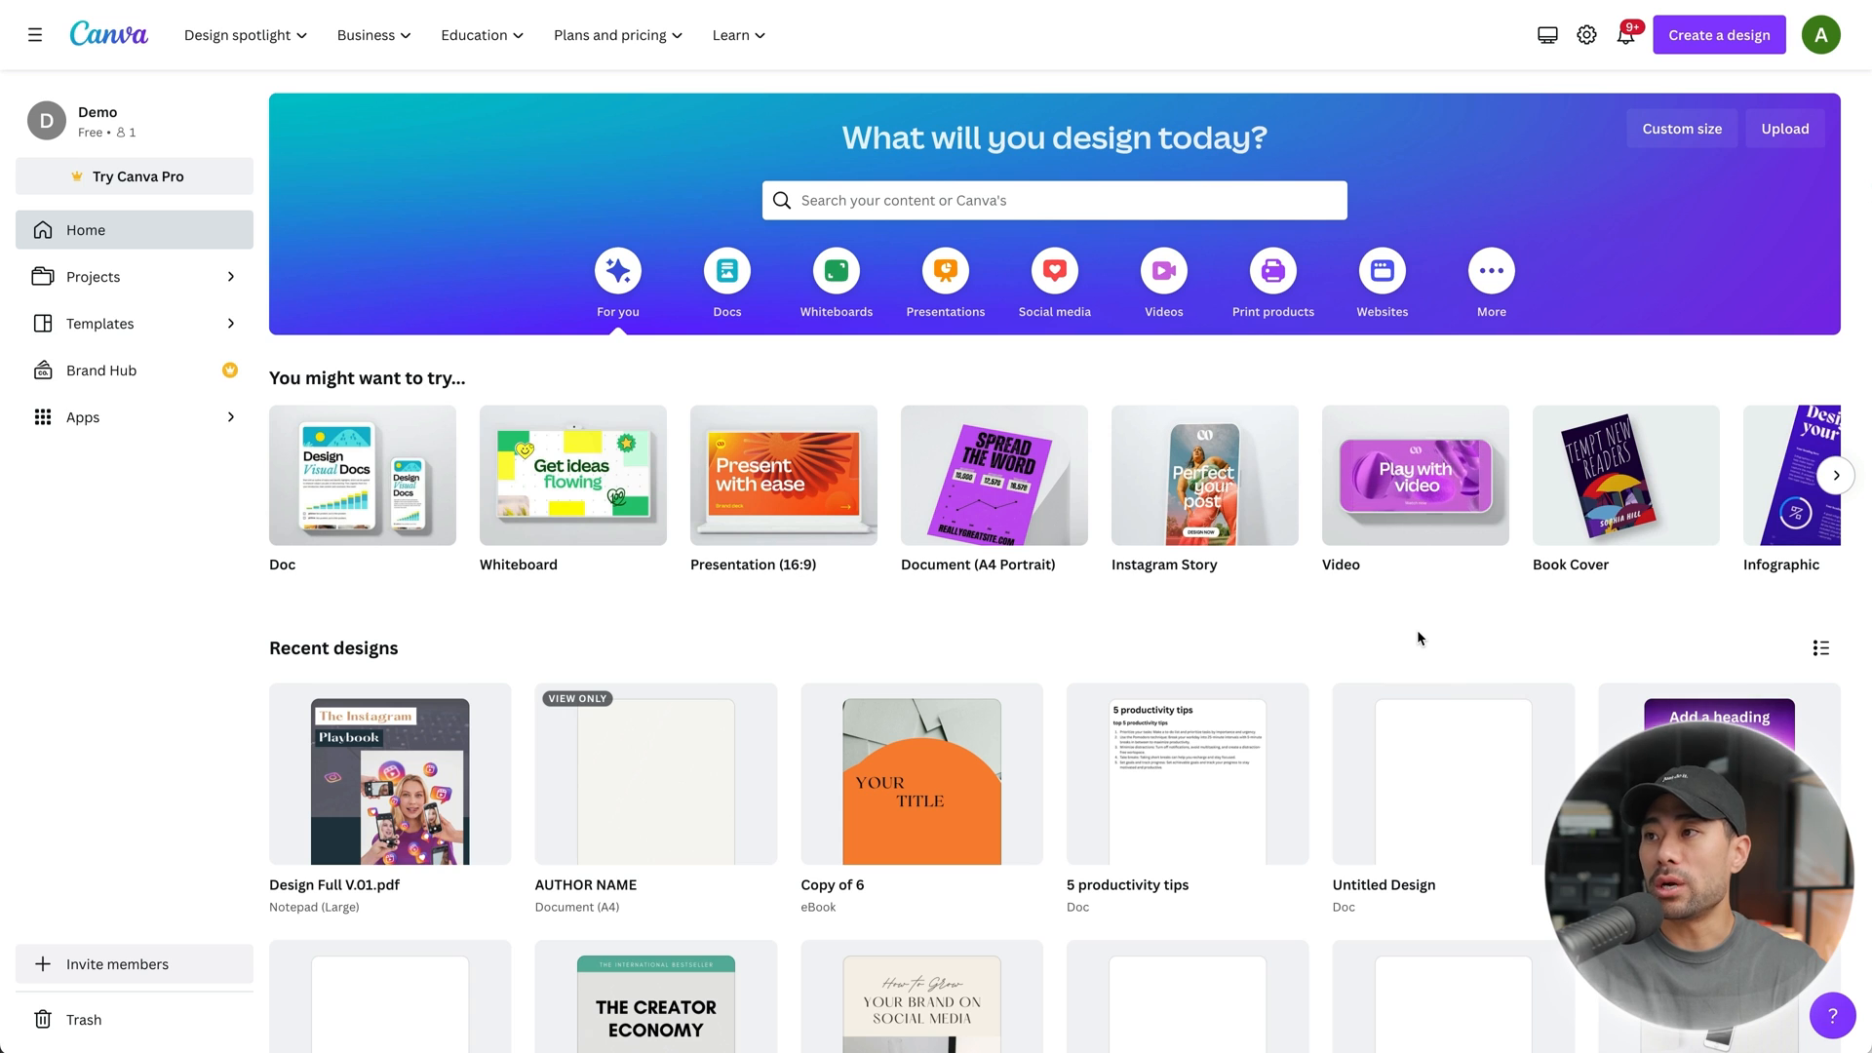
Show the Videos category on the home page and browse its easy-to-assemble video formats.
{"action": "left_click", "coordinate": [1390, 627]}
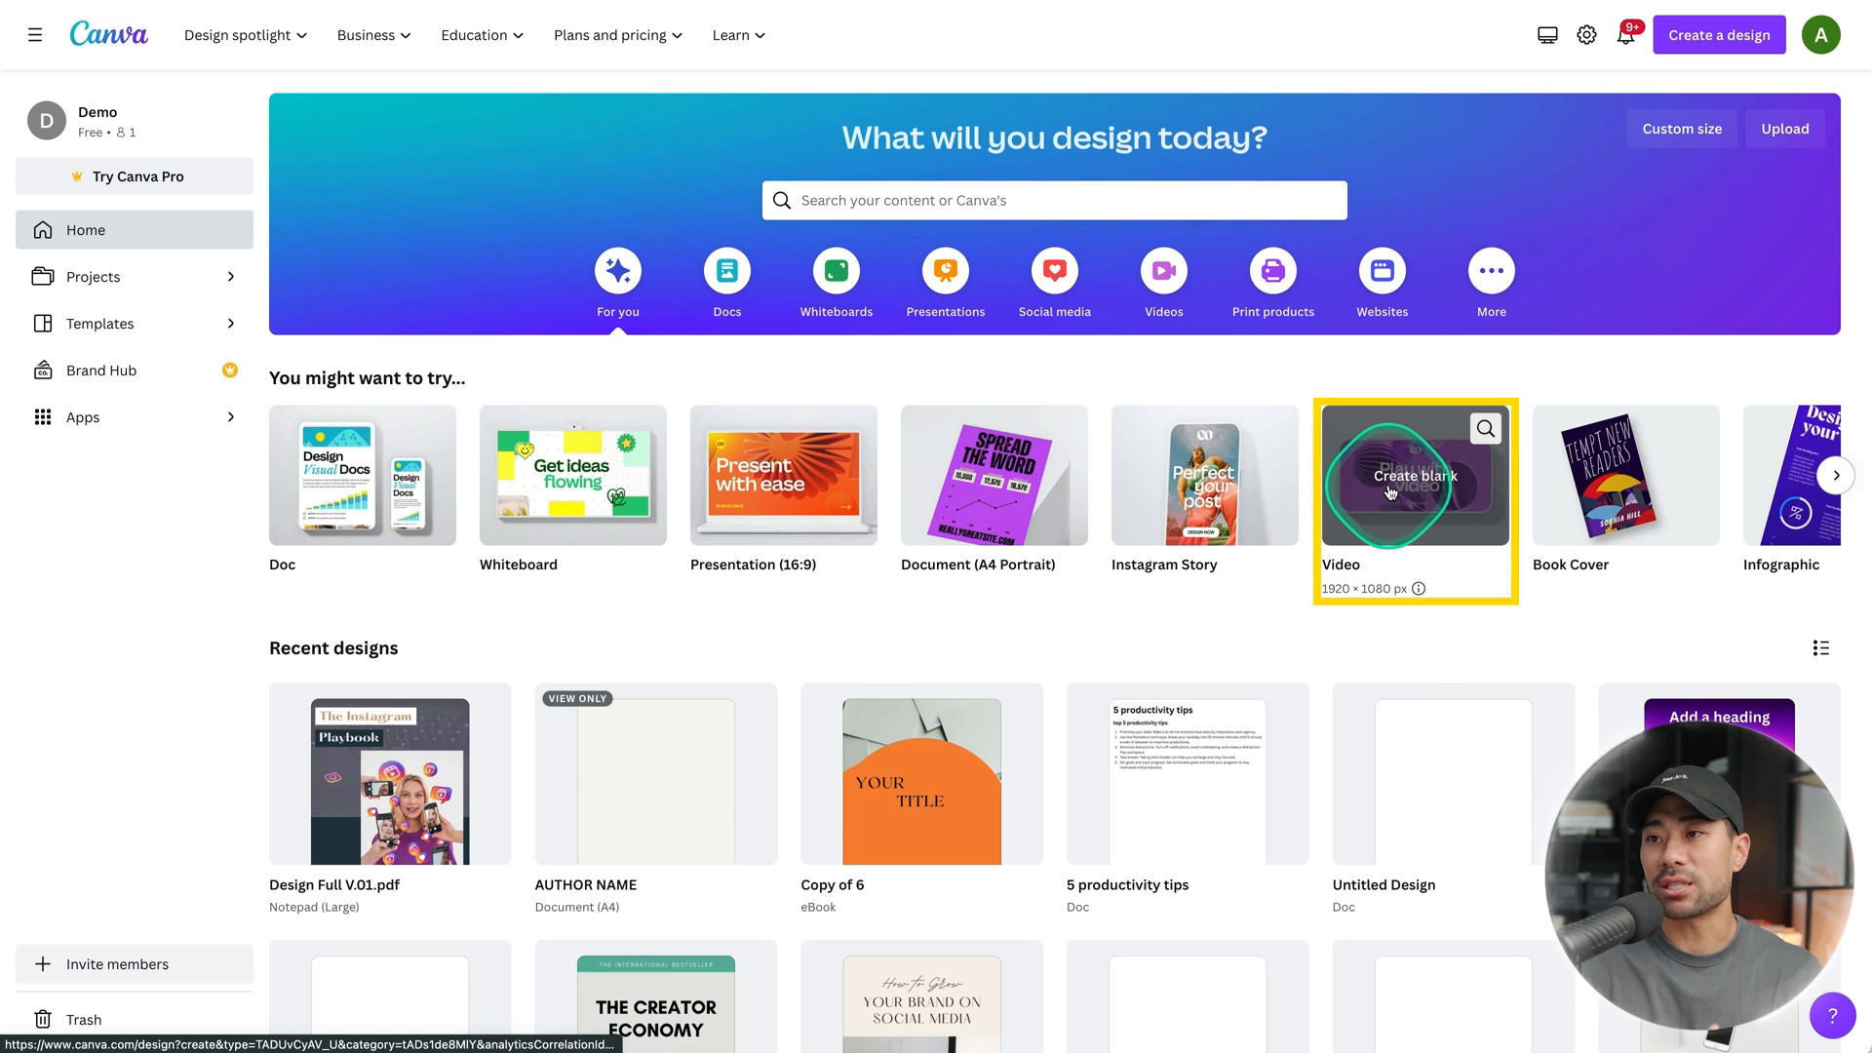
{"action": "left_click", "coordinate": [1162, 275]}
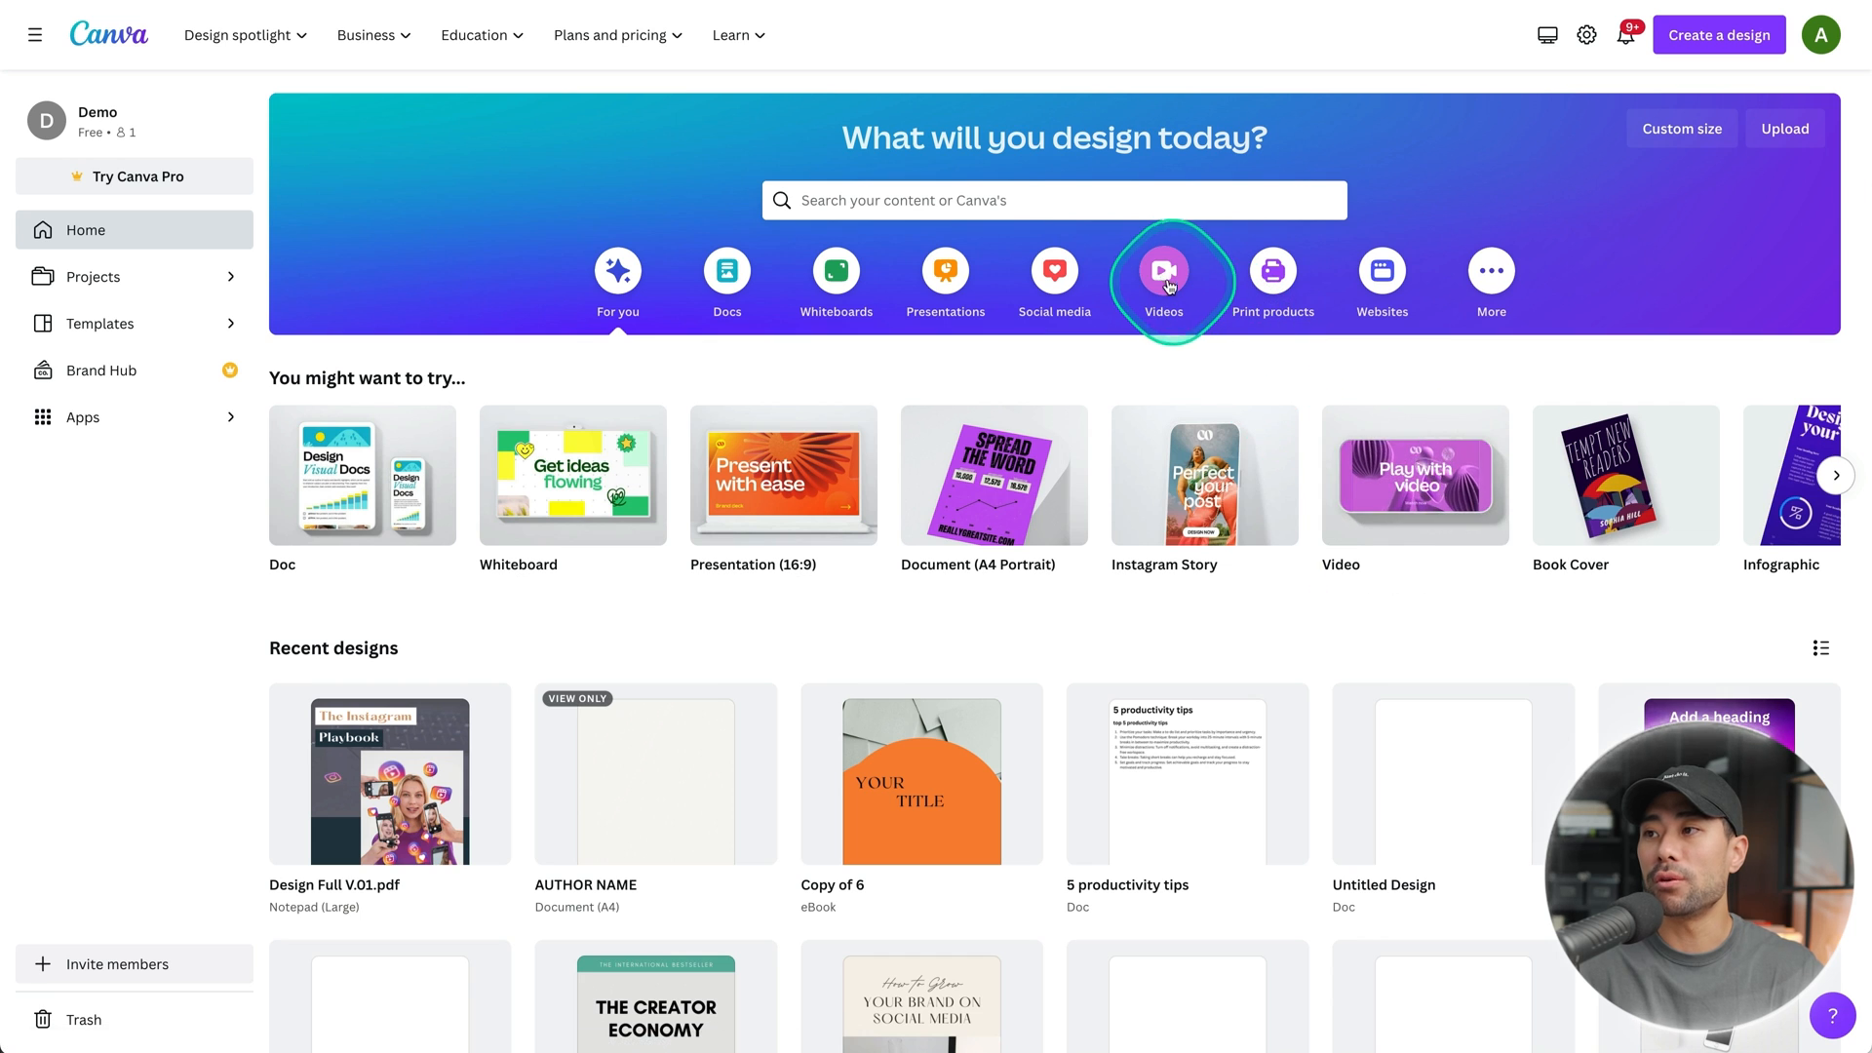
{"action": "left_click", "coordinate": [921, 690]}
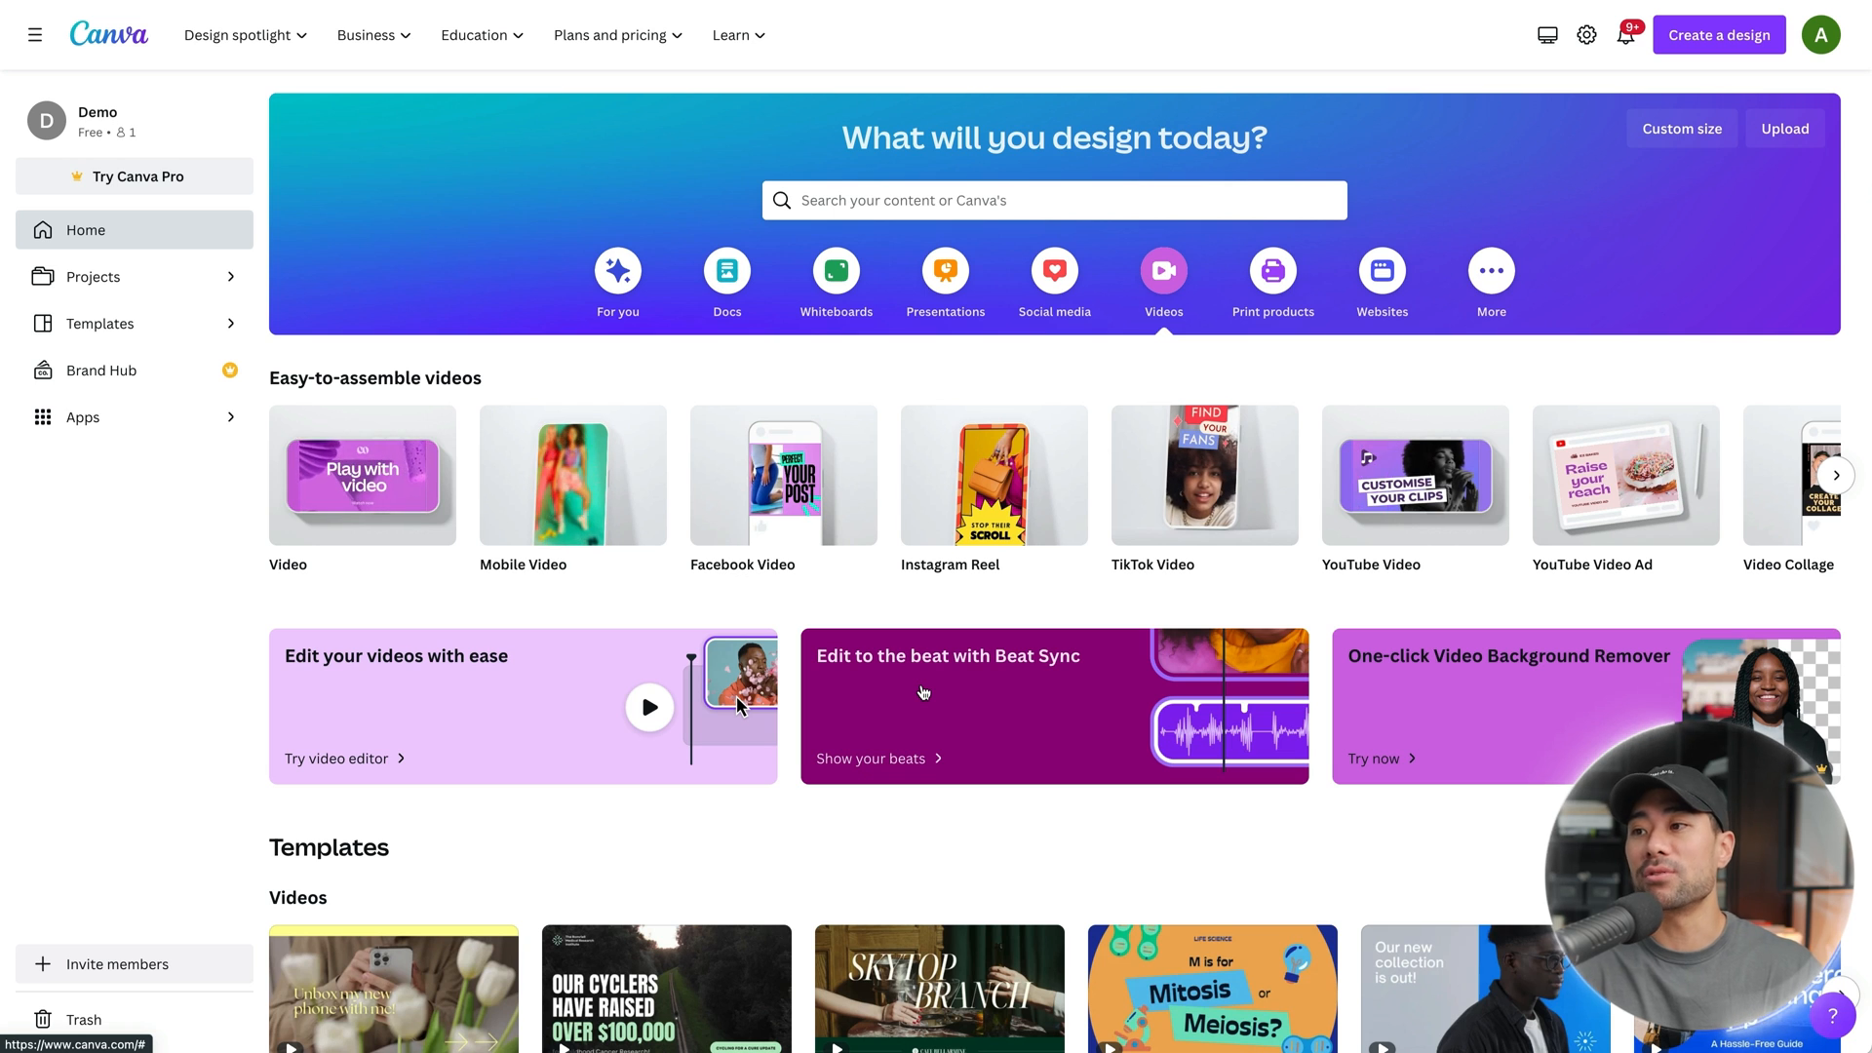
{"action": "left_click", "coordinate": [733, 650]}
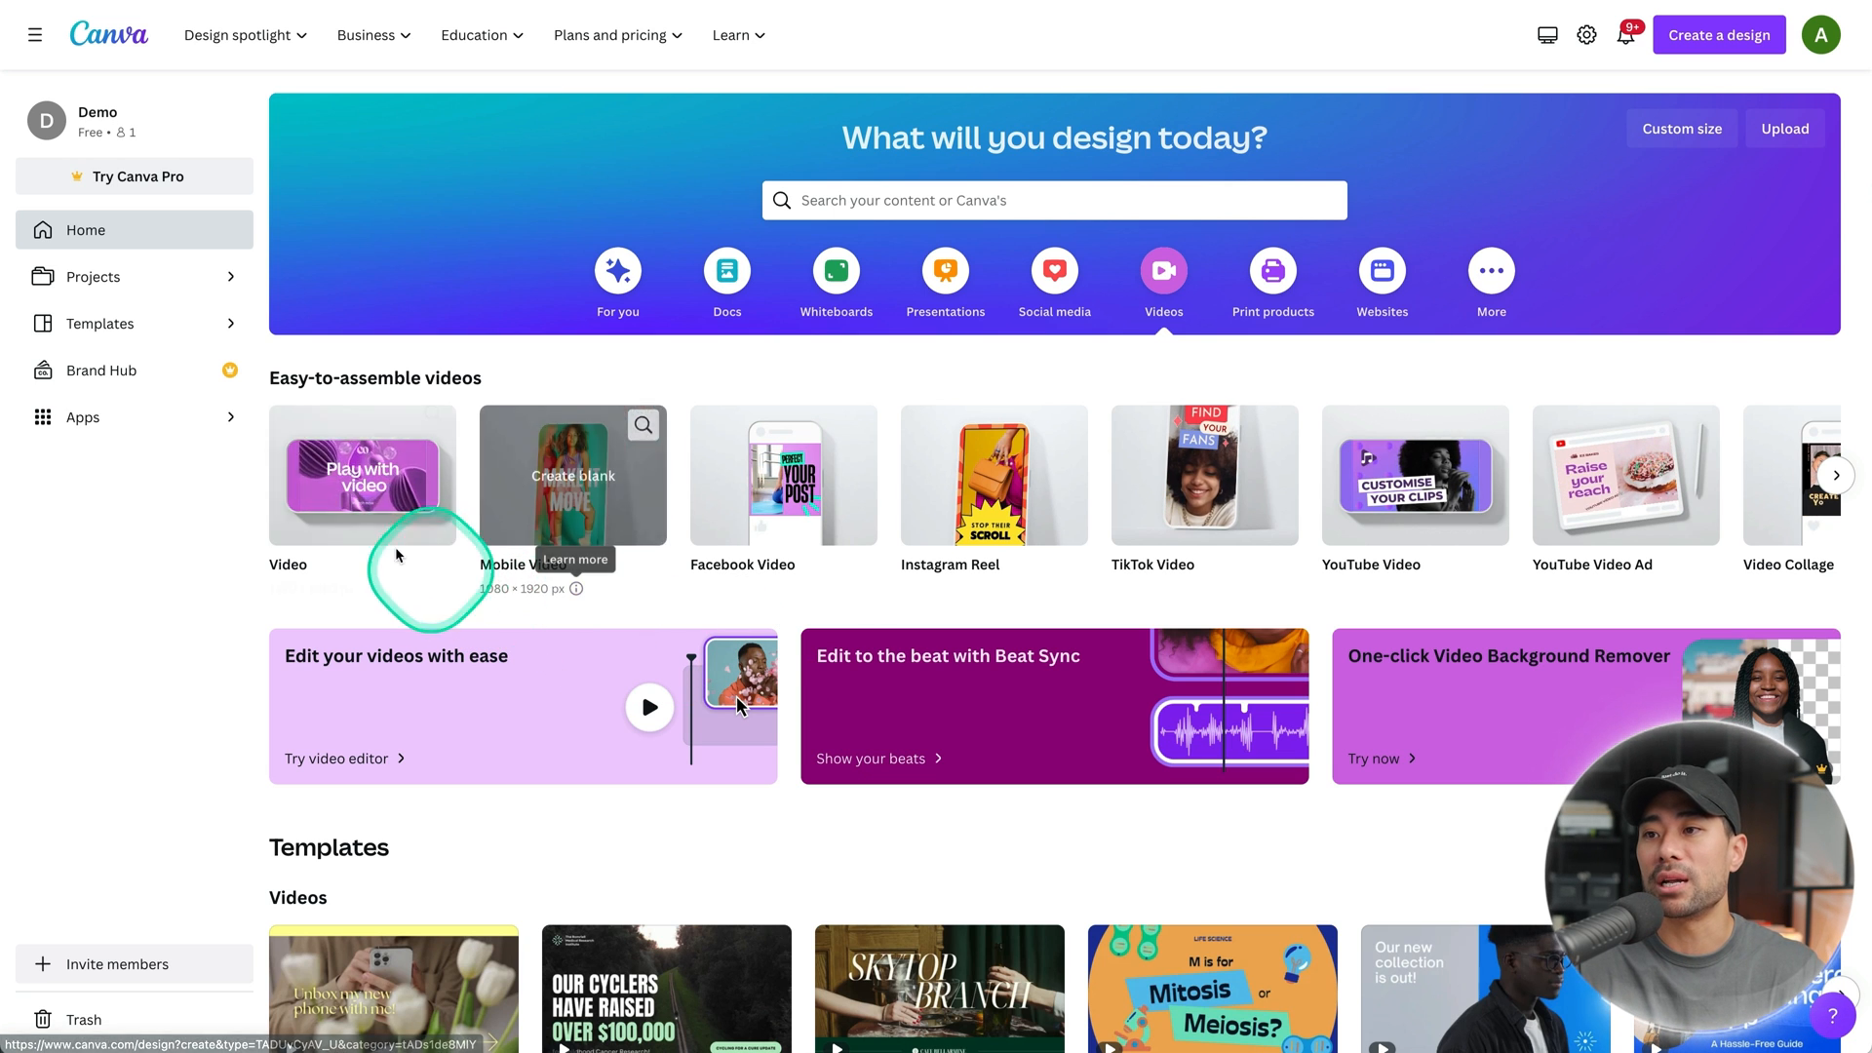
{"action": "left_click", "coordinate": [367, 500]}
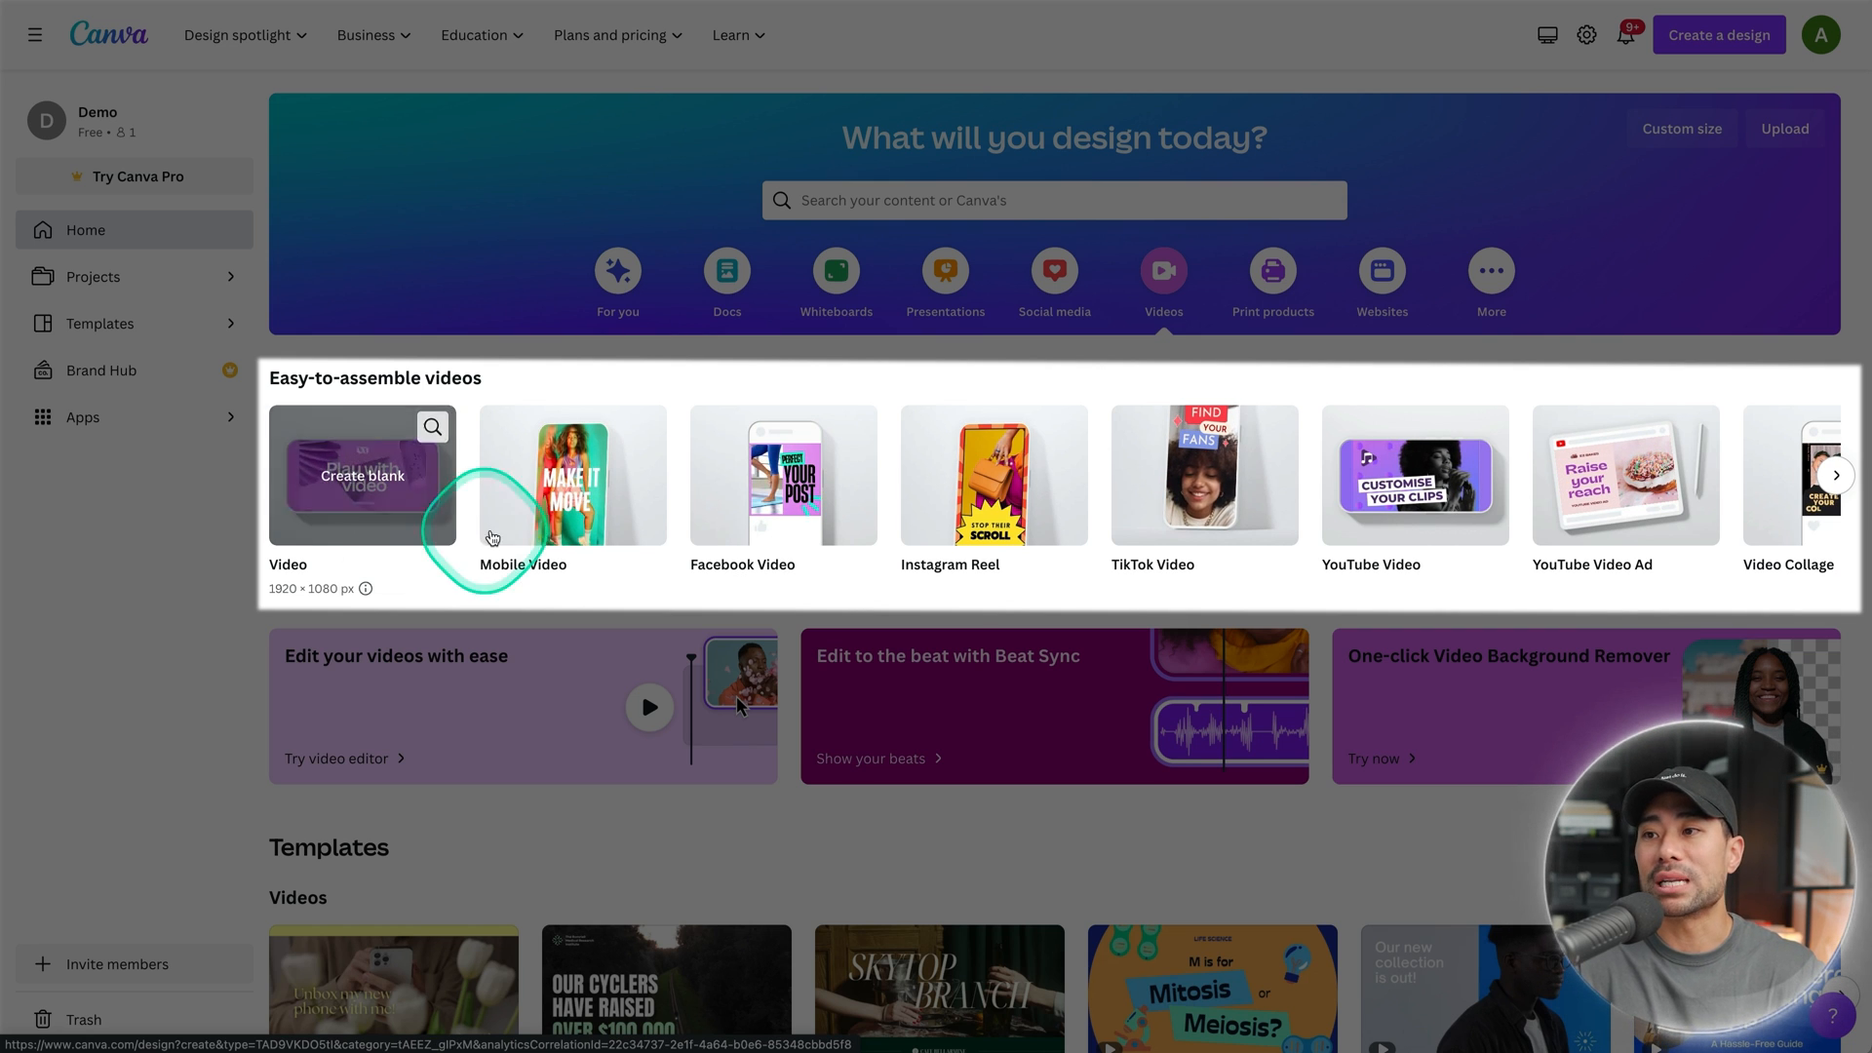
{"action": "left_click", "coordinate": [667, 513]}
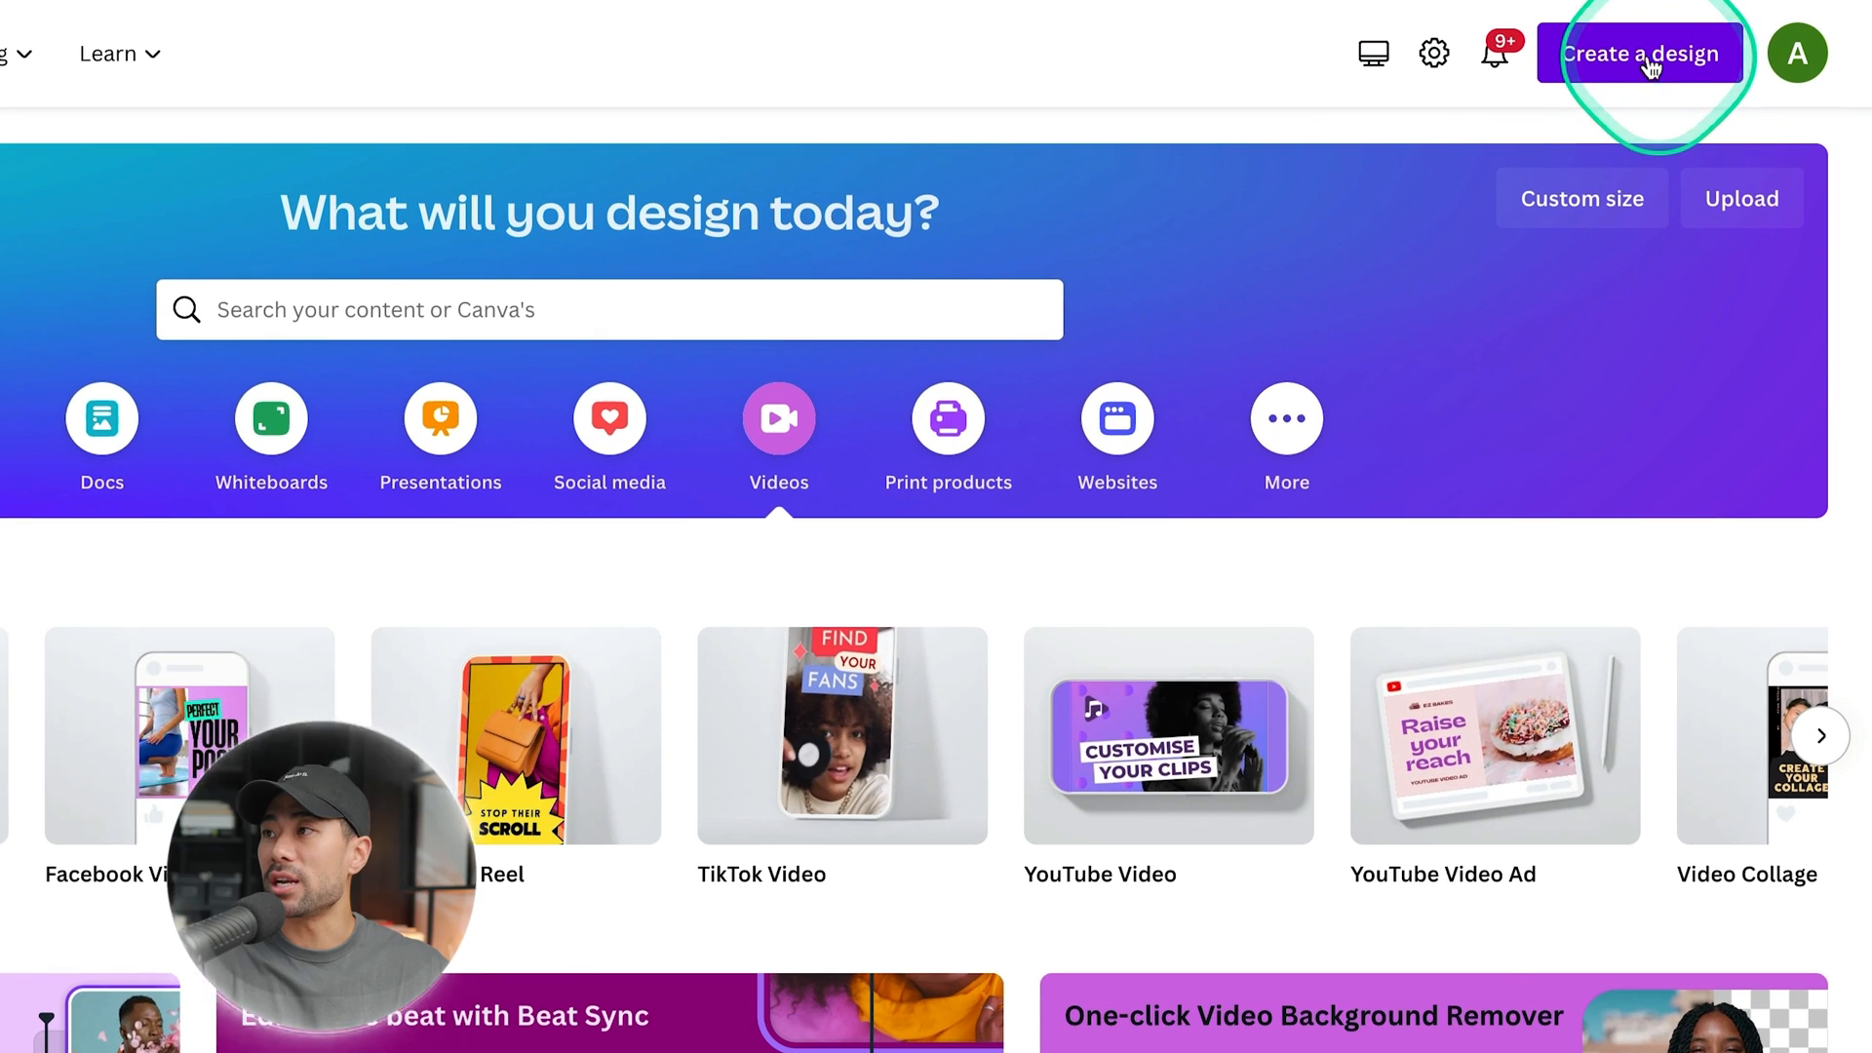
Search the new-design types for "video".
{"action": "left_click", "coordinate": [1648, 60]}
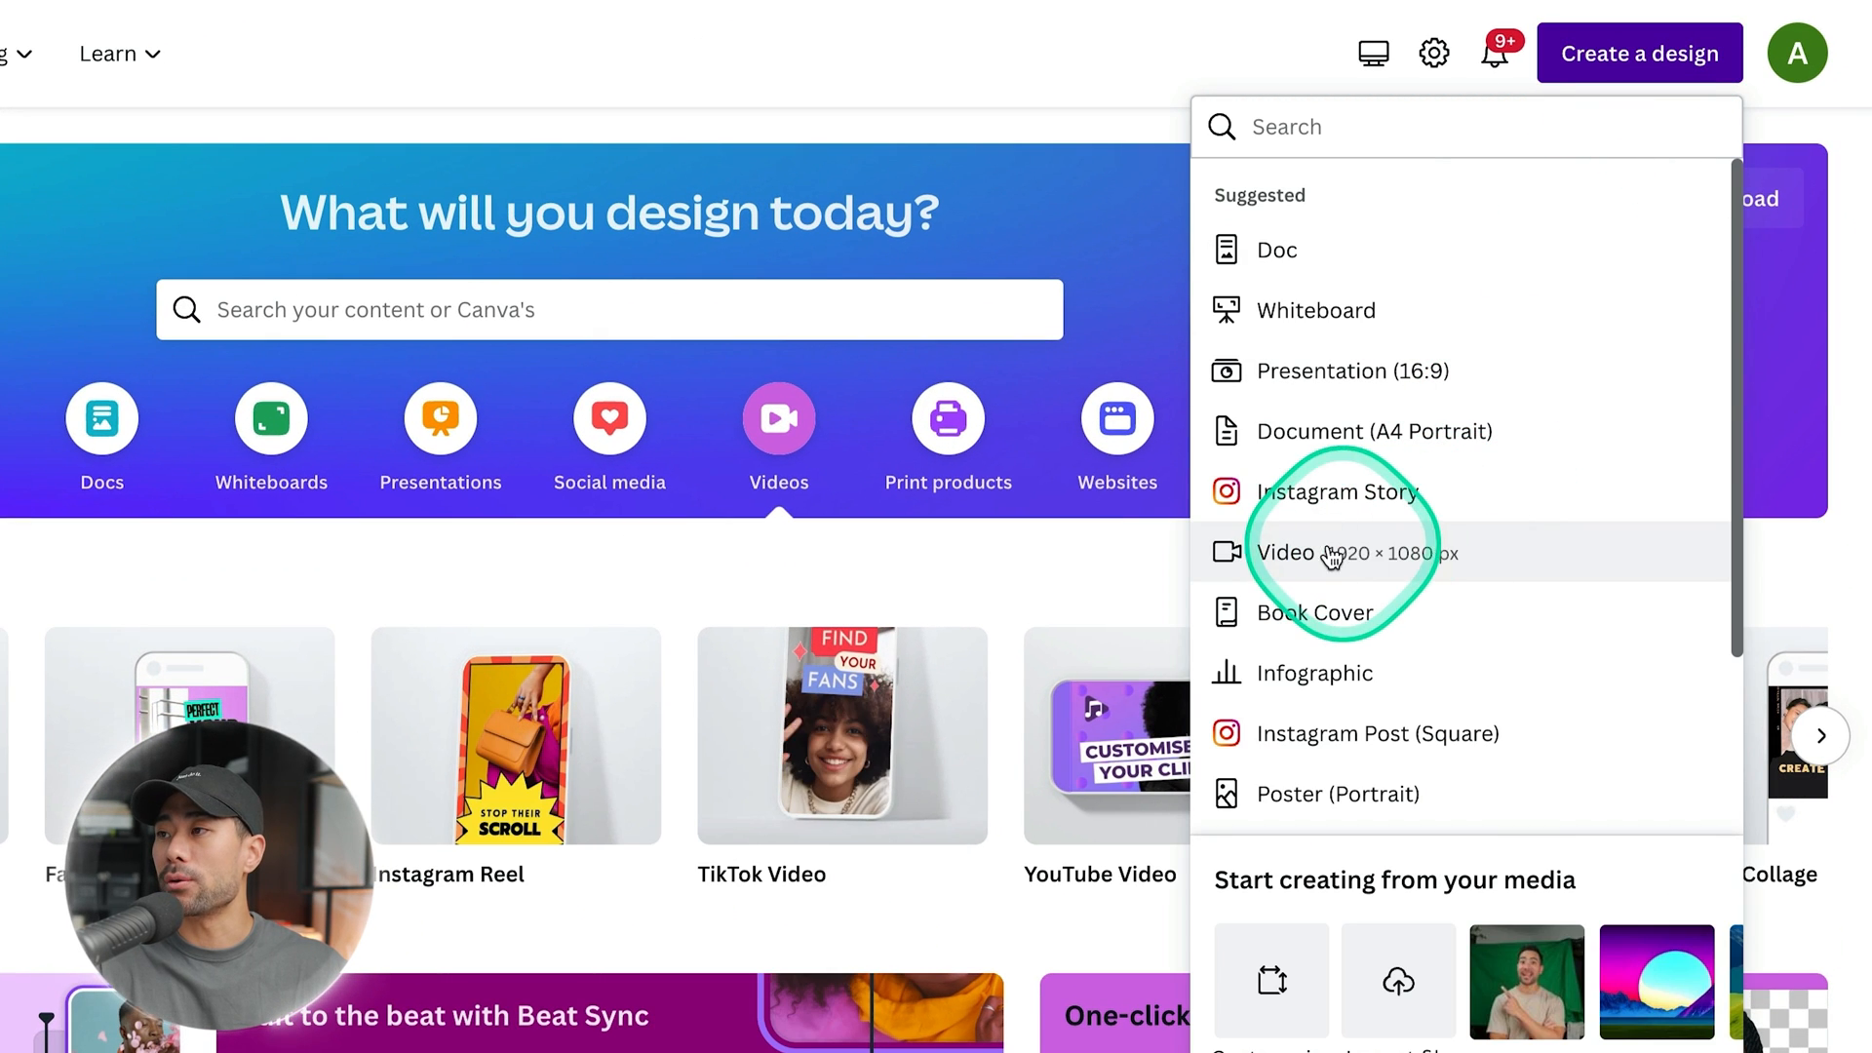
{"action": "left_click", "coordinate": [1345, 126]}
{"action": "type", "text": "video"}
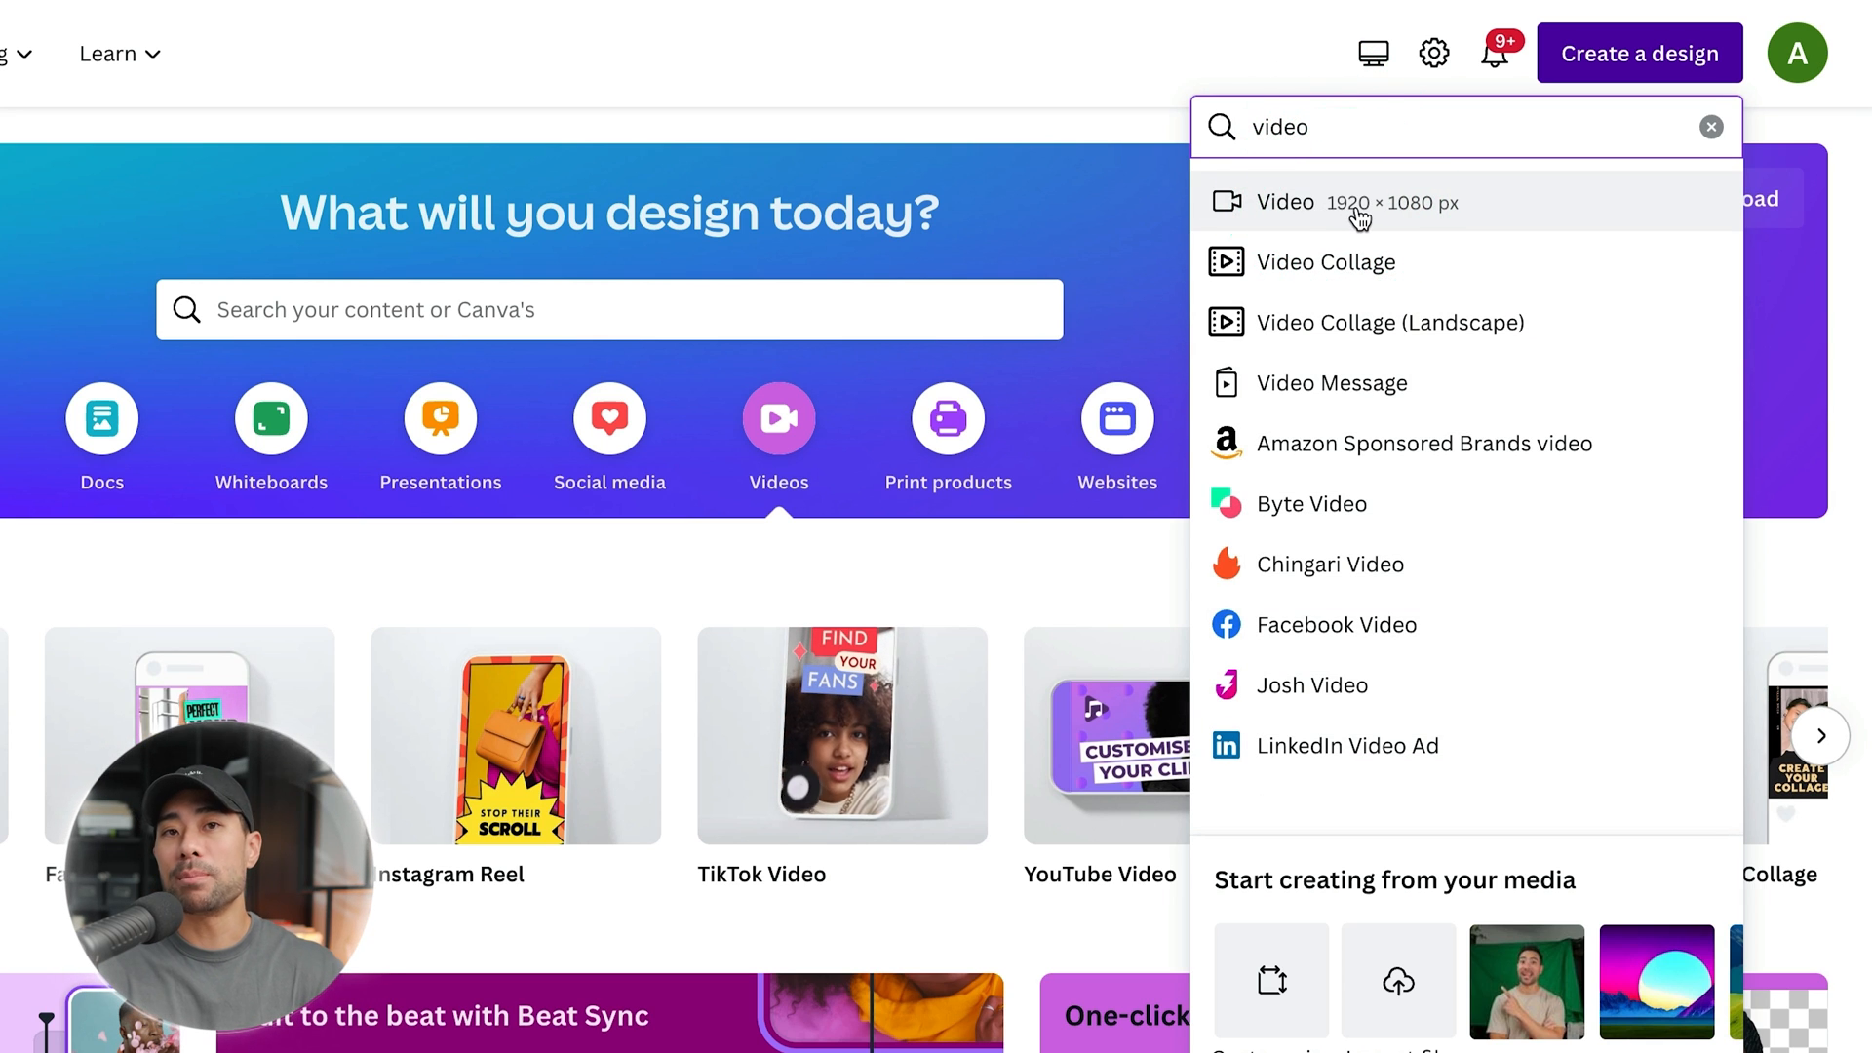
{"action": "left_click", "coordinate": [1268, 995]}
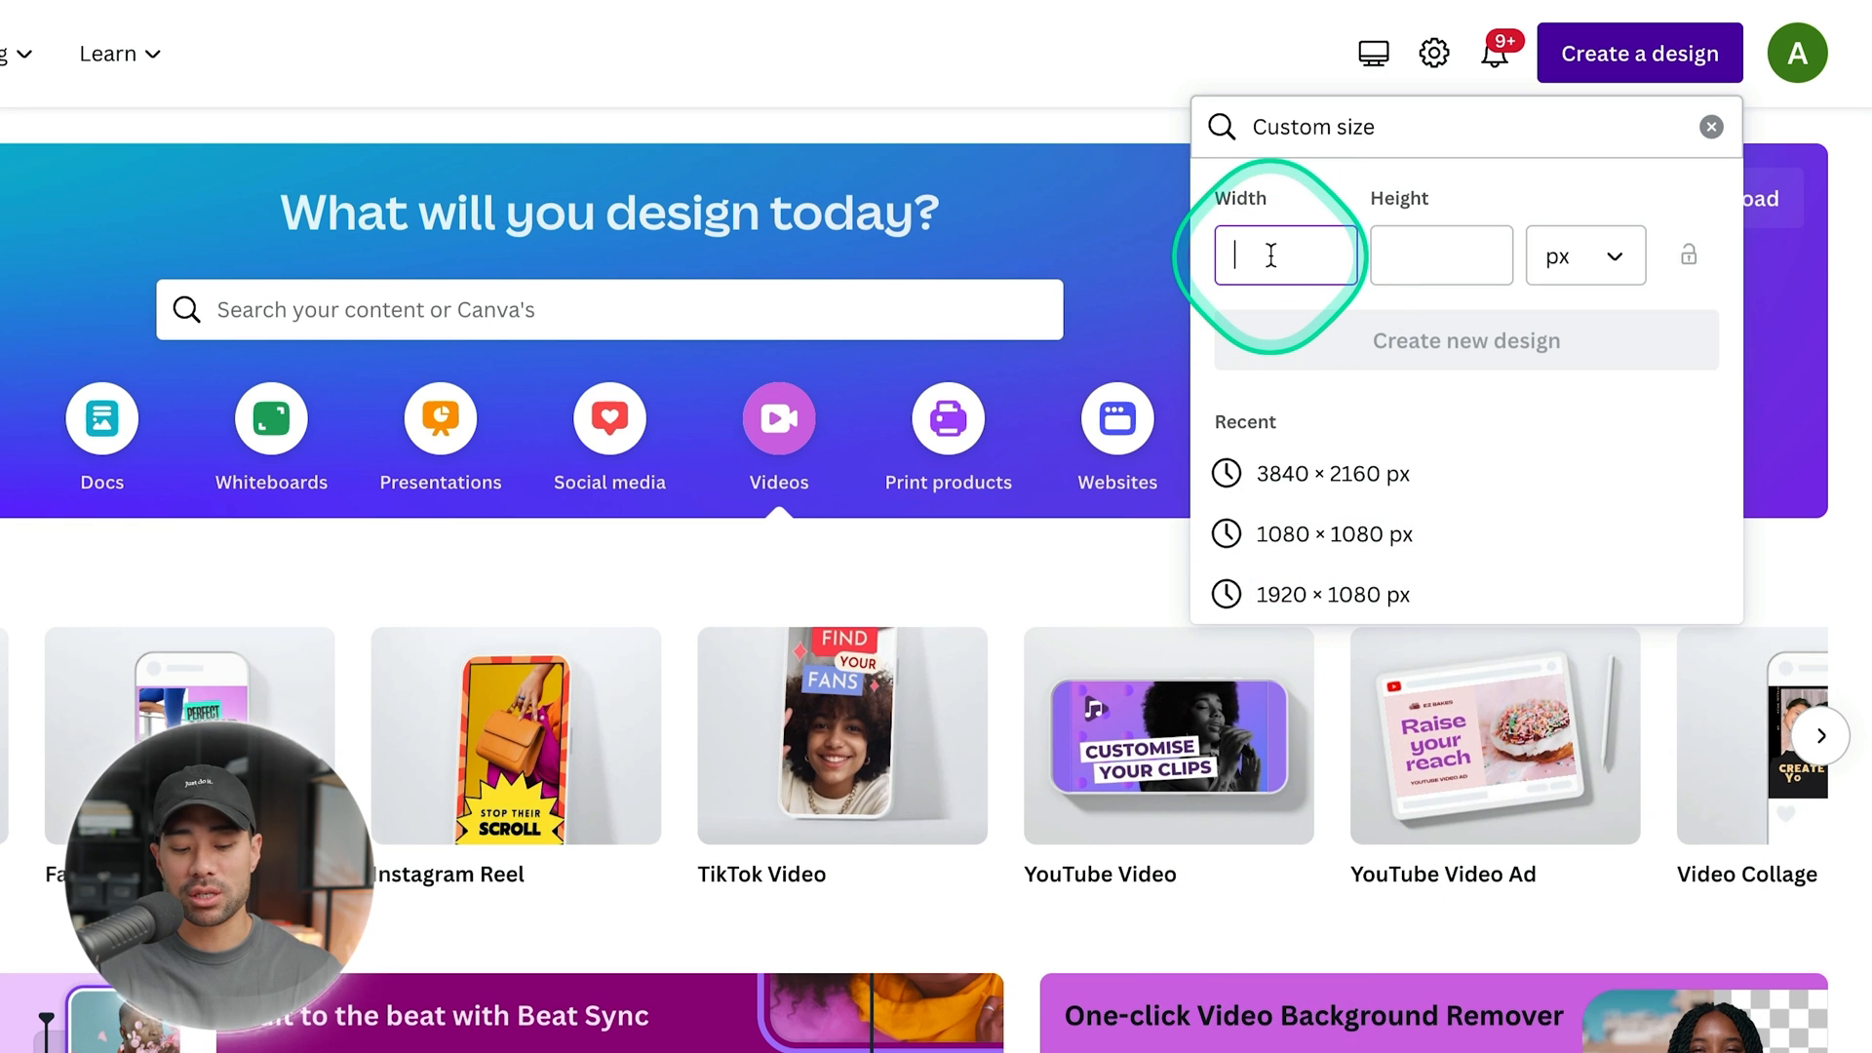
{"action": "type", "text": "1920"}
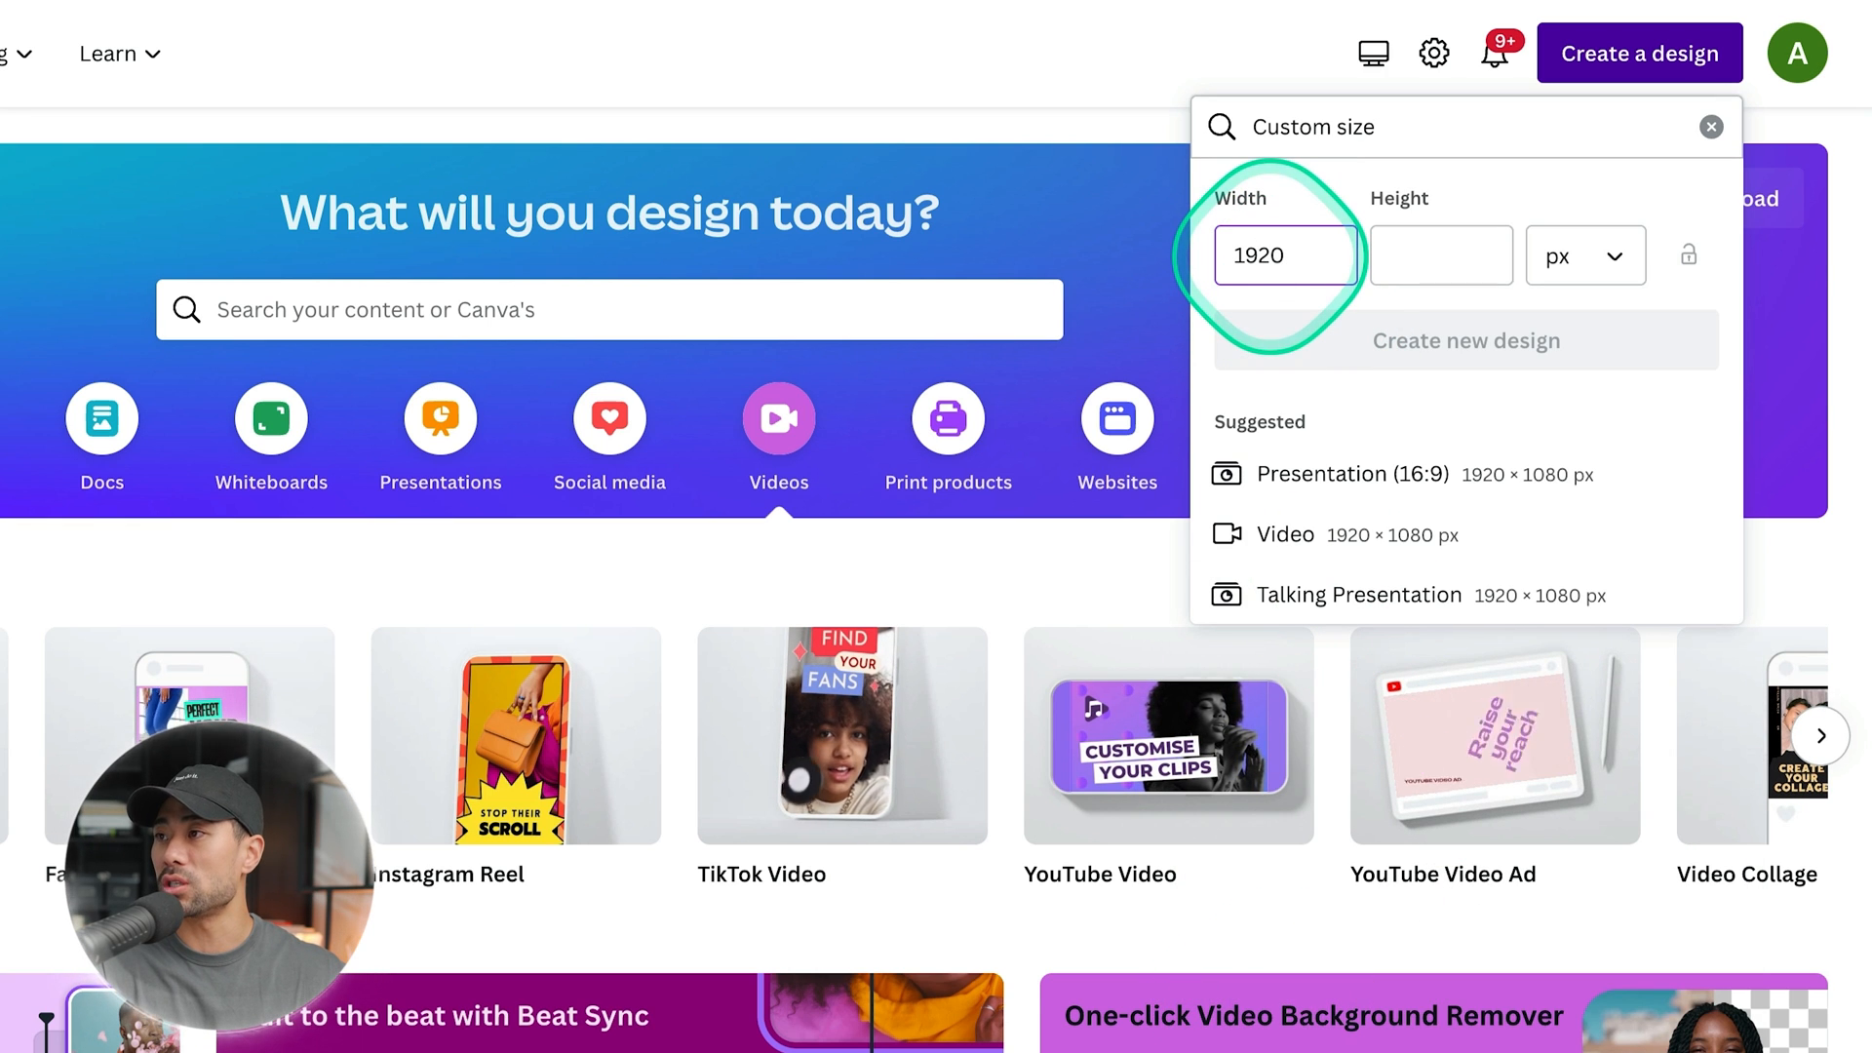
{"action": "key", "text": "Tab"}
{"action": "type", "text": "1080"}
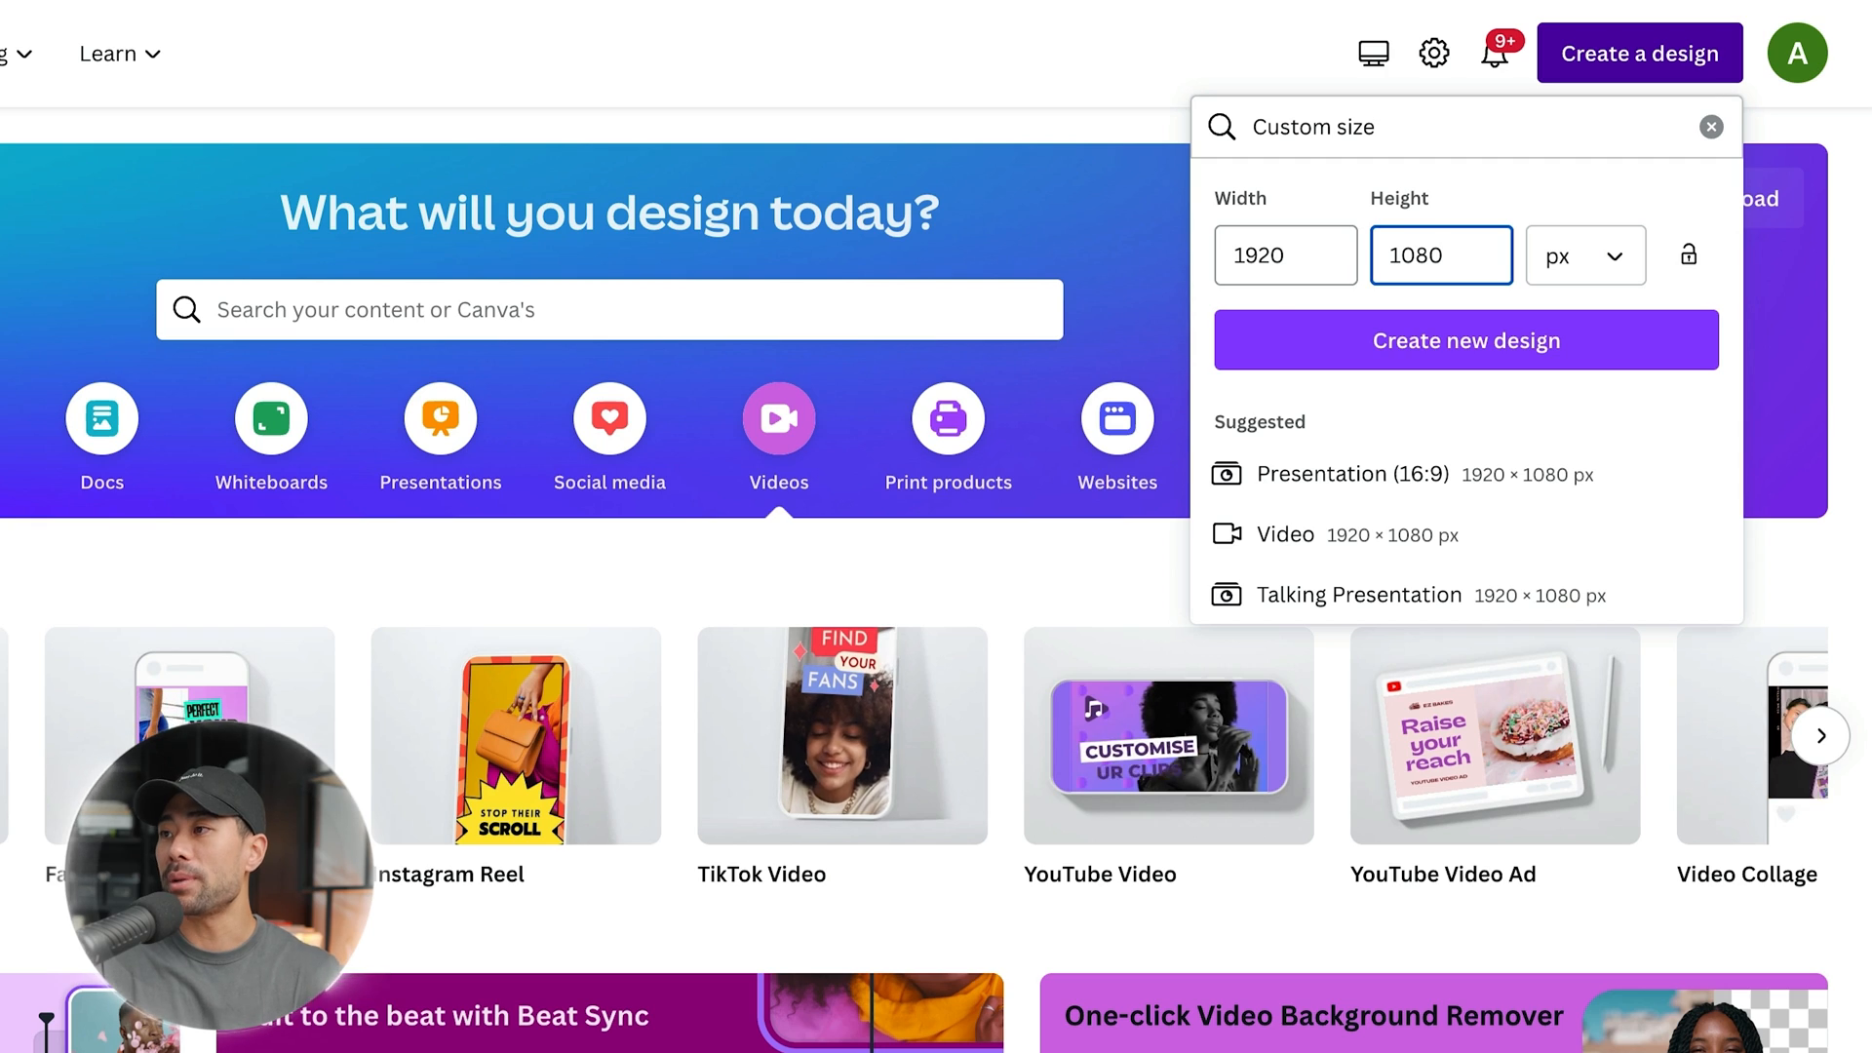
{"action": "left_click", "coordinate": [1344, 343]}
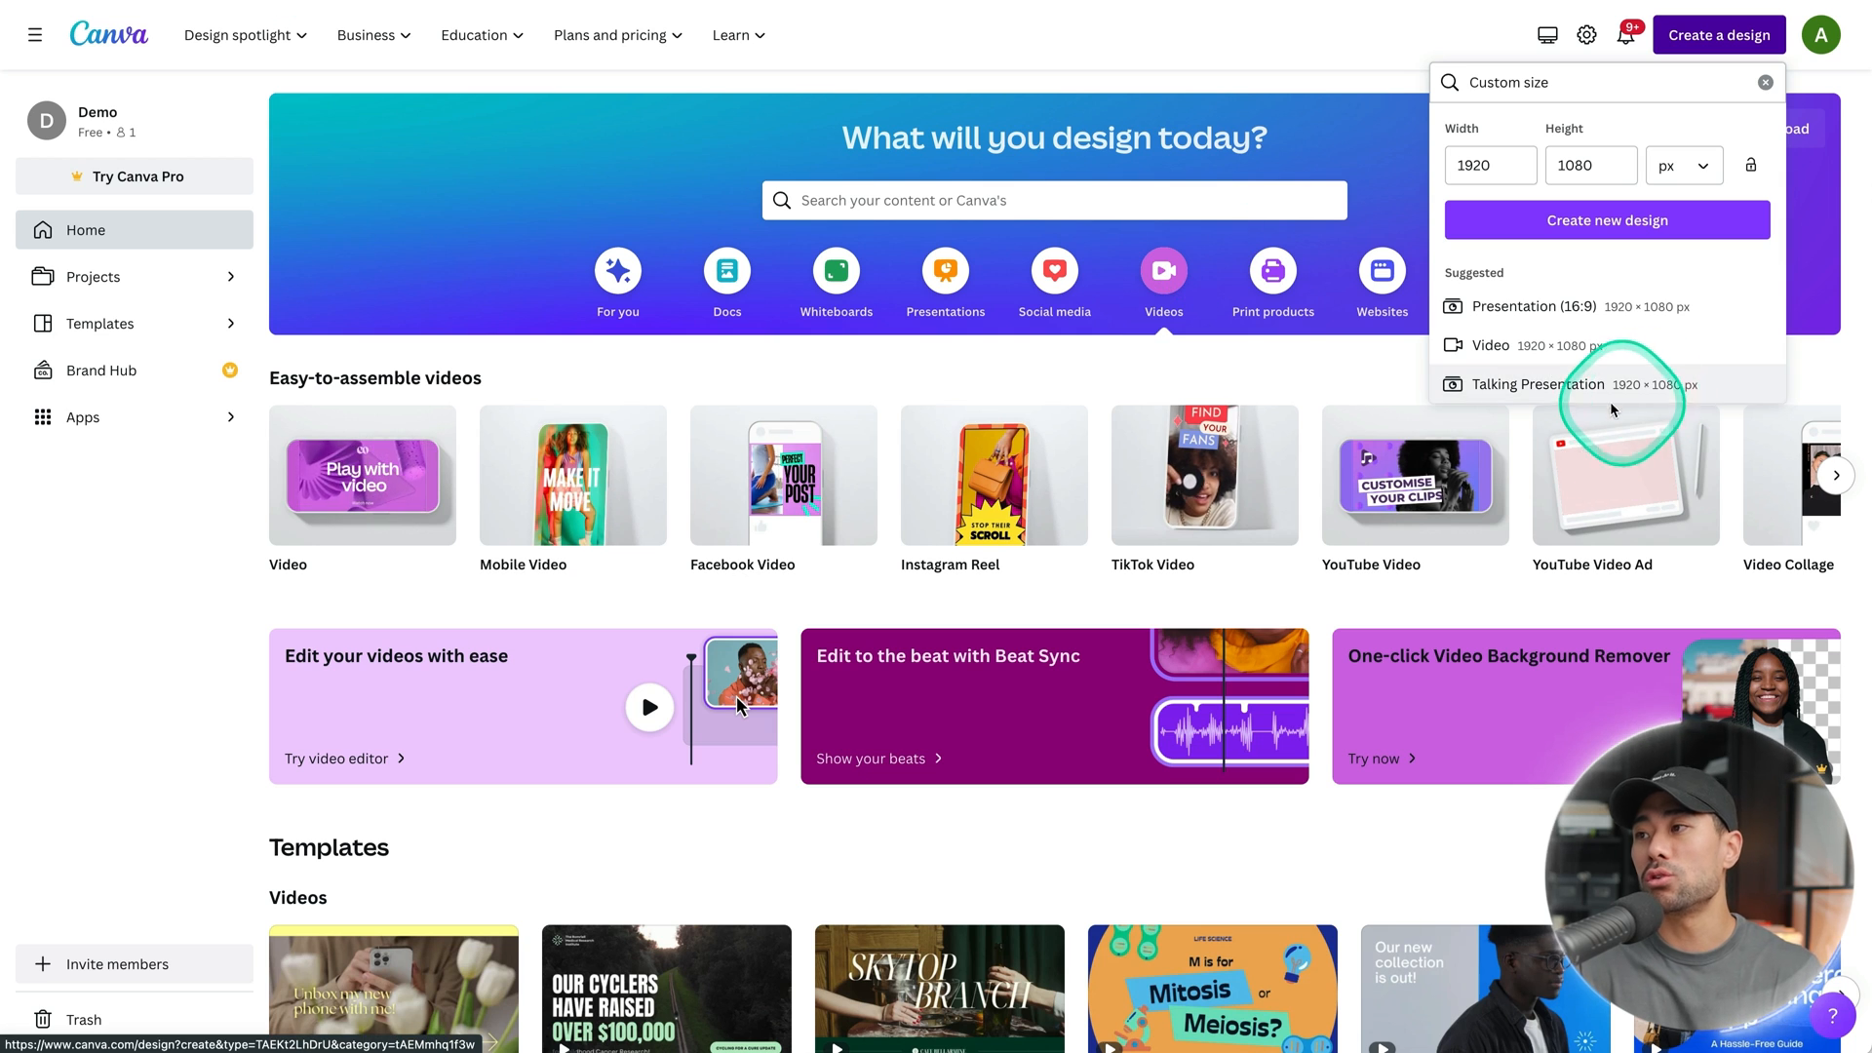
{"action": "left_click", "coordinate": [1337, 67]}
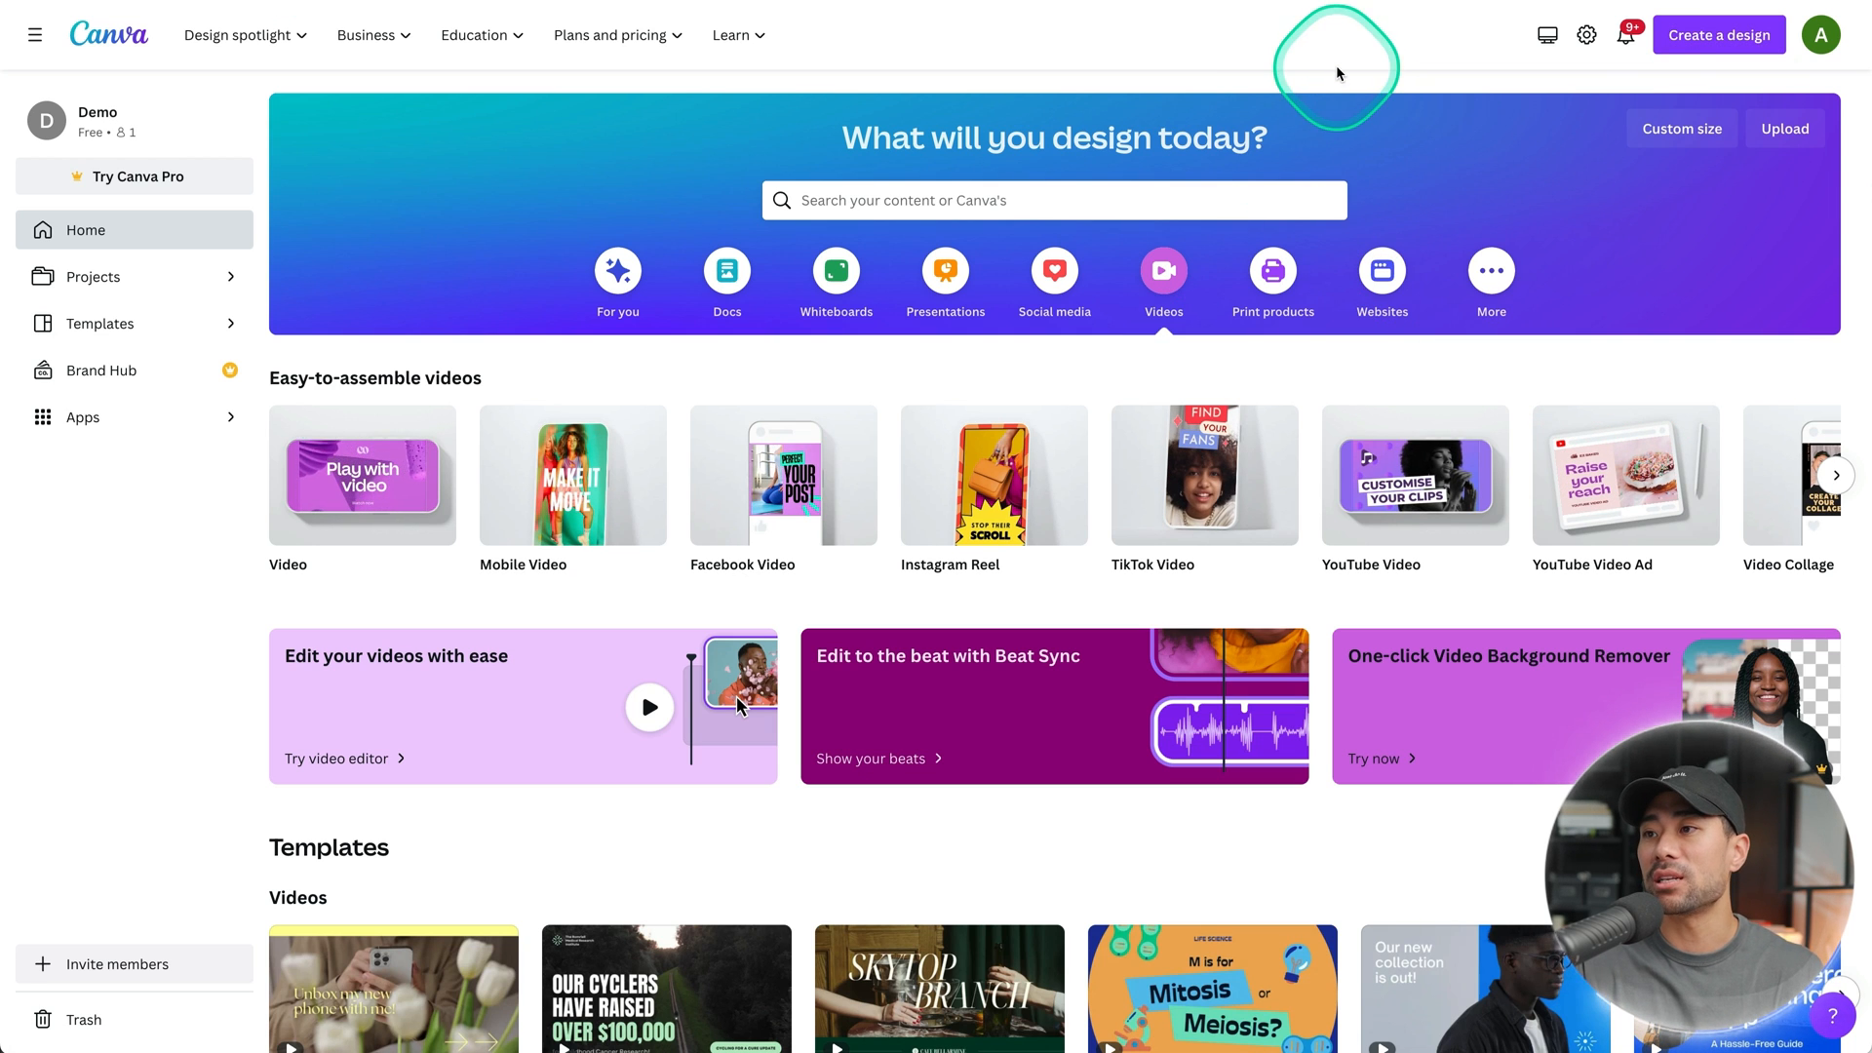
Create a blank Video design of 1920 × 1080 px.
{"action": "left_click", "coordinate": [1684, 47]}
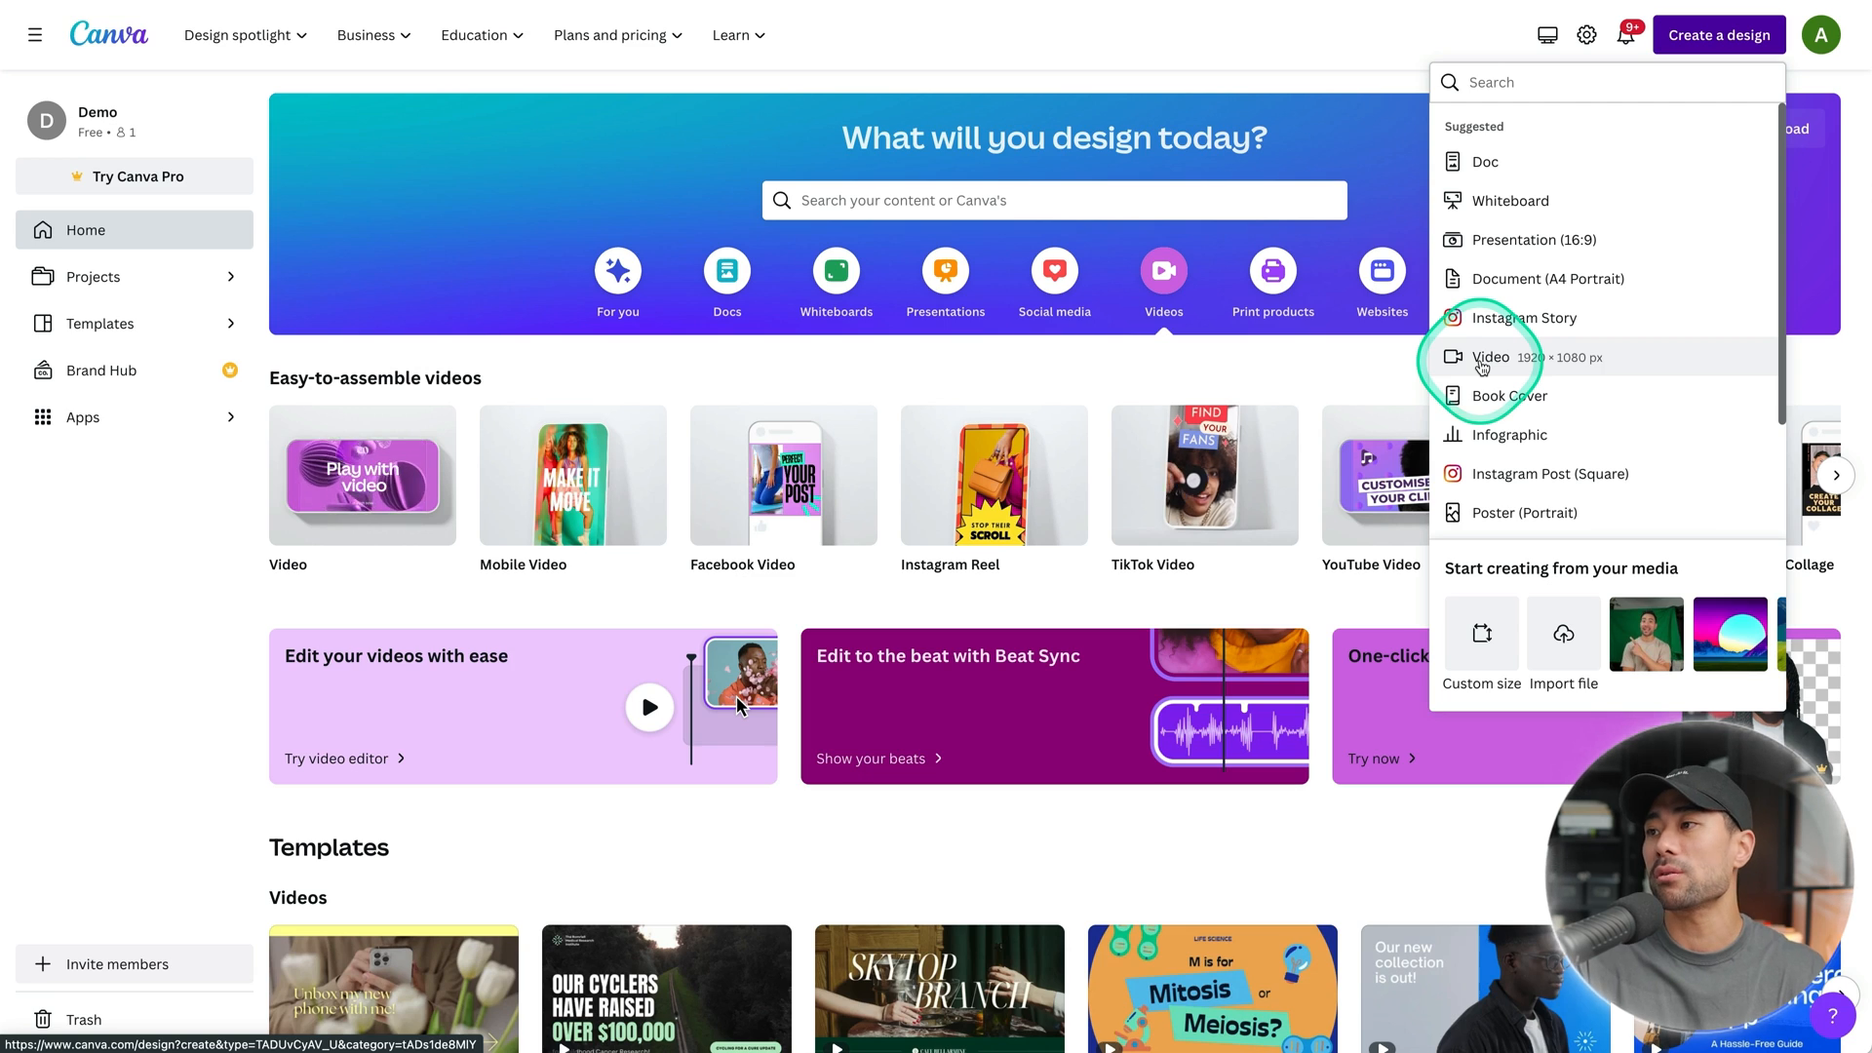
{"action": "left_click", "coordinate": [1490, 357]}
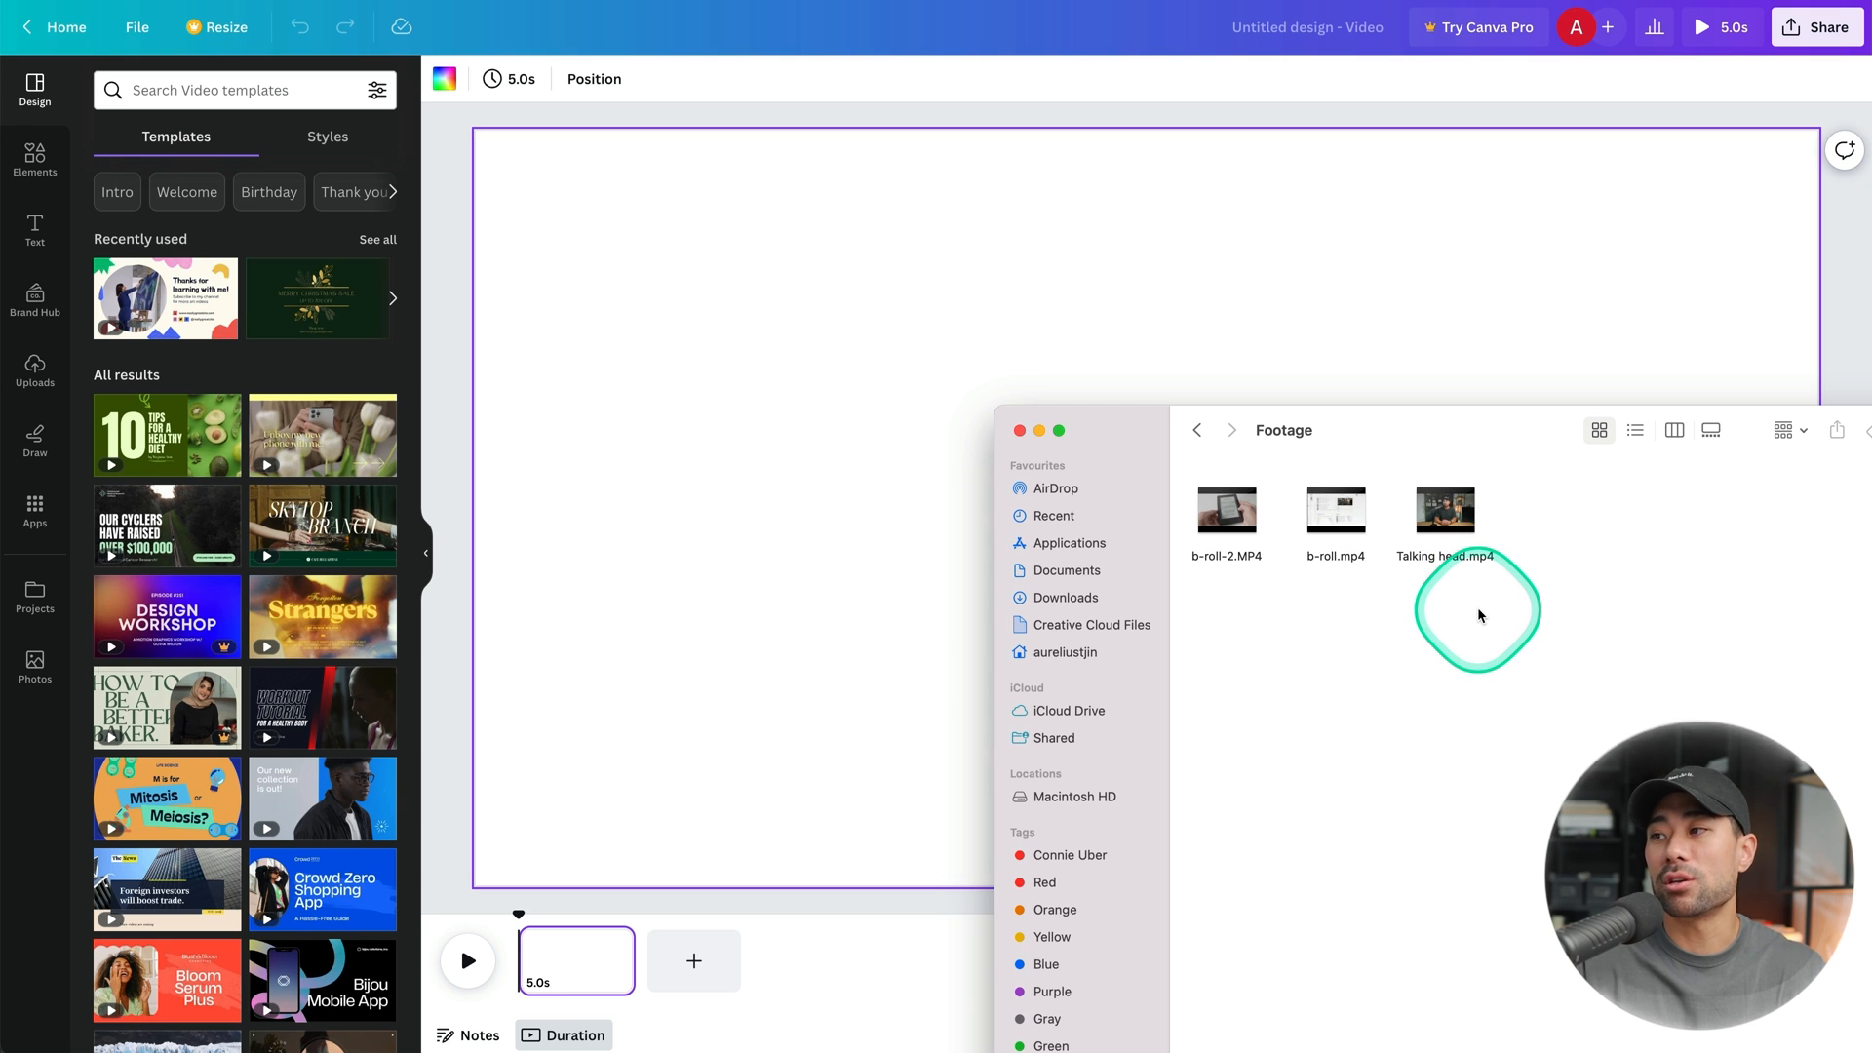
Preview the Talking head.mp4 and b-roll.mp4 clips in the Footage folder.
{"action": "double_click", "coordinate": [1445, 572]}
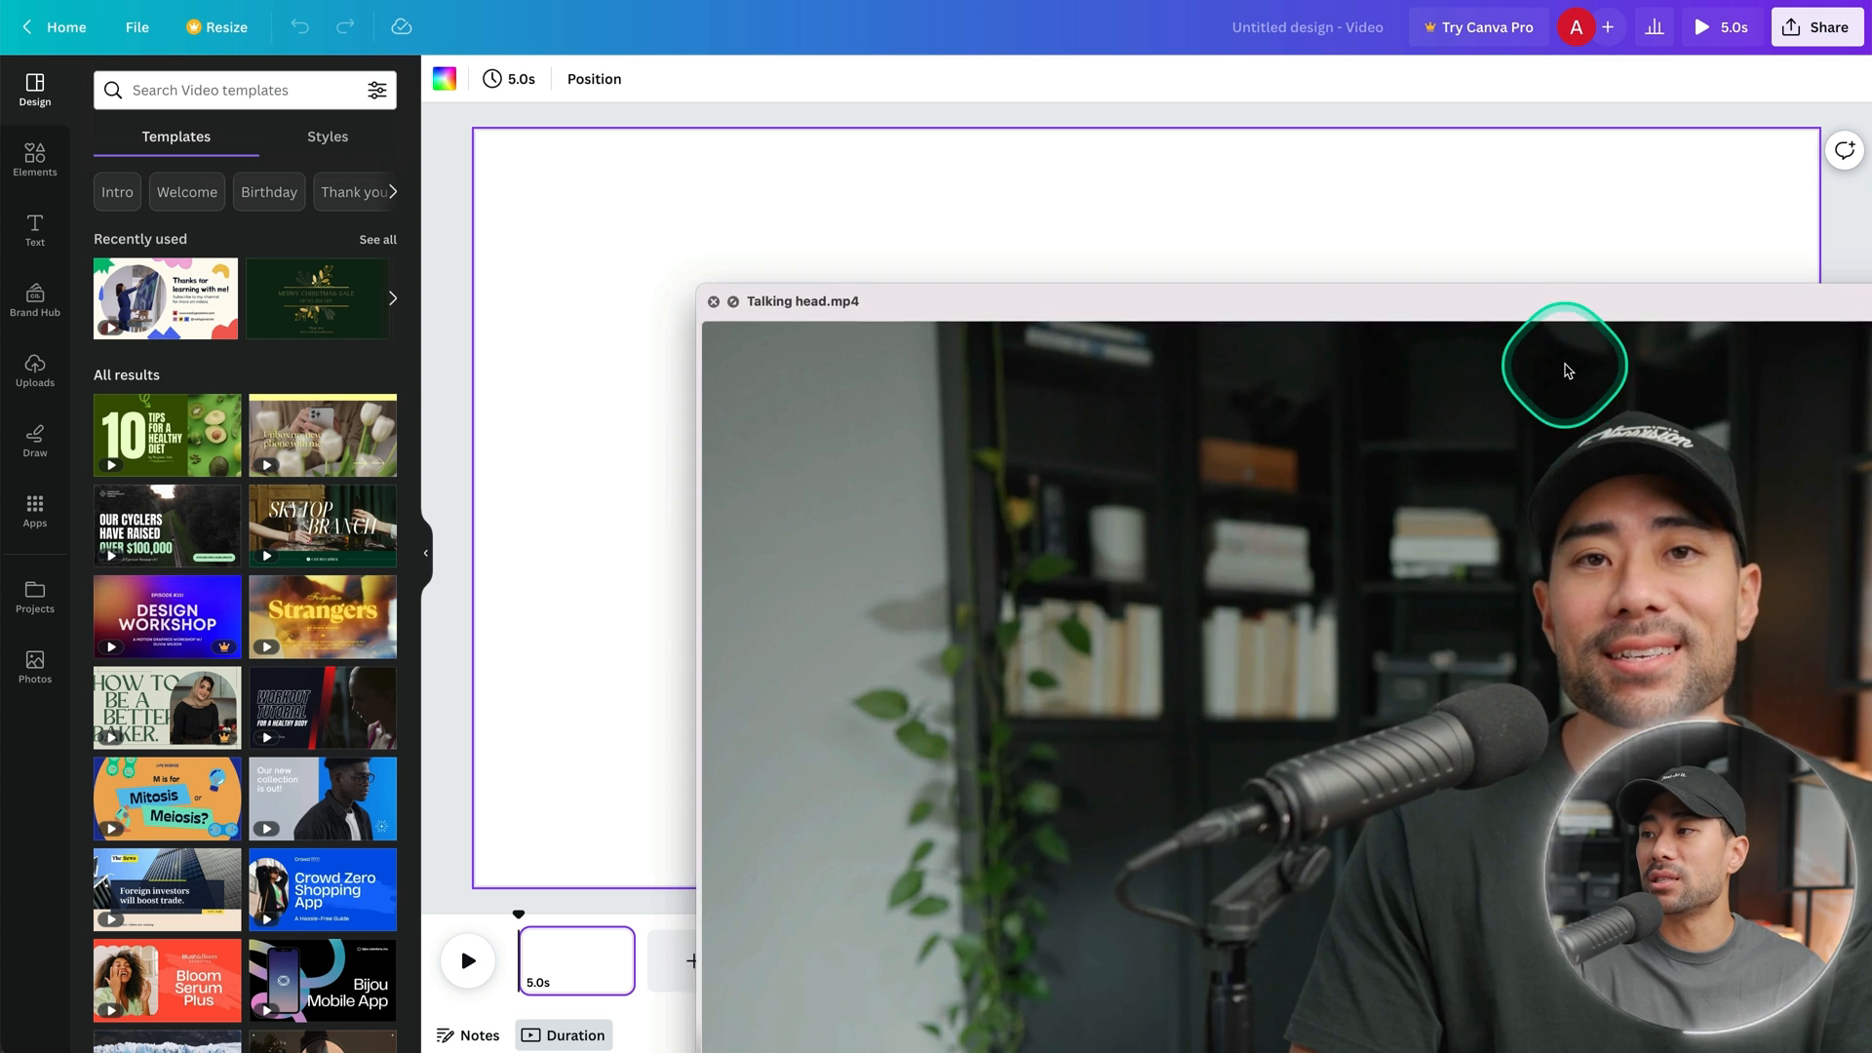
{"action": "key", "text": "super+w"}
{"action": "left_click", "coordinate": [1335, 558]}
{"action": "double_click", "coordinate": [1335, 559]}
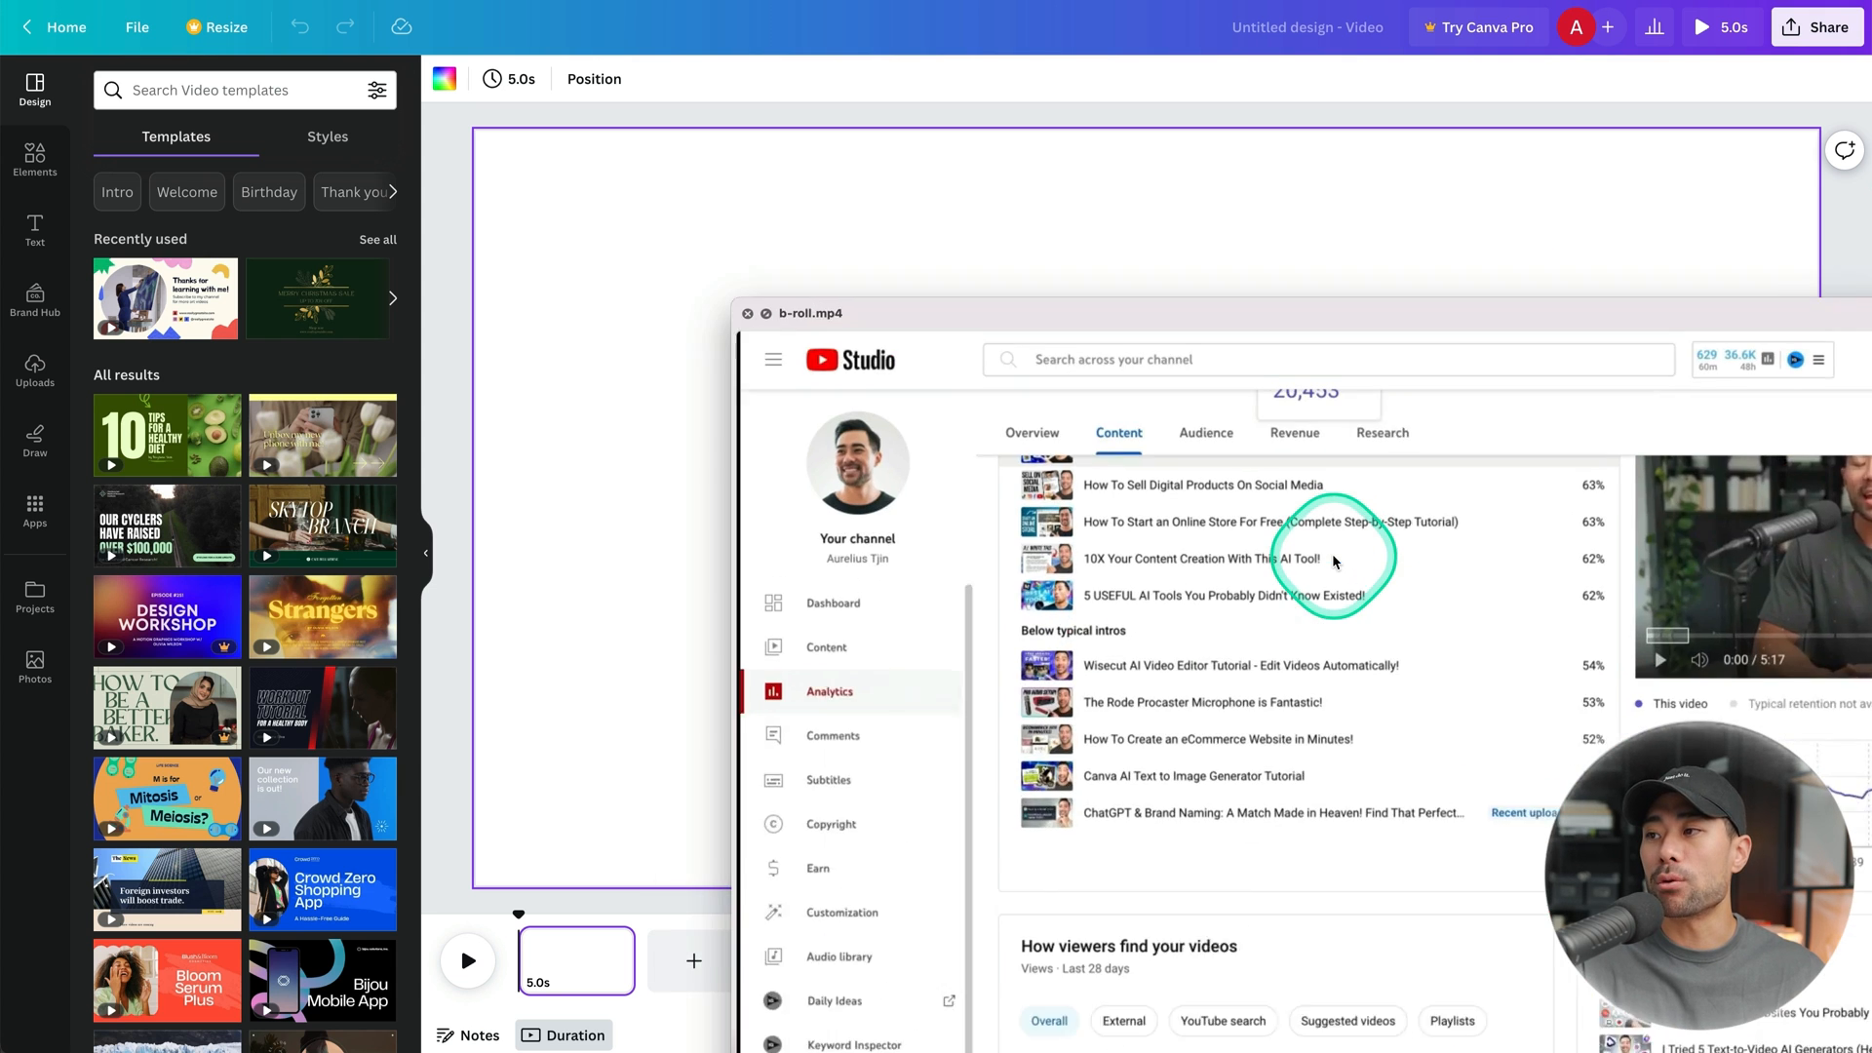
{"action": "key", "text": "super+w"}
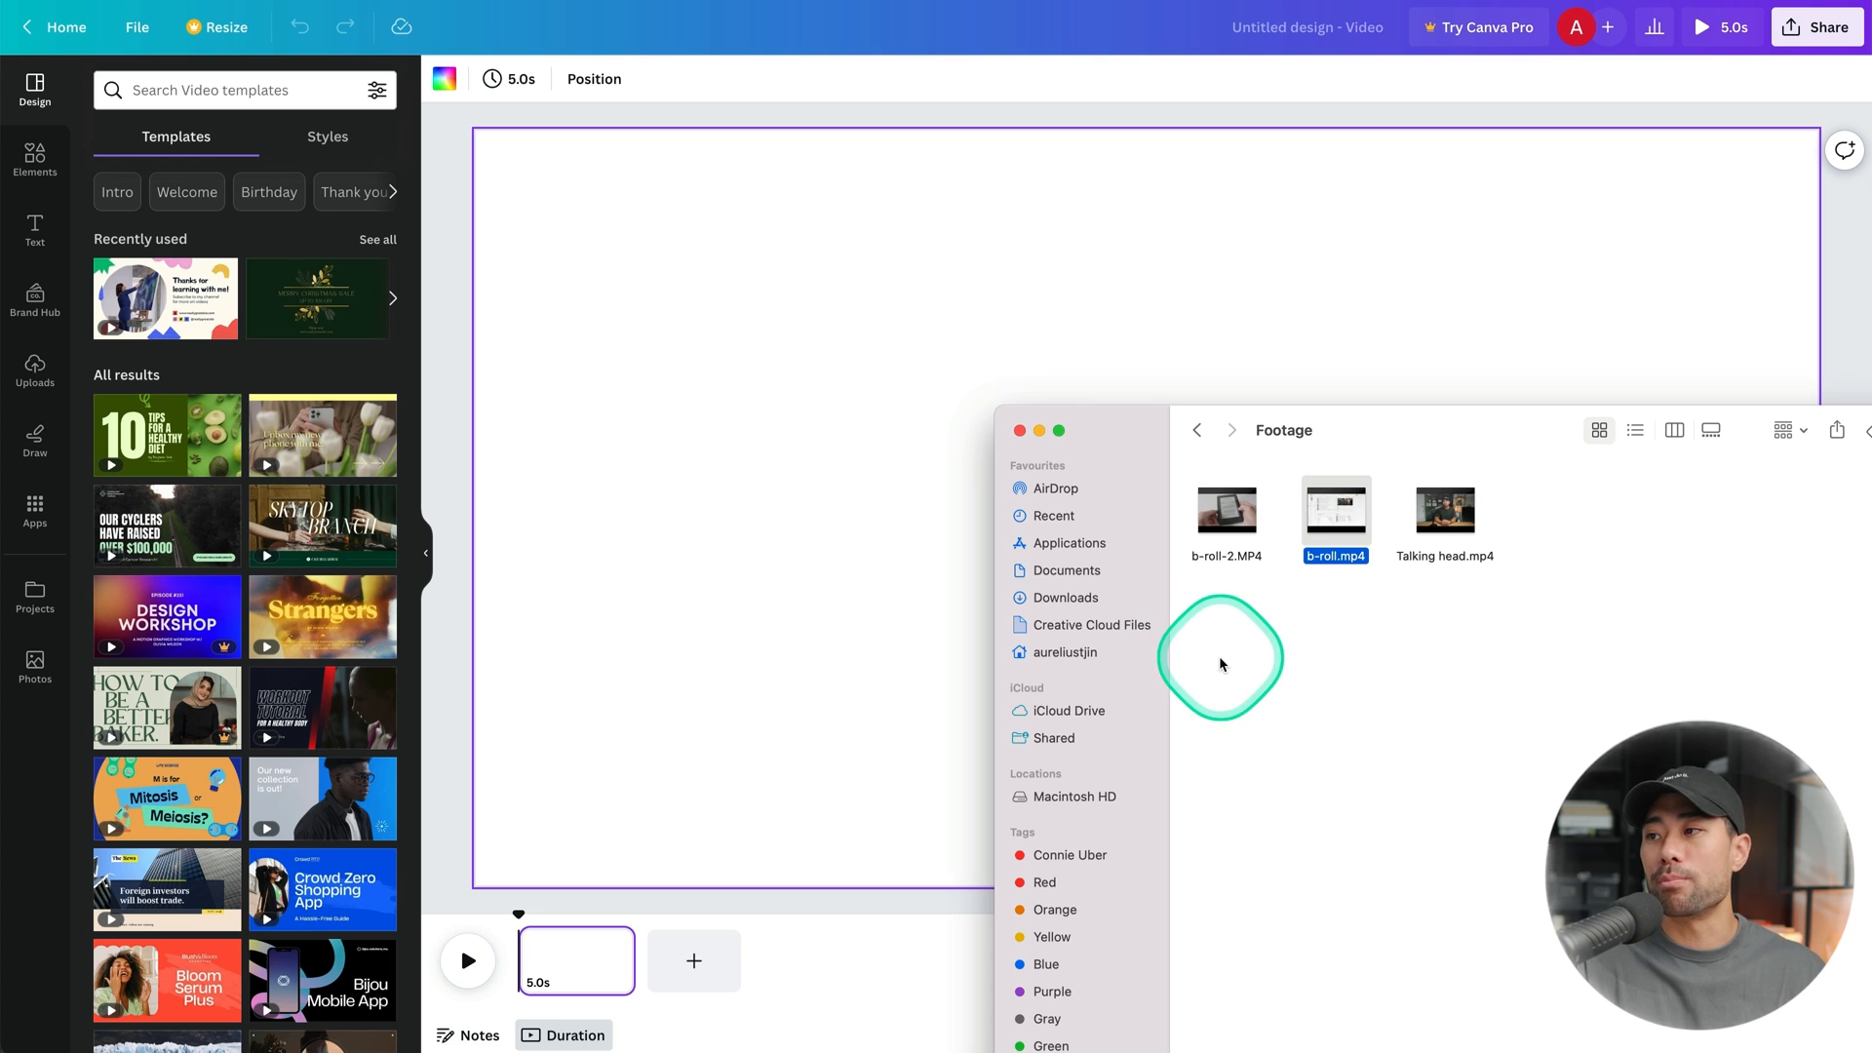
{"action": "key", "text": "space"}
{"action": "key", "text": "space"}
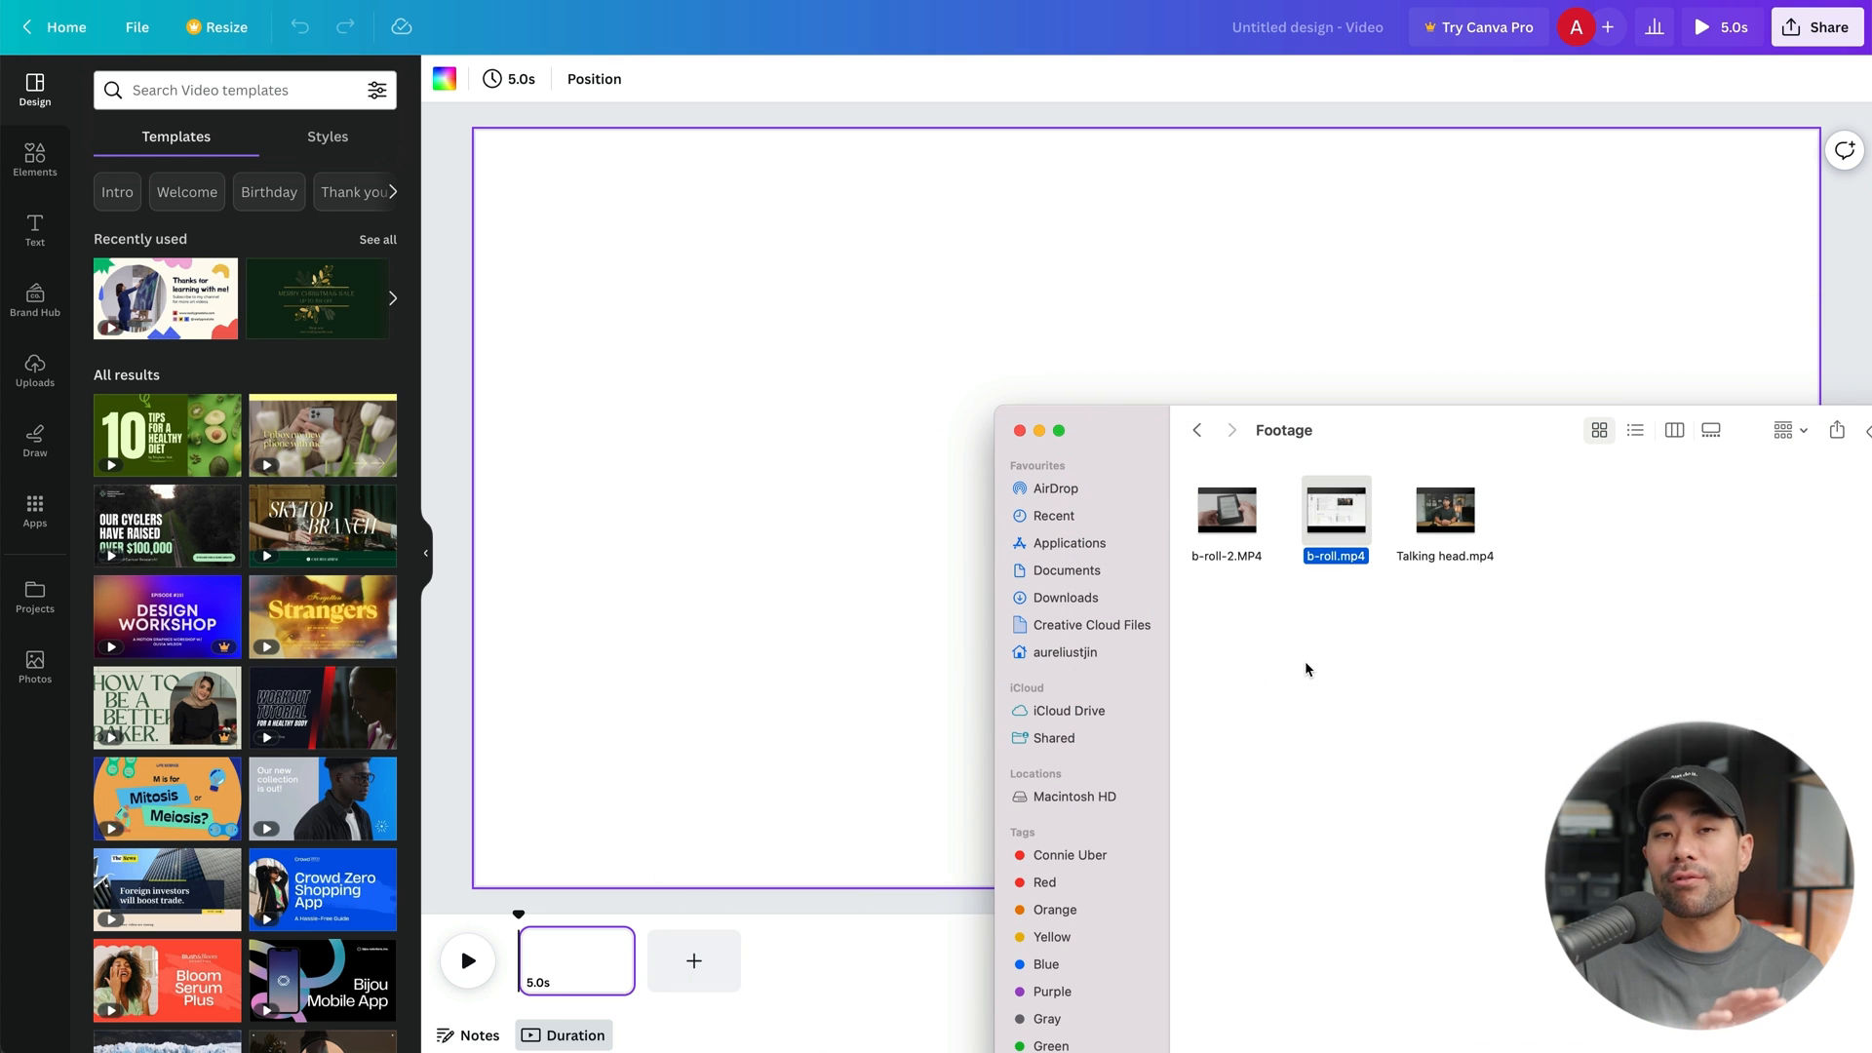
{"action": "left_click", "coordinate": [1450, 567]}
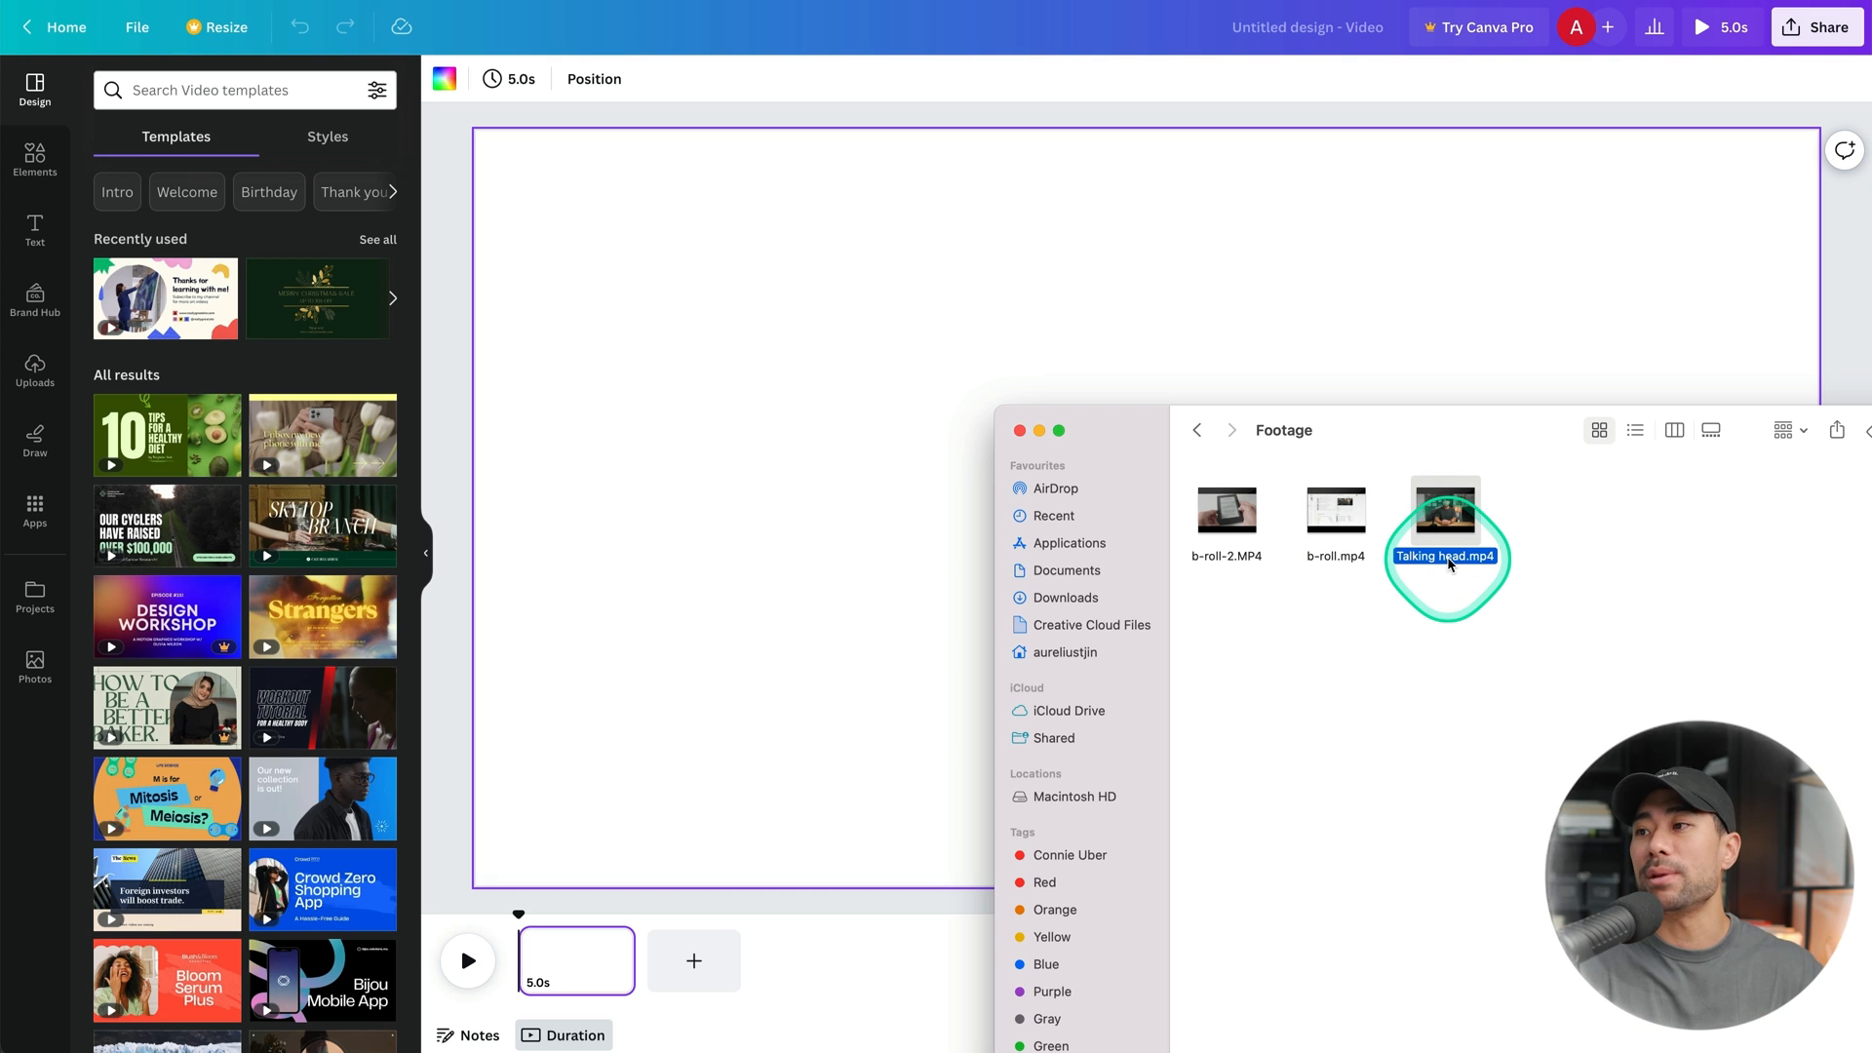
{"action": "left_click", "coordinate": [1342, 565]}
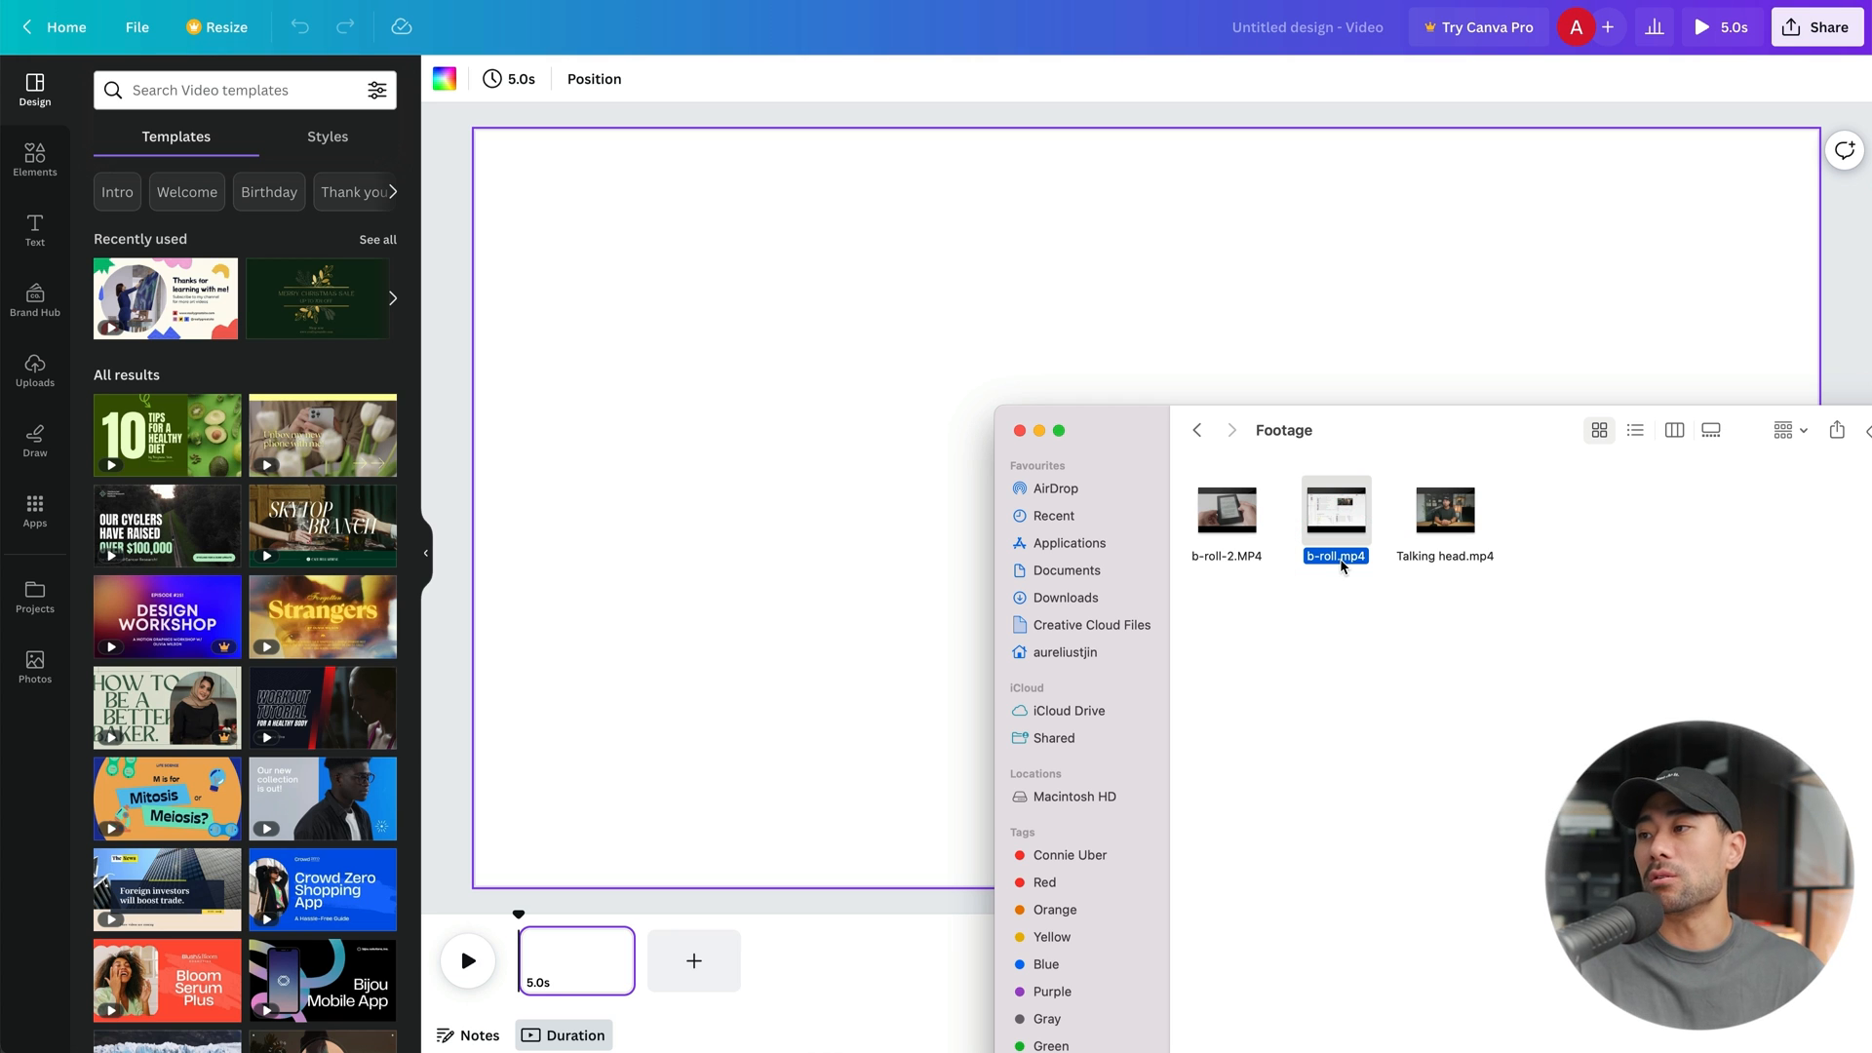
{"action": "left_click", "coordinate": [1404, 538], "text": "super"}
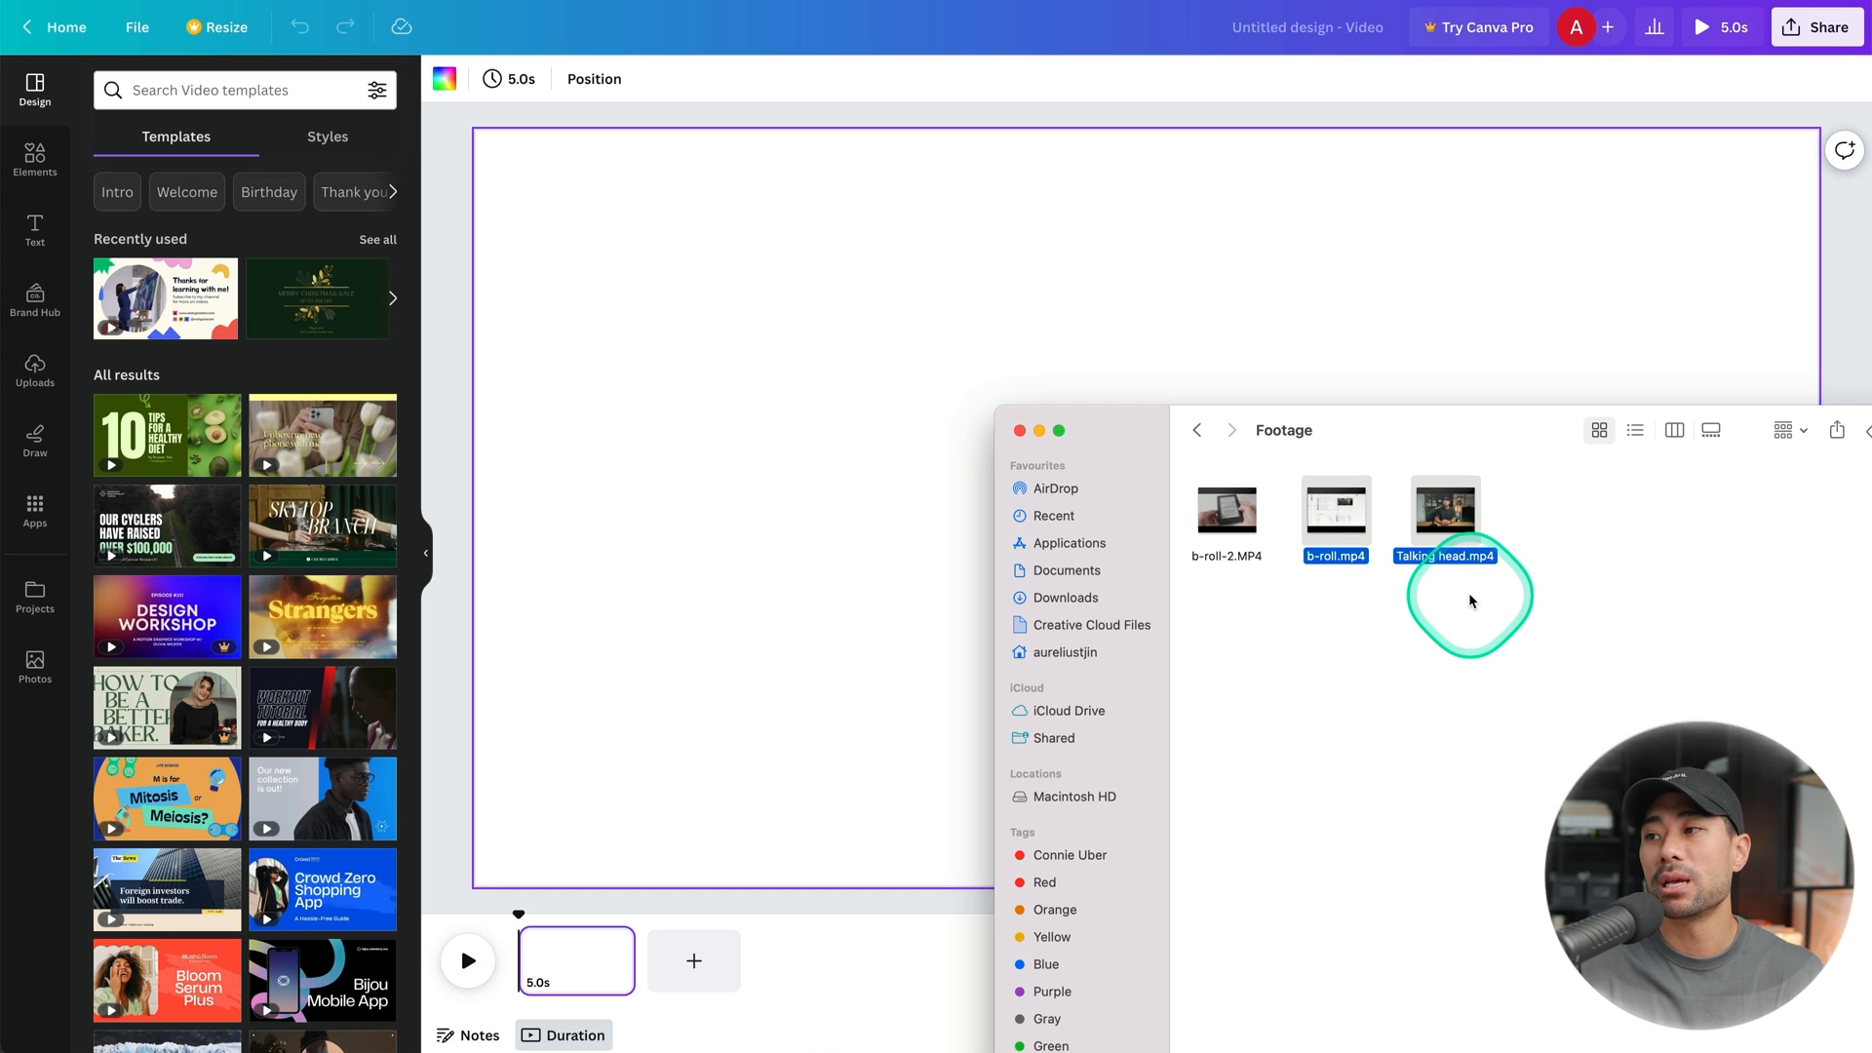
{"action": "left_click", "coordinate": [1230, 558]}
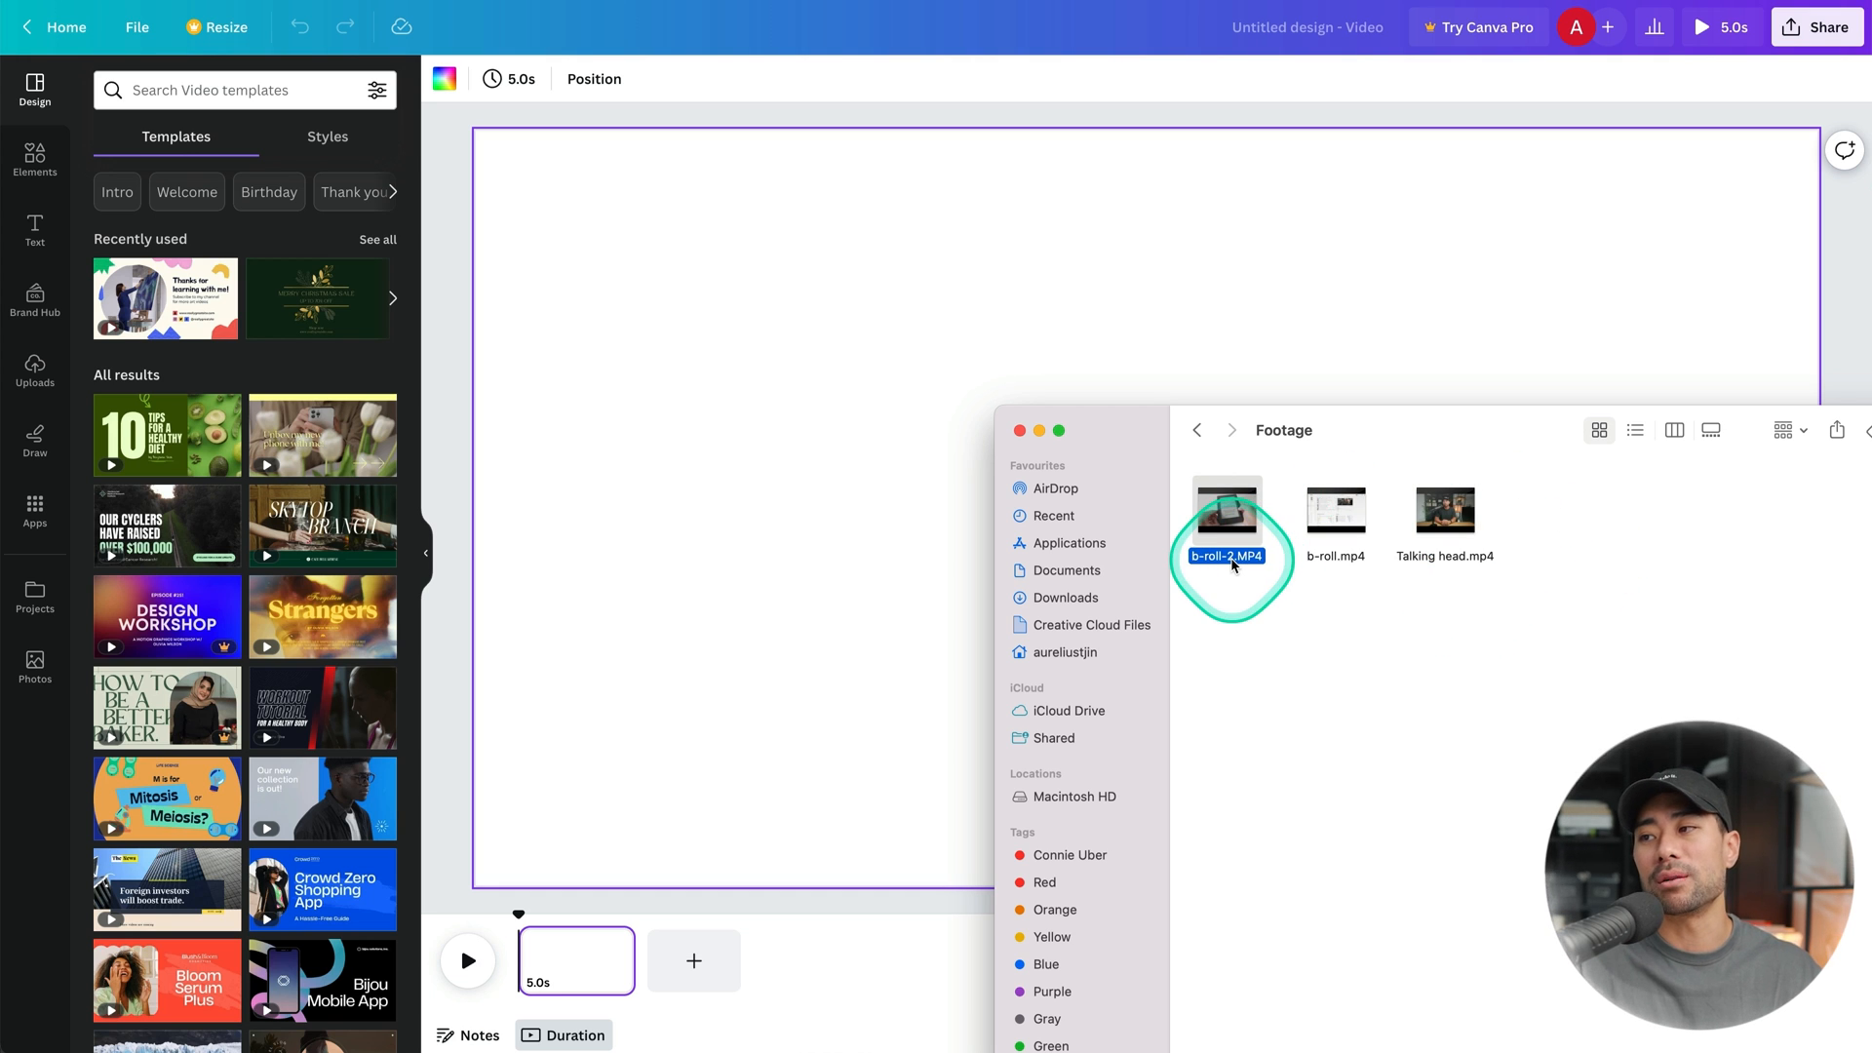
{"action": "left_click", "coordinate": [1396, 616]}
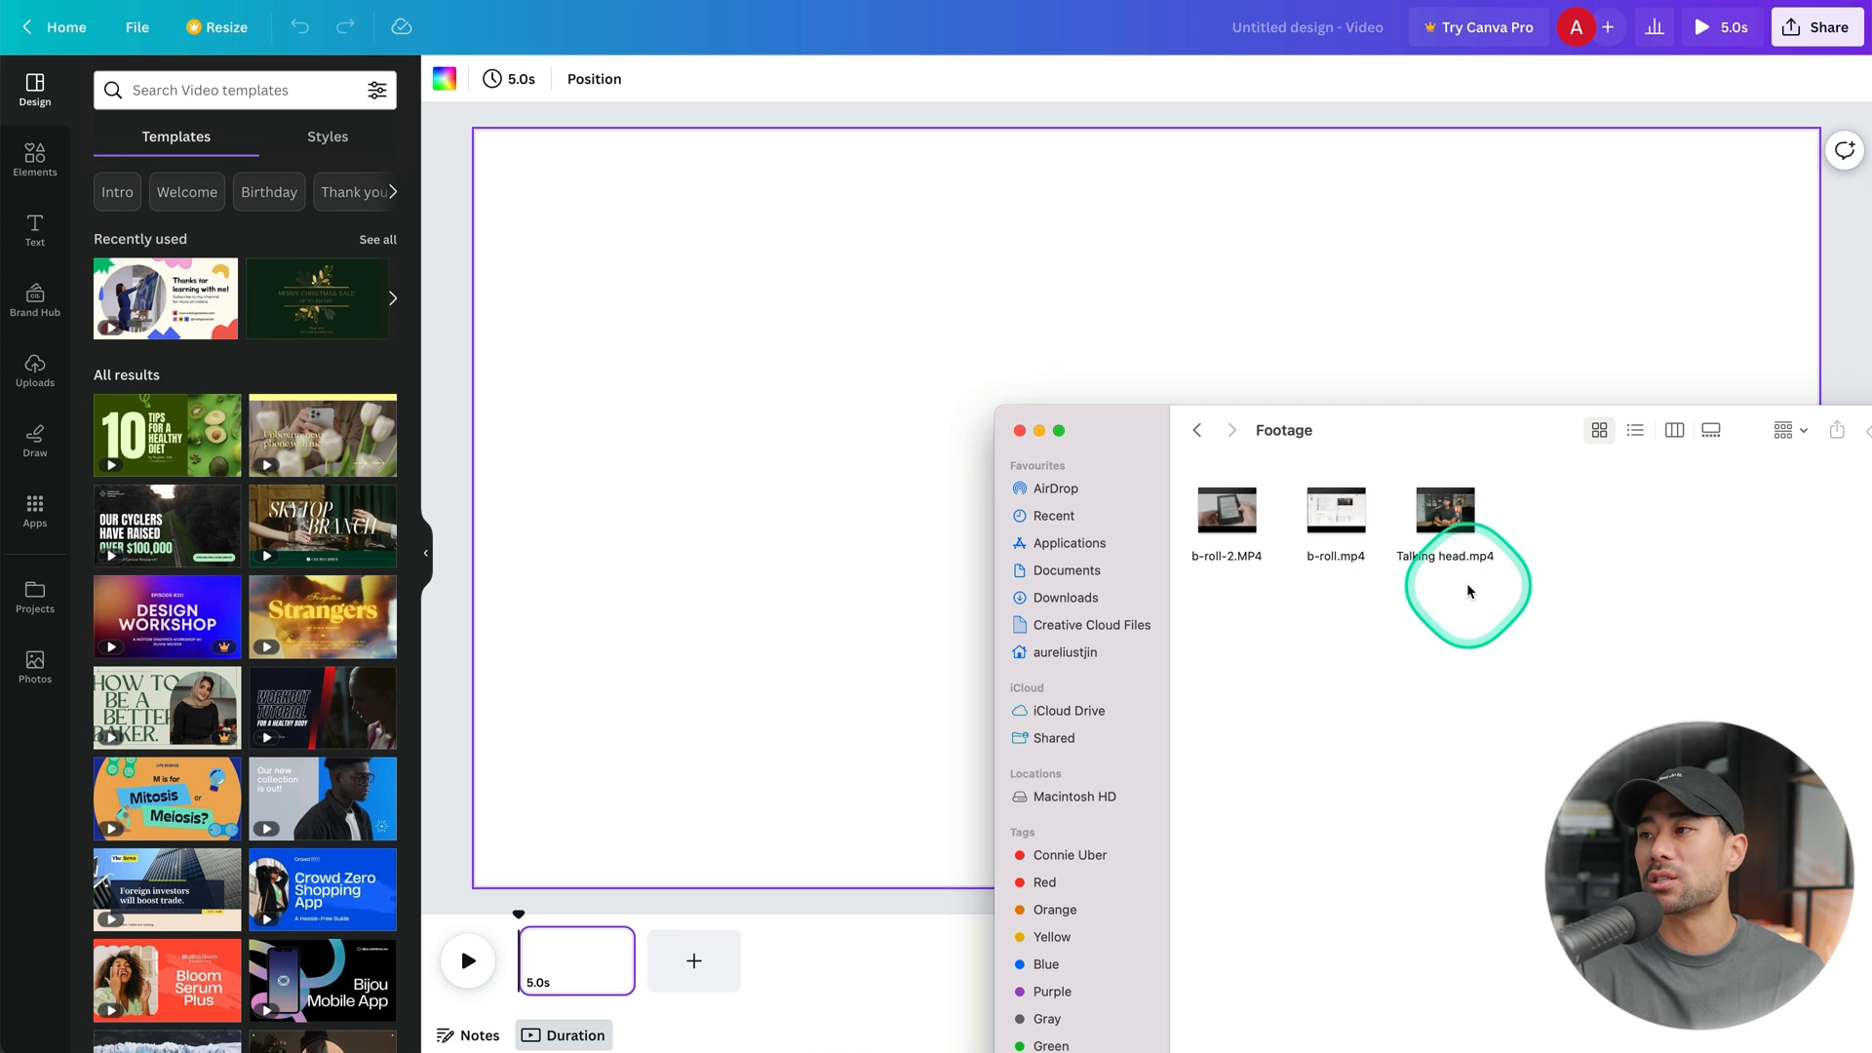
Add Talking head.mp4 from the Footage folder to the blank page and set the video as its background.
{"action": "left_click_drag", "start_coordinate": [1459, 561], "coordinate": [822, 523]}
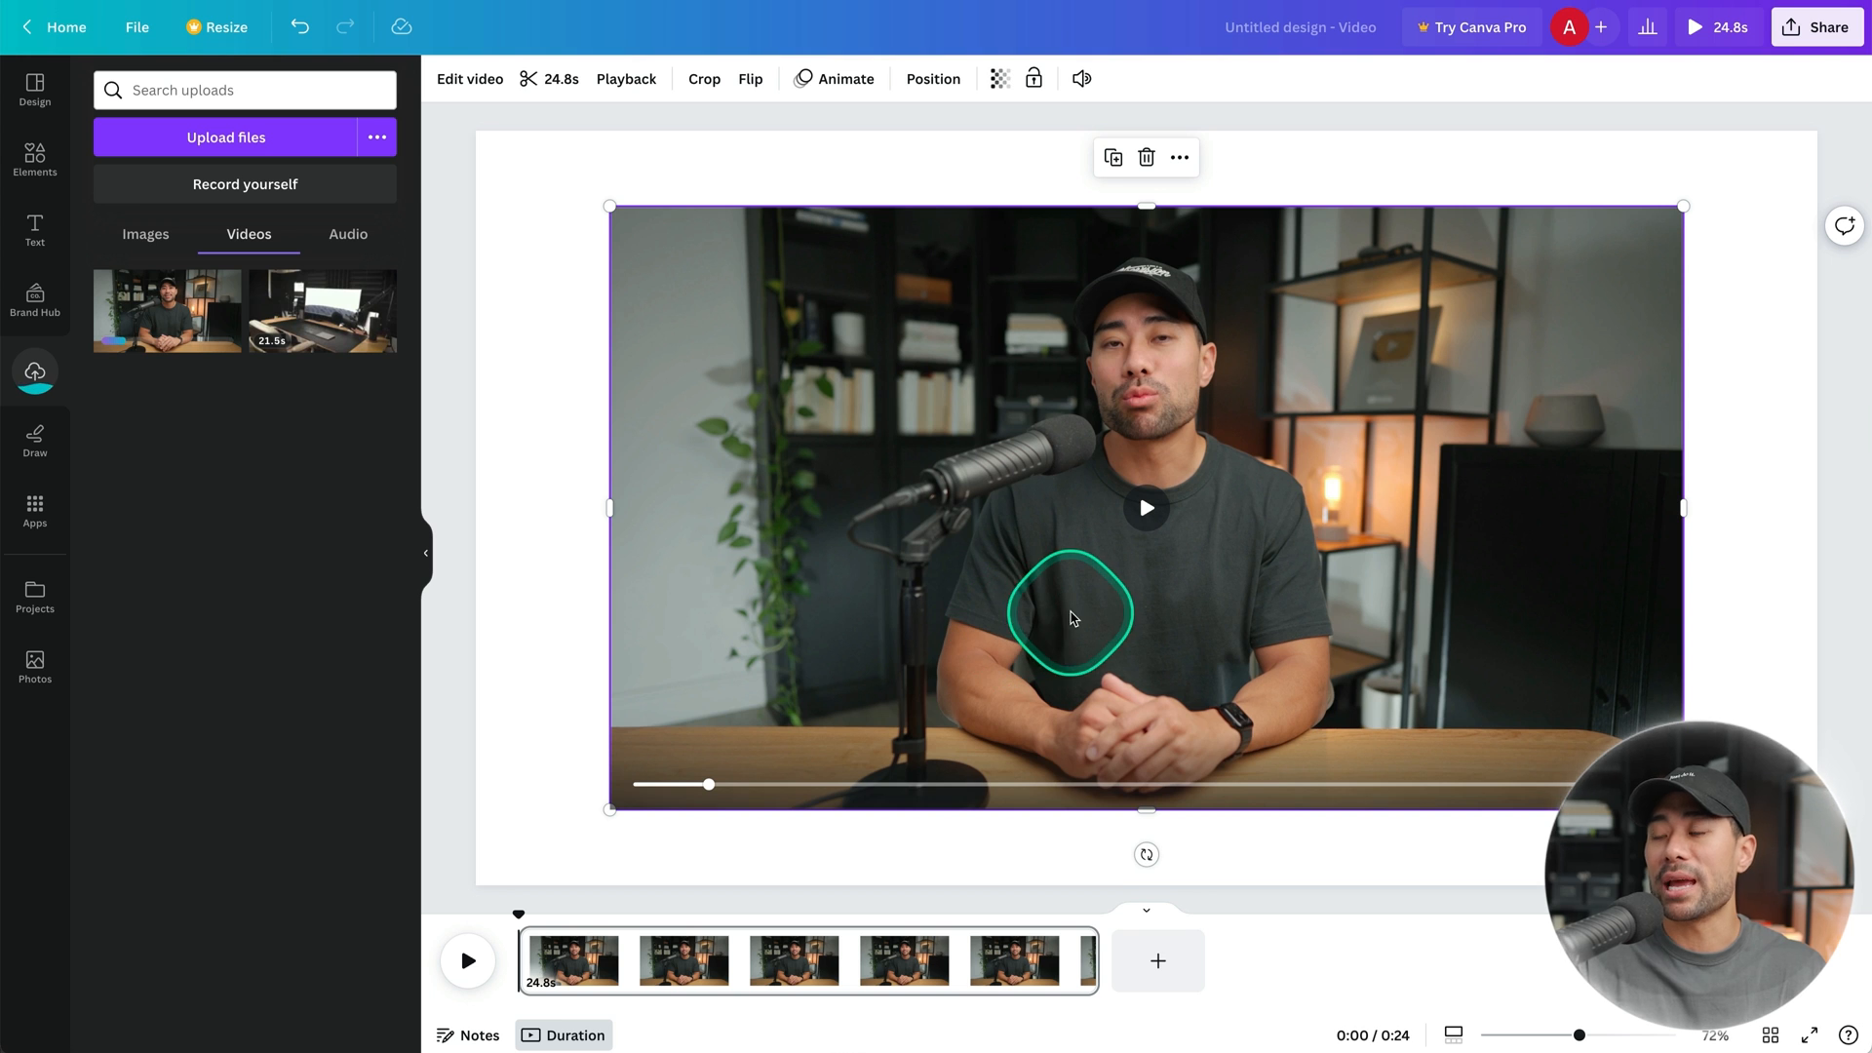
{"action": "left_click_drag", "start_coordinate": [1167, 630], "coordinate": [1036, 549]}
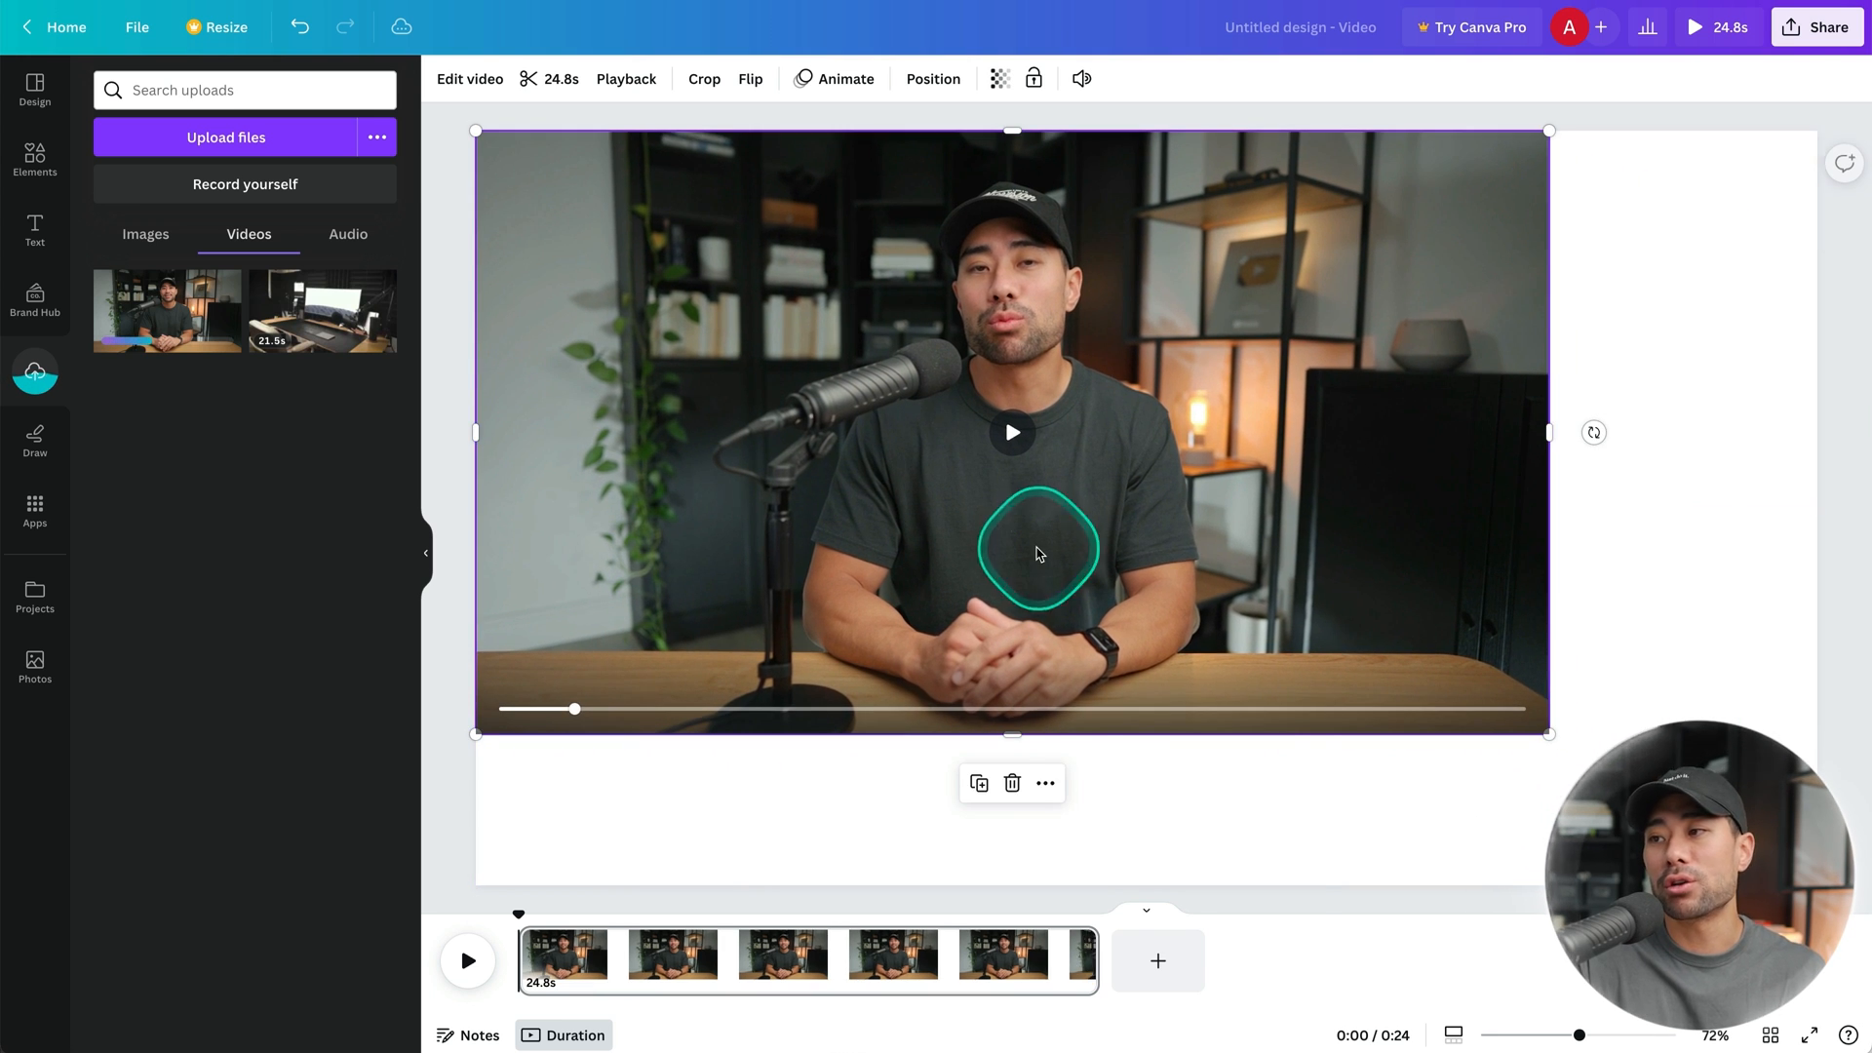
{"action": "right_click", "coordinate": [1036, 553]}
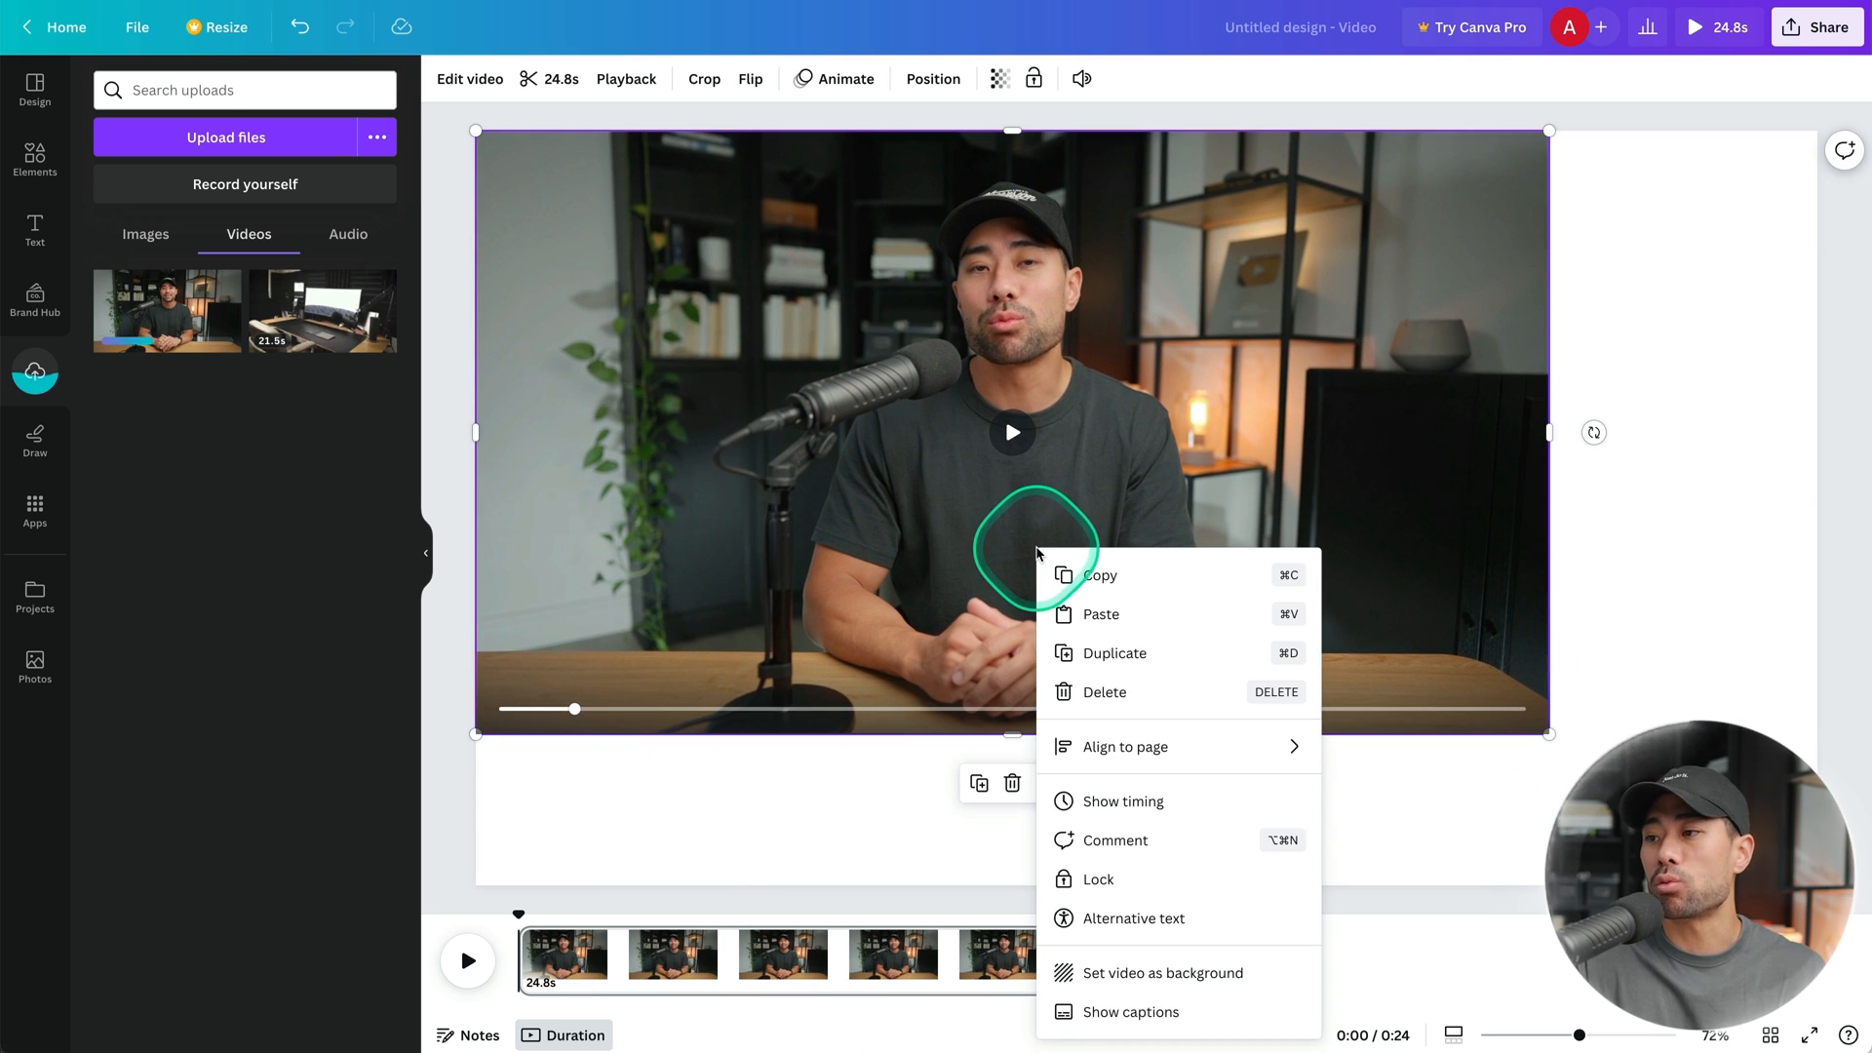
{"action": "left_click", "coordinate": [1210, 990]}
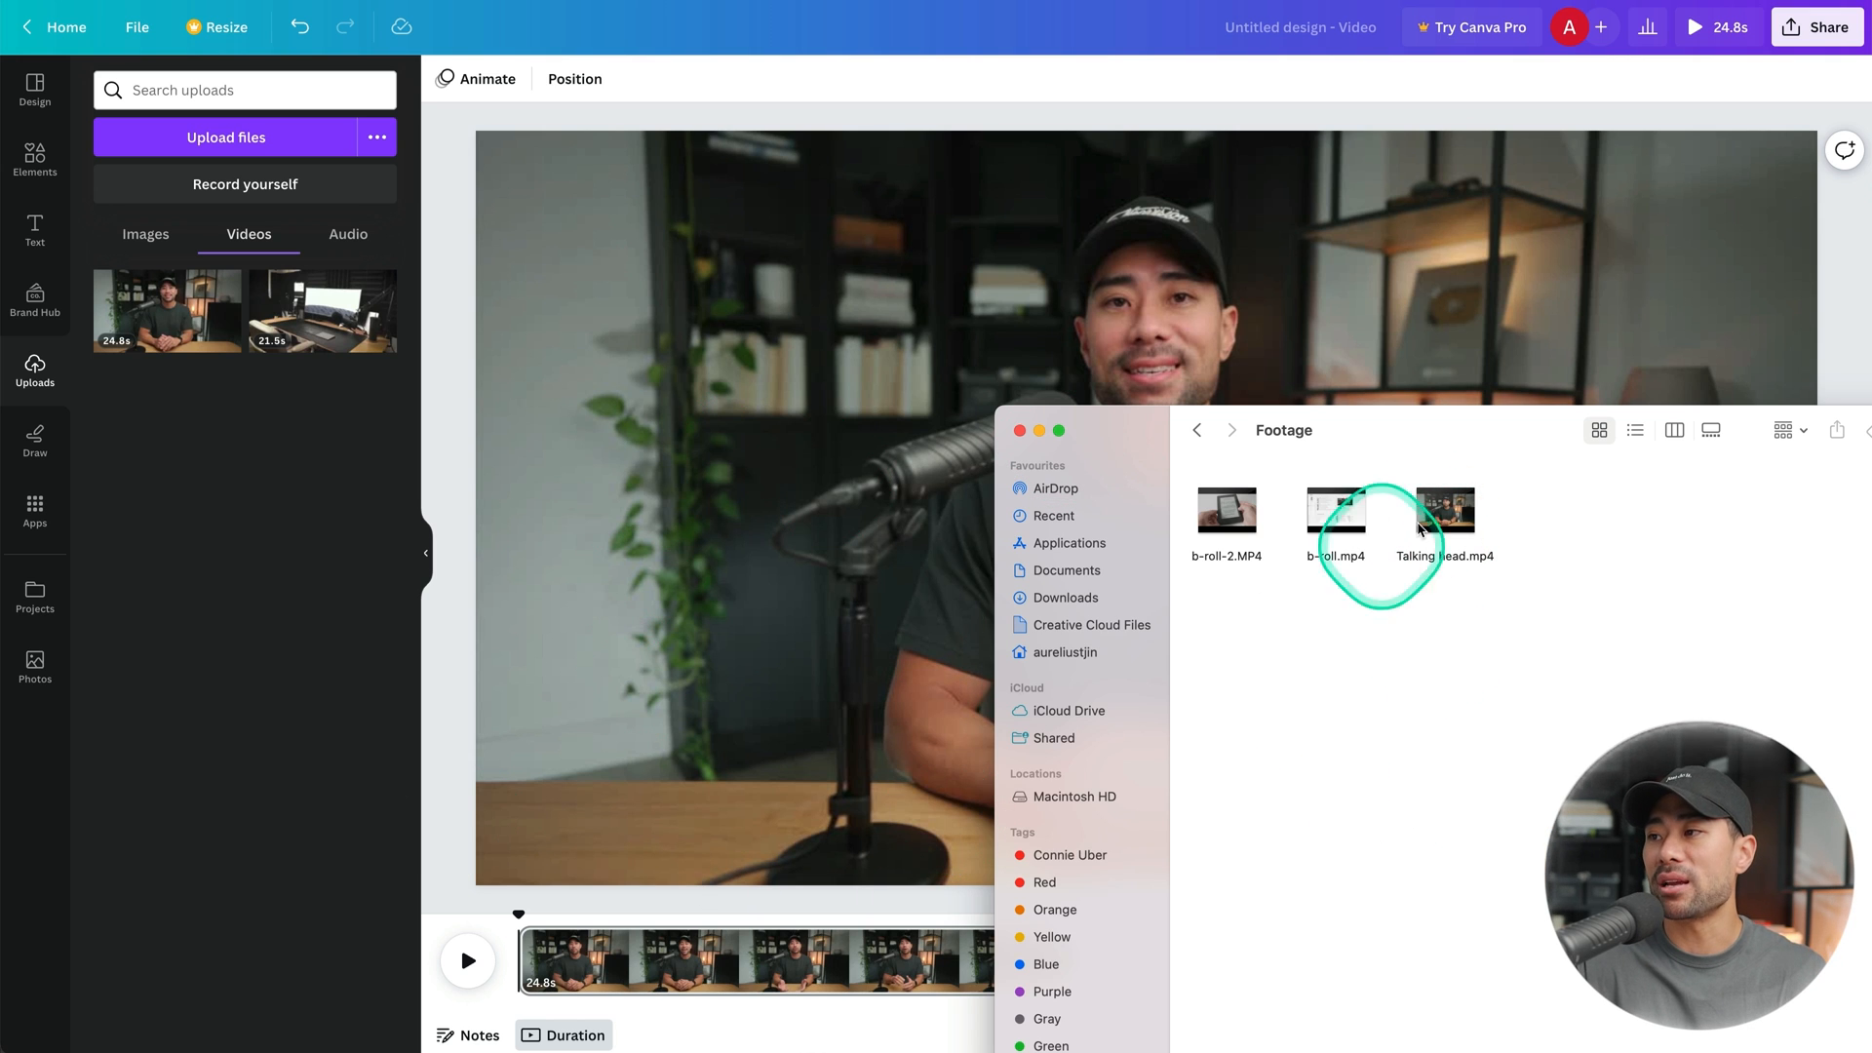
Upload b-roll.mp4 from the Footage folder to the project's videos and collapse the uploads list.
{"action": "left_click_drag", "start_coordinate": [1330, 525], "coordinate": [252, 577]}
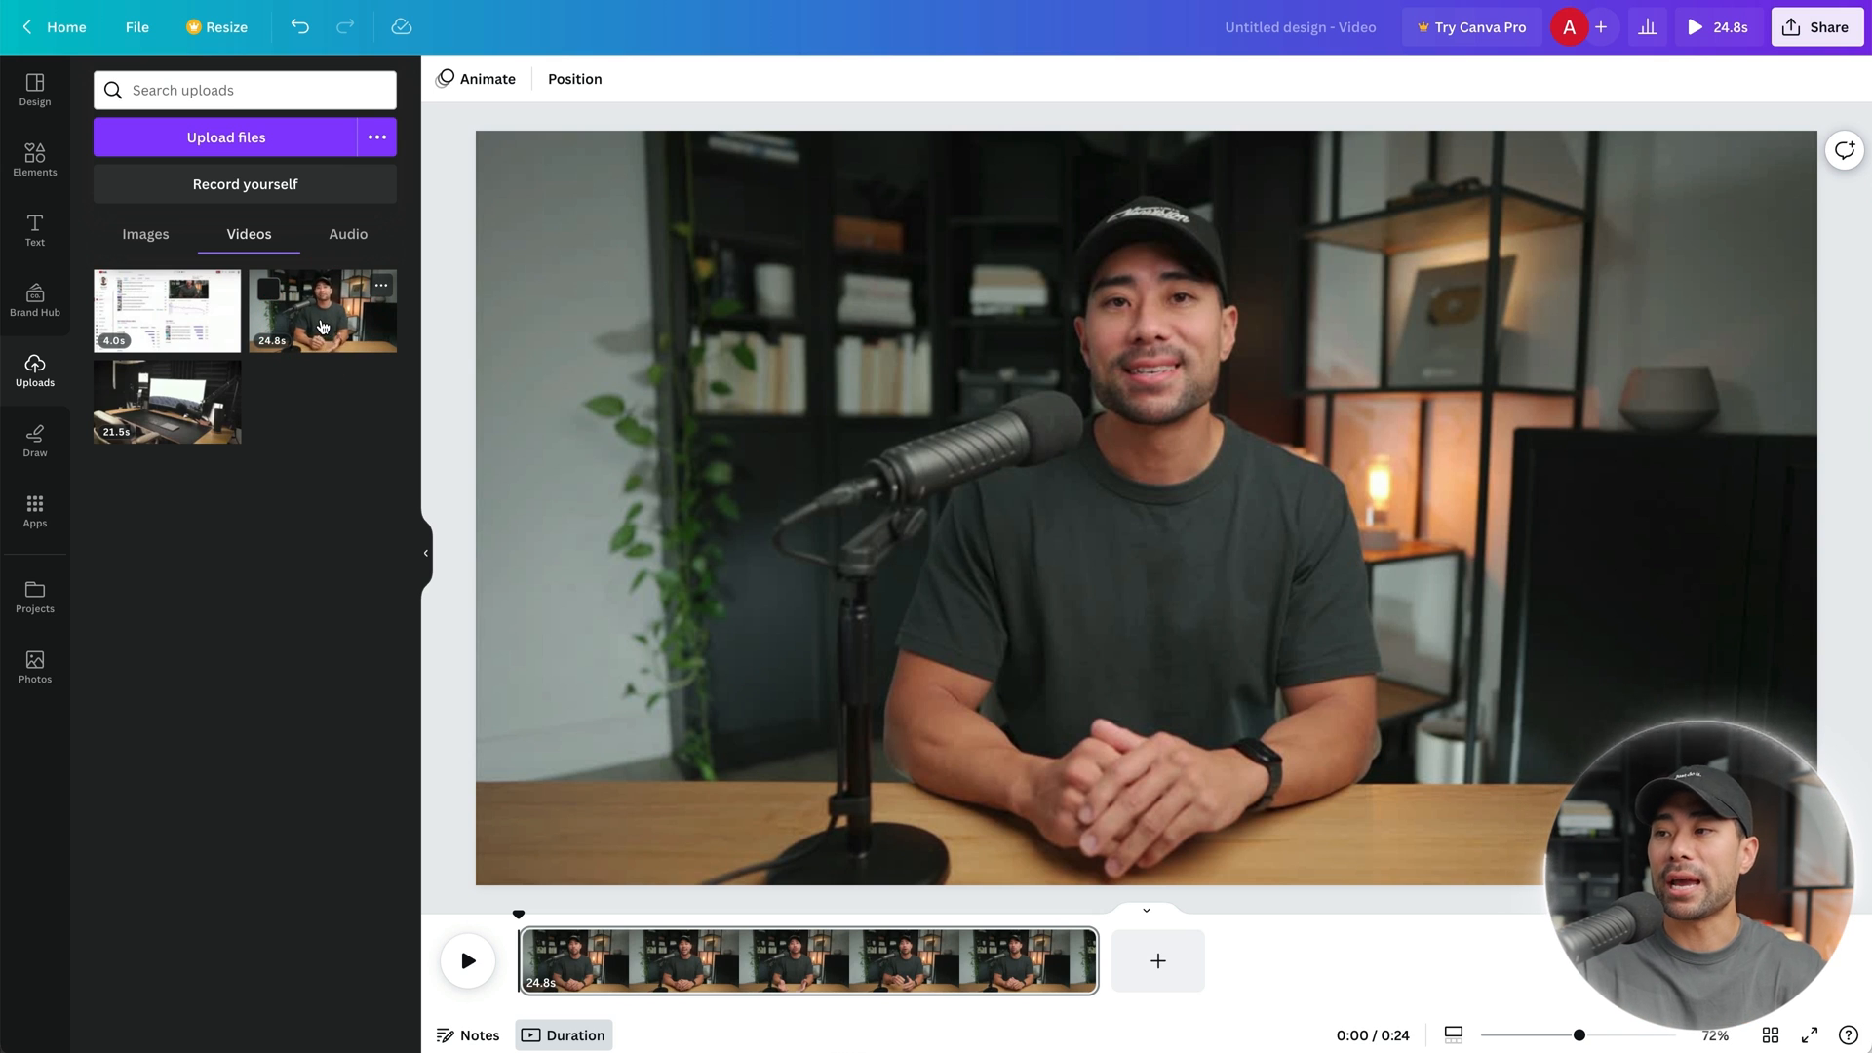
{"action": "left_click", "coordinate": [426, 566]}
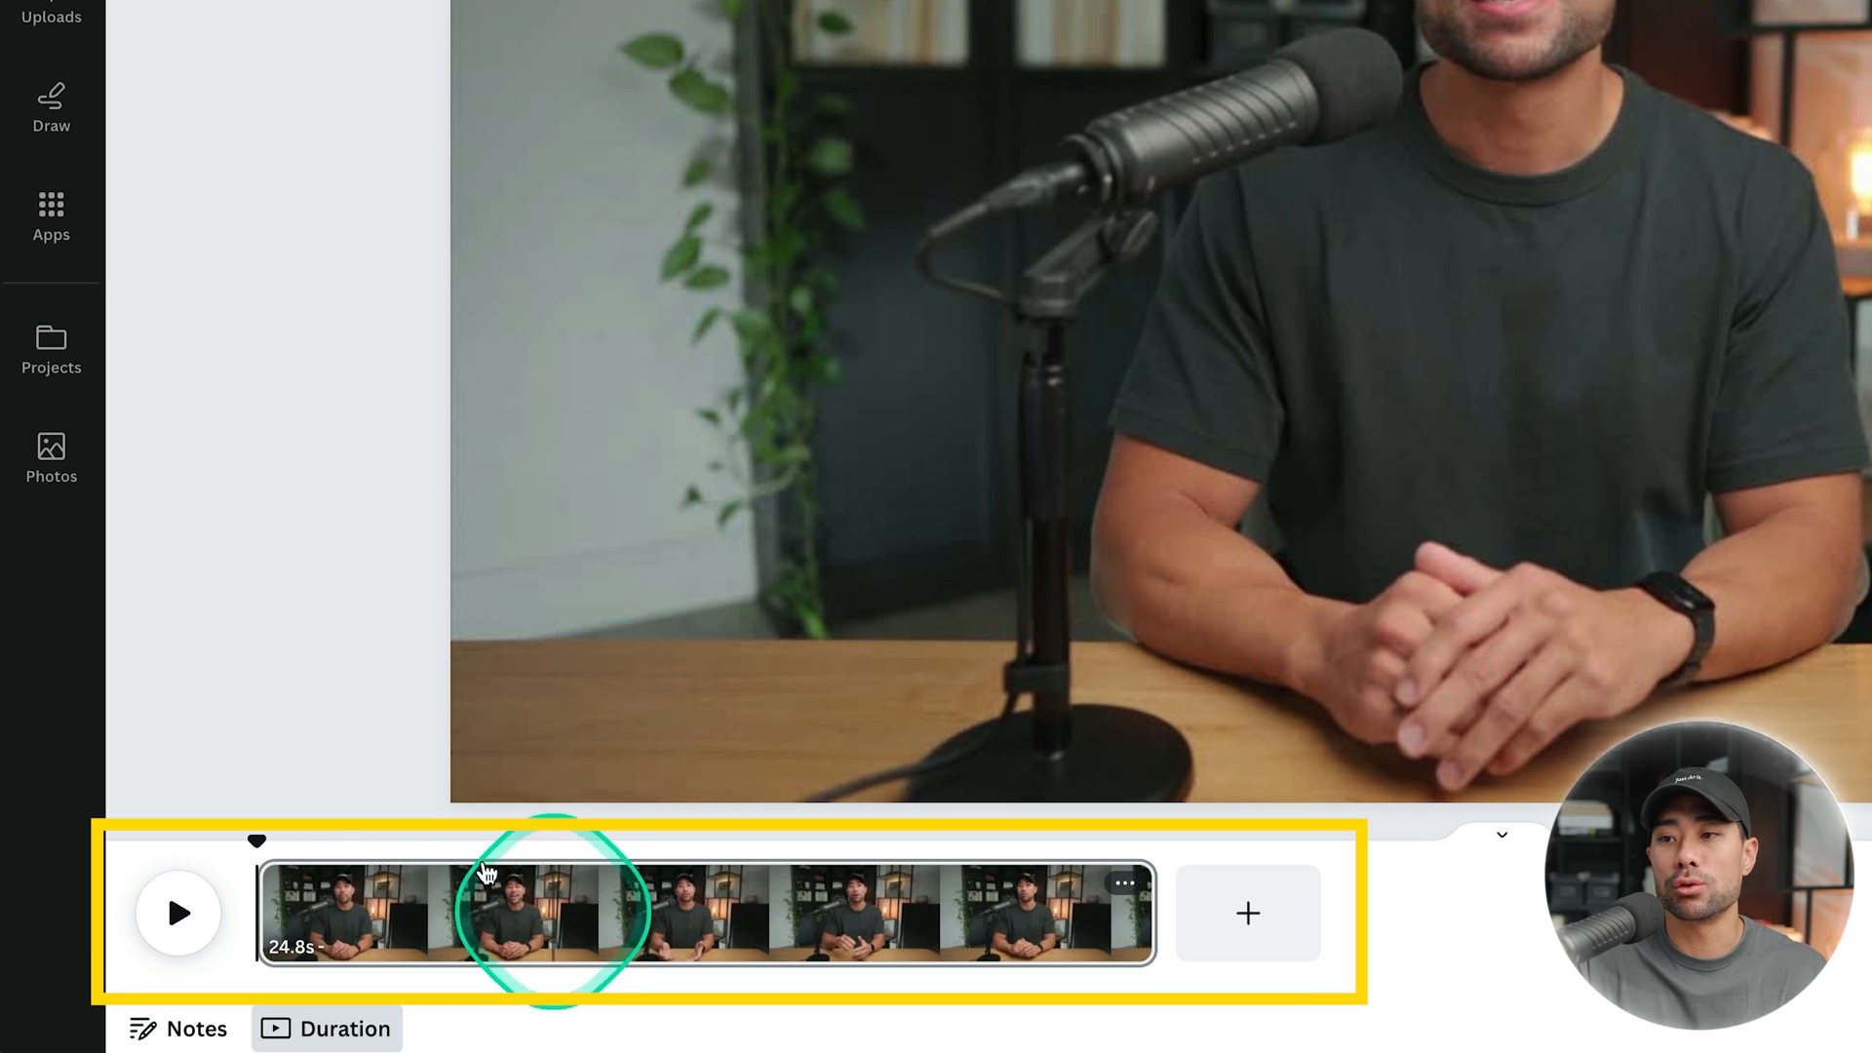
Scrub the timeline to 0:07 and set the canvas zoom to 74%.
{"action": "left_click_drag", "start_coordinate": [256, 840], "coordinate": [497, 837]}
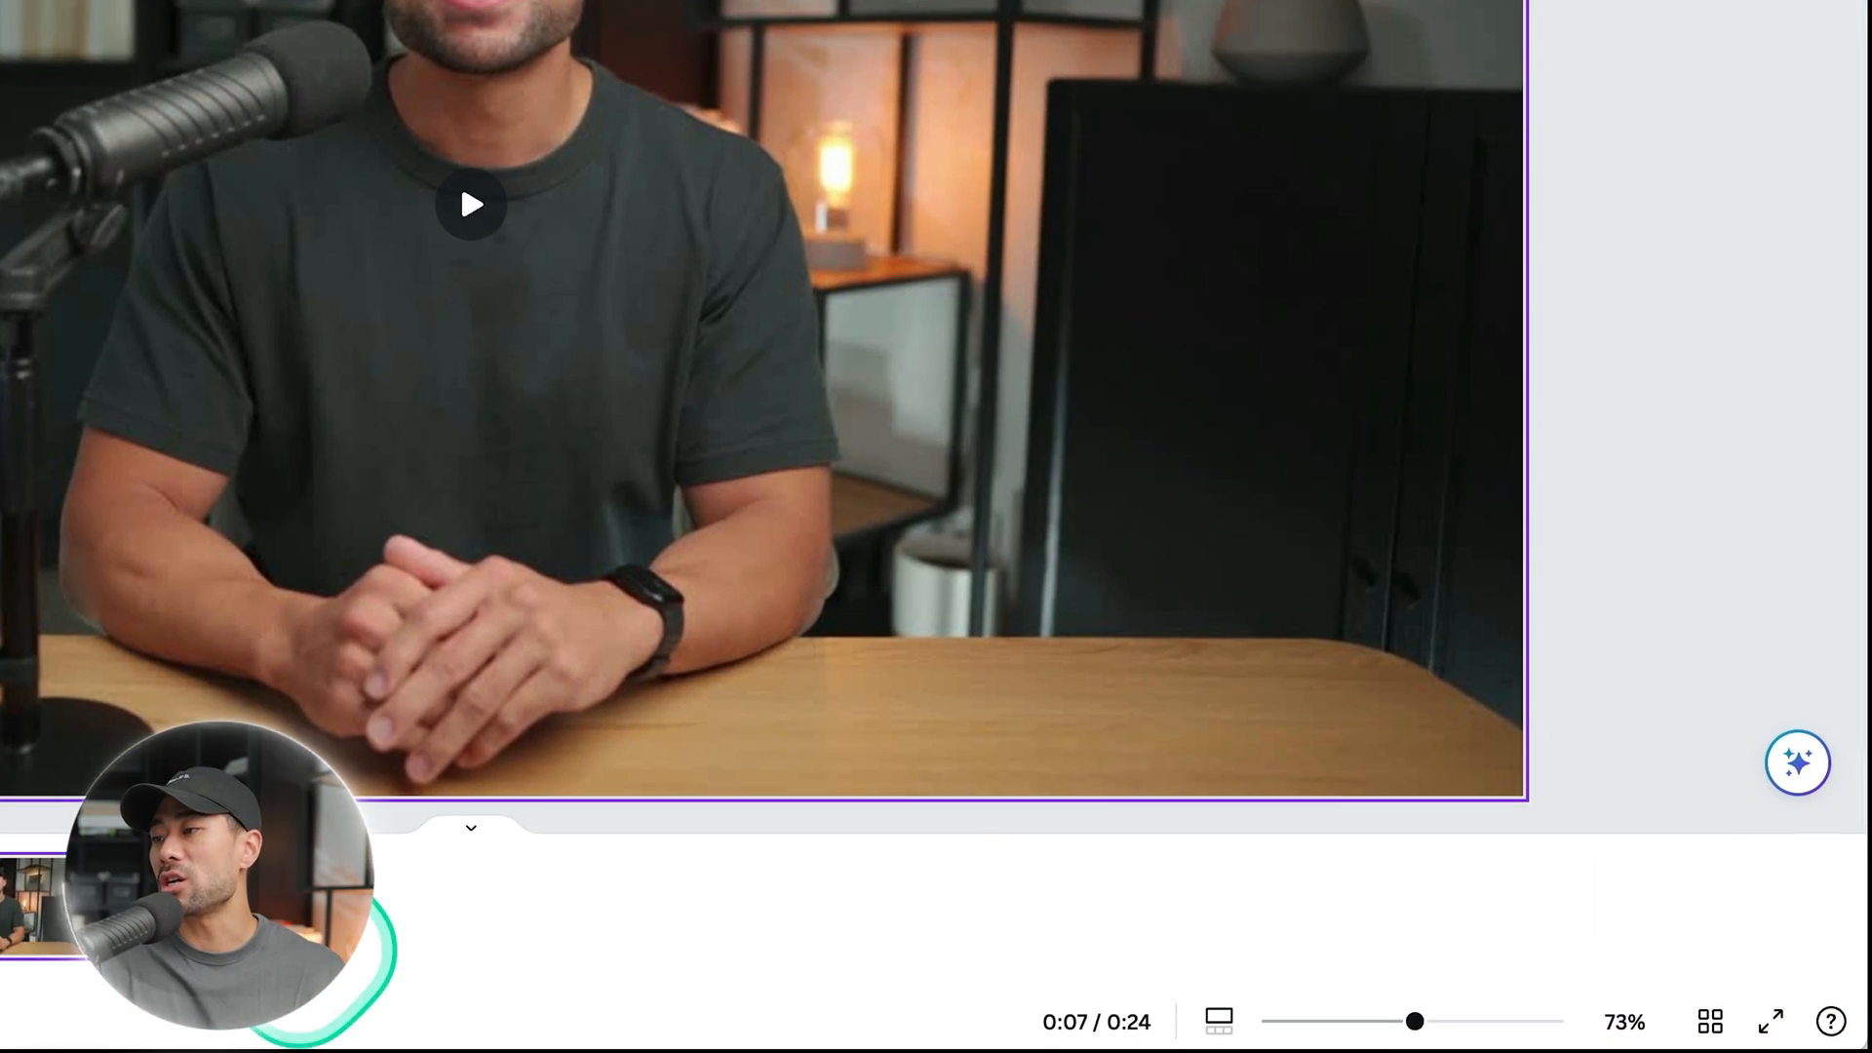
{"action": "mouse_move", "coordinate": [1415, 1020]}
{"action": "left_mouse_down"}
{"action": "mouse_move", "coordinate": [1475, 1021]}
{"action": "mouse_move", "coordinate": [1416, 1018]}
{"action": "left_mouse_up"}
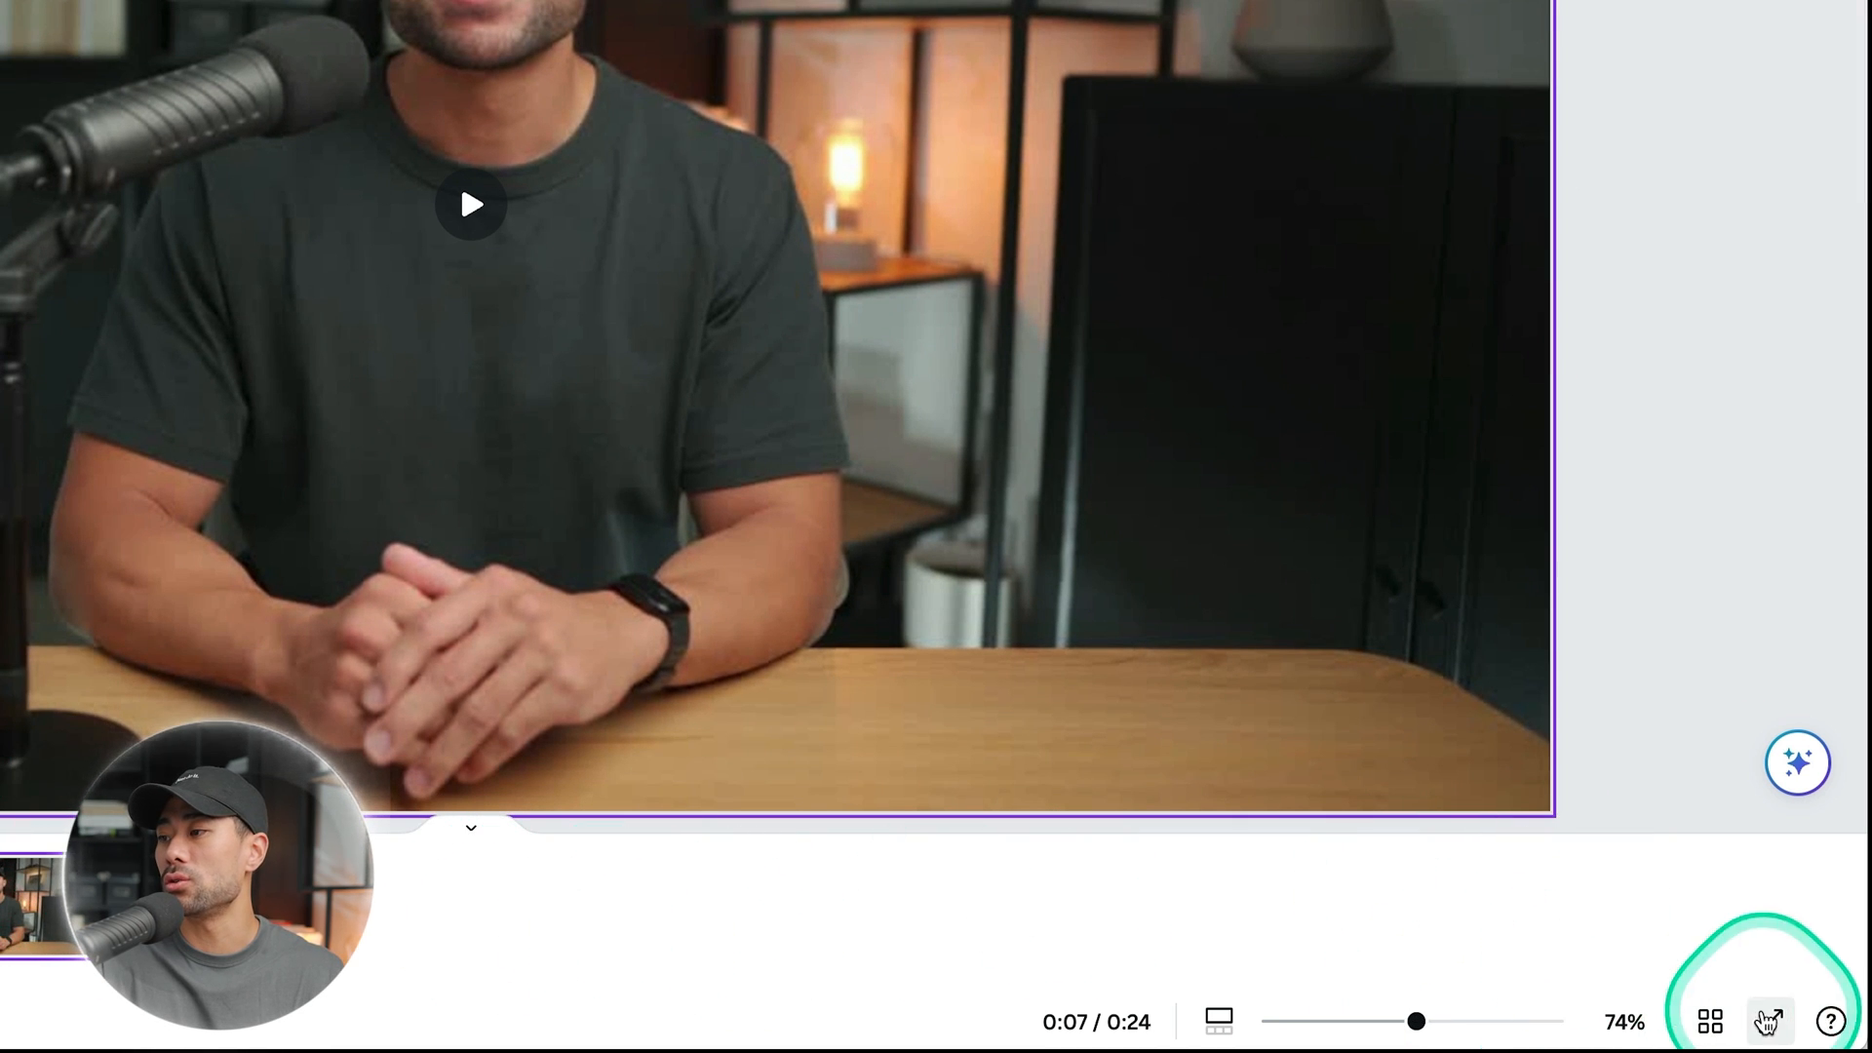
View the design's pages as a grid, return to the editor and preview the video full screen.
{"action": "left_click", "coordinate": [1710, 1020]}
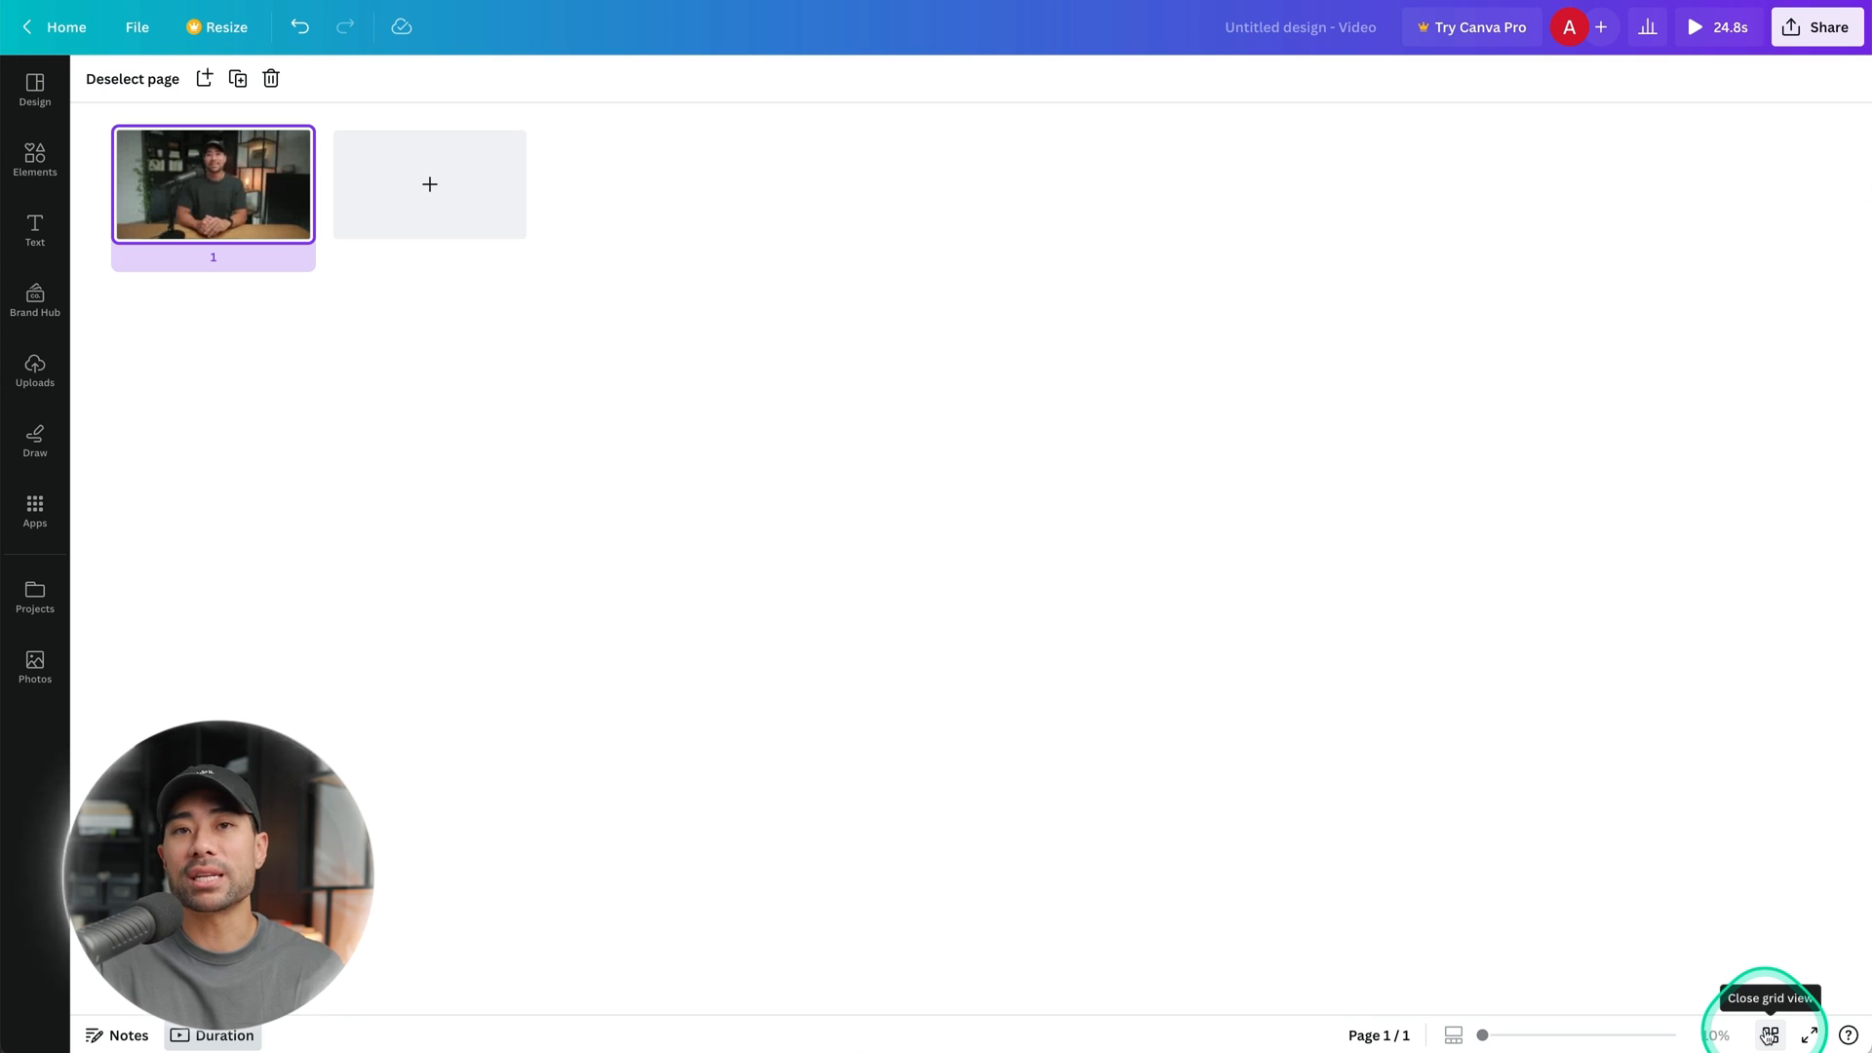
{"action": "left_click", "coordinate": [1768, 1035]}
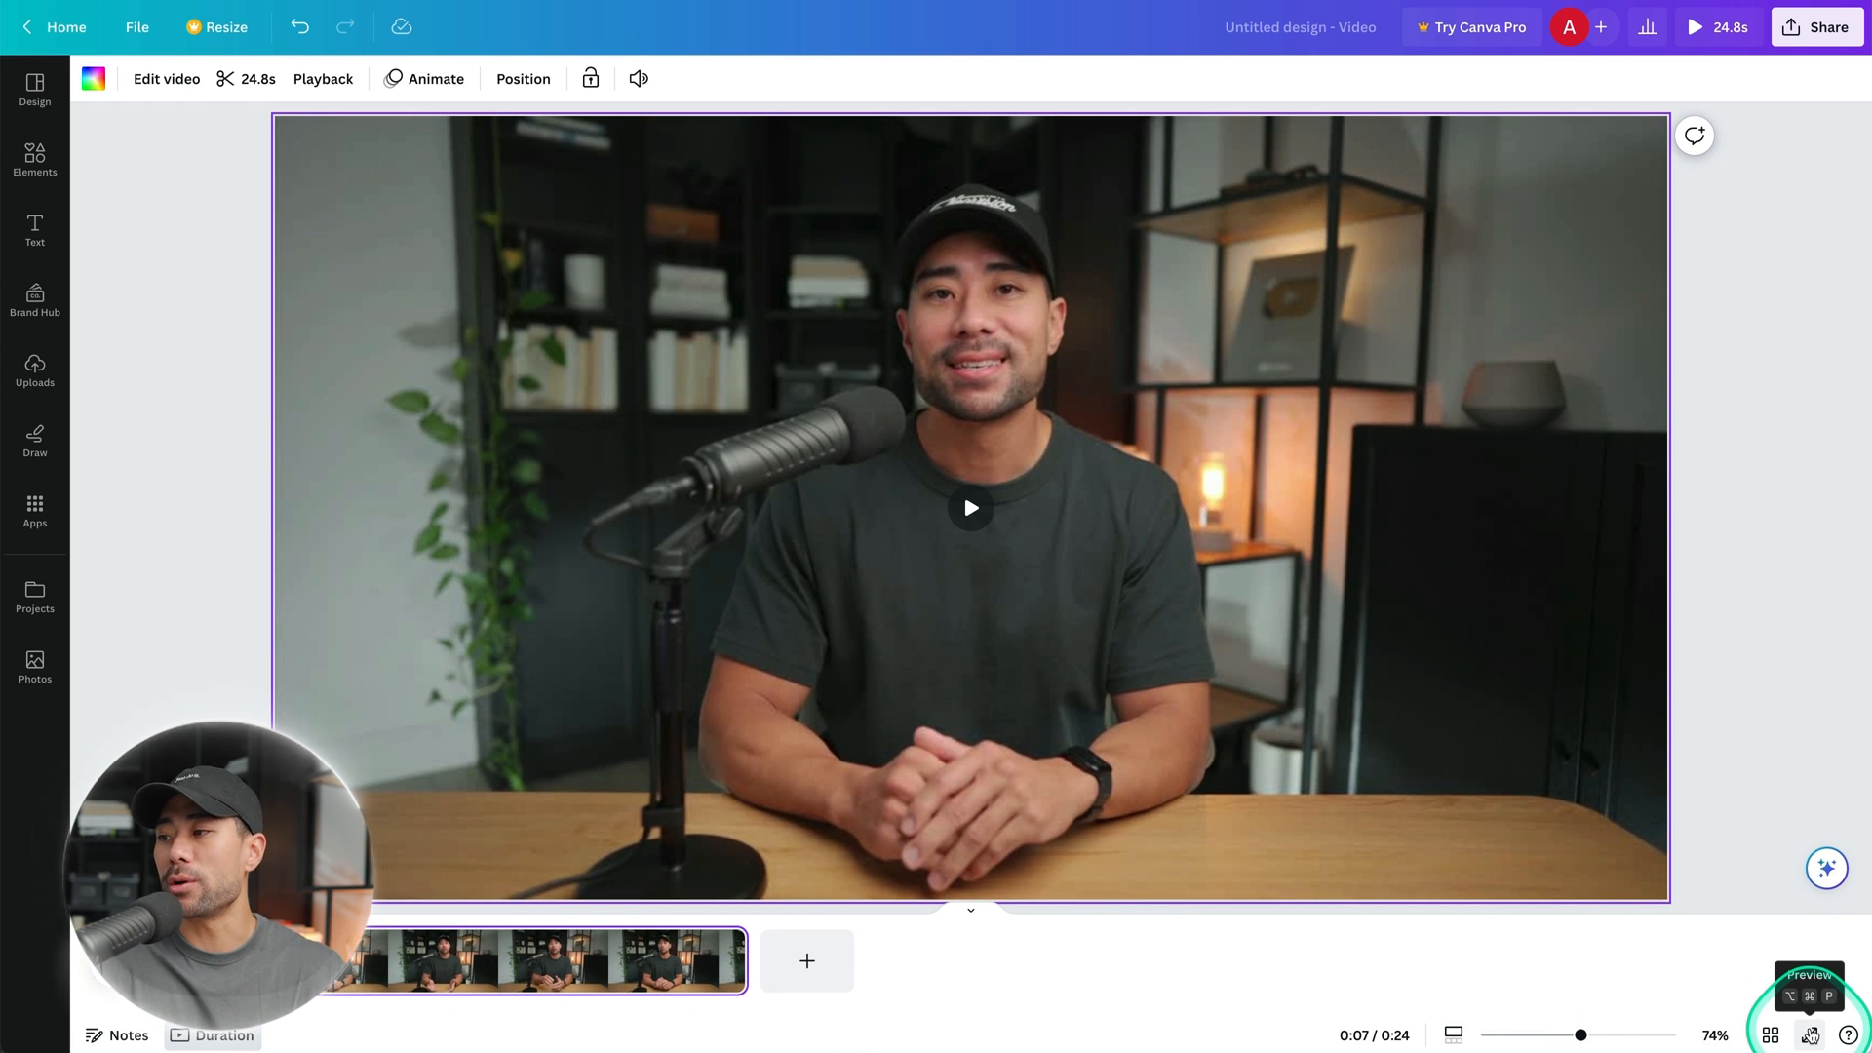
{"action": "left_click", "coordinate": [1809, 1034]}
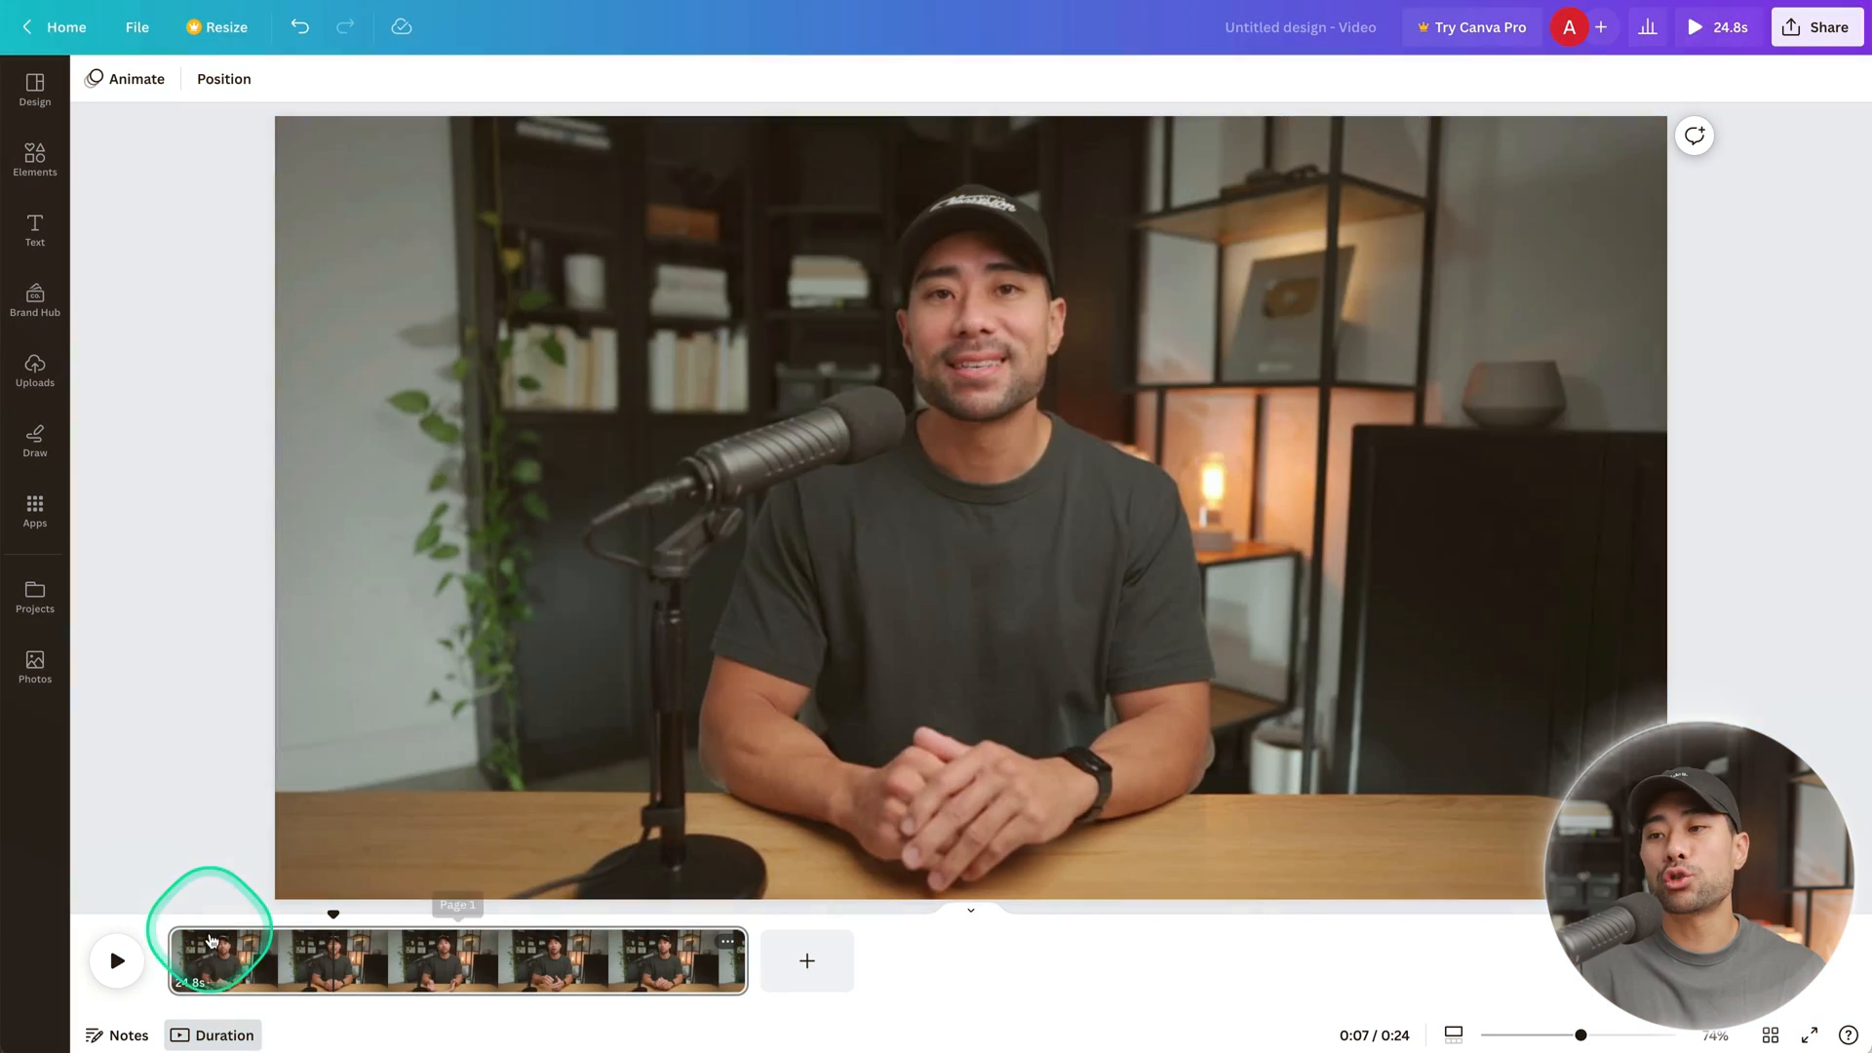
Select the talking-head clip and examine its video effects, full filter collection and colour adjustment settings.
{"action": "left_click", "coordinate": [209, 951]}
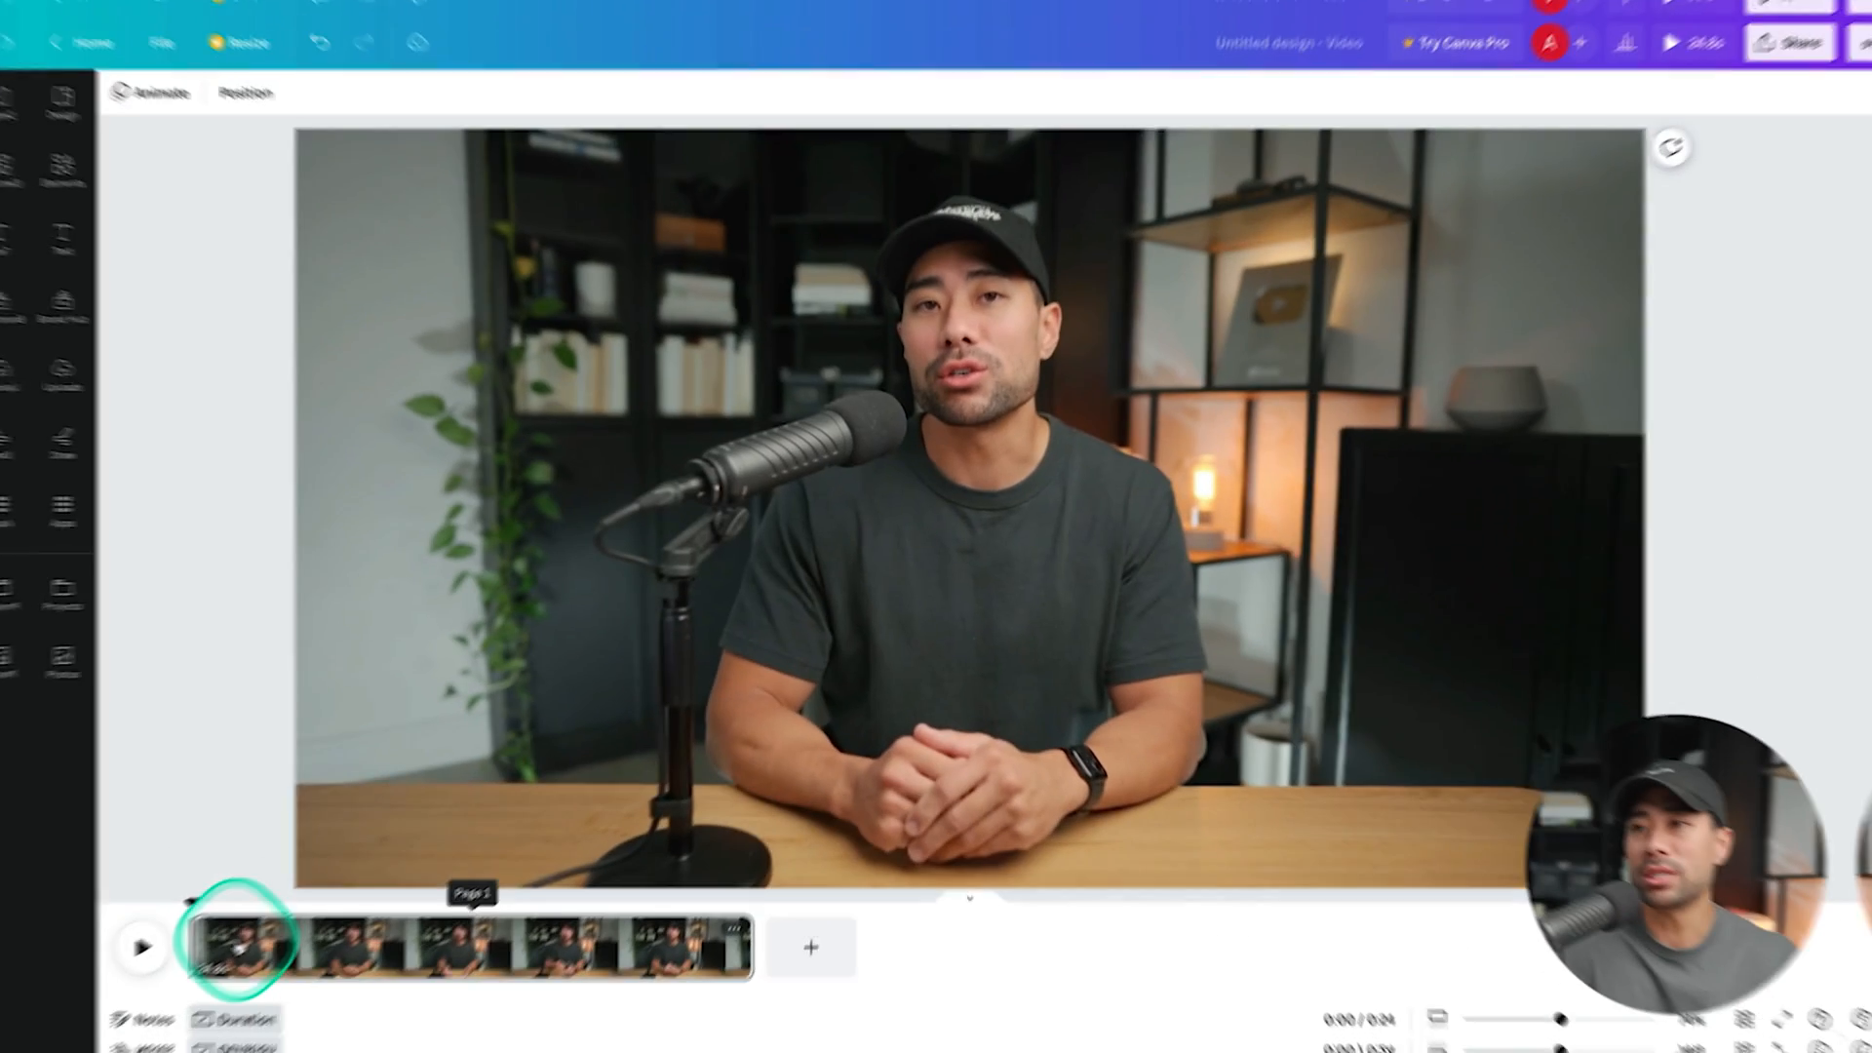
{"action": "left_click", "coordinate": [237, 944]}
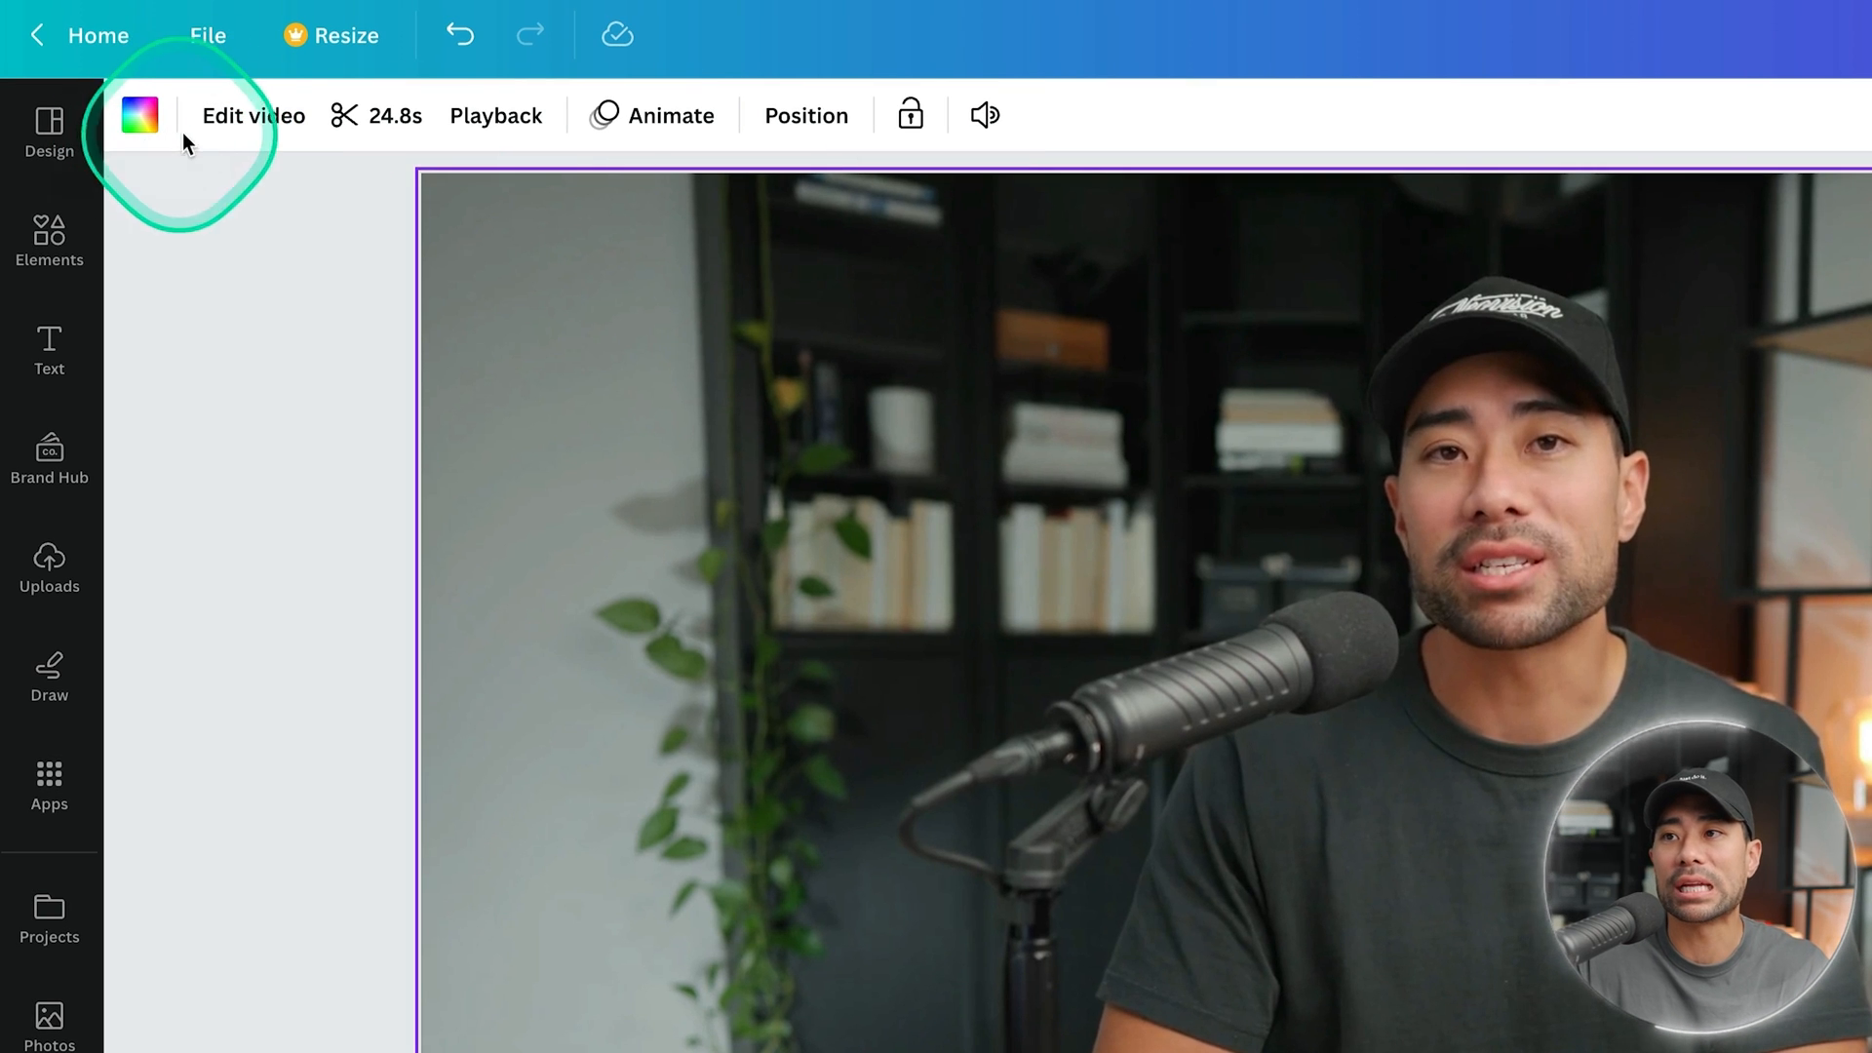
{"action": "left_click", "coordinate": [234, 133]}
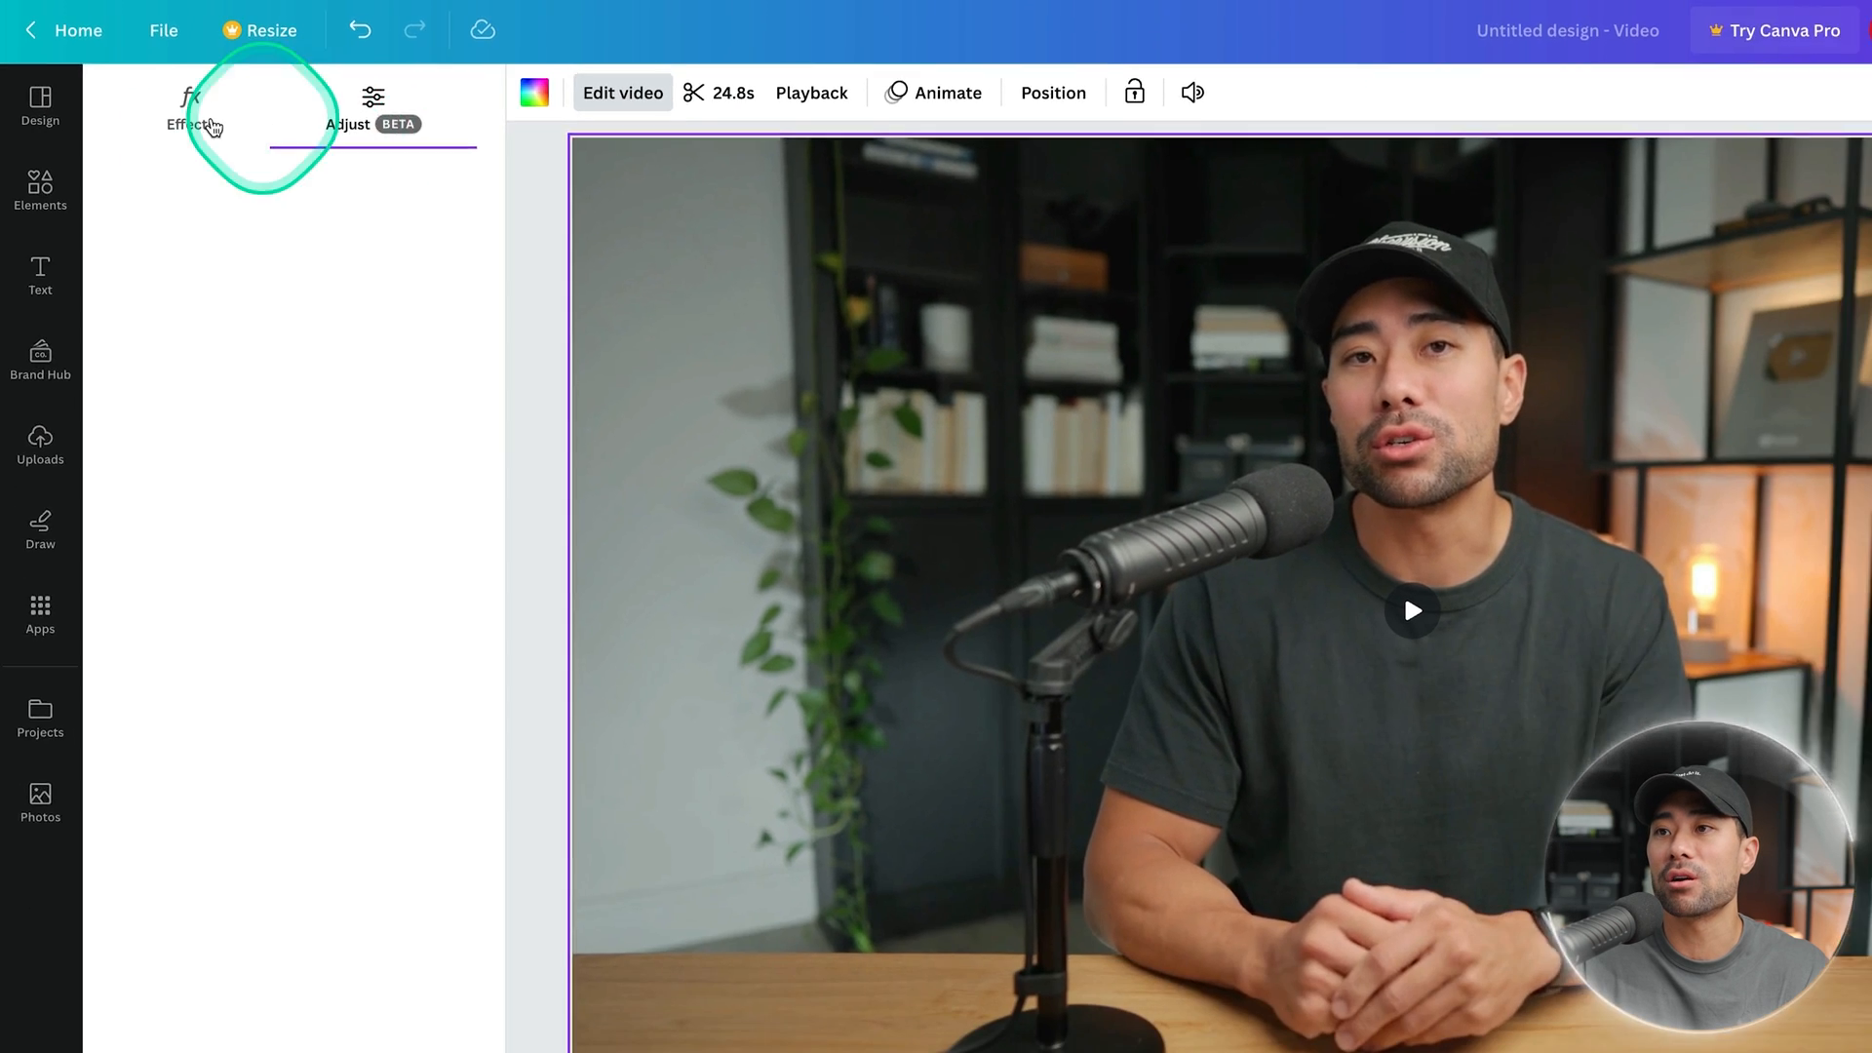
{"action": "left_click", "coordinate": [234, 132]}
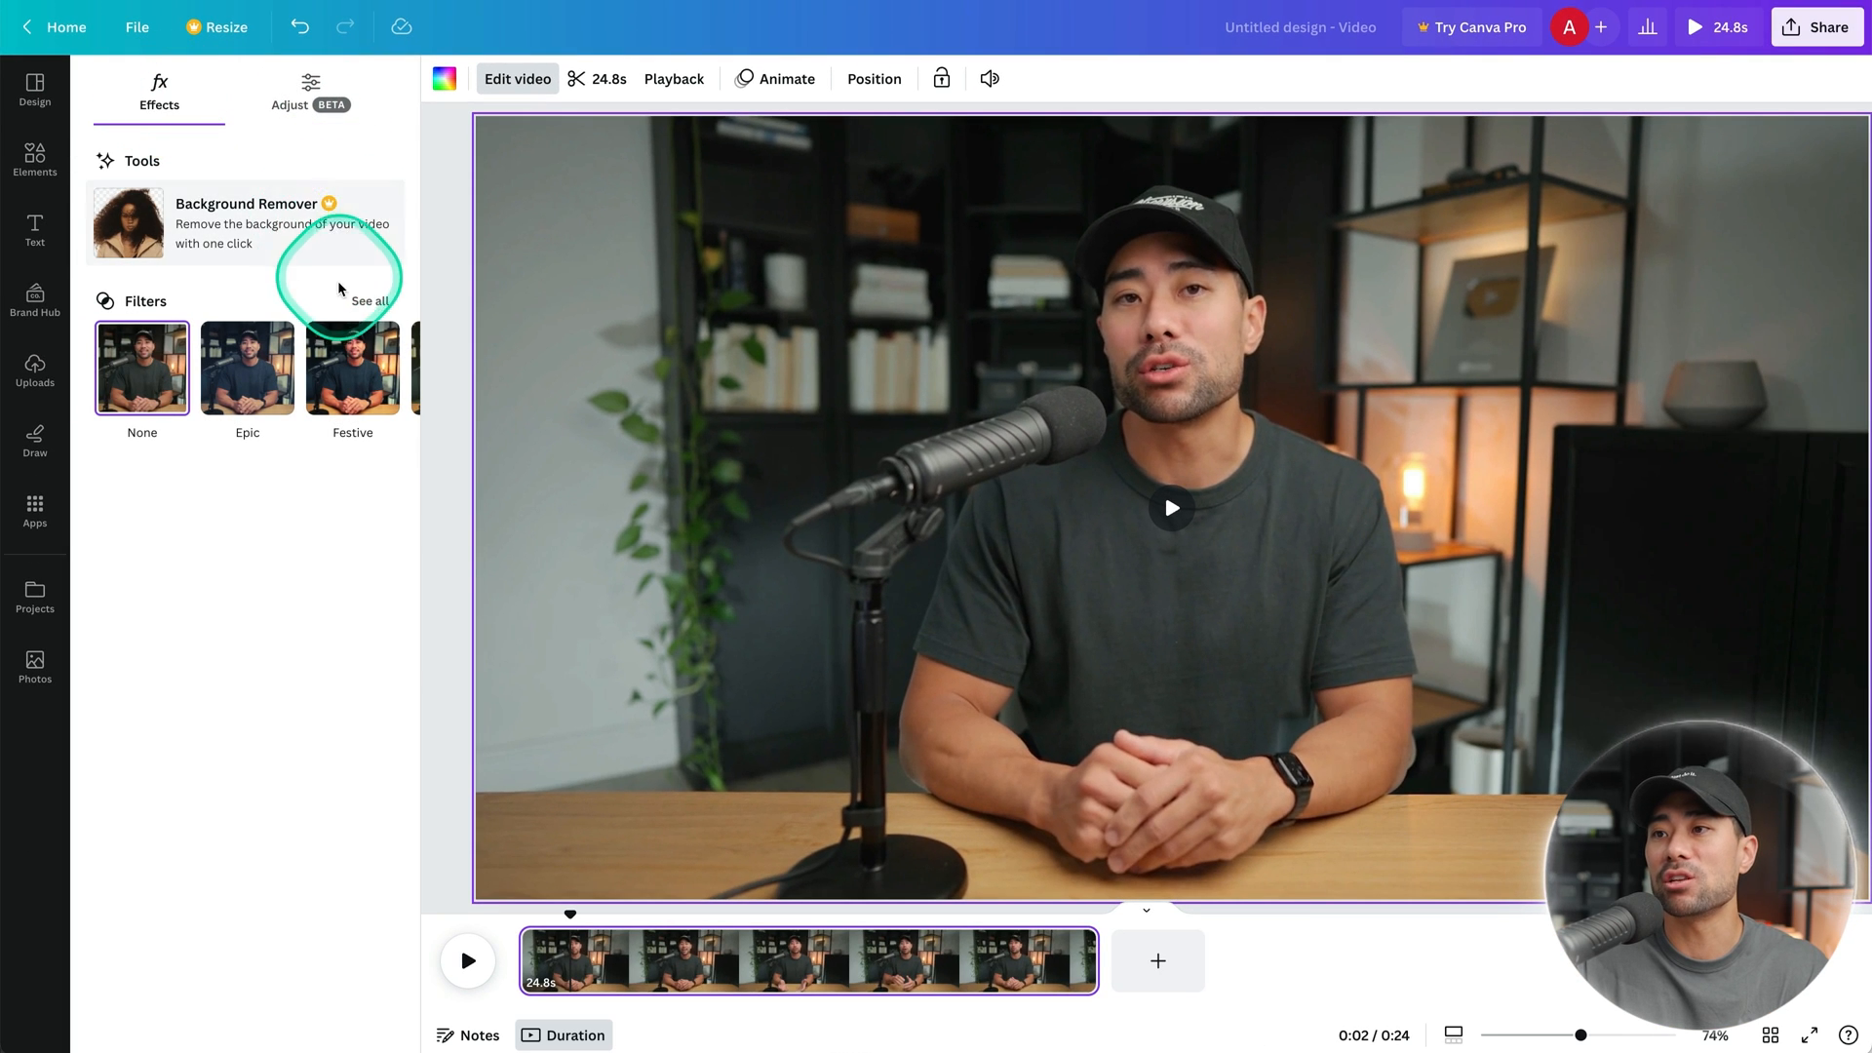
{"action": "left_click", "coordinate": [370, 300]}
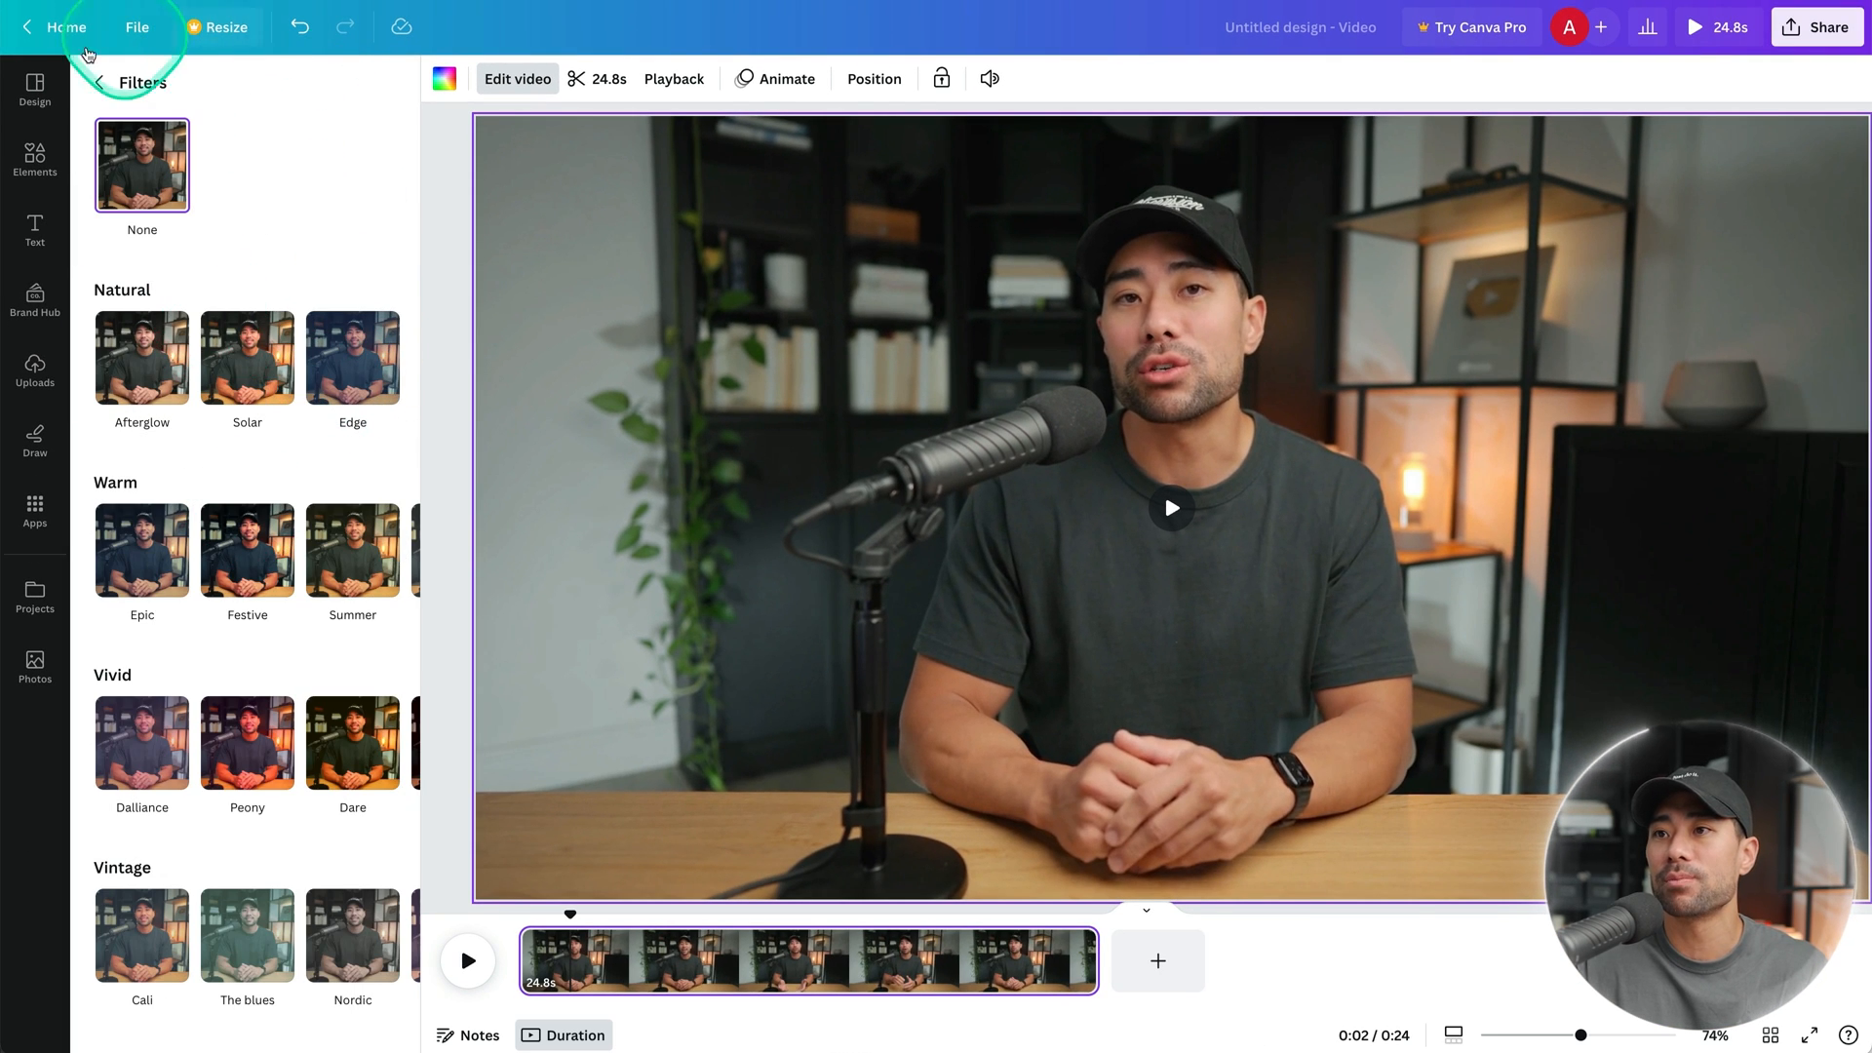
{"action": "left_click", "coordinate": [311, 95]}
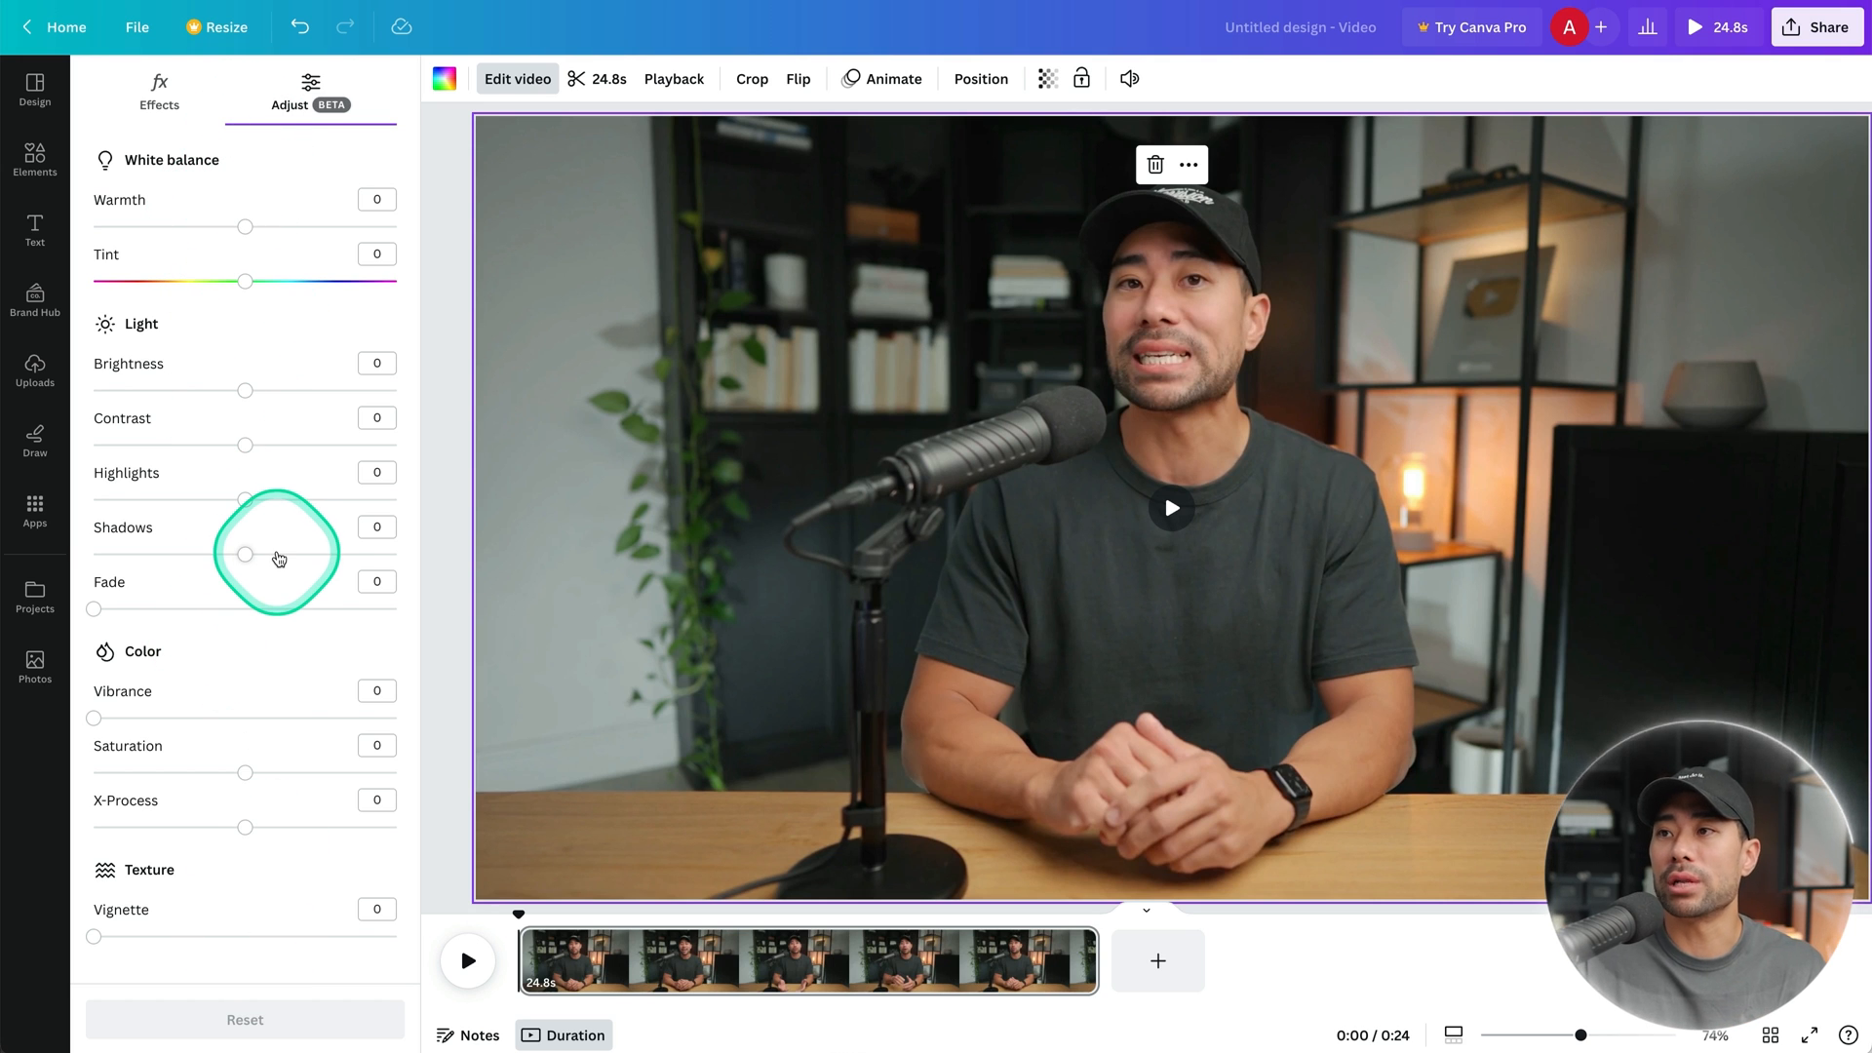
Examine the talking-head clip's trim, playback speed and crop options without changing the clip.
{"action": "left_click", "coordinate": [592, 81]}
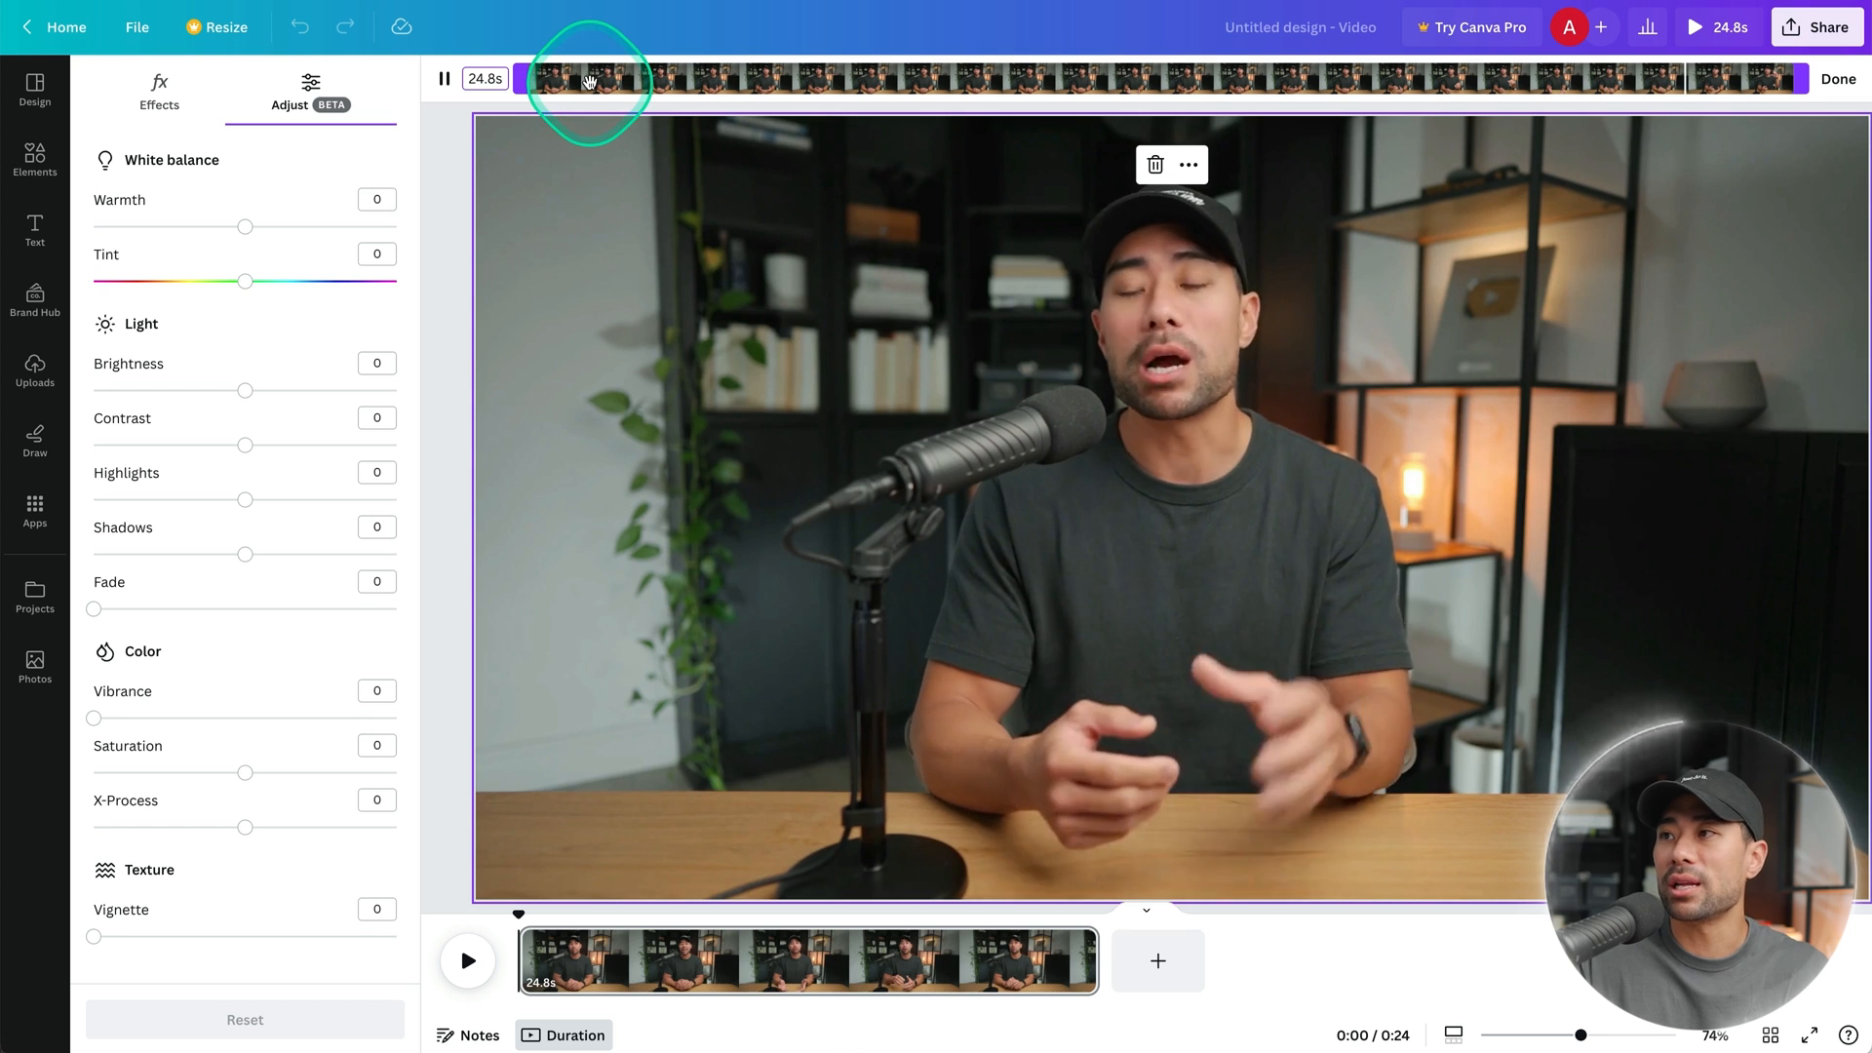
{"action": "left_click", "coordinate": [1840, 81]}
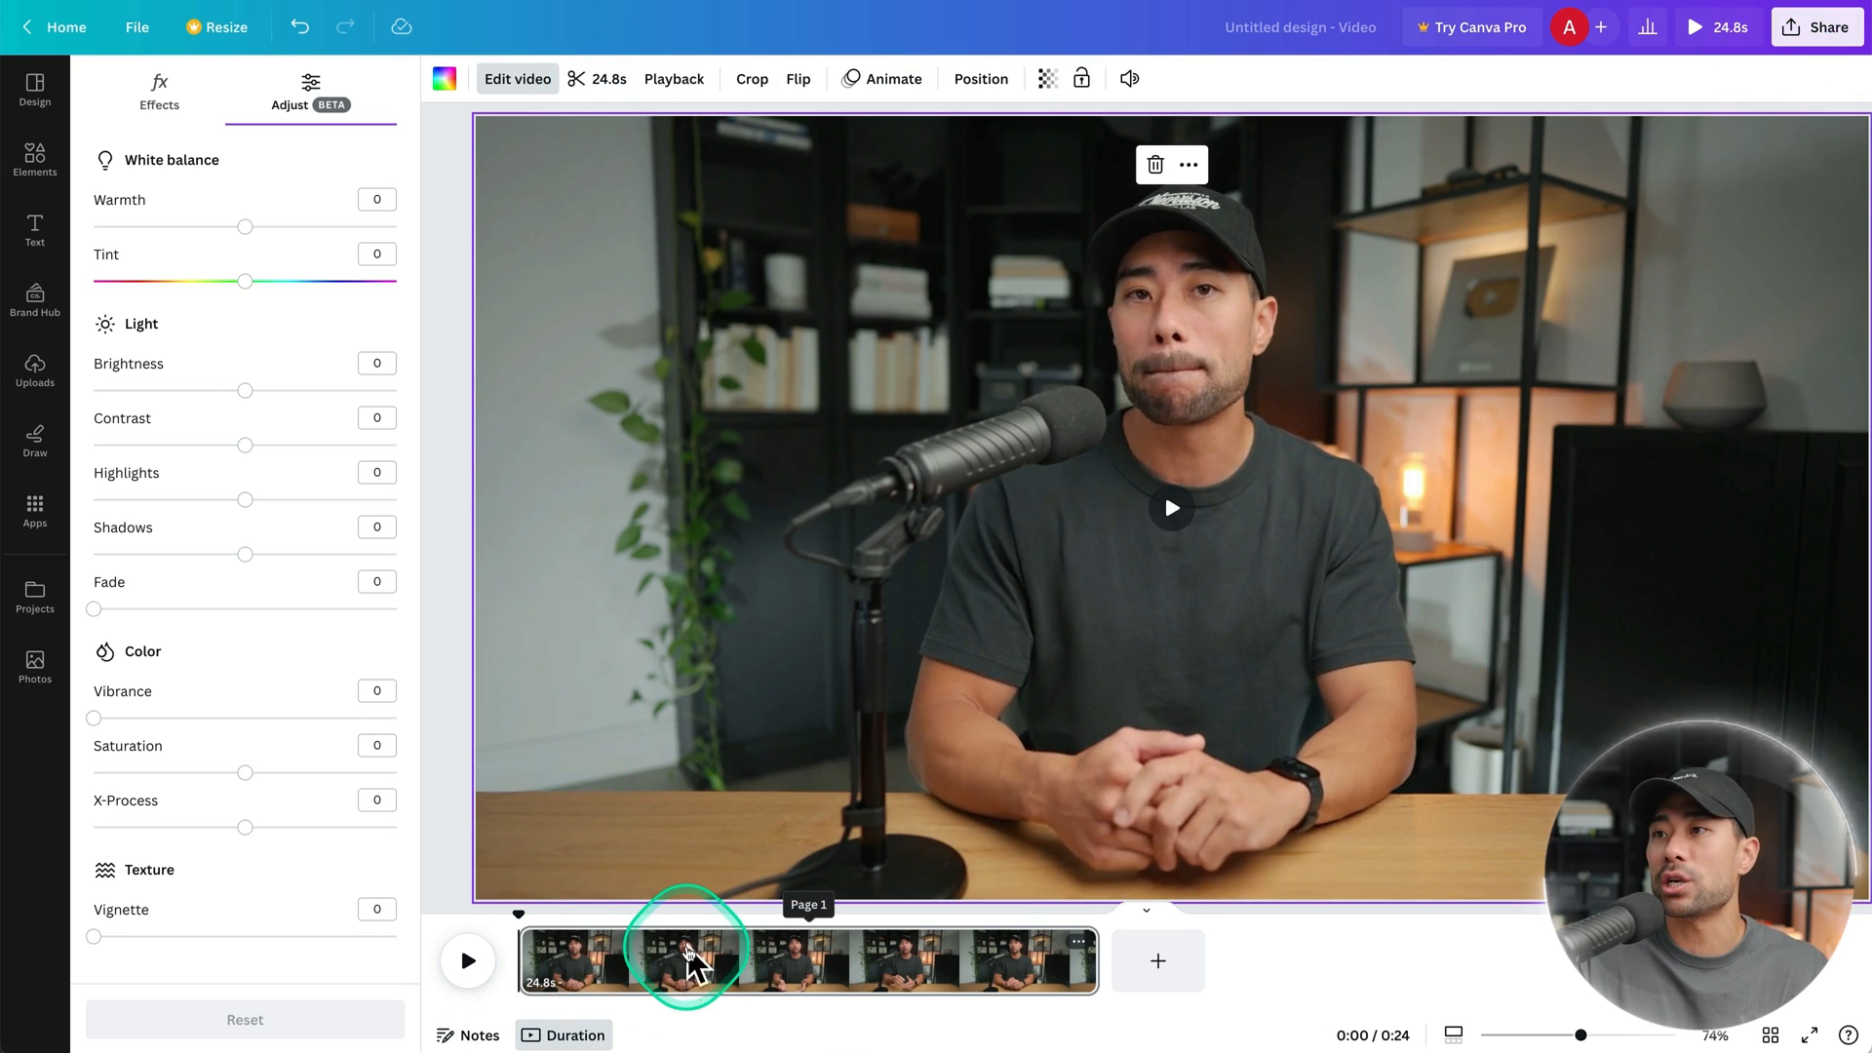
{"action": "left_click", "coordinate": [651, 88]}
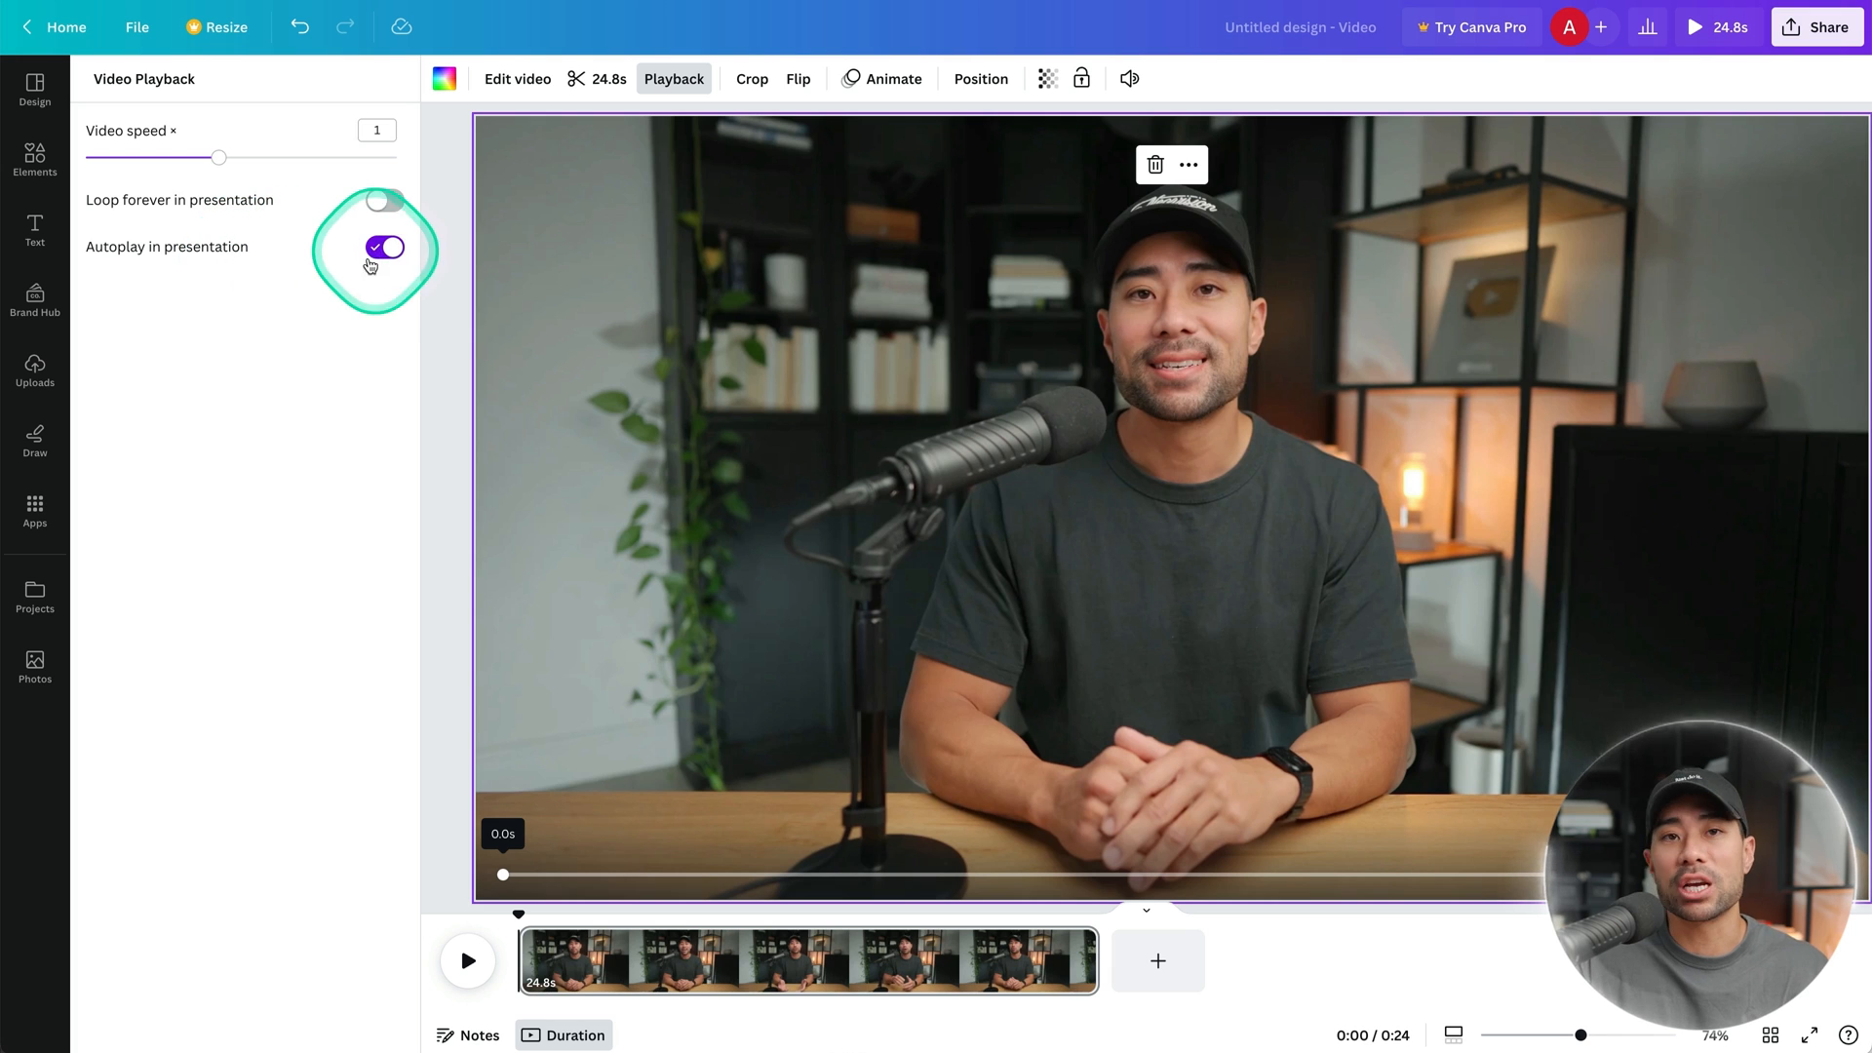
{"action": "left_click", "coordinate": [753, 86]}
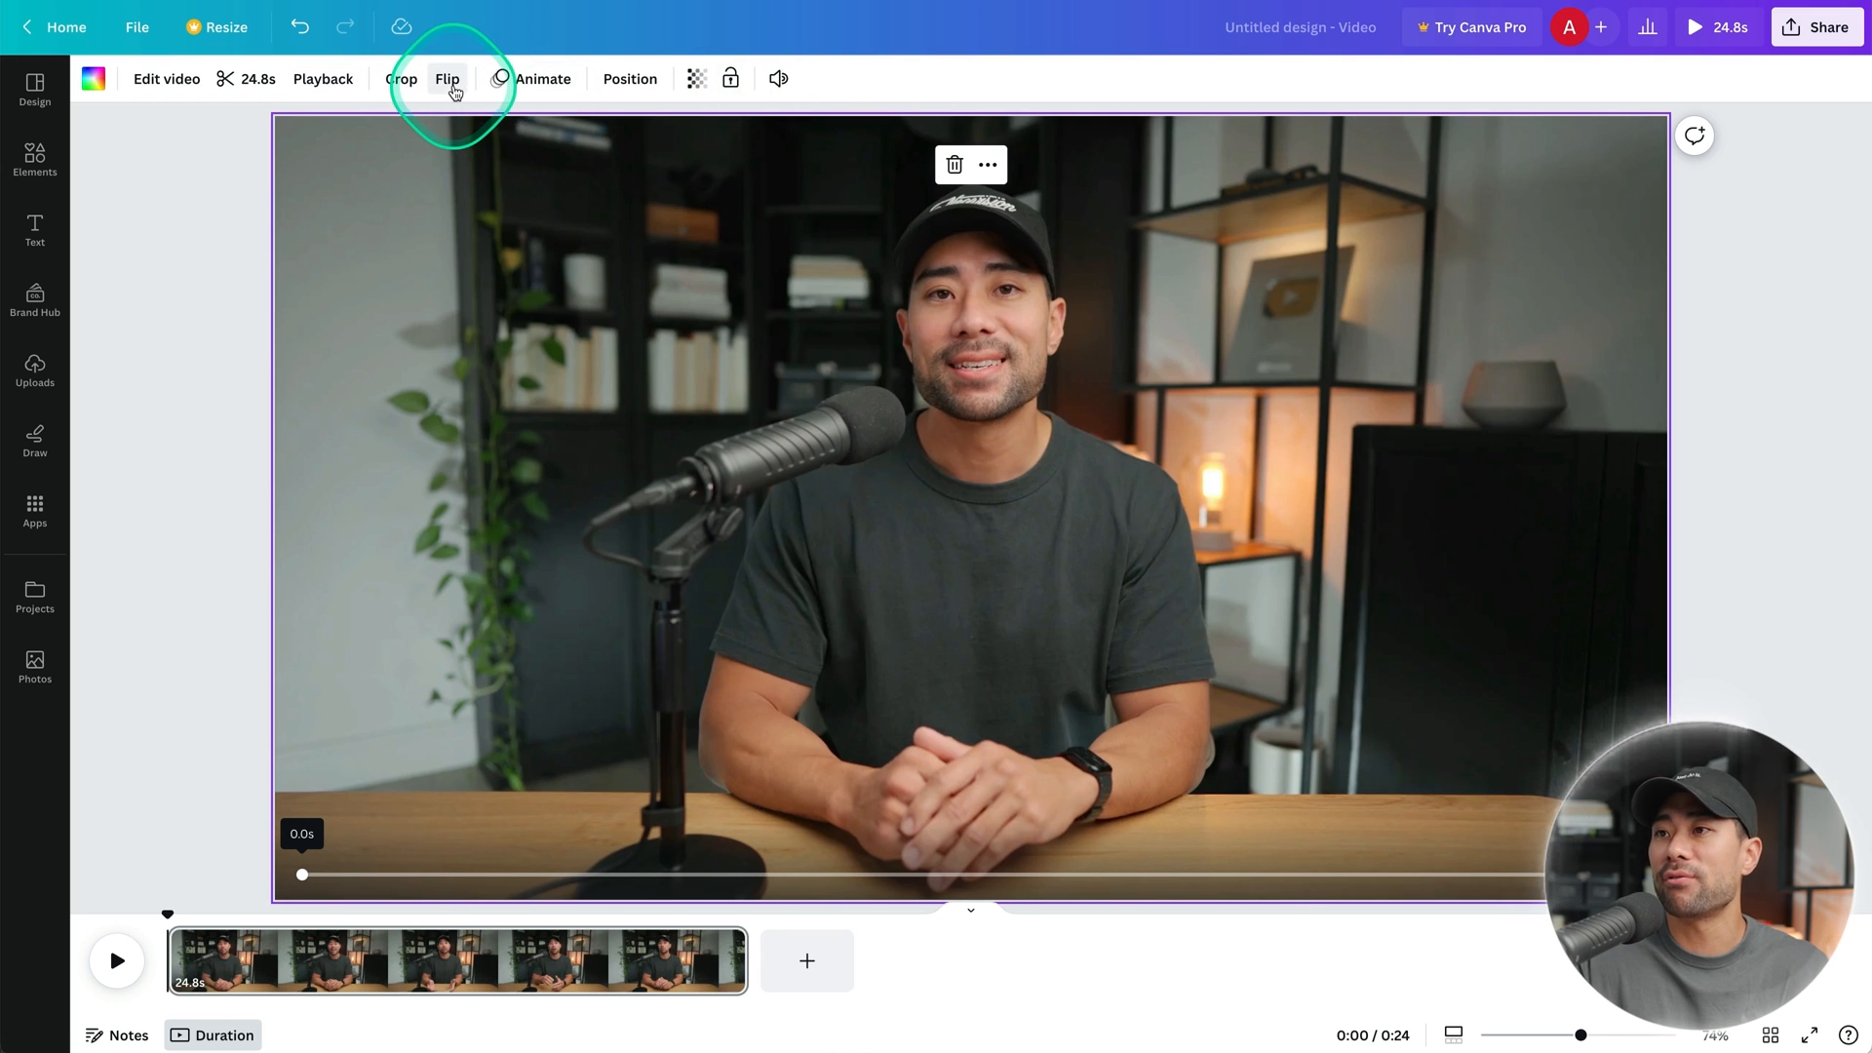
Examine the clip's page animations, layer position, transparency and volume settings.
{"action": "left_click", "coordinate": [508, 89]}
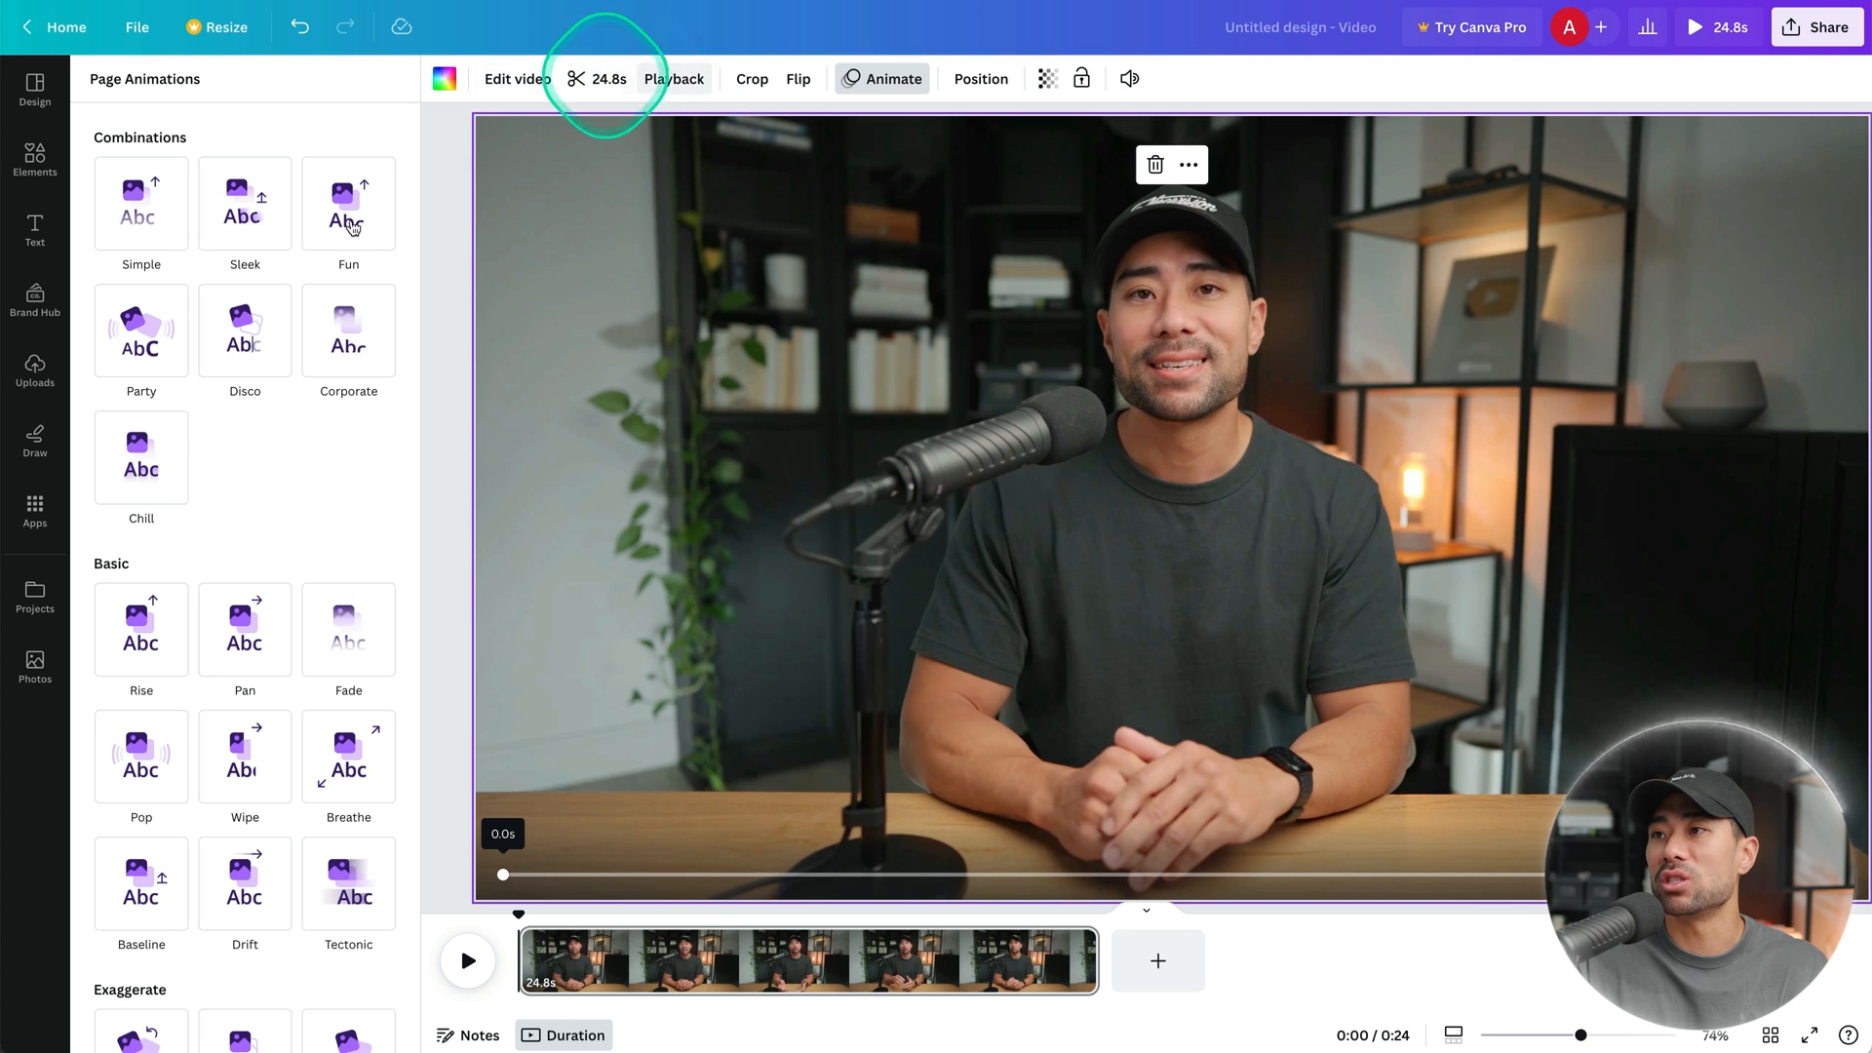
{"action": "left_click", "coordinate": [981, 79]}
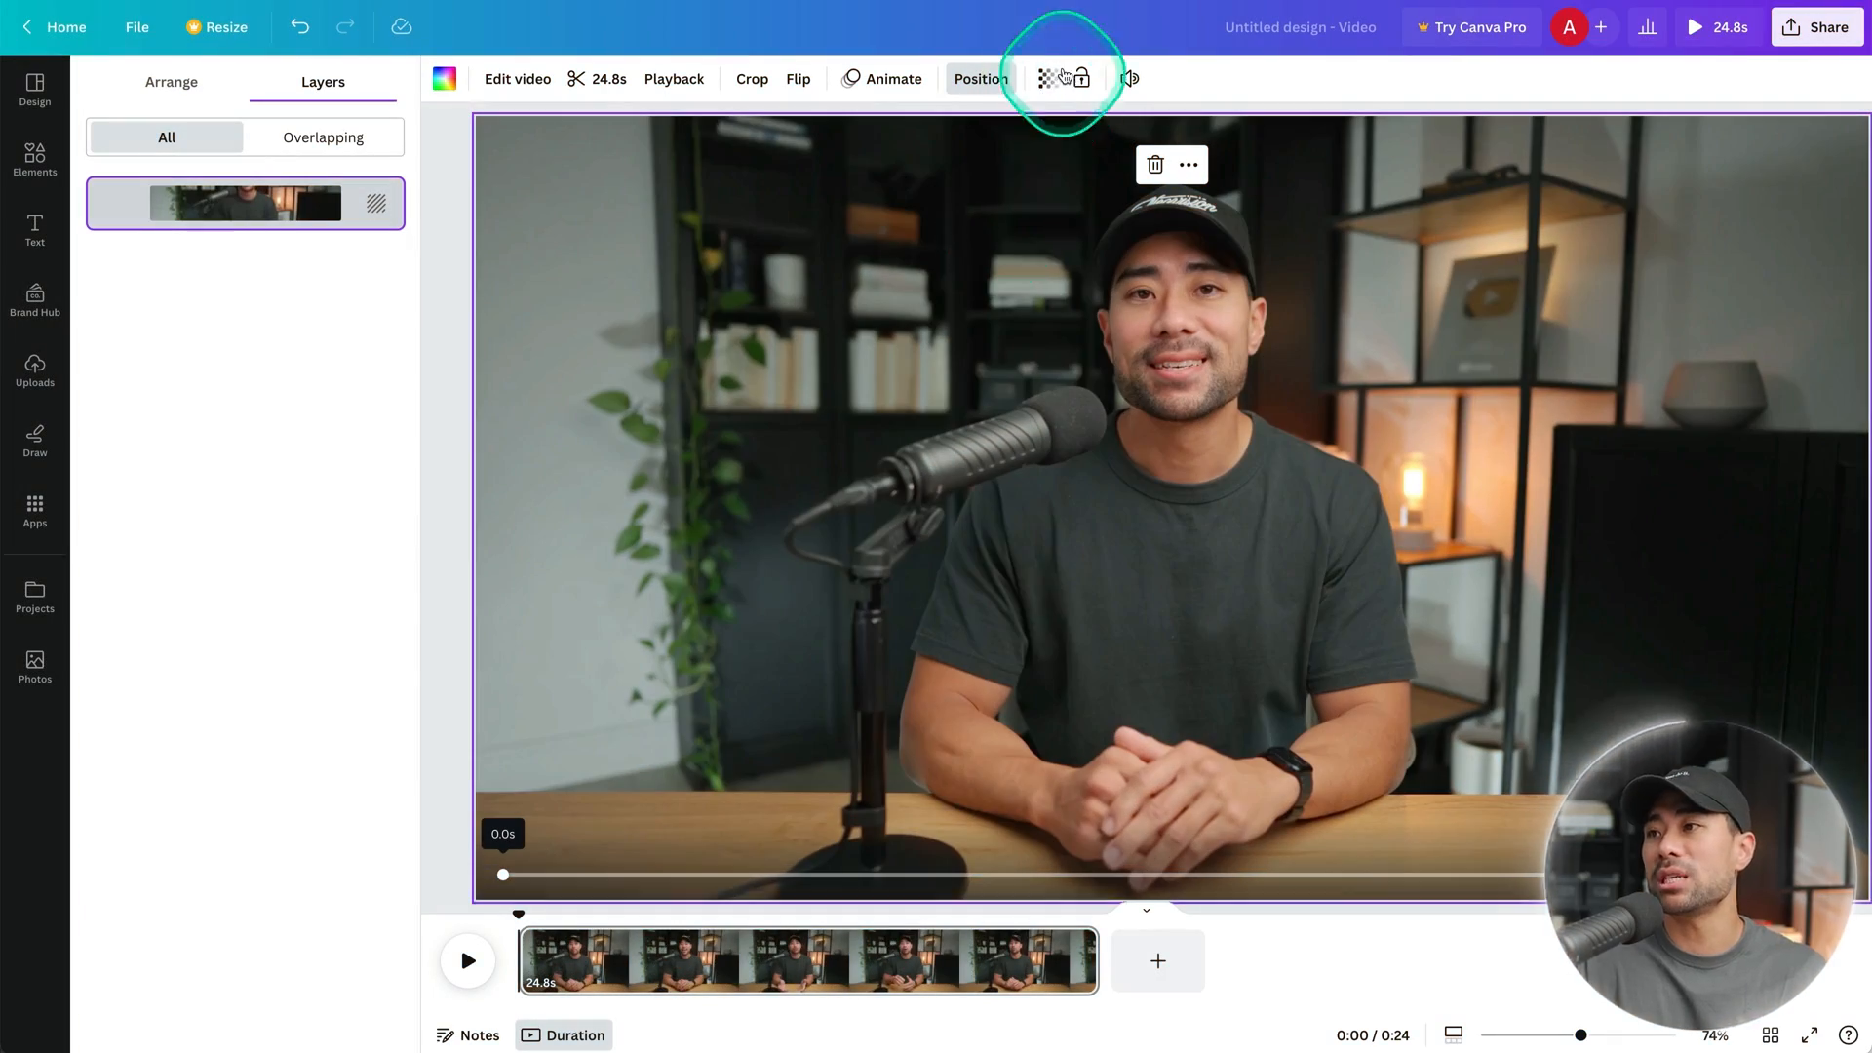
{"action": "left_click", "coordinate": [1051, 78]}
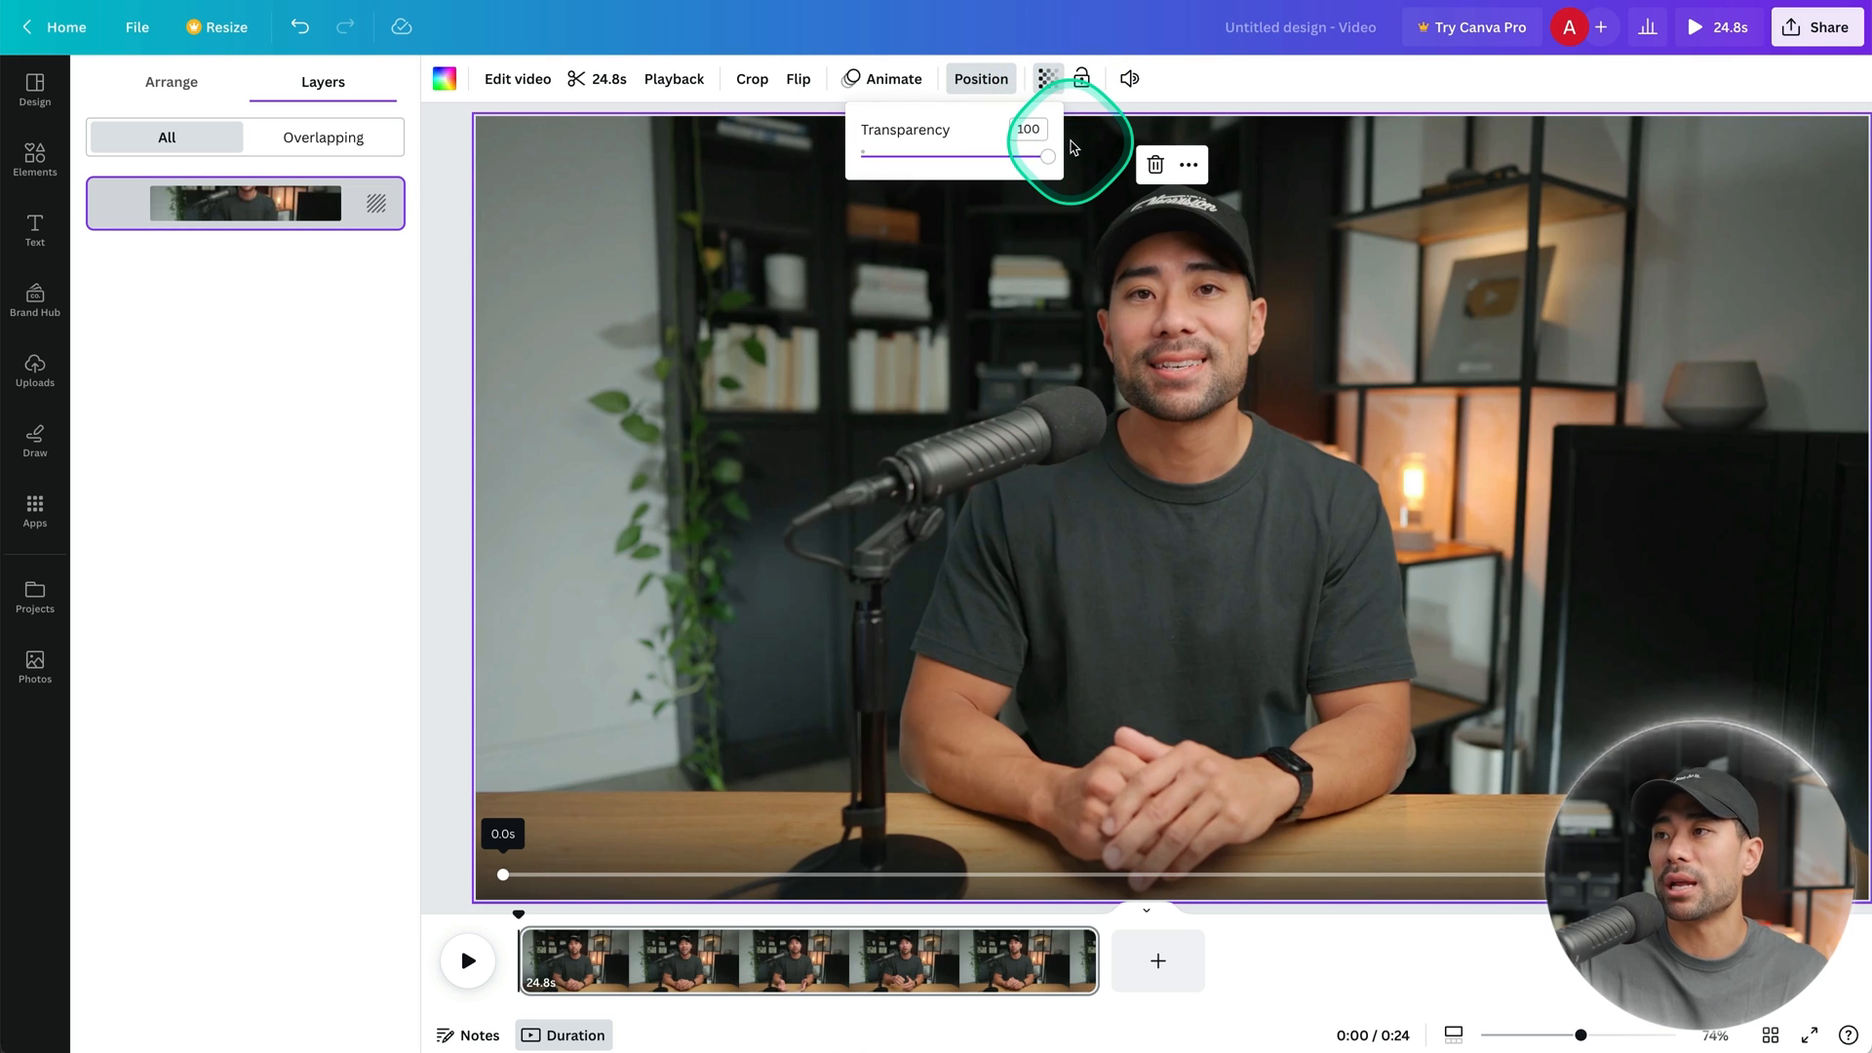
{"action": "left_click", "coordinate": [1036, 251]}
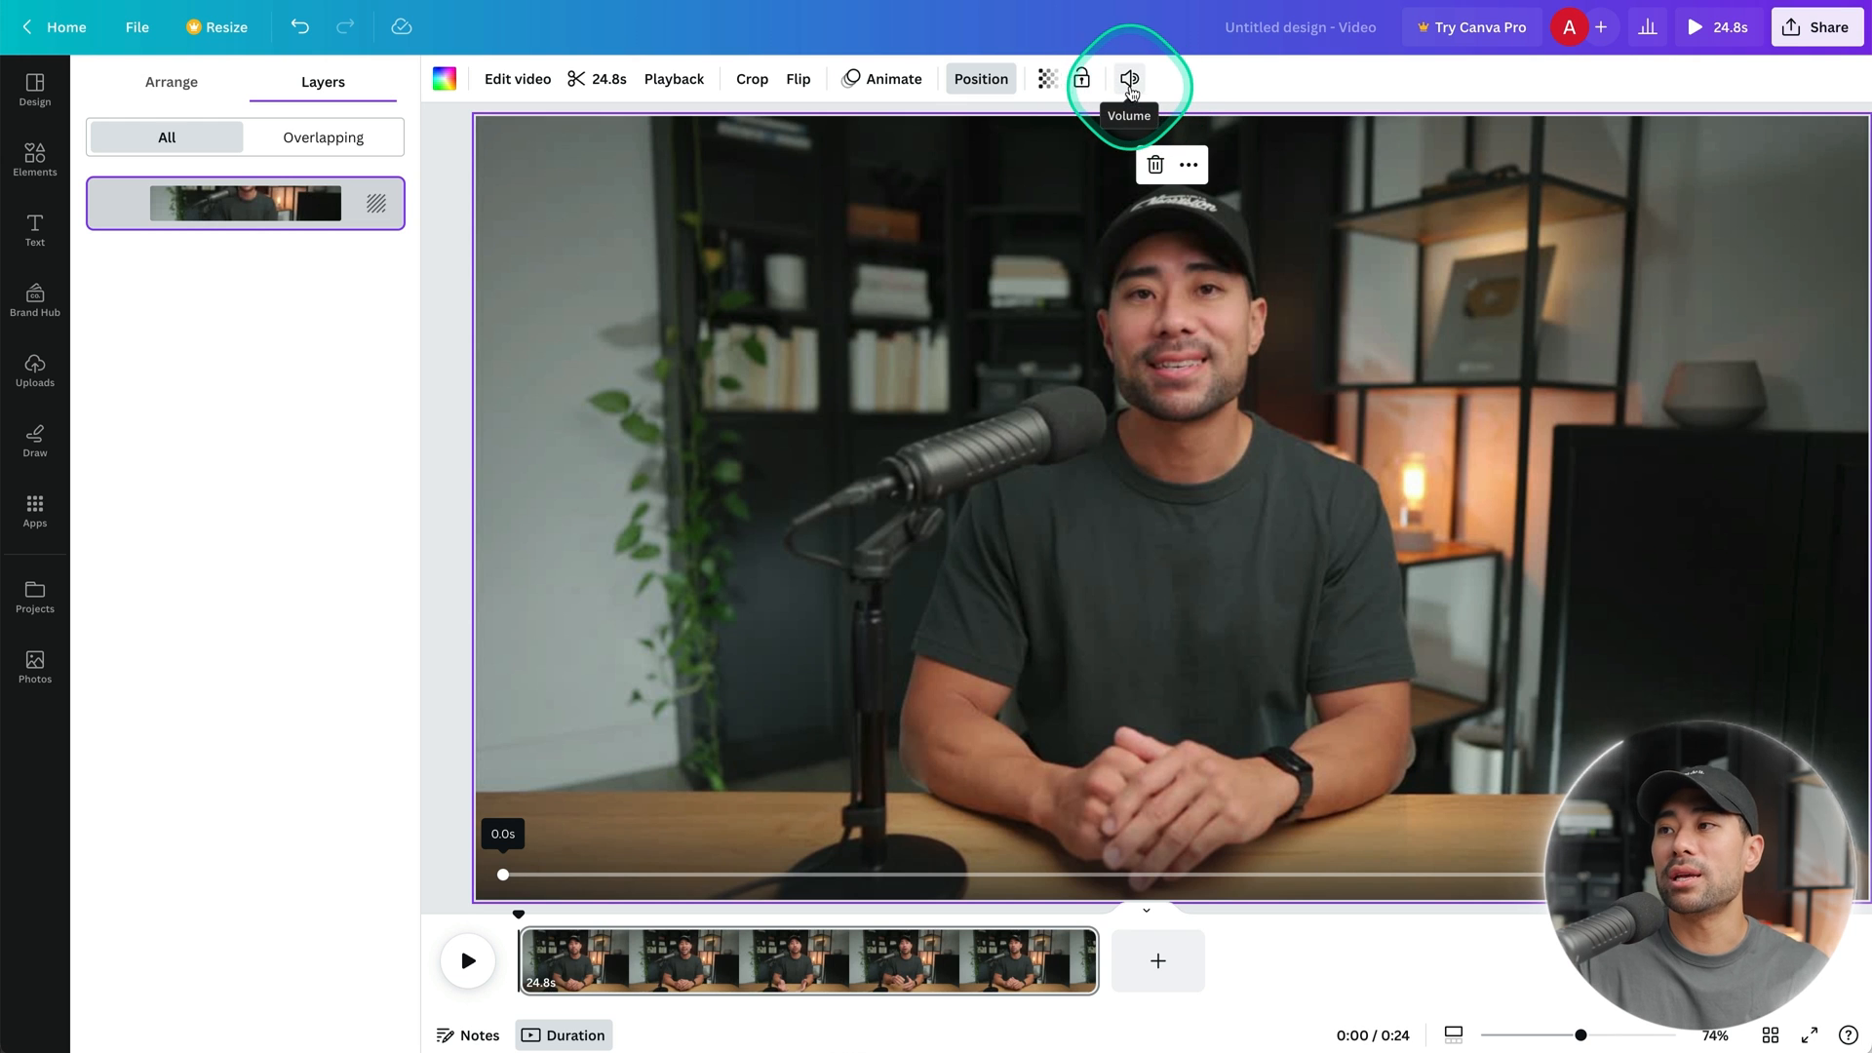
{"action": "left_click", "coordinate": [1129, 78]}
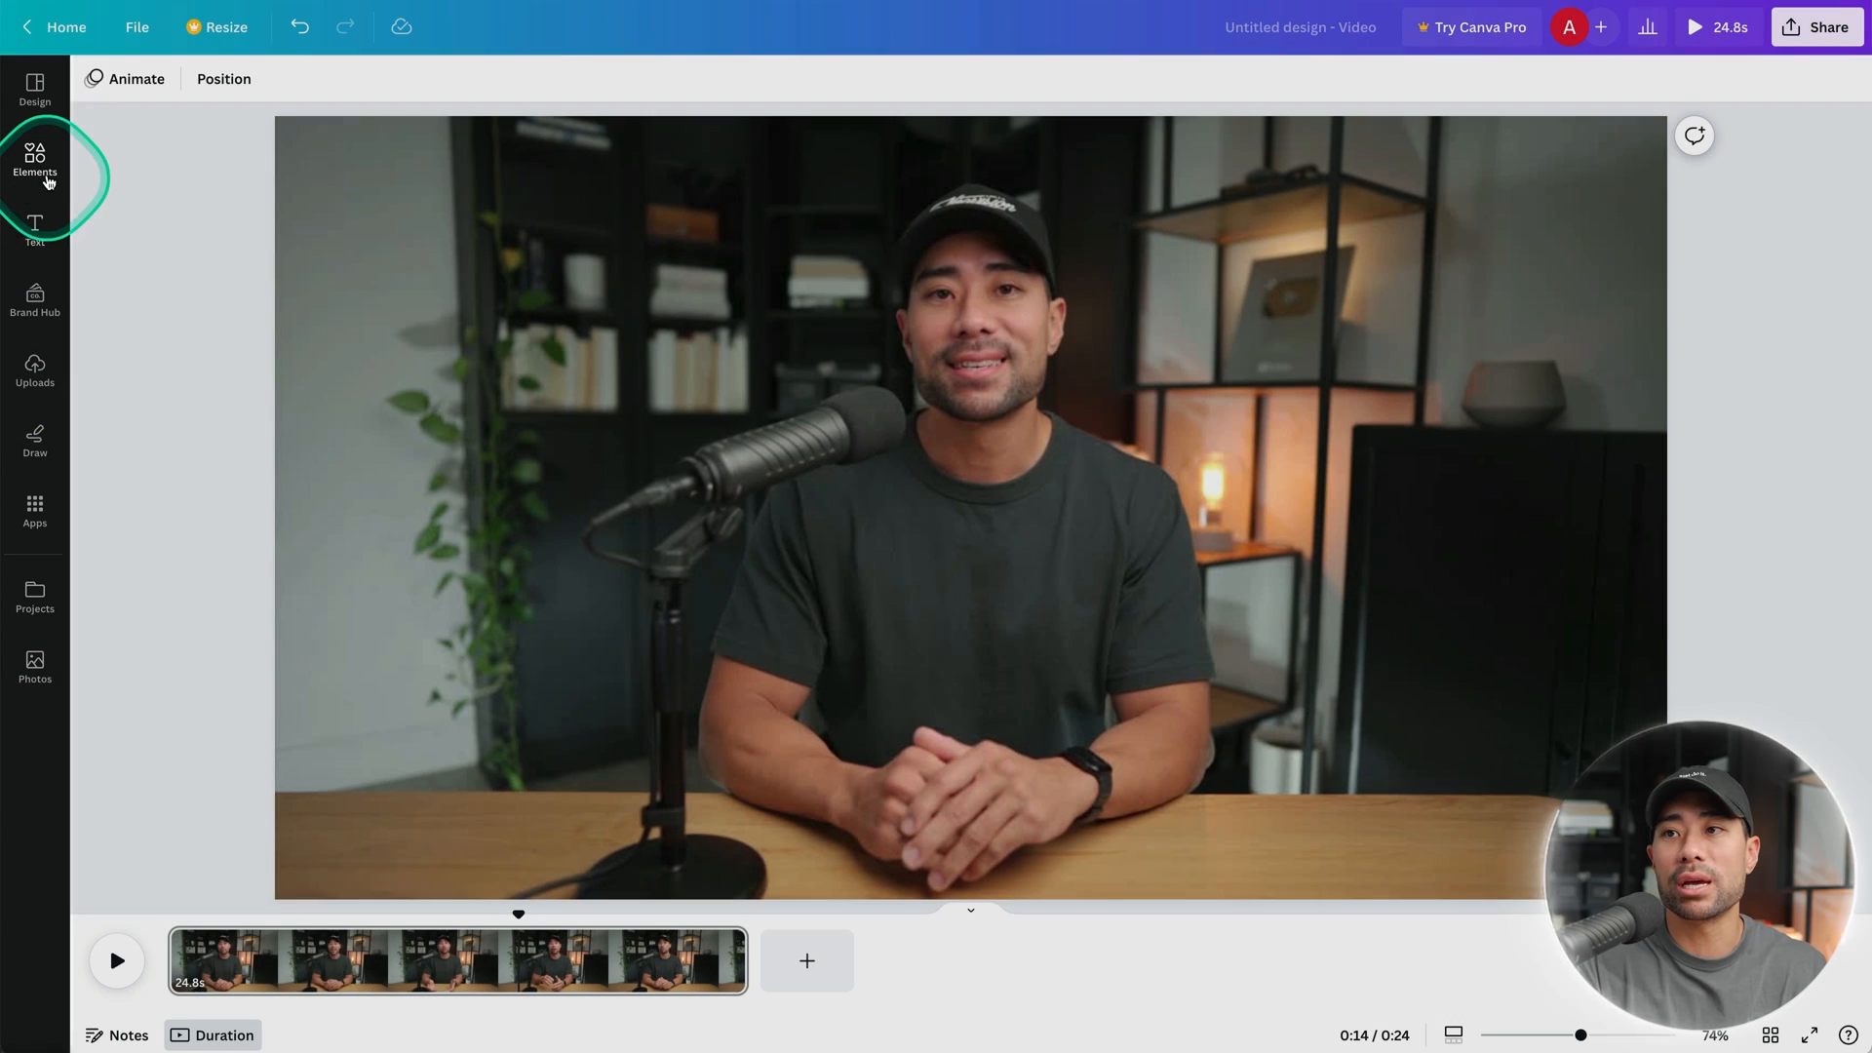
Look through the editor's Elements, Text, Uploads, Draw, Brand Hub and Apps sections.
{"action": "left_click", "coordinate": [35, 156]}
{"action": "left_click", "coordinate": [39, 230]}
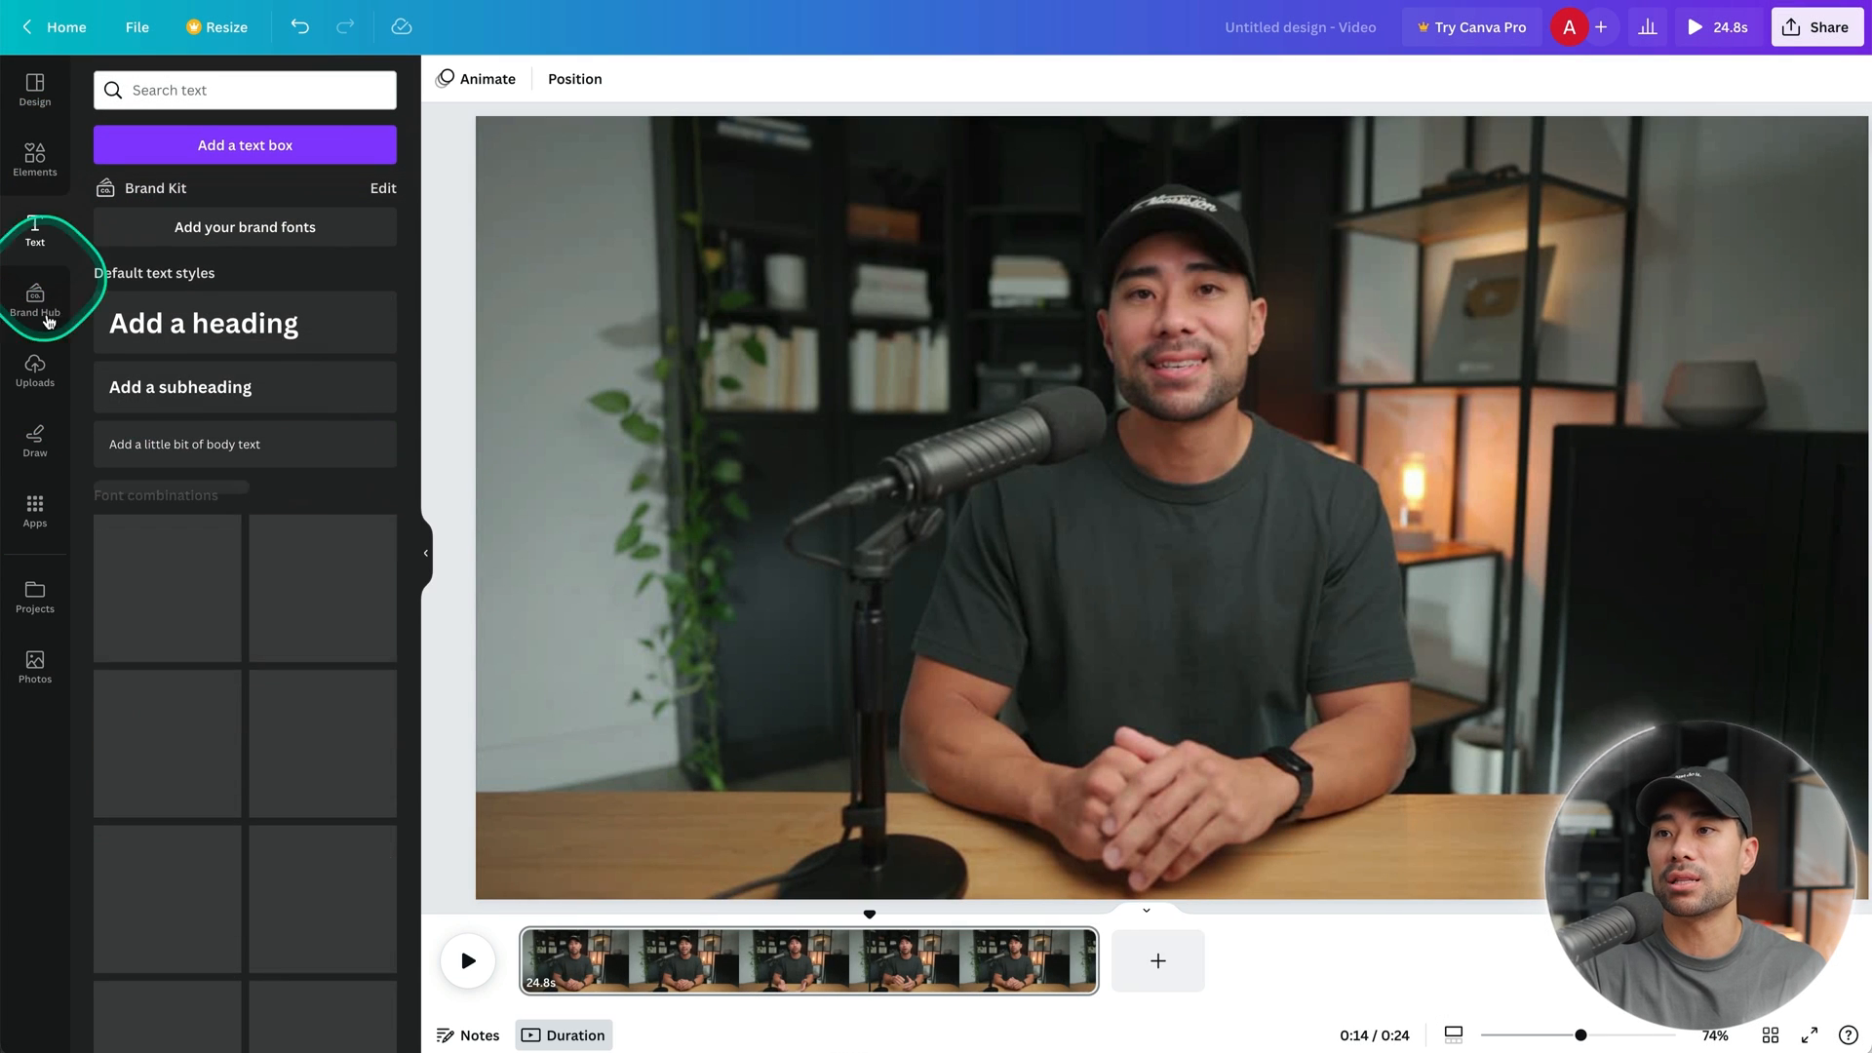
{"action": "left_click", "coordinate": [37, 376]}
{"action": "left_click", "coordinate": [35, 441]}
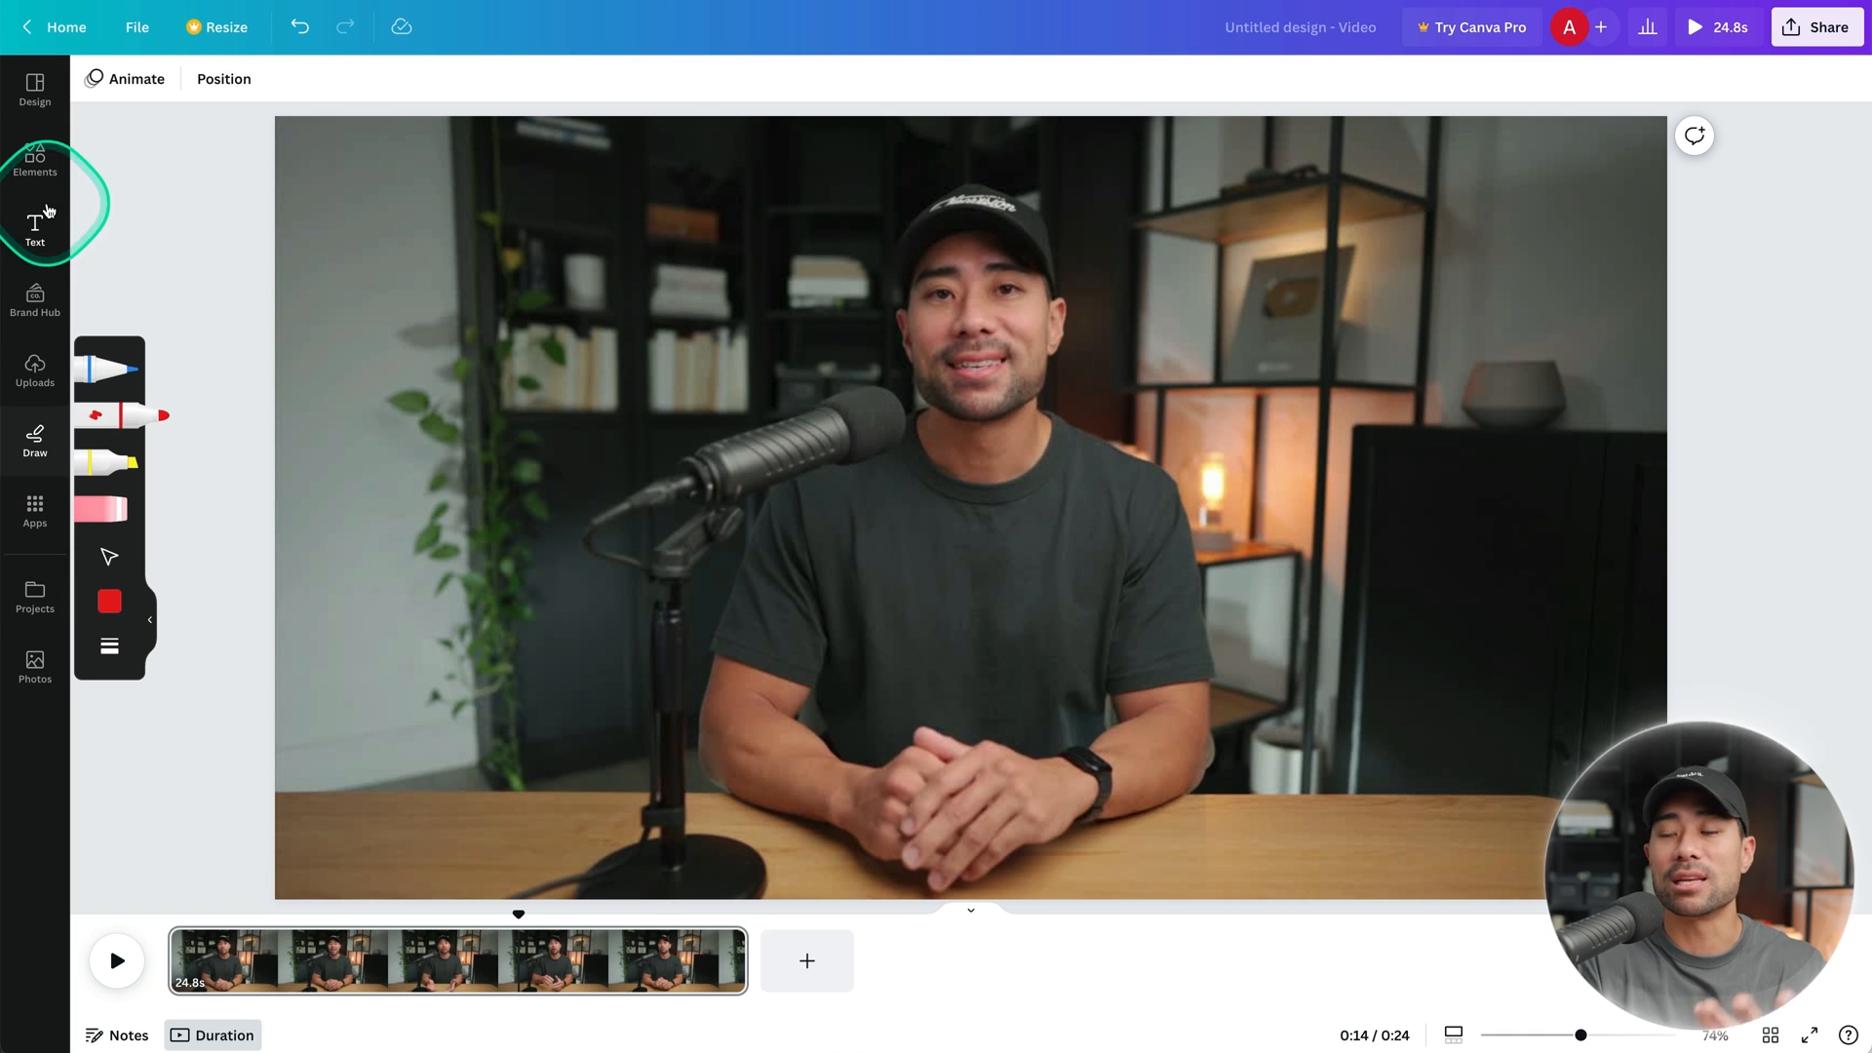
{"action": "left_click", "coordinate": [43, 167]}
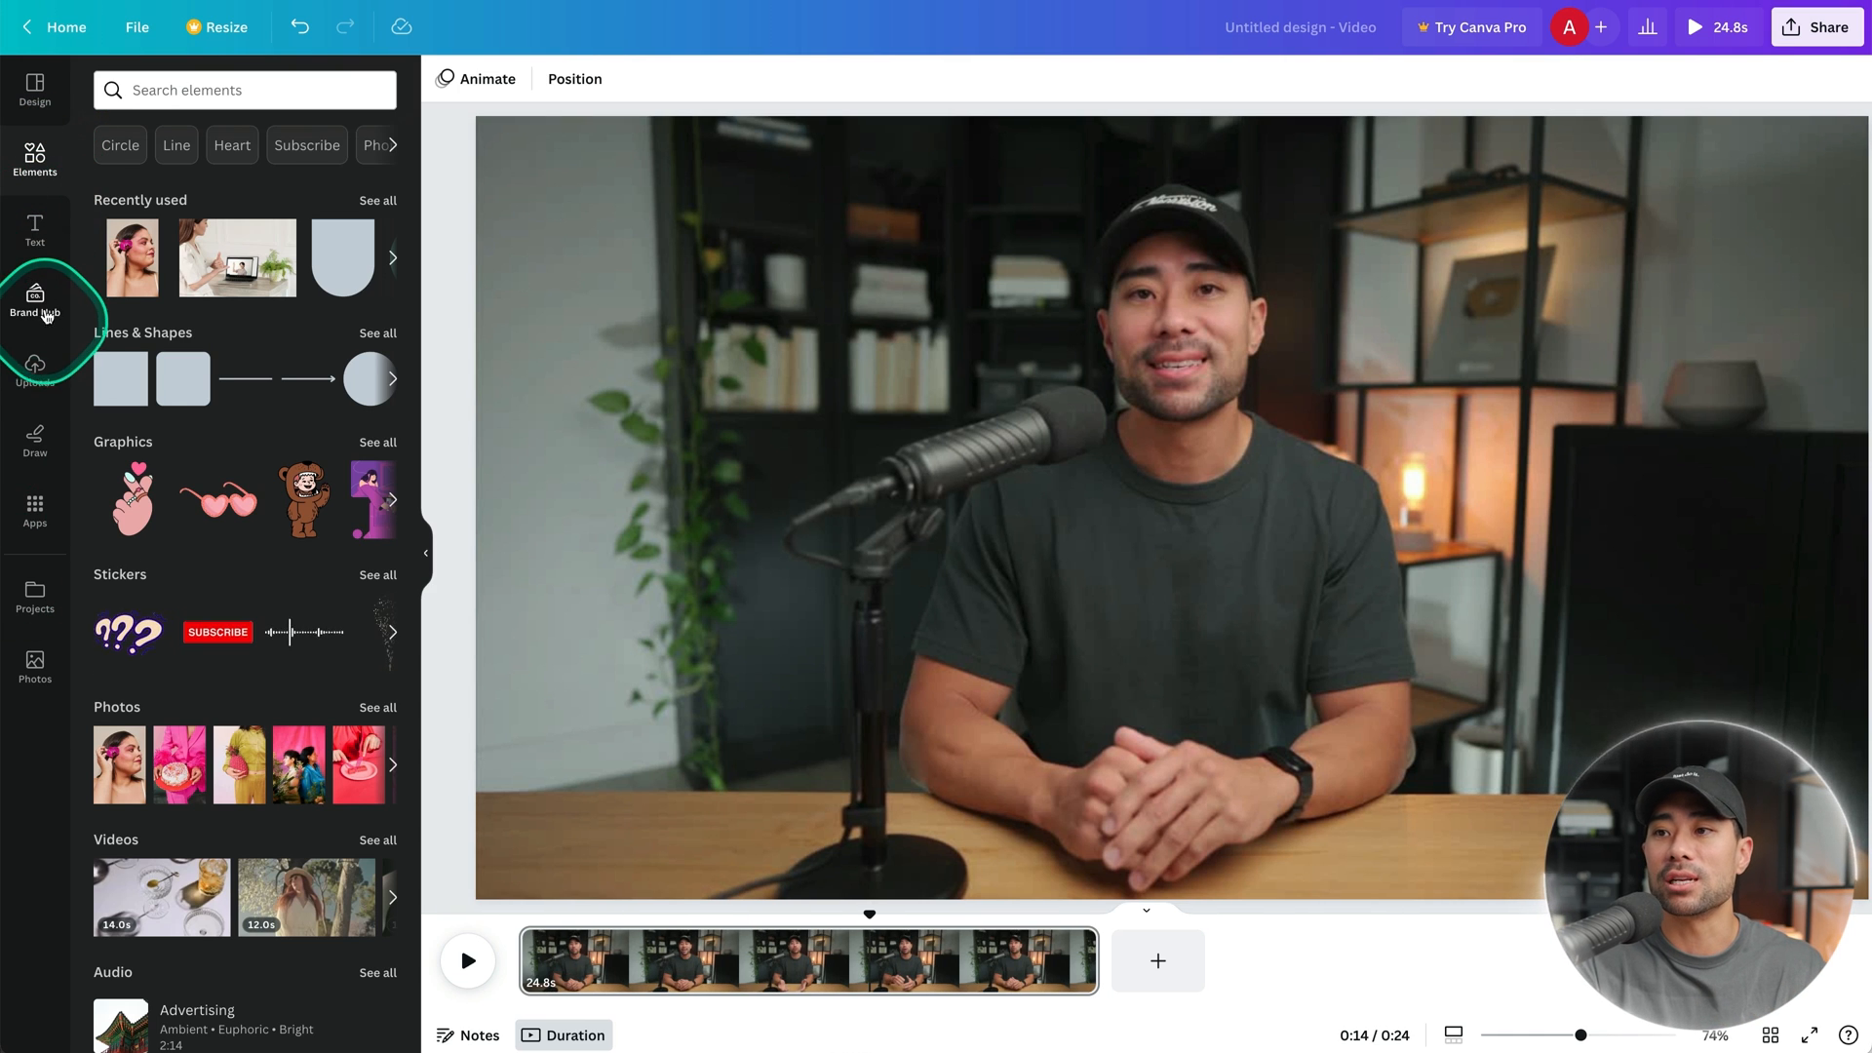
{"action": "left_click", "coordinate": [39, 284]}
{"action": "left_click", "coordinate": [33, 517]}
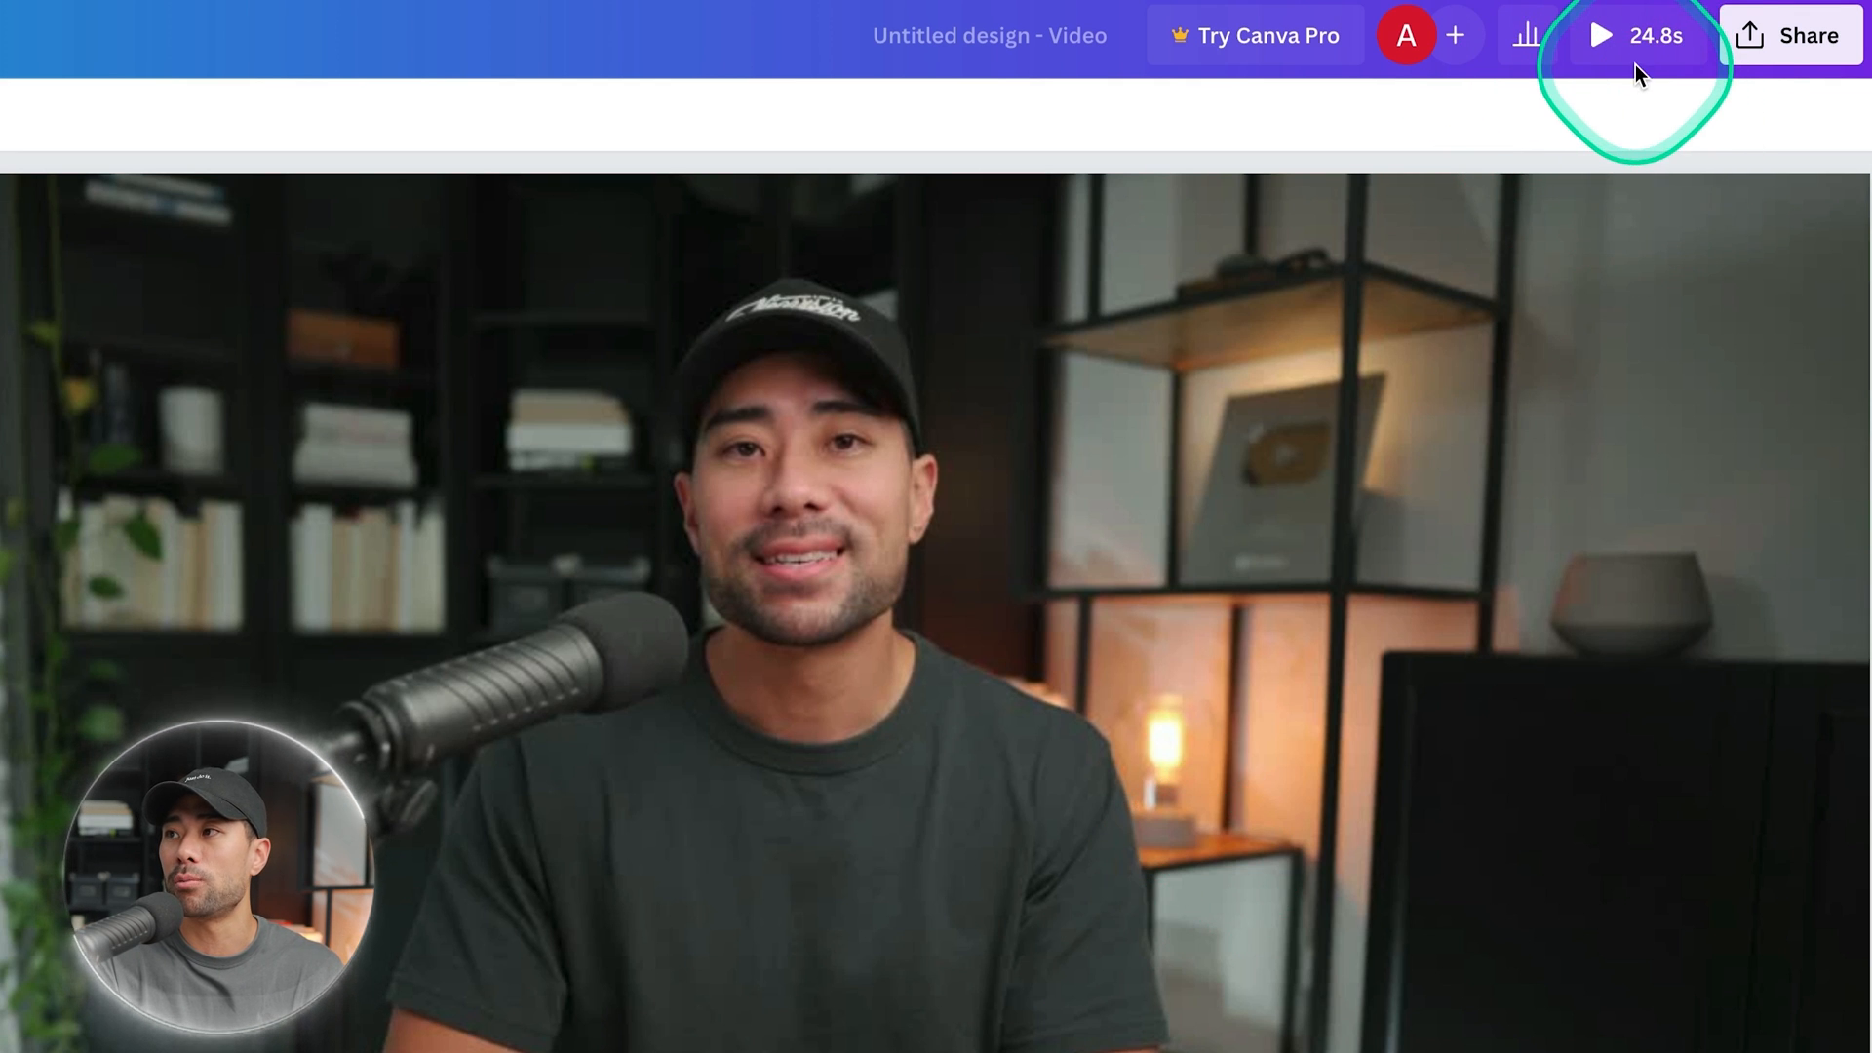
Review the sharing options and the MP4 download settings, and close them without downloading.
{"action": "left_click", "coordinate": [1794, 57]}
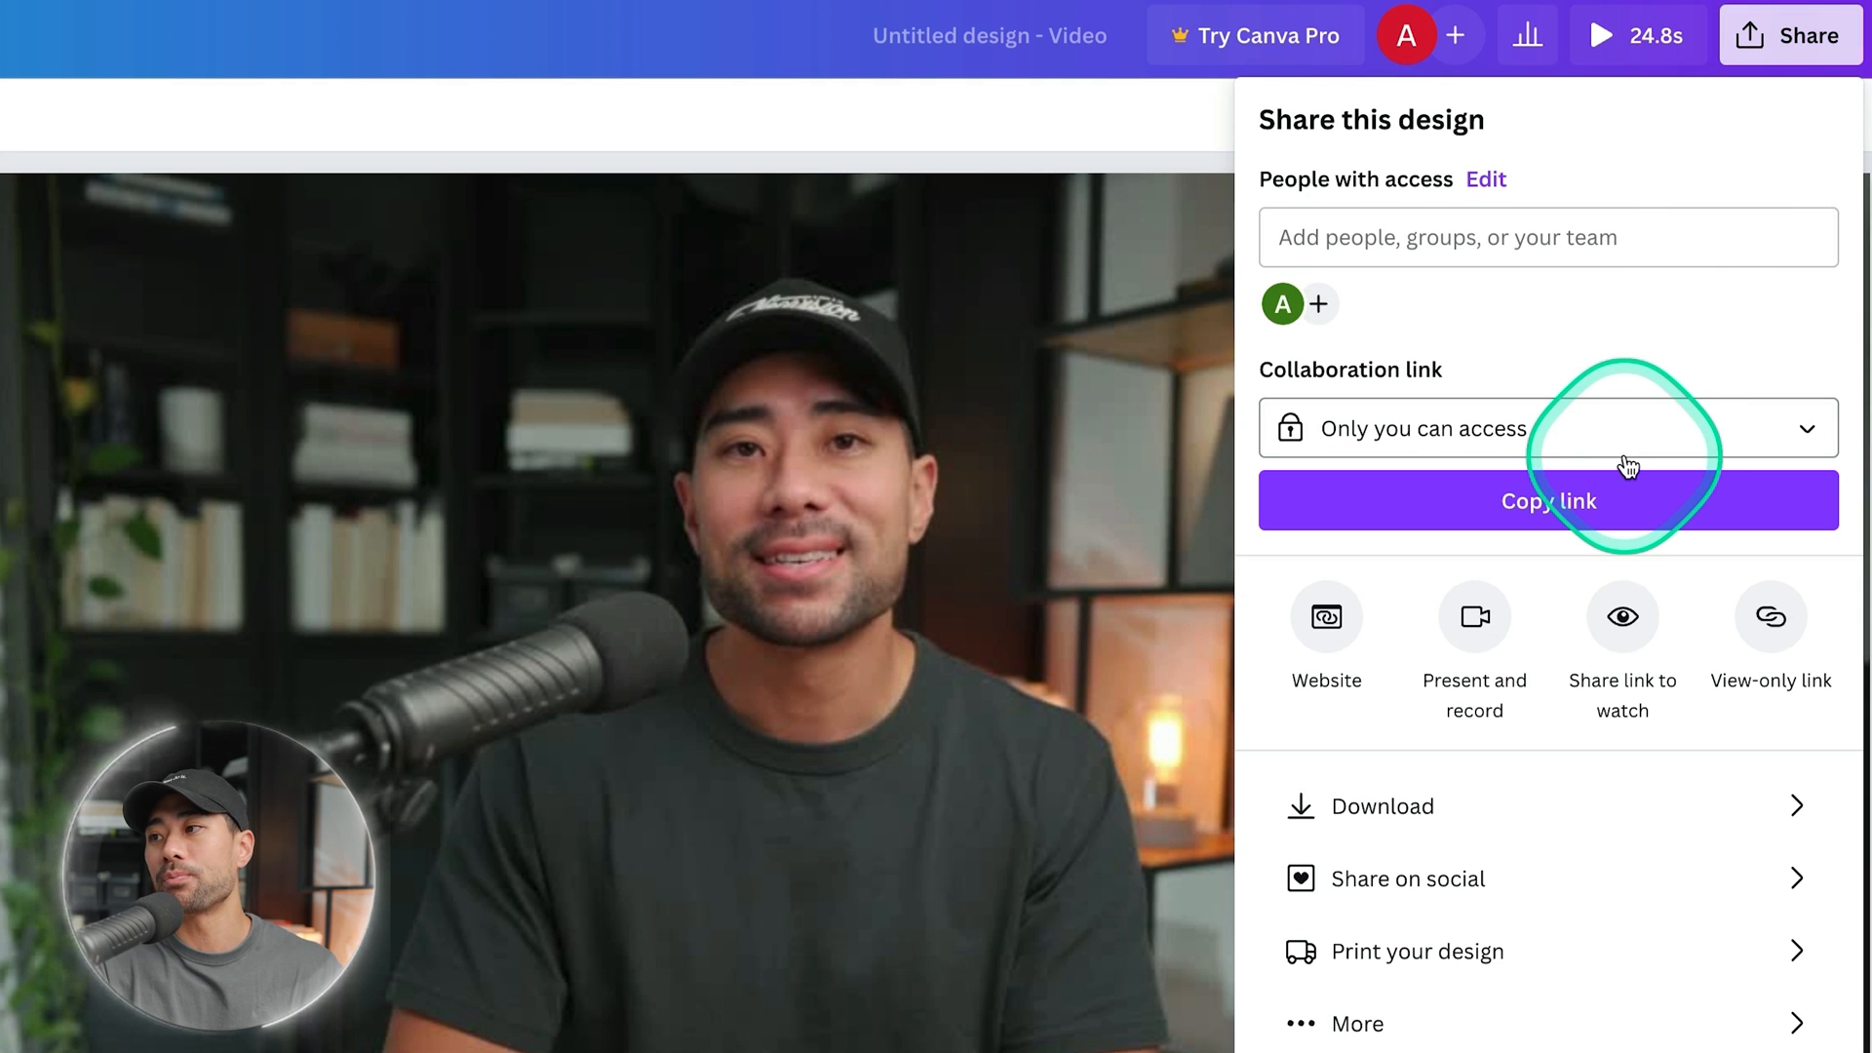
{"action": "left_click", "coordinate": [1404, 828]}
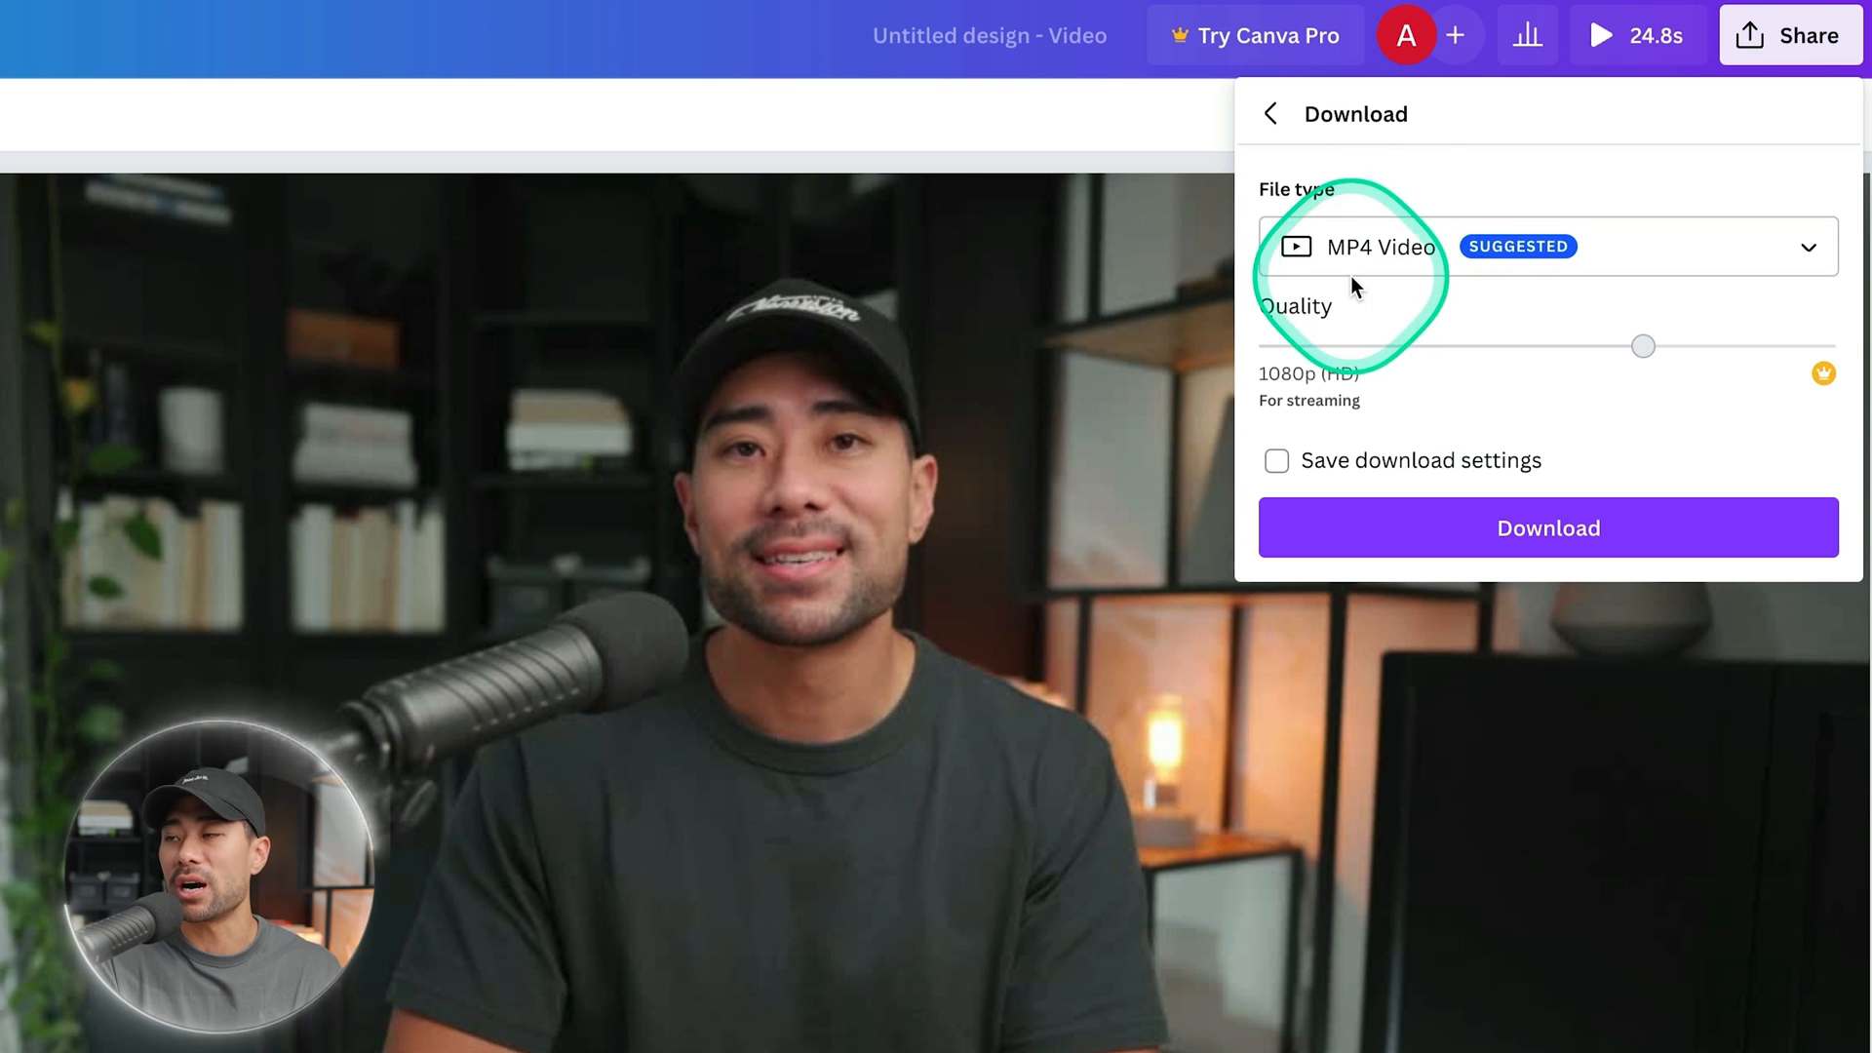
{"action": "left_click", "coordinate": [1037, 144]}
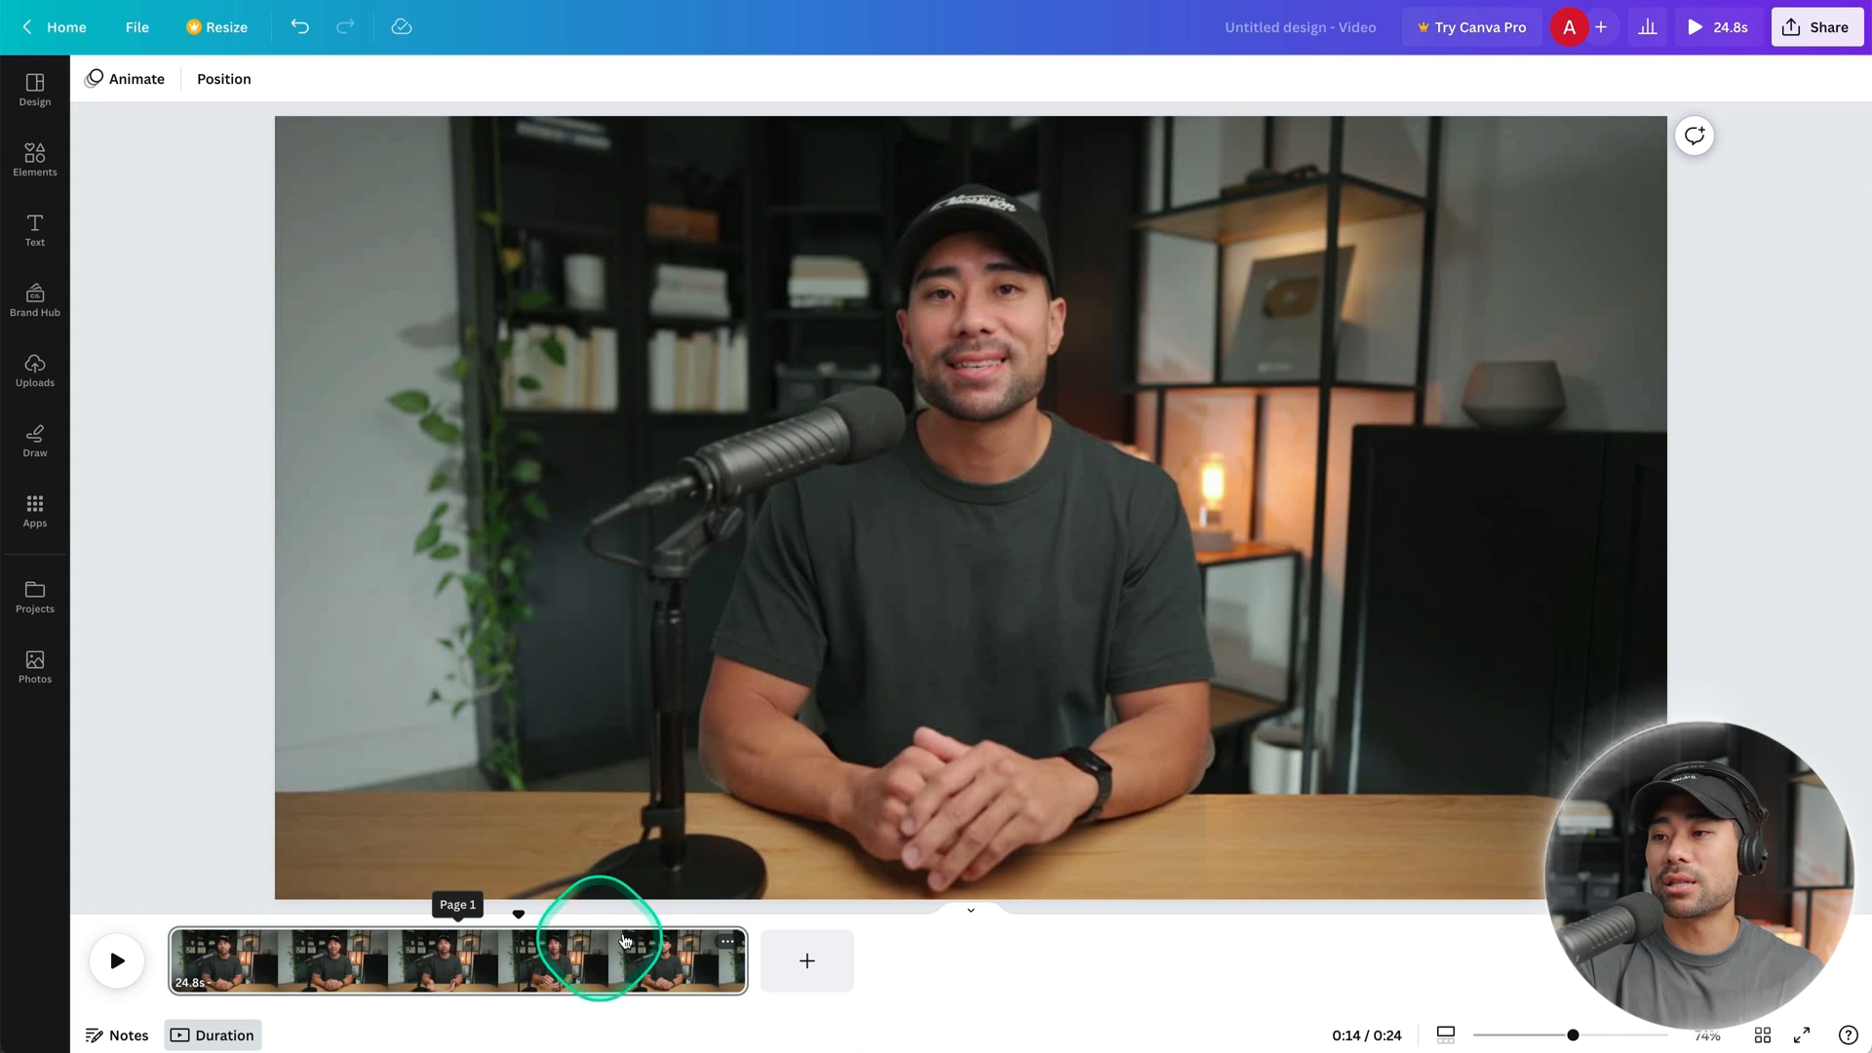
Play the video from 0:00 to about 0:08, return the playhead to the start and select the talking-head clip.
{"action": "left_click_drag", "start_coordinate": [519, 914], "coordinate": [160, 914]}
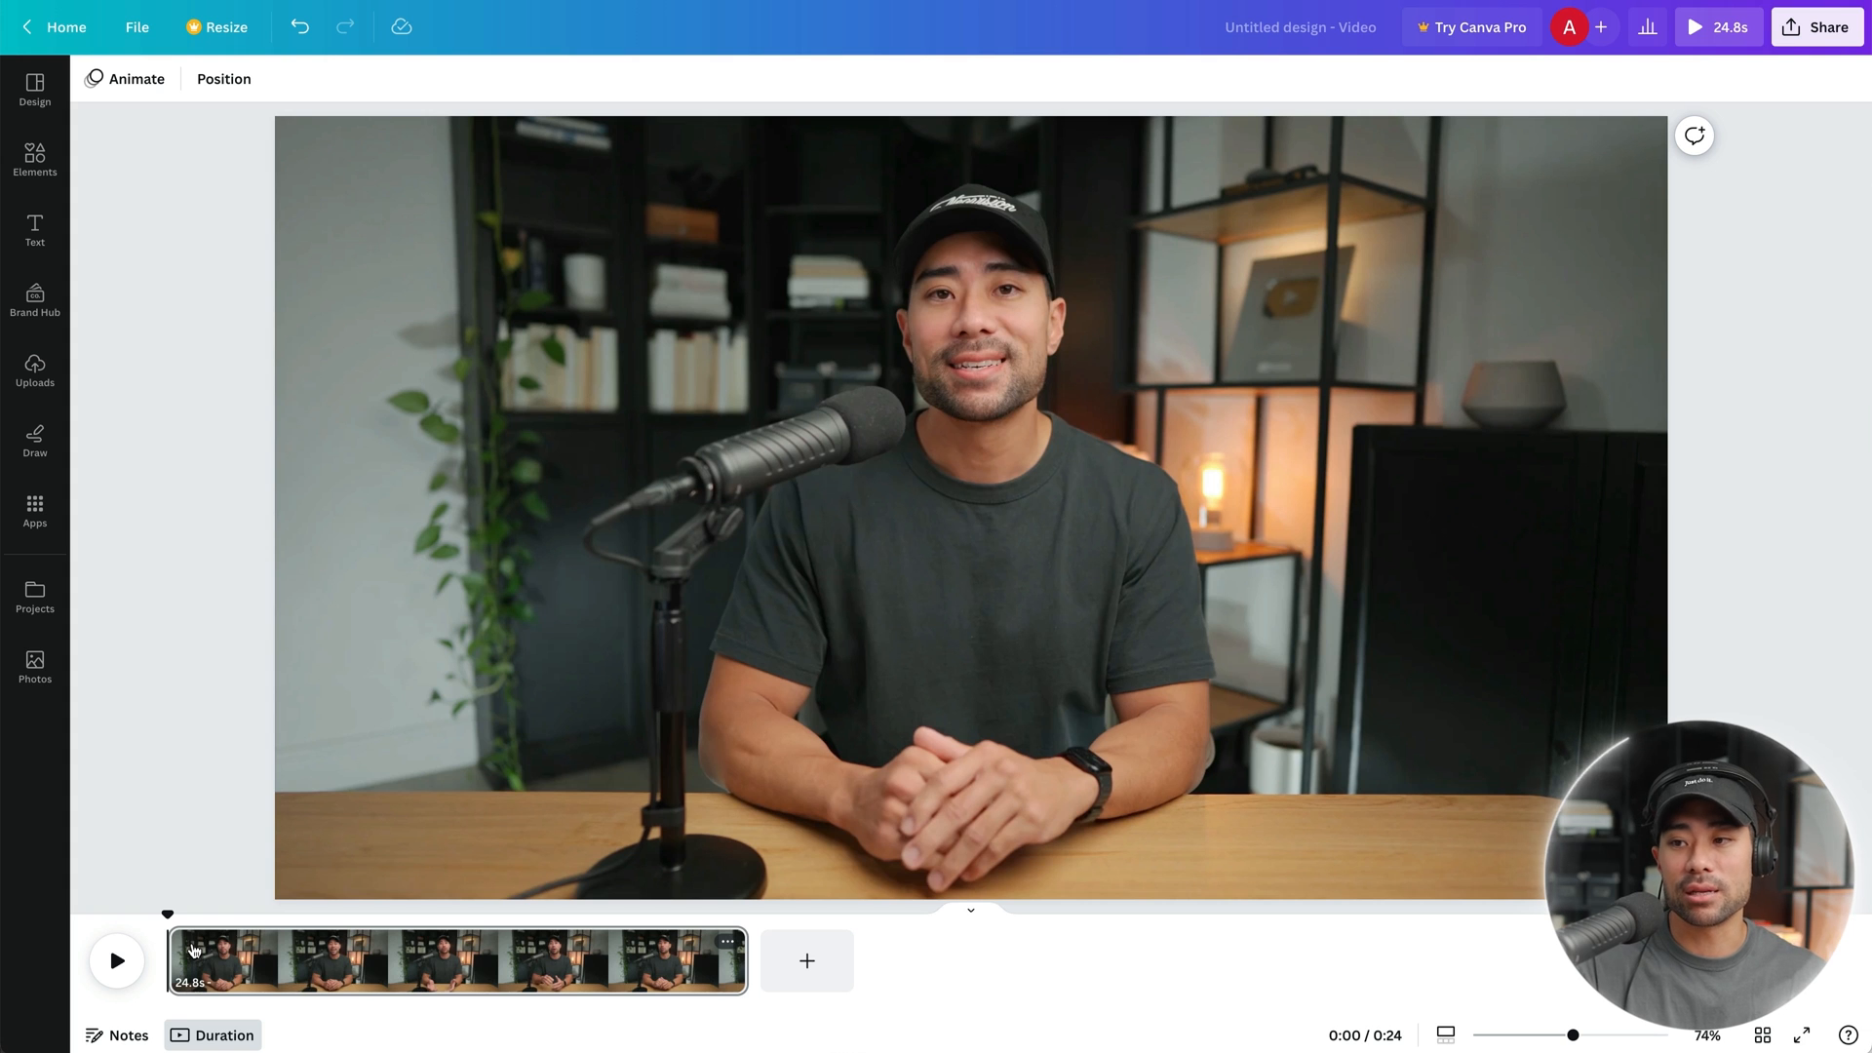
{"action": "key", "text": "space"}
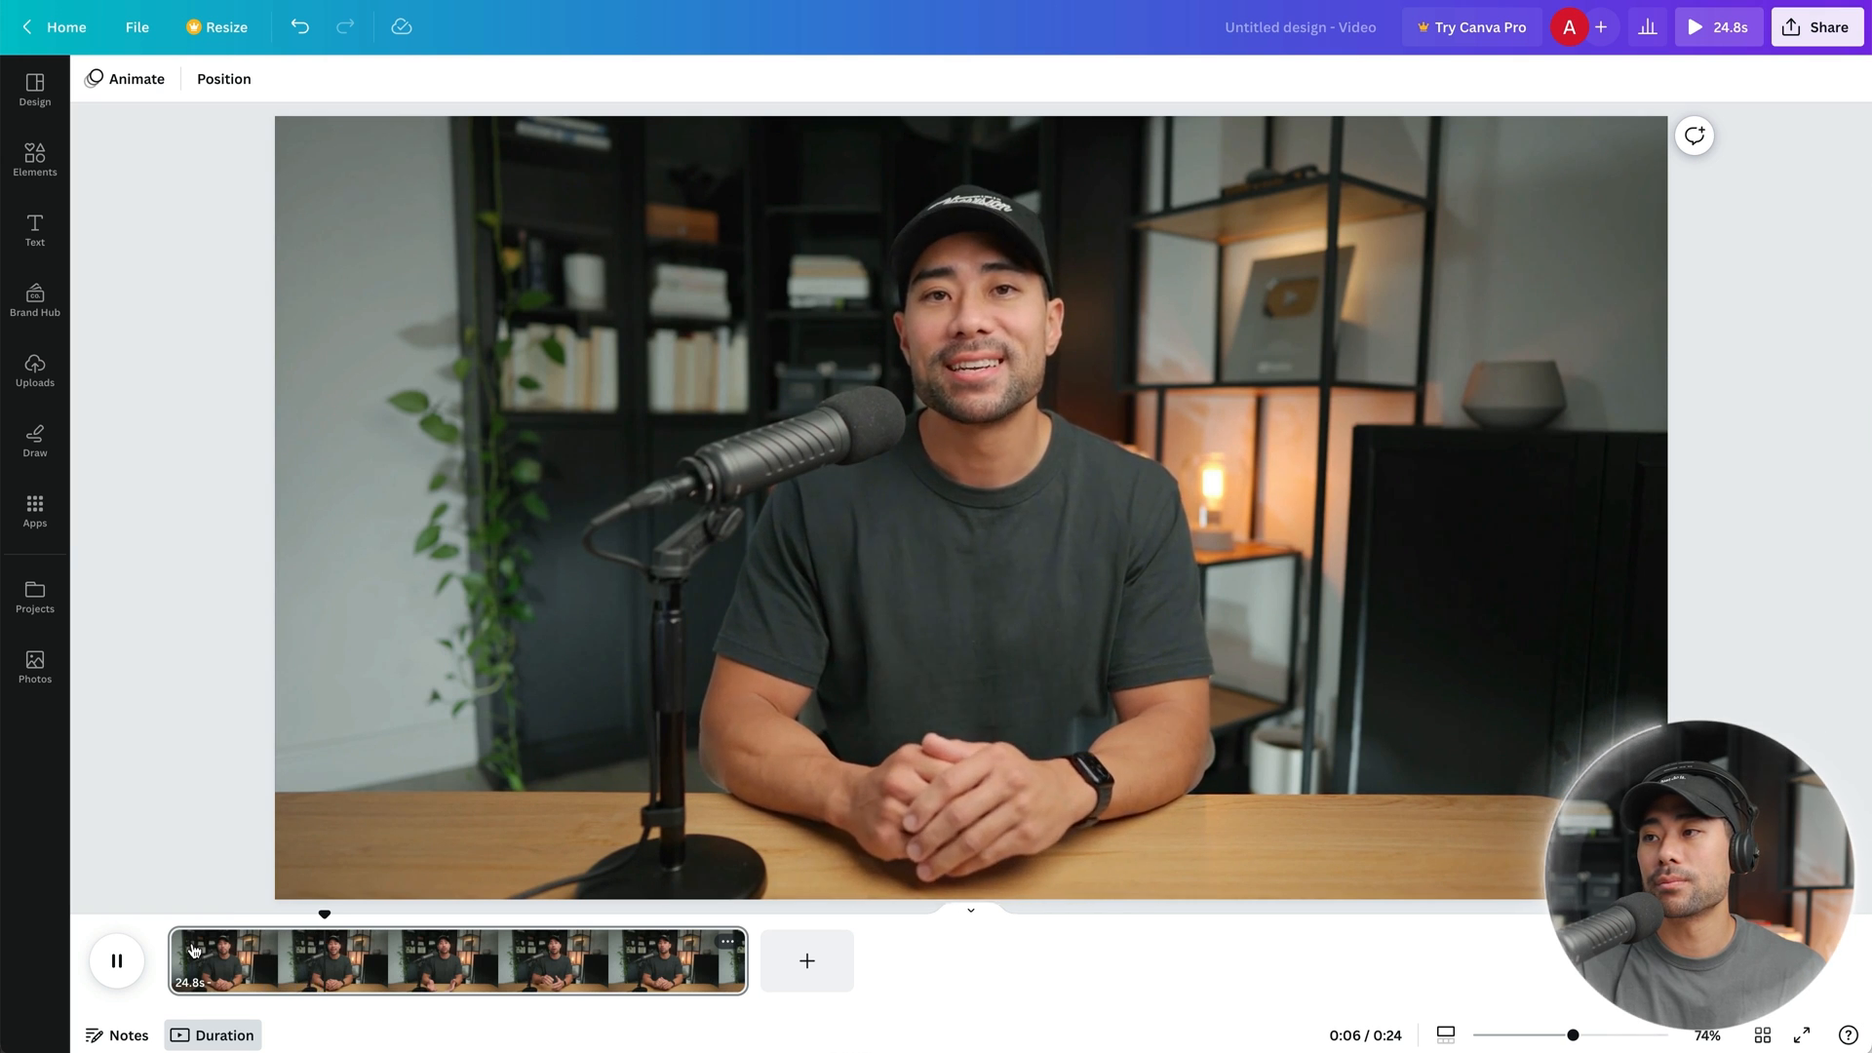
{"action": "key", "text": "space"}
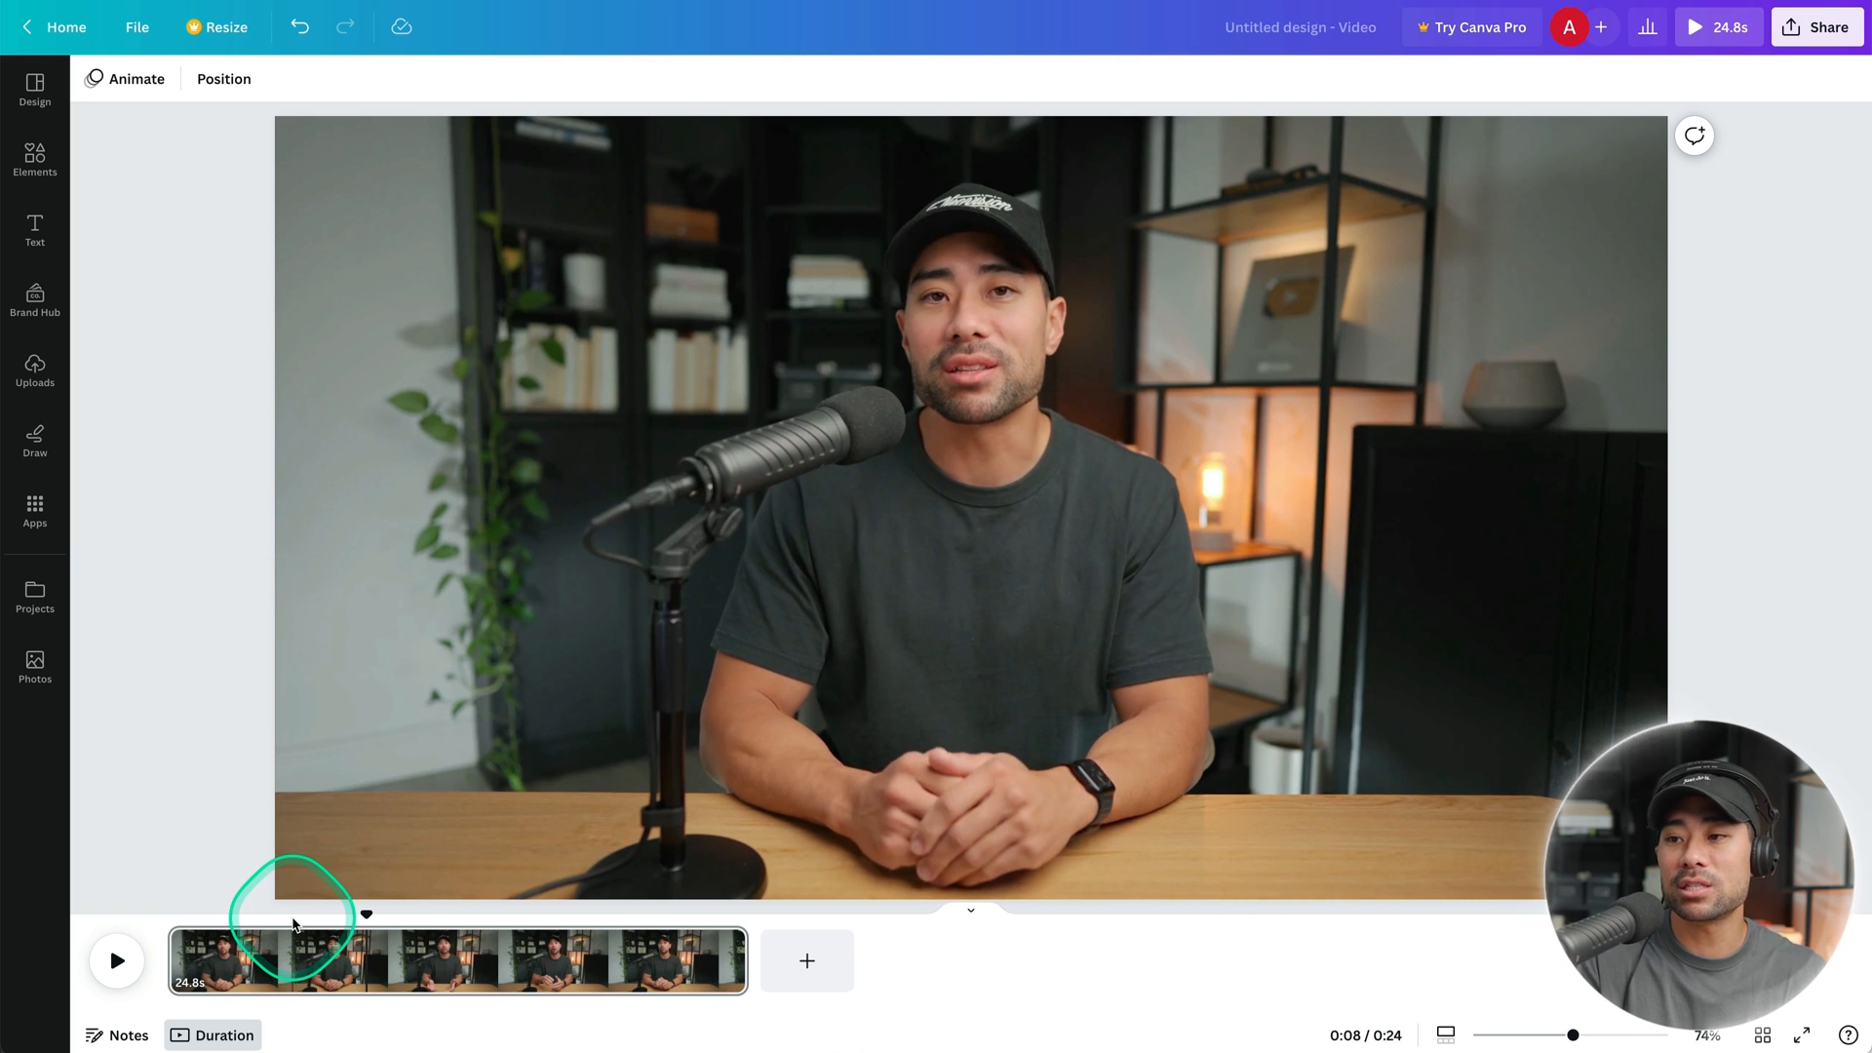
{"action": "left_click", "coordinate": [230, 923]}
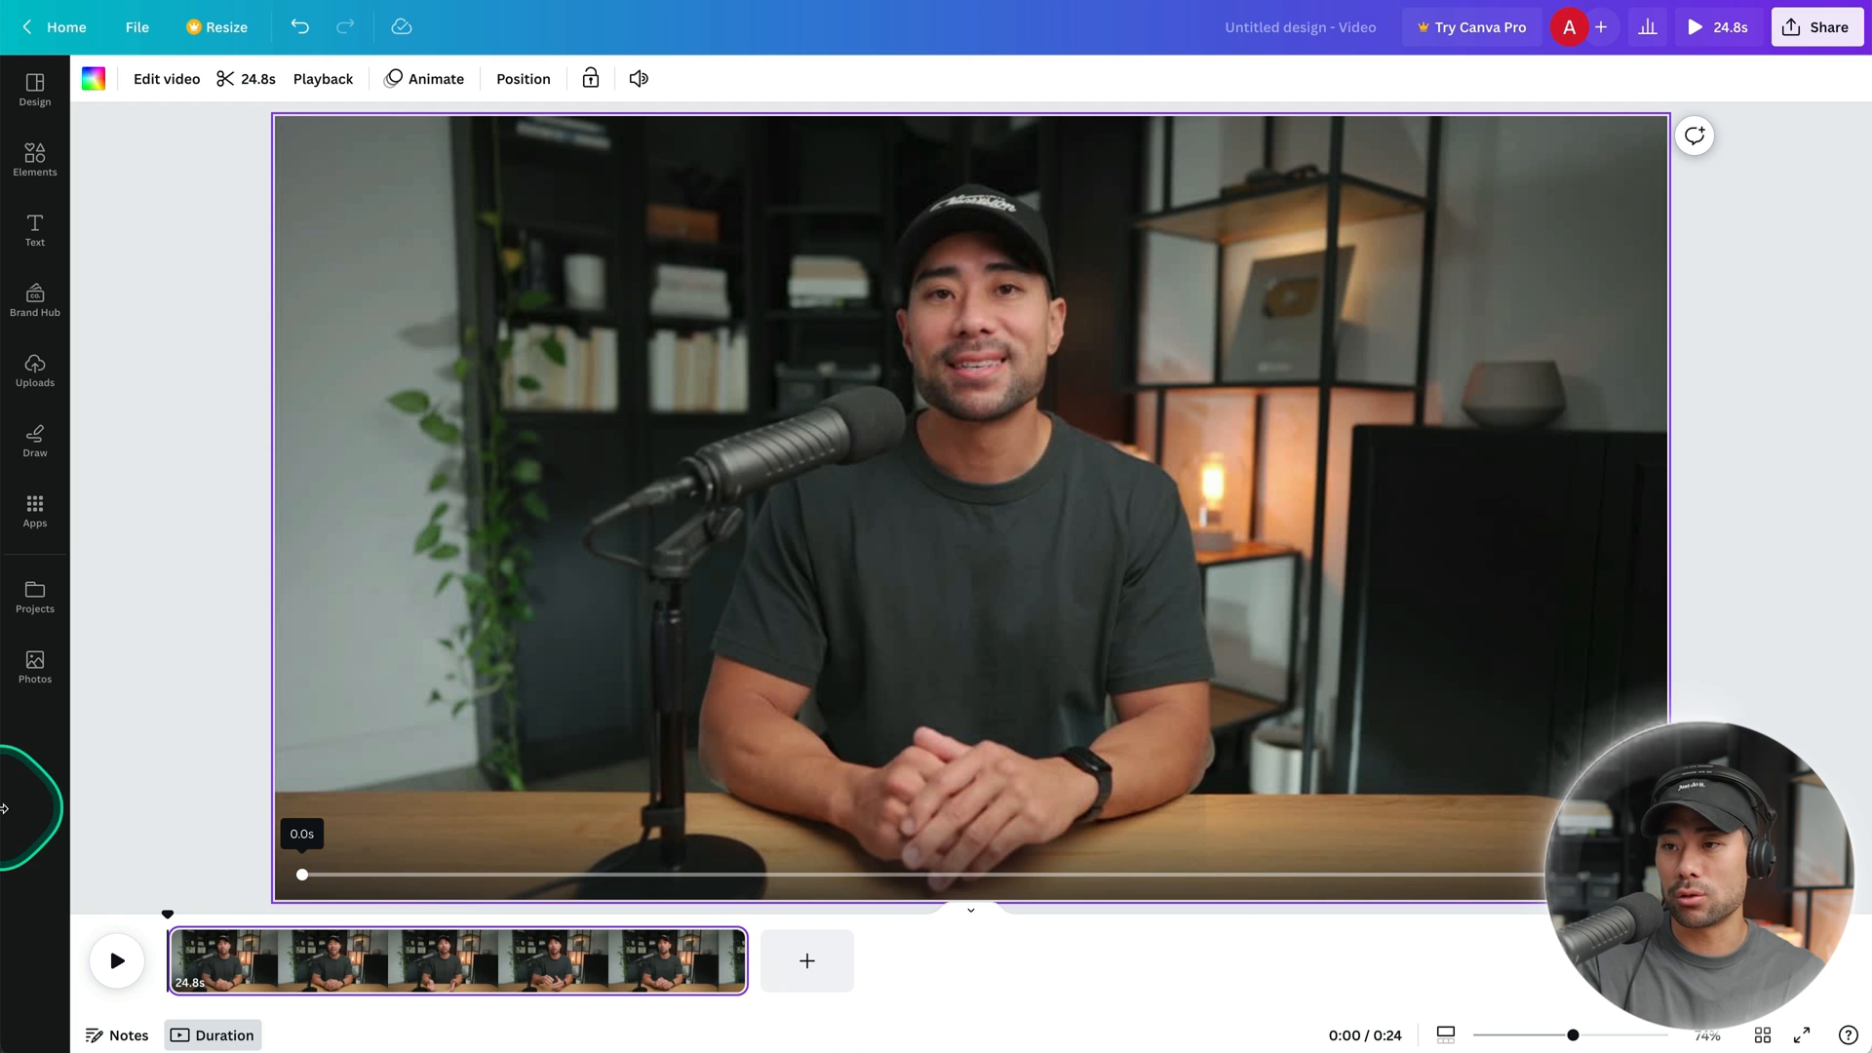
{"action": "left_click", "coordinate": [203, 955]}
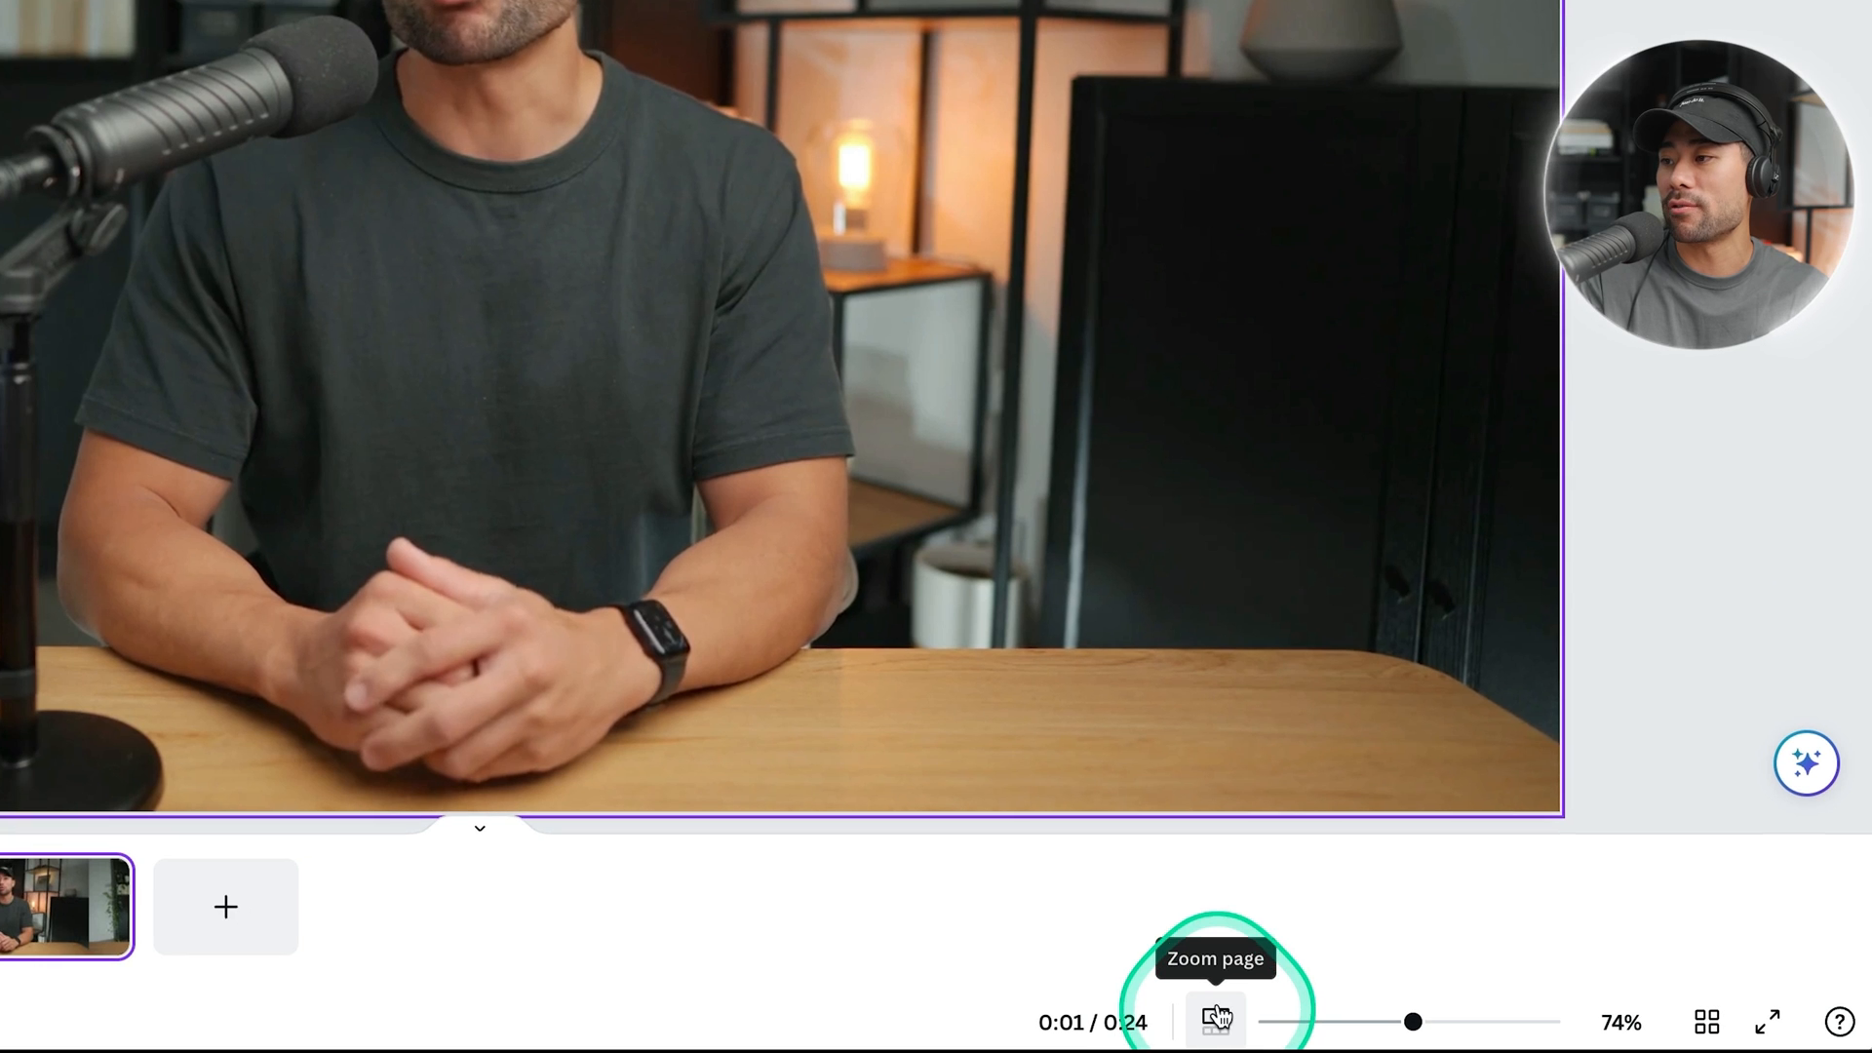
Switch the zoom control from page to timeline and set the timeline zoom to 411%.
{"action": "left_click", "coordinate": [1218, 1004]}
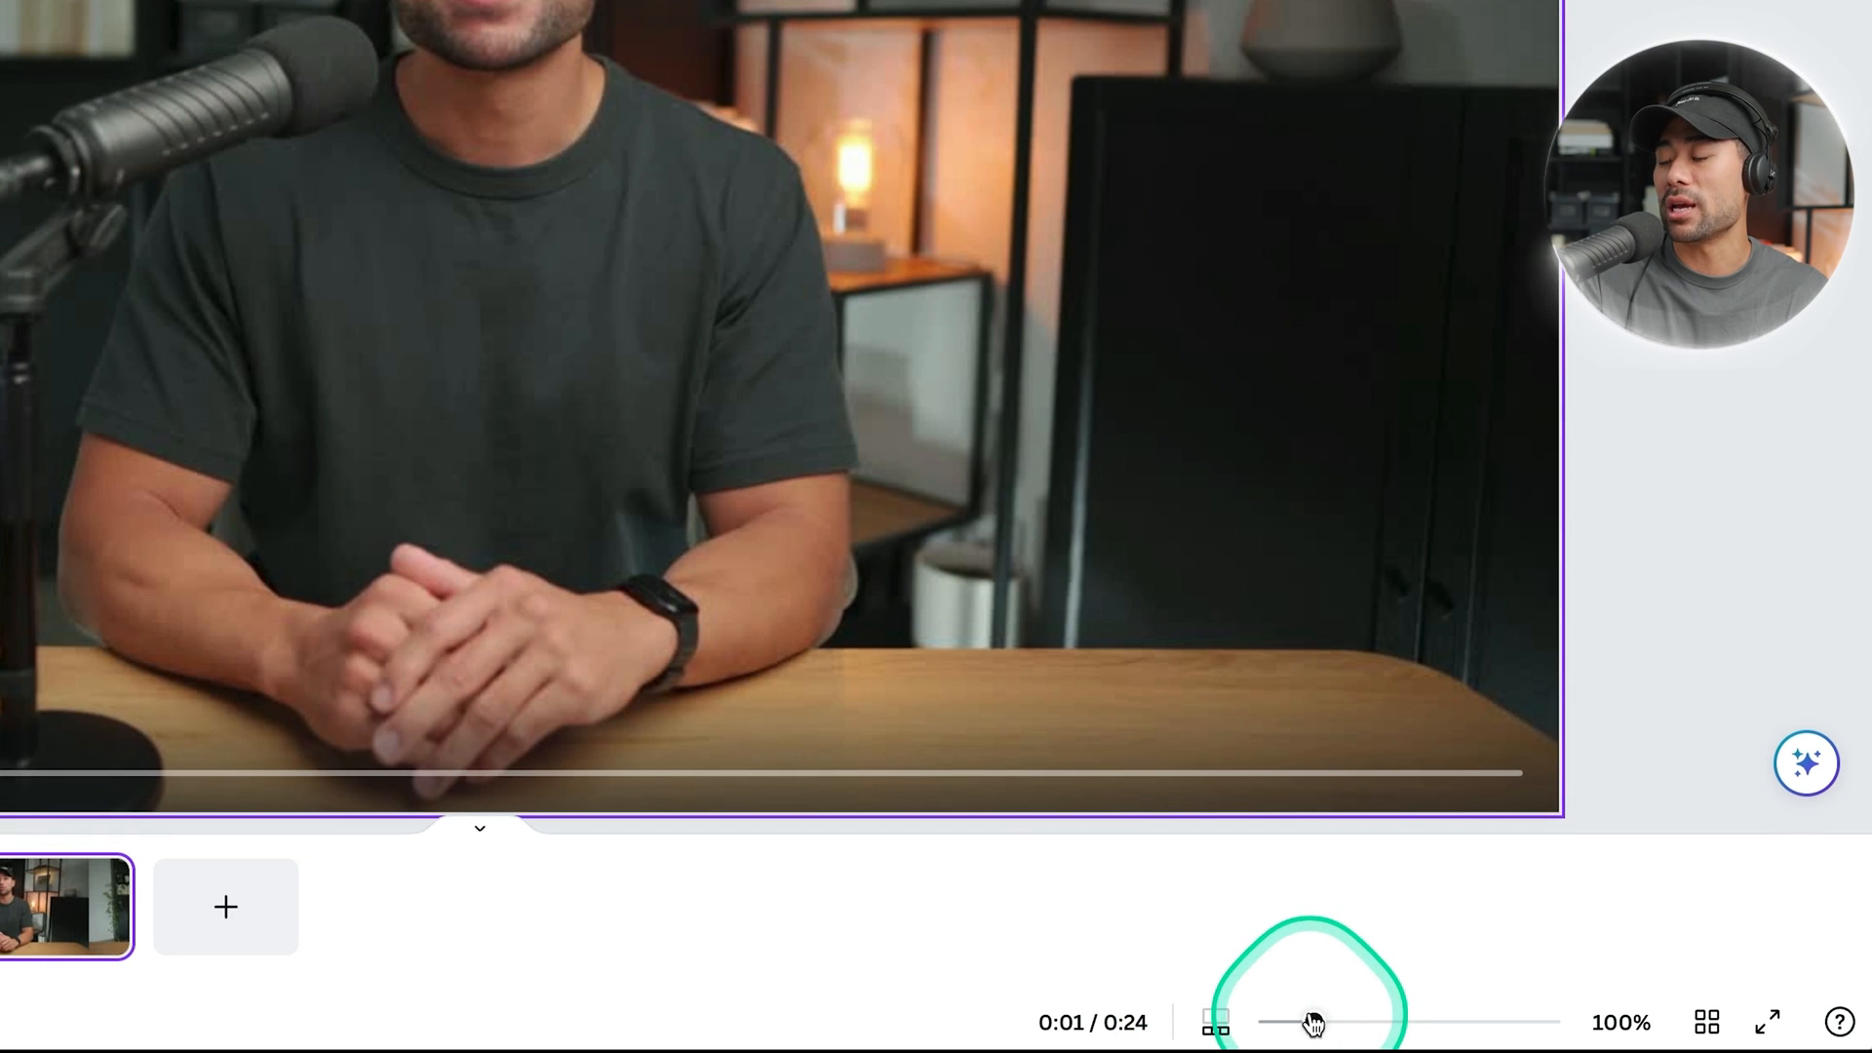
{"action": "left_click_drag", "start_coordinate": [1313, 1020], "coordinate": [1500, 1019]}
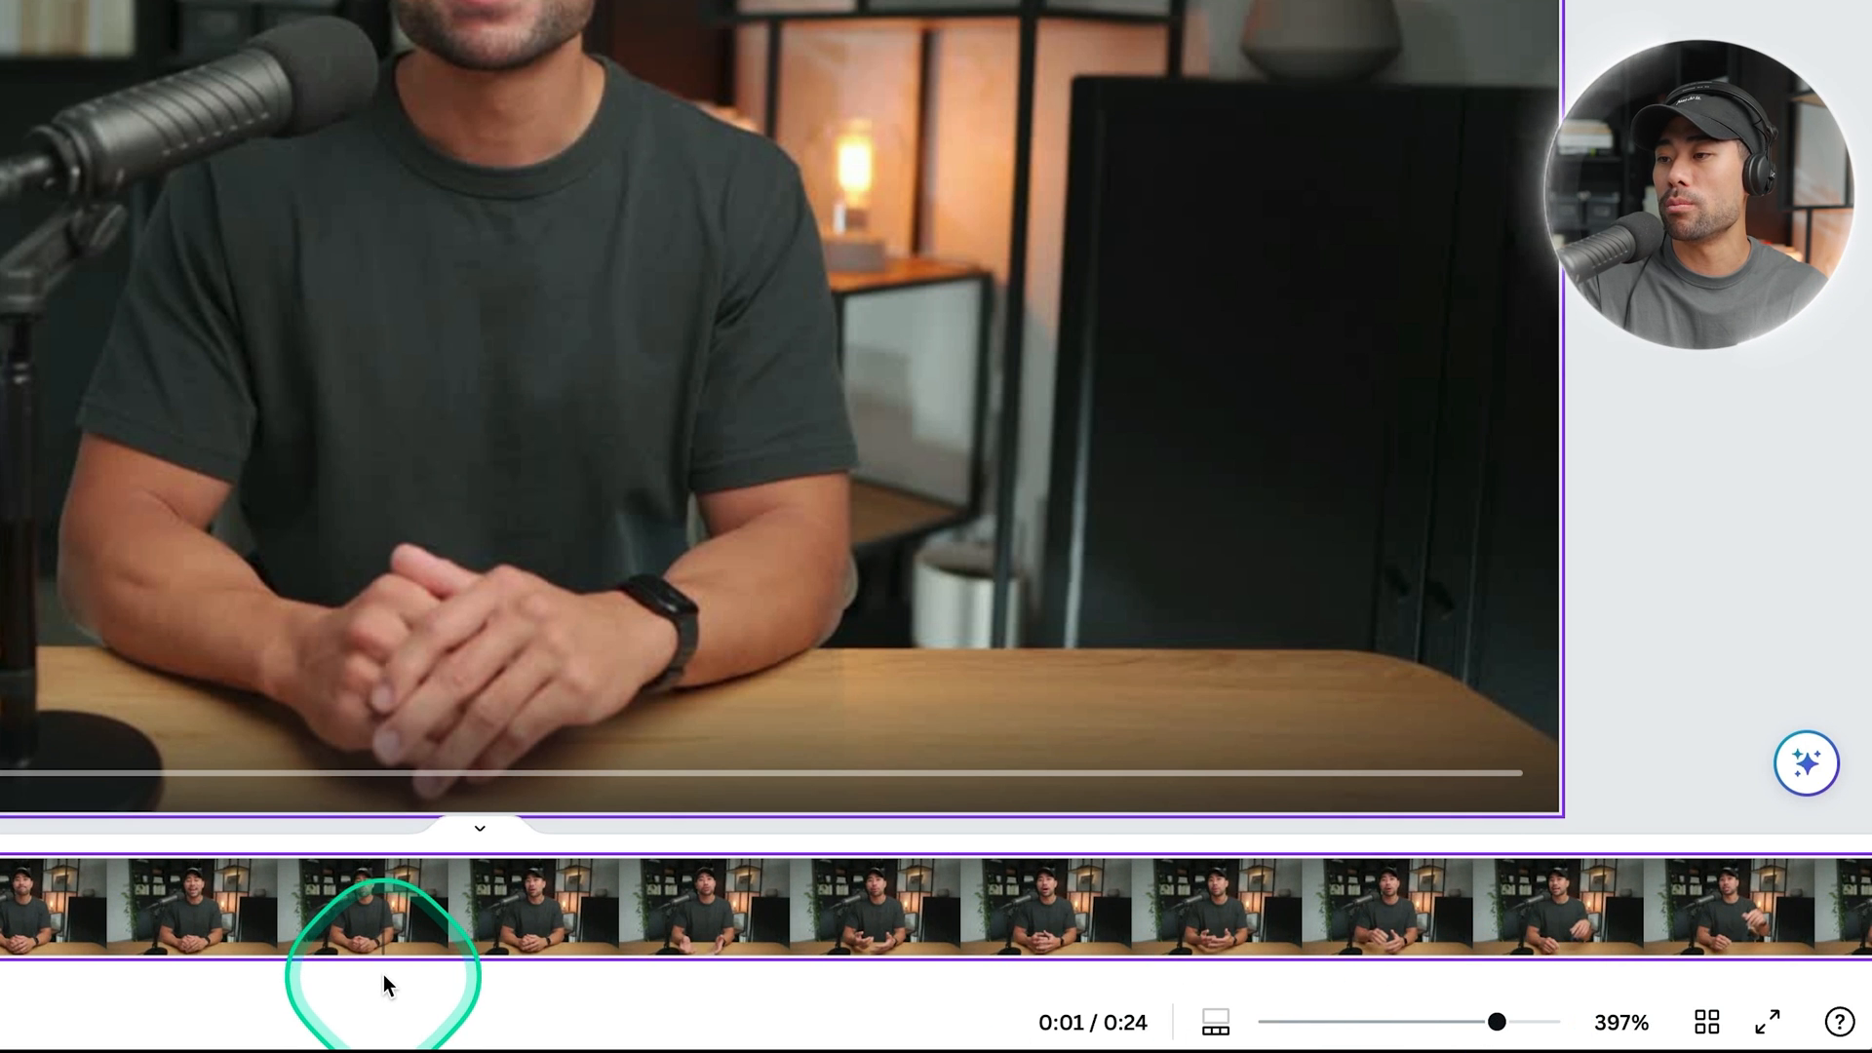
{"action": "scroll", "coordinate": [324, 941], "scroll_direction": "left", "scroll_amount": 2}
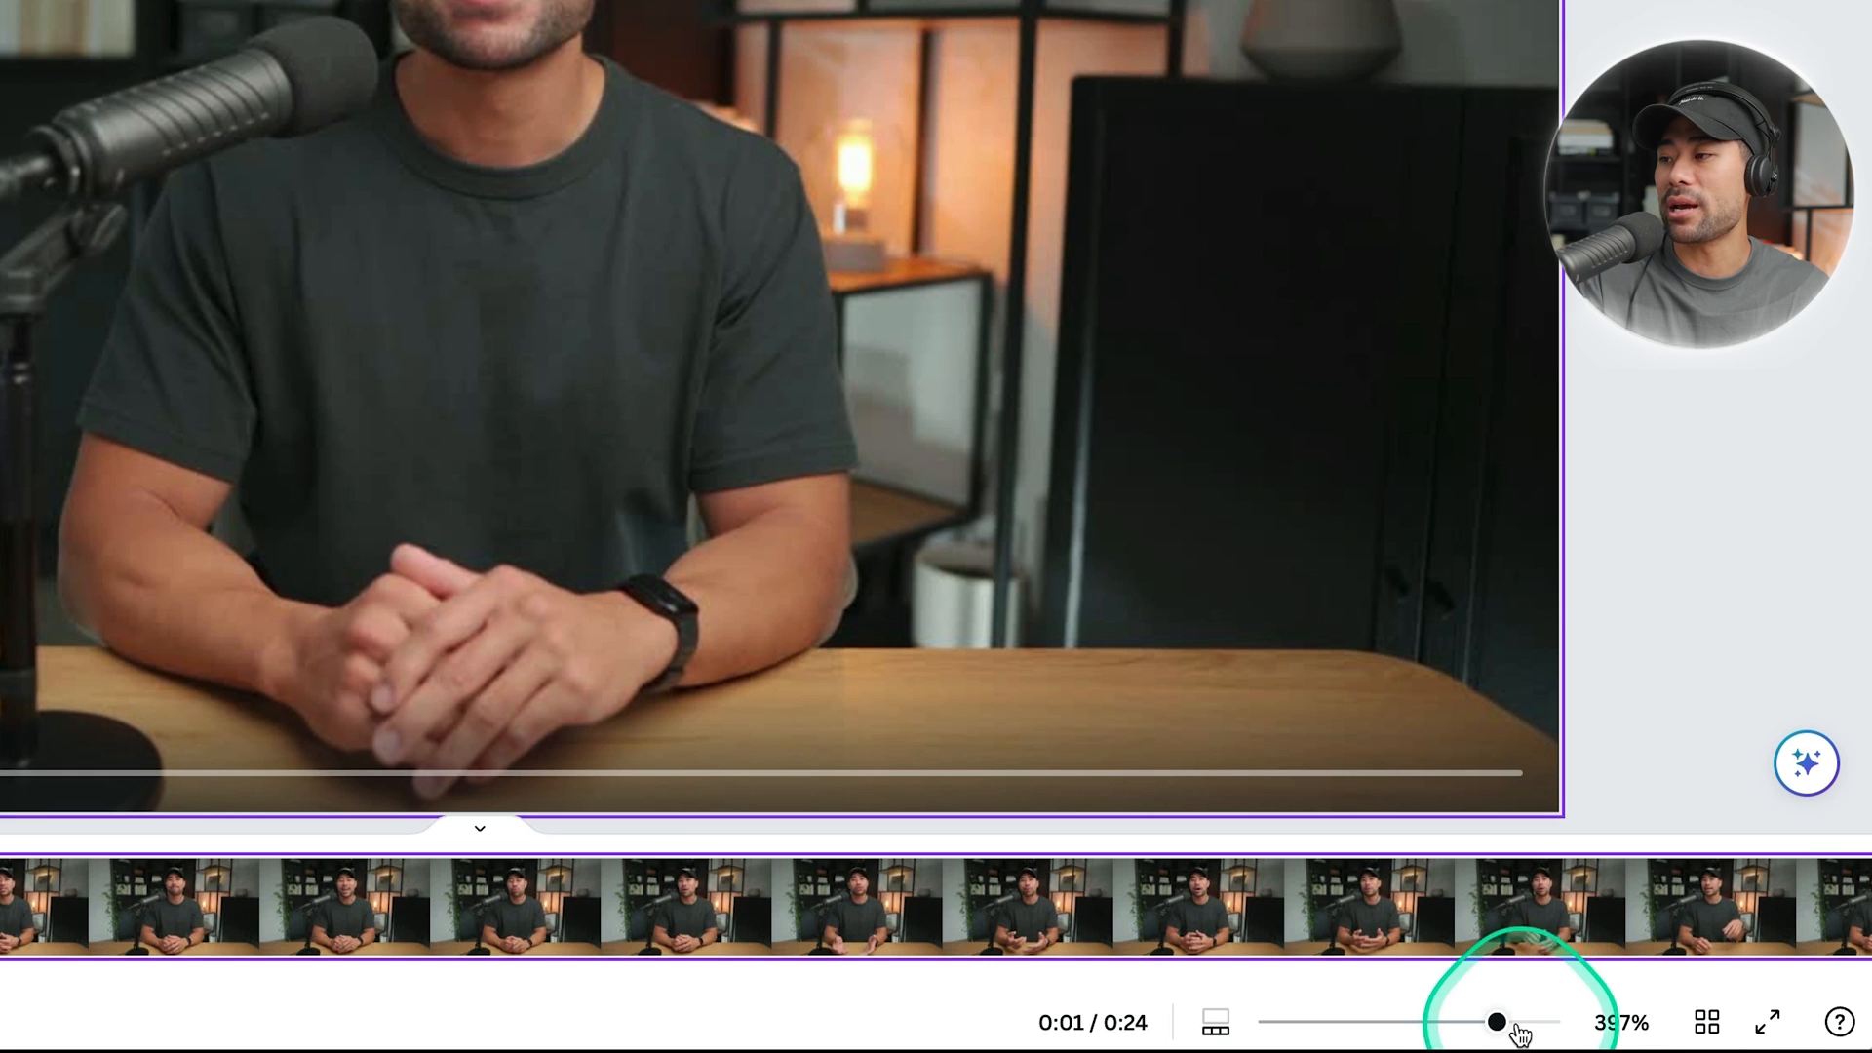
{"action": "left_click_drag", "start_coordinate": [1497, 1019], "coordinate": [1506, 1019]}
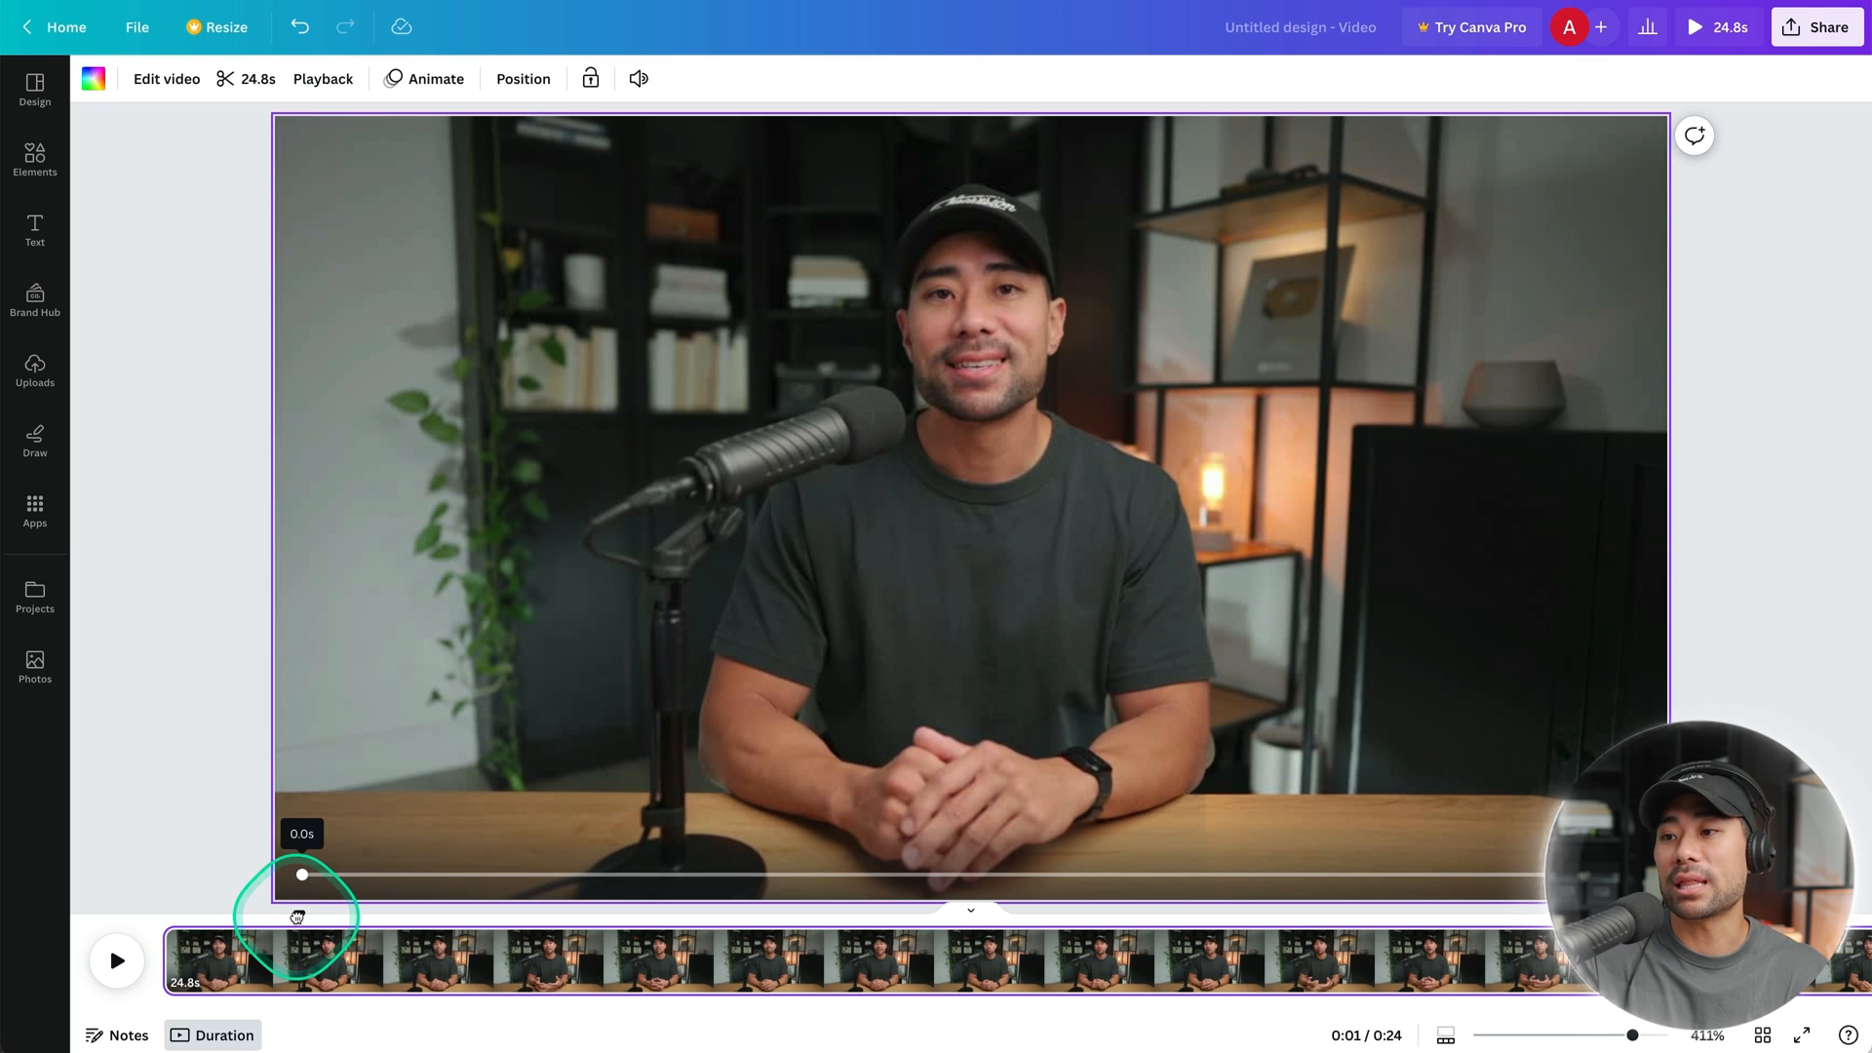
Play the clip's opening from 0:00 to 0:01 and trim its start so that the clip lasts 24.2 s.
{"action": "left_click_drag", "start_coordinate": [297, 917], "coordinate": [161, 919]}
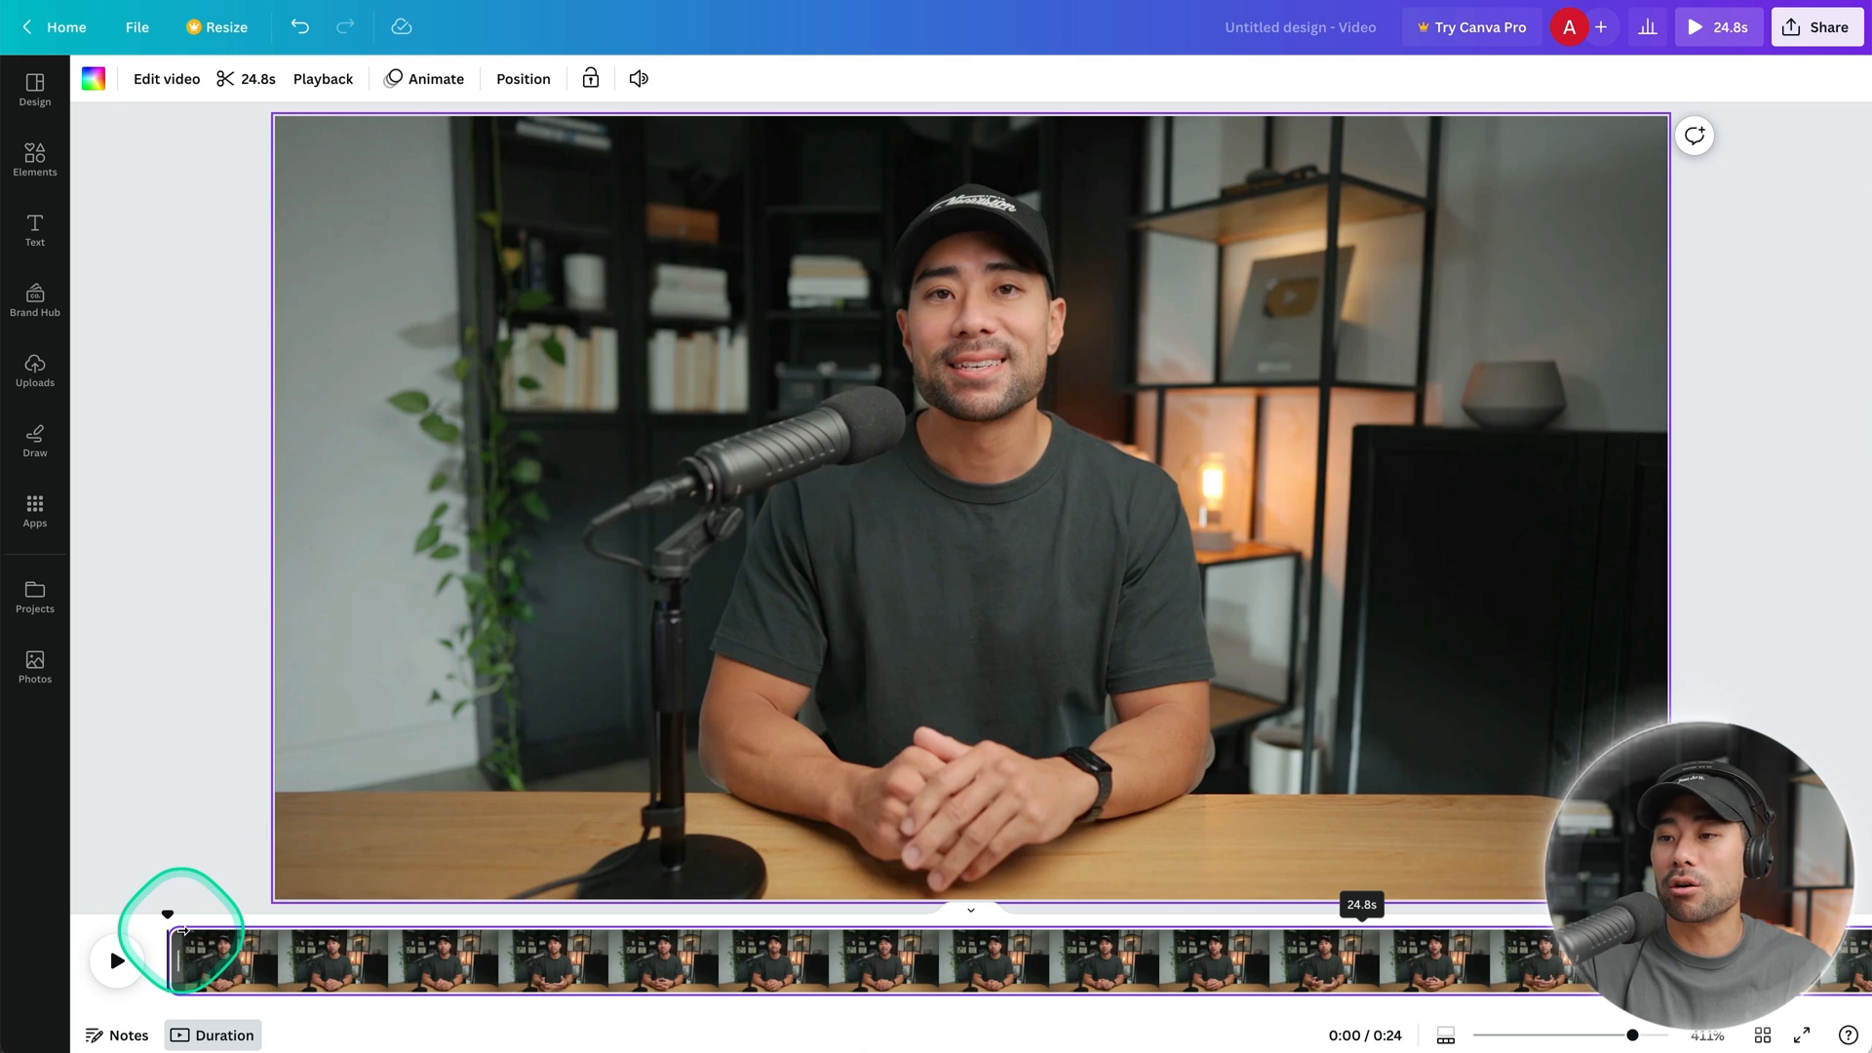
{"action": "key", "text": "space"}
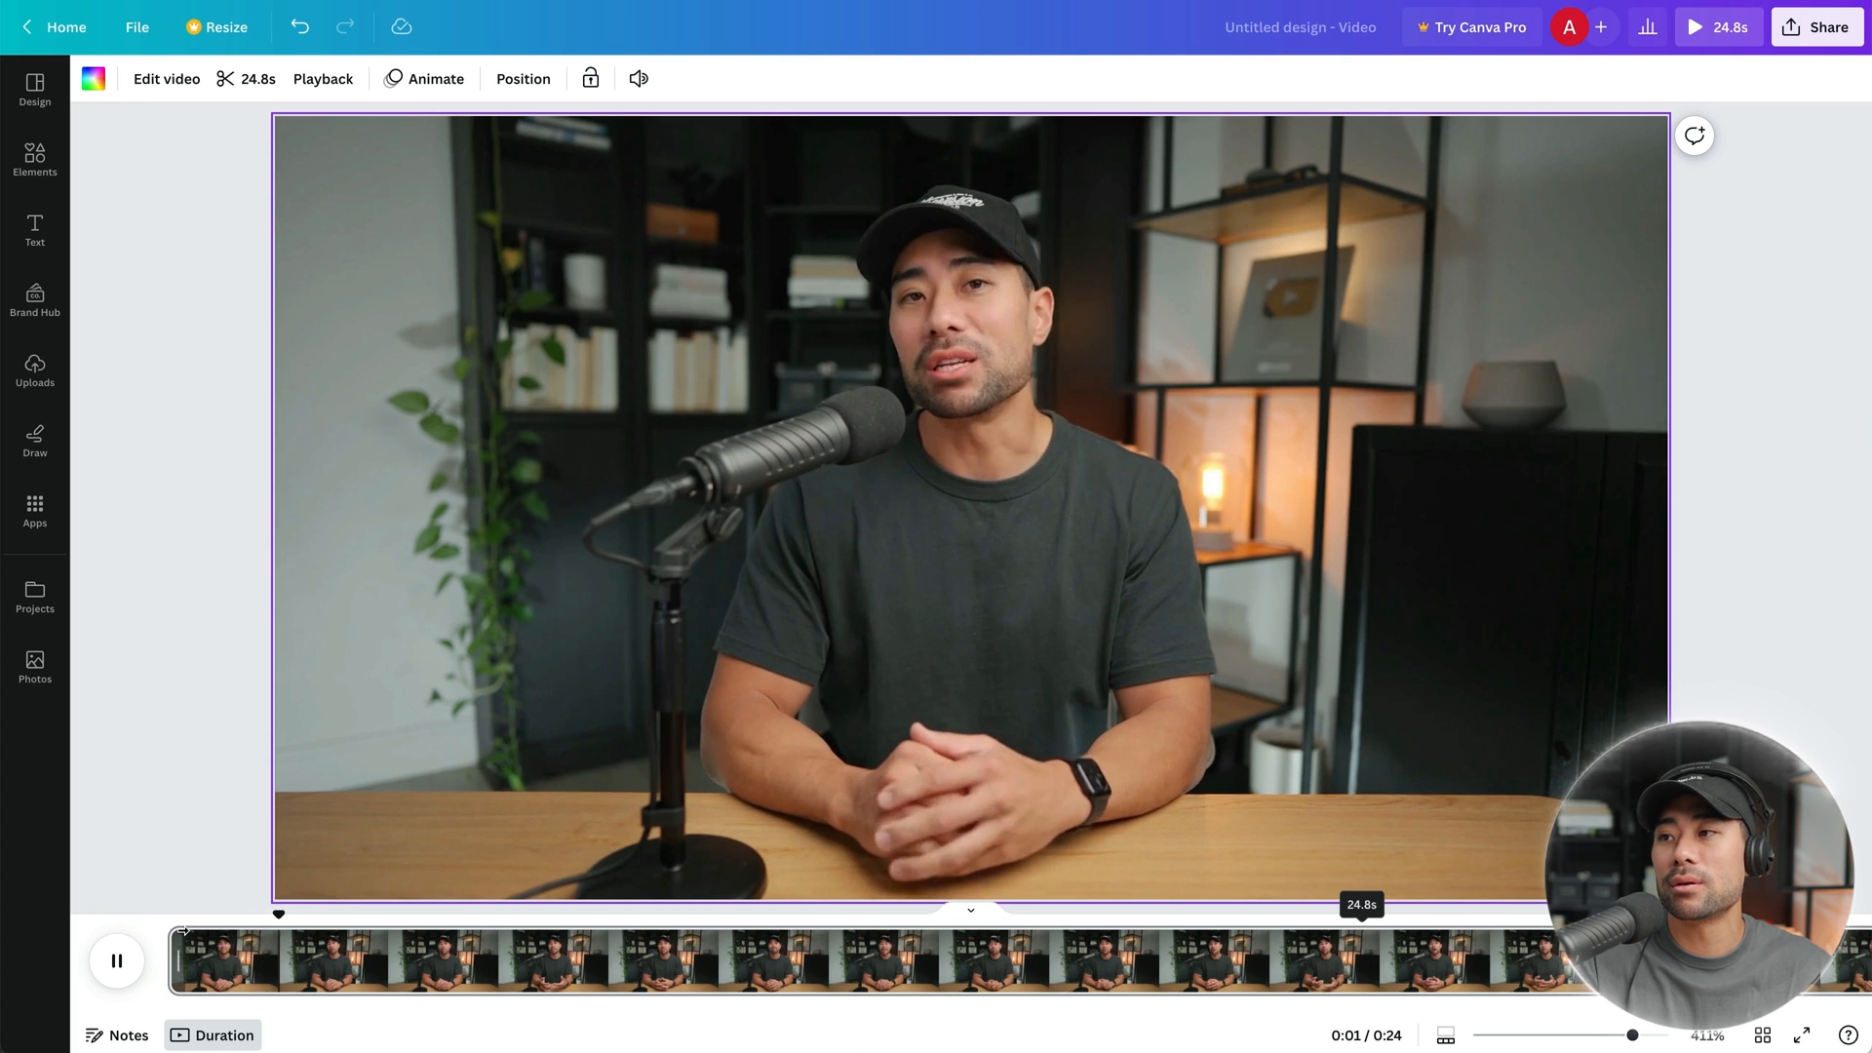
{"action": "key", "text": "space"}
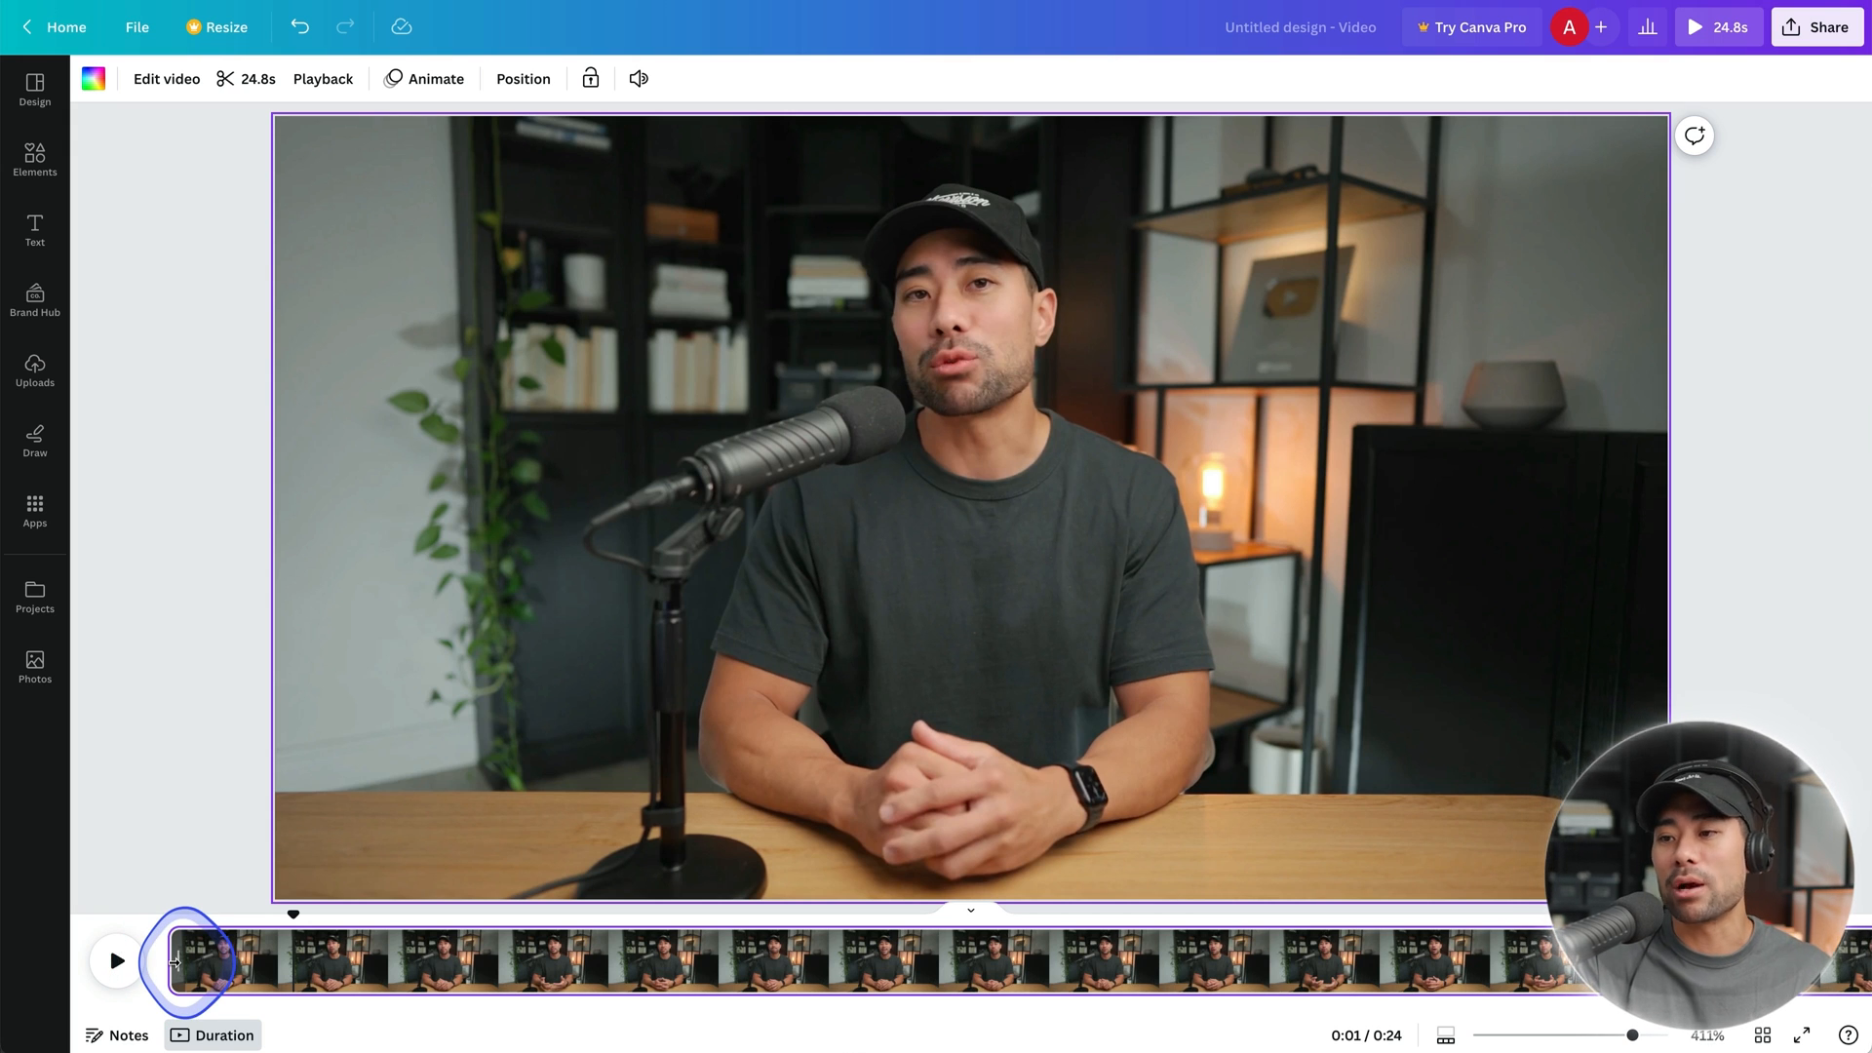
{"action": "left_click", "coordinate": [174, 962]}
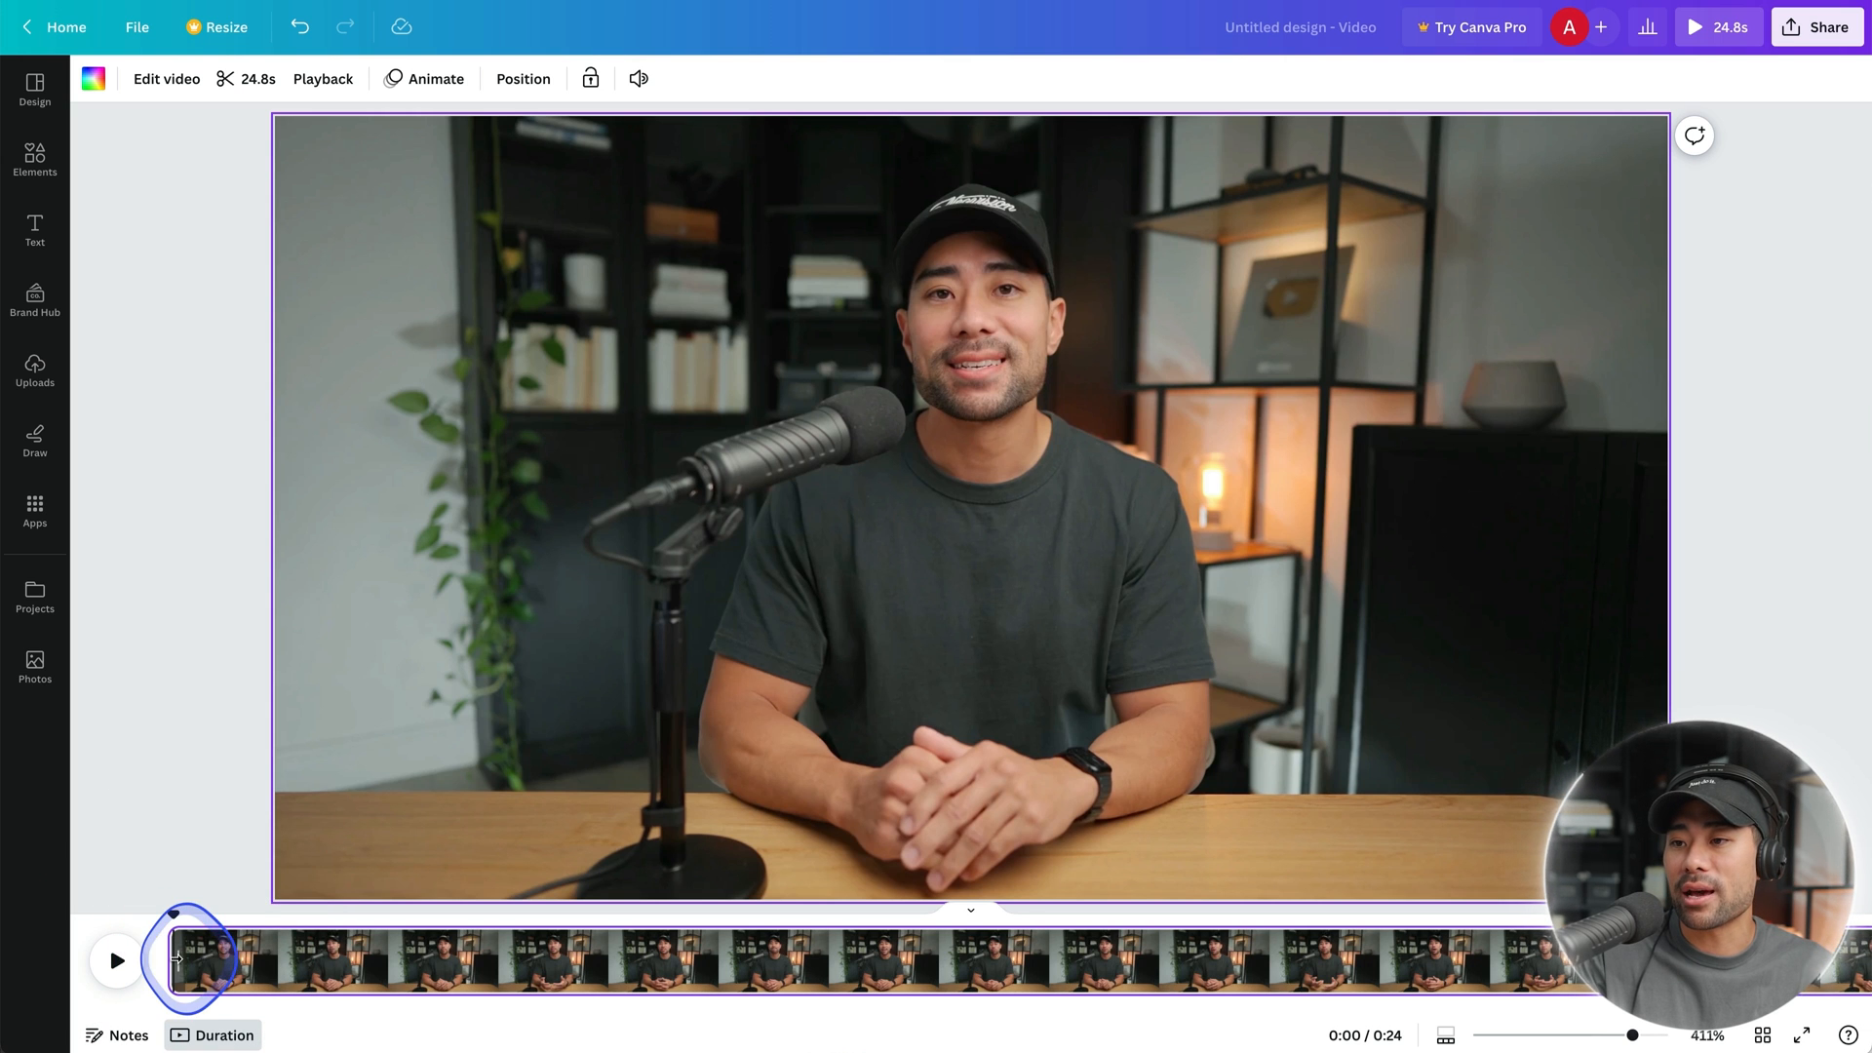
{"action": "left_click_drag", "start_coordinate": [182, 956], "coordinate": [233, 954]}
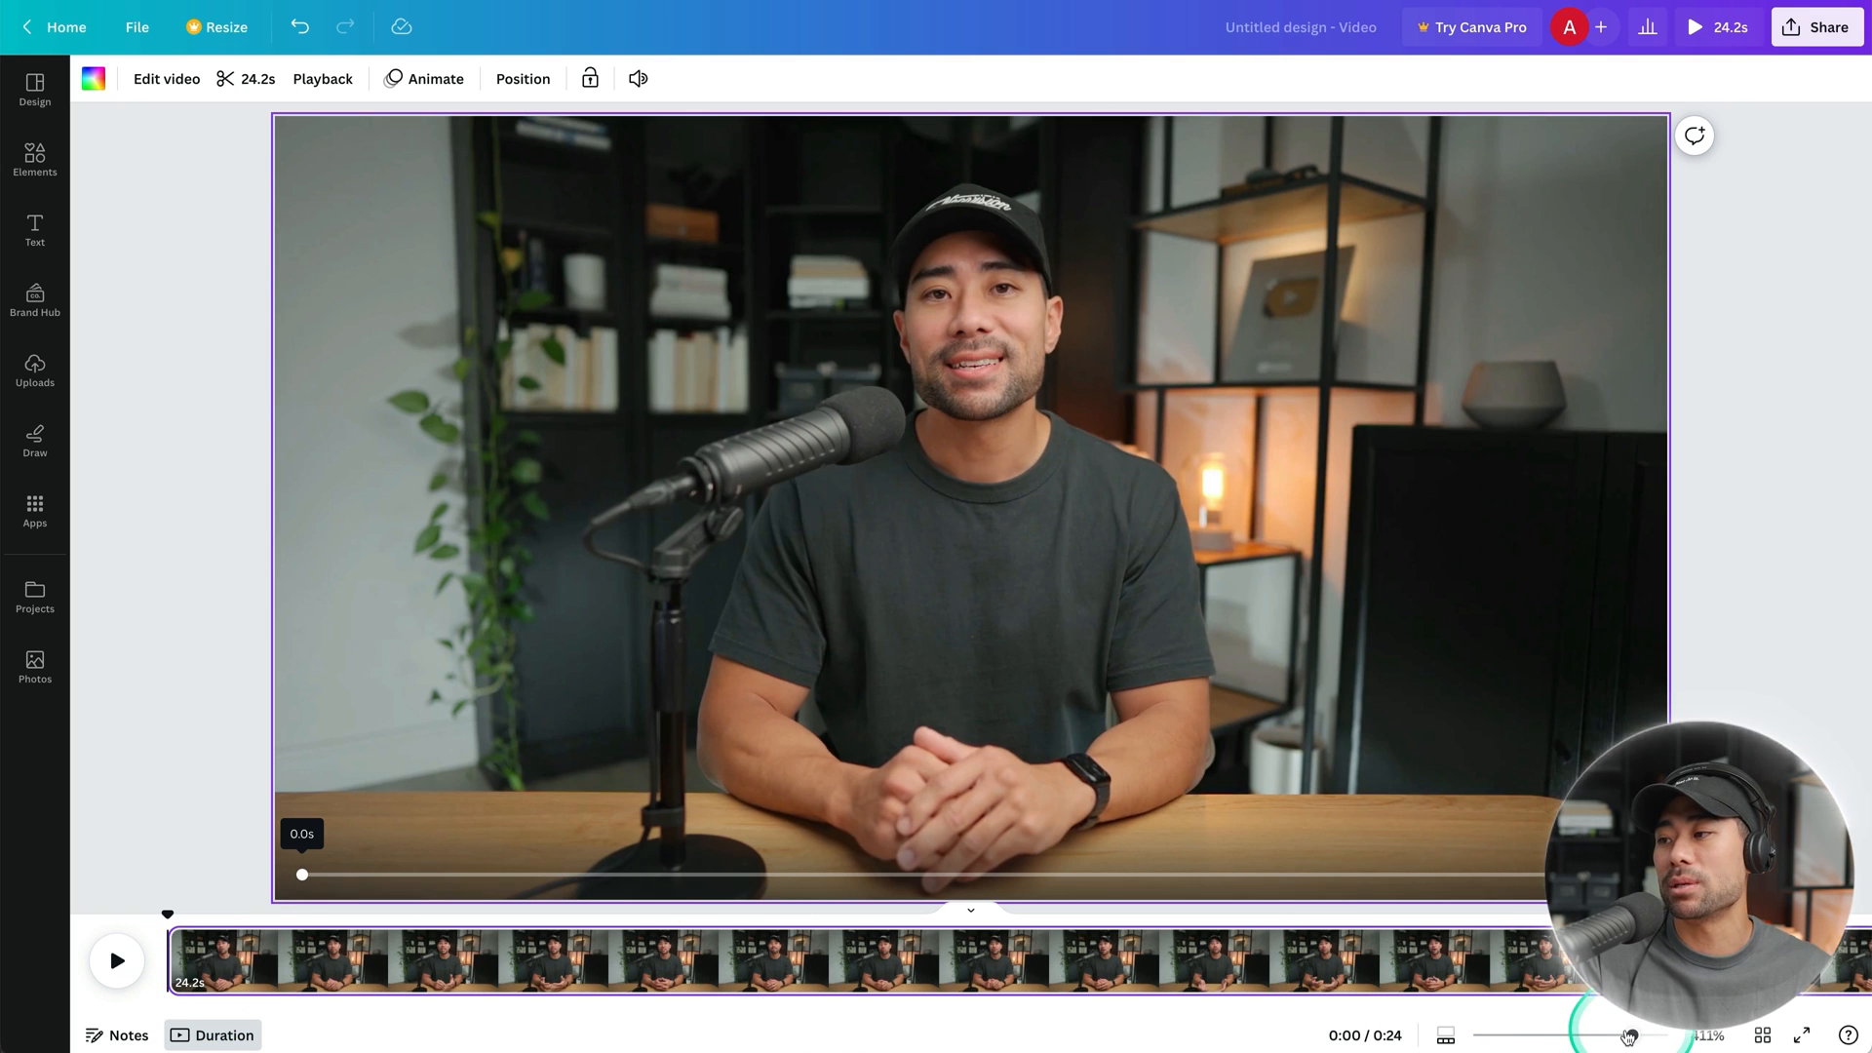
Play the trimmed clip from the start to find the end of the first take and split it at 0:05.
{"action": "left_click_drag", "start_coordinate": [1624, 1035], "coordinate": [1552, 1035]}
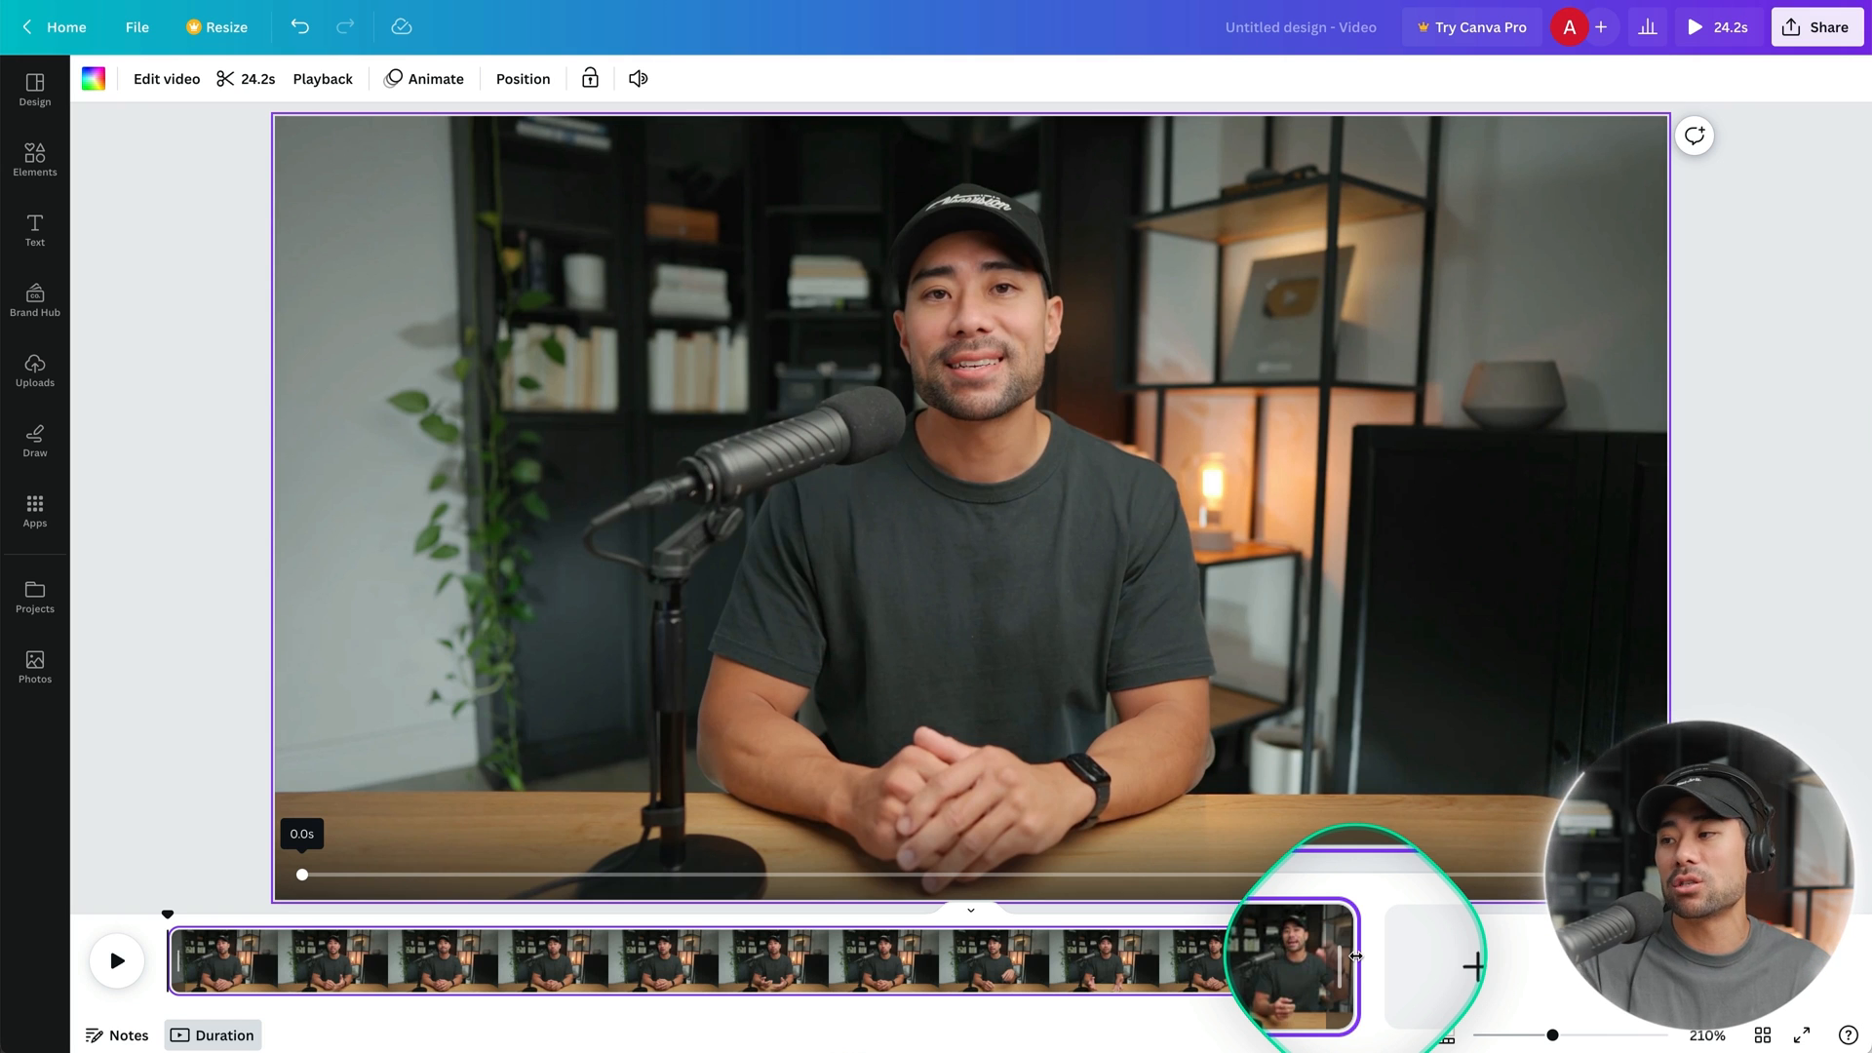
{"action": "left_click_drag", "start_coordinate": [1552, 1034], "coordinate": [1613, 1037]}
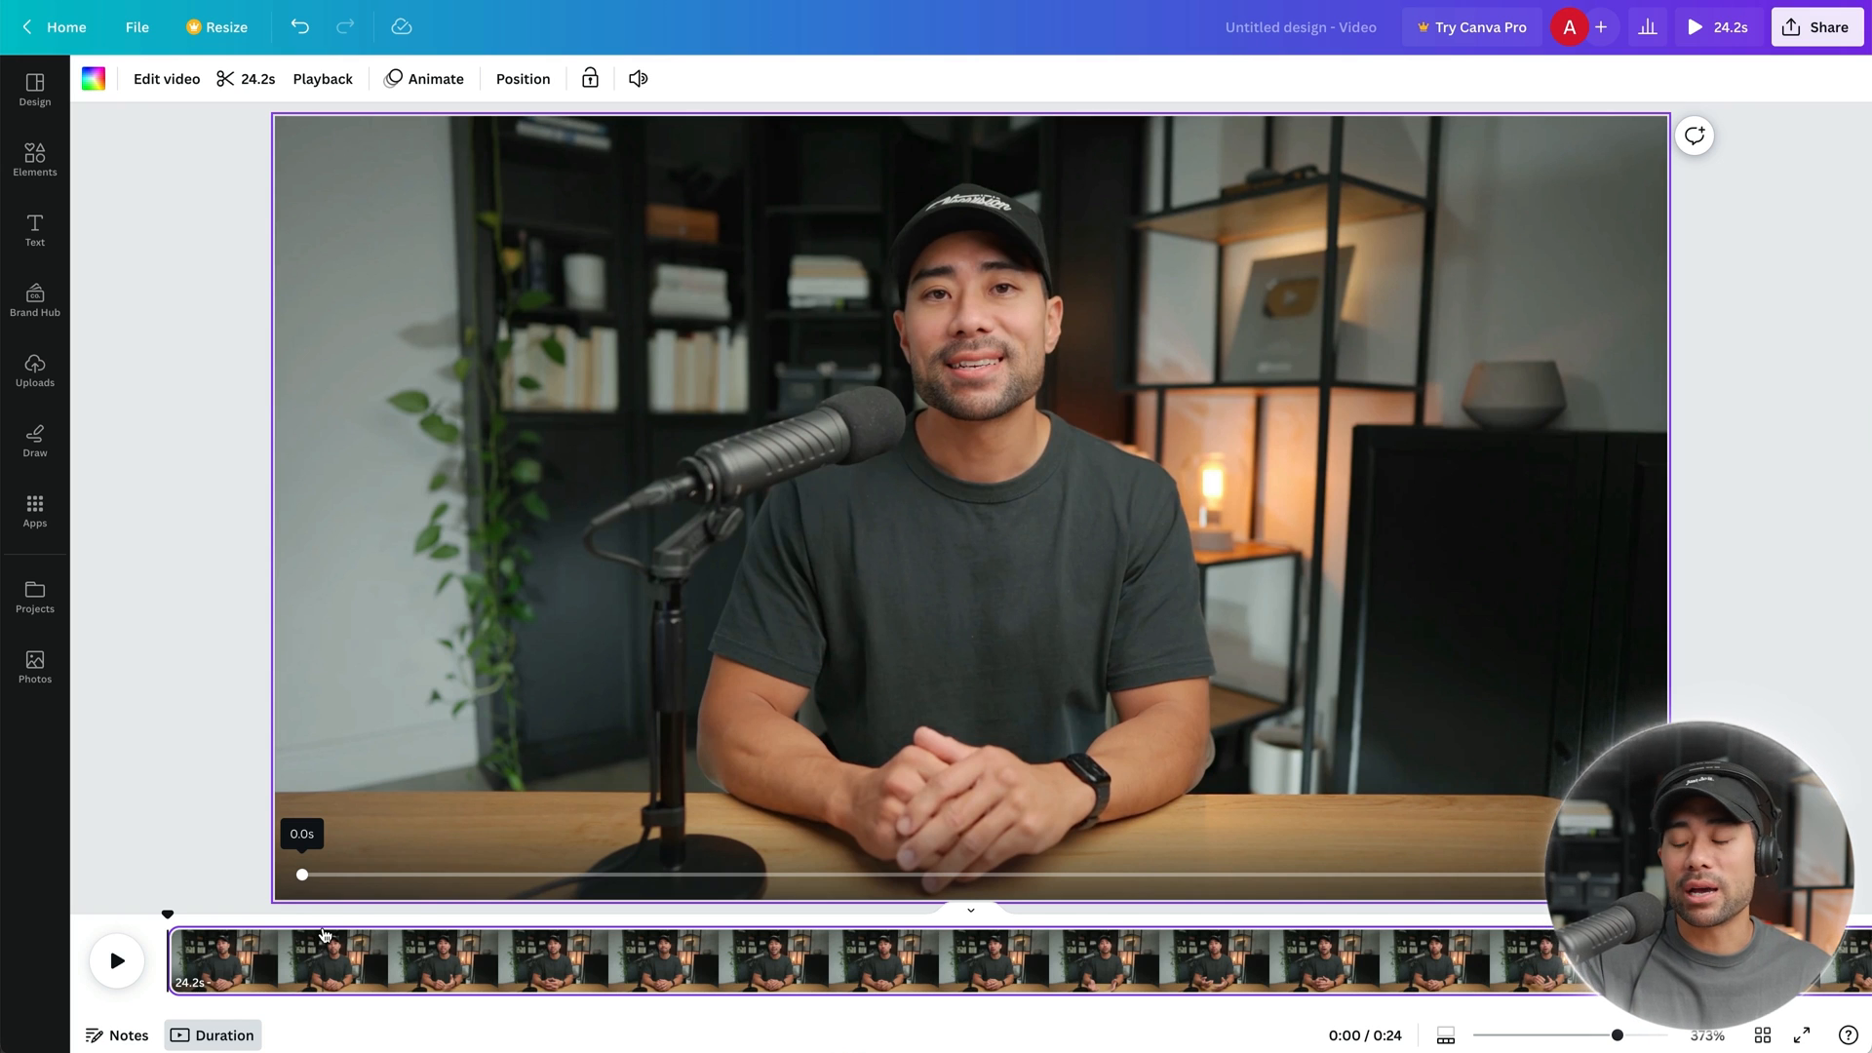
{"action": "left_click", "coordinate": [336, 993]}
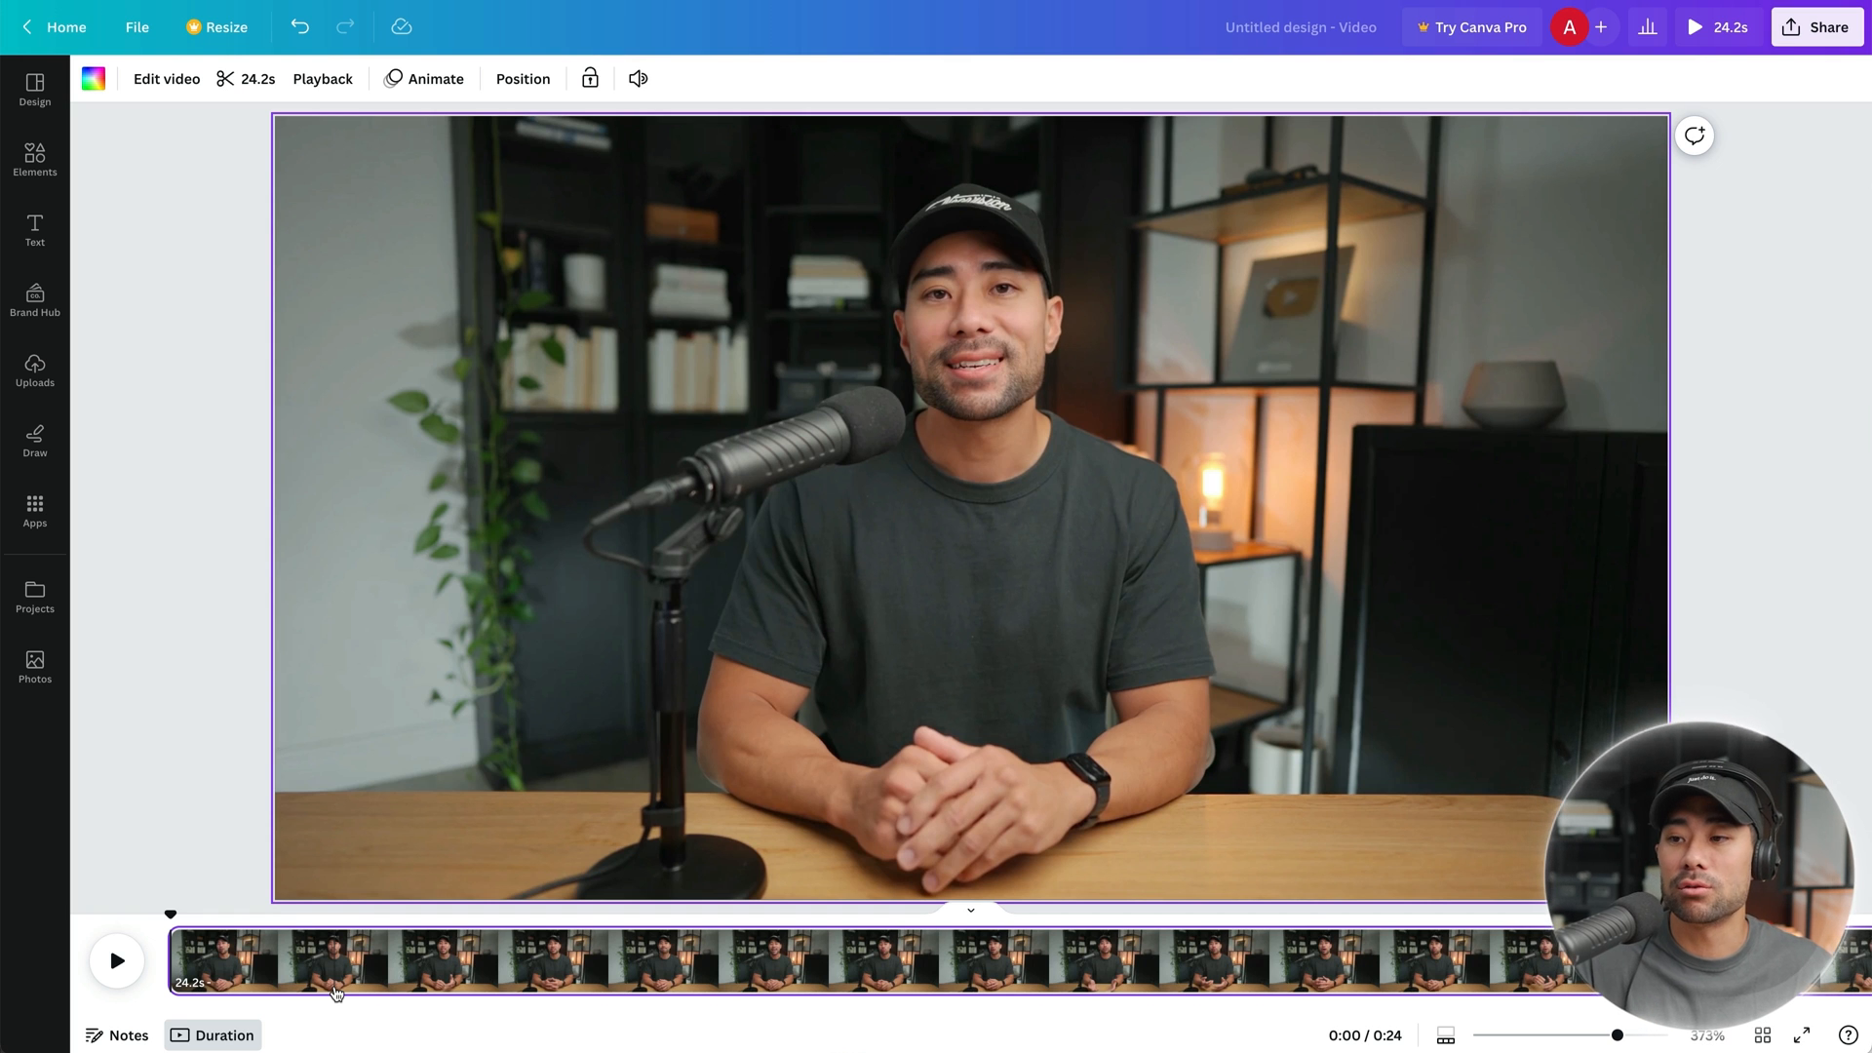
{"action": "key", "text": "space"}
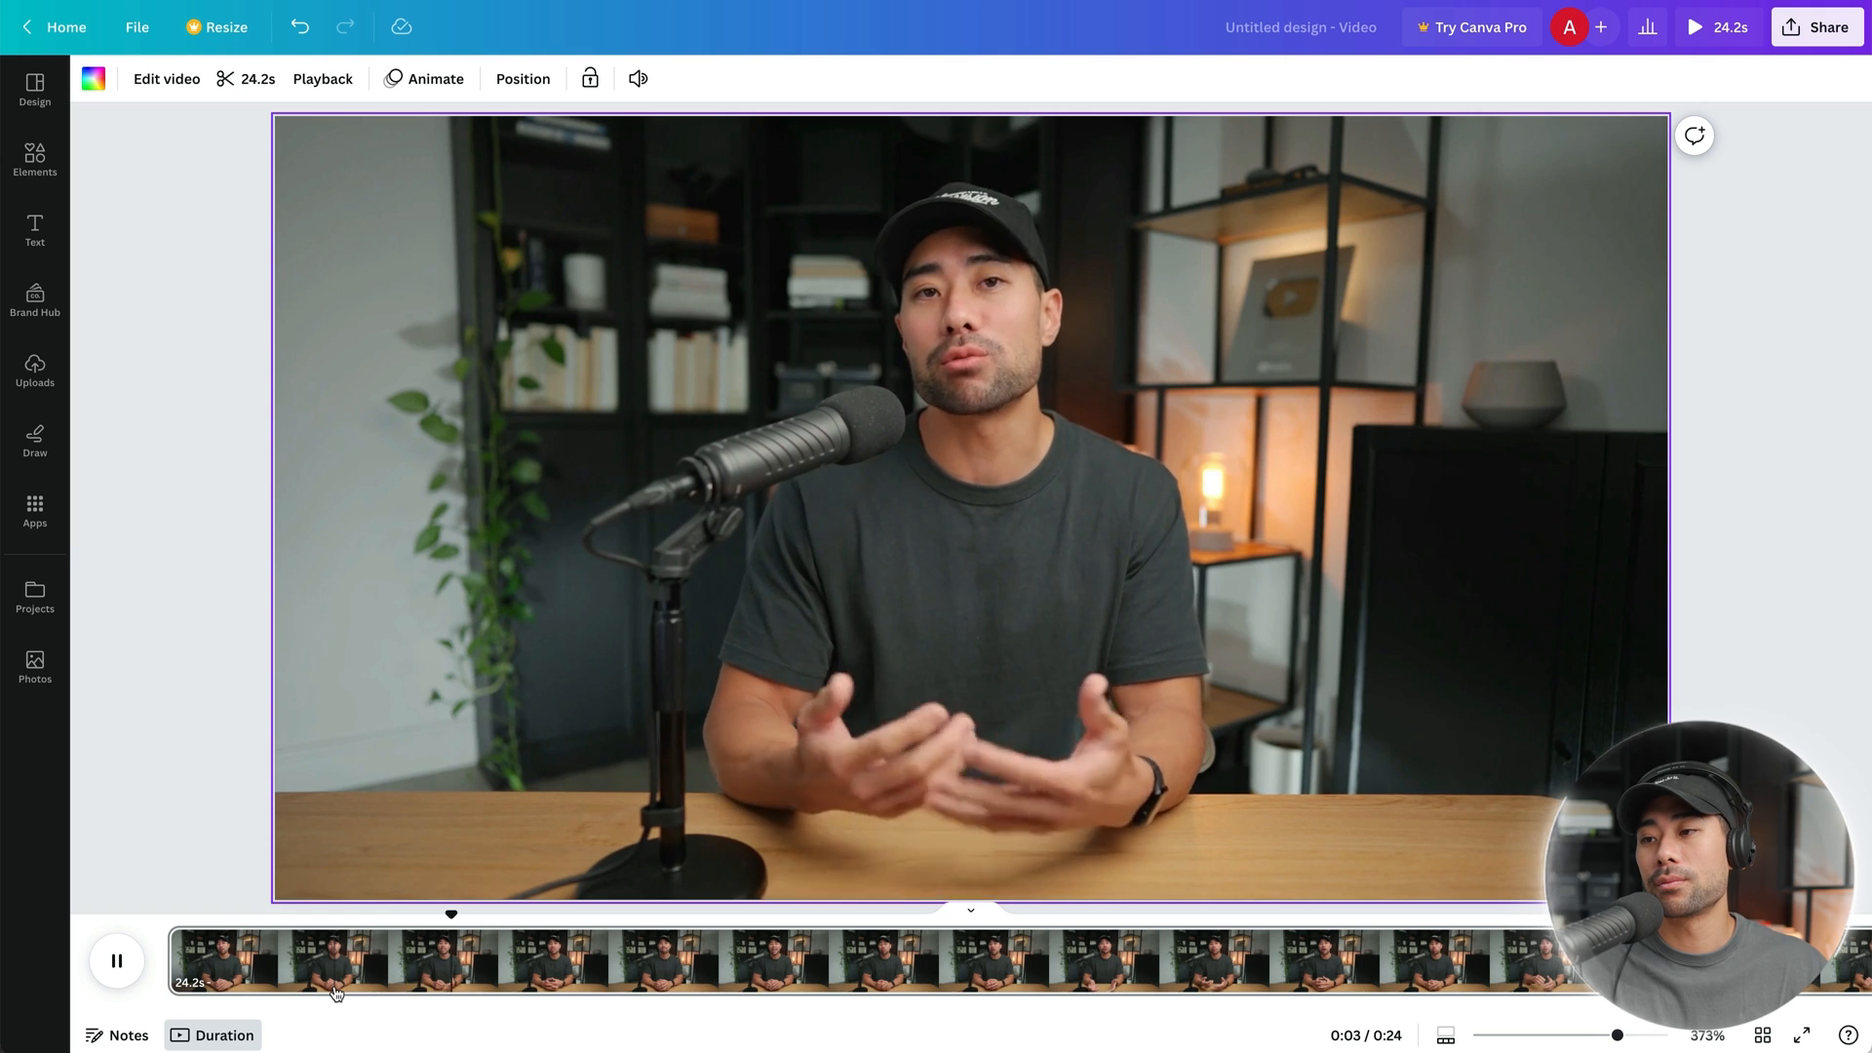
{"action": "key", "text": "space"}
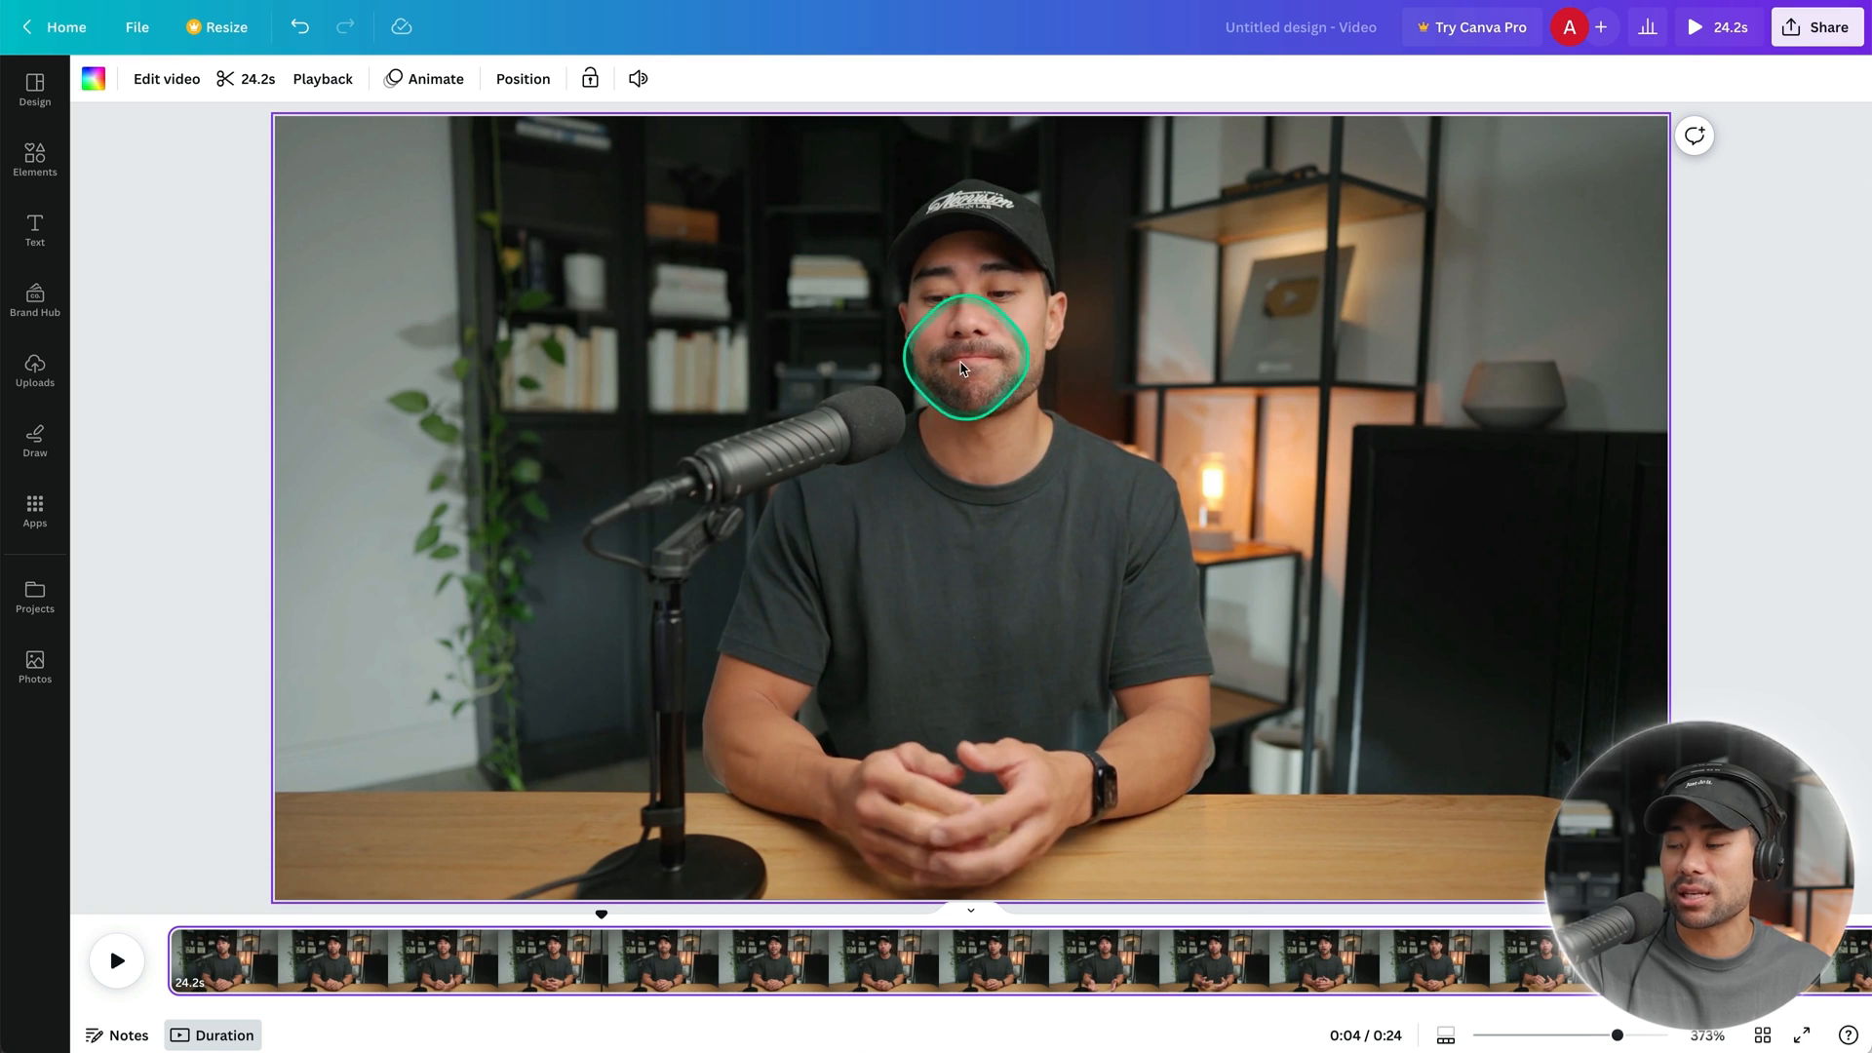
{"action": "left_click_drag", "start_coordinate": [606, 915], "coordinate": [686, 913]}
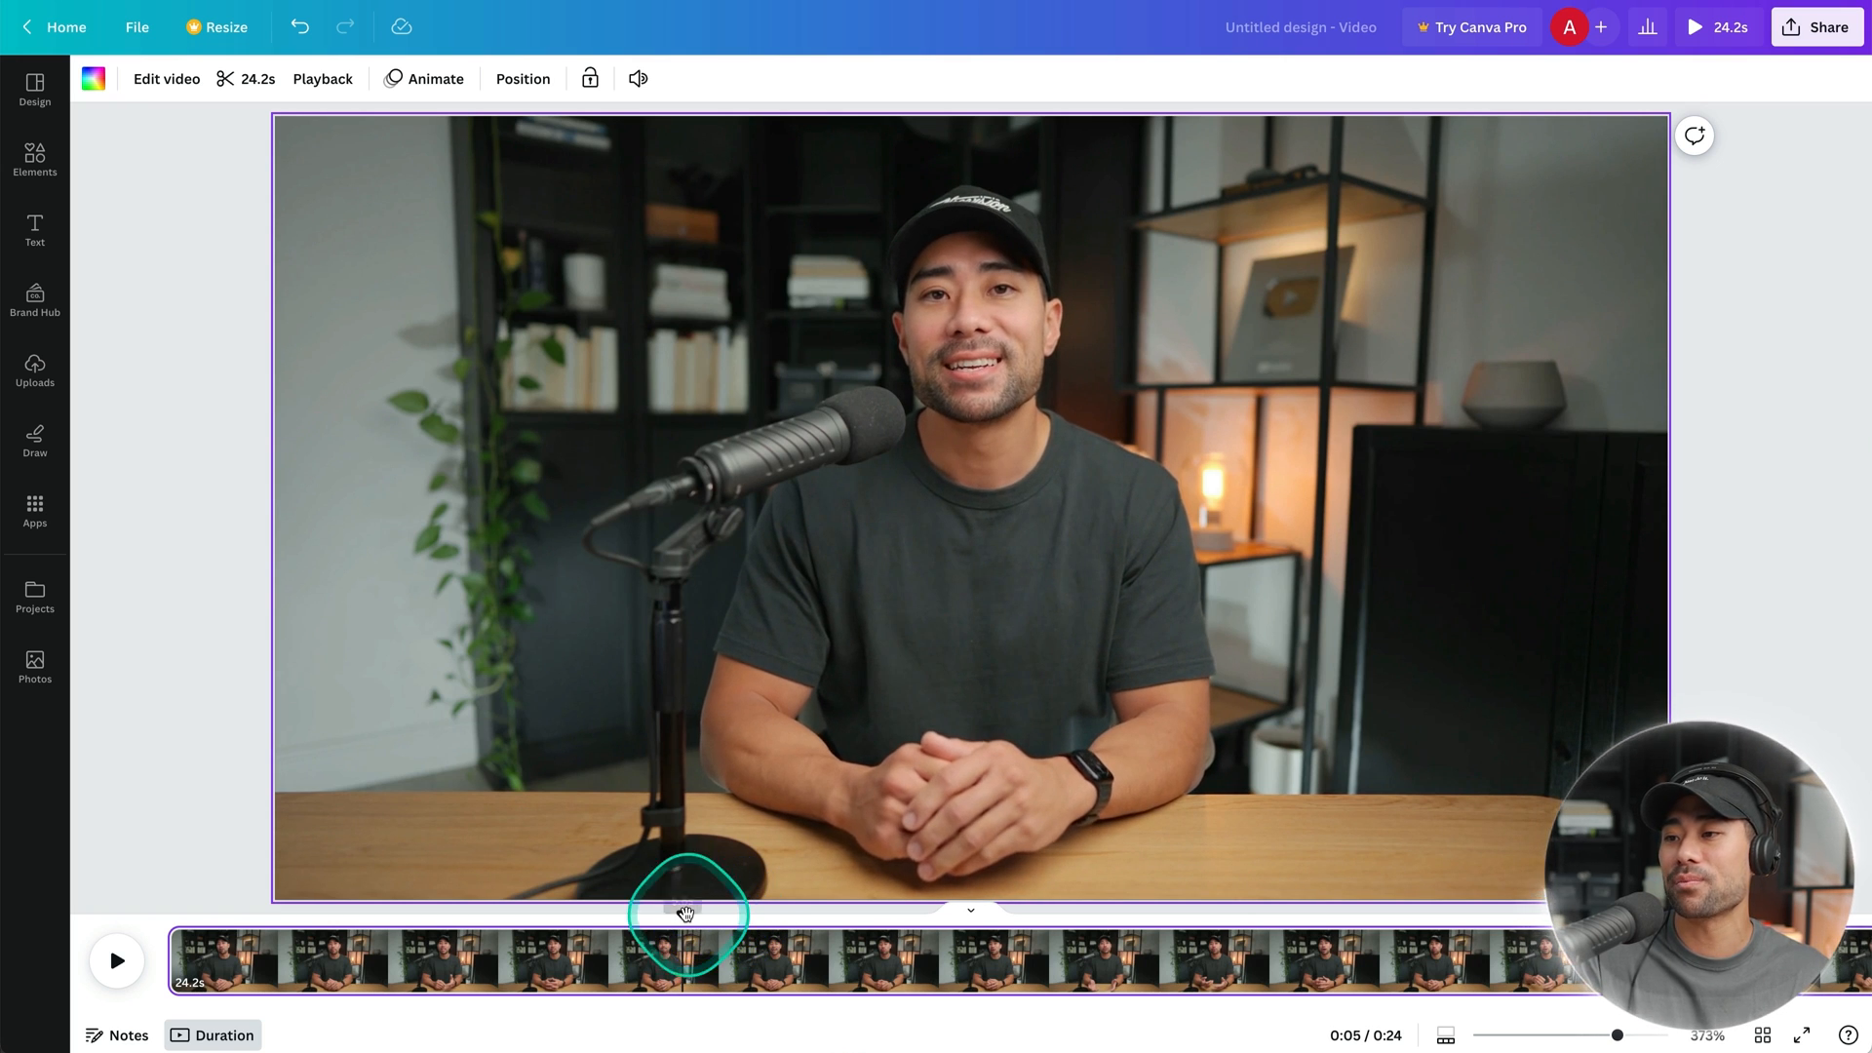
{"action": "right_click", "coordinate": [681, 963]}
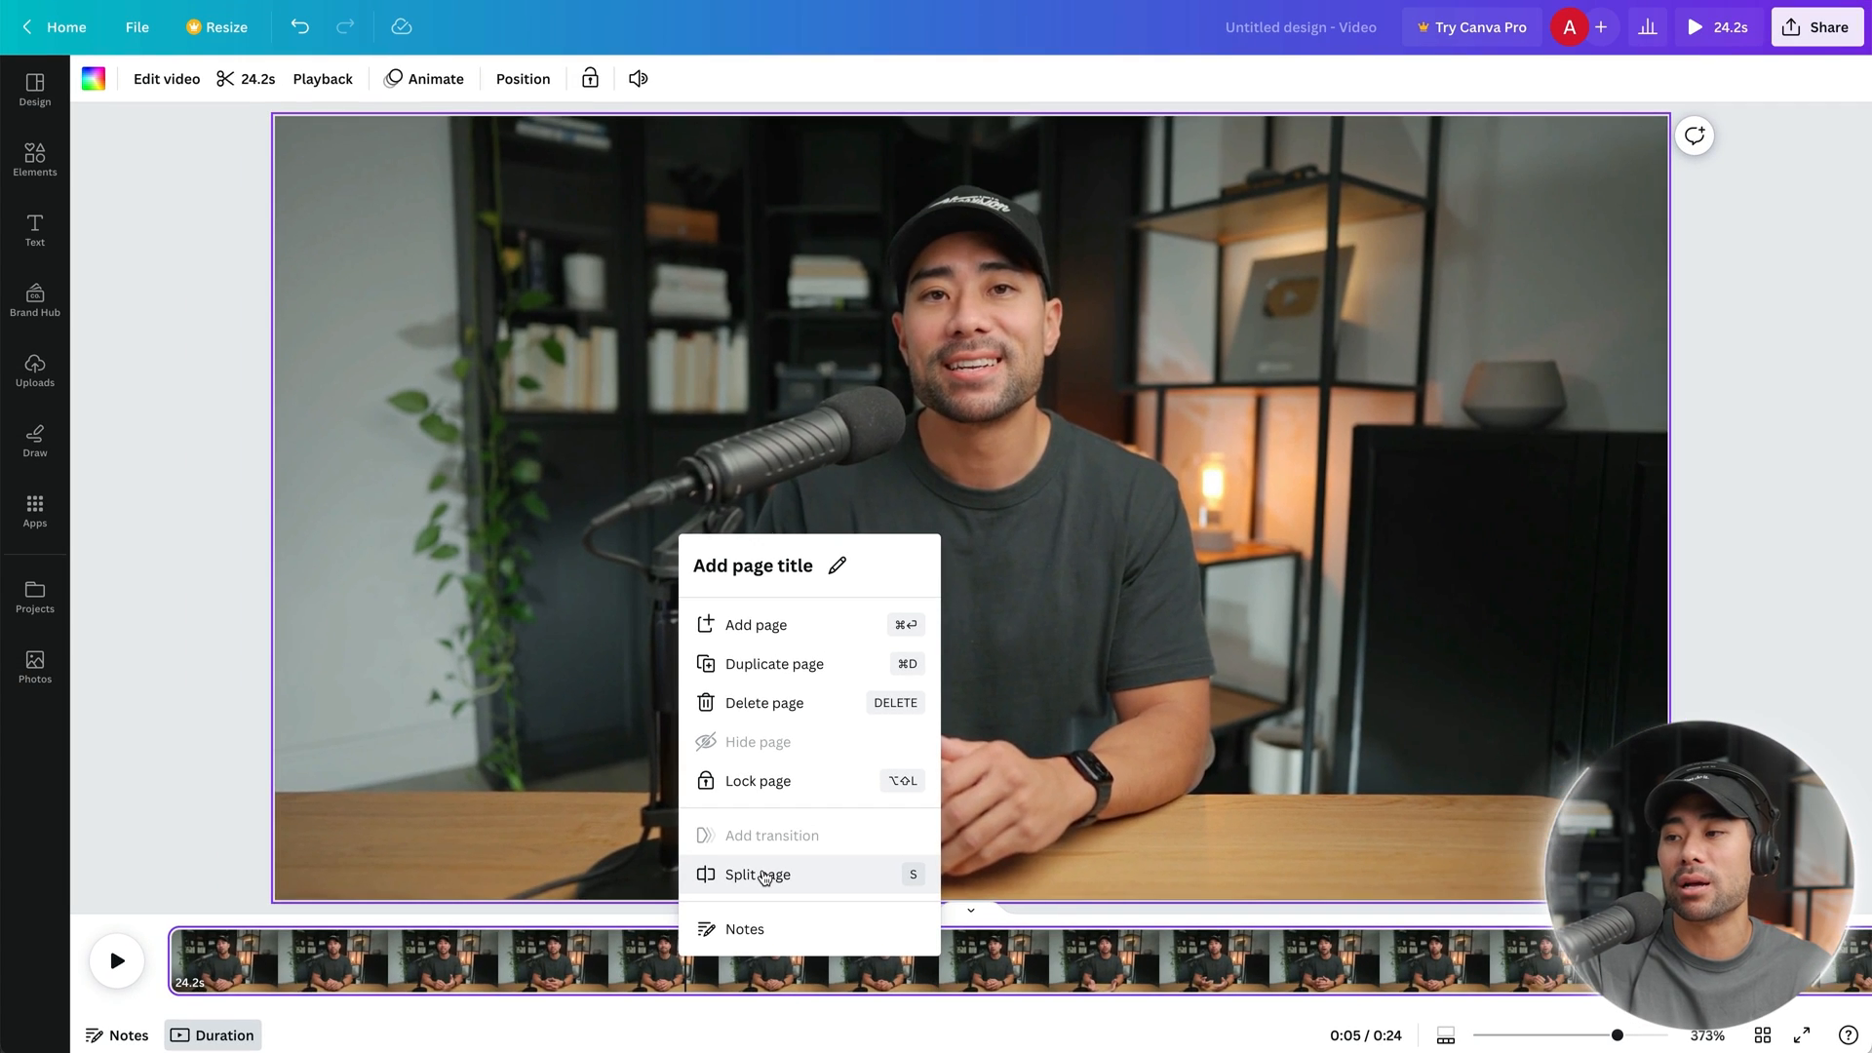
{"action": "left_click", "coordinate": [764, 875]}
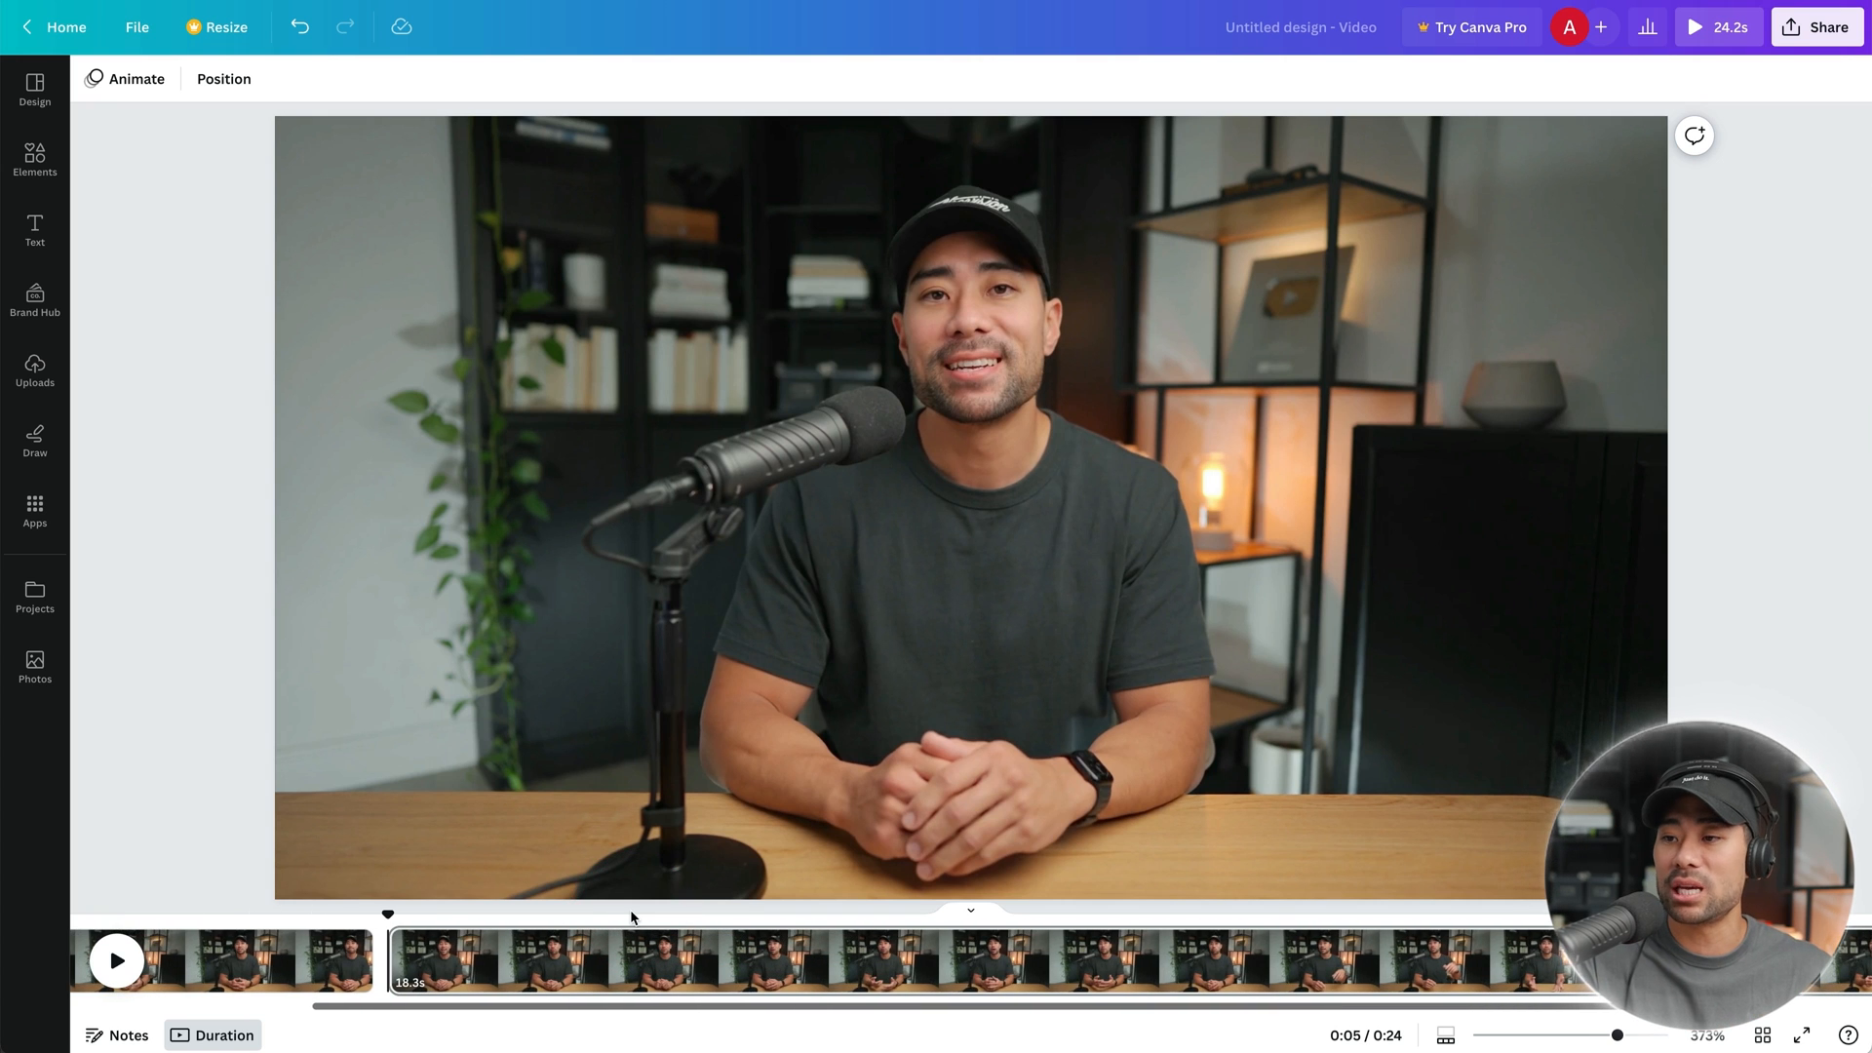
Compare the two segments on the timeline and delete the first one, containing the initial take.
{"action": "scroll", "coordinate": [419, 955], "scroll_direction": "left", "scroll_amount": 3}
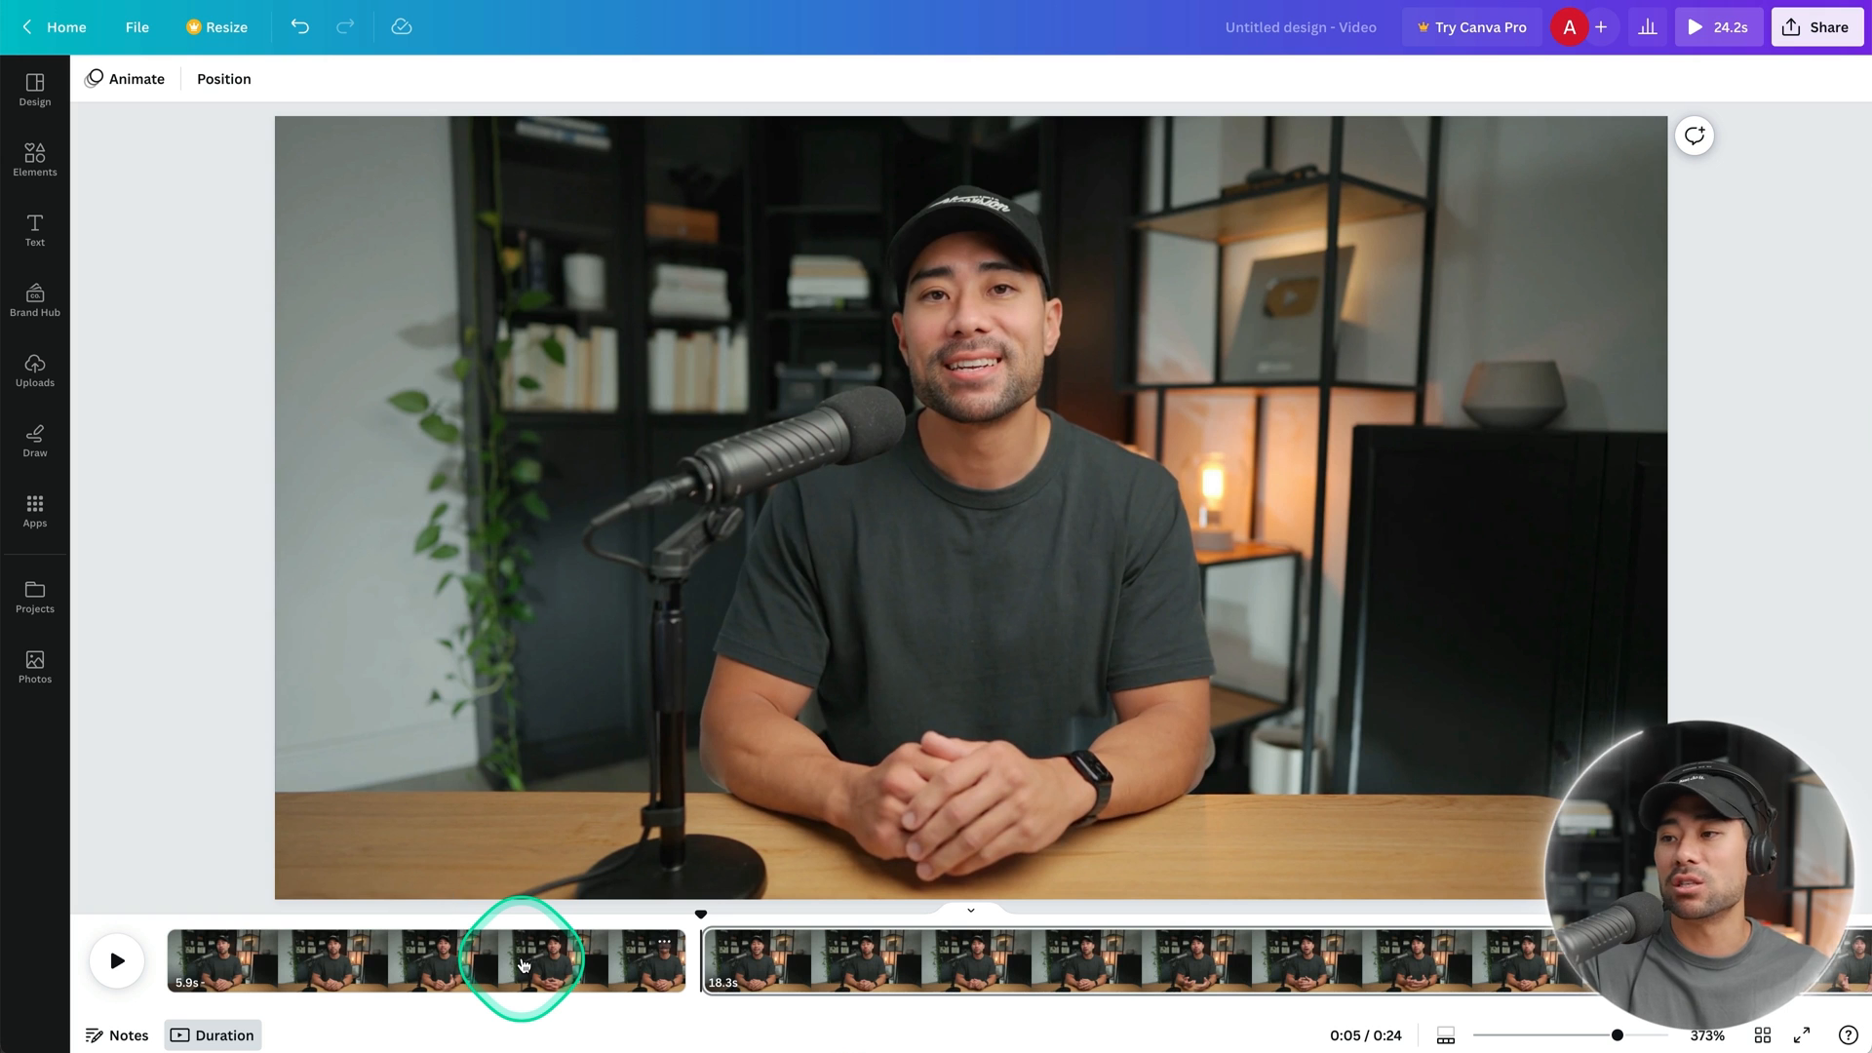
{"action": "left_click", "coordinate": [579, 955]}
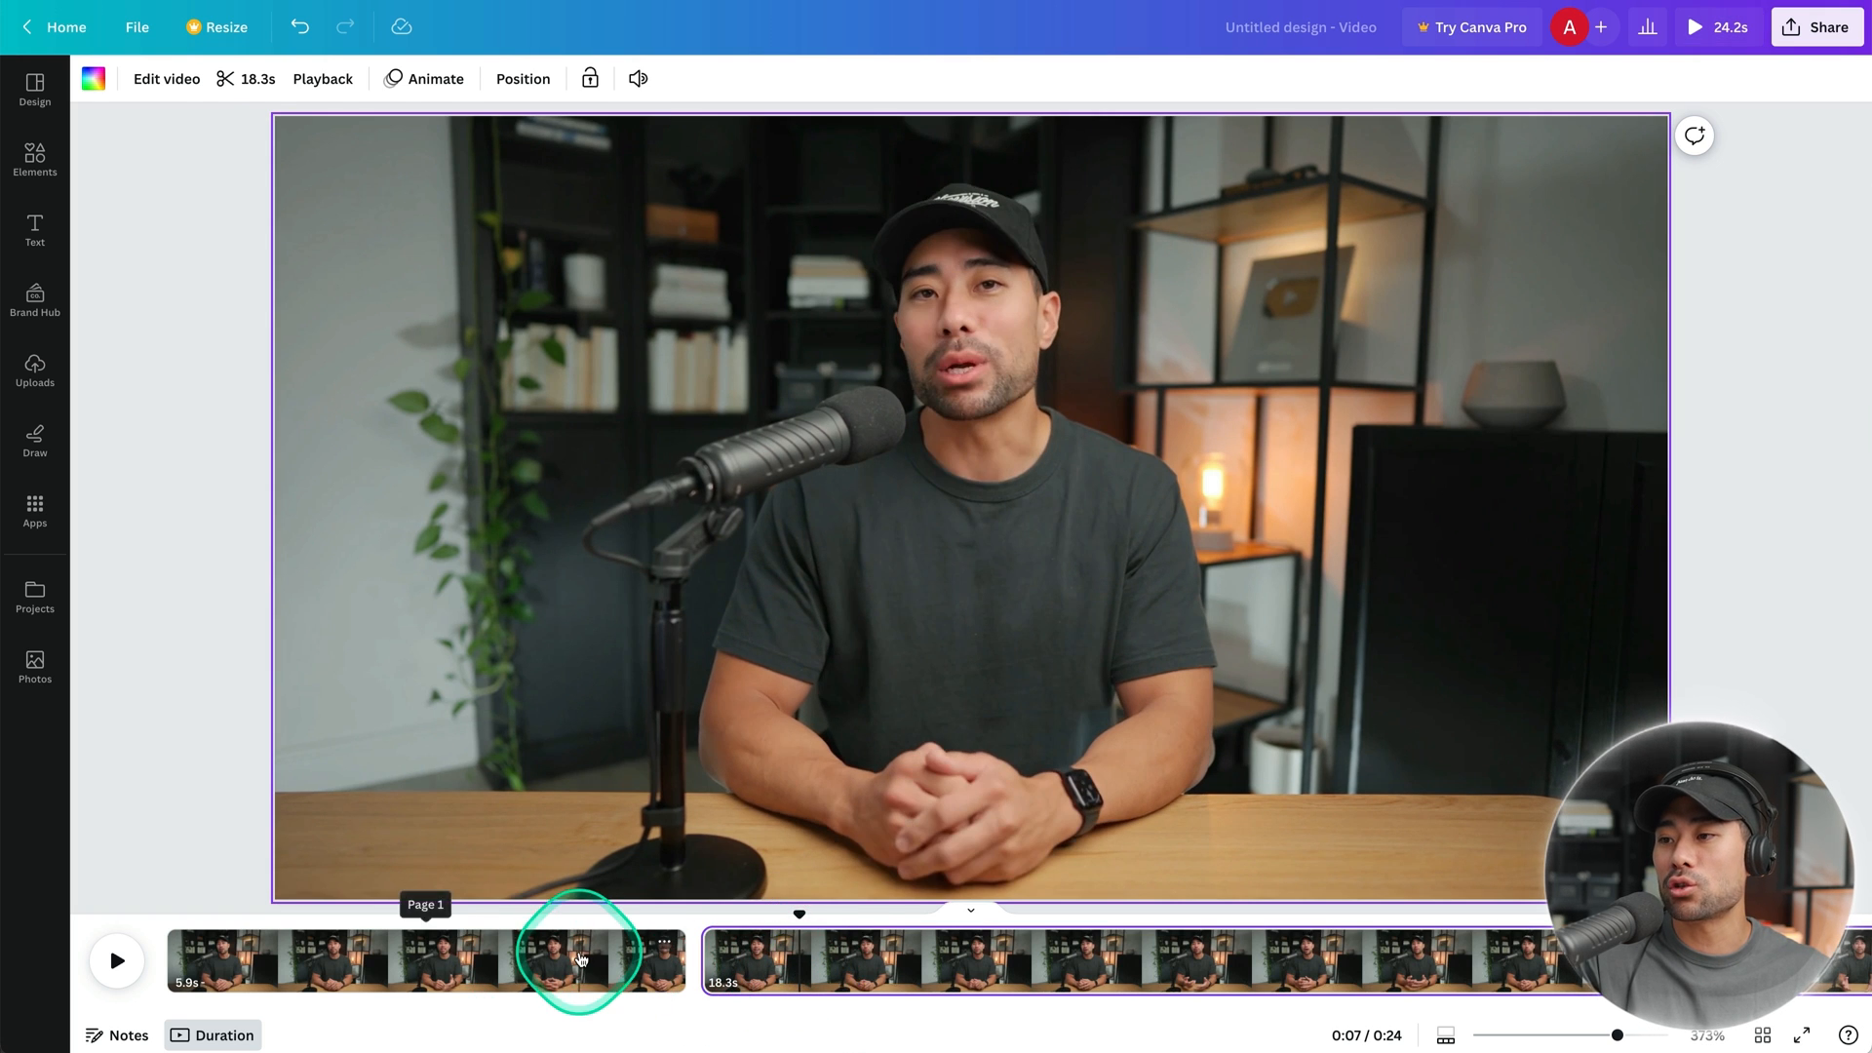
{"action": "left_click", "coordinate": [808, 965]}
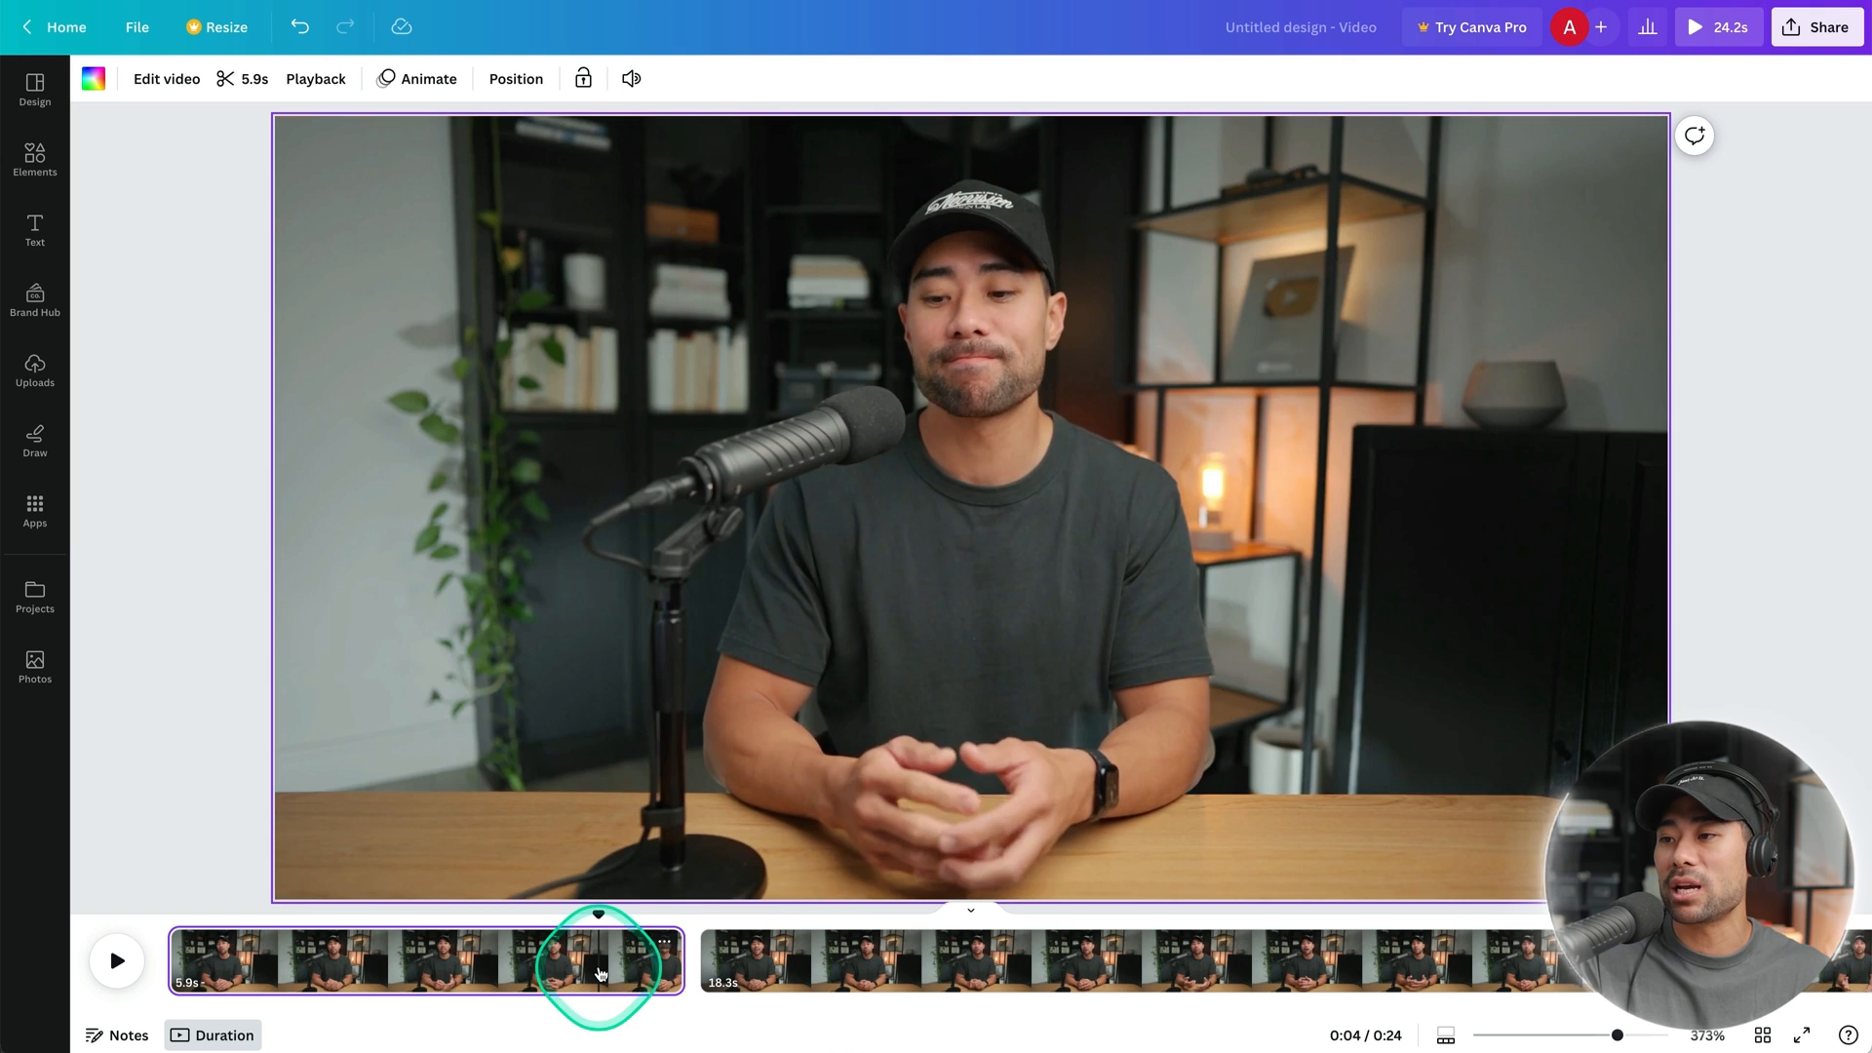
{"action": "left_click", "coordinate": [827, 958]}
{"action": "left_click", "coordinate": [1041, 958]}
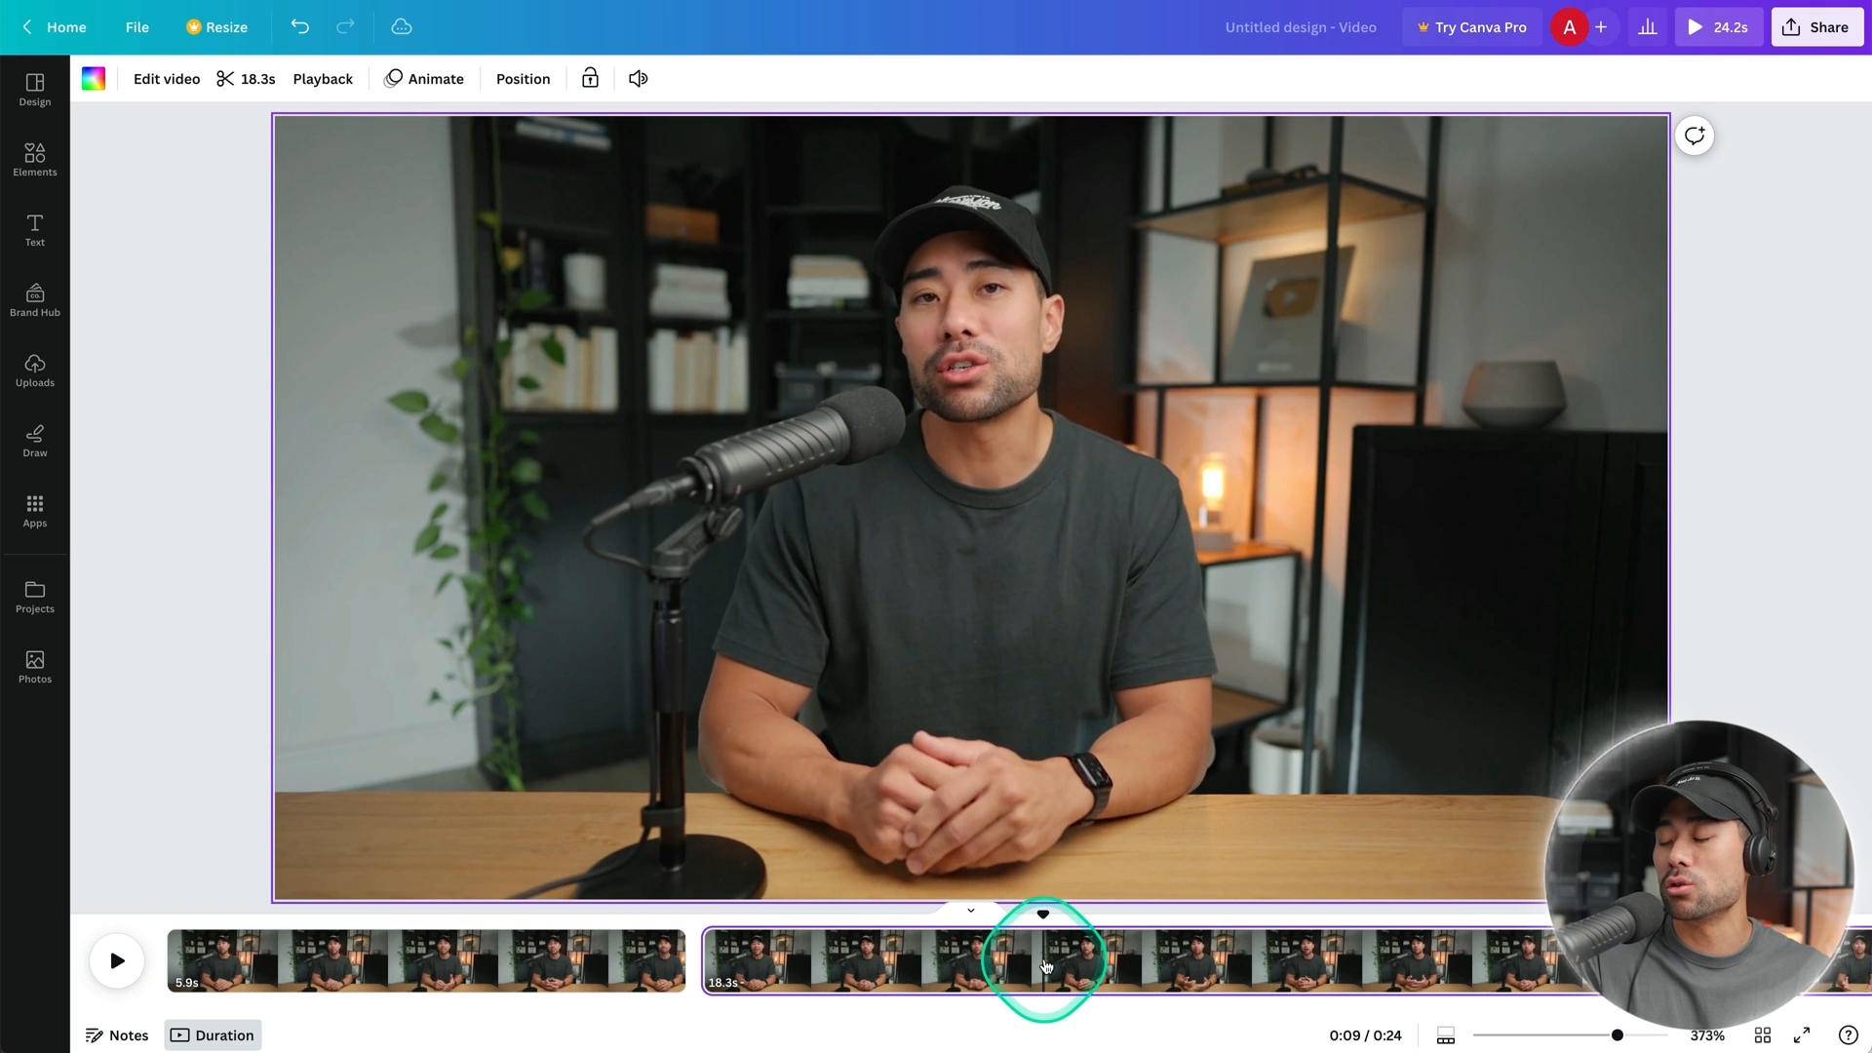
{"action": "left_click", "coordinate": [604, 978]}
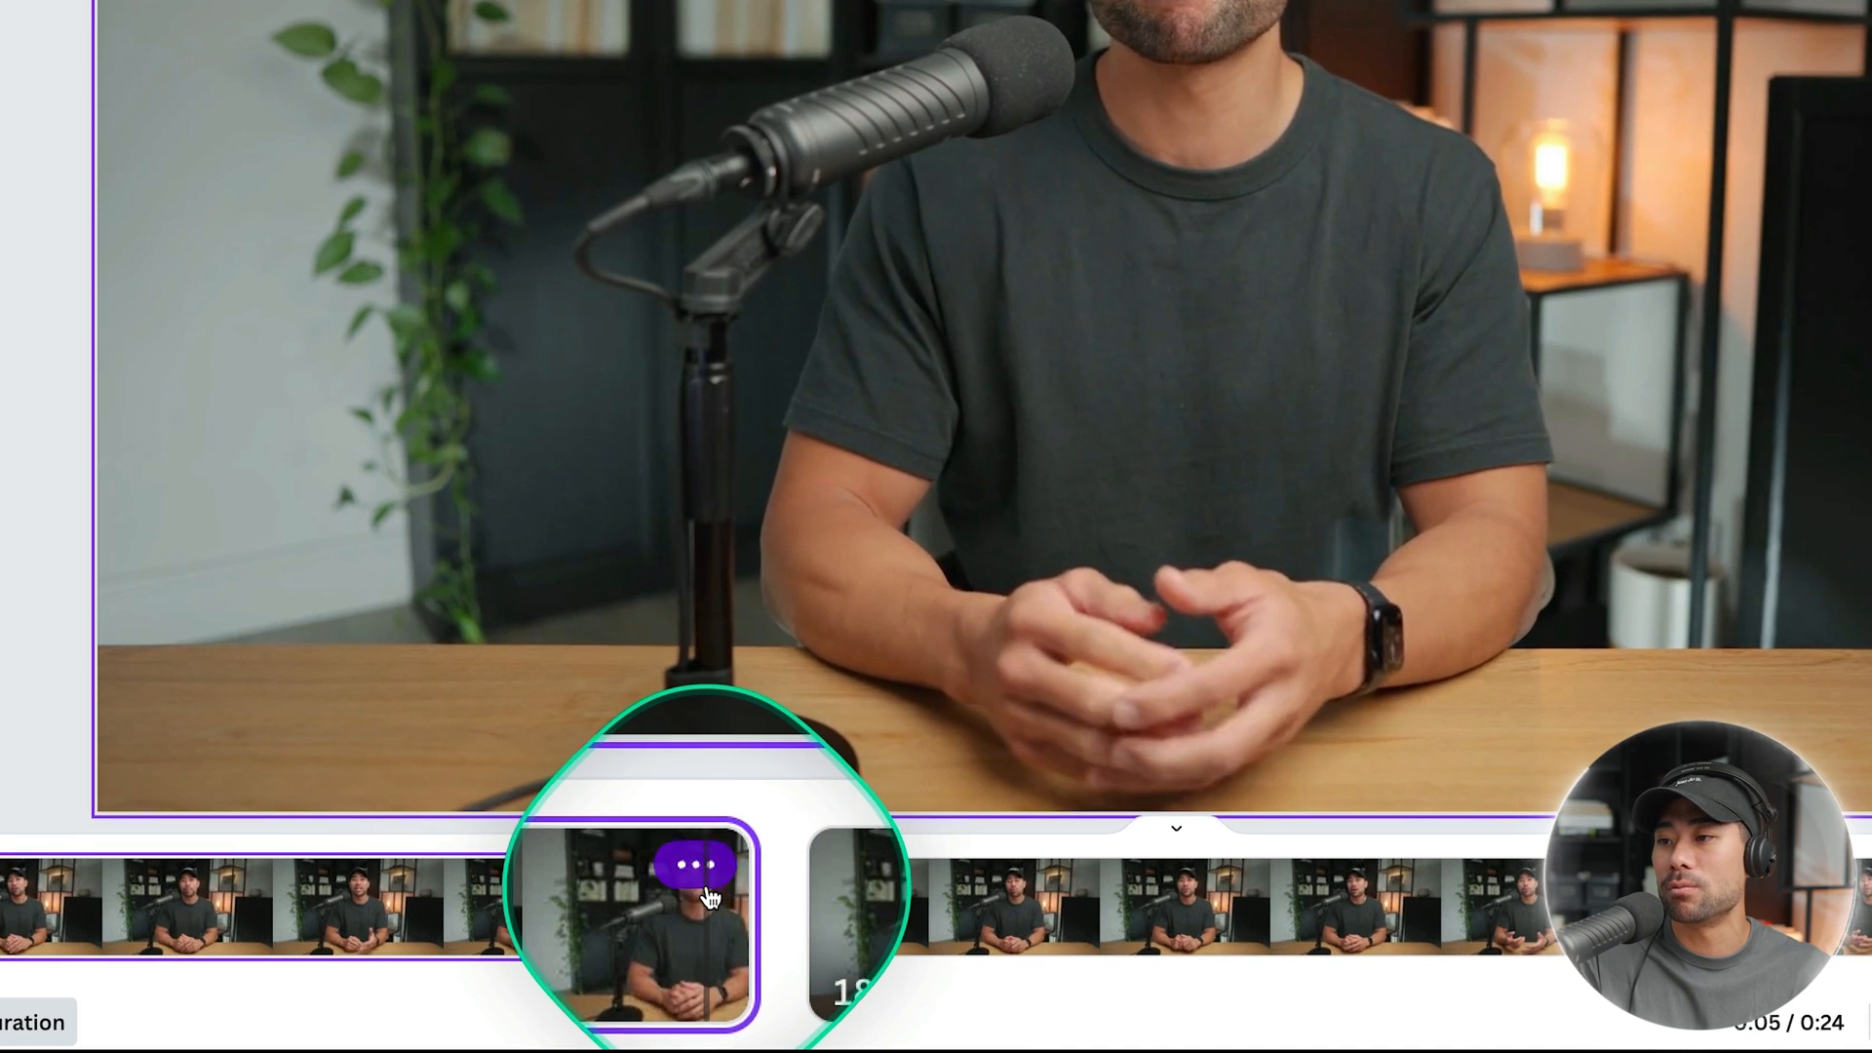
{"action": "left_click", "coordinate": [700, 880]}
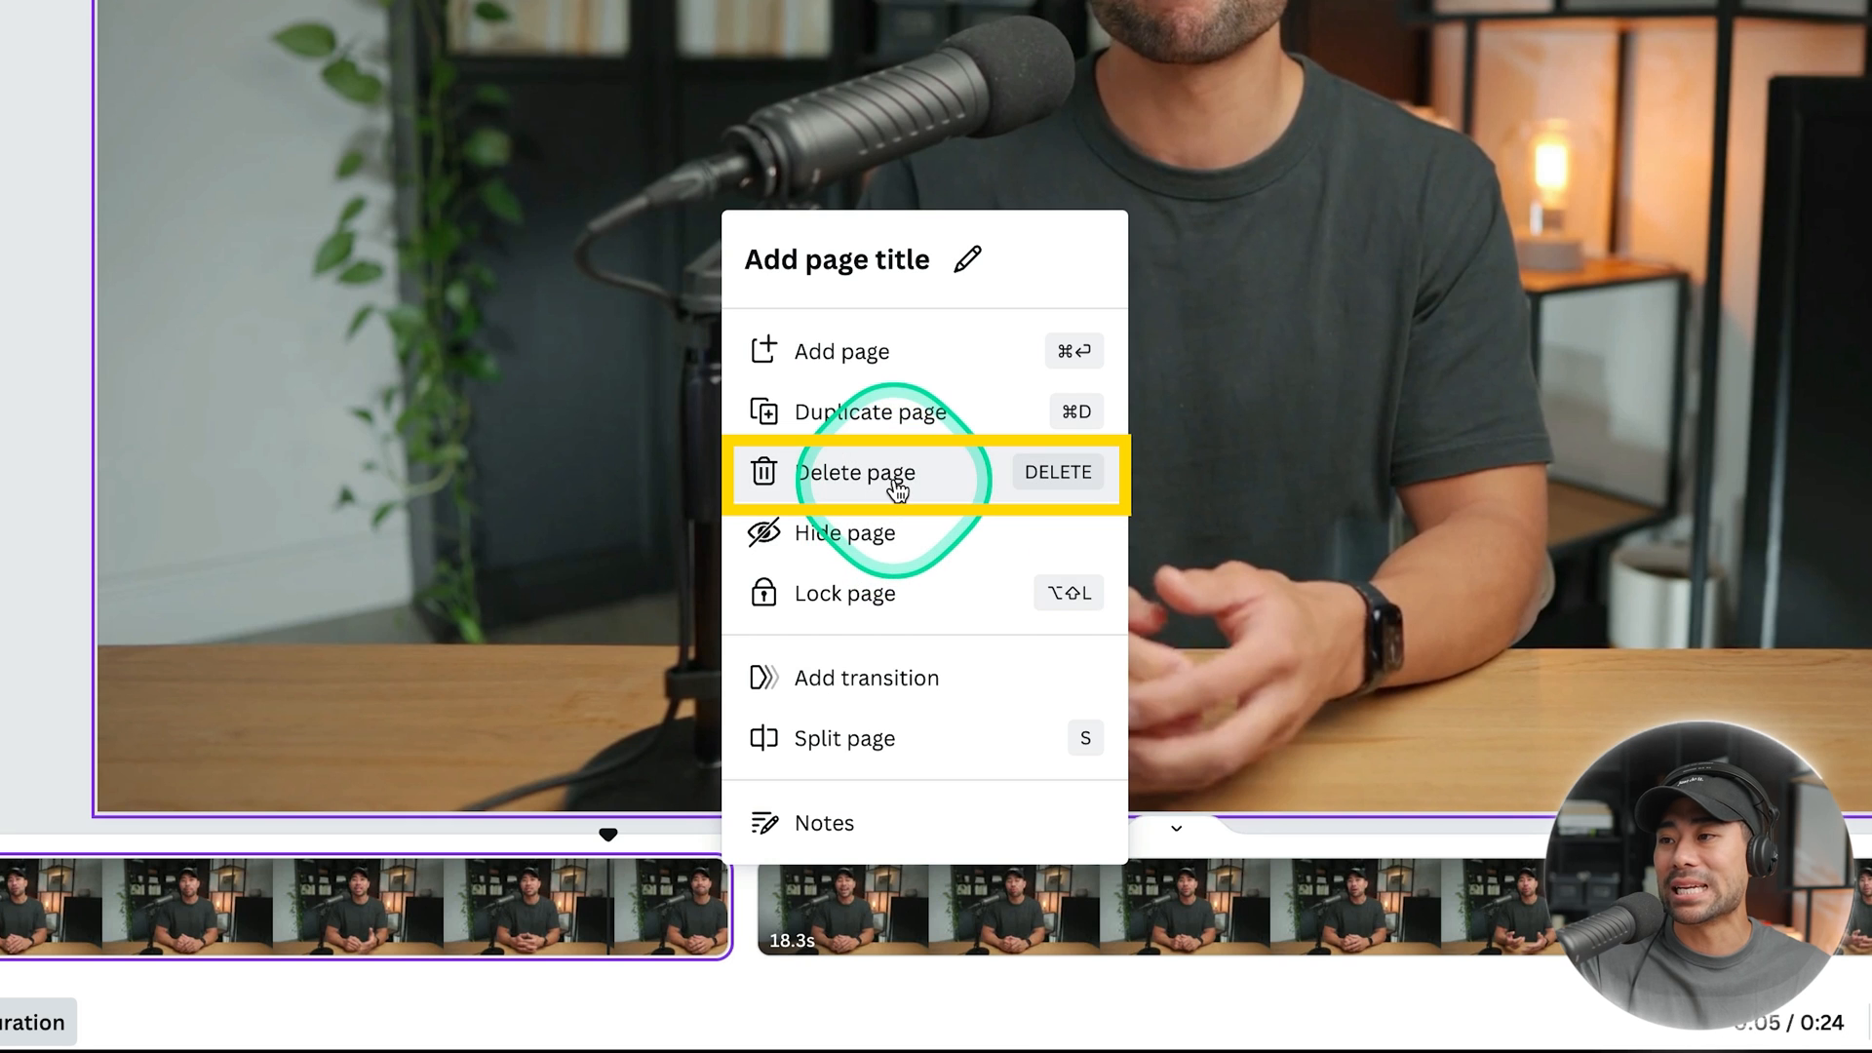
{"action": "left_click", "coordinate": [544, 904]}
{"action": "key", "text": "Delete"}
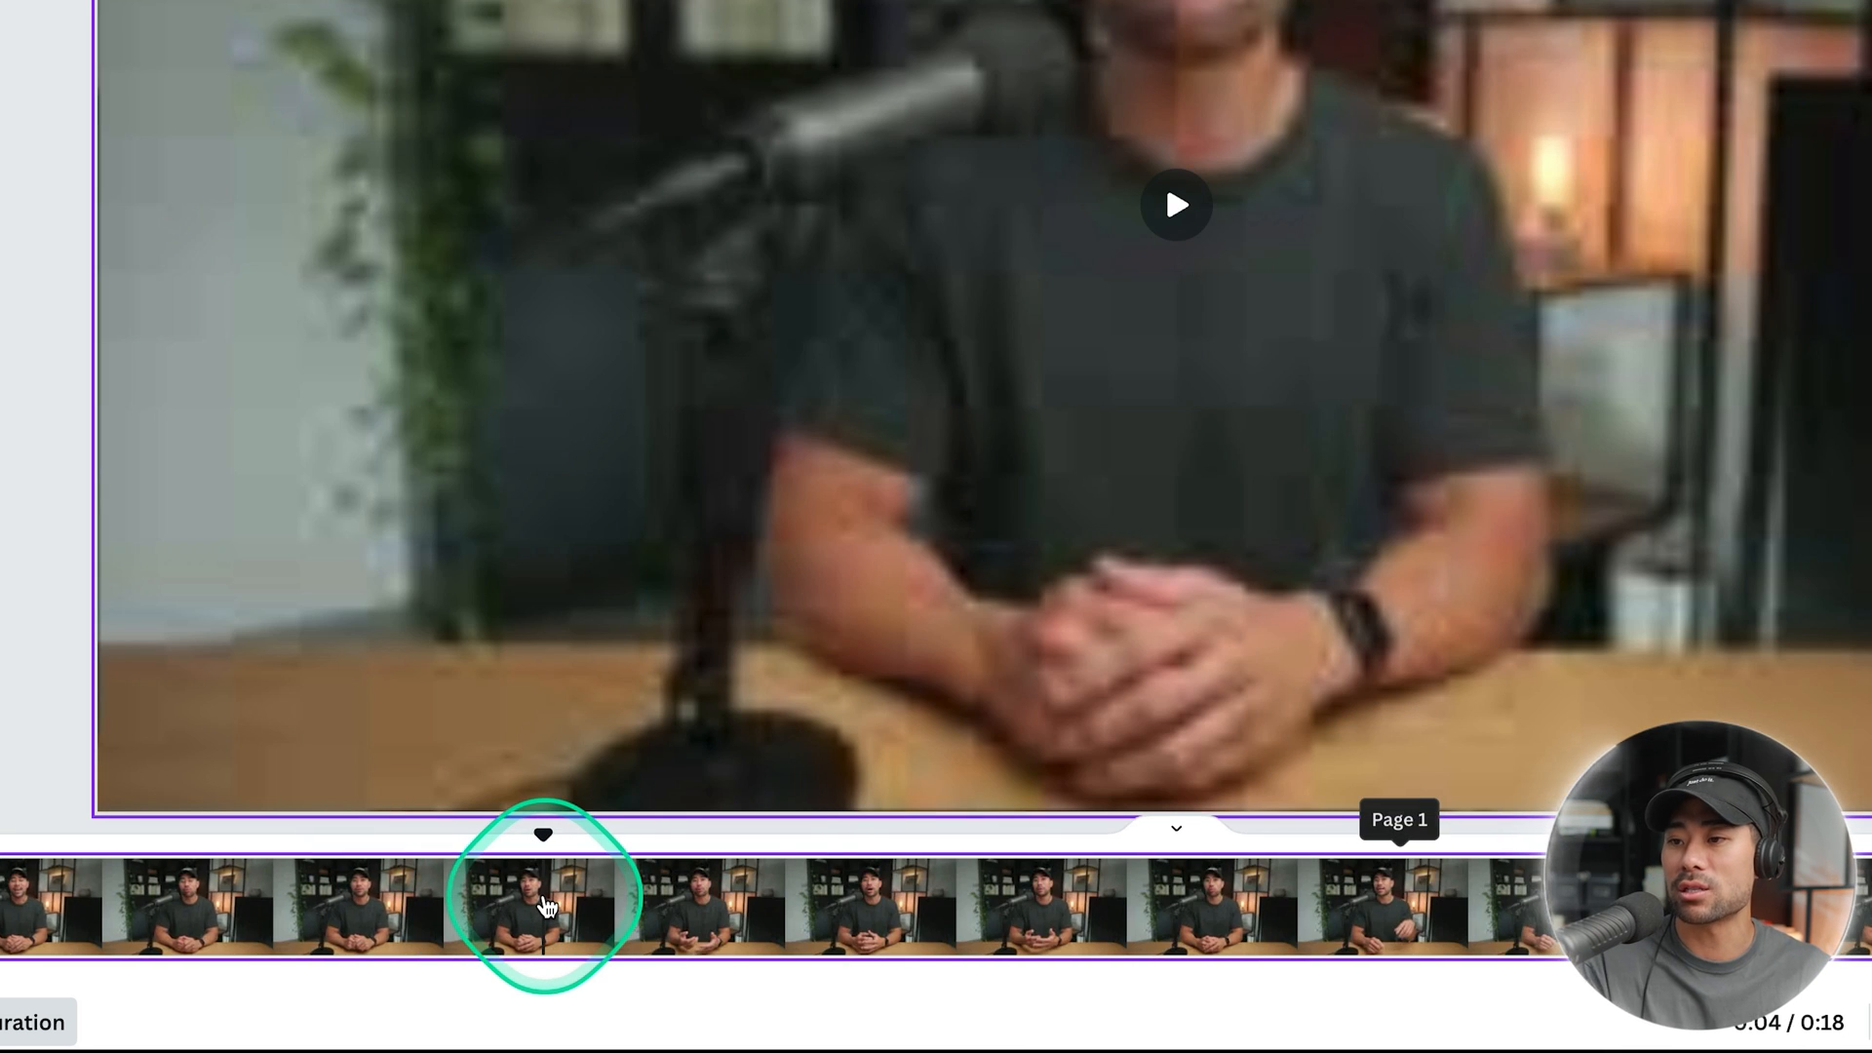
Play the remaining clip from 0:00 to about 0:02.
{"action": "left_click_drag", "start_coordinate": [543, 836], "coordinate": [138, 933]}
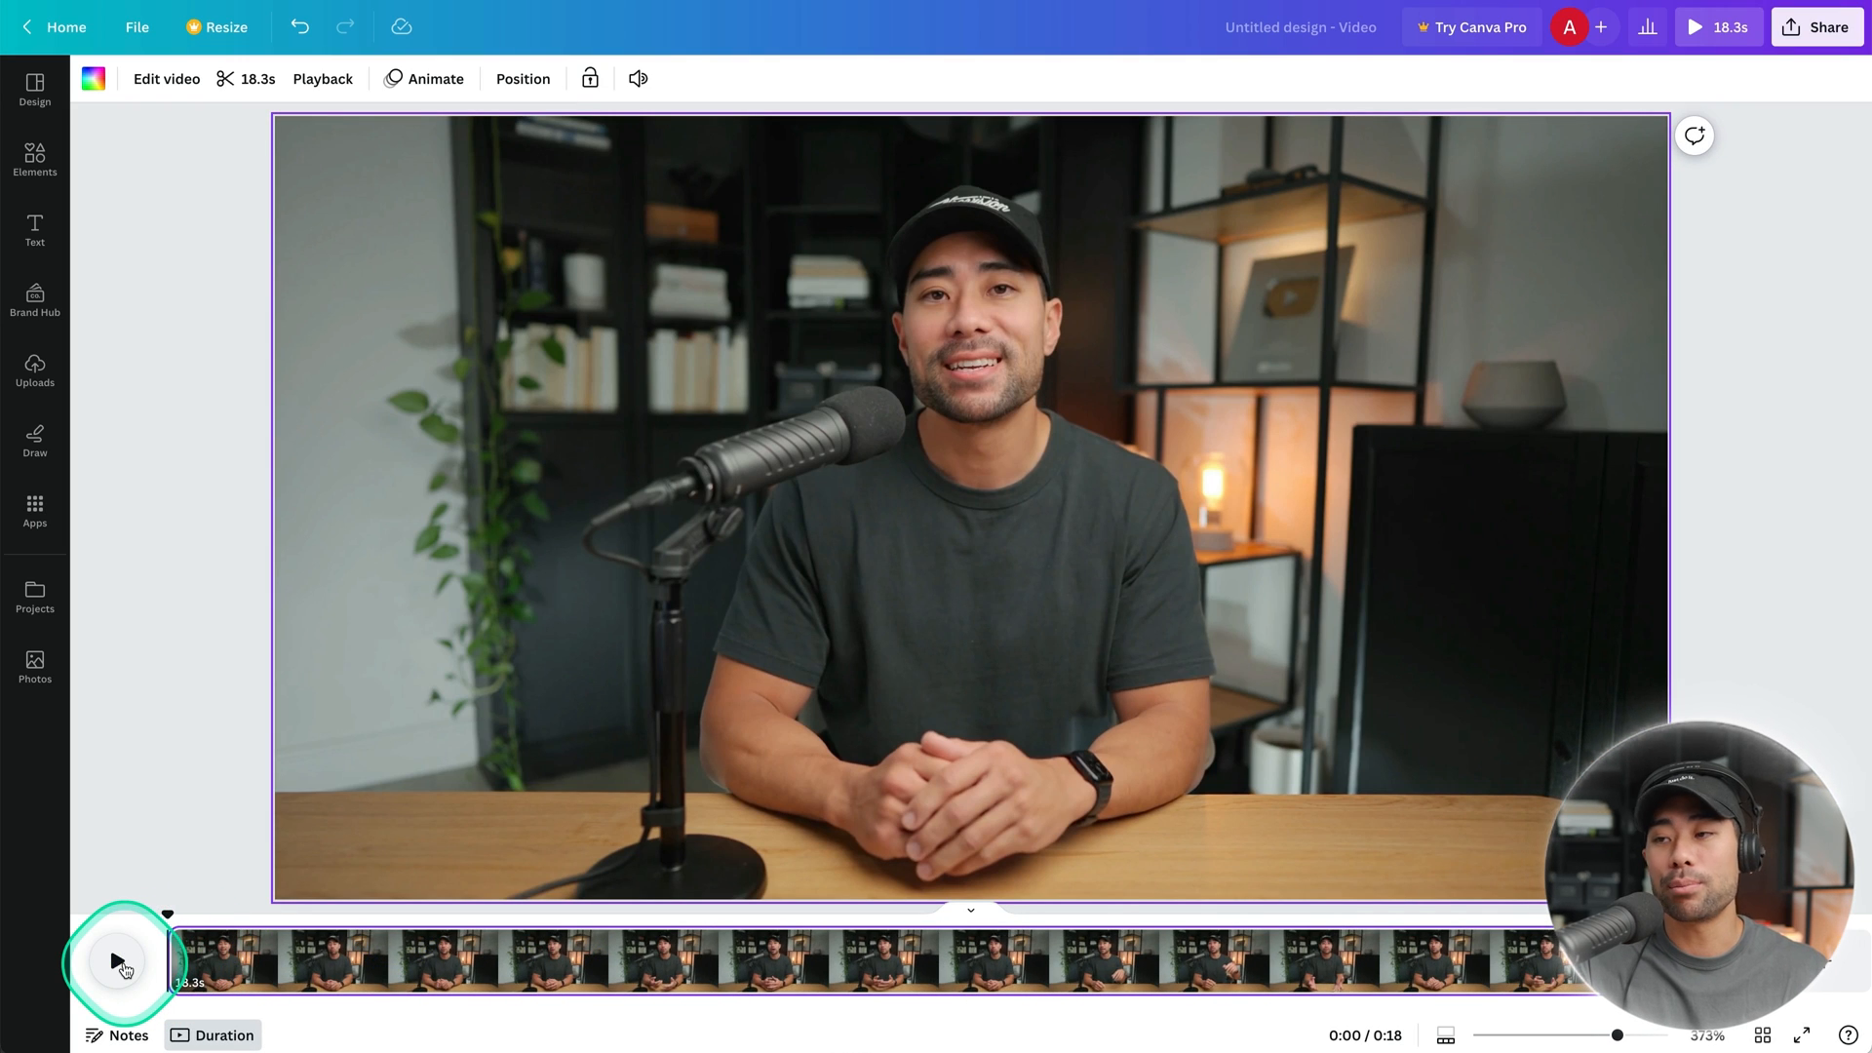
{"action": "left_click", "coordinate": [116, 965]}
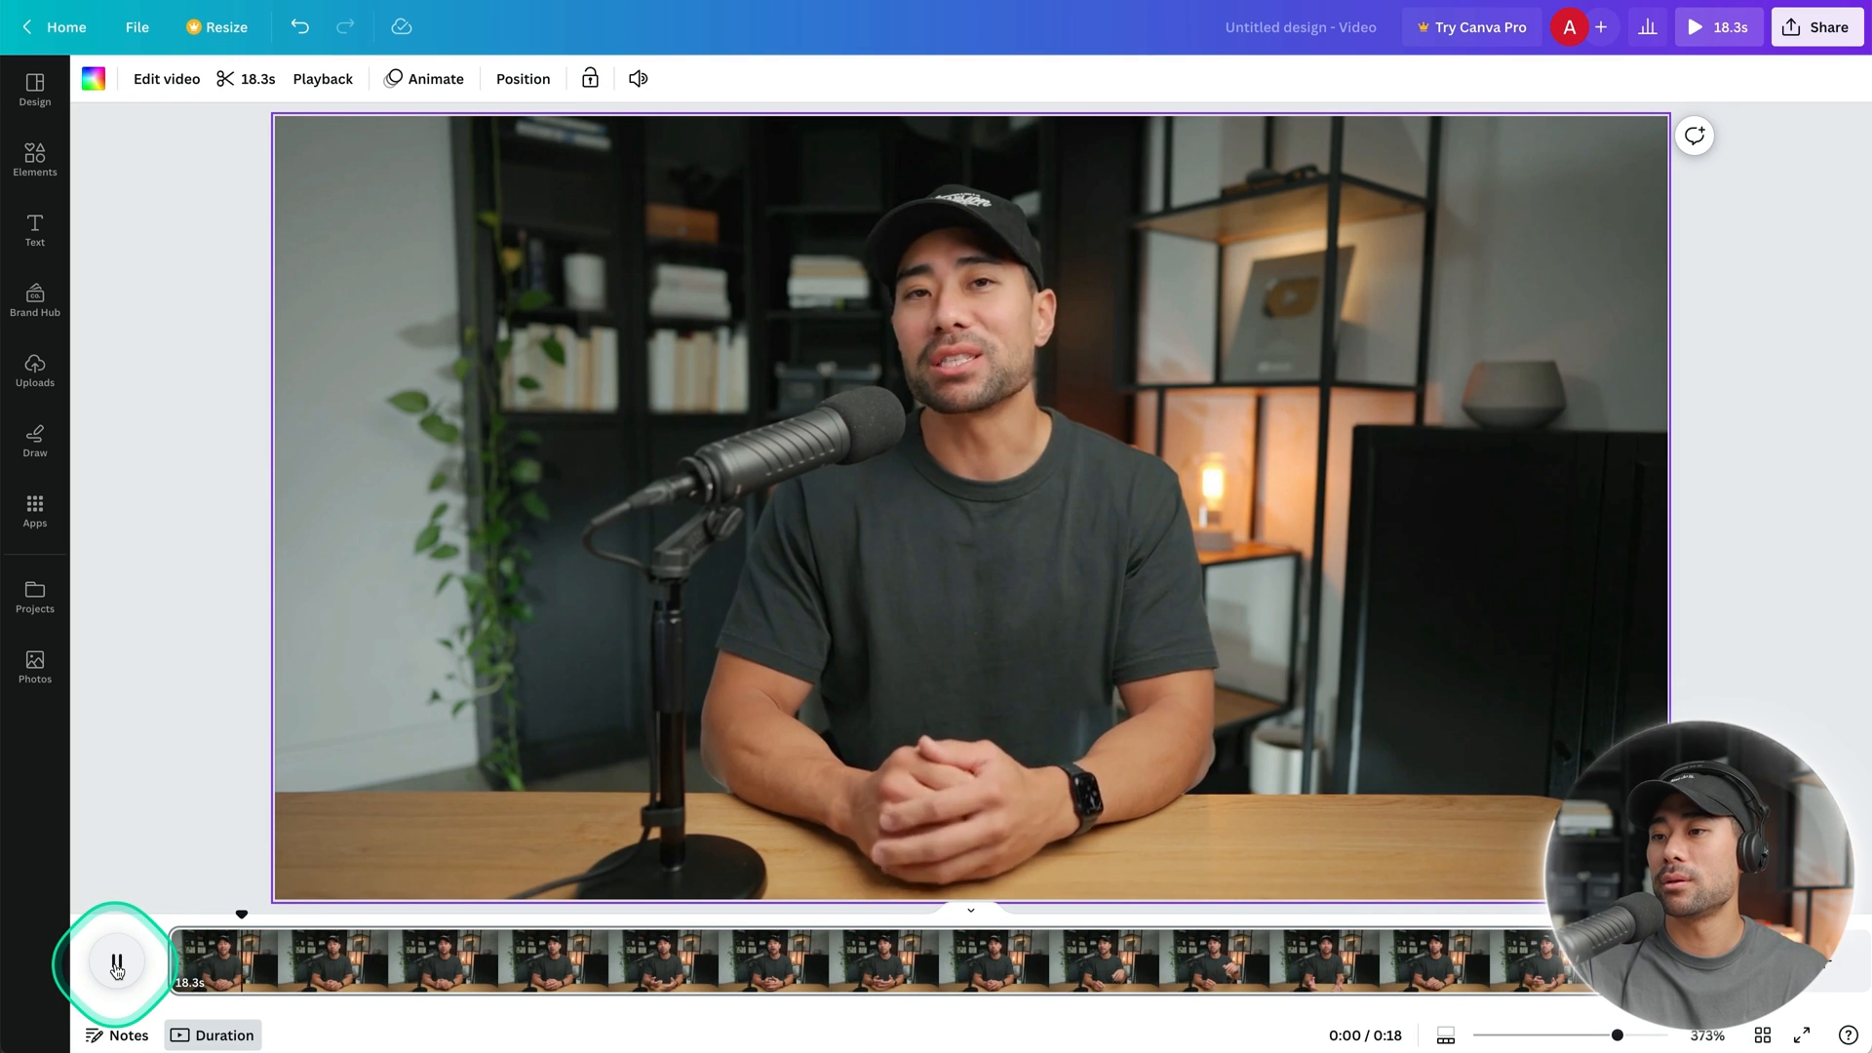
{"action": "left_click", "coordinate": [116, 965]}
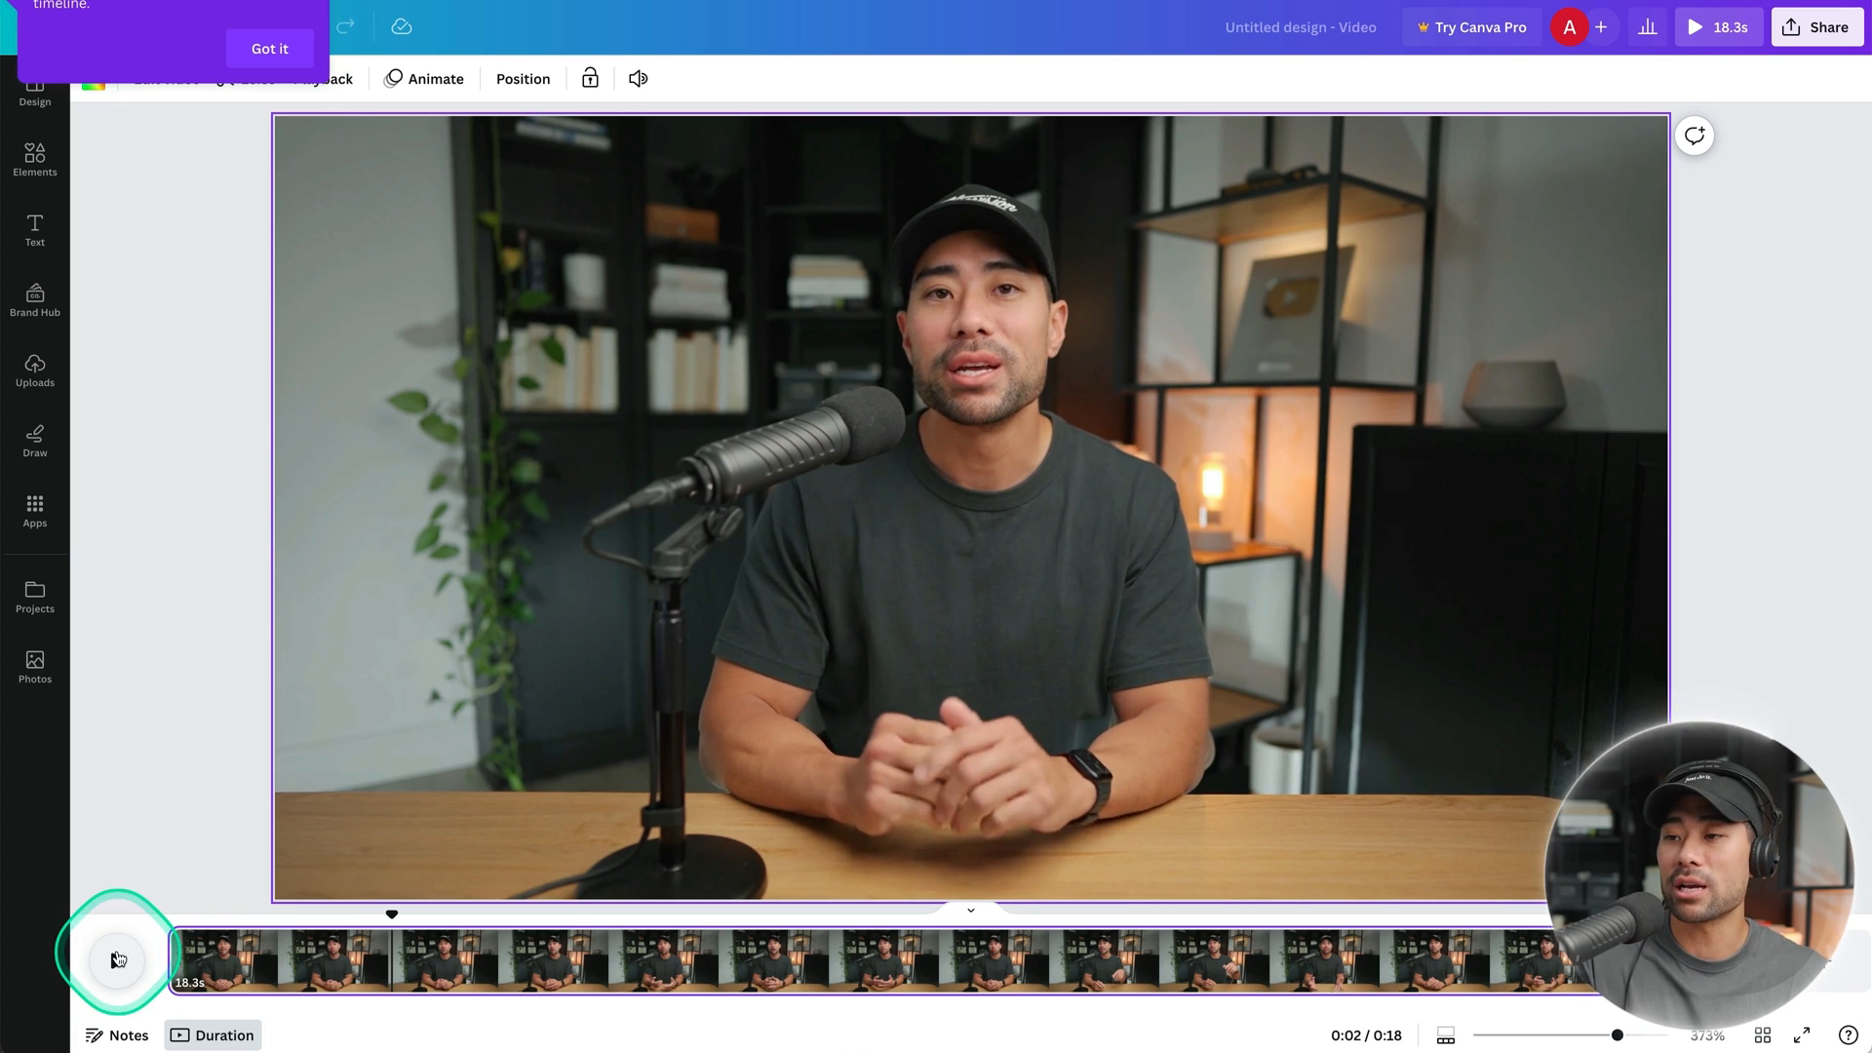
Split the remaining clip at 0:06, leaving a first segment of 6.7 s.
{"action": "left_click_drag", "start_coordinate": [392, 915], "coordinate": [472, 917]}
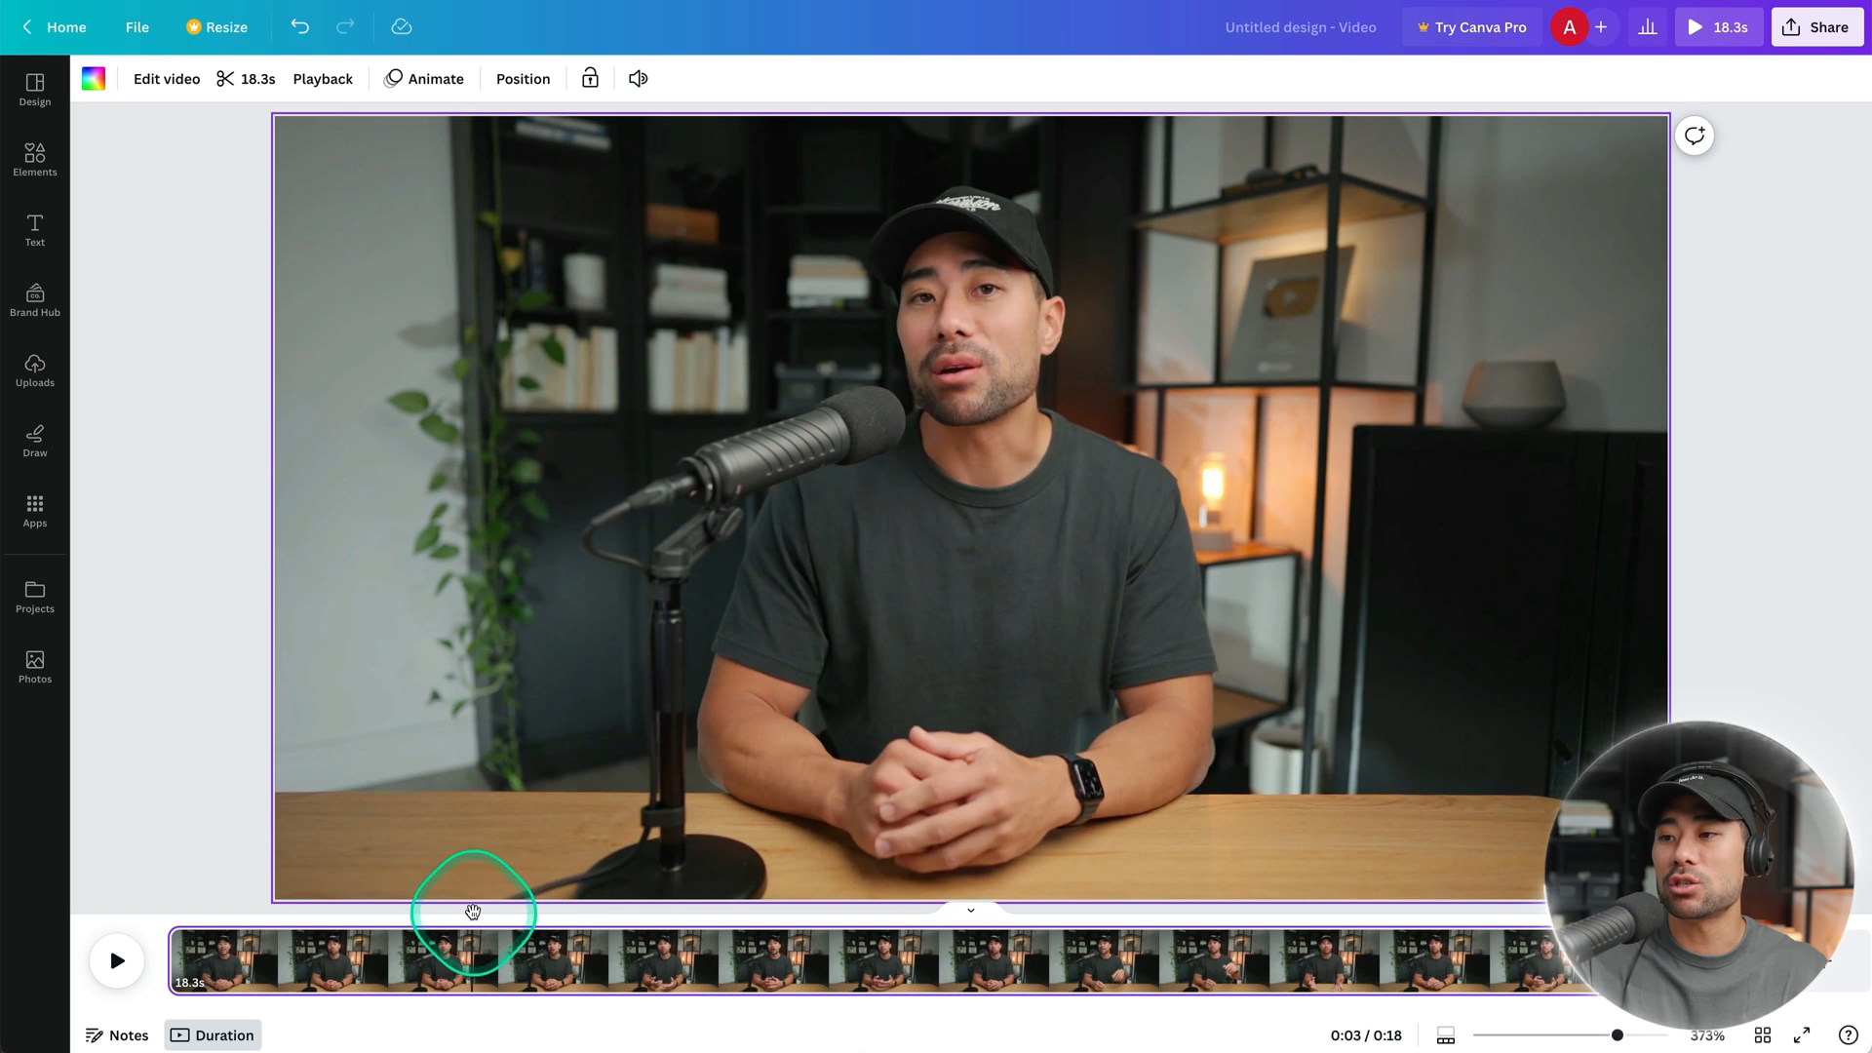
{"action": "left_click_drag", "start_coordinate": [472, 917], "coordinate": [725, 917]}
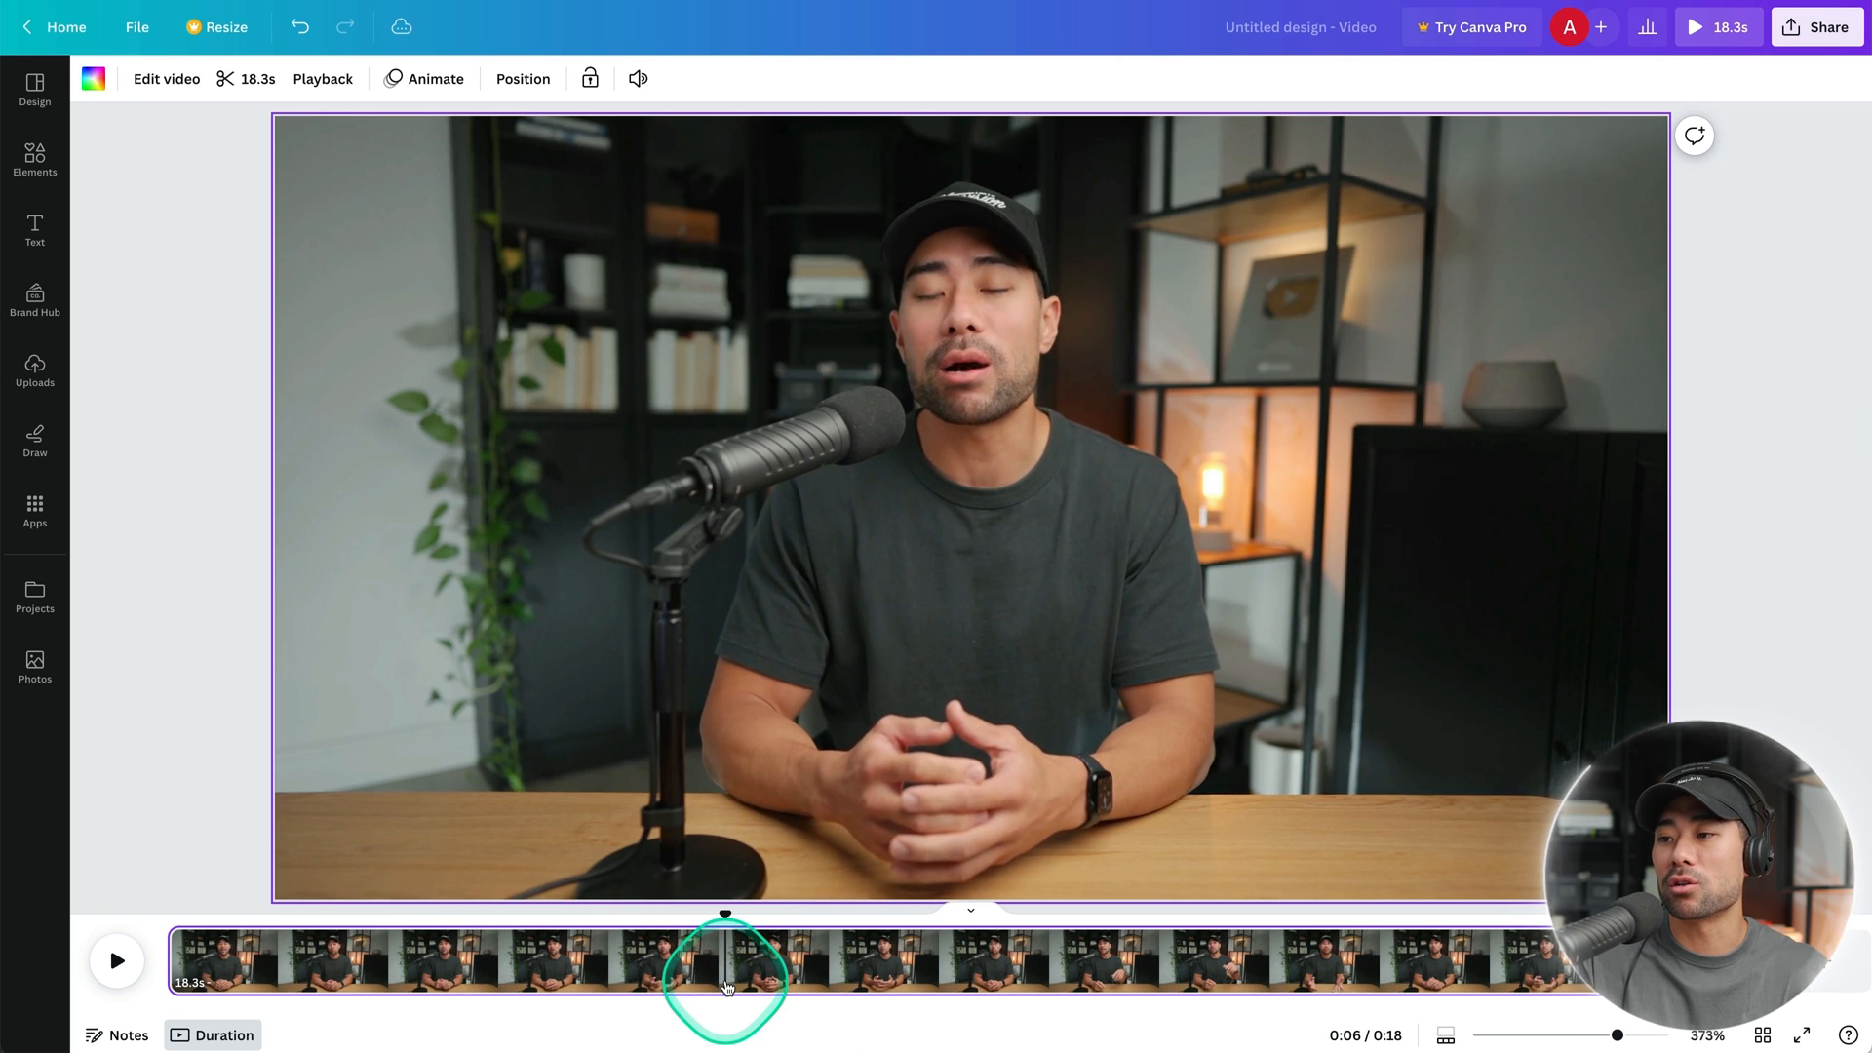
{"action": "right_click", "coordinate": [735, 968]}
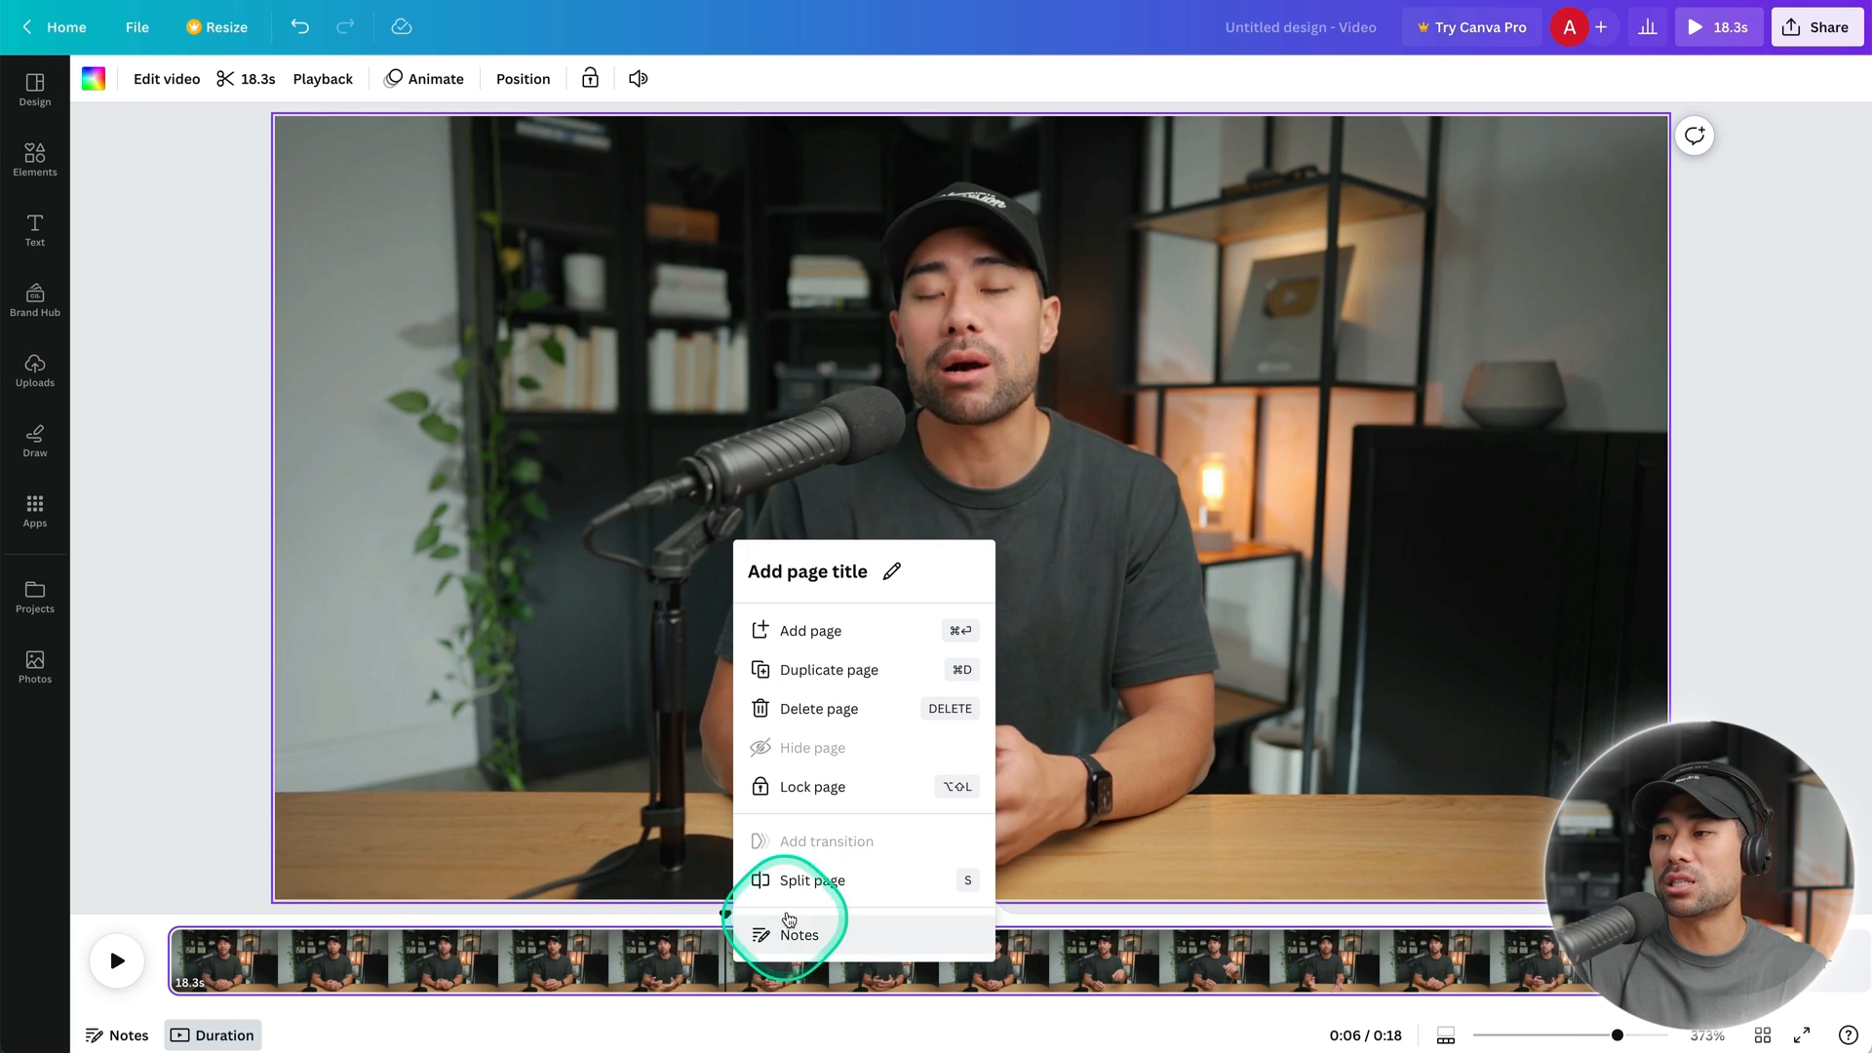
{"action": "left_click", "coordinate": [1134, 938]}
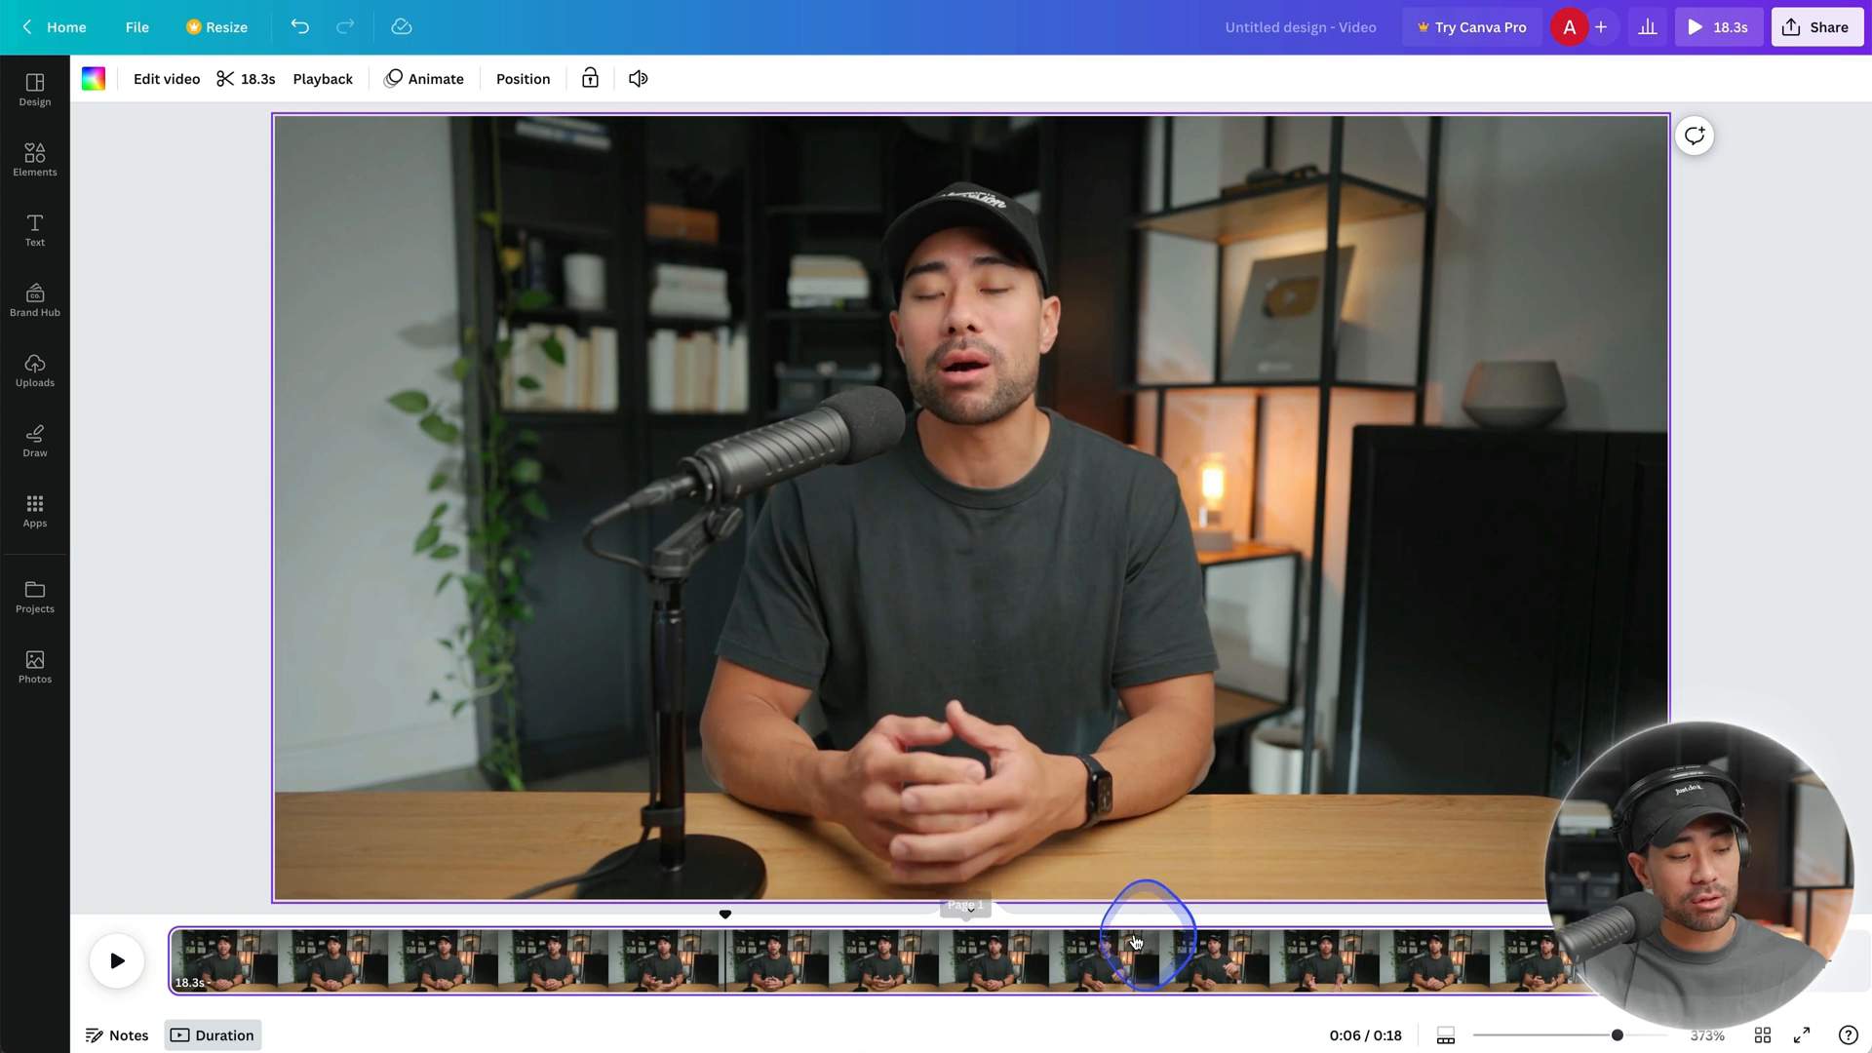
{"action": "left_click", "coordinate": [758, 951]}
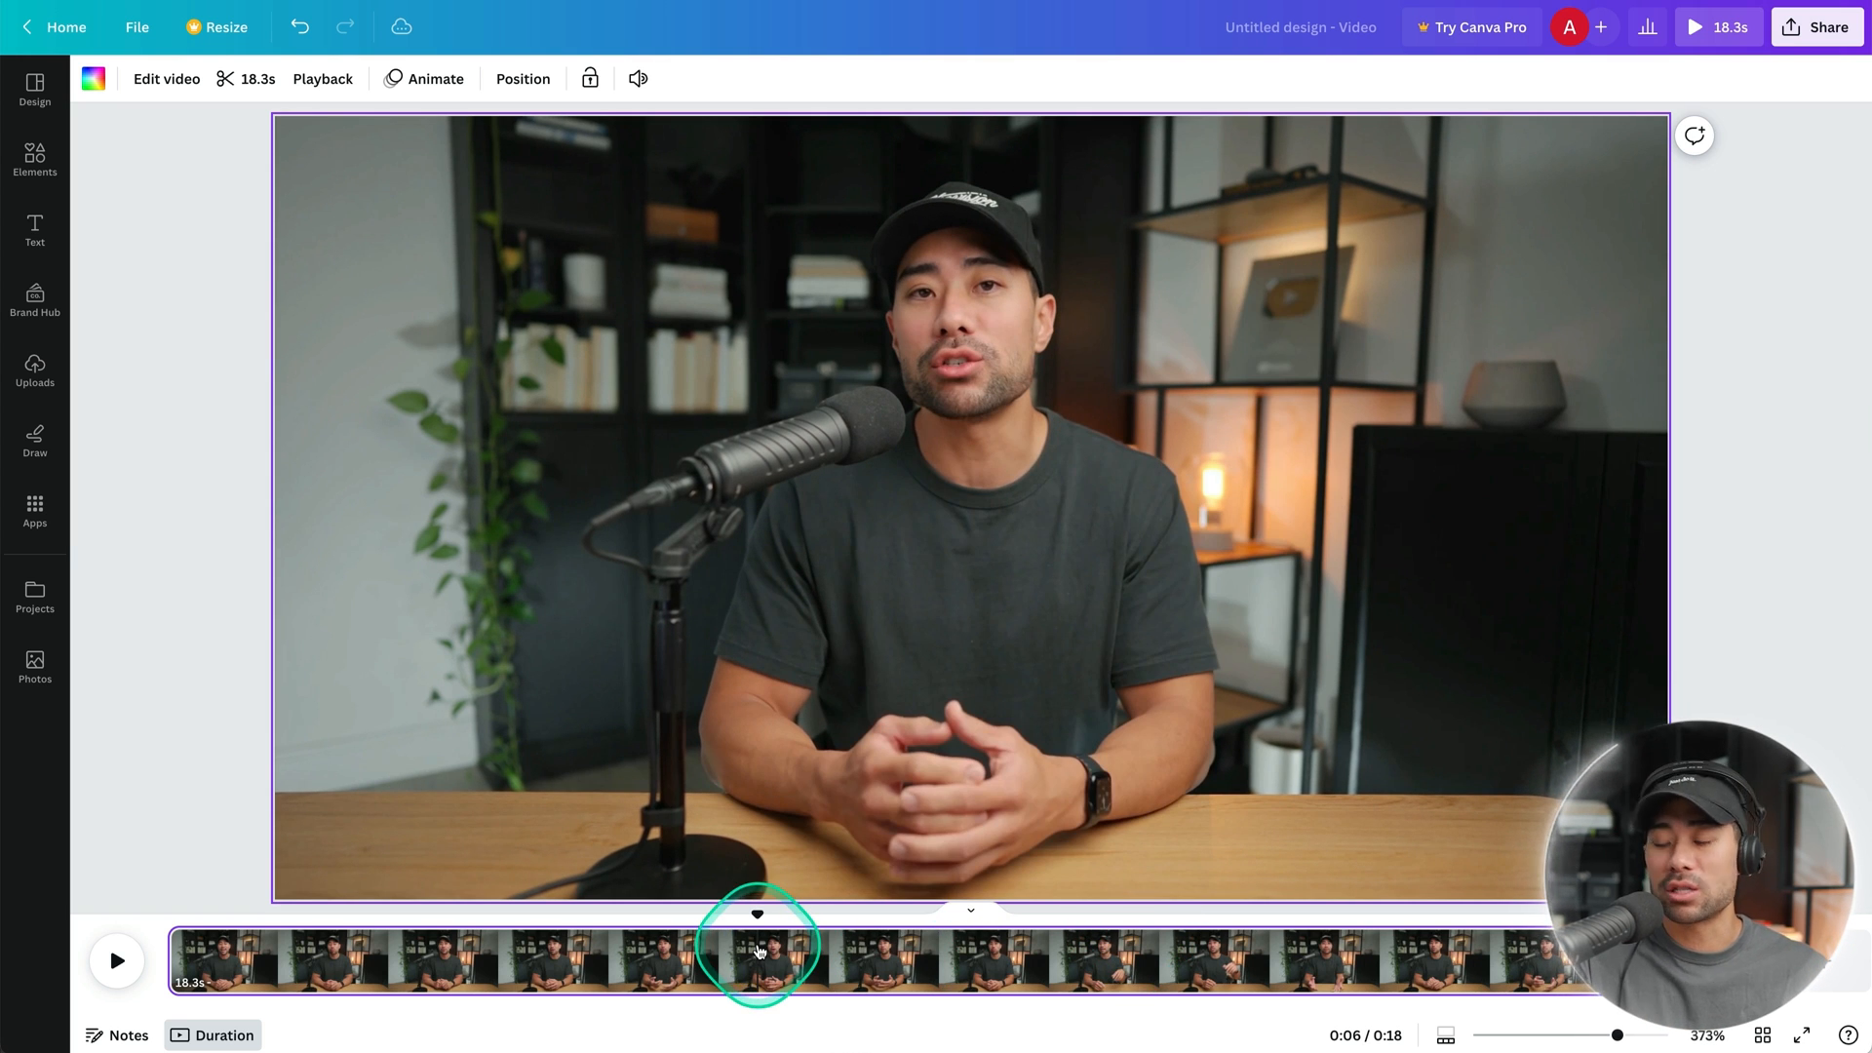
{"action": "key", "text": "s"}
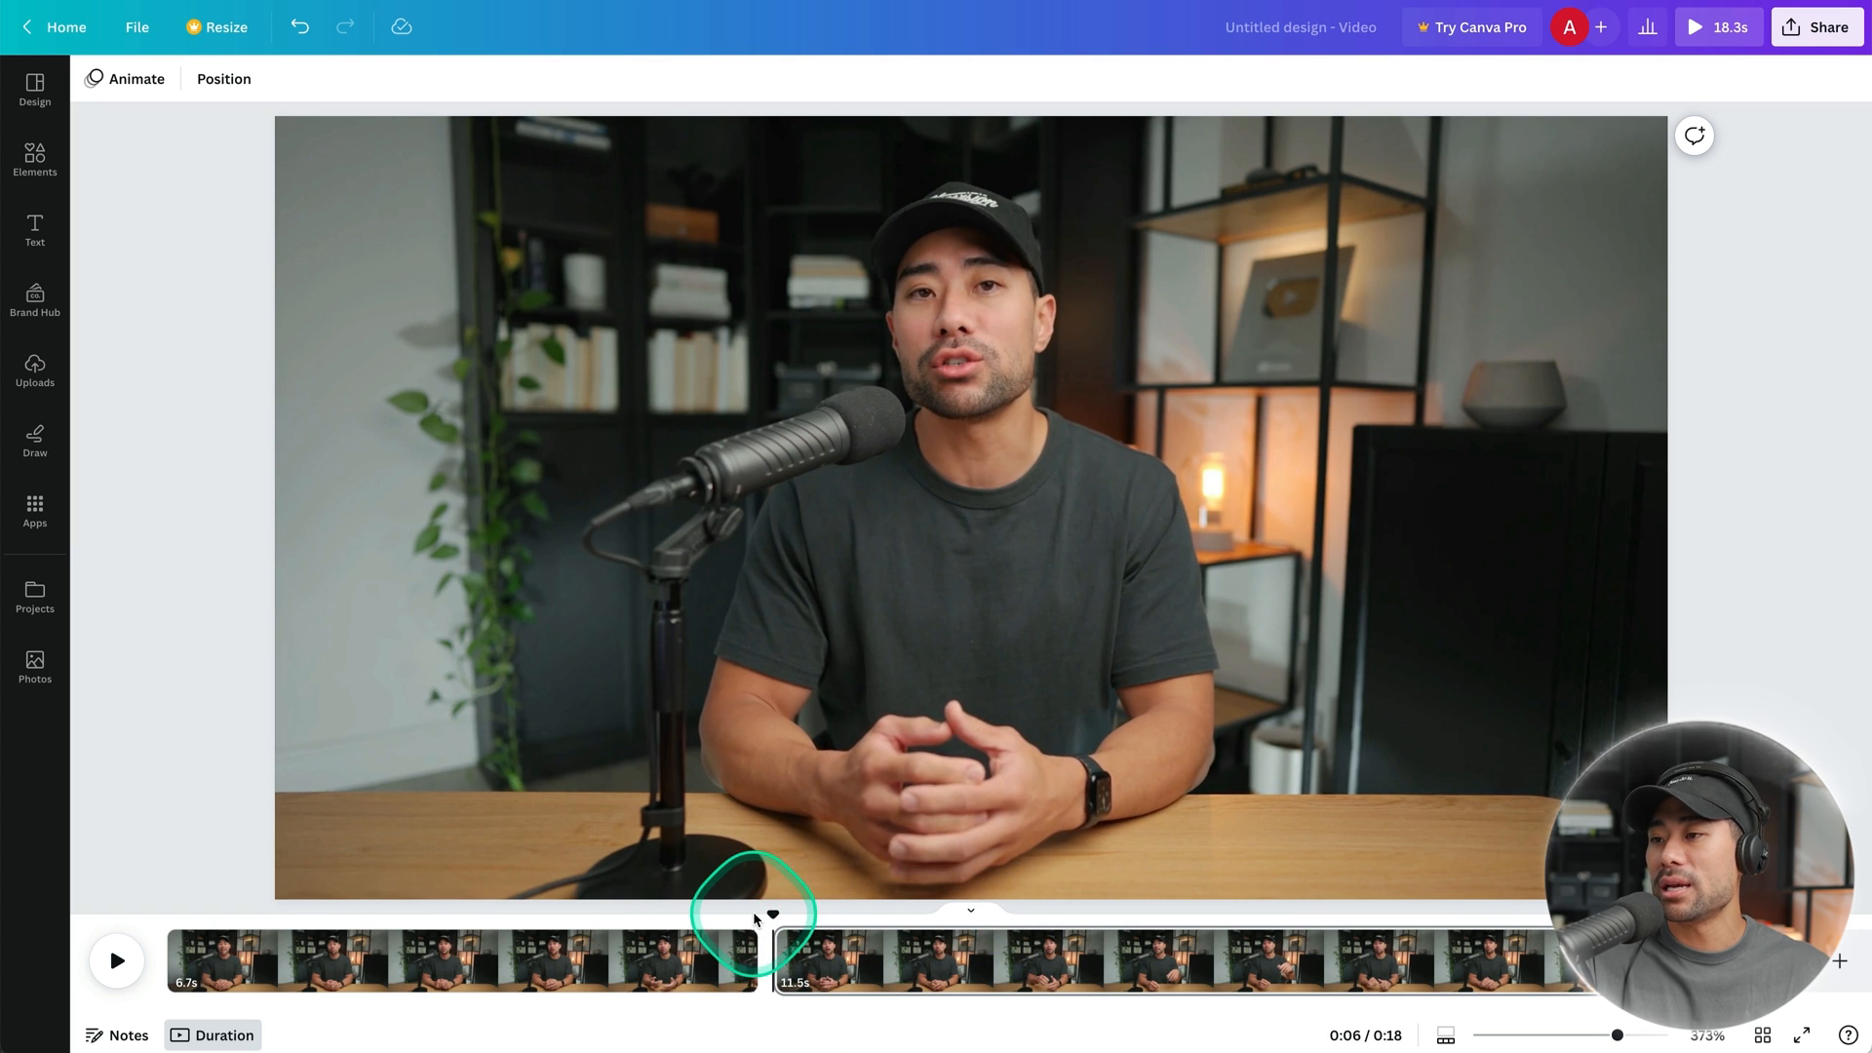
Split the second segment at 0:11, where the raised hand appears, to isolate a 4.3 s middle segment.
{"action": "left_click_drag", "start_coordinate": [775, 914], "coordinate": [987, 914]}
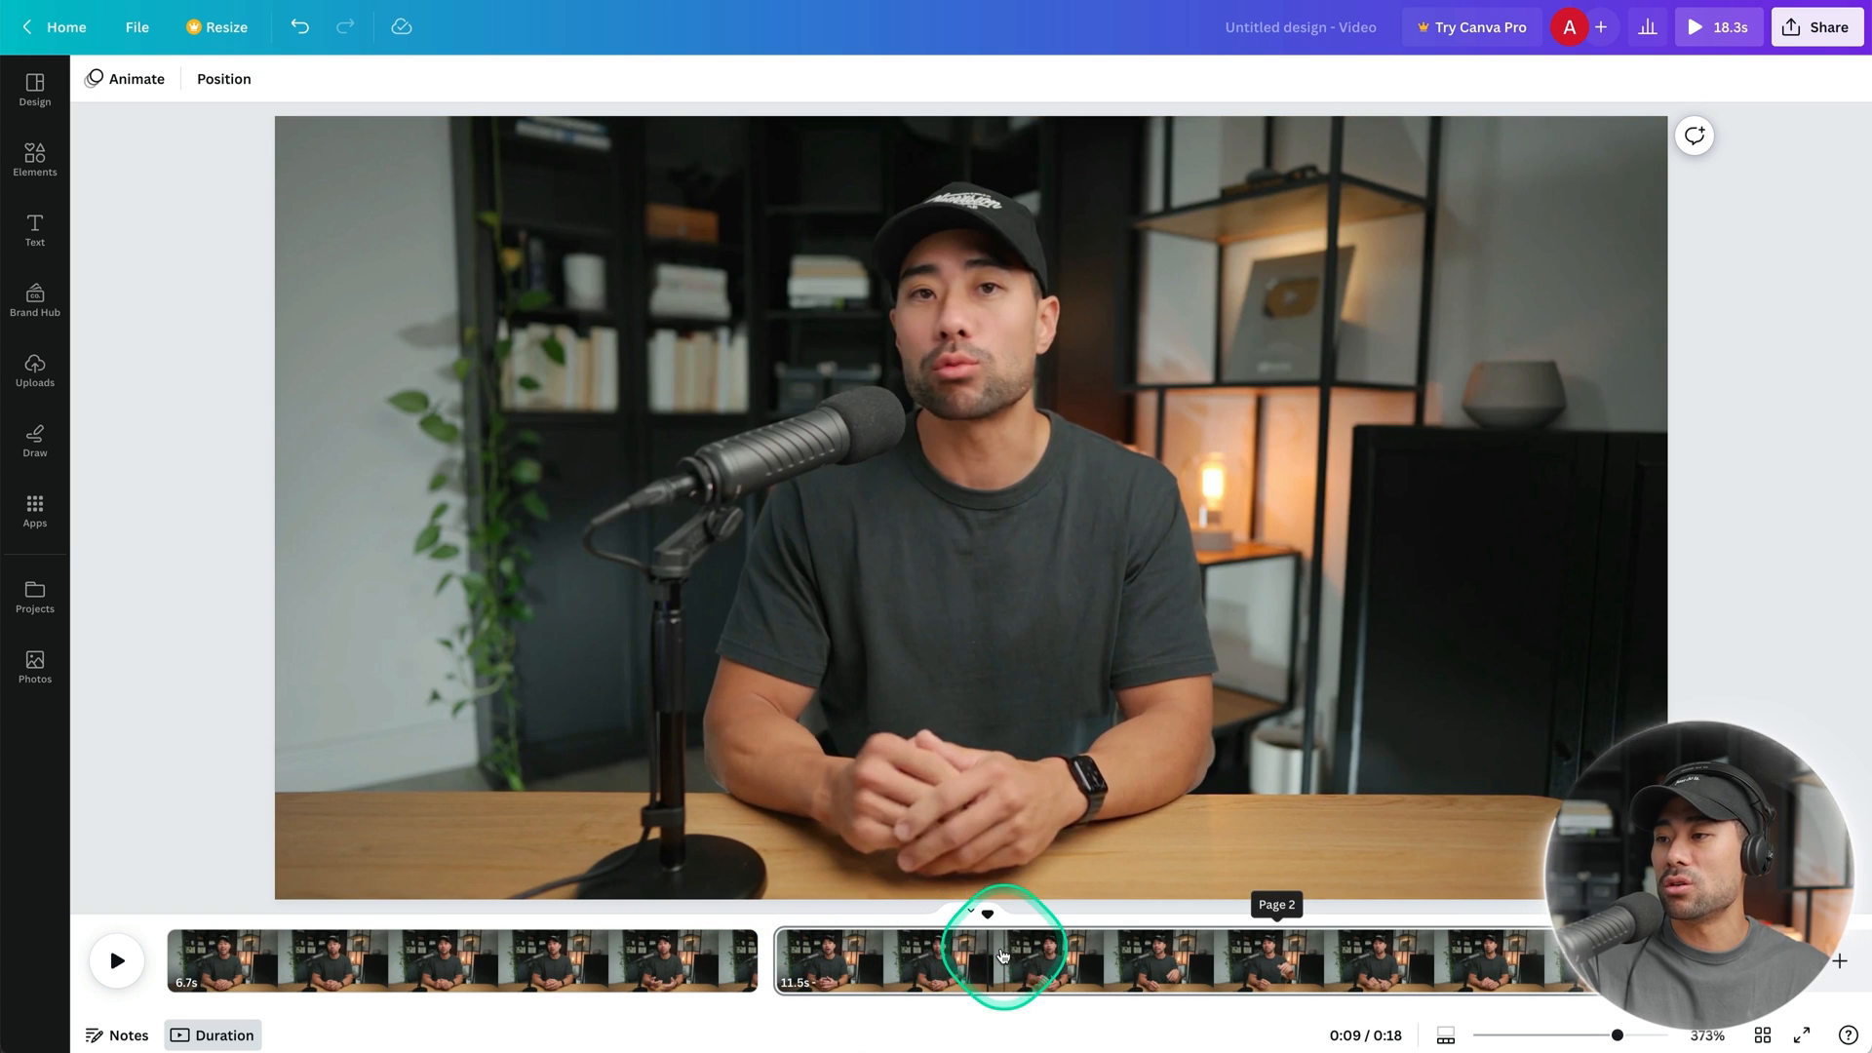
{"action": "left_click", "coordinate": [998, 942]}
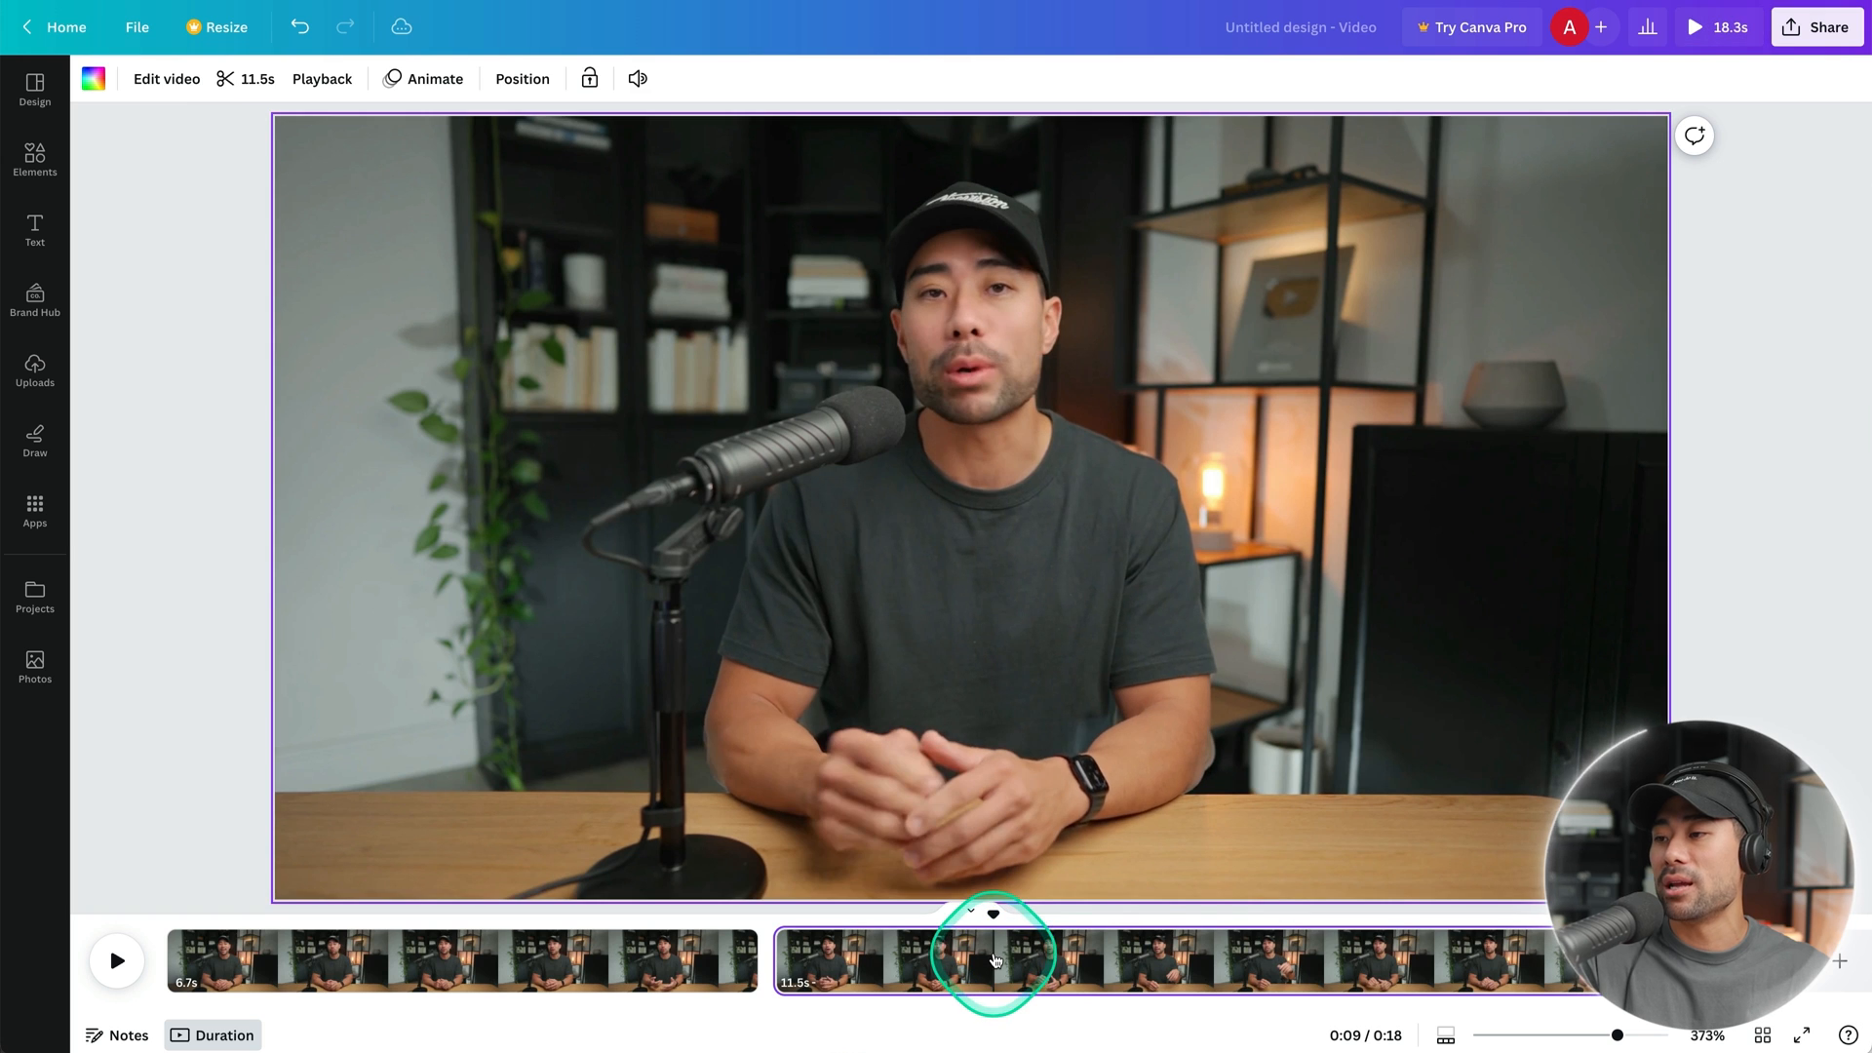
{"action": "left_click", "coordinate": [1154, 962]}
{"action": "key", "text": "s"}
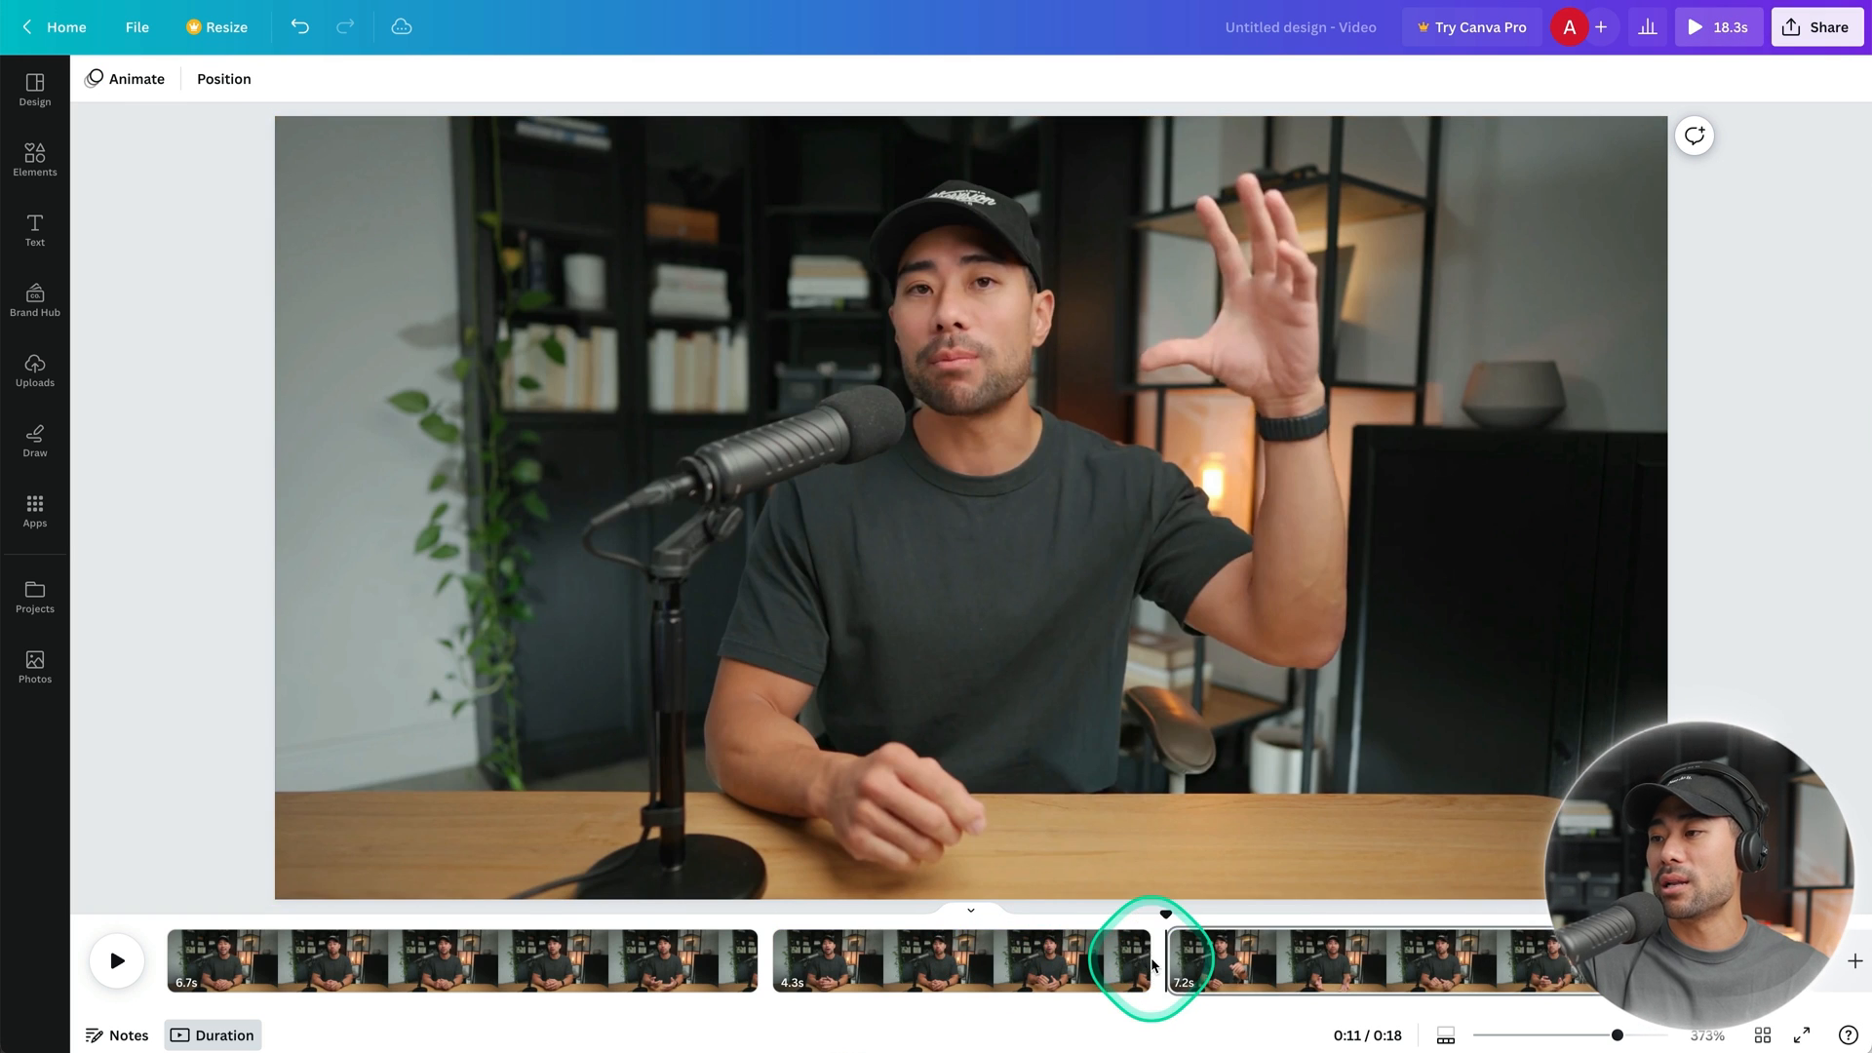
Delete the middle of the three segments and select the first segment at 0:06.
{"action": "left_click", "coordinate": [1039, 955]}
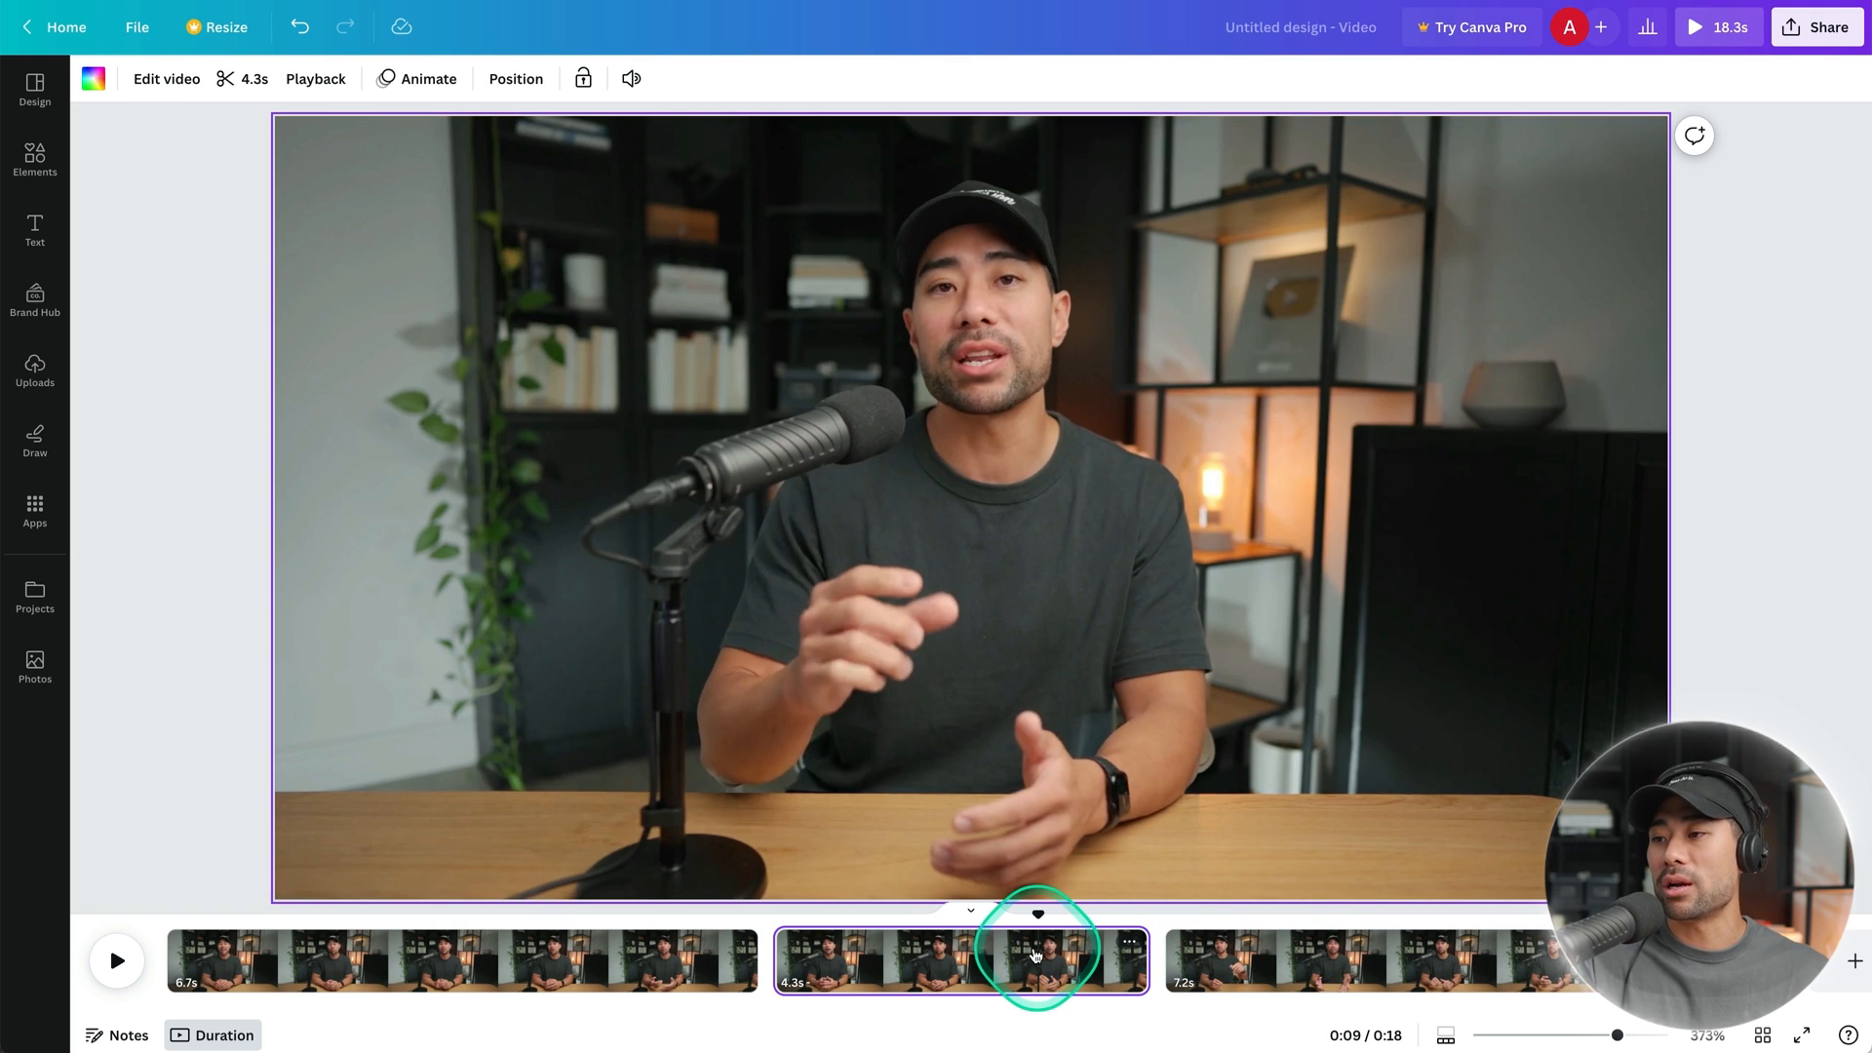
{"action": "key", "text": "Delete"}
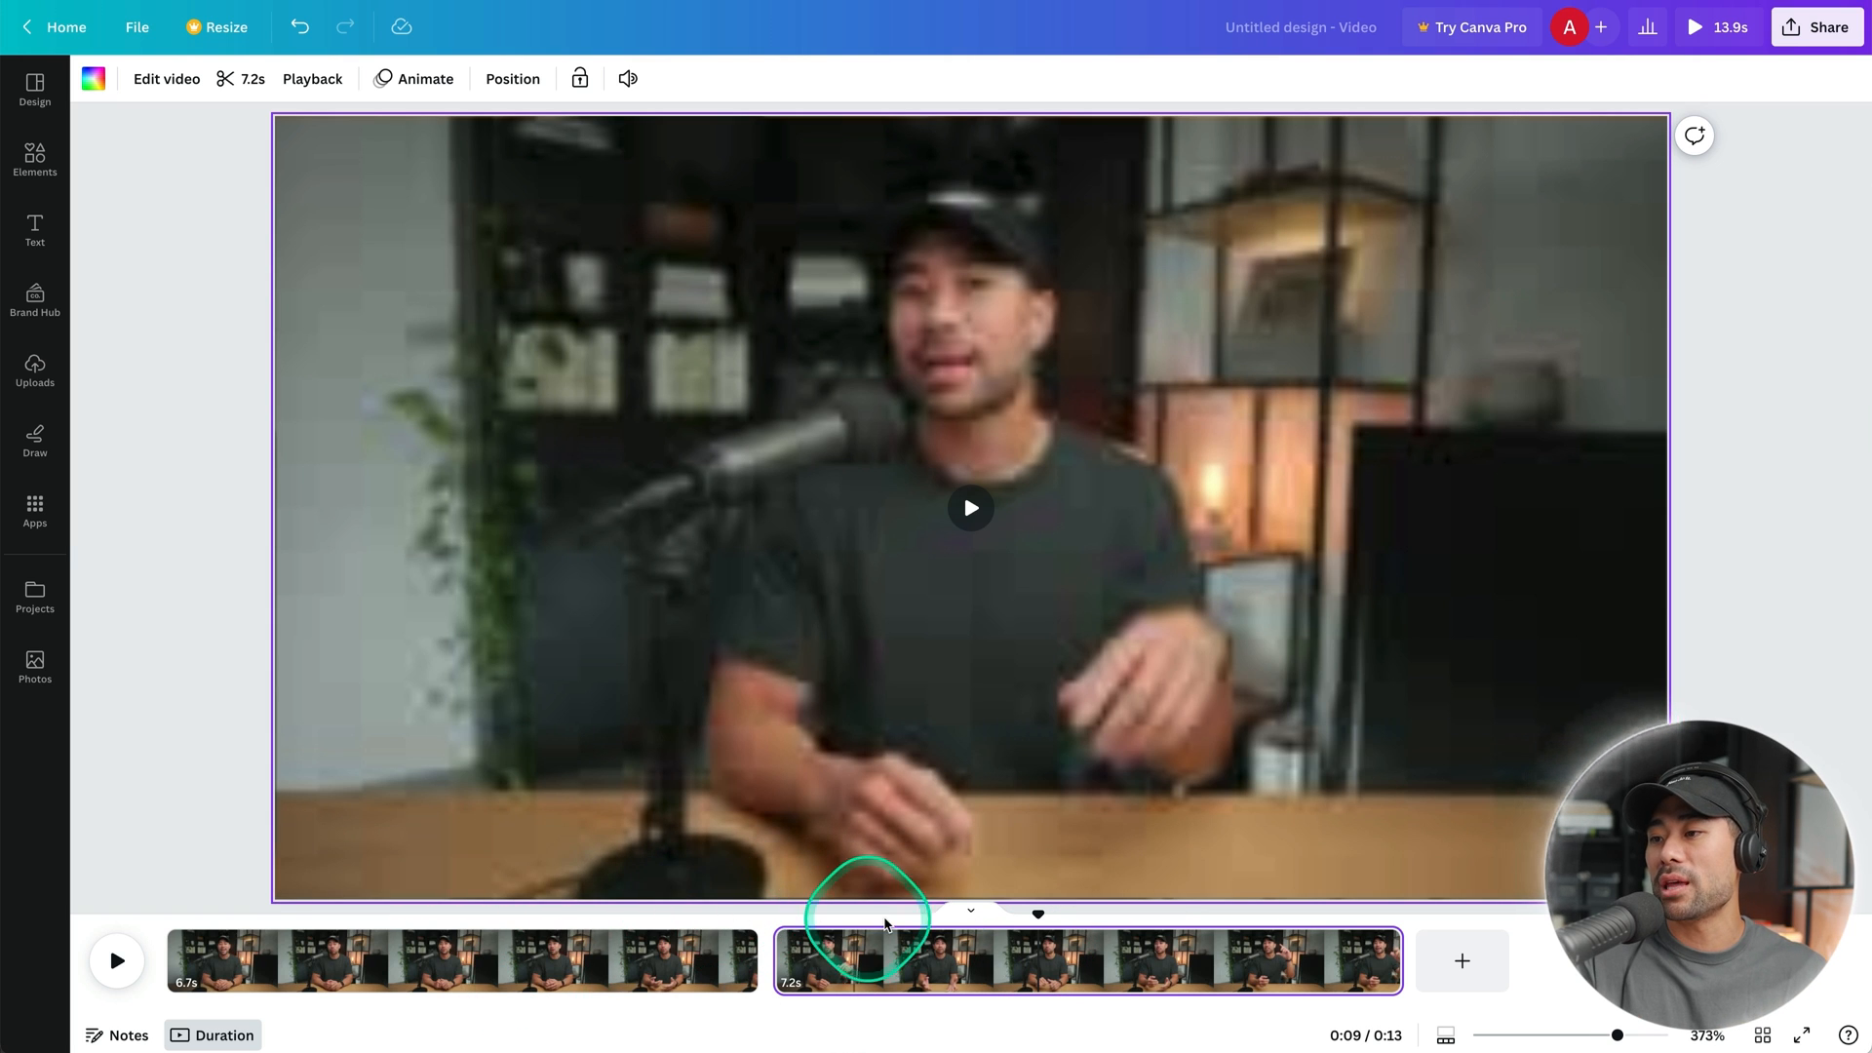
{"action": "left_click", "coordinate": [711, 952]}
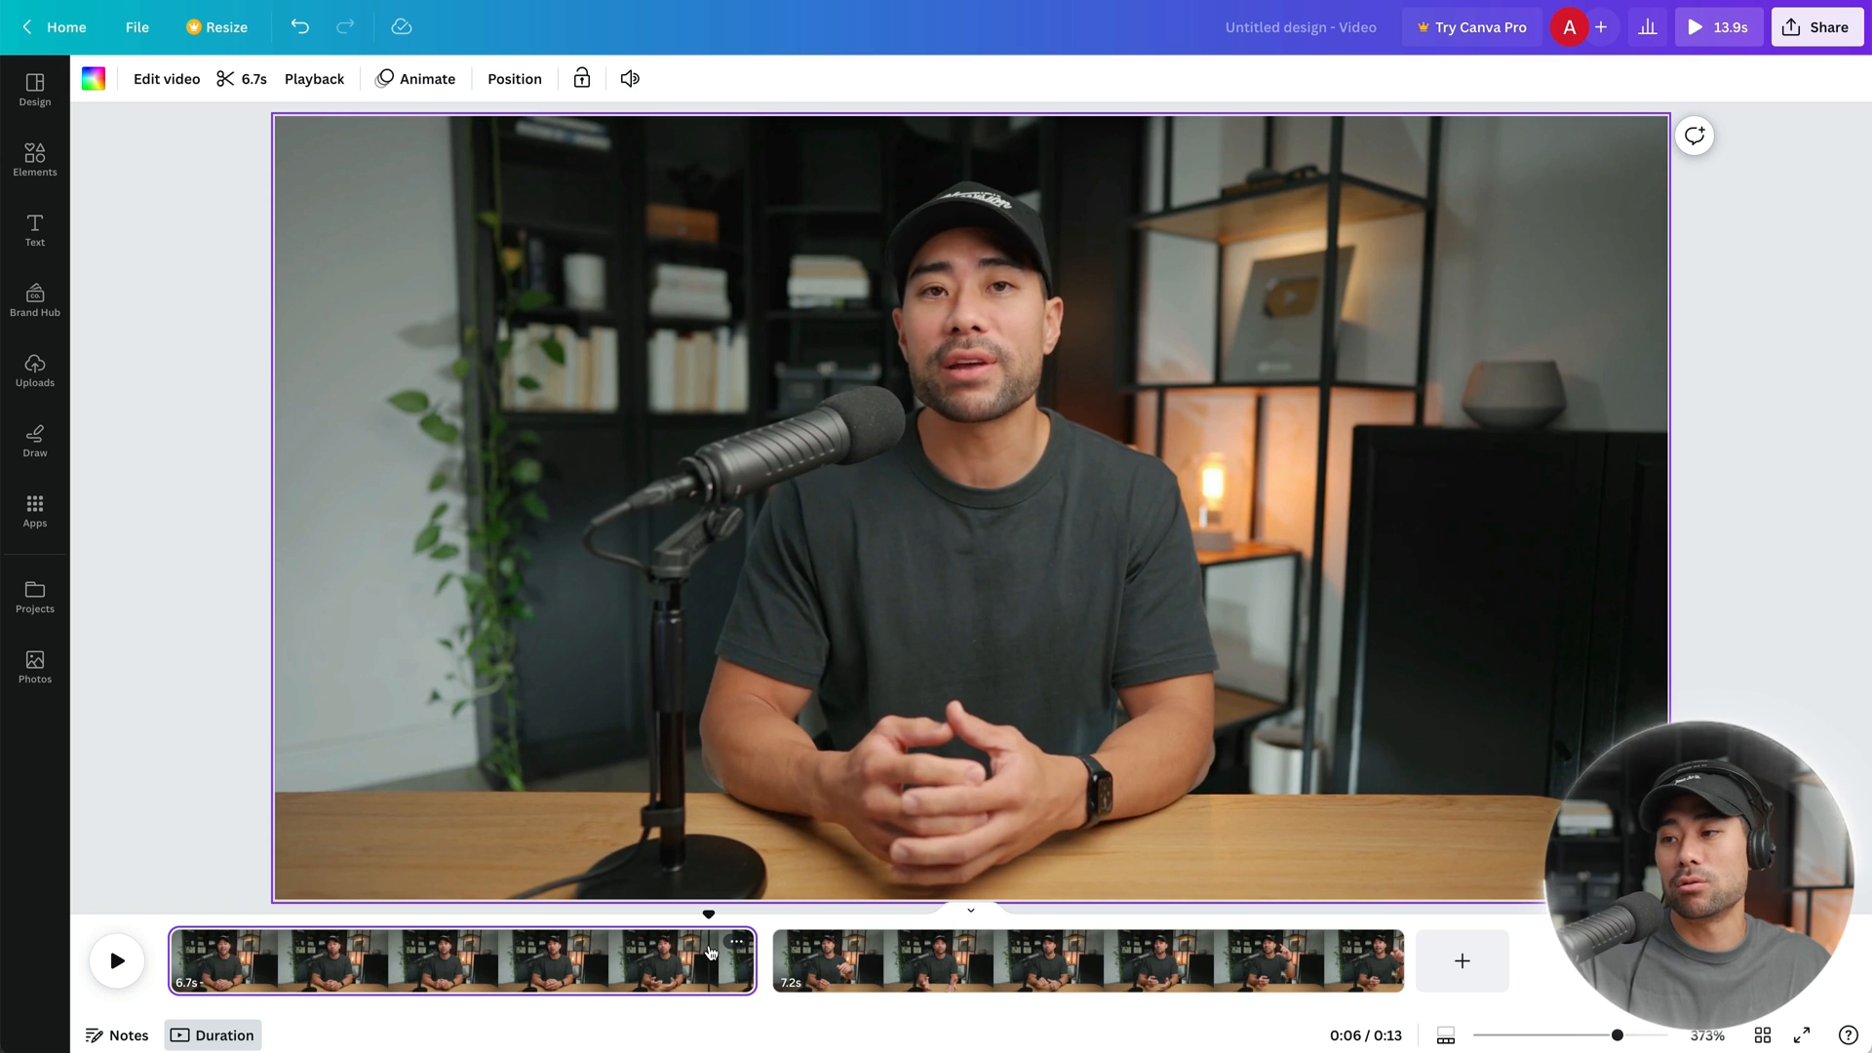
Play across the cut, then undo the segment deletion and the splits to restore the single 18.3 s talking-head clip.
{"action": "key", "text": "space"}
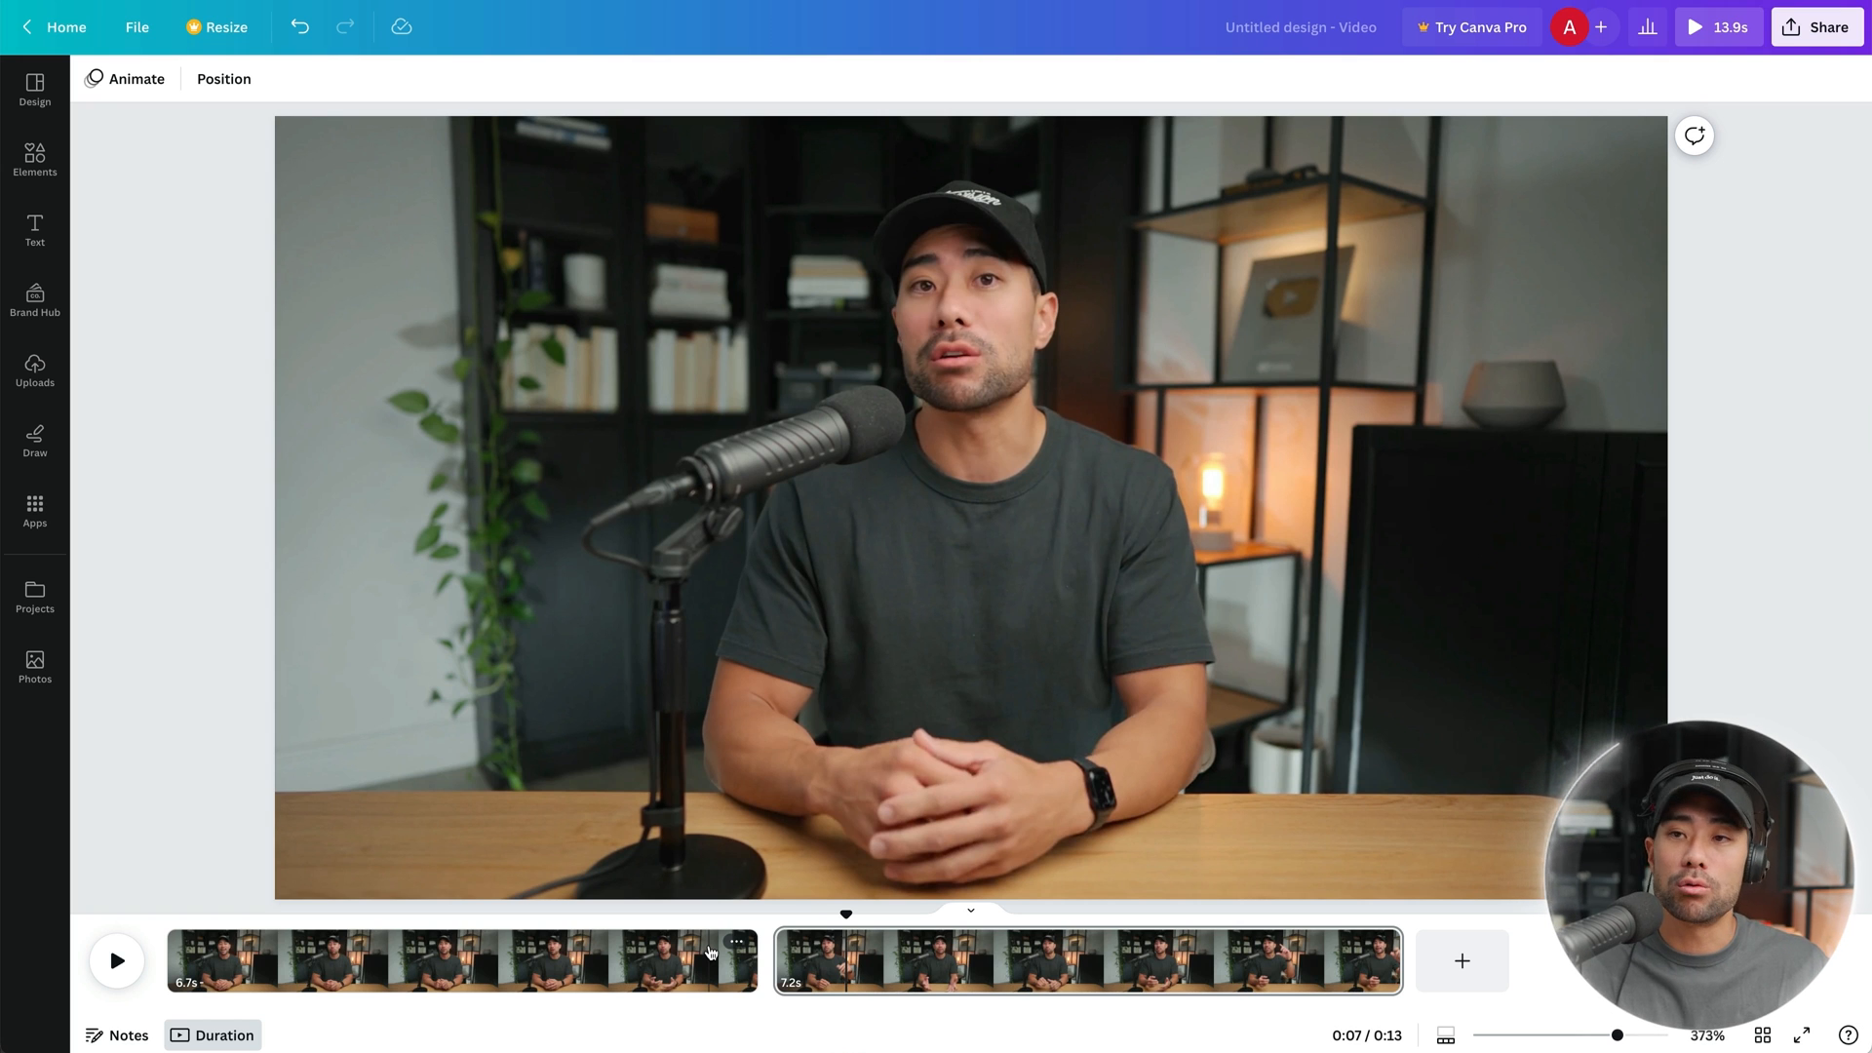
{"action": "key", "text": "ctrl+z"}
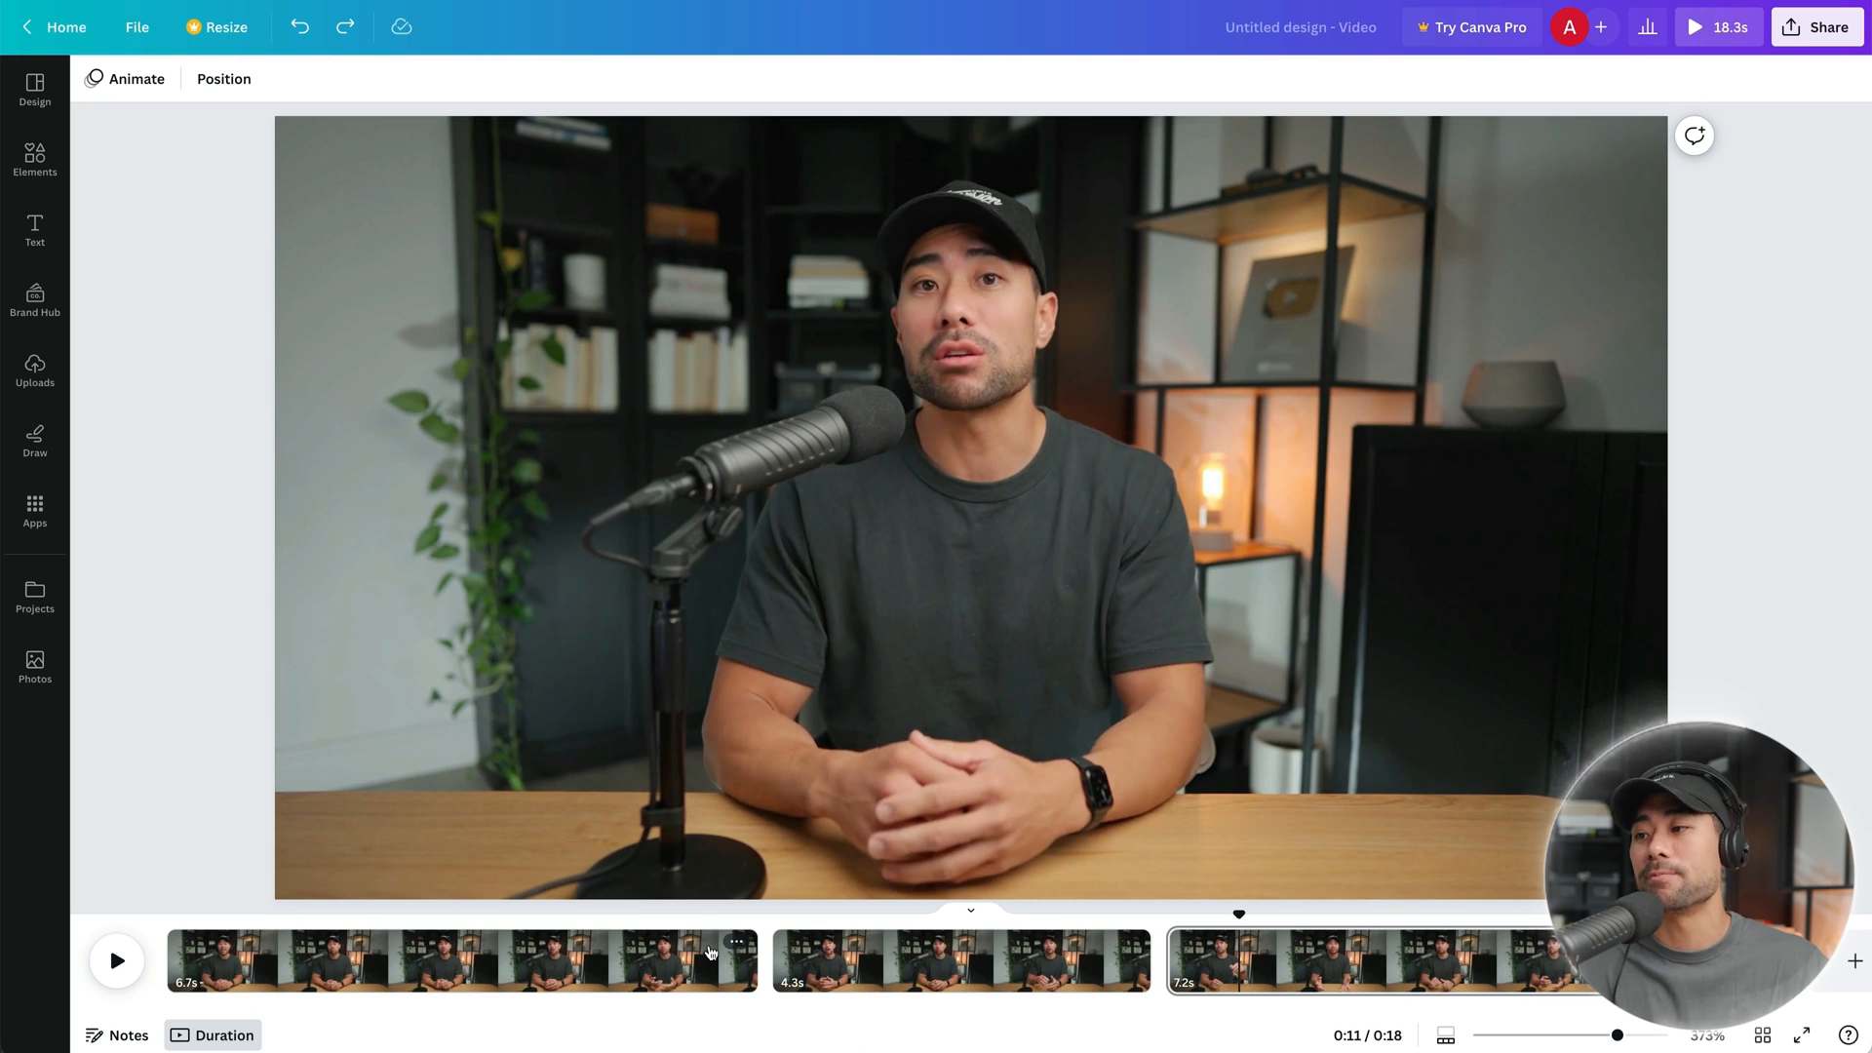
{"action": "left_click", "coordinate": [669, 961]}
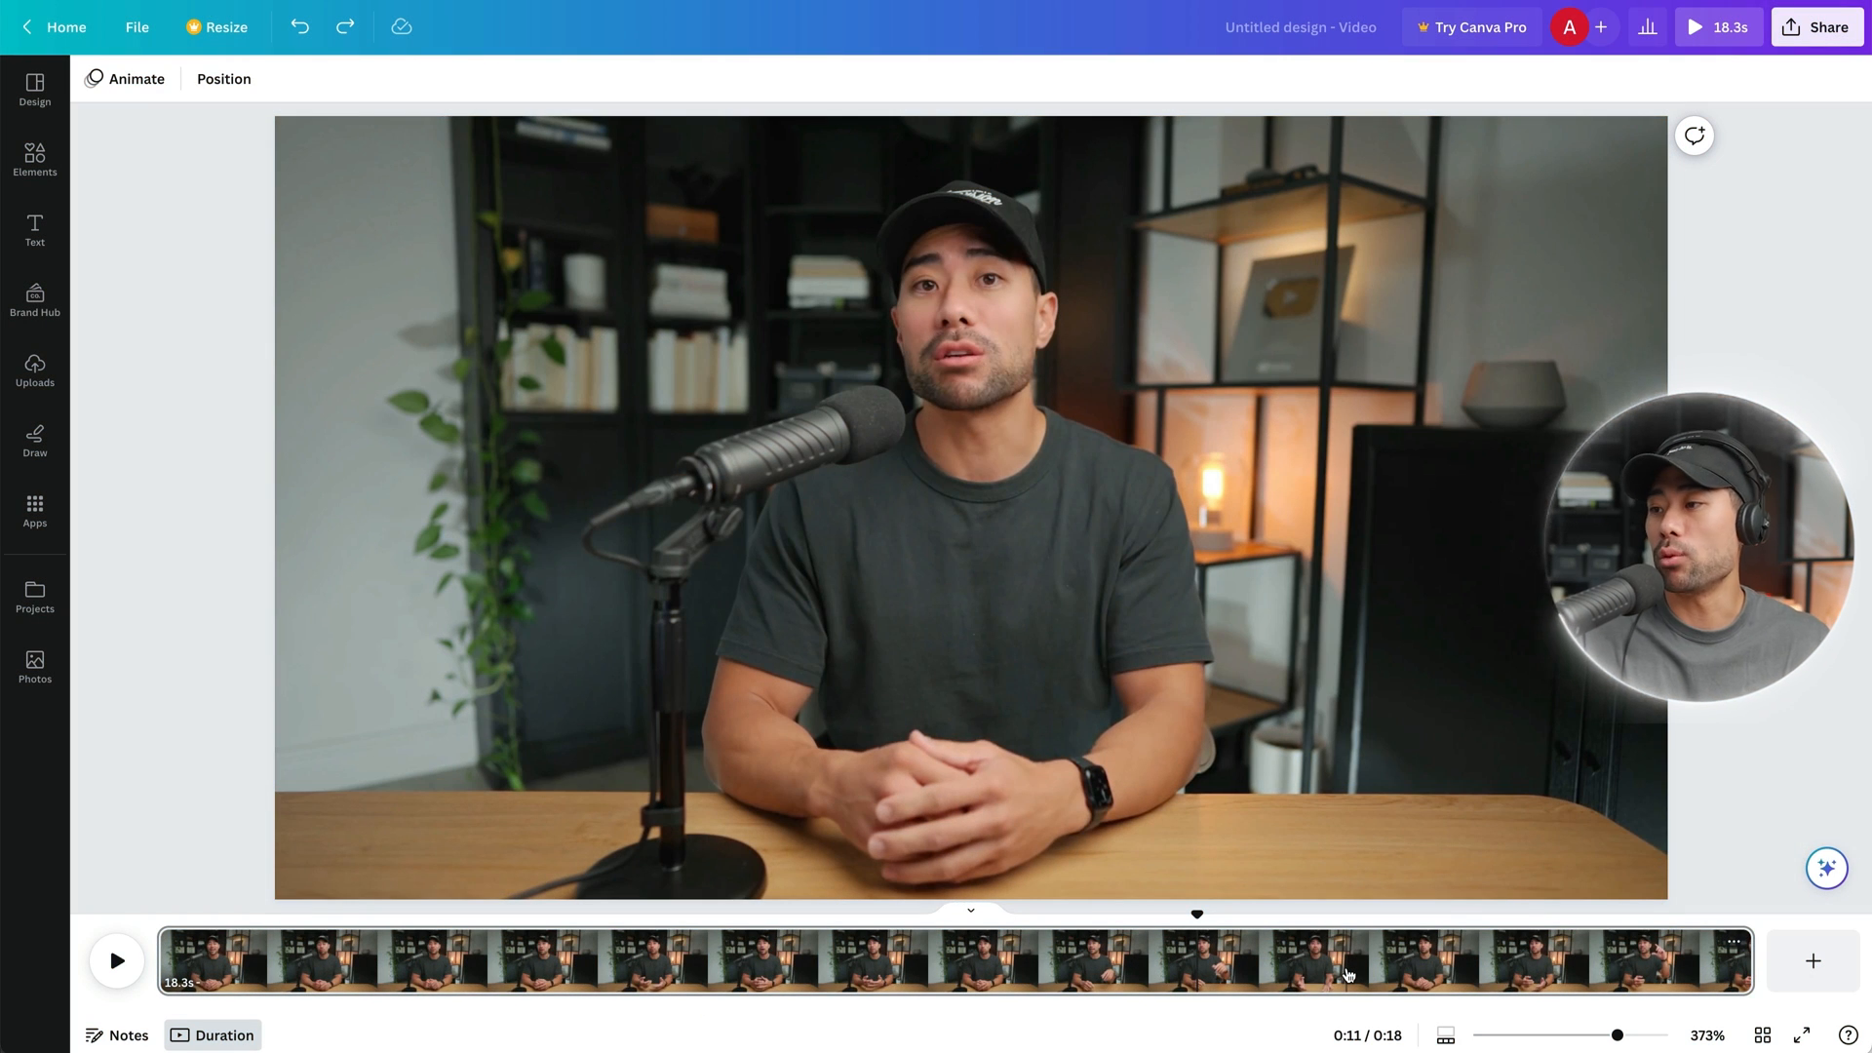
Add a blank page after the talking-head clip and return to the clip at 0:15.
{"action": "left_click", "coordinate": [1794, 975]}
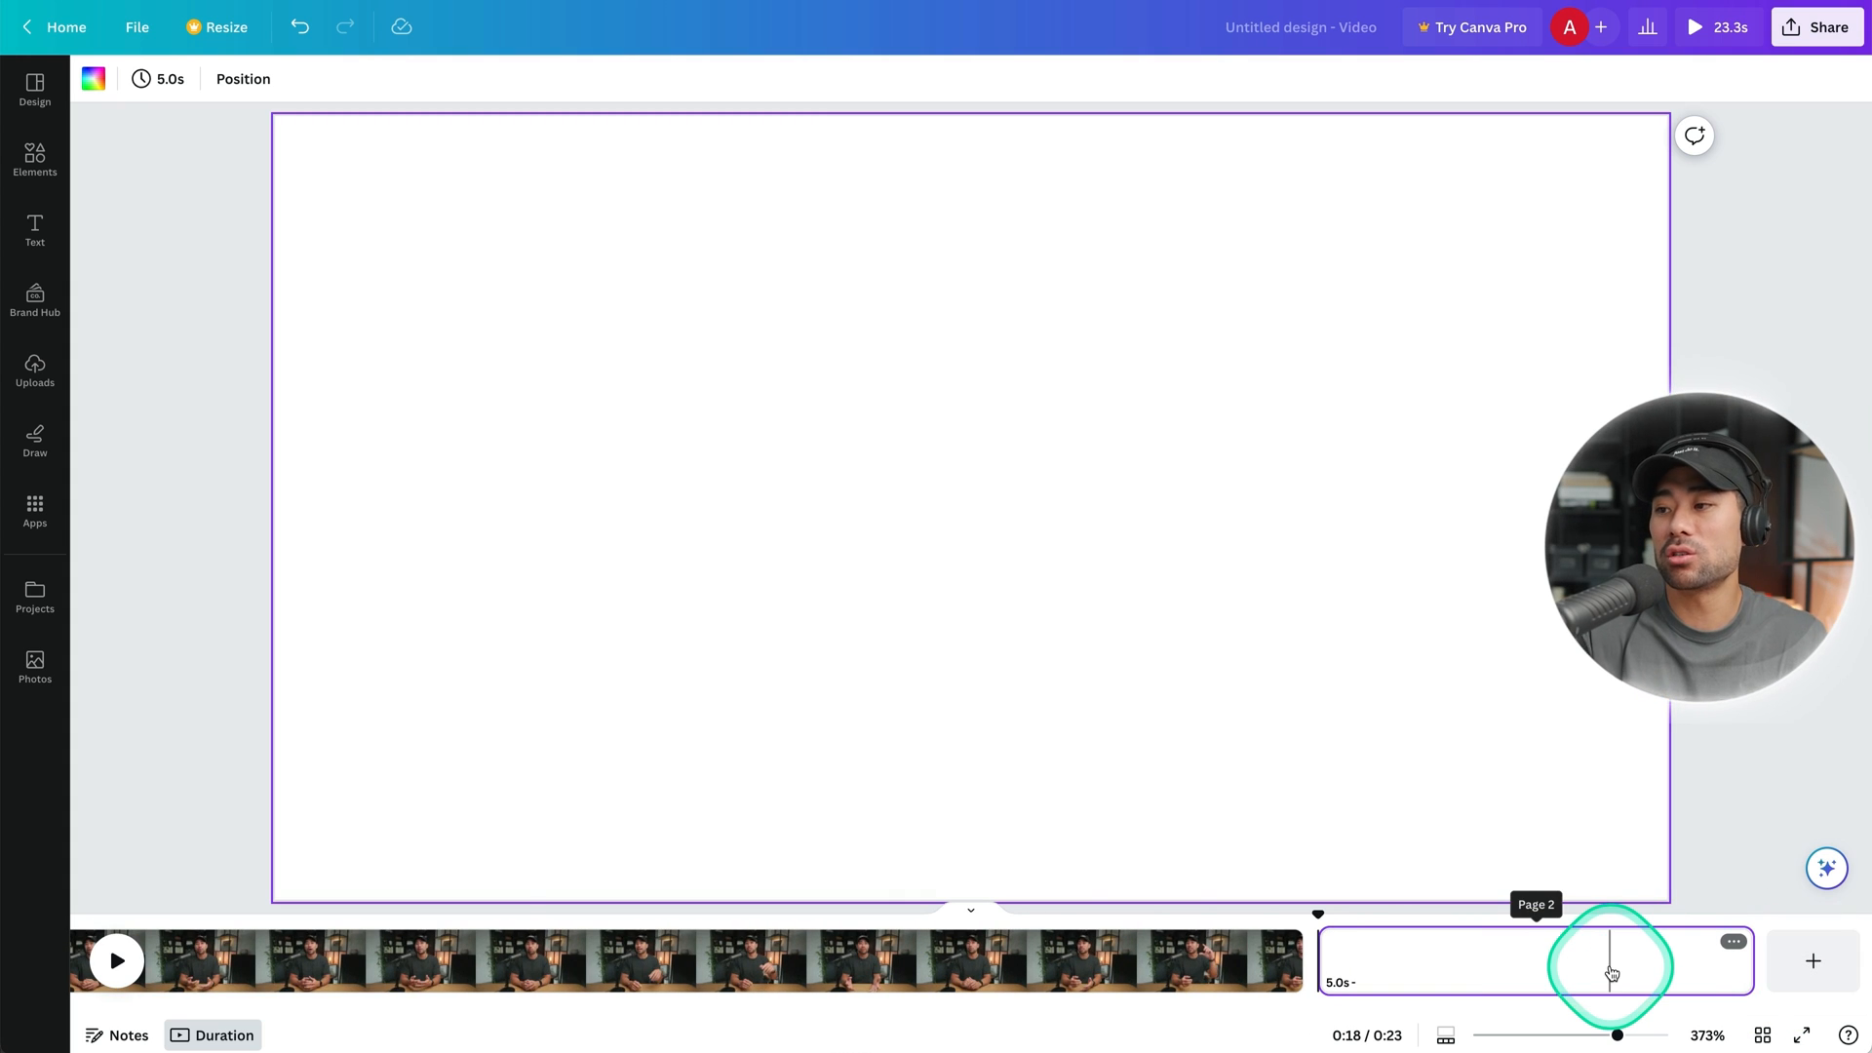
{"action": "left_click", "coordinate": [1051, 931]}
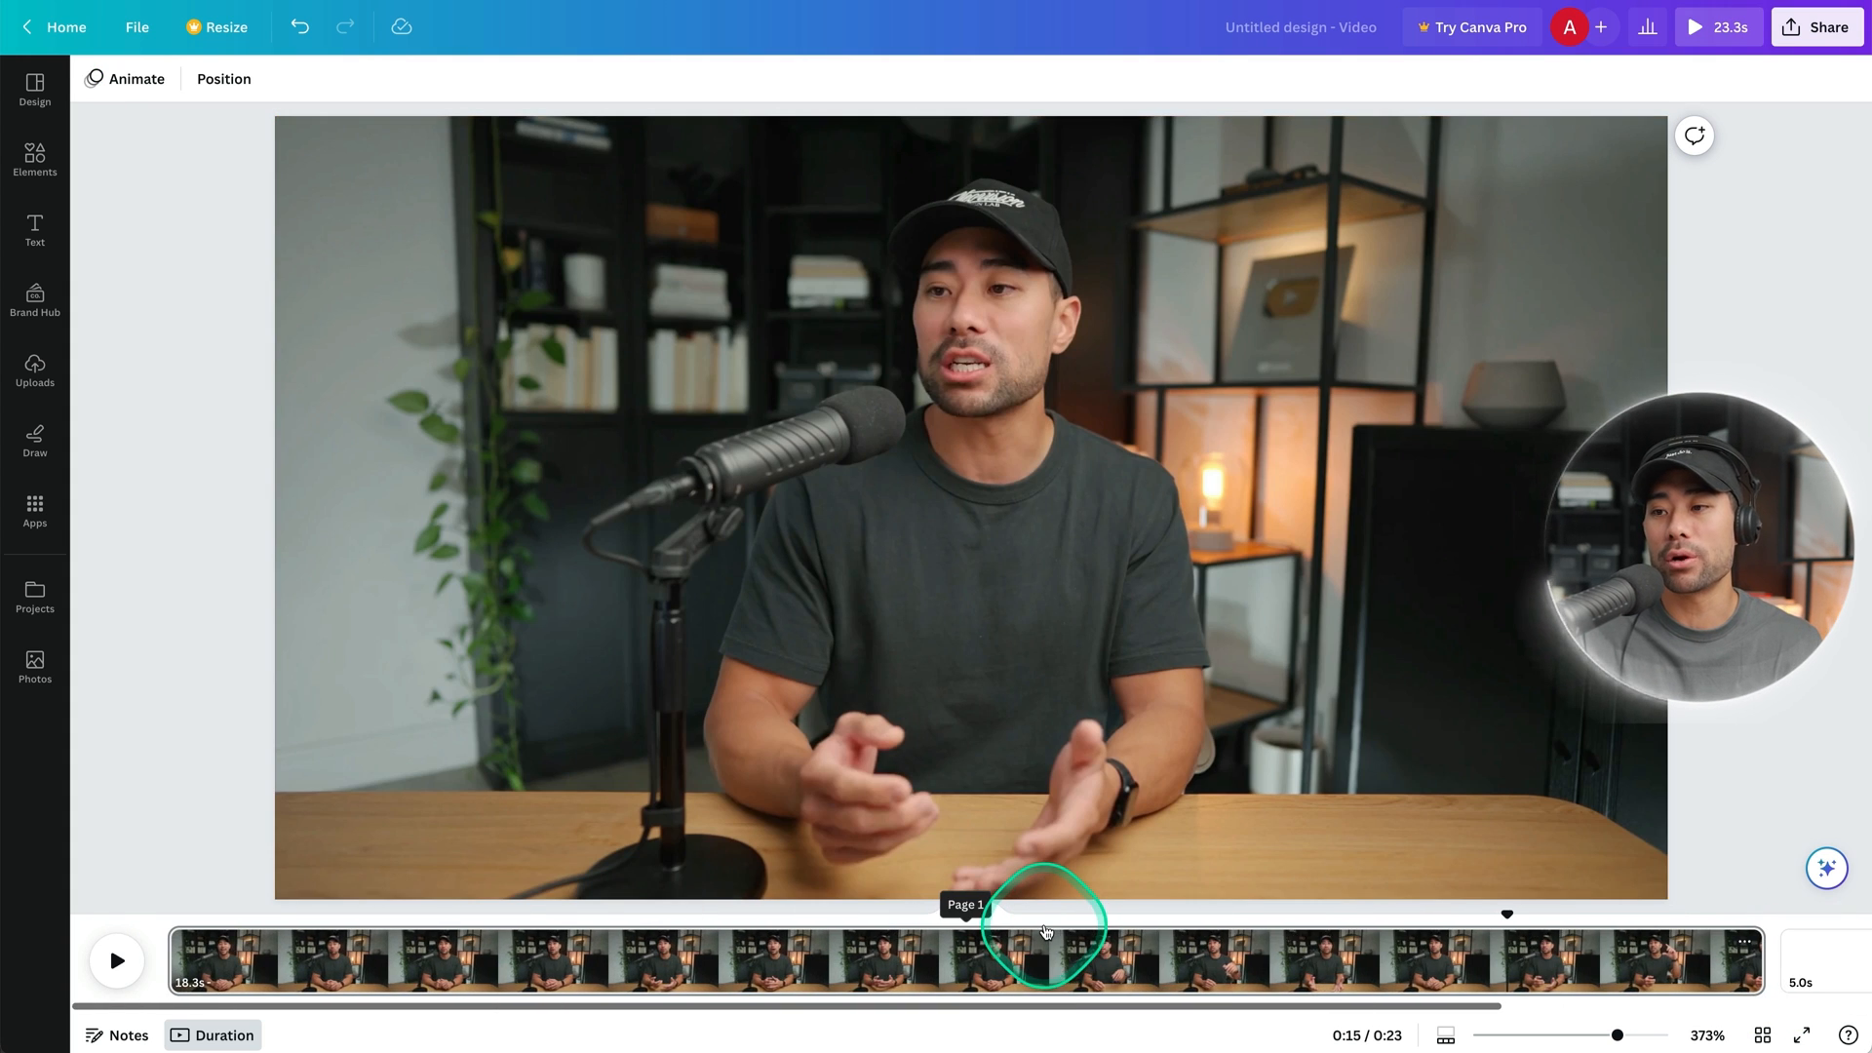
{"action": "scroll", "coordinate": [1264, 989], "scroll_direction": "right", "scroll_amount": 5}
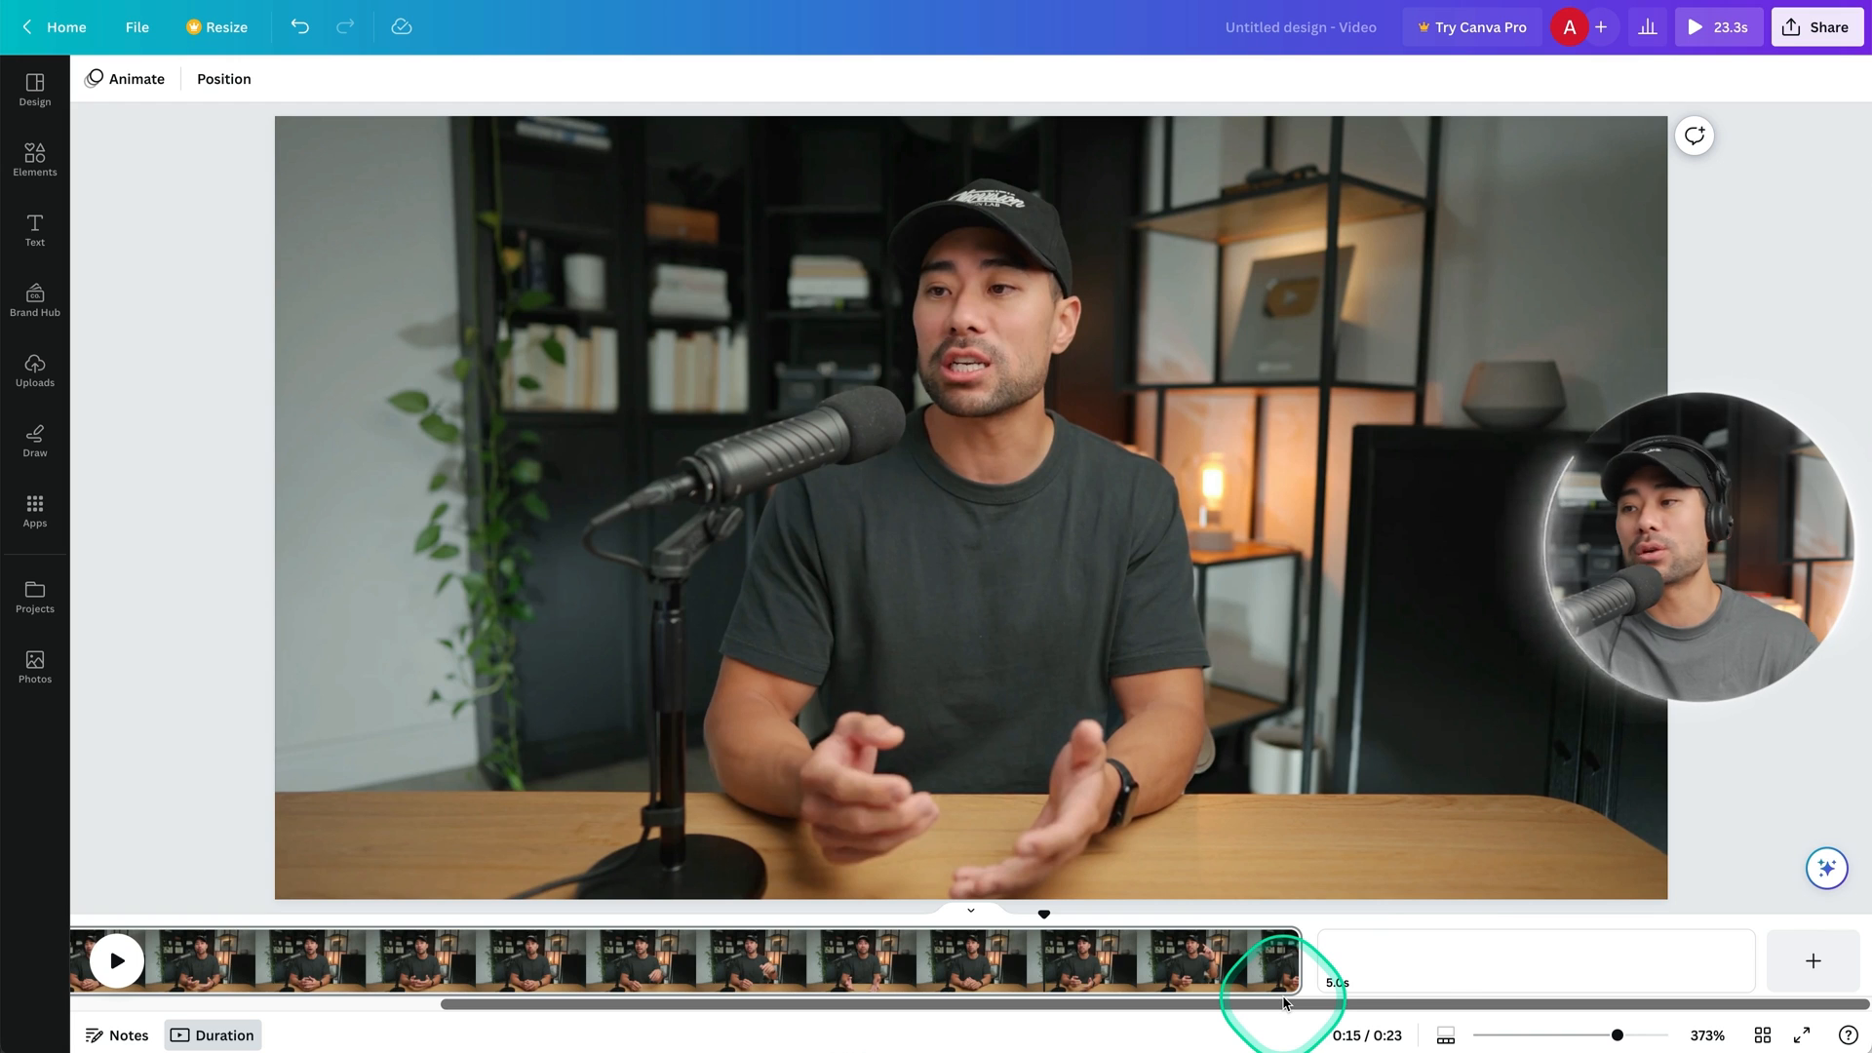
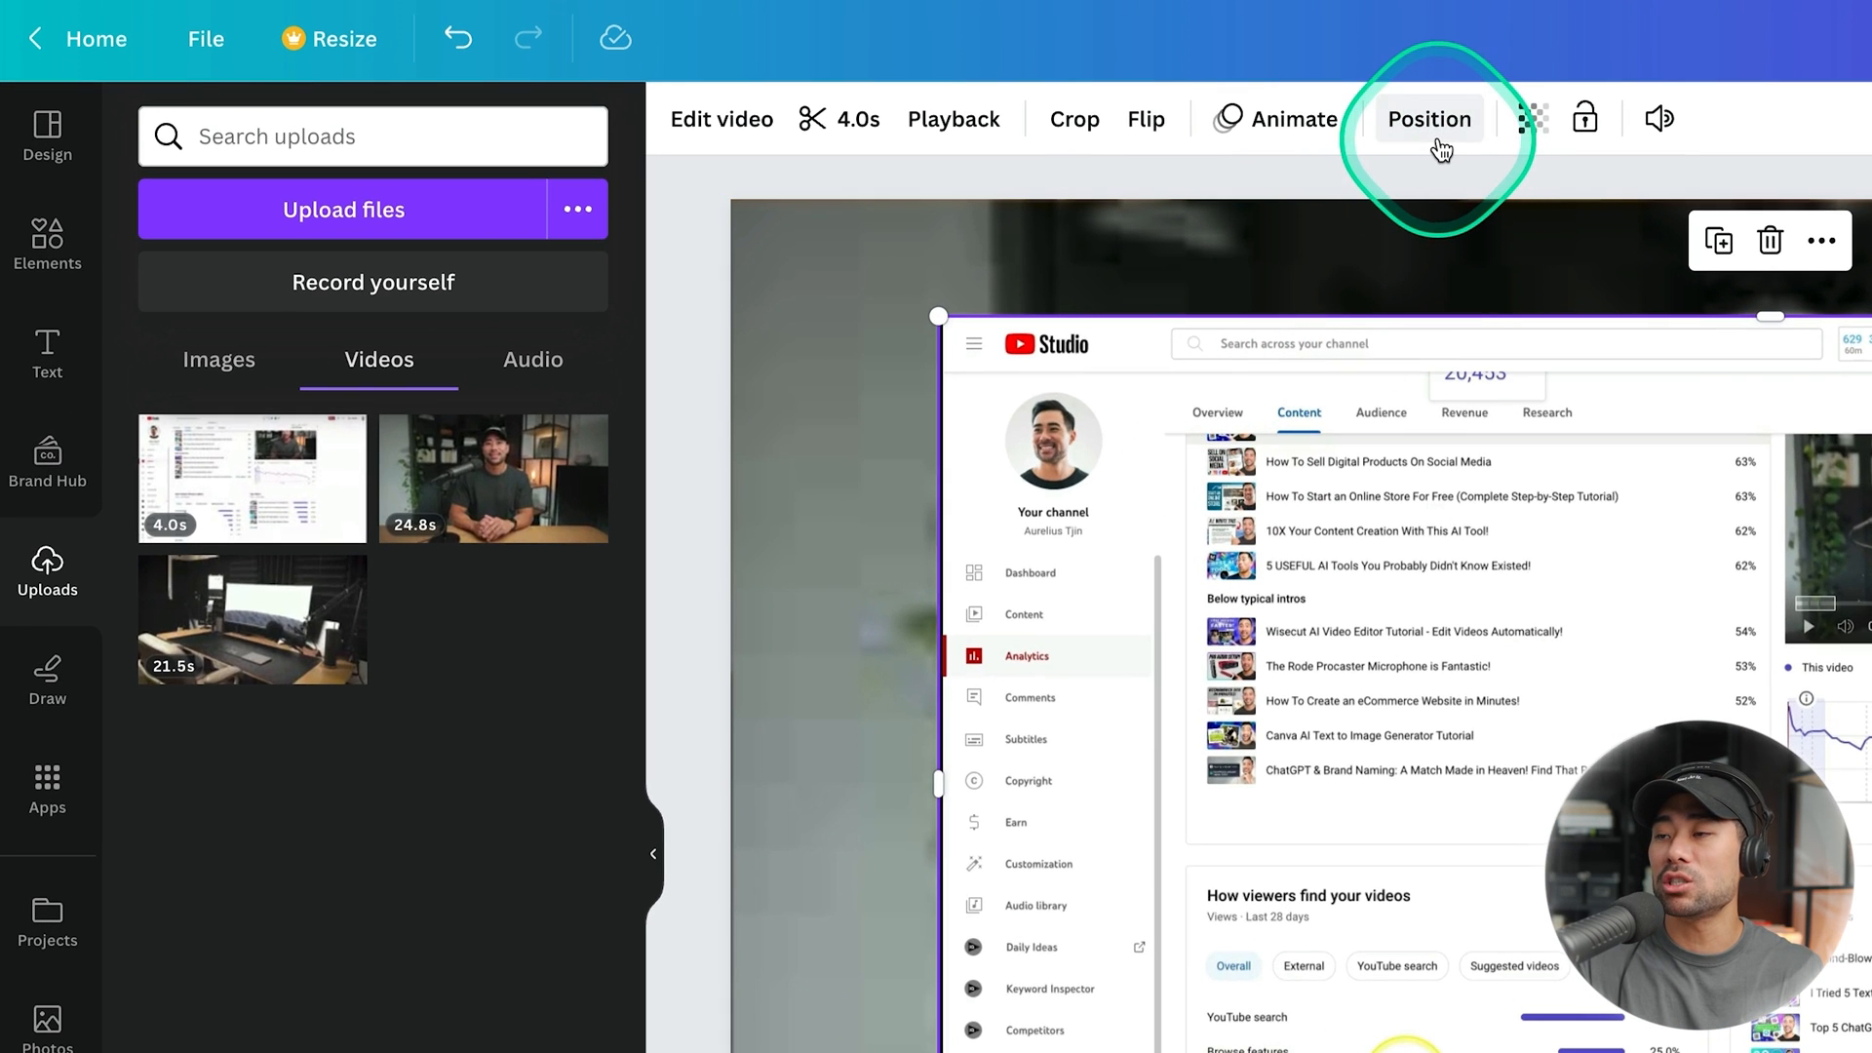
Show the overlapping layers of the b-roll and talking-head videos and try detaching the talking-head video from the background.
{"action": "left_click", "coordinate": [1433, 121]}
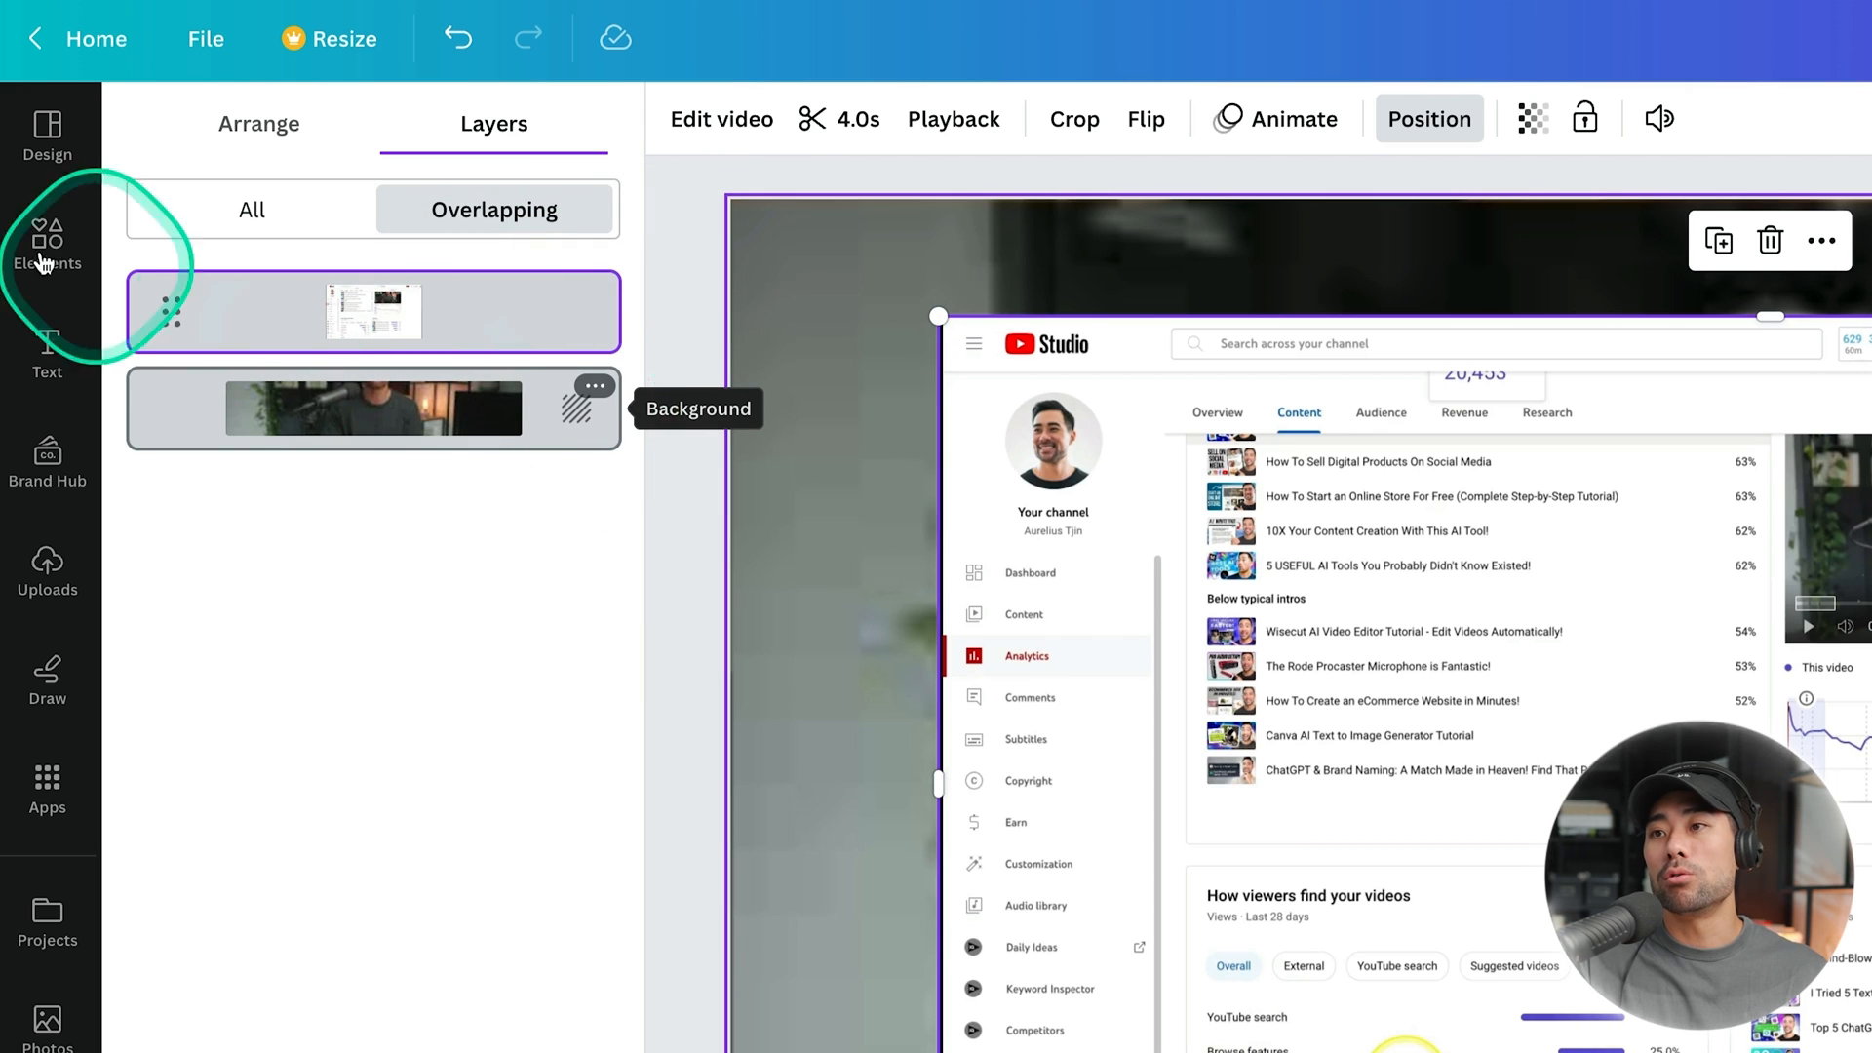
{"action": "left_click_drag", "start_coordinate": [169, 312], "coordinate": [172, 468]}
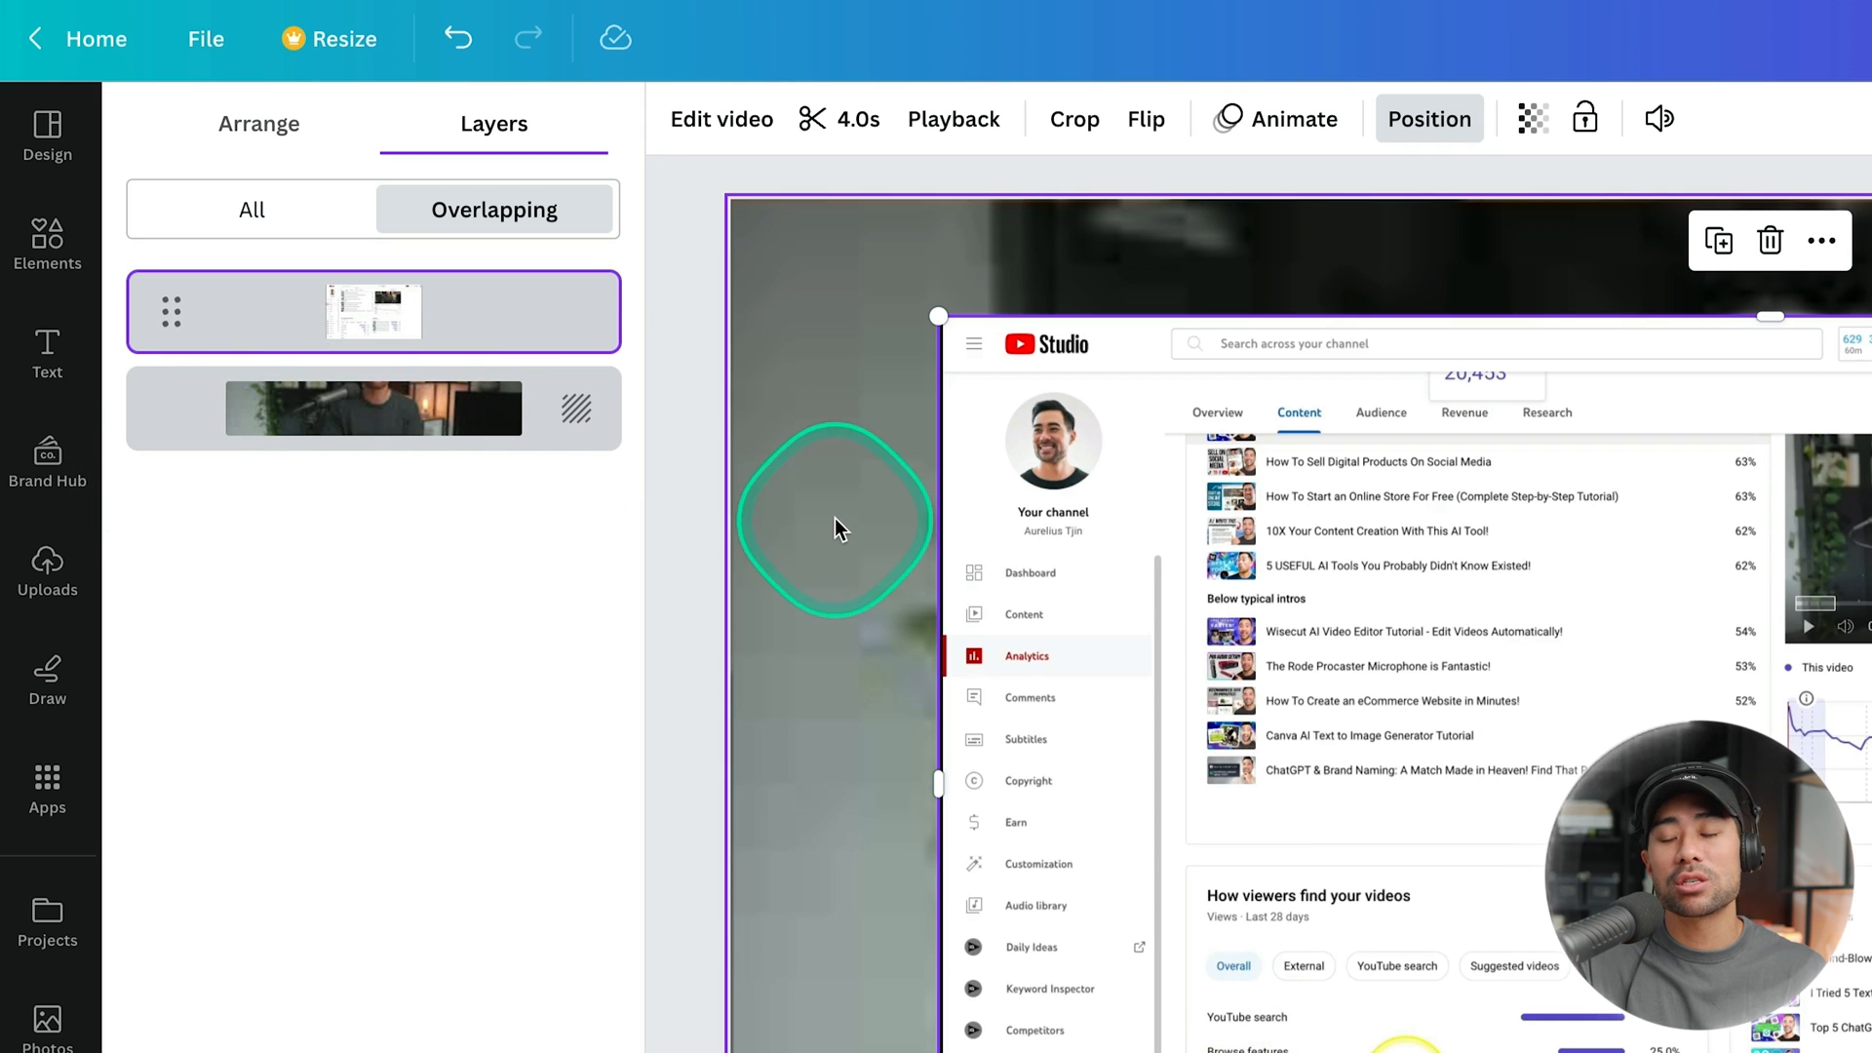
{"action": "right_click", "coordinate": [751, 472]}
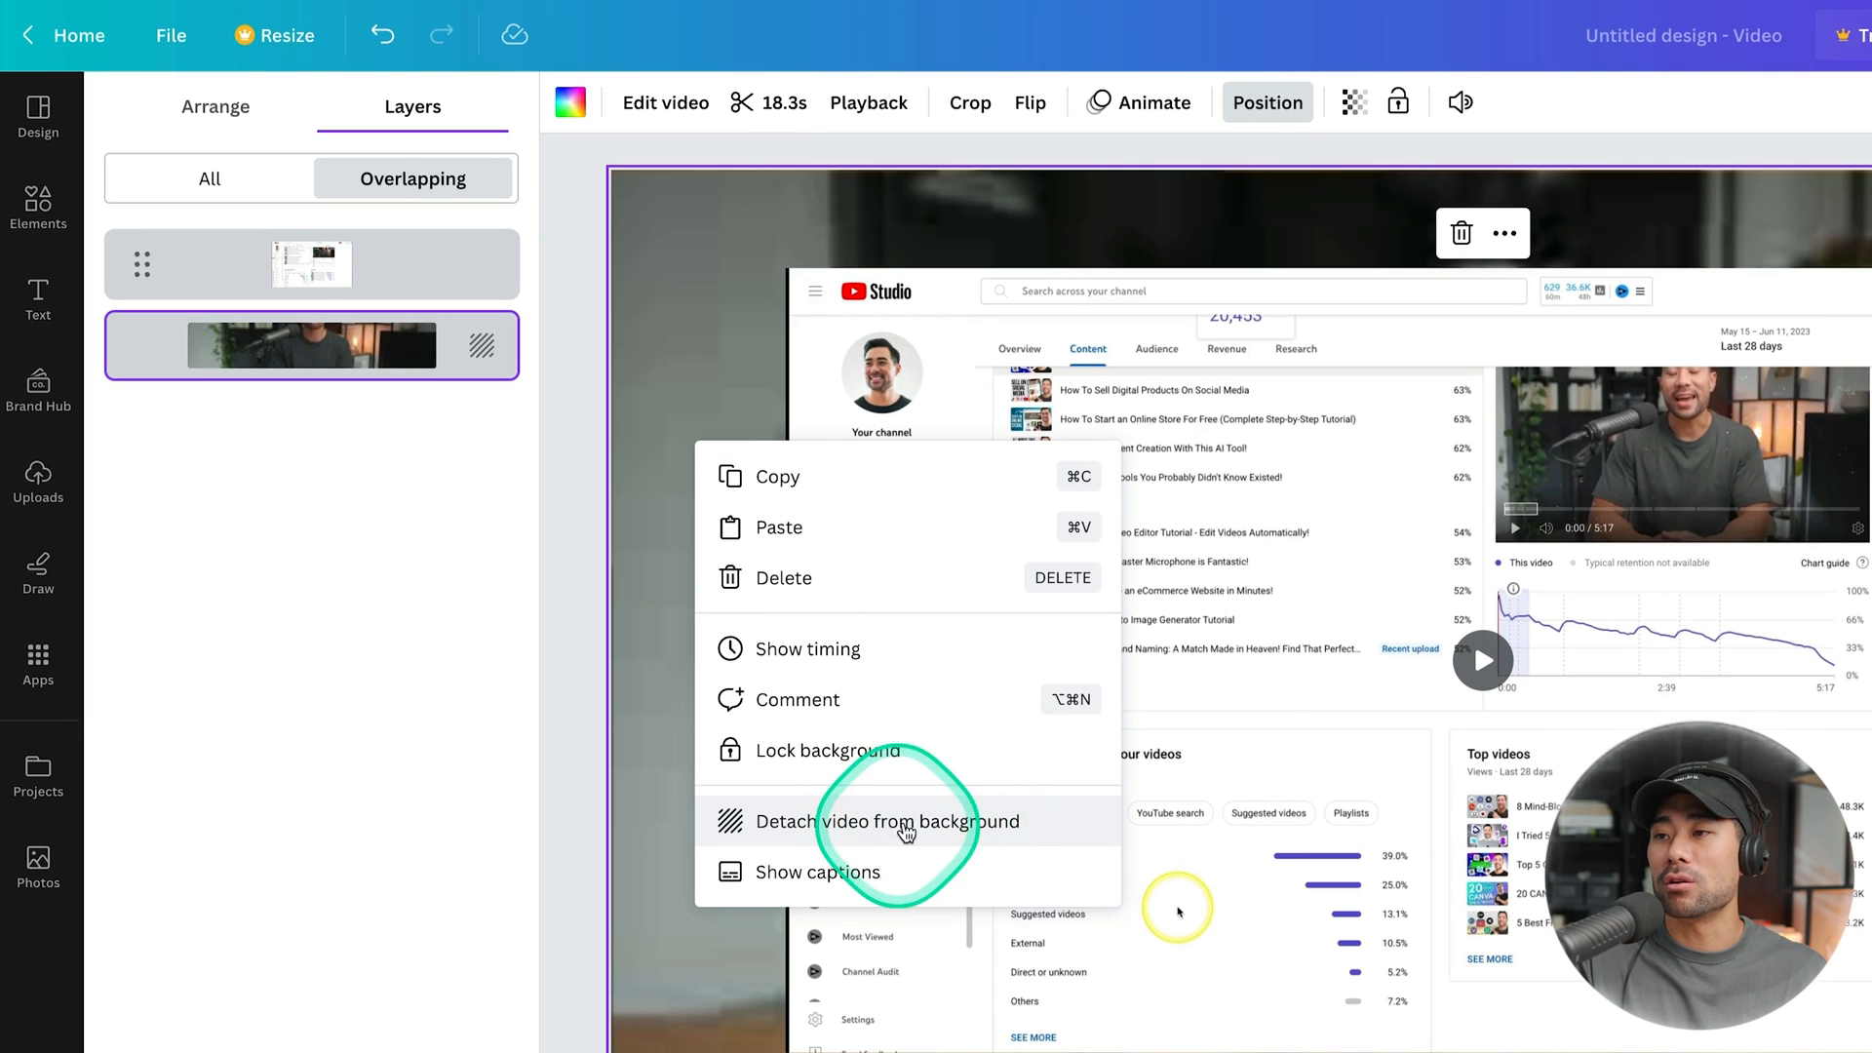
{"action": "left_click", "coordinate": [808, 840]}
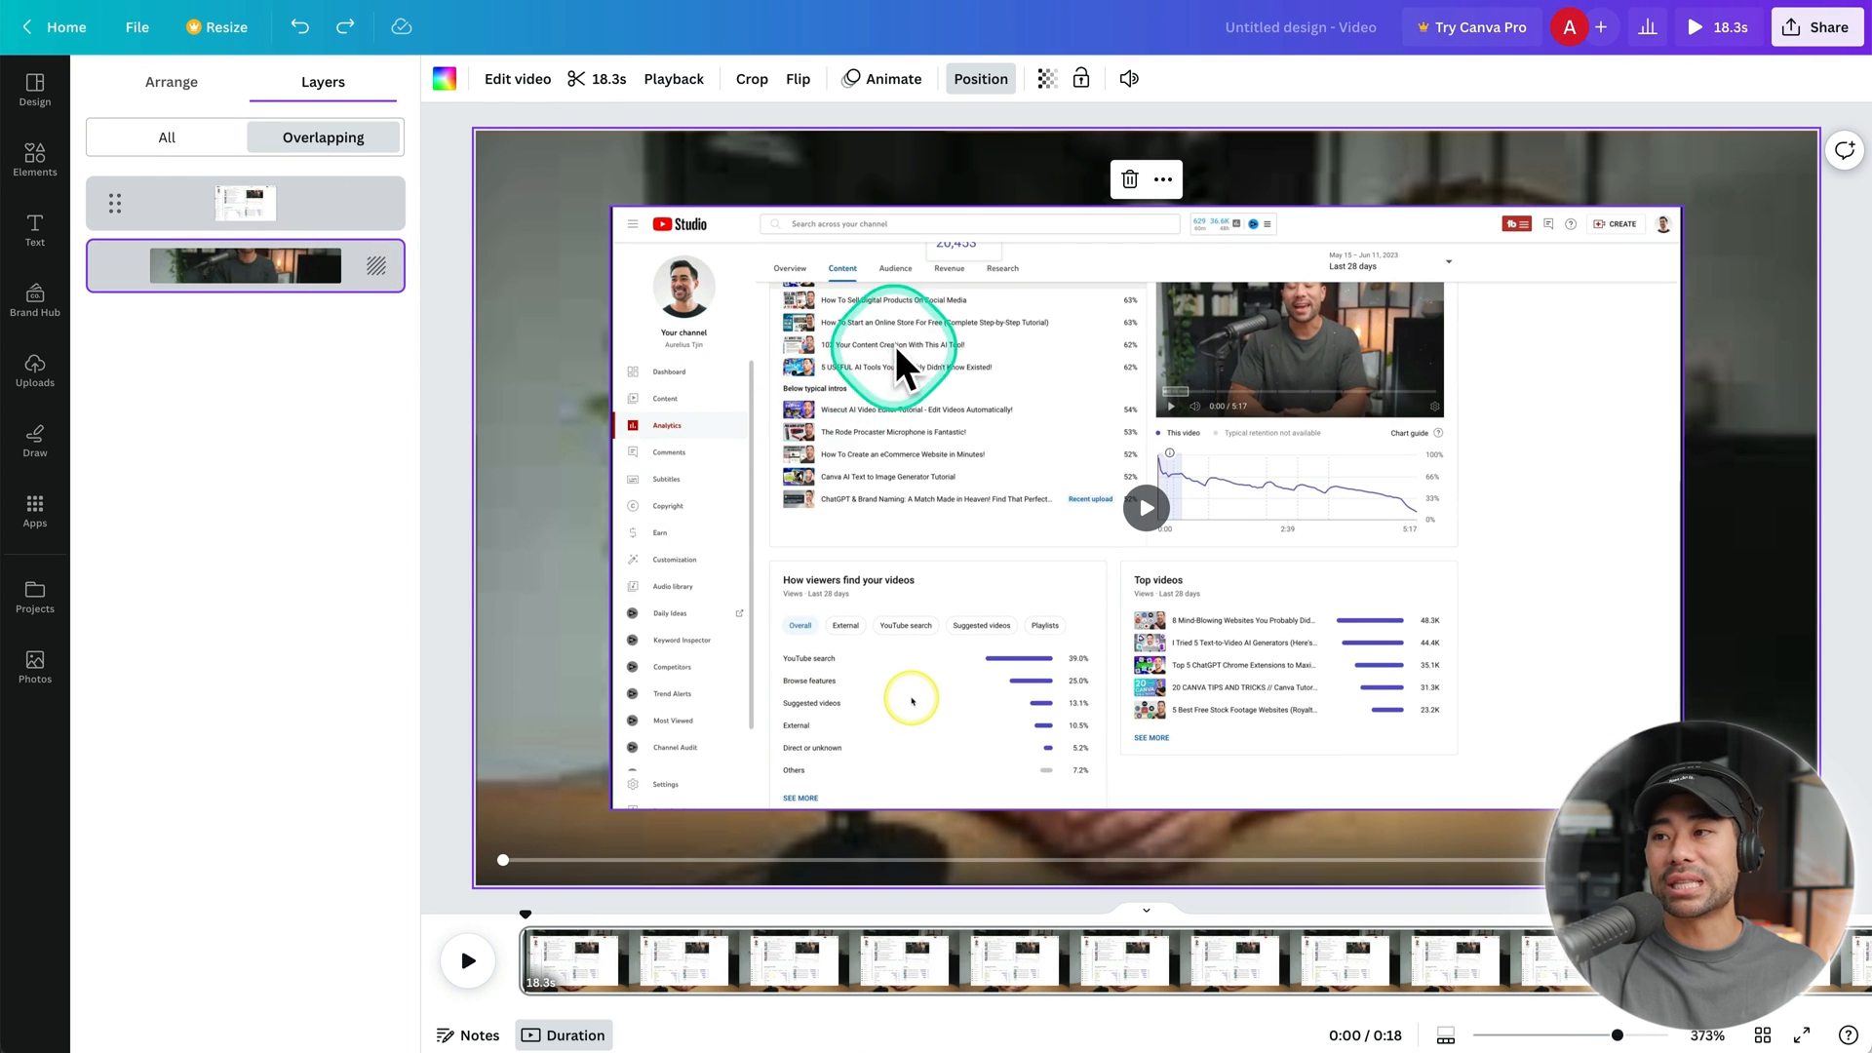
Show the timing of the YouTube Studio b-roll overlay and move its start to about 0:08.
{"action": "left_click", "coordinate": [895, 456]}
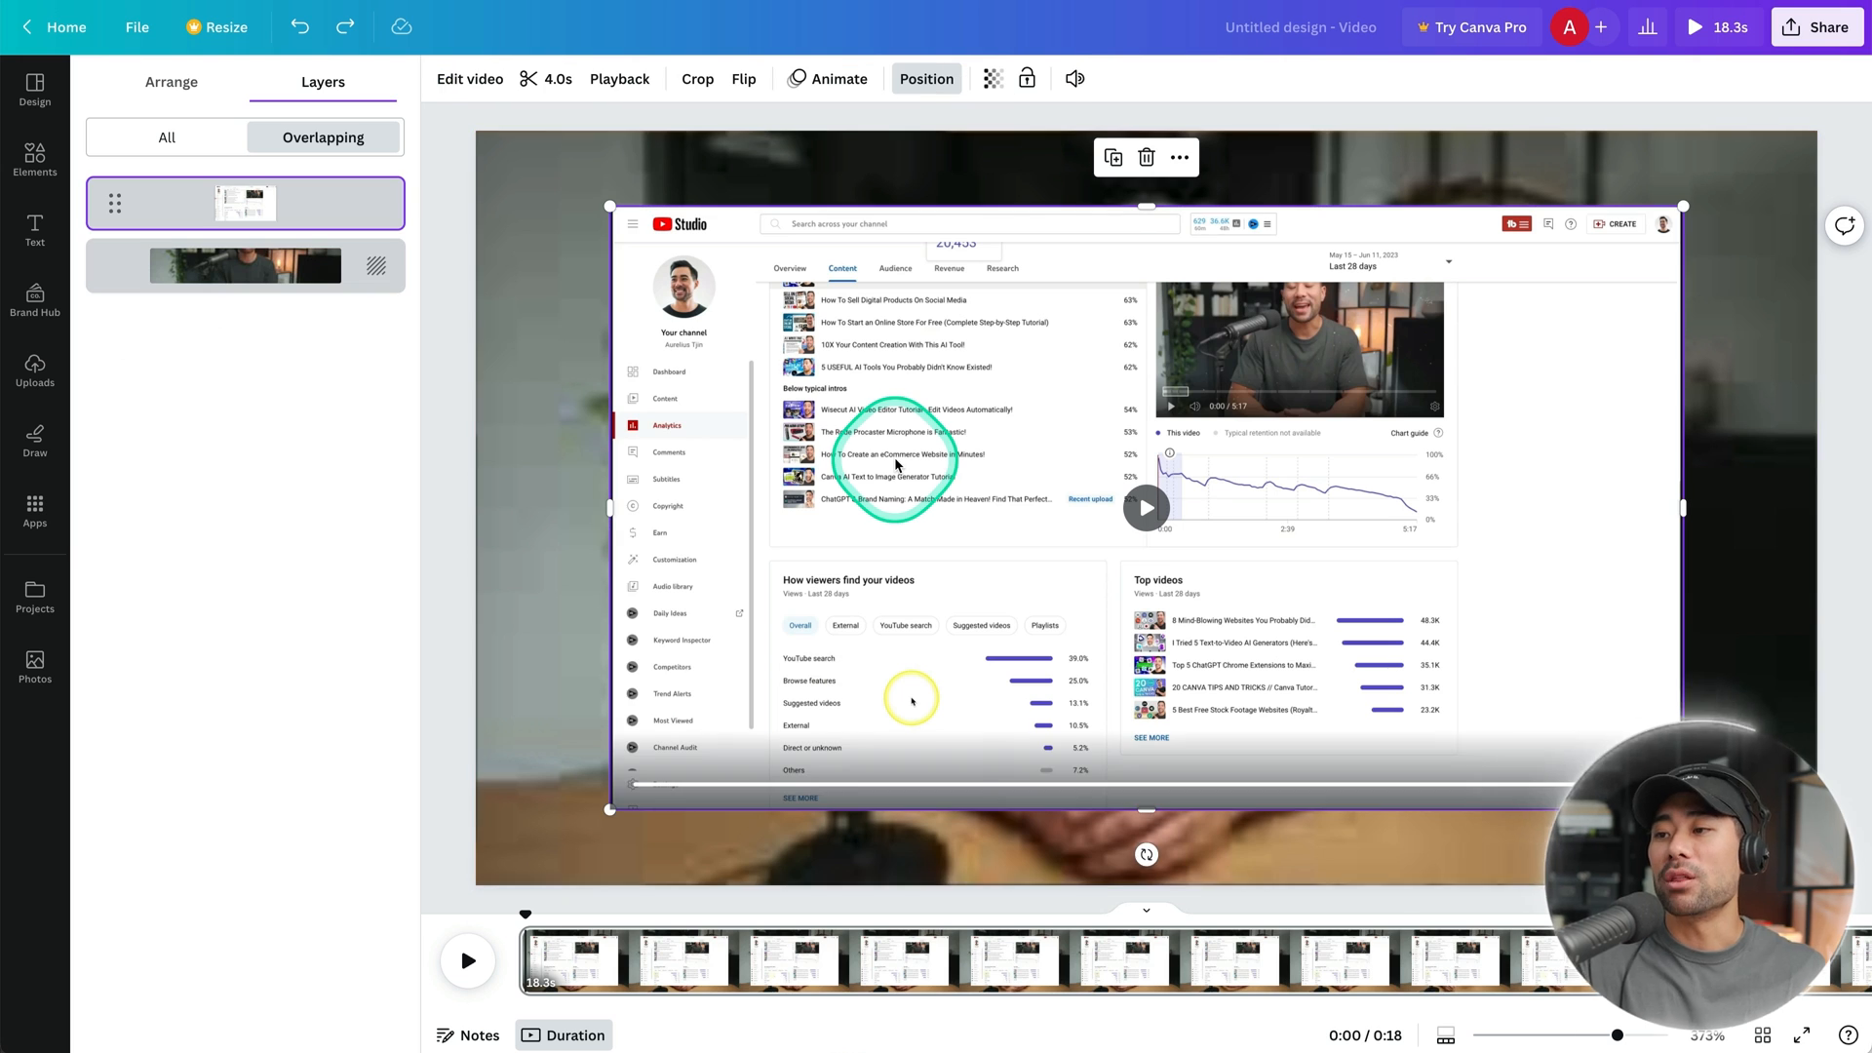
{"action": "right_click", "coordinate": [897, 463]}
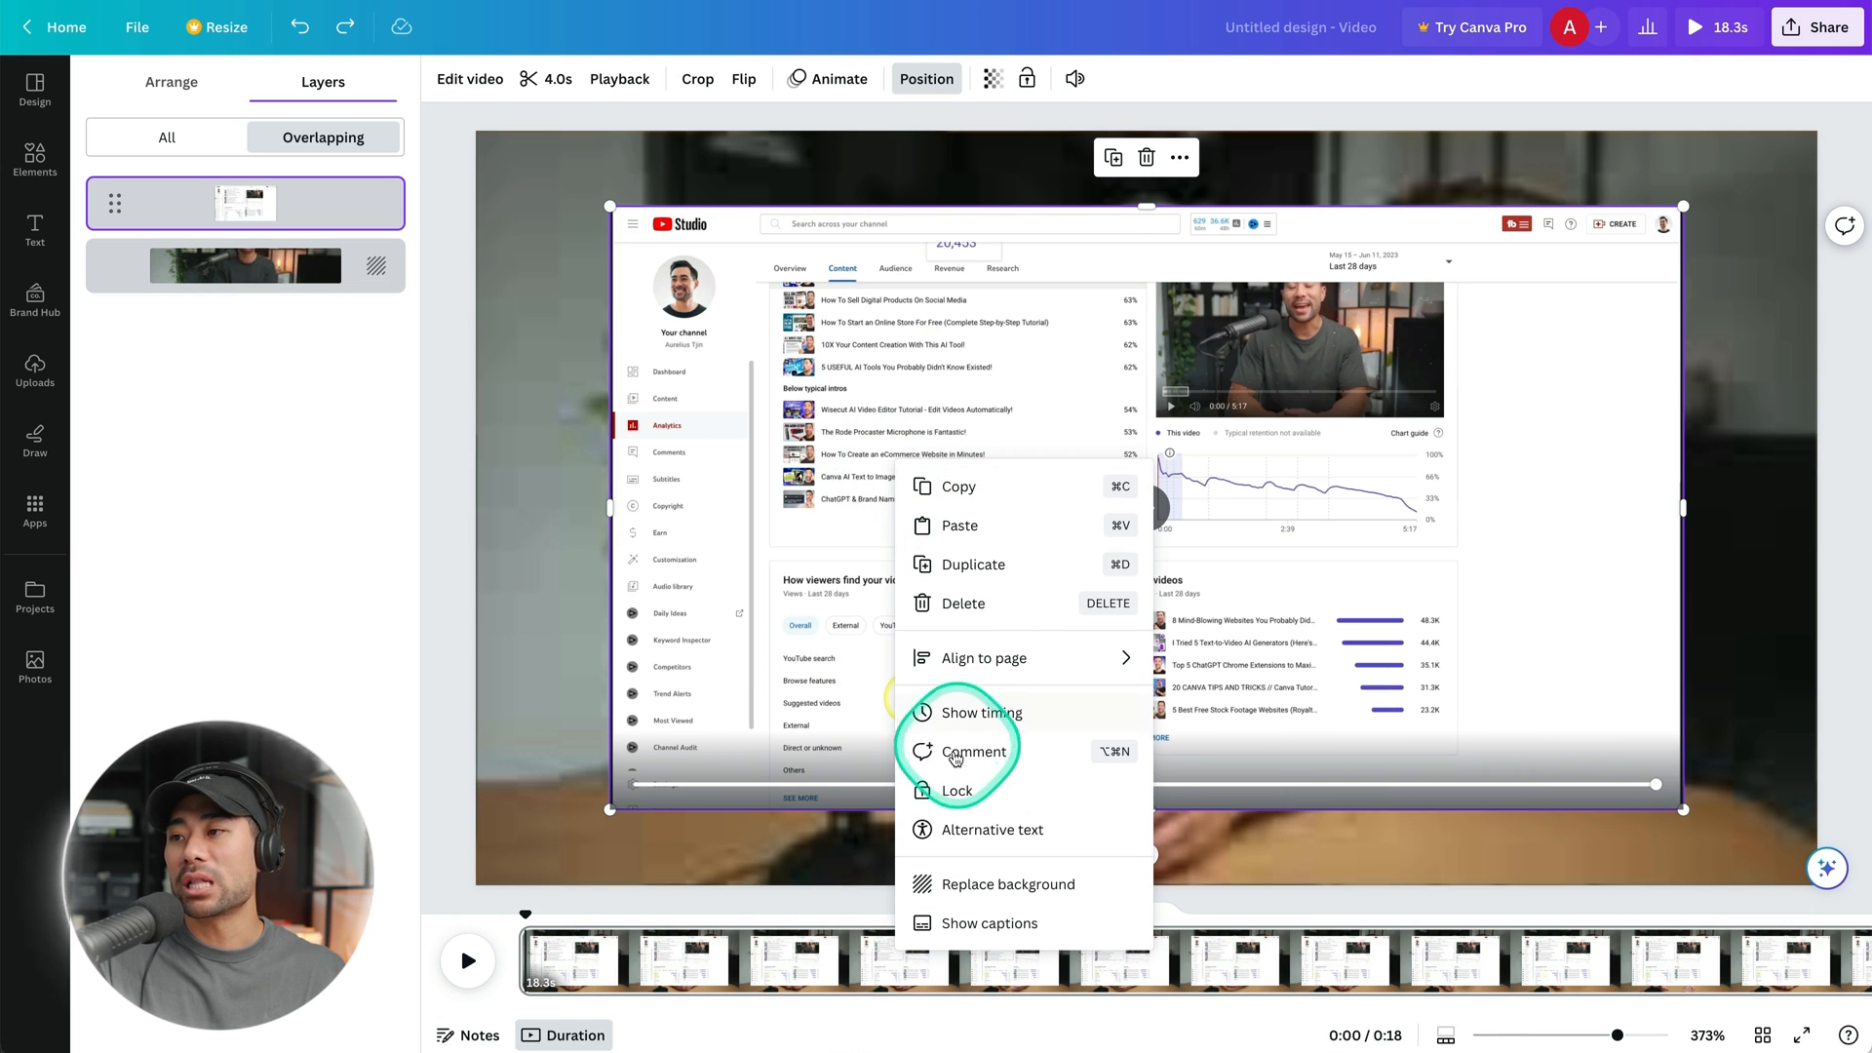
{"action": "left_click", "coordinate": [974, 715]}
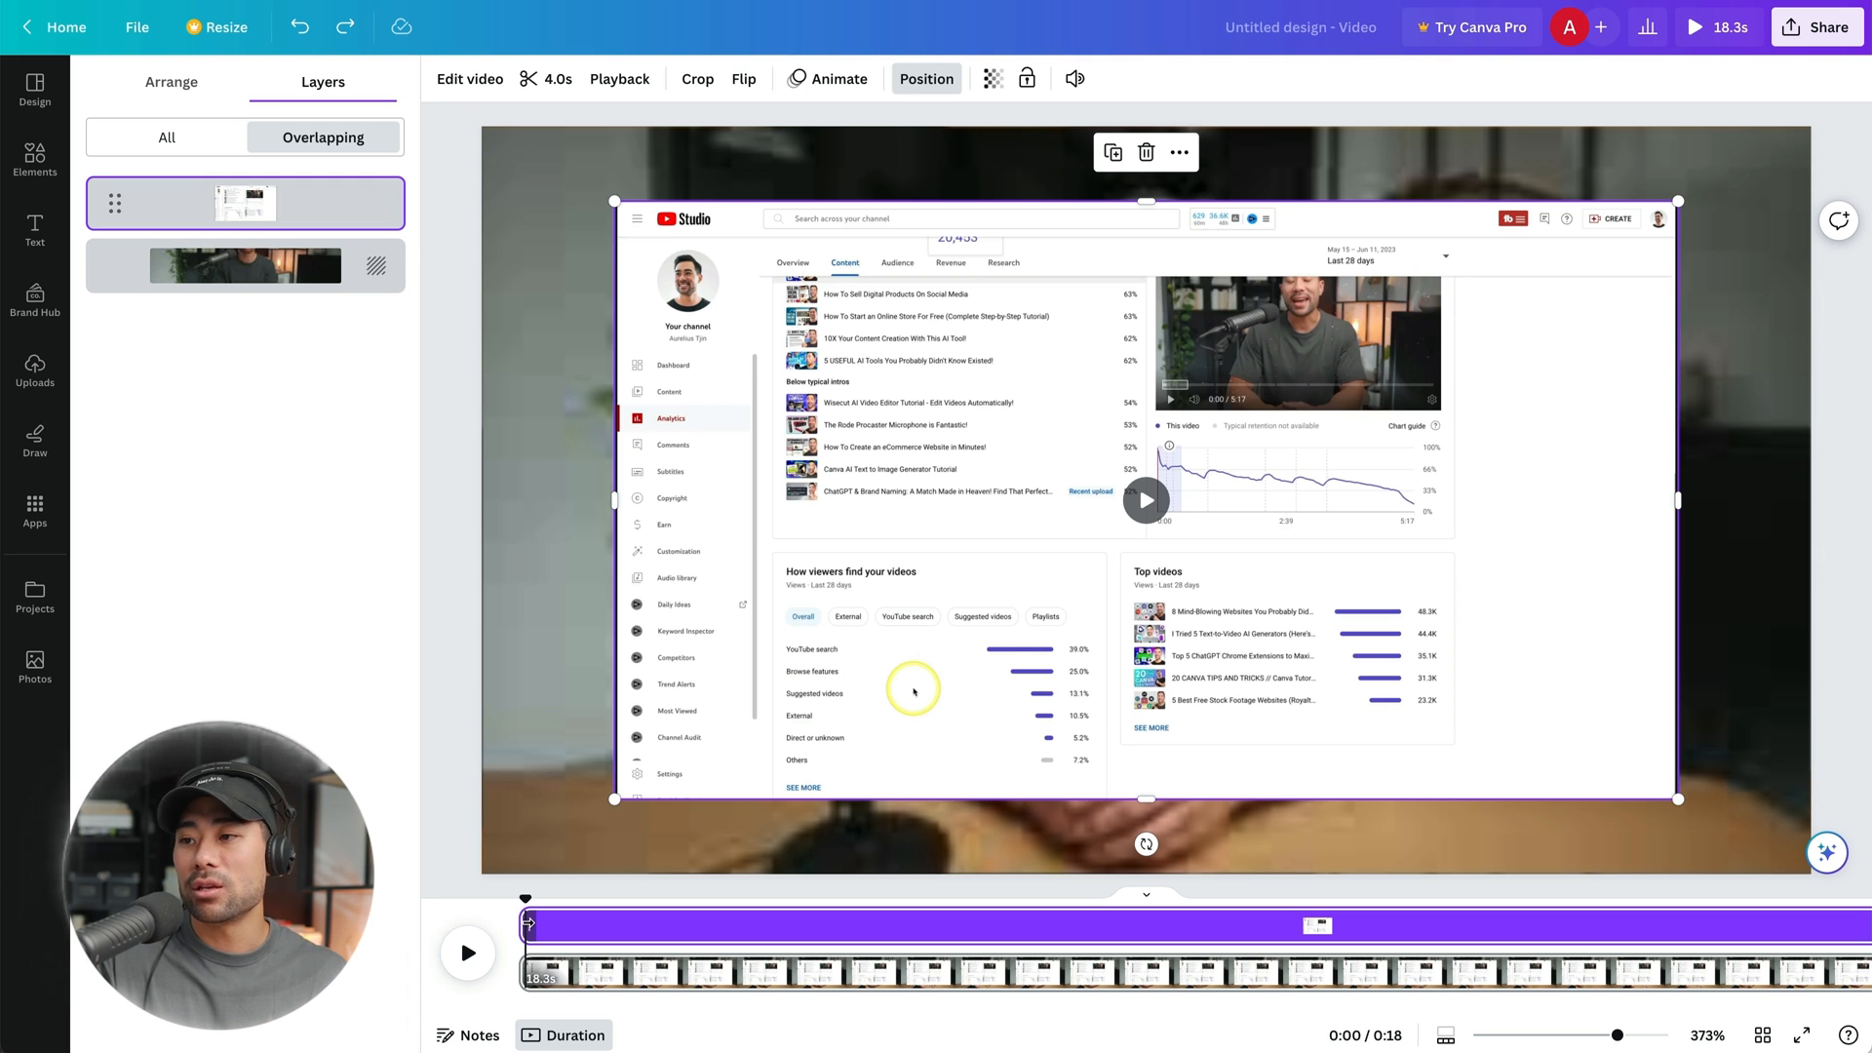
{"action": "left_click_drag", "start_coordinate": [527, 922], "coordinate": [1214, 928]}
Play the video from 0:06 to 0:13 and again from 0:03 to 0:10 to check where the b-roll overlay comes in.
{"action": "left_click", "coordinate": [1128, 911]}
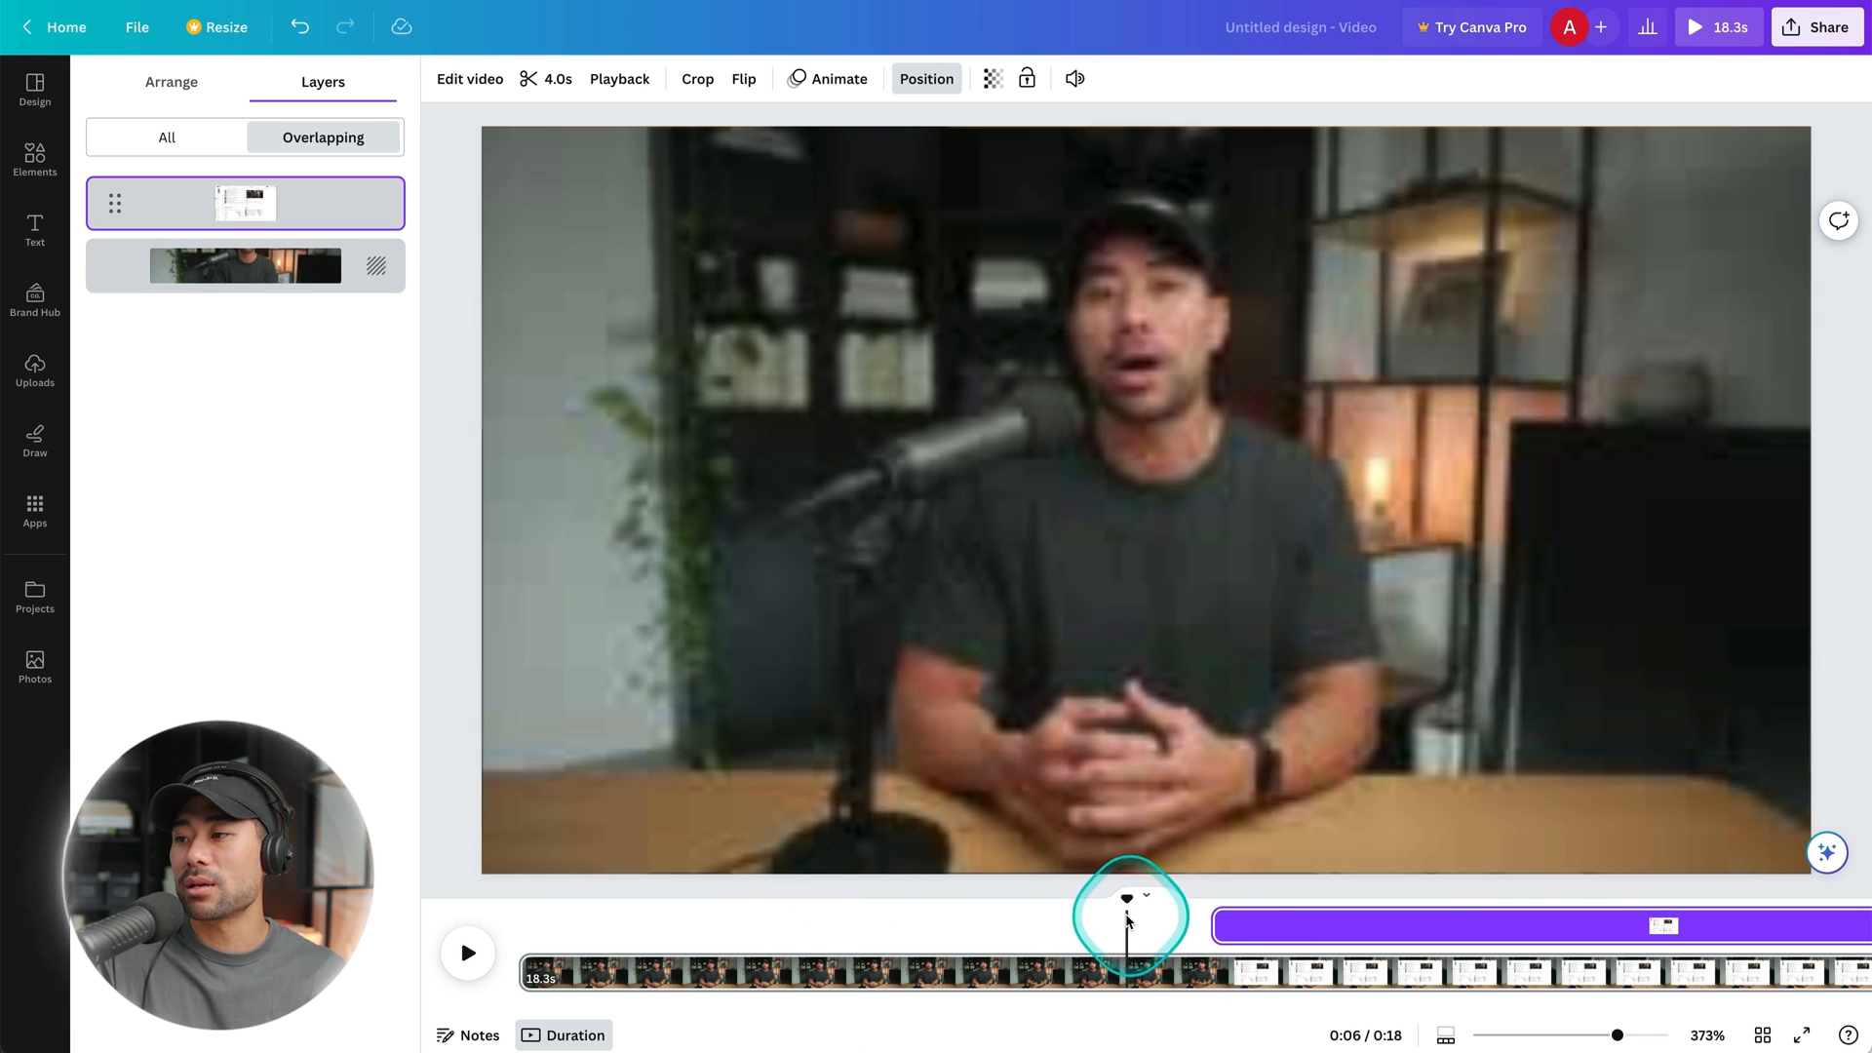
{"action": "key", "text": "space"}
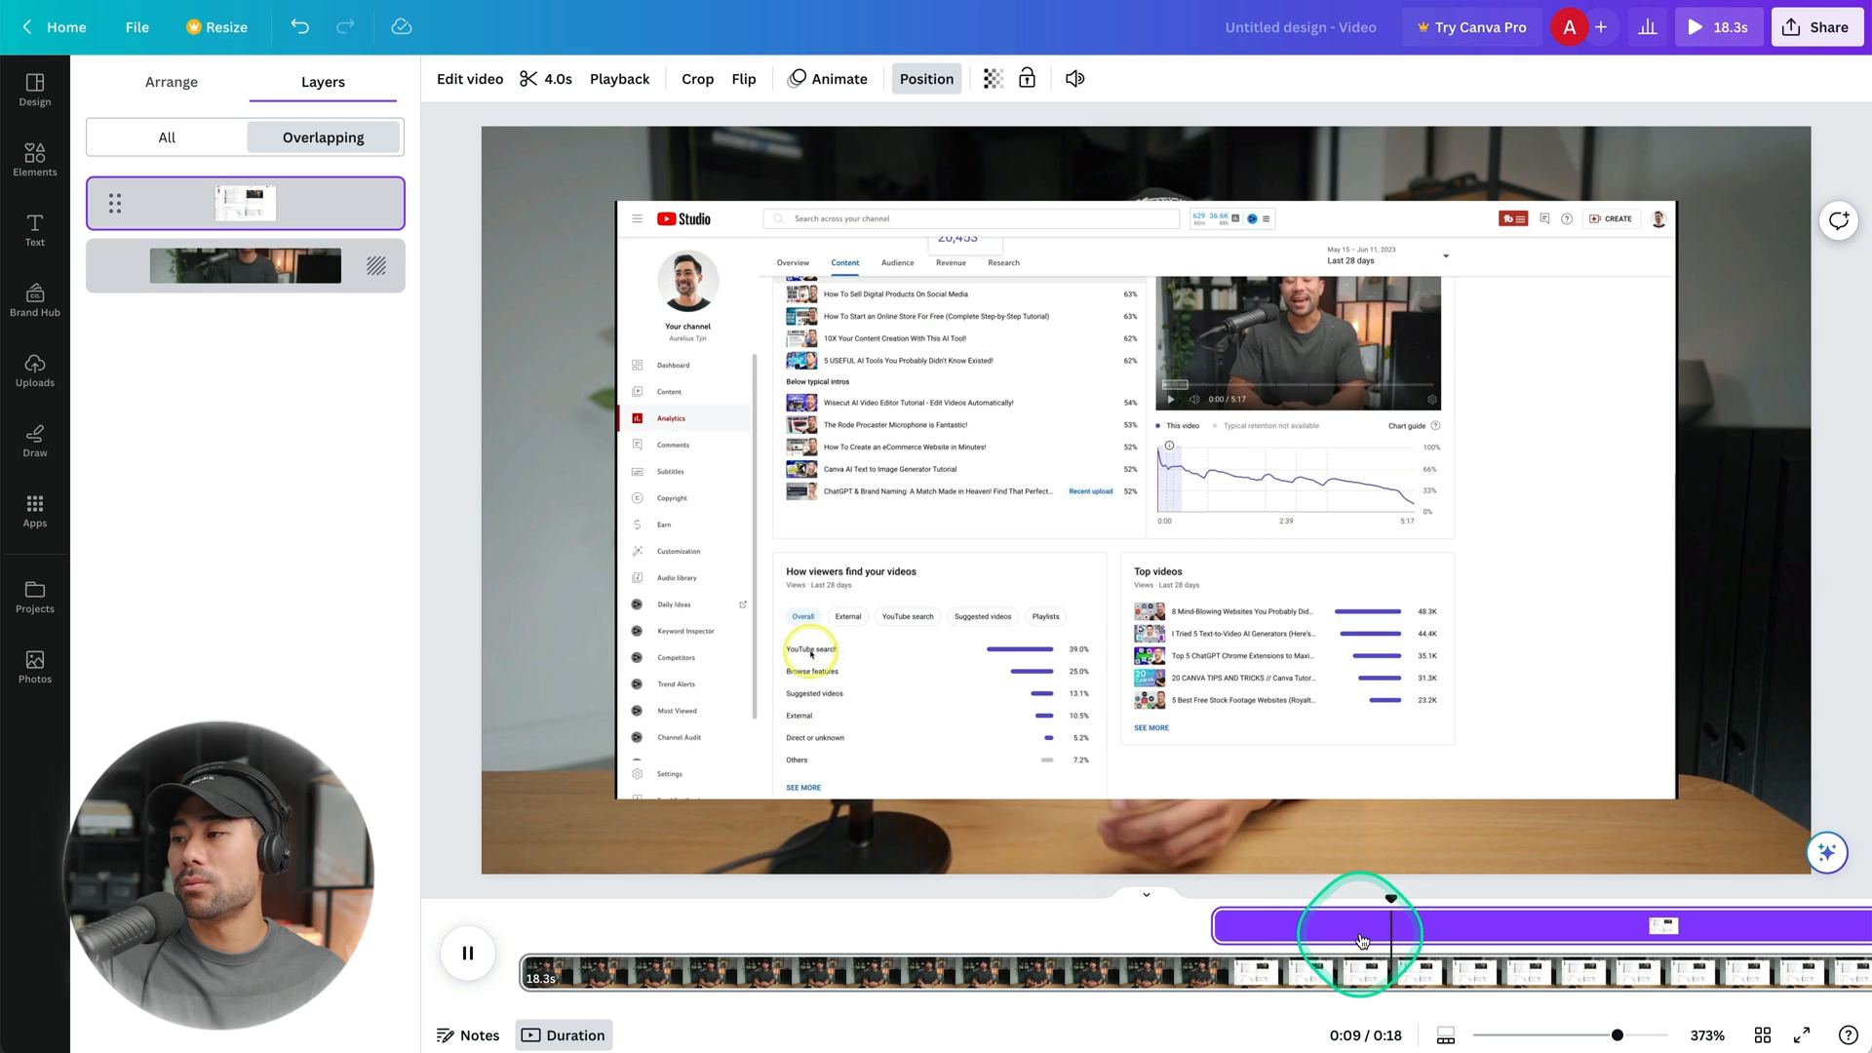
{"action": "scroll", "coordinate": [1361, 940], "scroll_direction": "right", "scroll_amount": 2}
{"action": "scroll", "coordinate": [1362, 941], "scroll_direction": "right", "scroll_amount": 2}
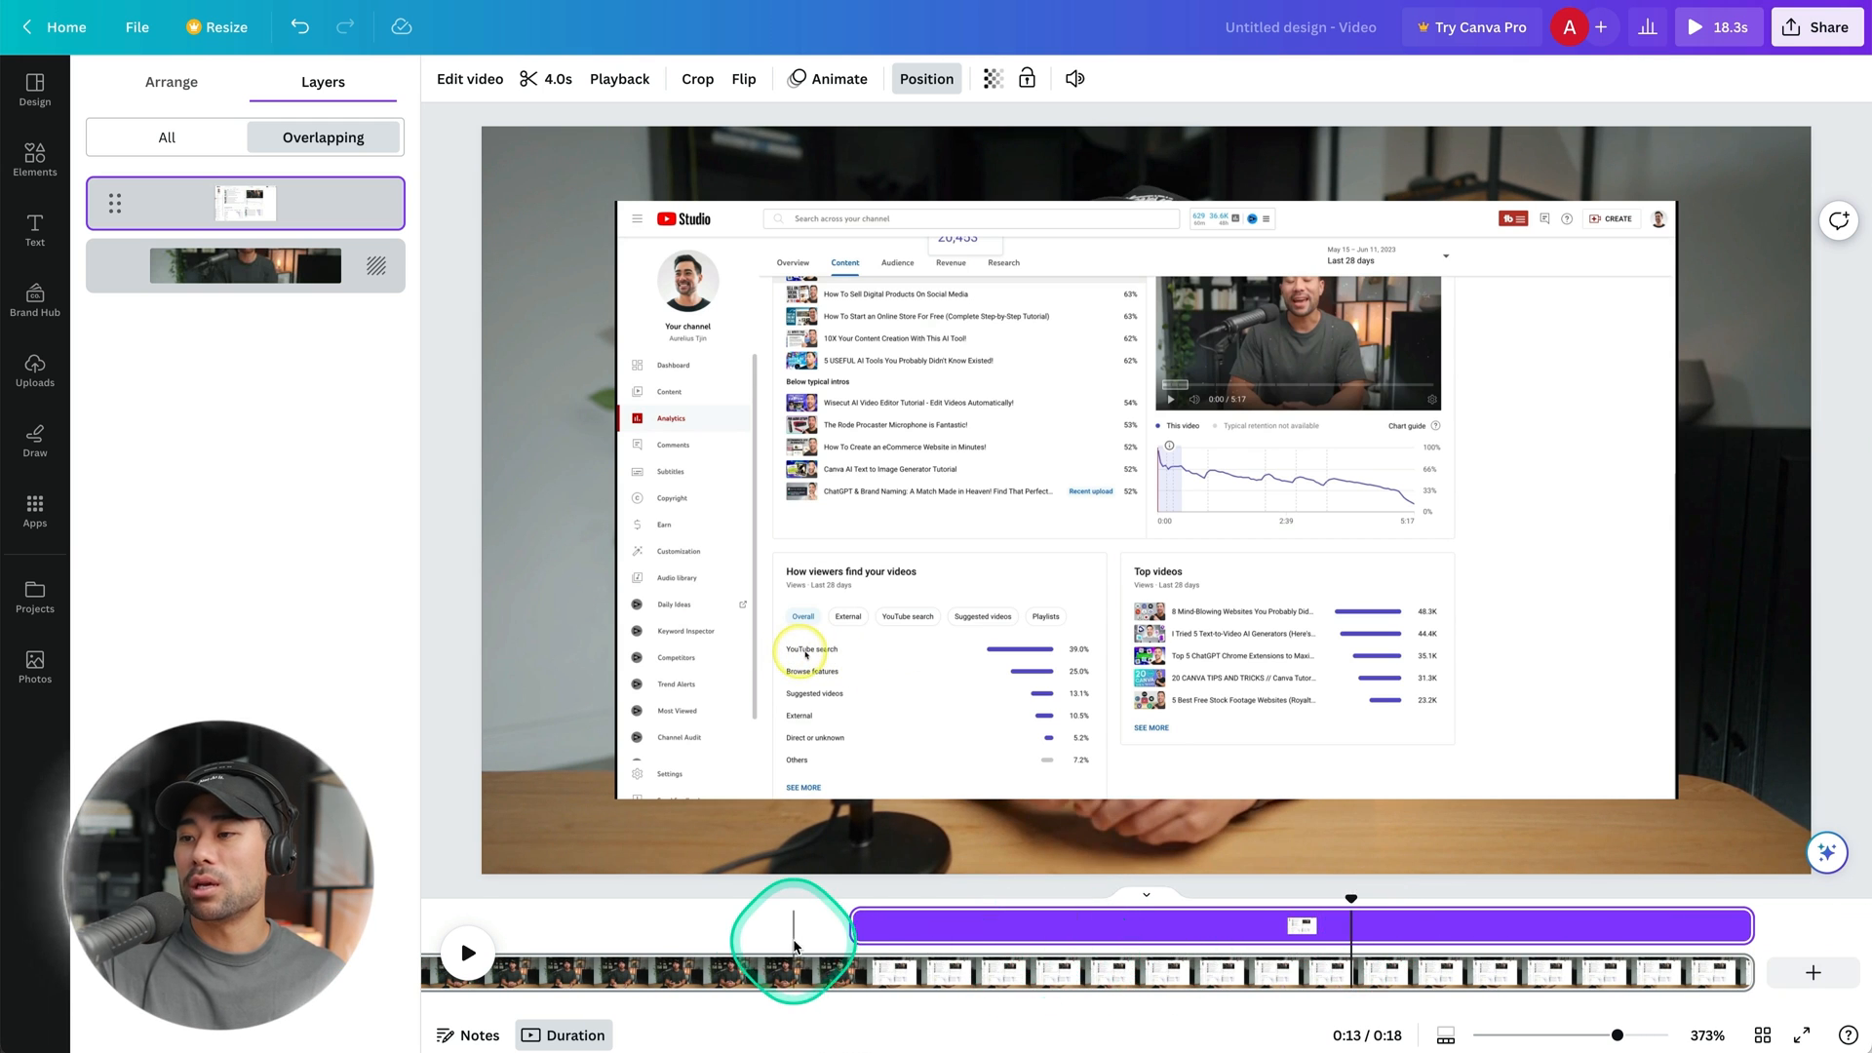
{"action": "key", "text": "space"}
{"action": "scroll", "coordinate": [761, 947], "scroll_direction": "left", "scroll_amount": 3}
{"action": "left_click", "coordinate": [755, 925]}
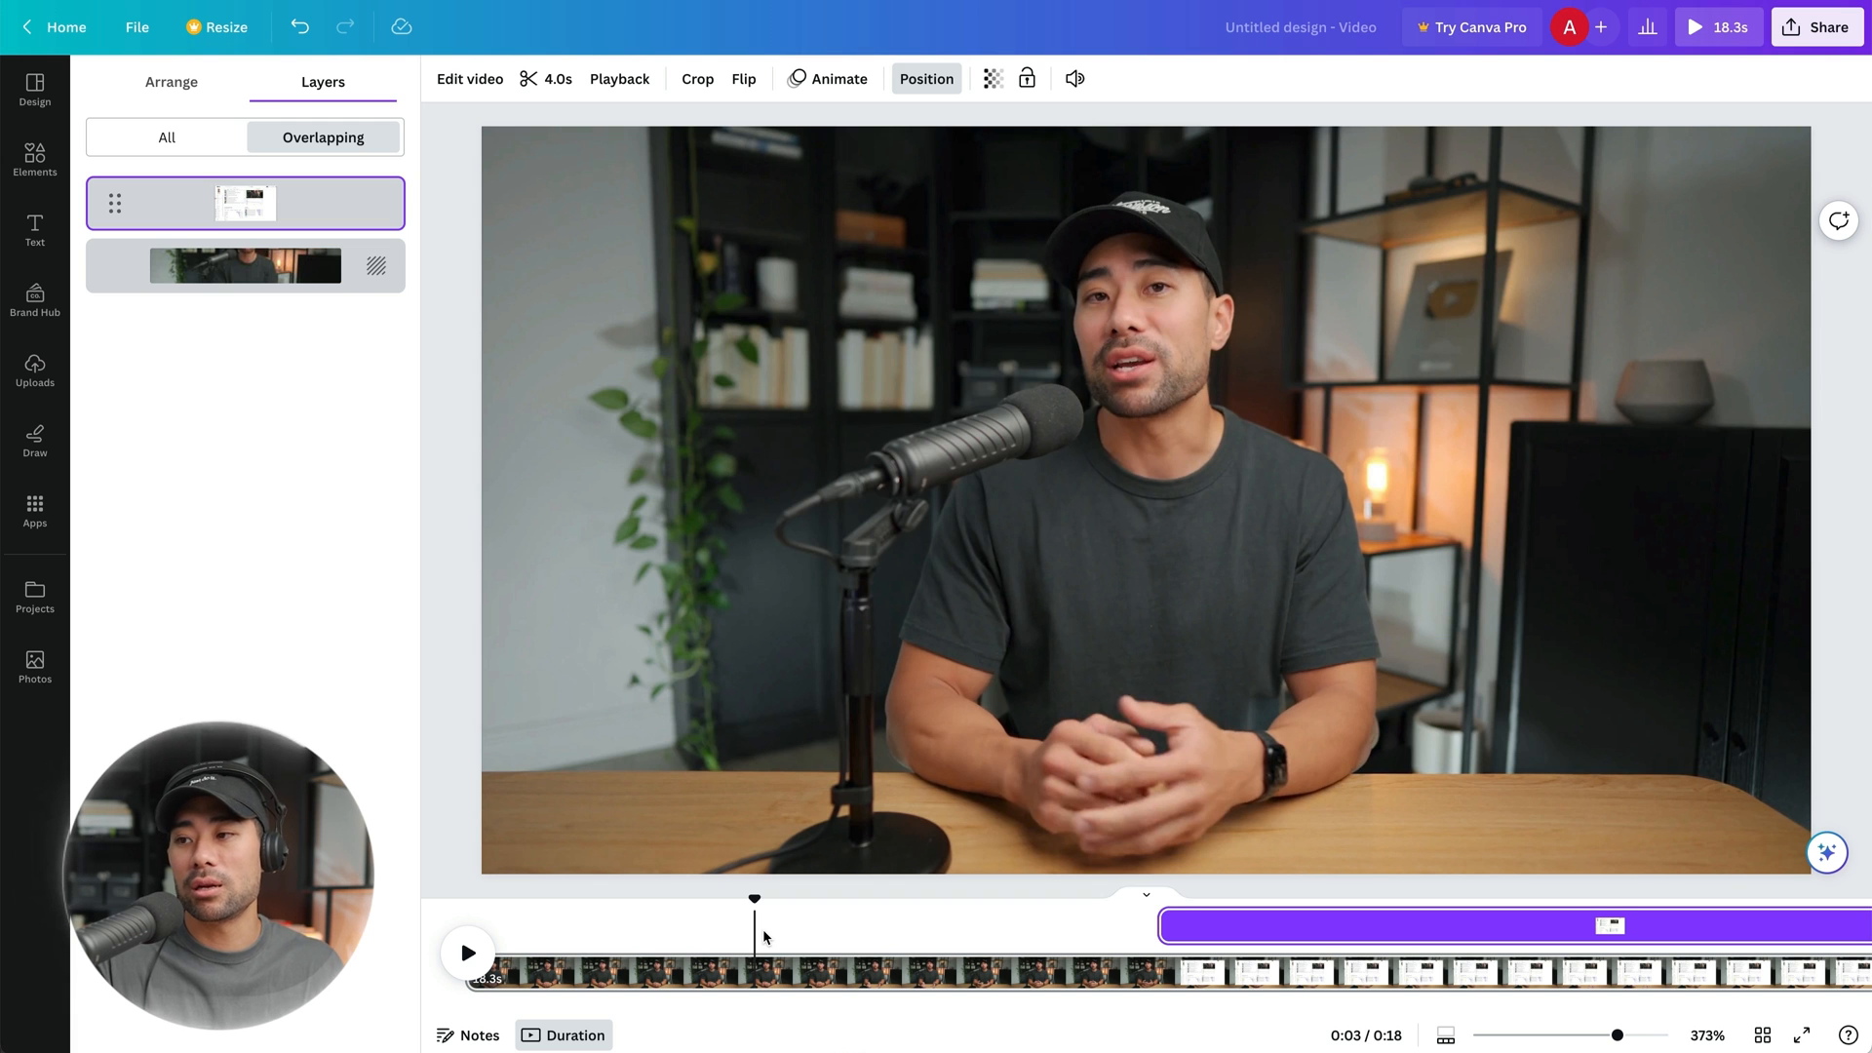
{"action": "key", "text": "space"}
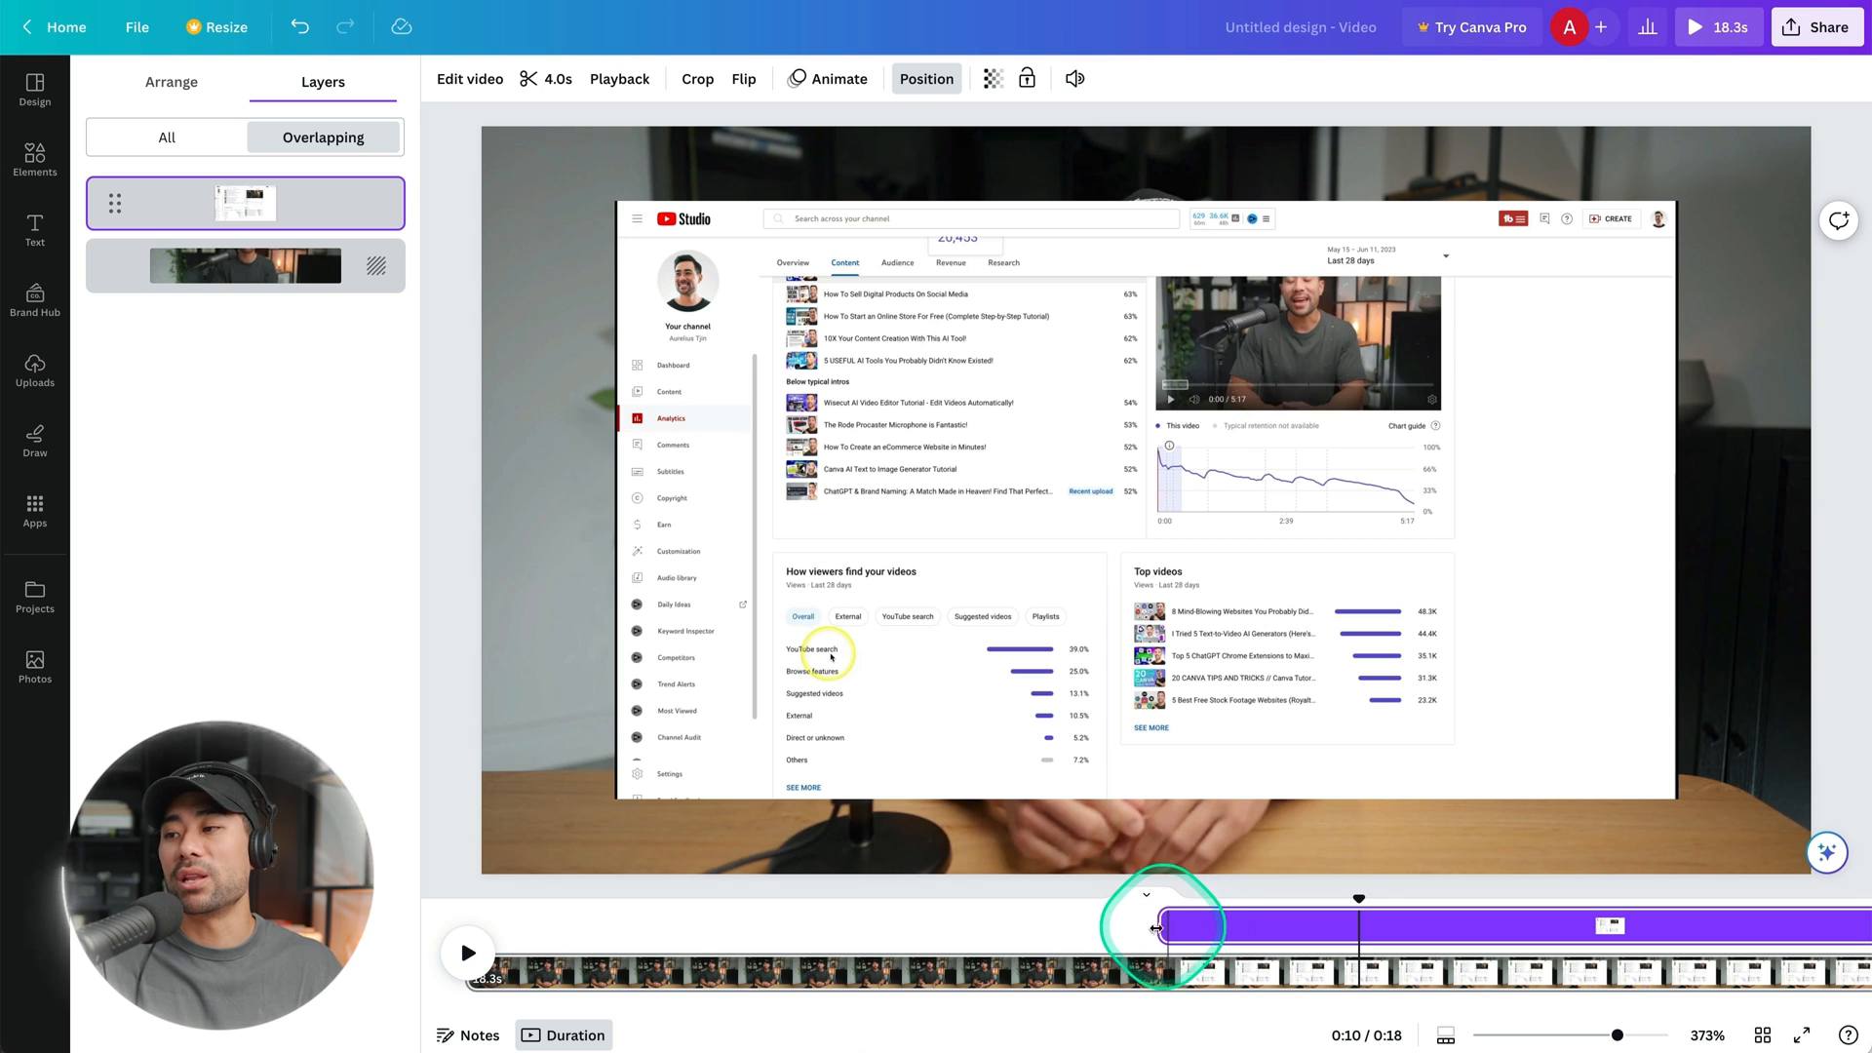
Move the b-roll overlay's start to about 0:09 and play from 0:08 to 0:10 to check it.
{"action": "mouse_move", "coordinate": [1162, 927]}
{"action": "left_mouse_down"}
{"action": "mouse_move", "coordinate": [1278, 926]}
{"action": "mouse_move", "coordinate": [1189, 932]}
{"action": "left_mouse_up"}
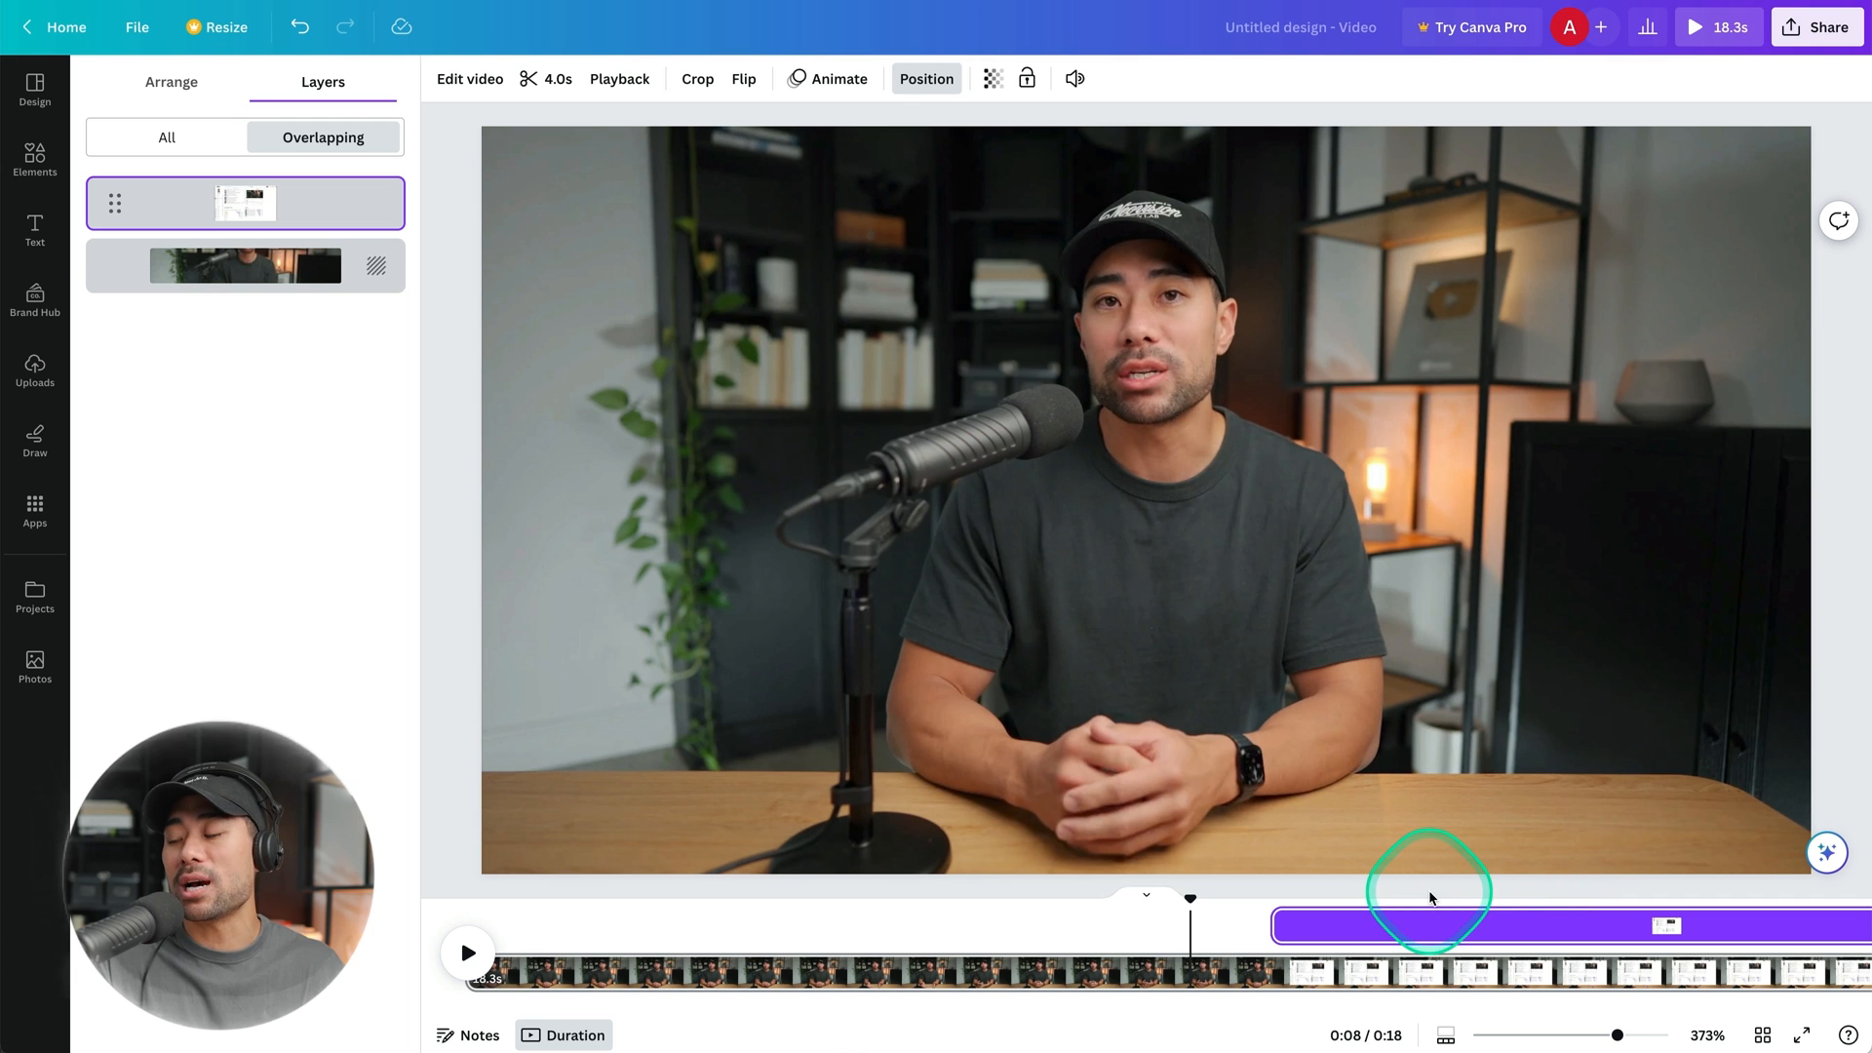
{"action": "key", "text": "space"}
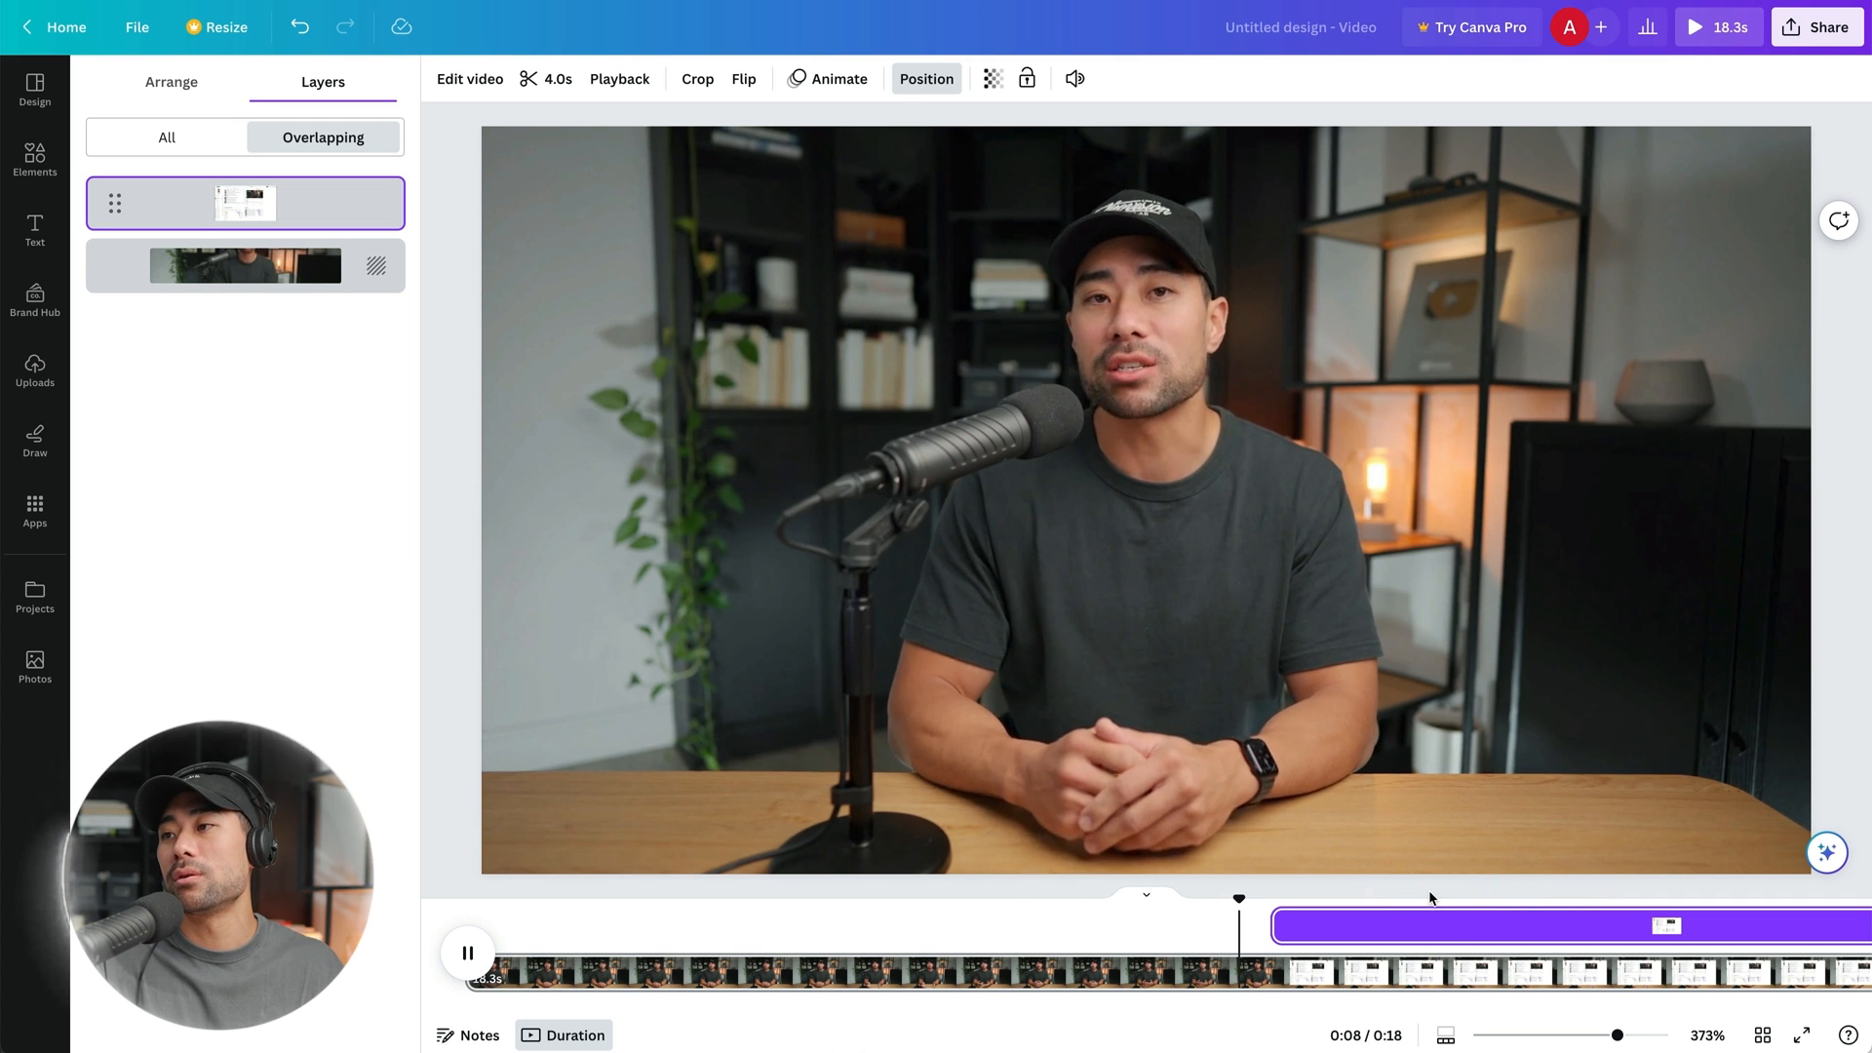
{"action": "key", "text": "space"}
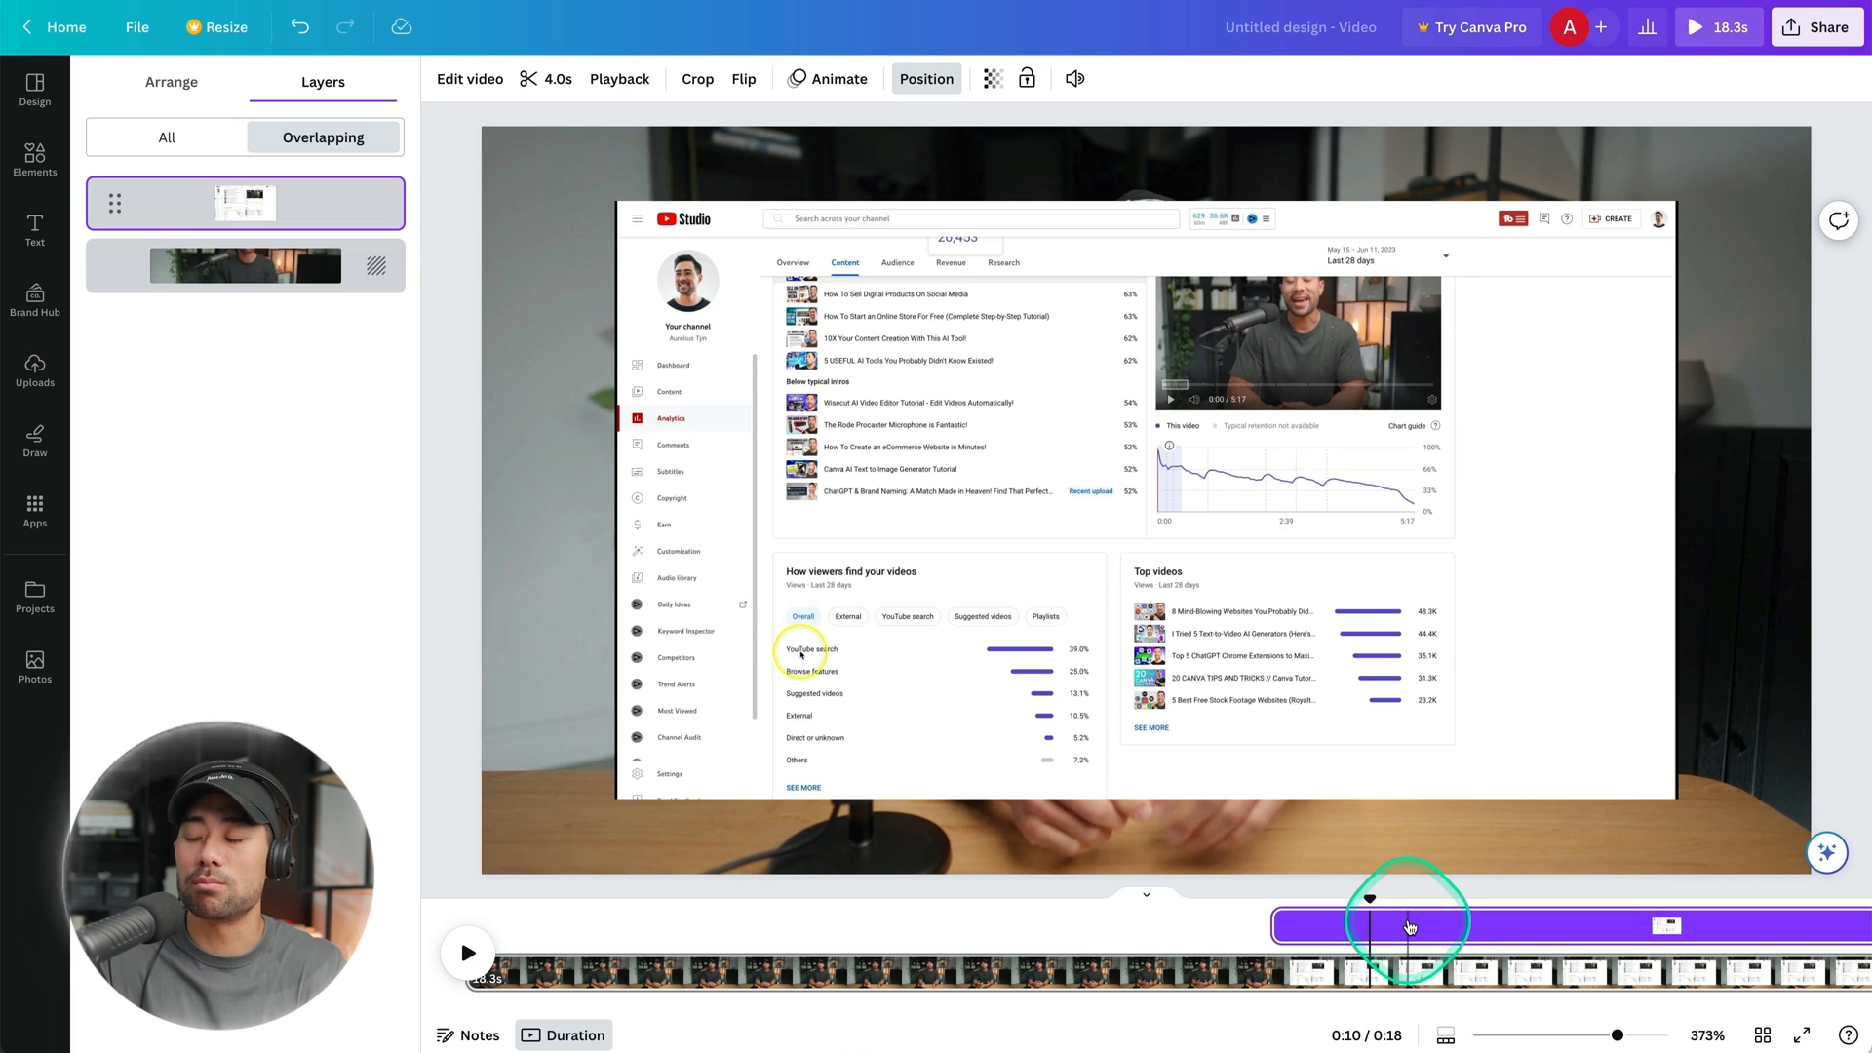
Play on from 0:10 and trim the end of the YouTube Studio b-roll overlay to 0:13.
{"action": "left_click", "coordinate": [1409, 926]}
{"action": "scroll", "coordinate": [1400, 926], "scroll_direction": "right", "scroll_amount": 3}
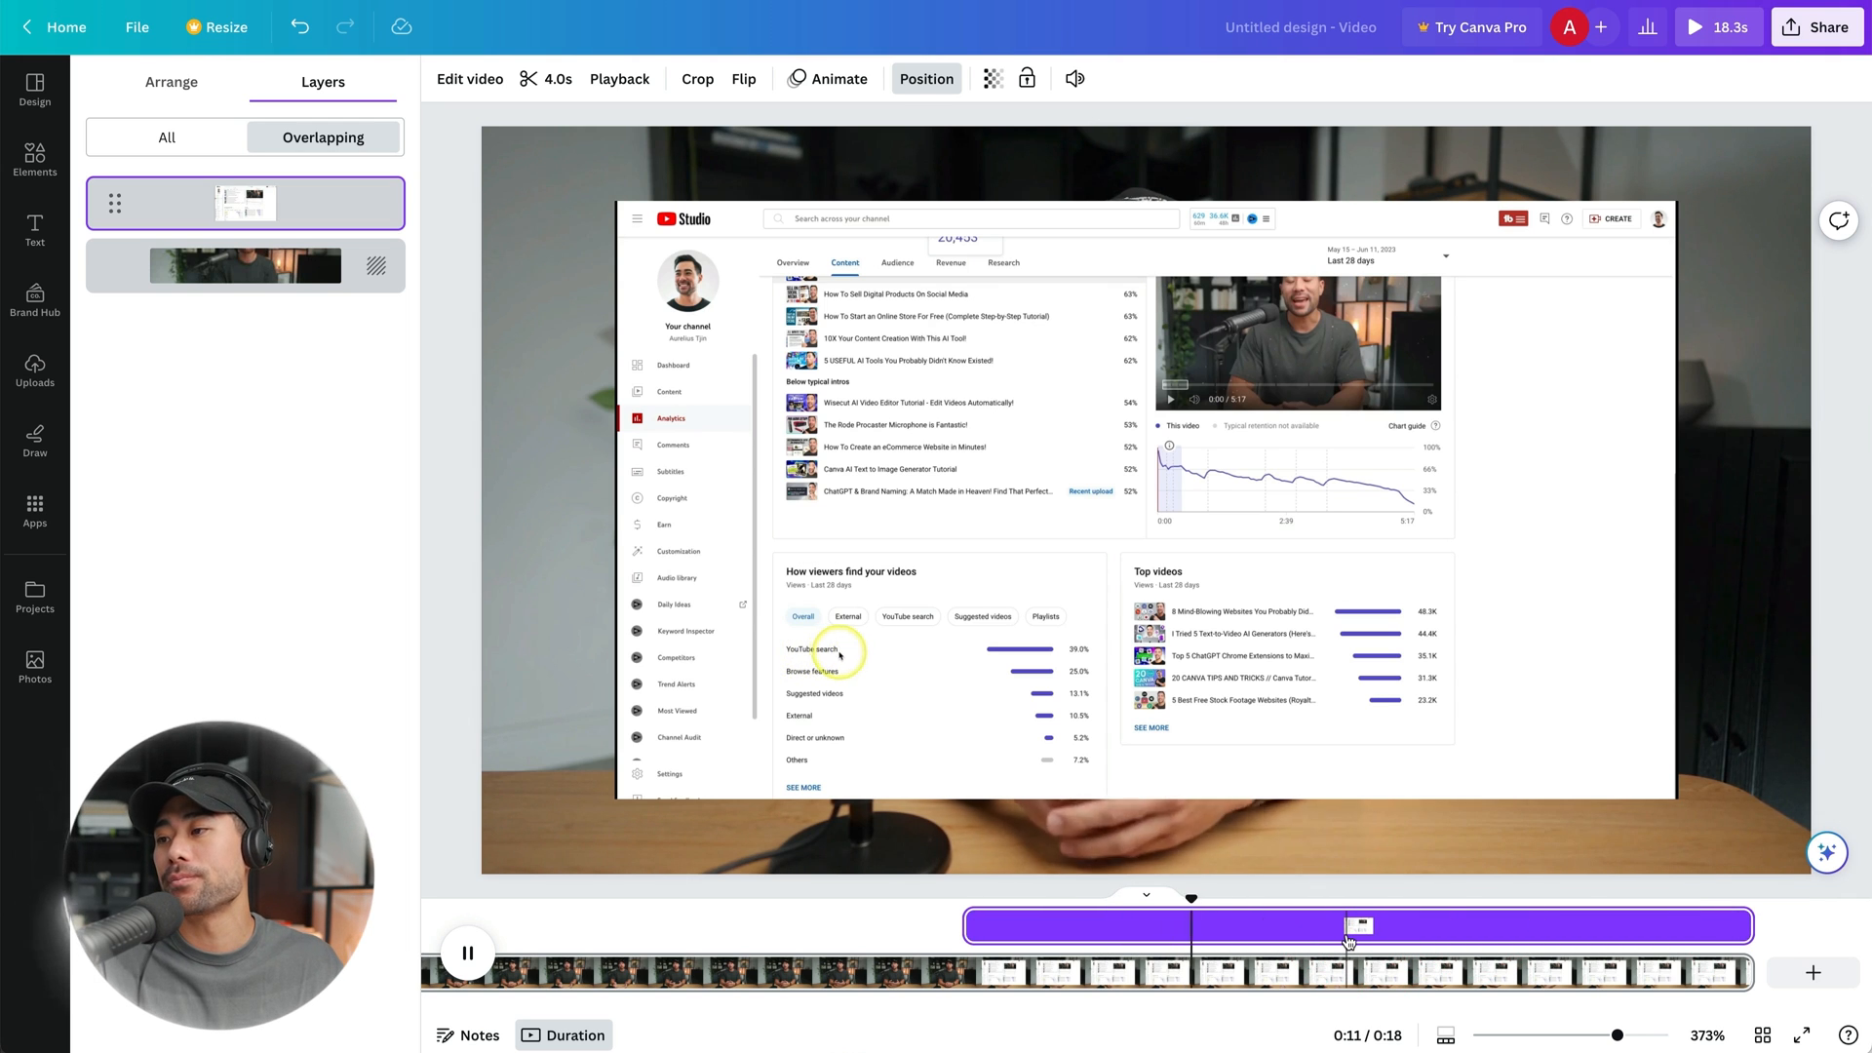
{"action": "key", "text": "space"}
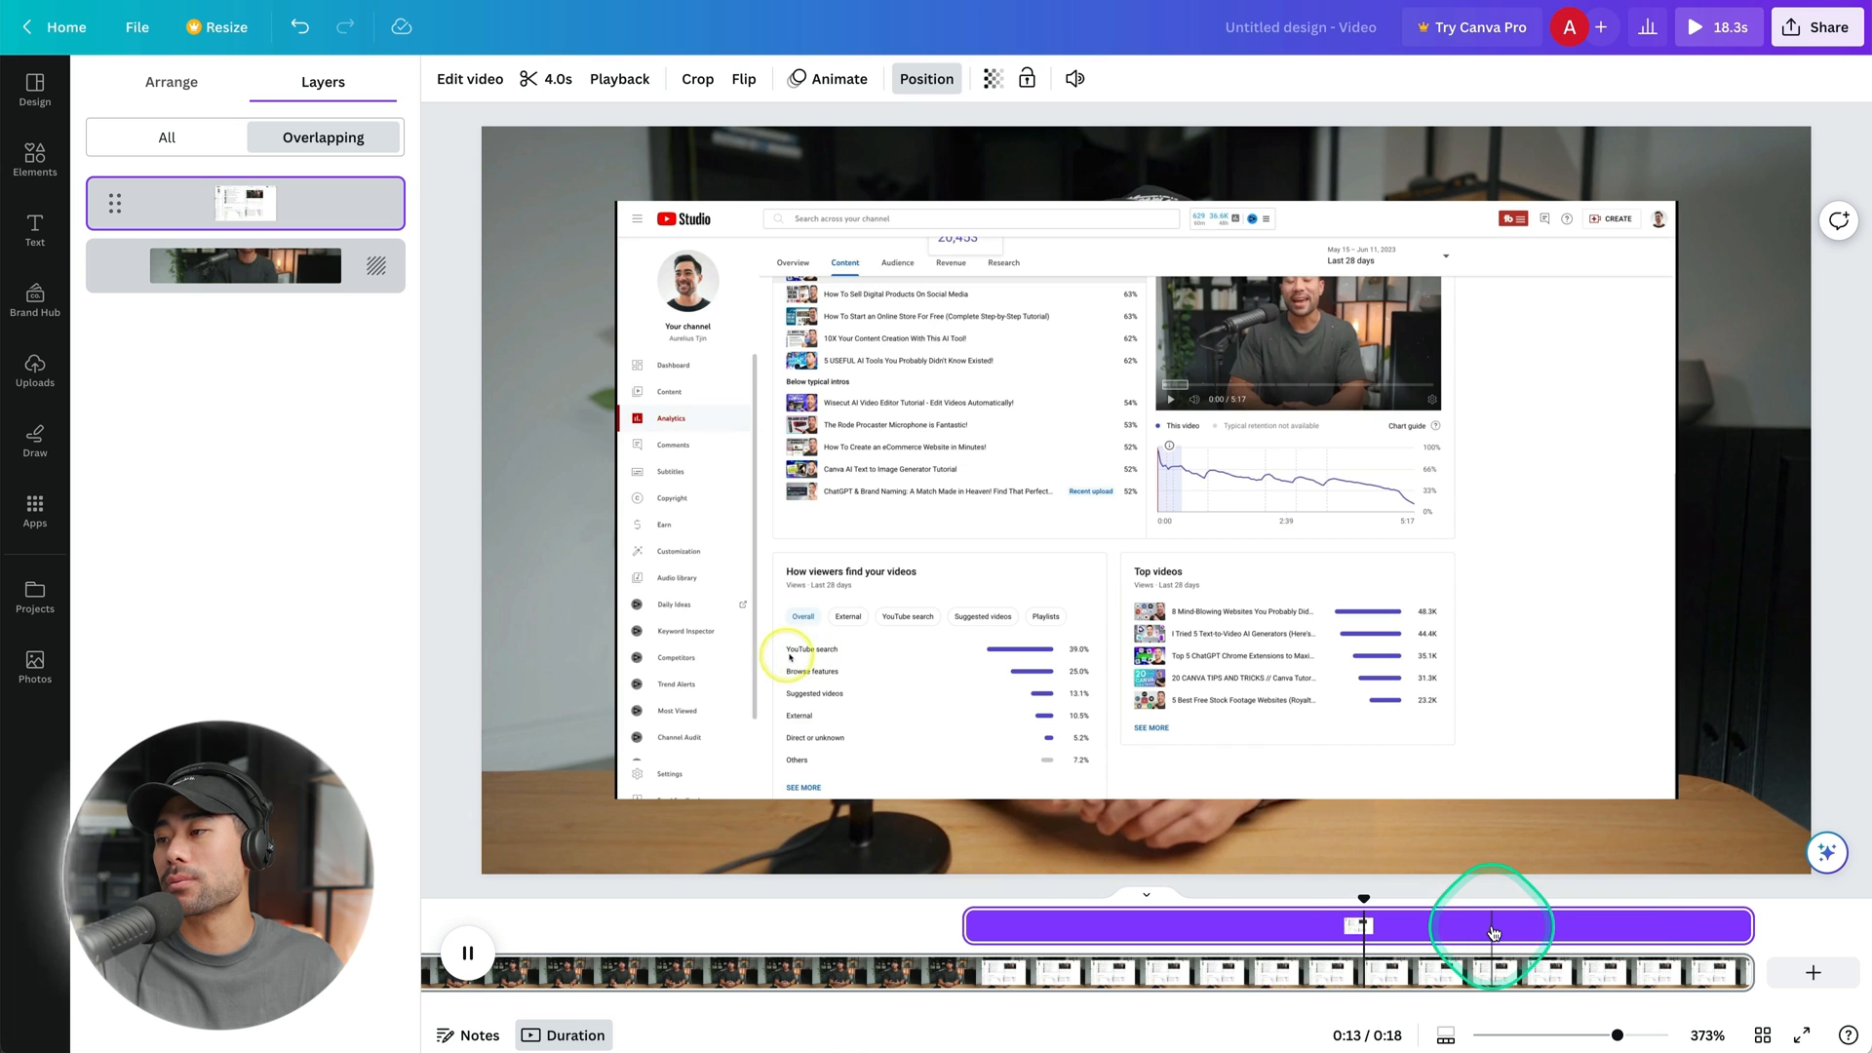
{"action": "left_click_drag", "start_coordinate": [1723, 931], "coordinate": [1360, 940]}
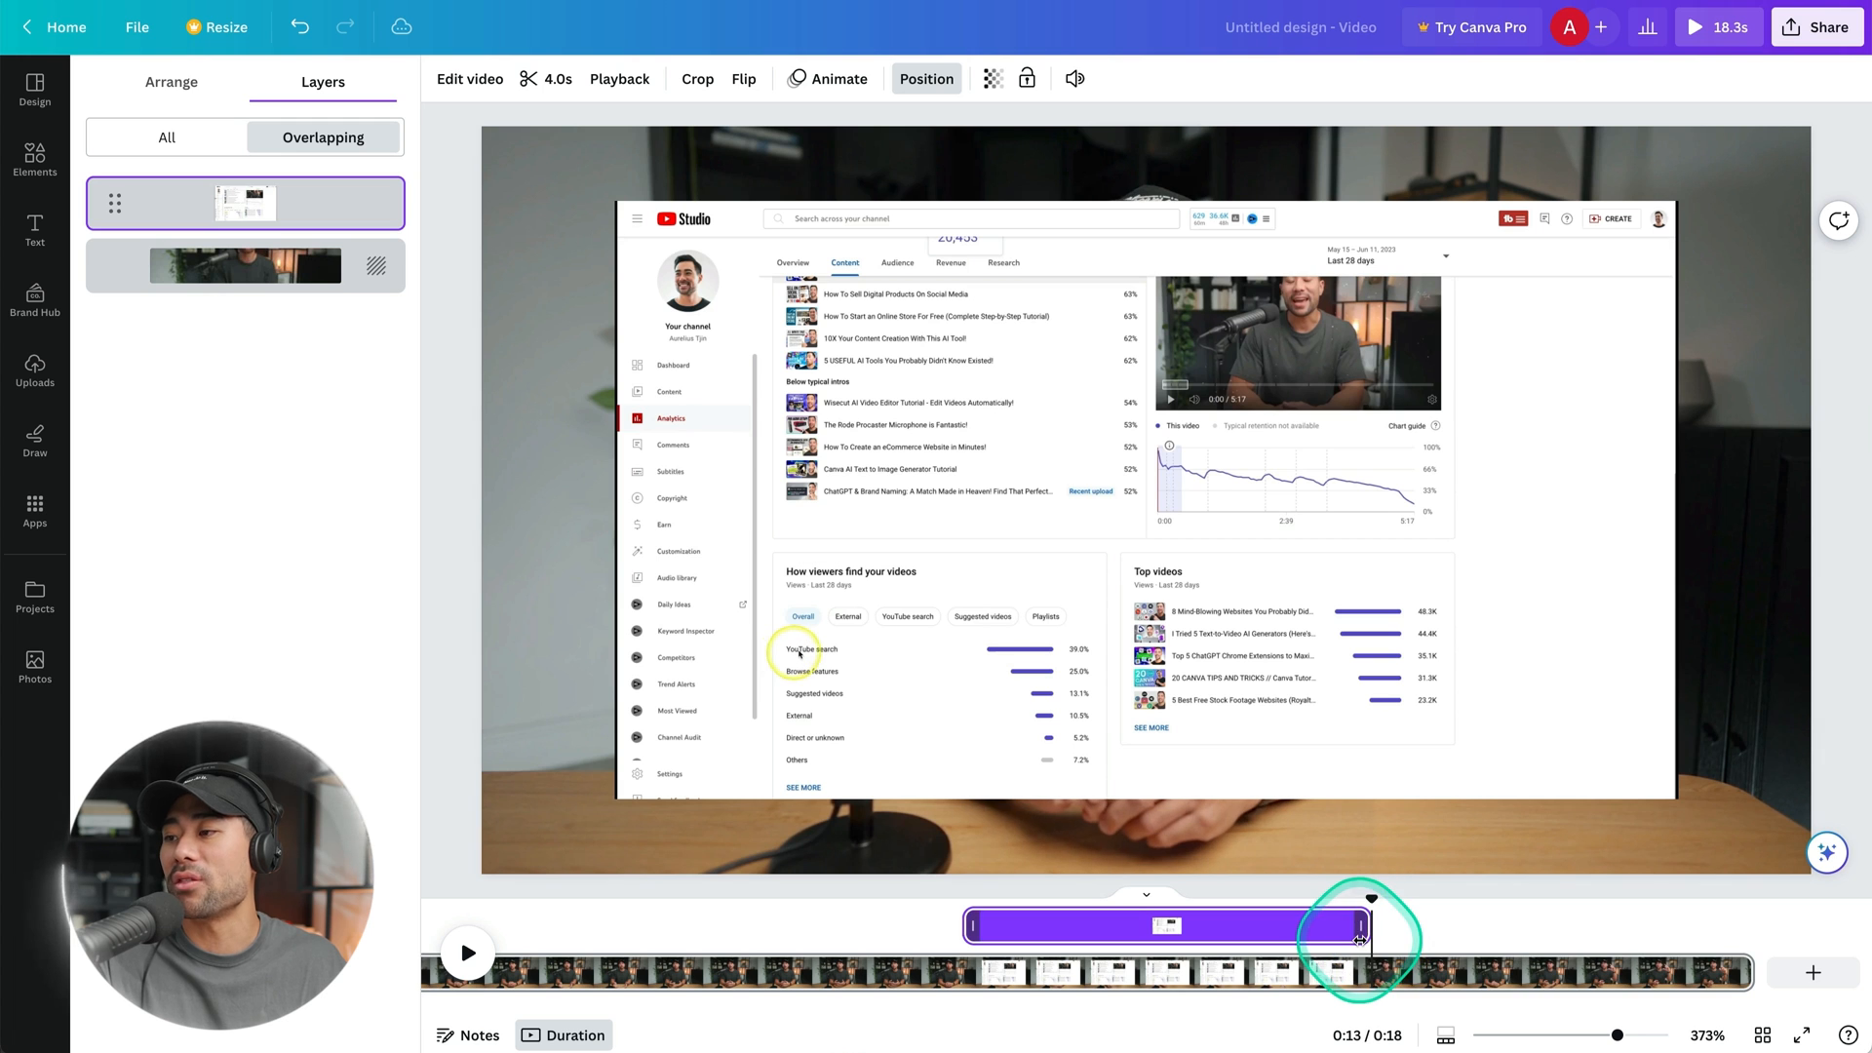
Play the video from 0:08 to 0:14 to review the b-roll overlay's start and end.
{"action": "left_click", "coordinate": [1408, 942]}
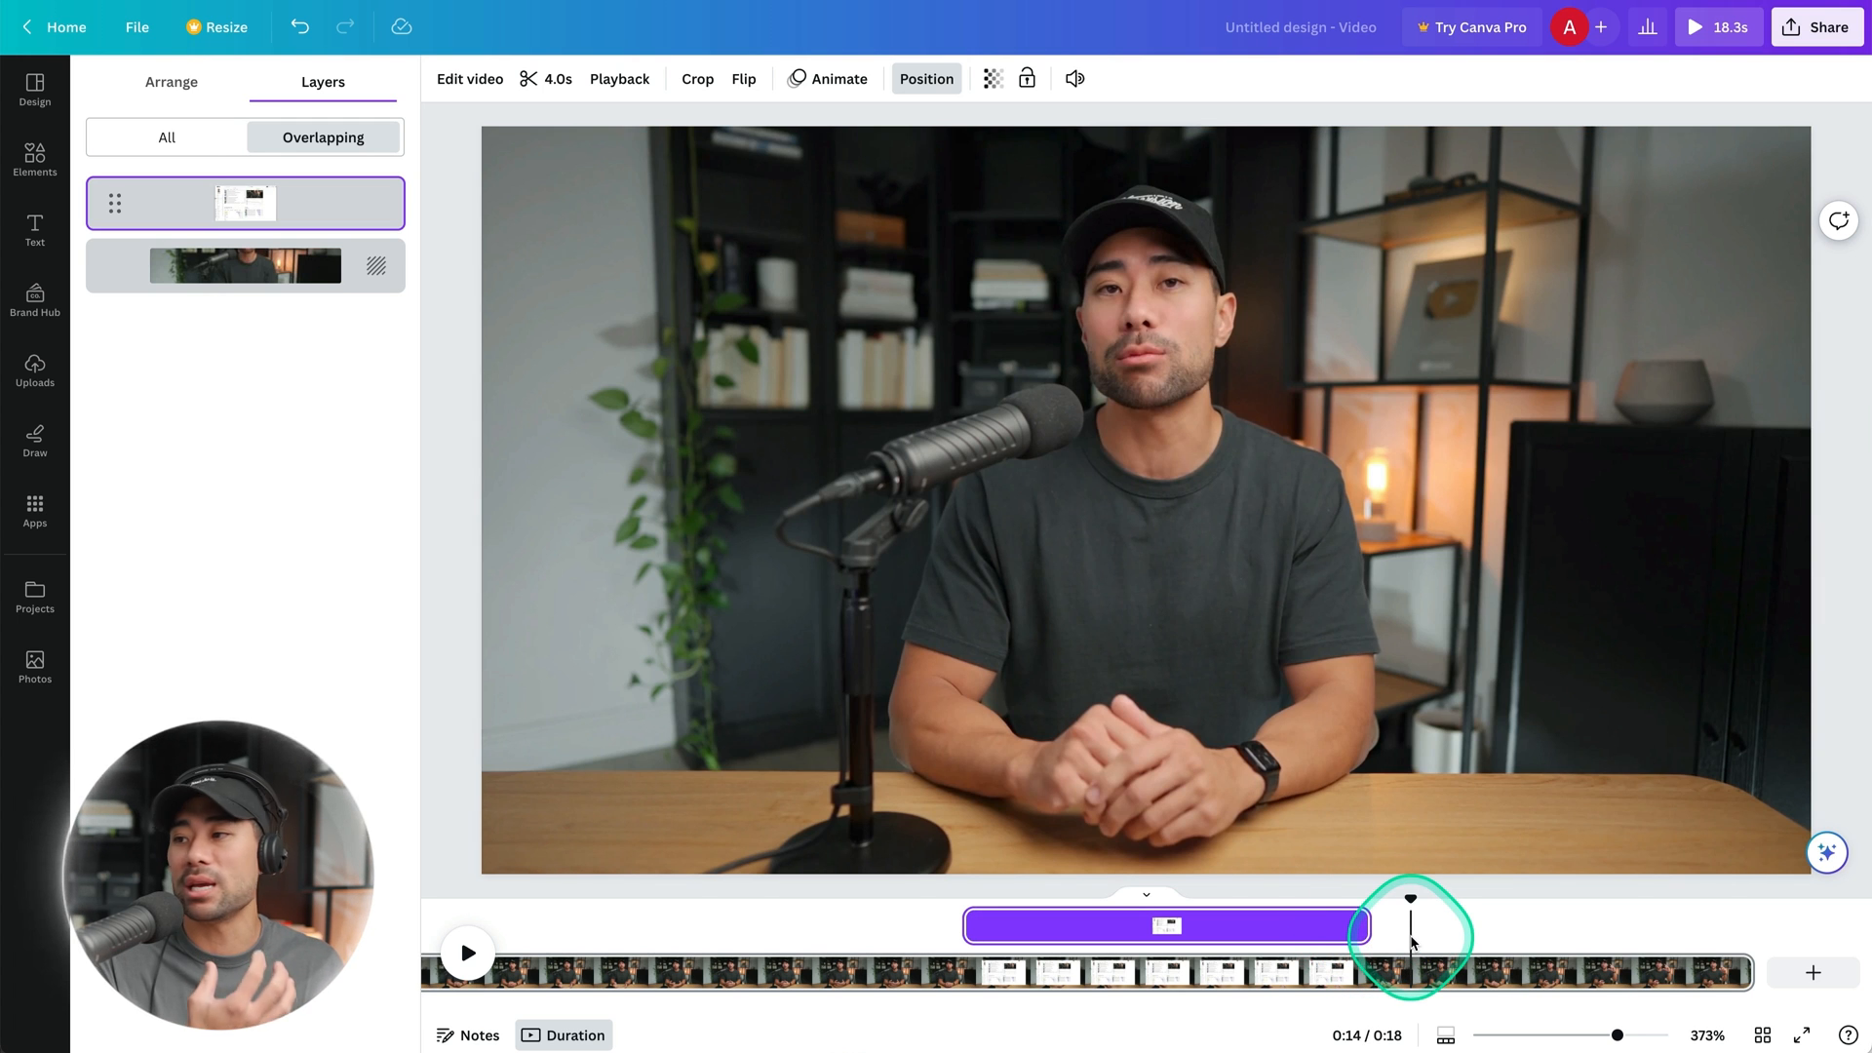
{"action": "left_click", "coordinate": [1290, 902]}
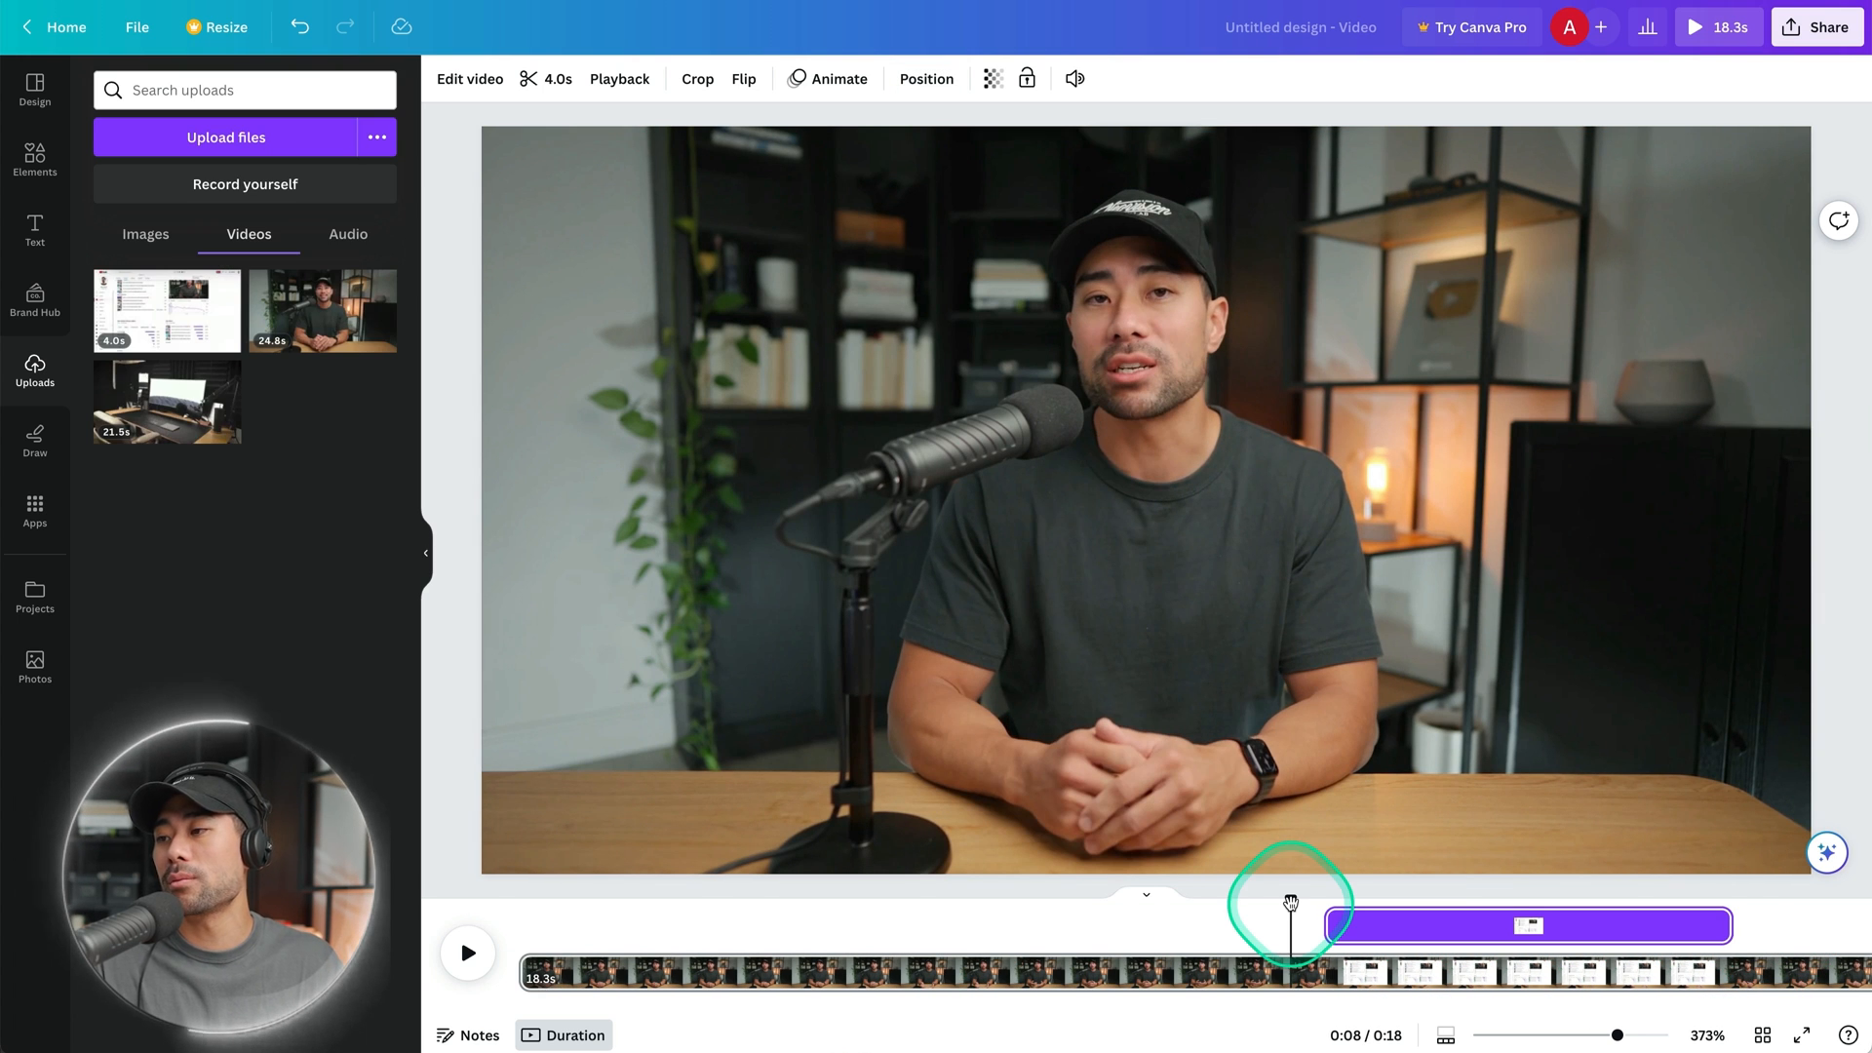
{"action": "key", "text": "space"}
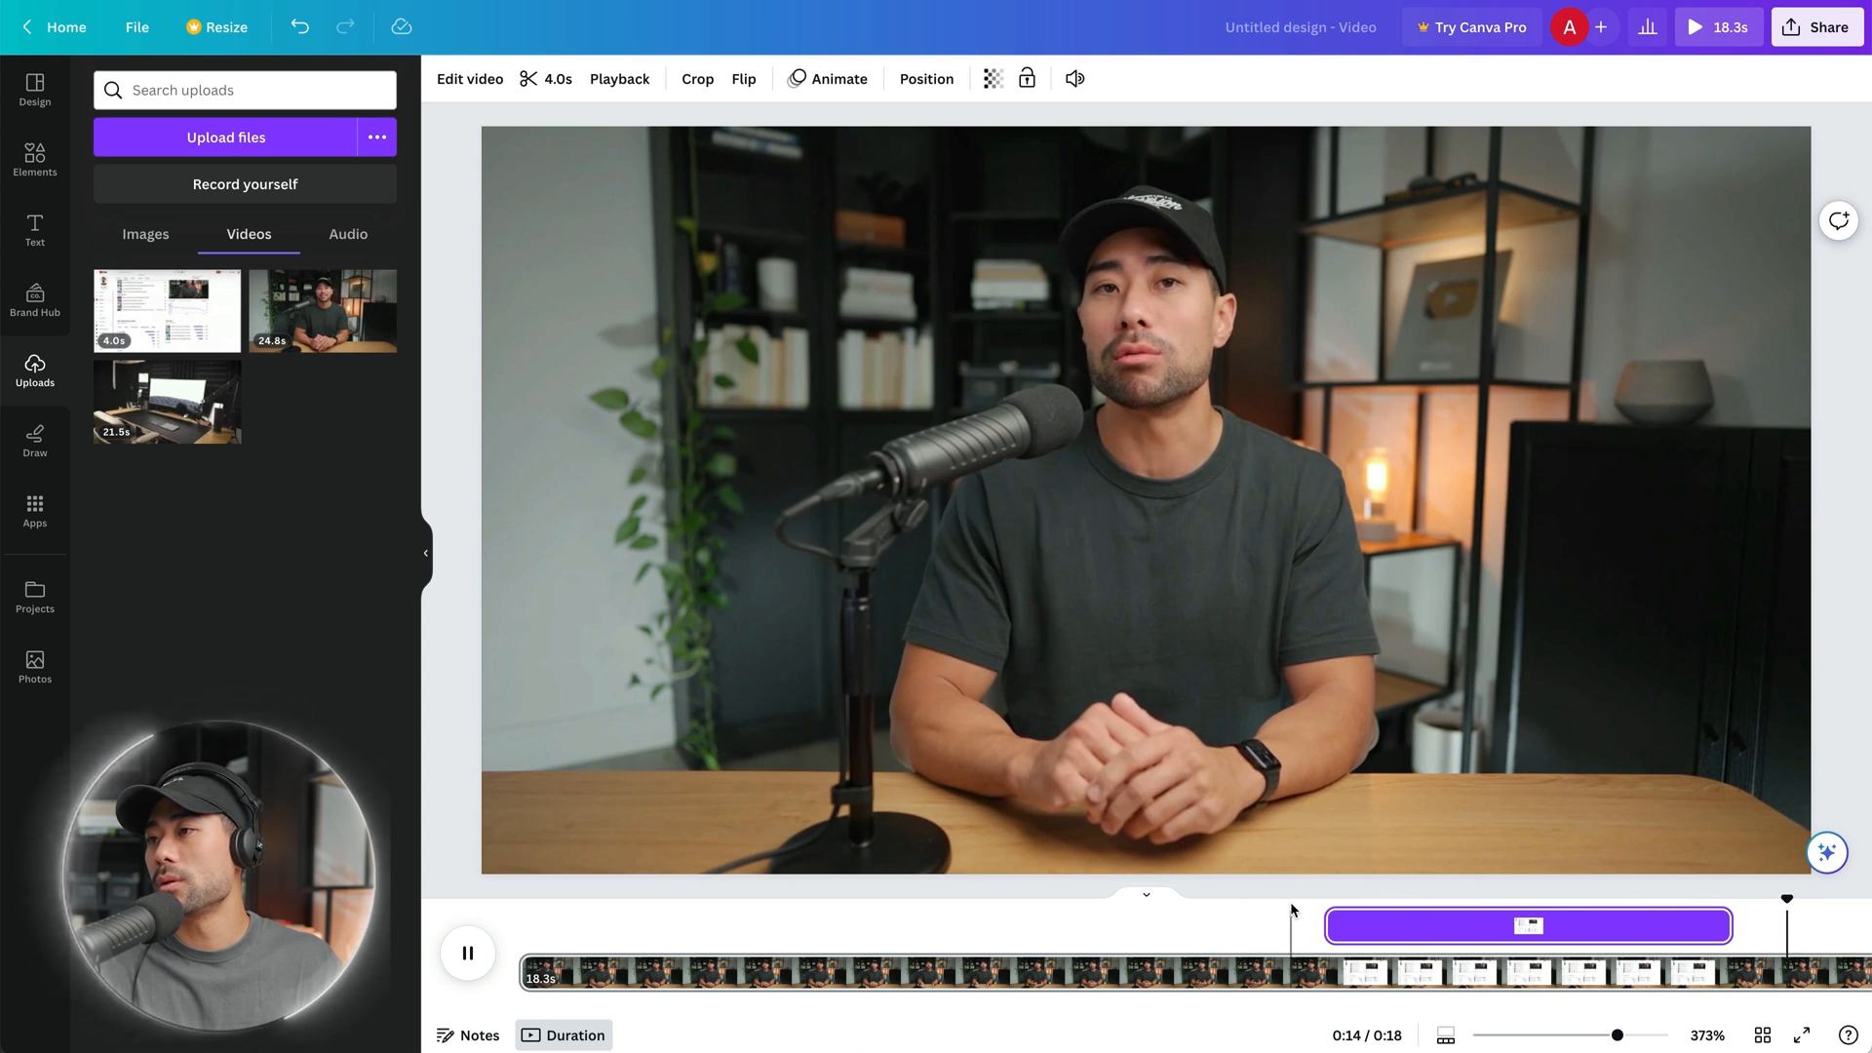
{"action": "key", "text": "space"}
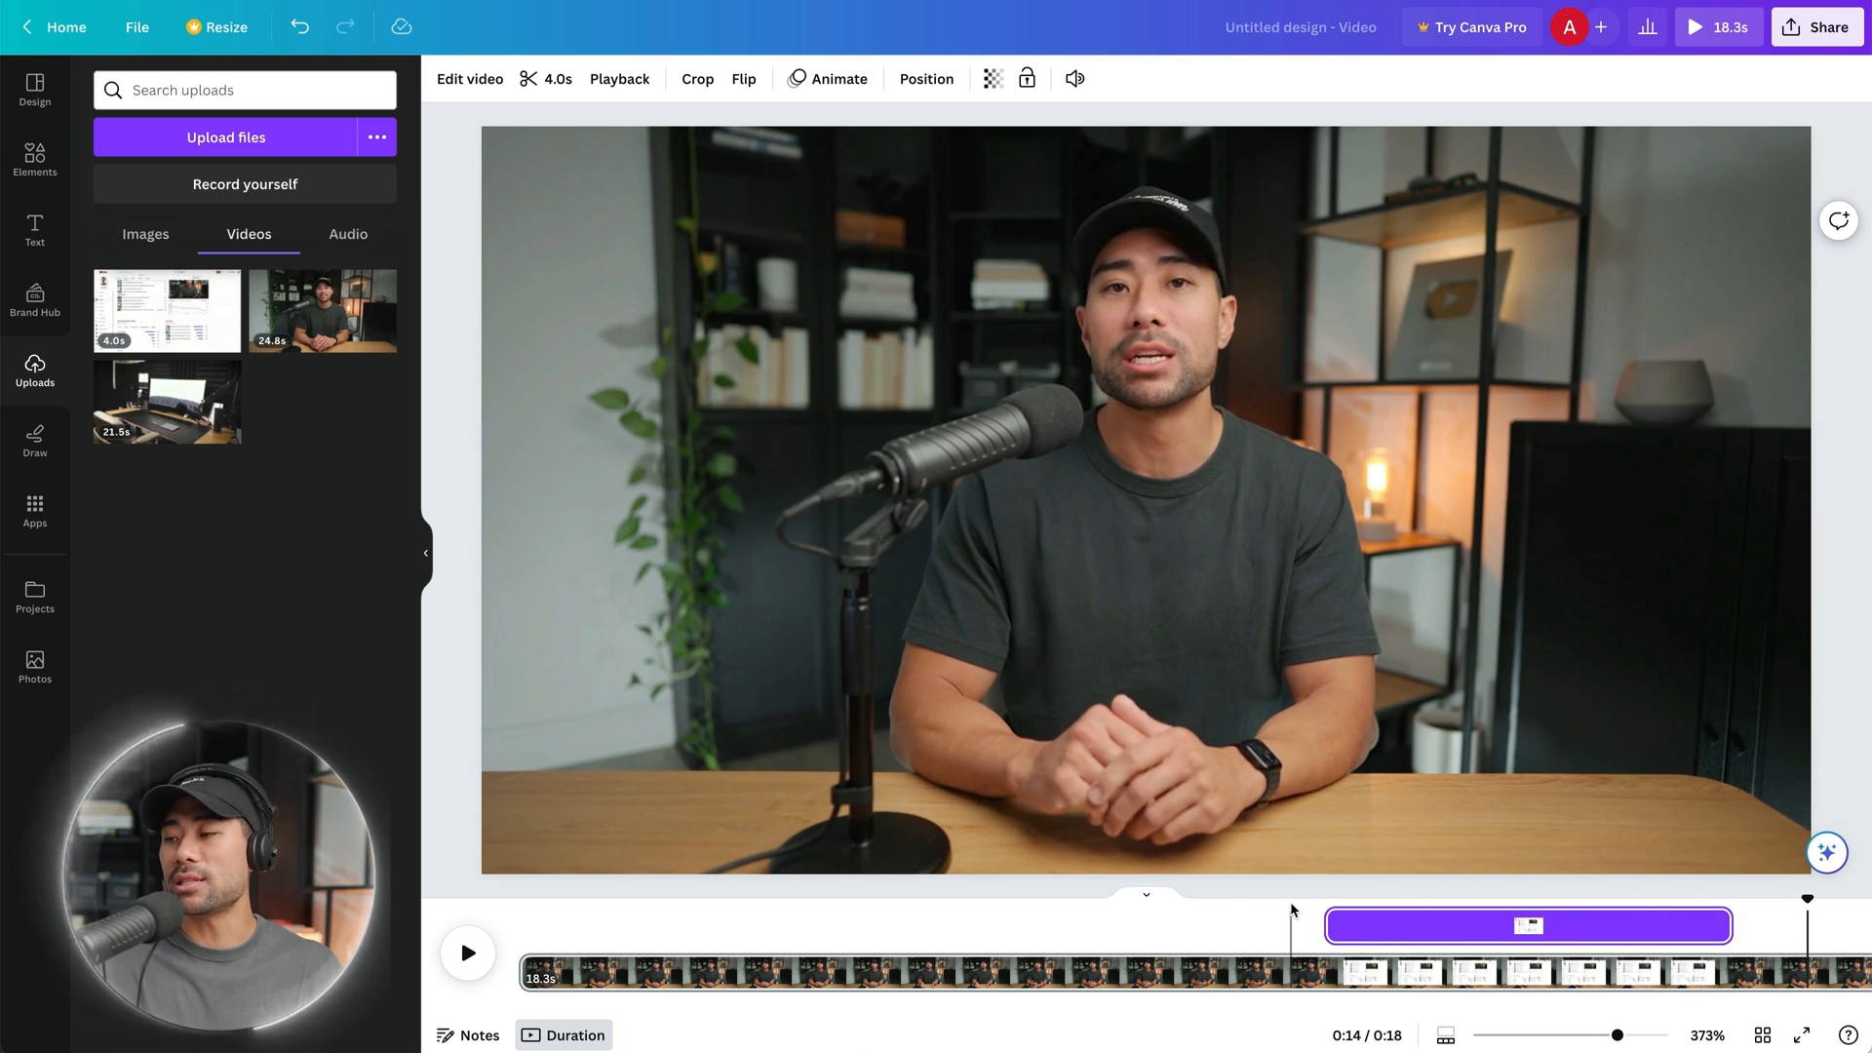
Enlarge the b-roll overlay at 0:09 to fill the frame around "How viewers find your videos" and undo the last change to it.
{"action": "left_click", "coordinate": [1364, 916]}
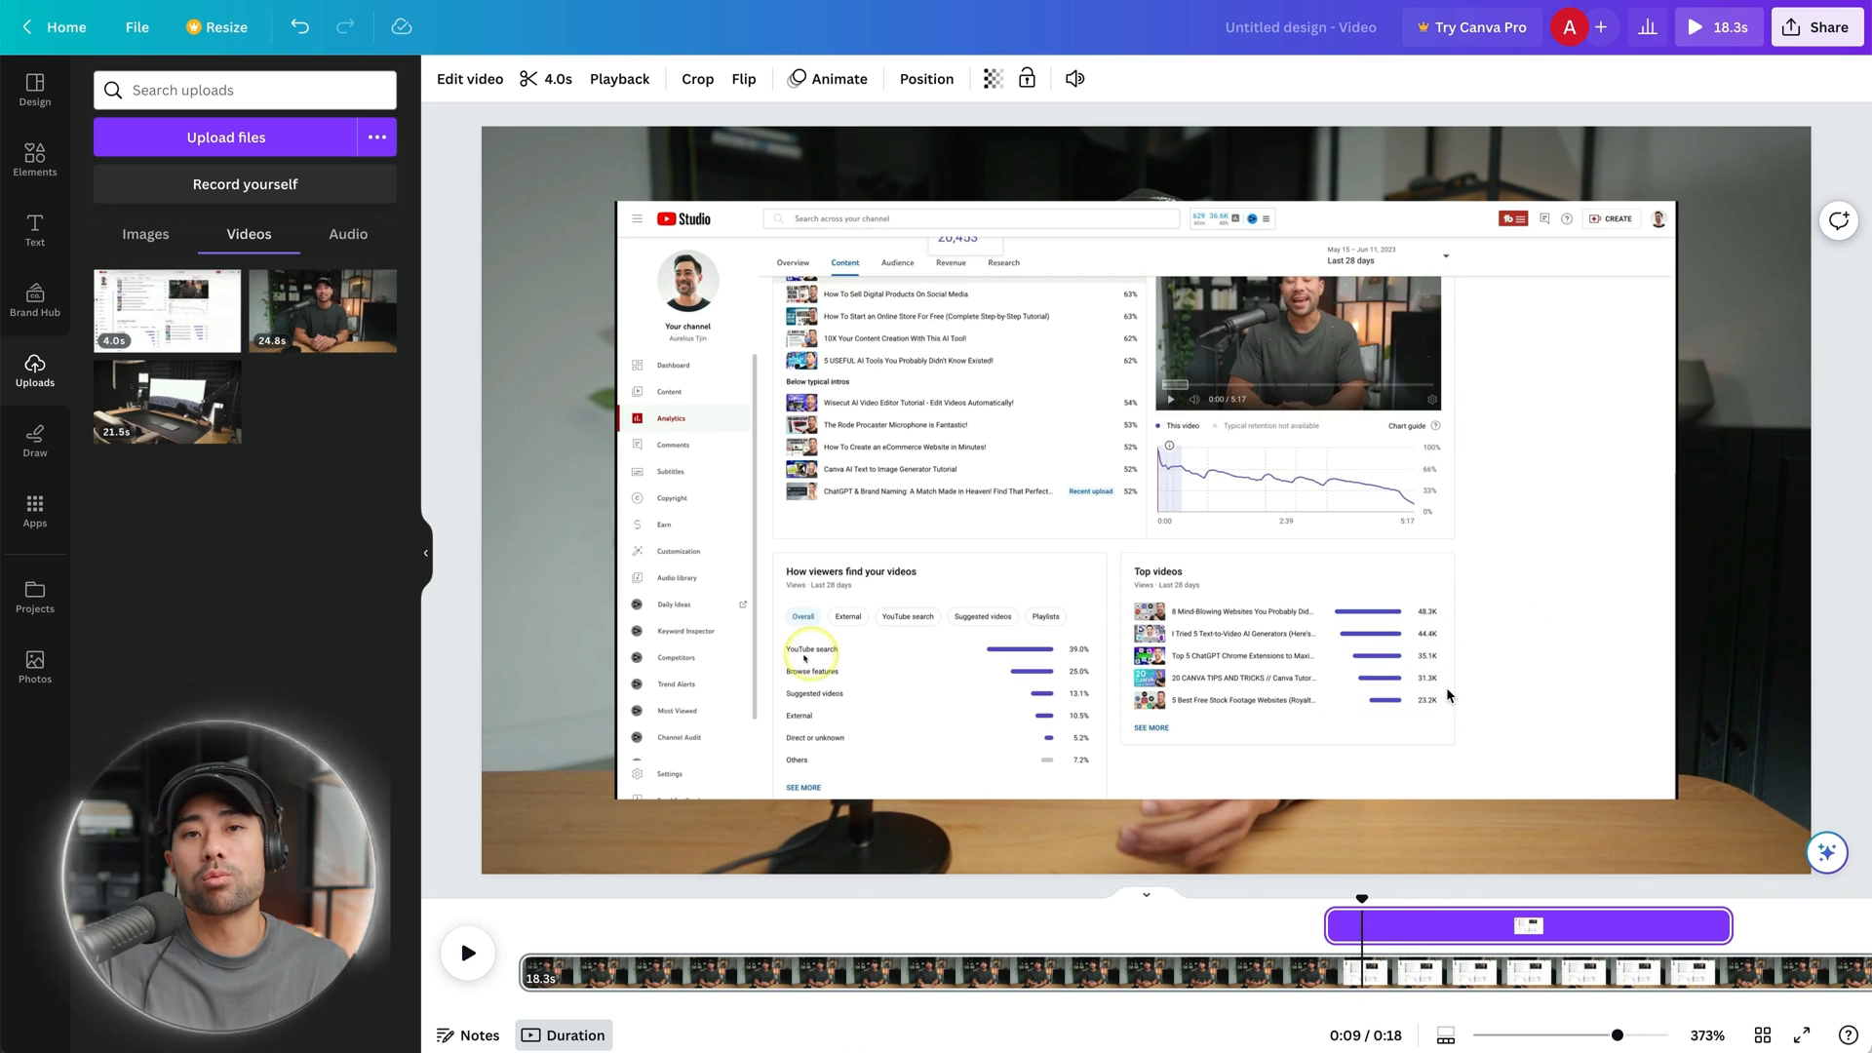
{"action": "left_click", "coordinate": [1385, 636]}
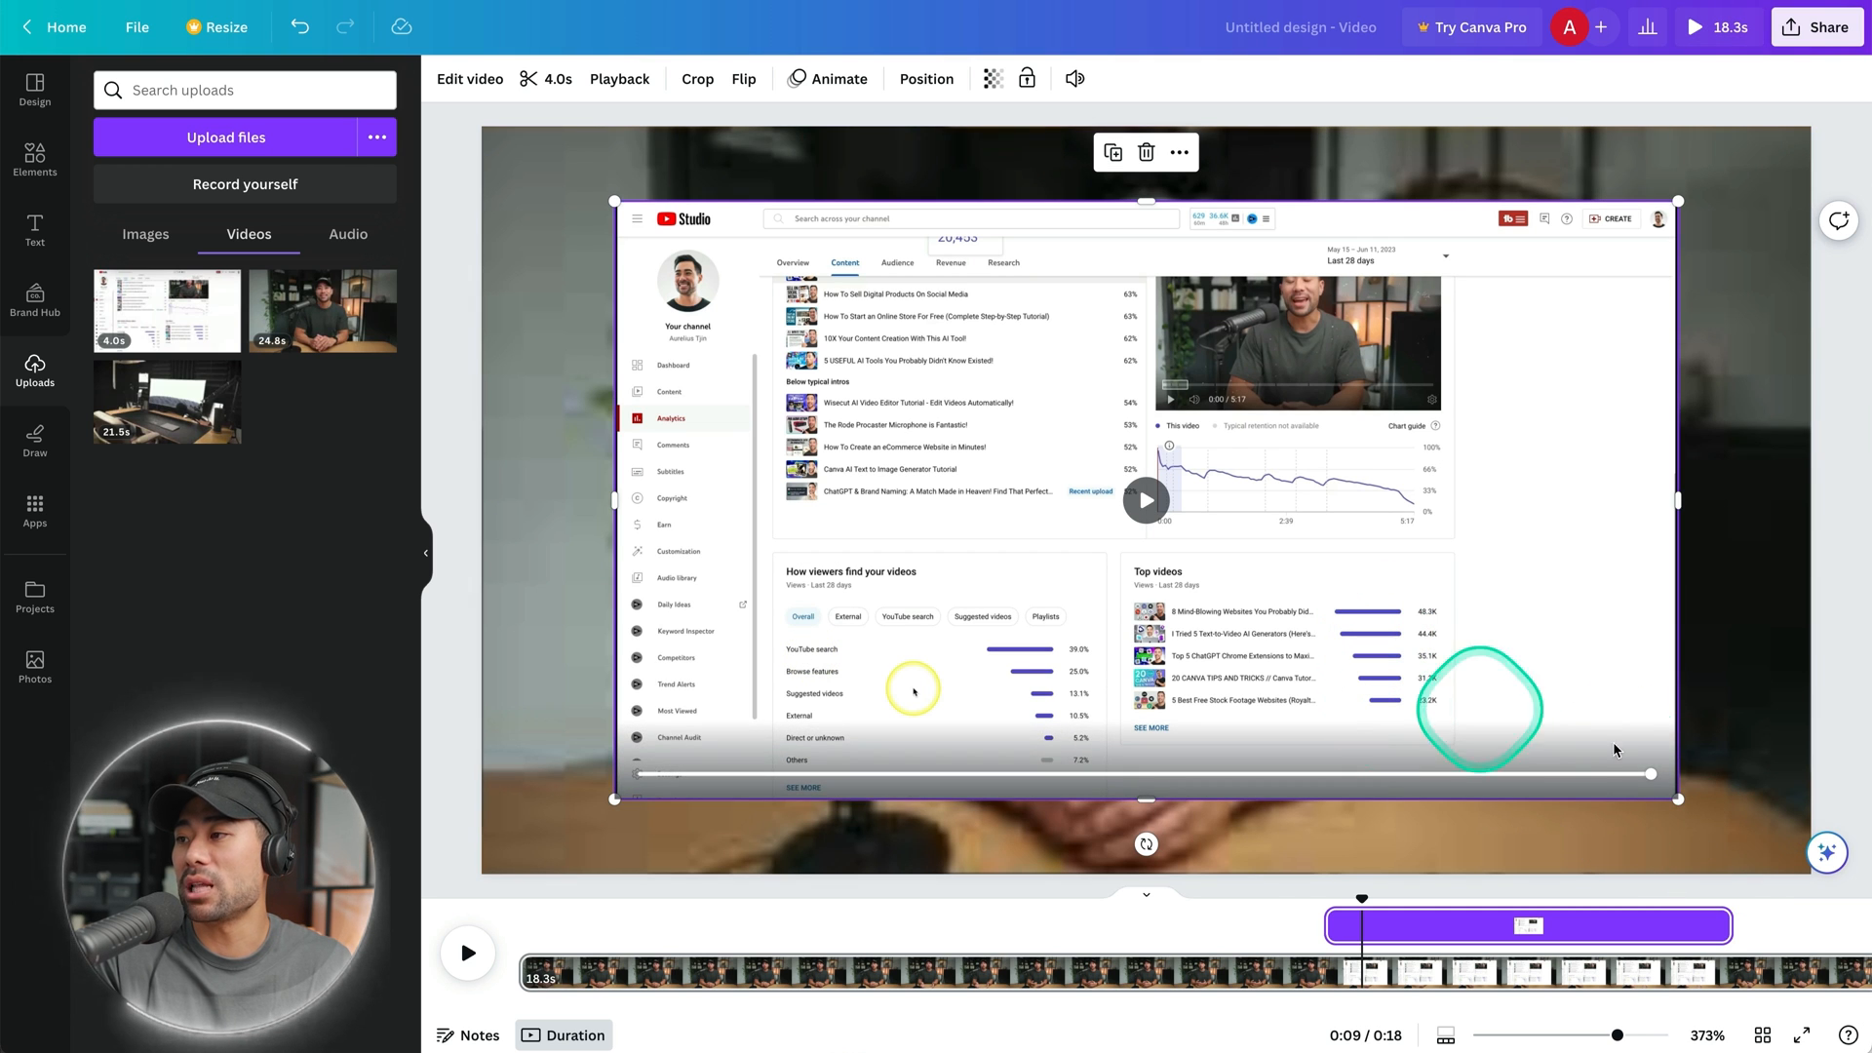
{"action": "left_click_drag", "start_coordinate": [1677, 799], "coordinate": [1870, 1049]}
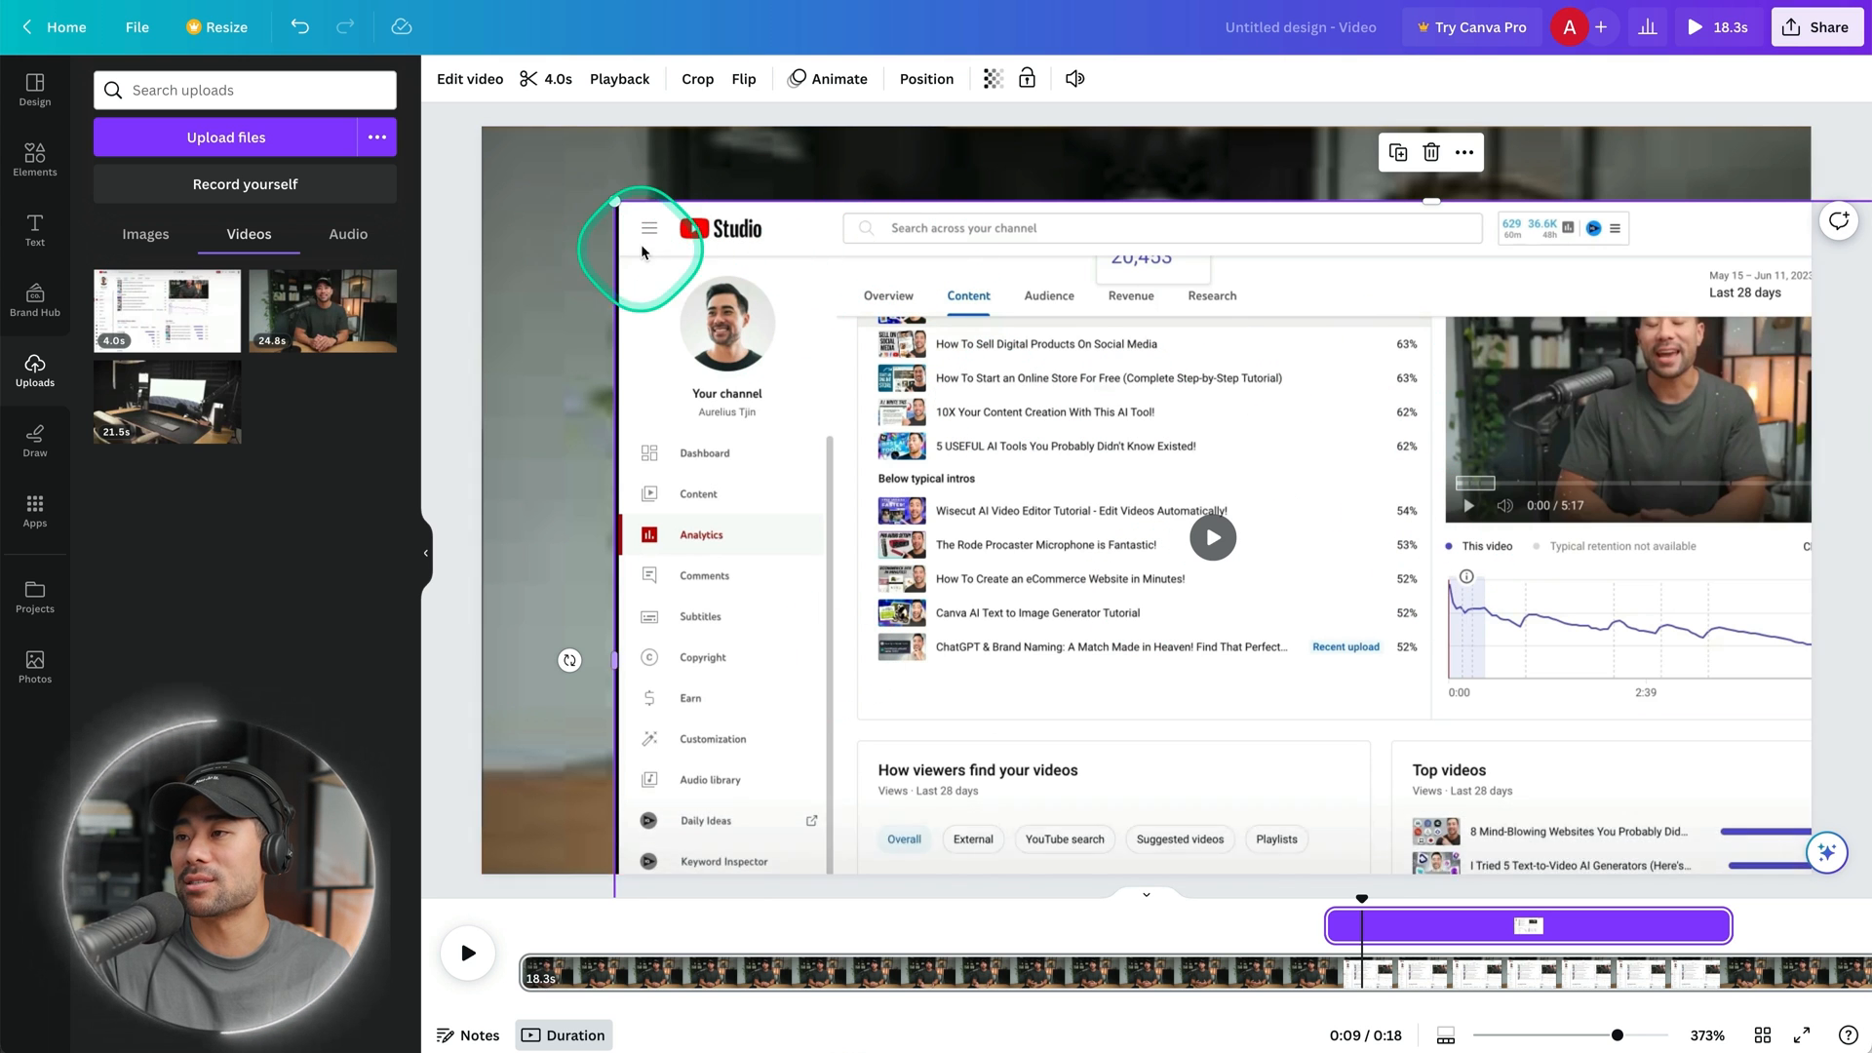
{"action": "left_click_drag", "start_coordinate": [616, 203], "coordinate": [17, 5]}
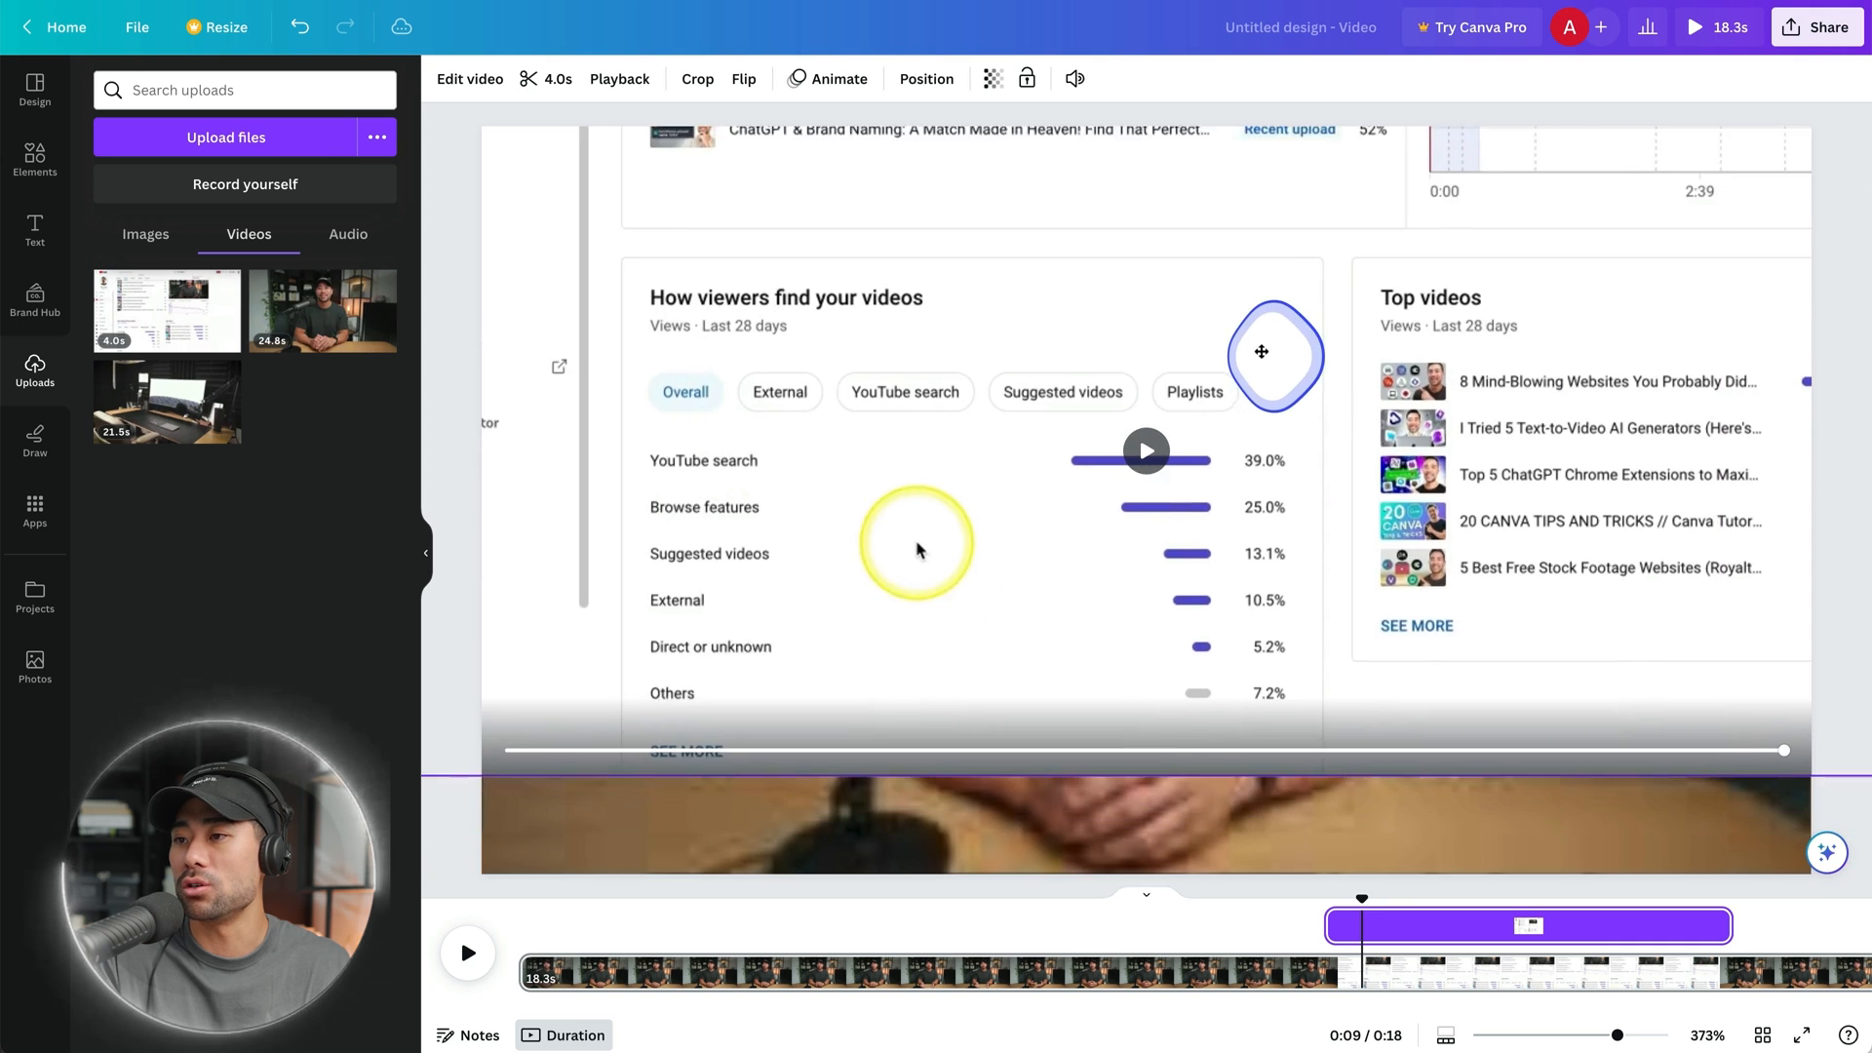
{"action": "left_click_drag", "start_coordinate": [1372, 457], "coordinate": [1436, 467]}
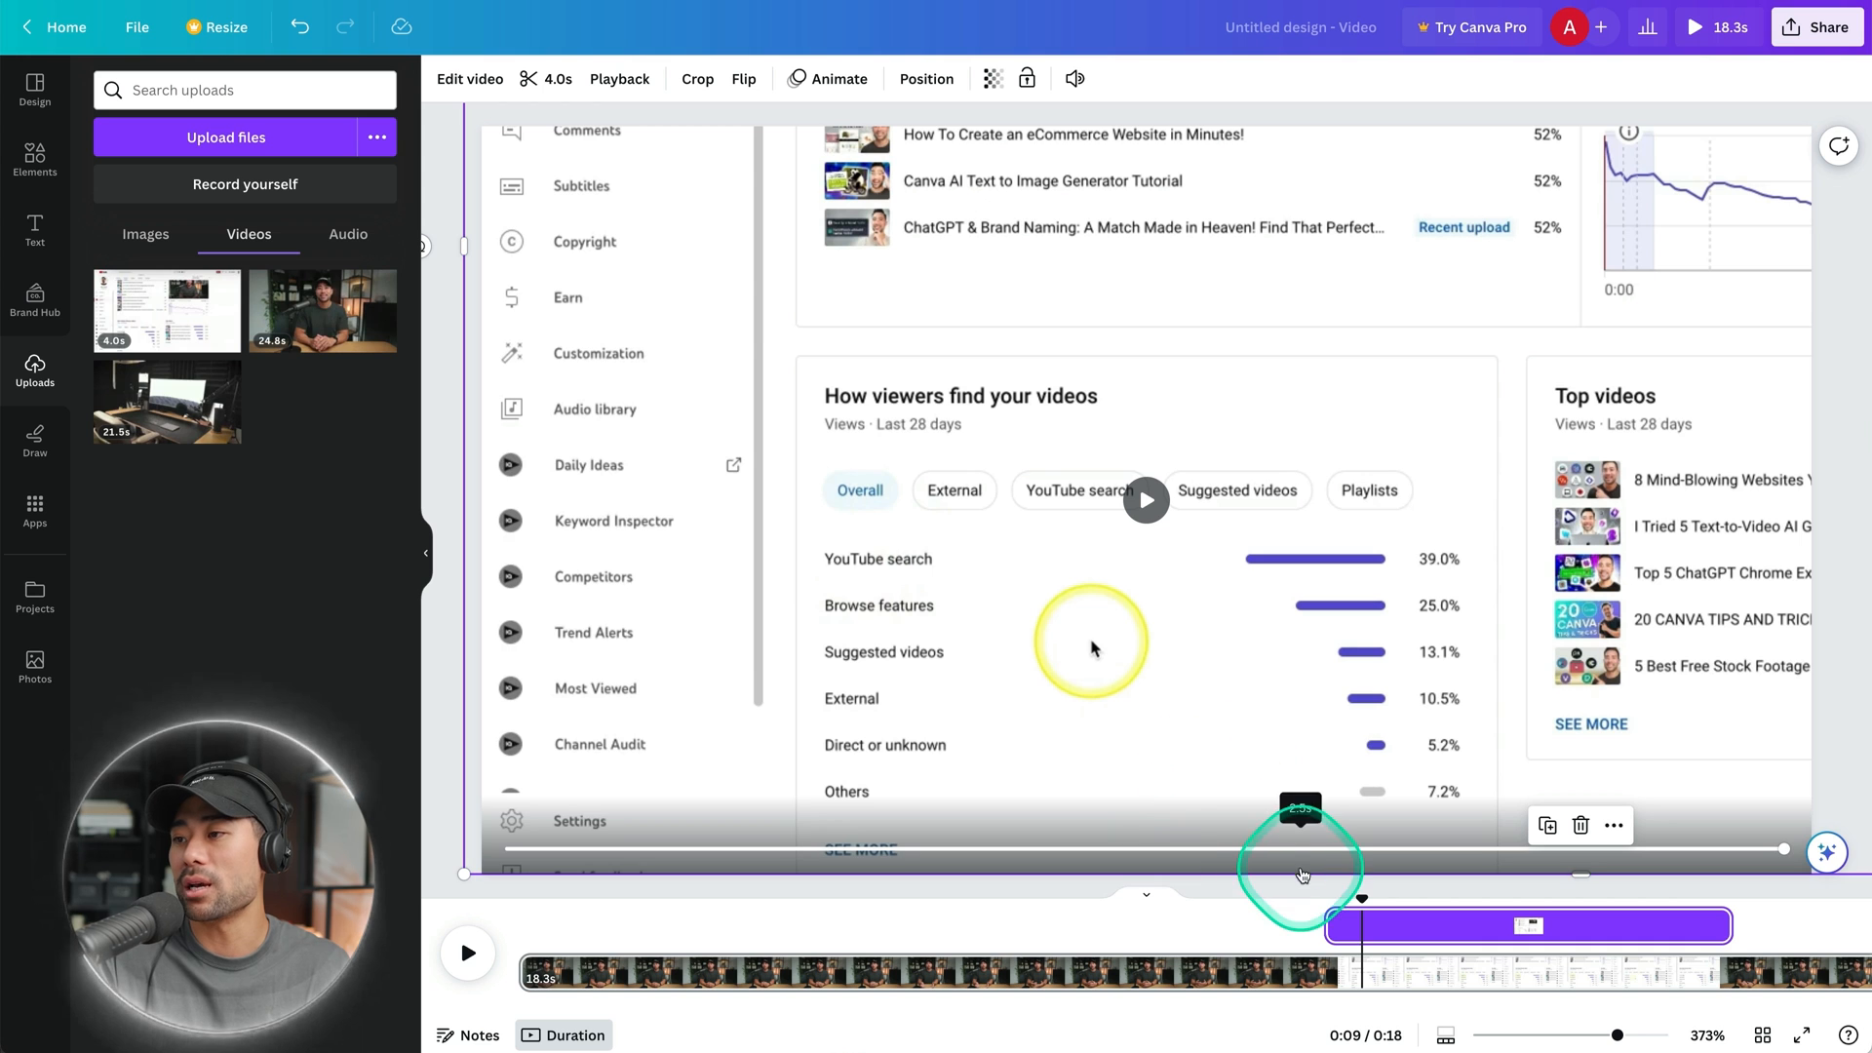
{"action": "key", "text": "ctrl+z"}
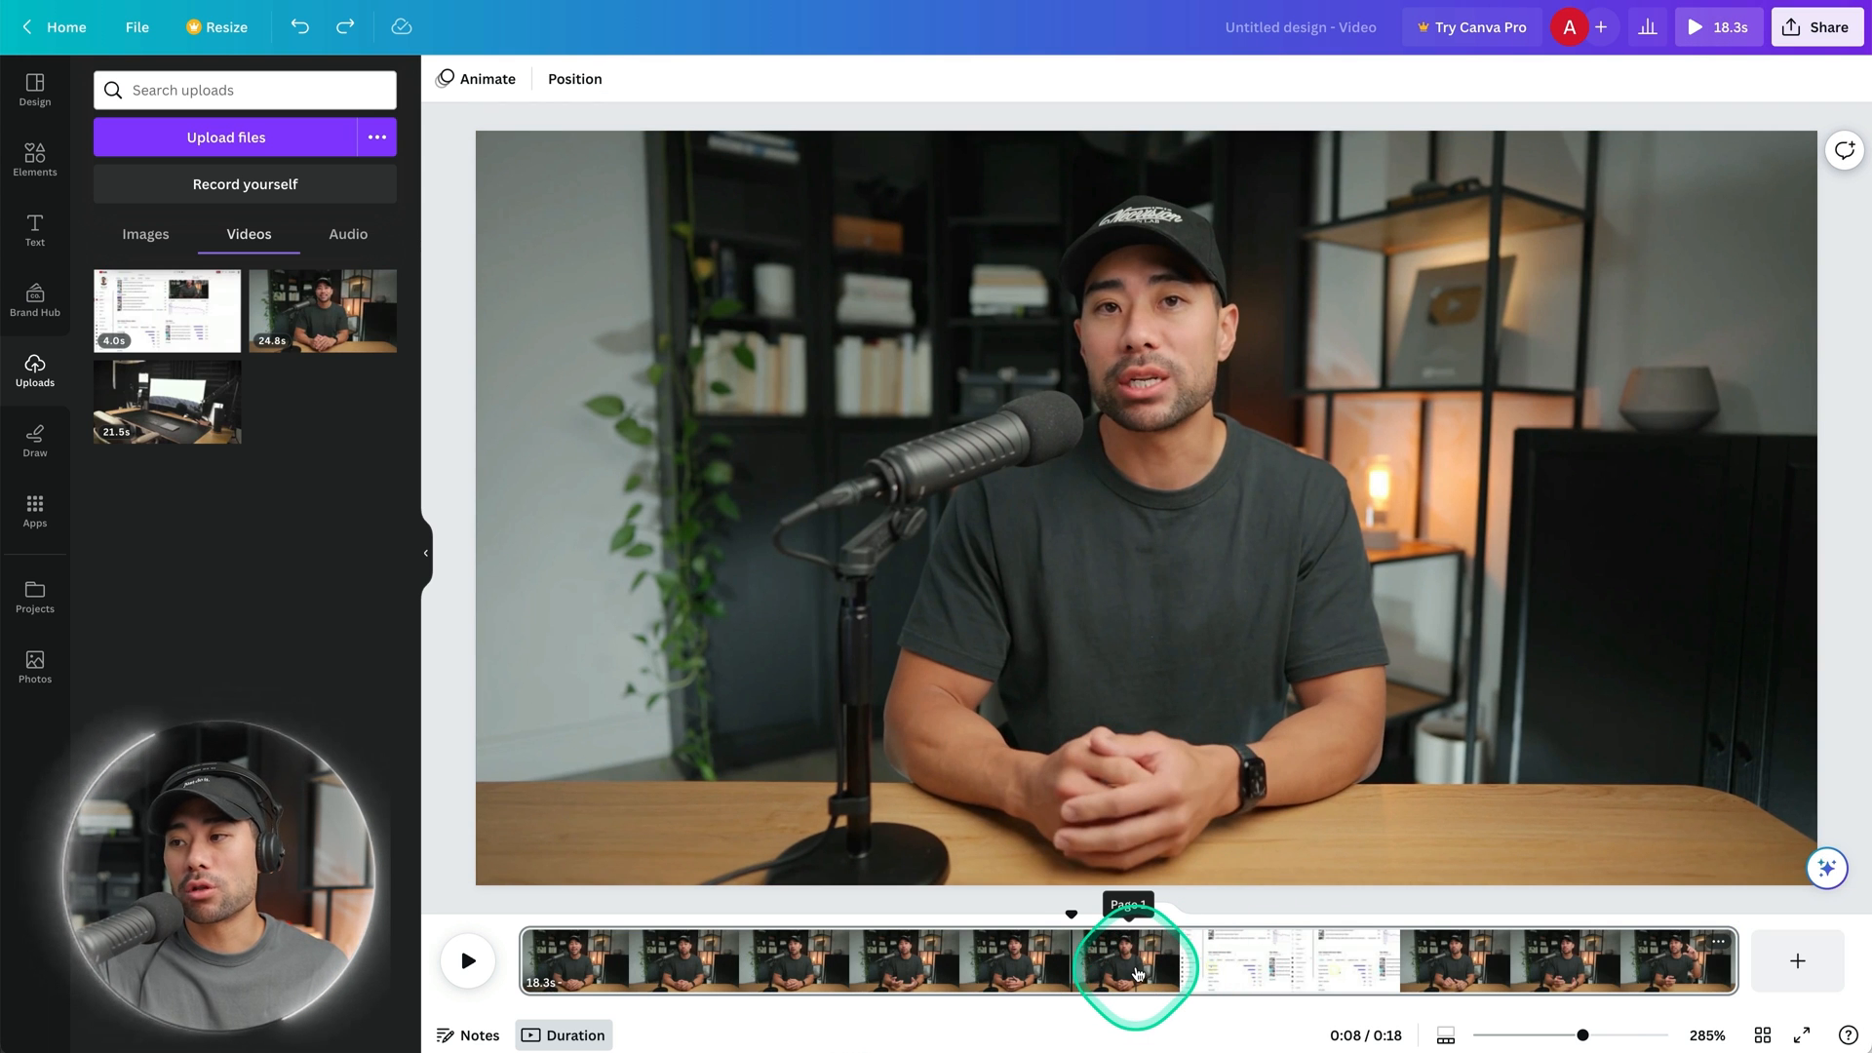
Try the YouTube Studio b-roll as the page's only video in place of the talking-head clip, and undo the replacement.
{"action": "key", "text": "space"}
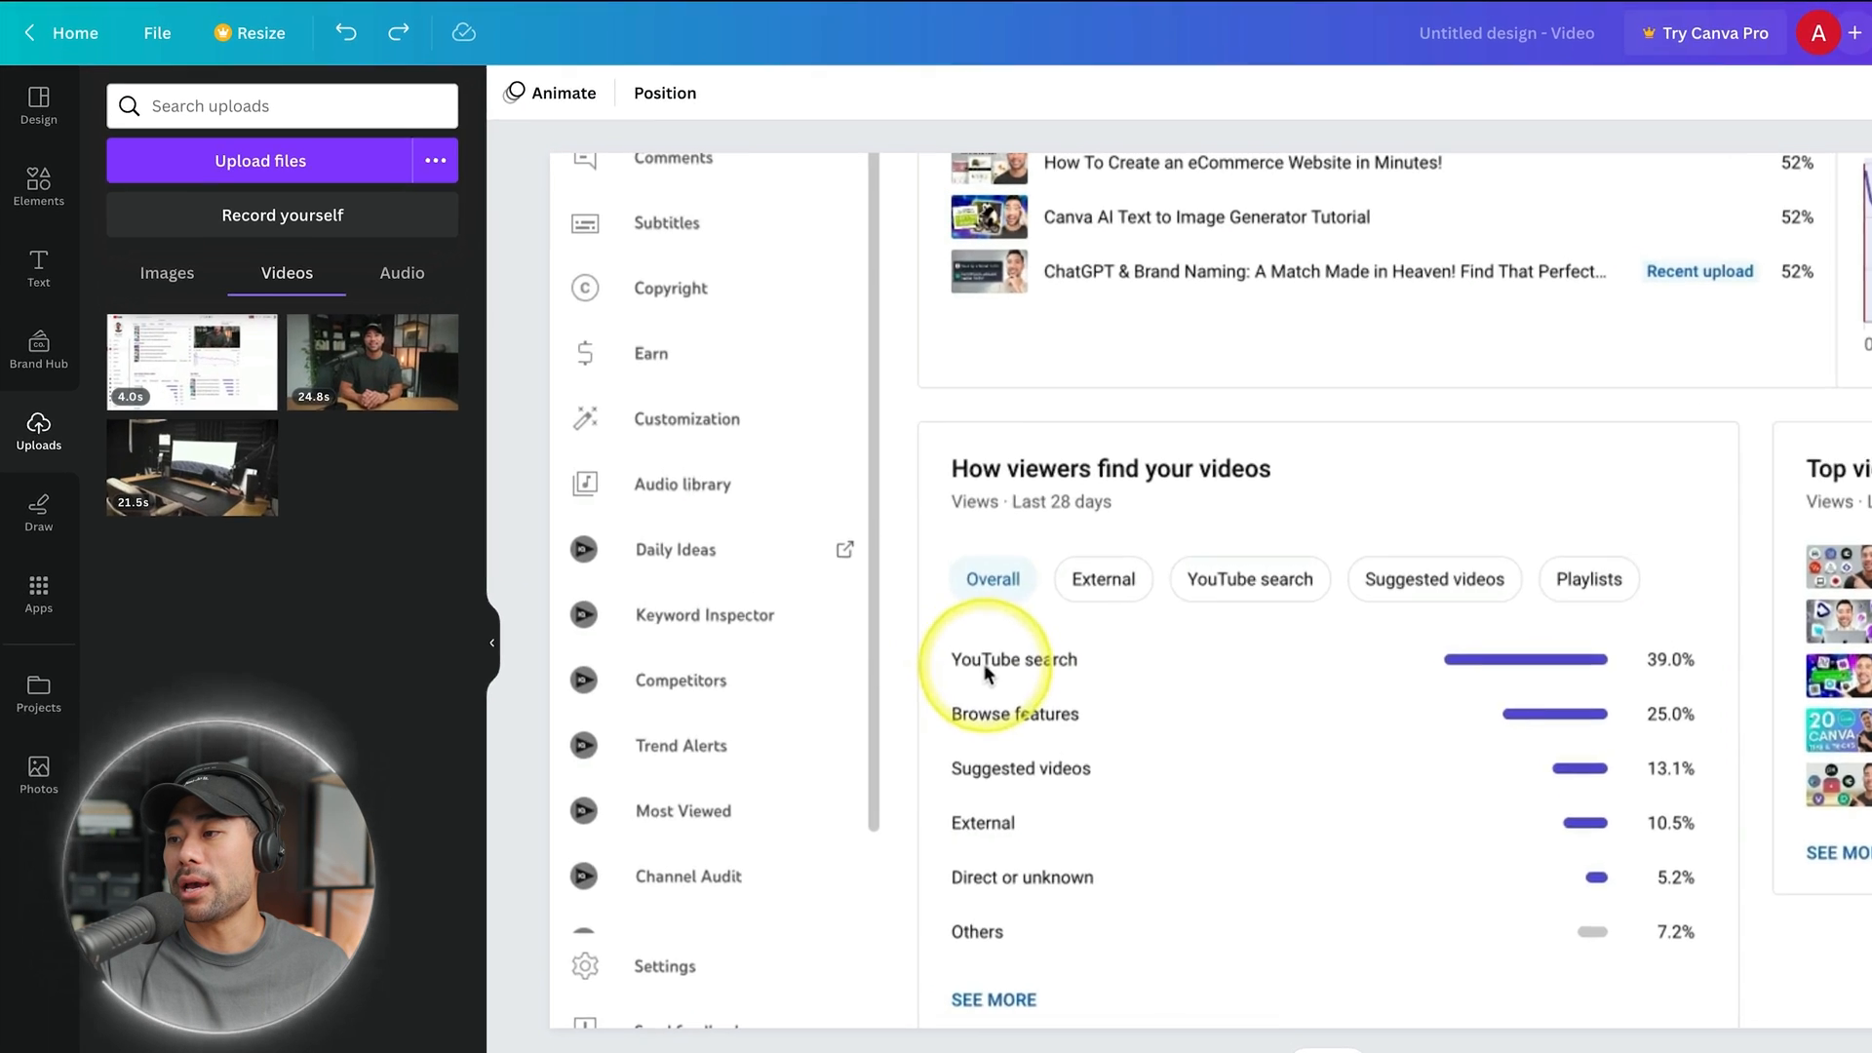
{"action": "left_click", "coordinate": [1151, 760]}
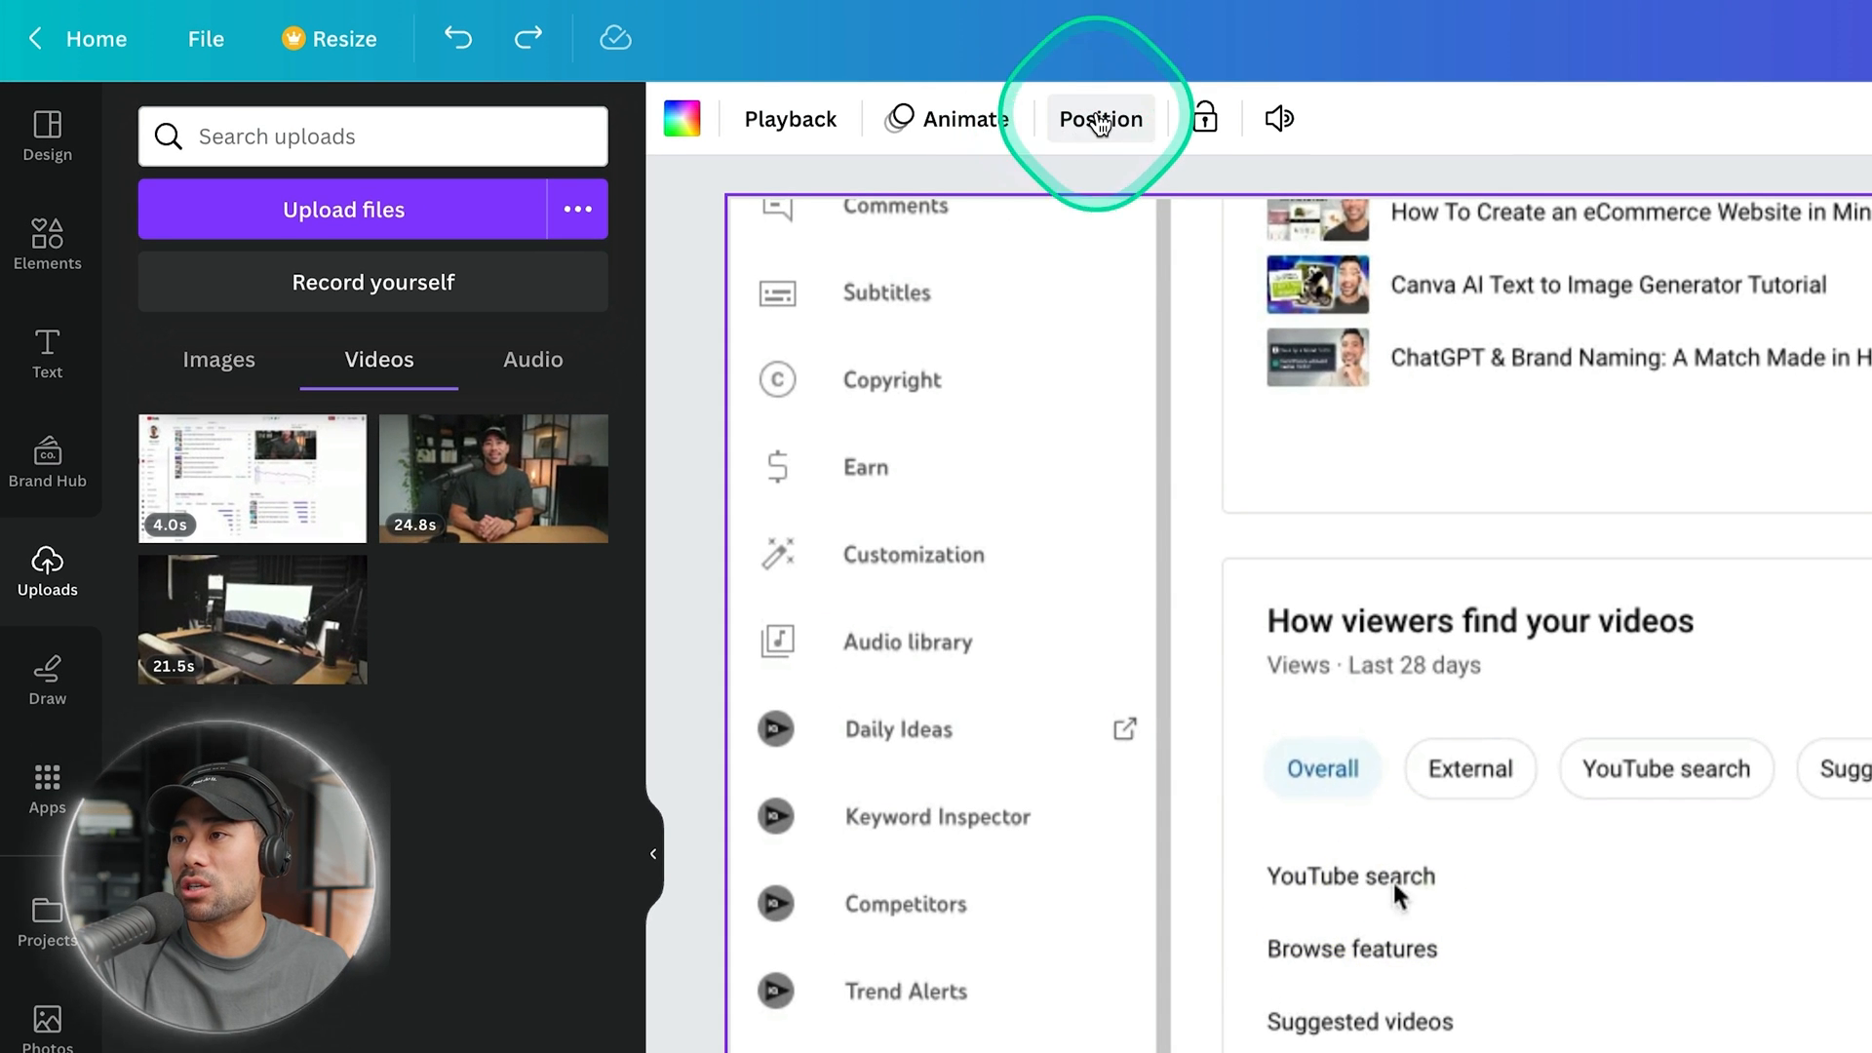
{"action": "left_click", "coordinate": [1097, 118]}
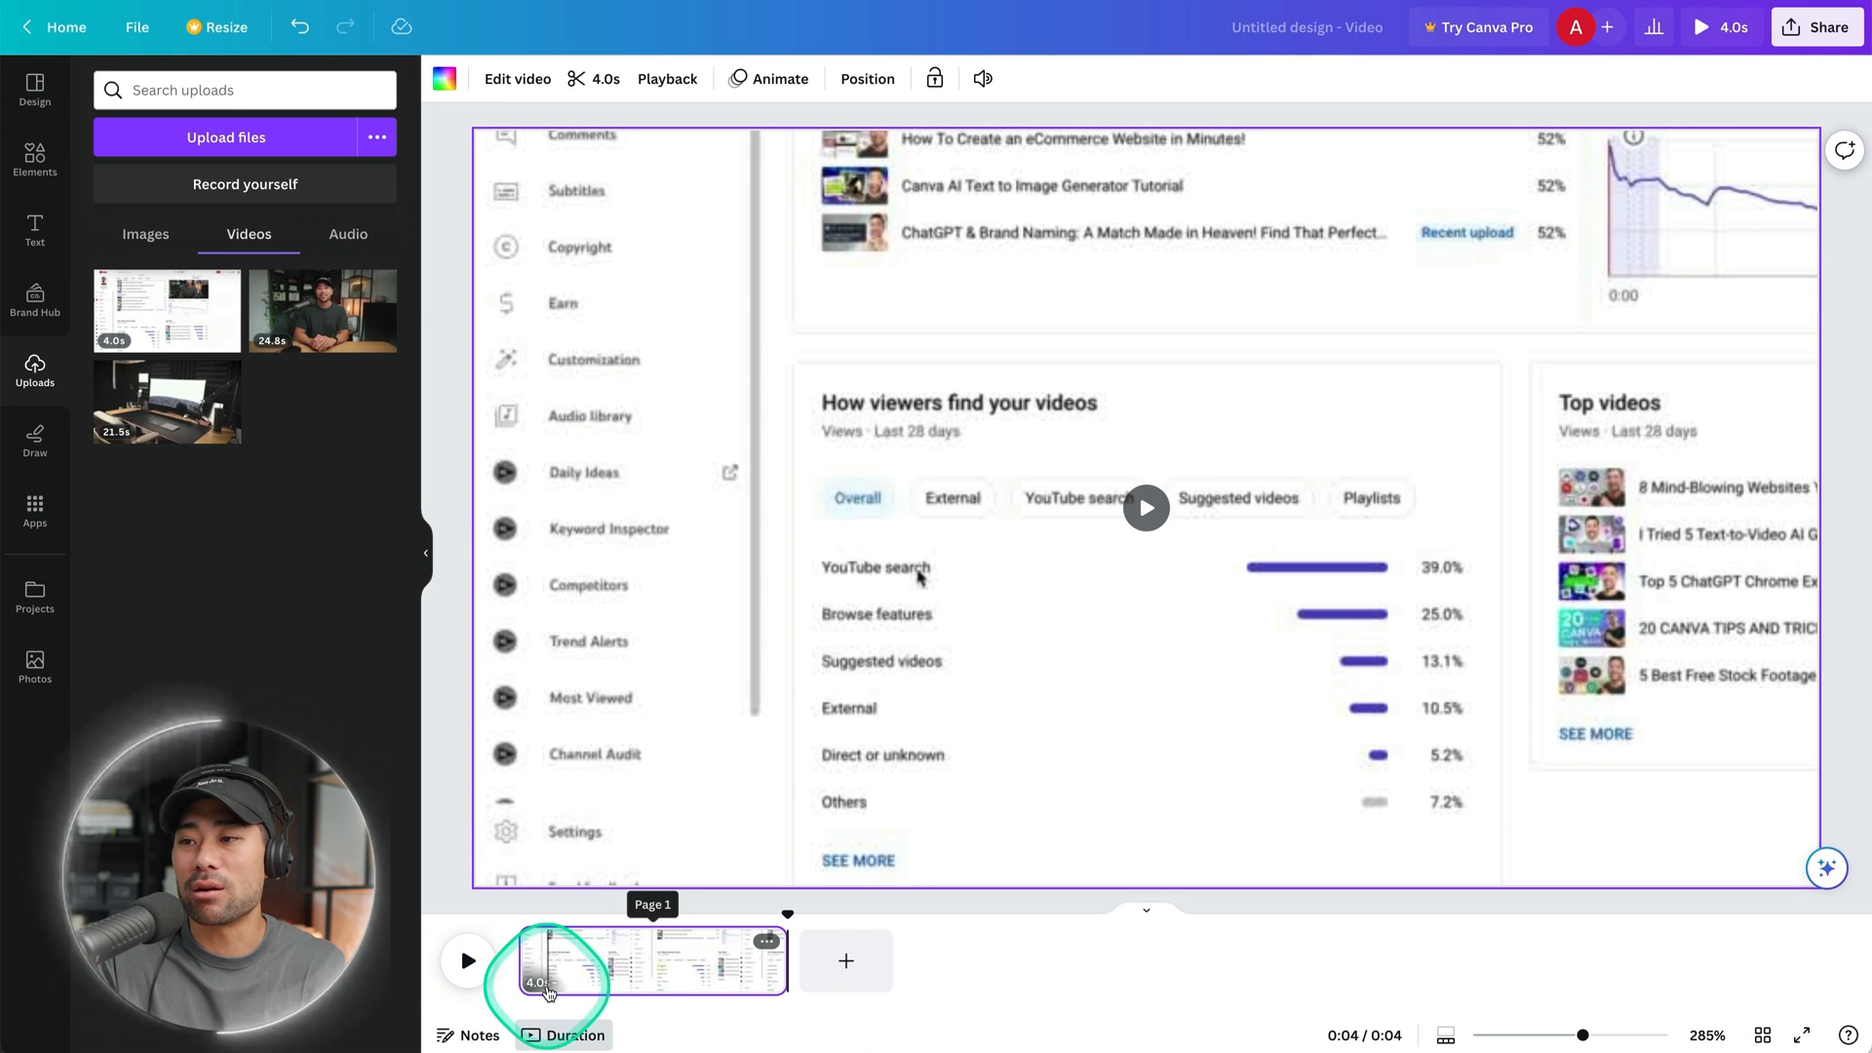
{"action": "left_click", "coordinate": [526, 990]}
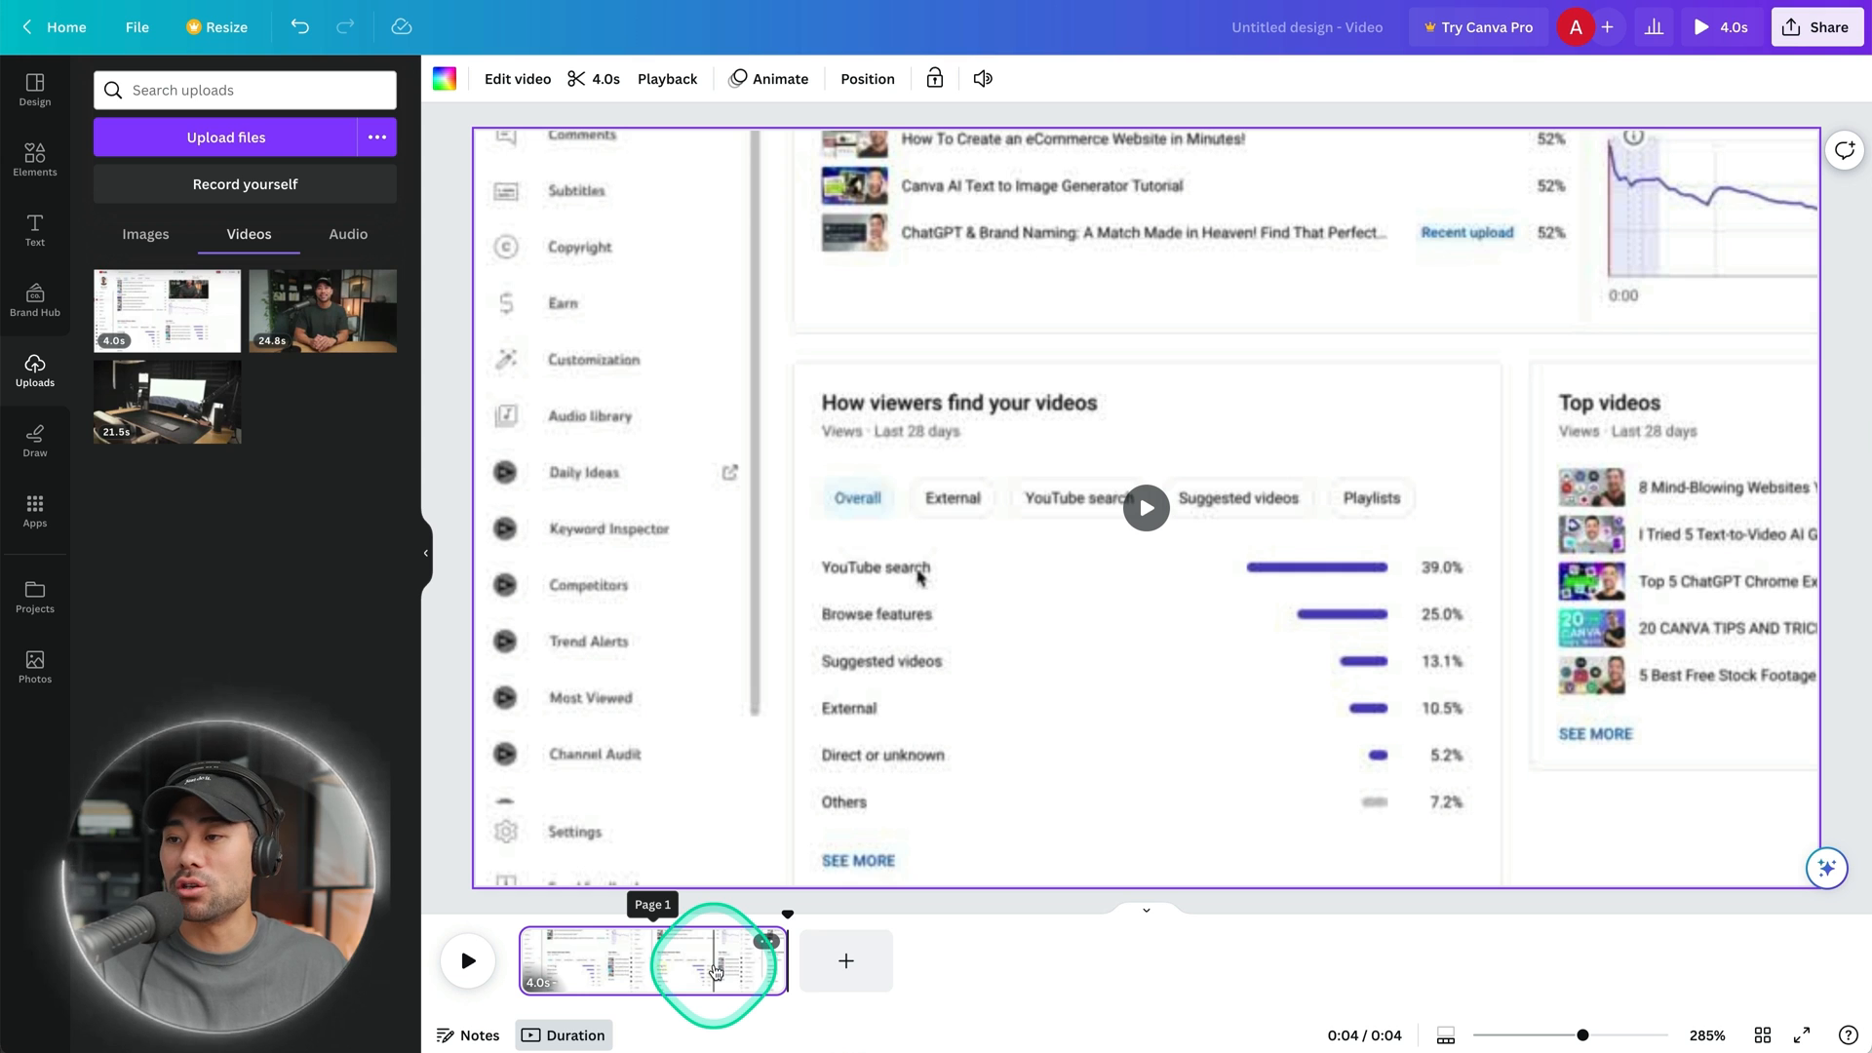
{"action": "key", "text": "ctrl+z"}
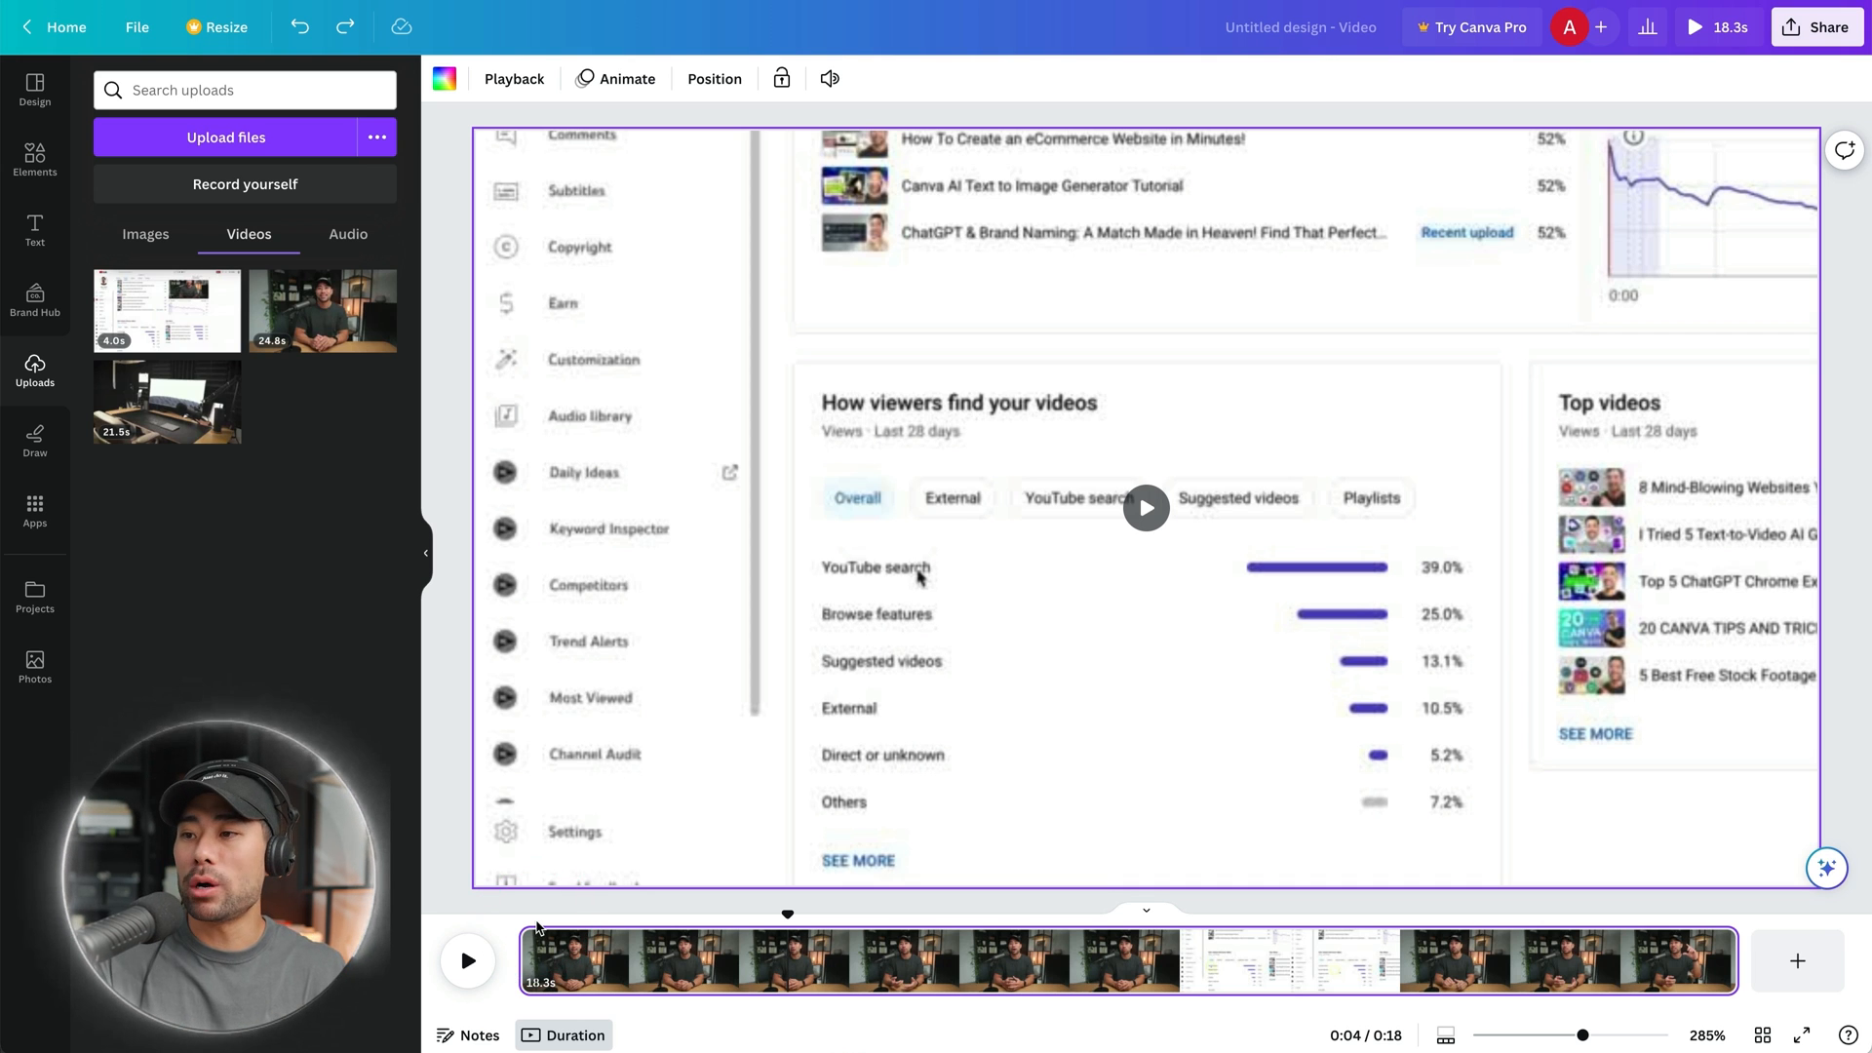
{"action": "left_click", "coordinate": [606, 951]}
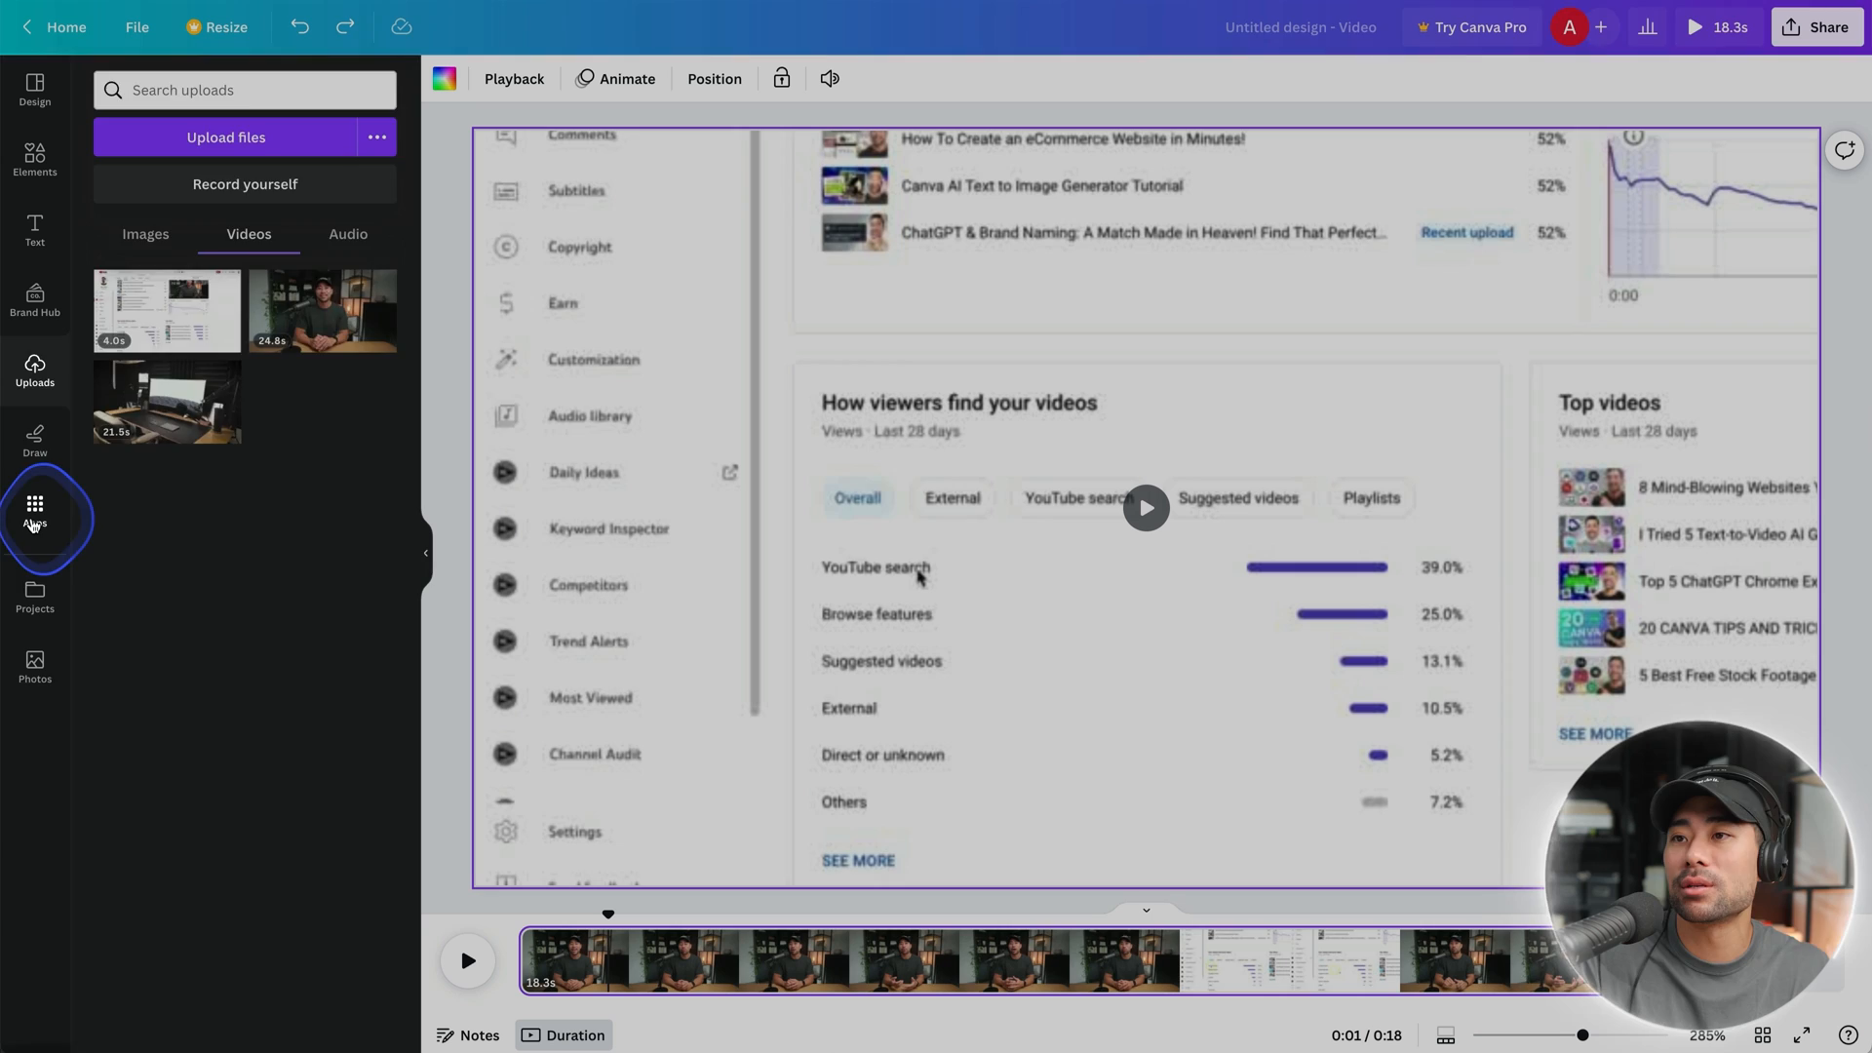
Search the Canva apps for "videos", open the Videos app and browse its stock footage categories.
{"action": "left_click", "coordinate": [34, 509]}
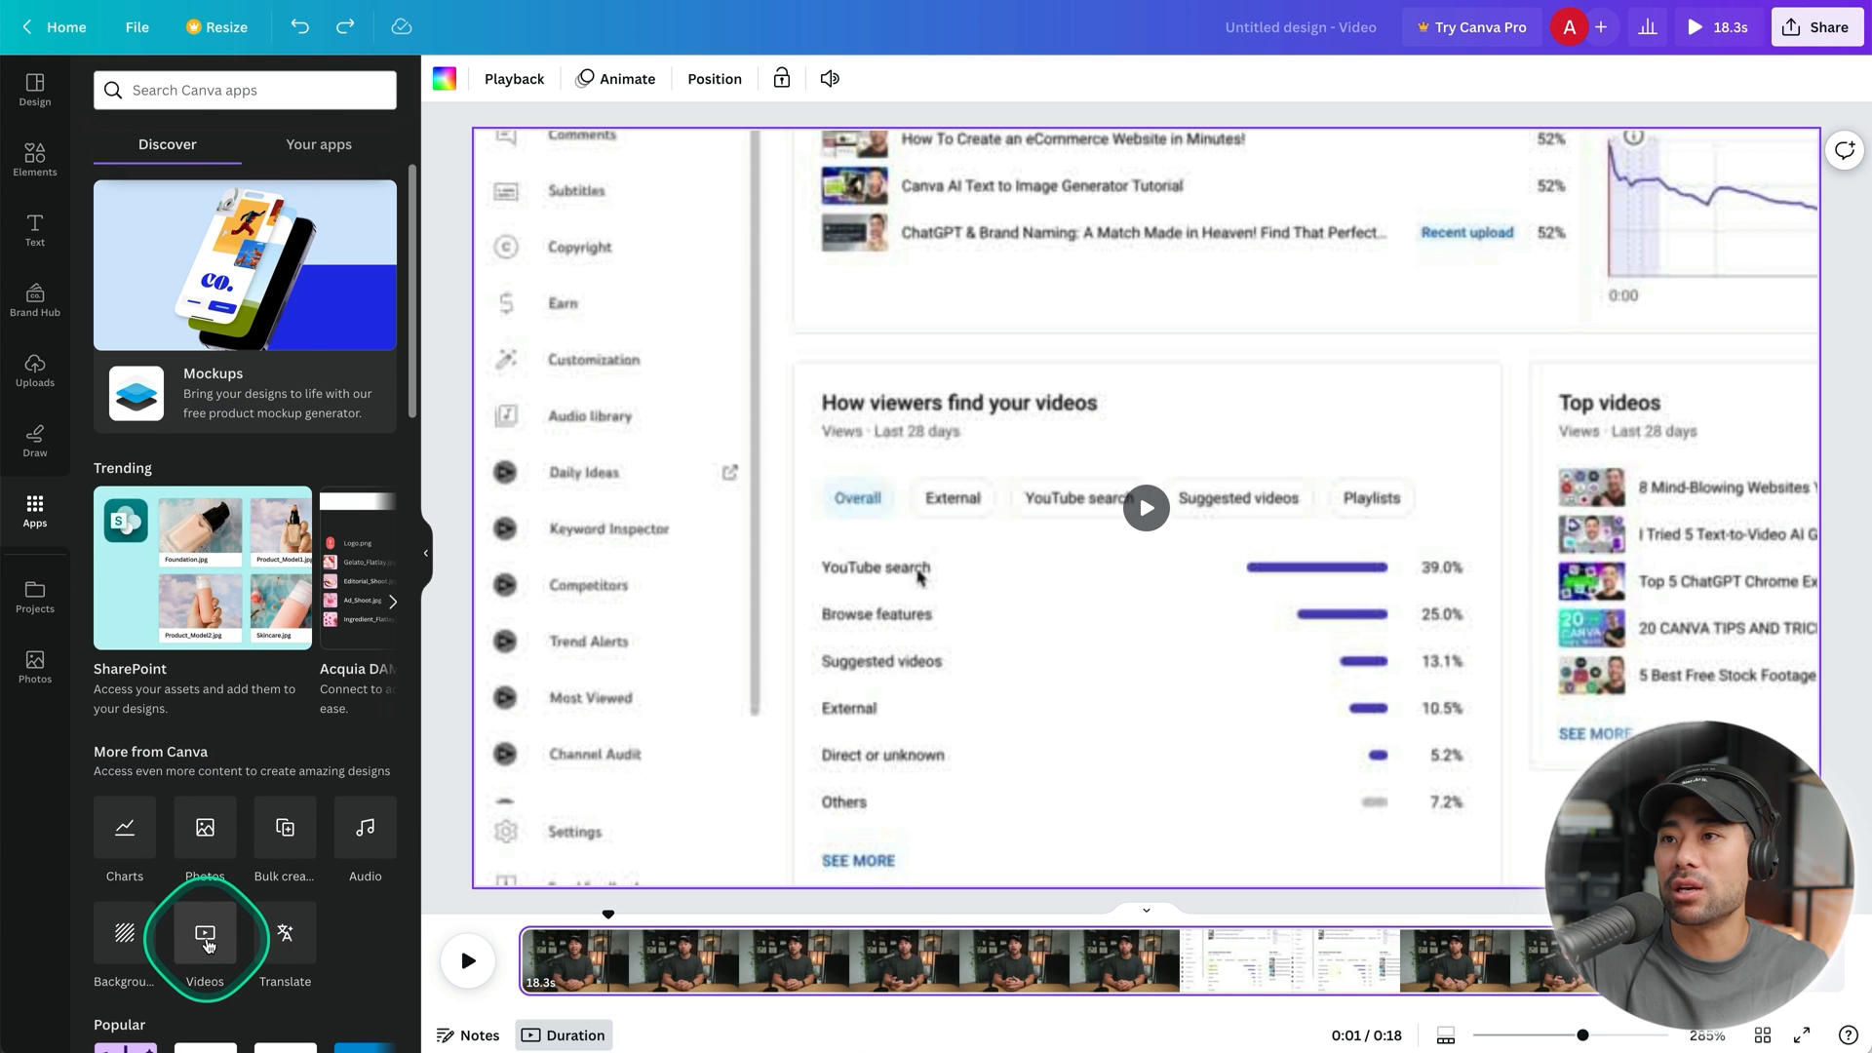
{"action": "left_click", "coordinate": [252, 102]}
{"action": "type", "text": "vi"}
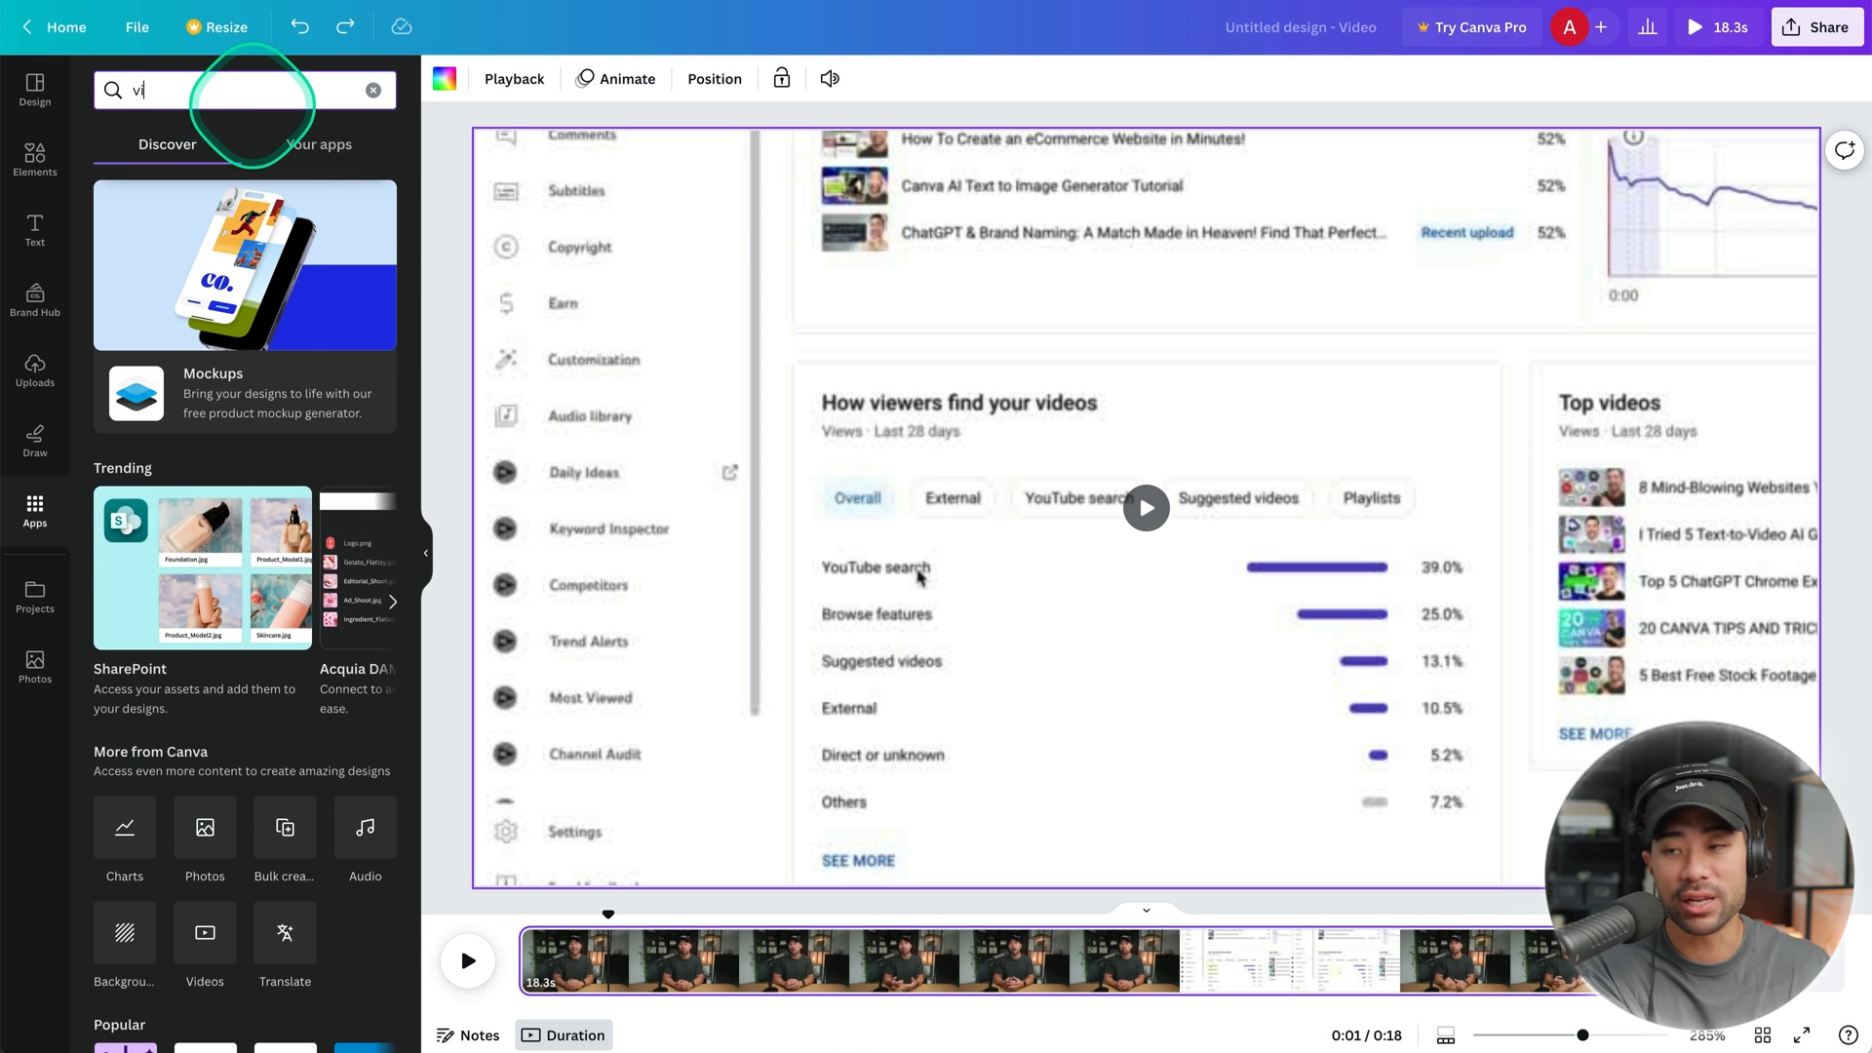
{"action": "type", "text": "deo"}
{"action": "key", "text": "Return"}
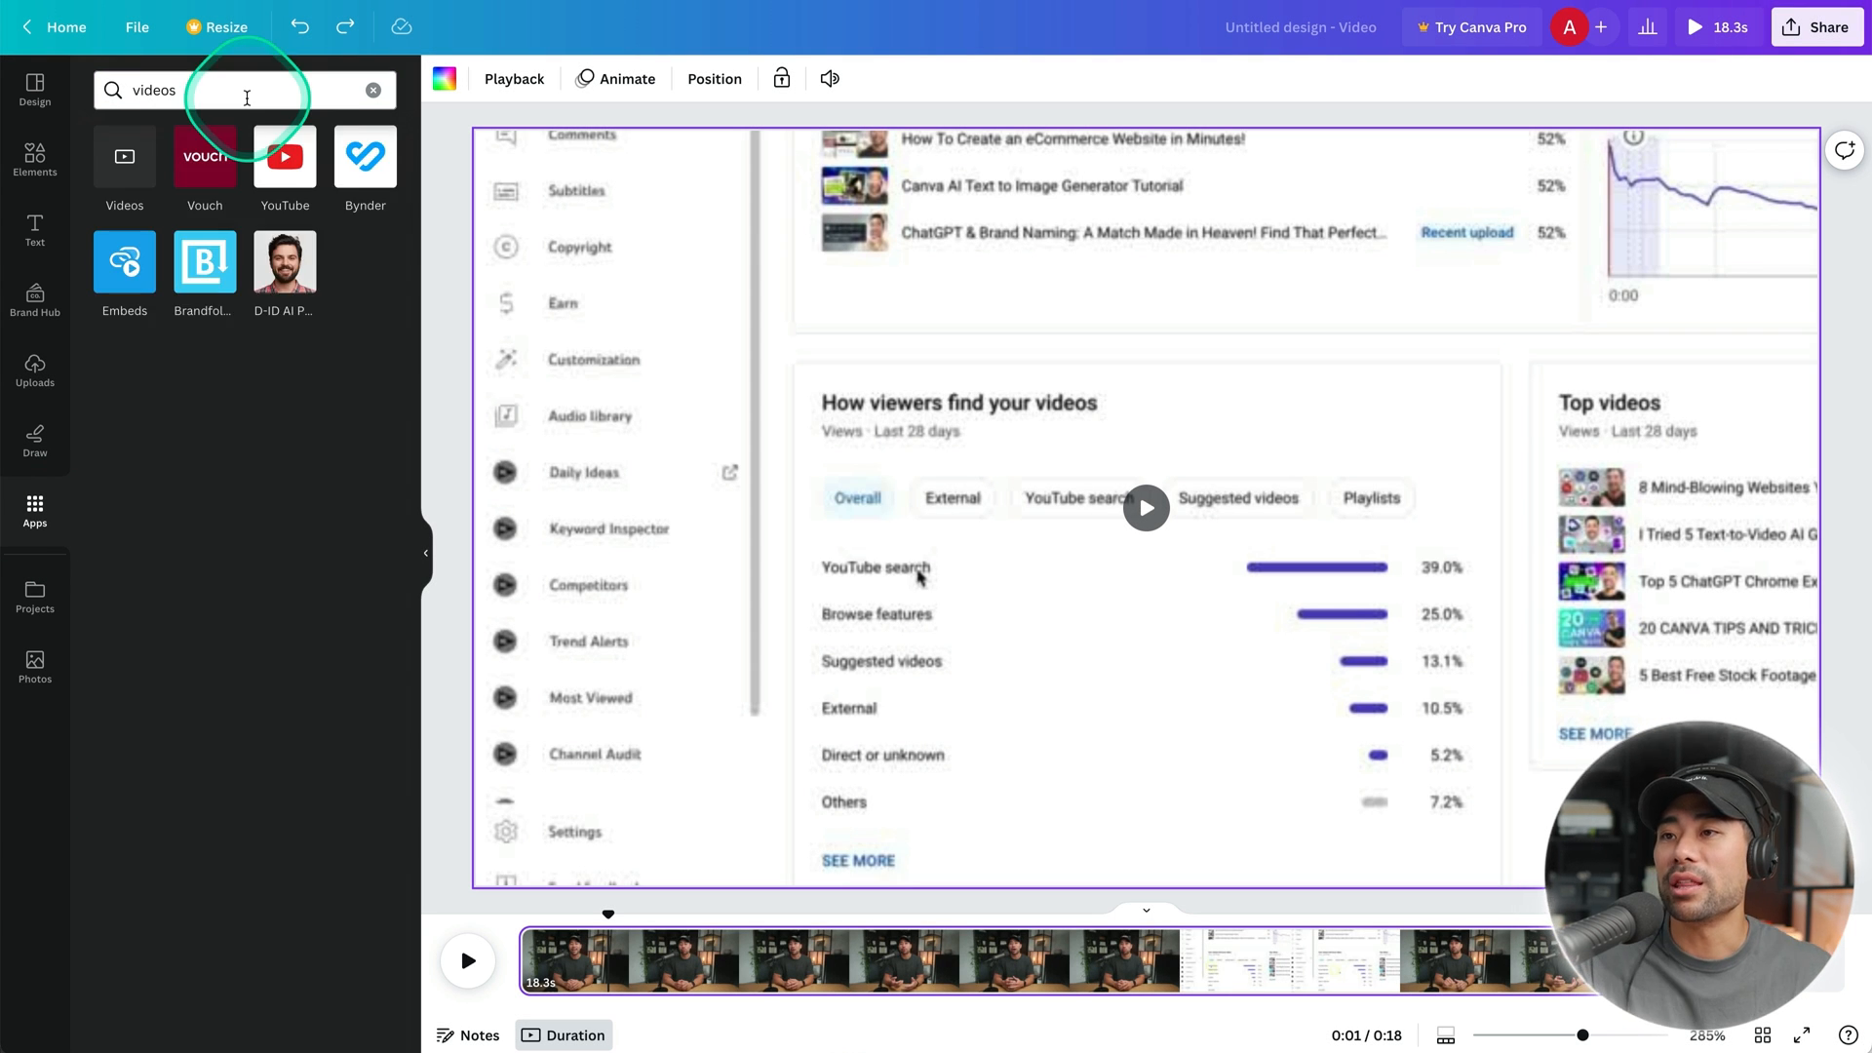
{"action": "left_click", "coordinate": [121, 164]}
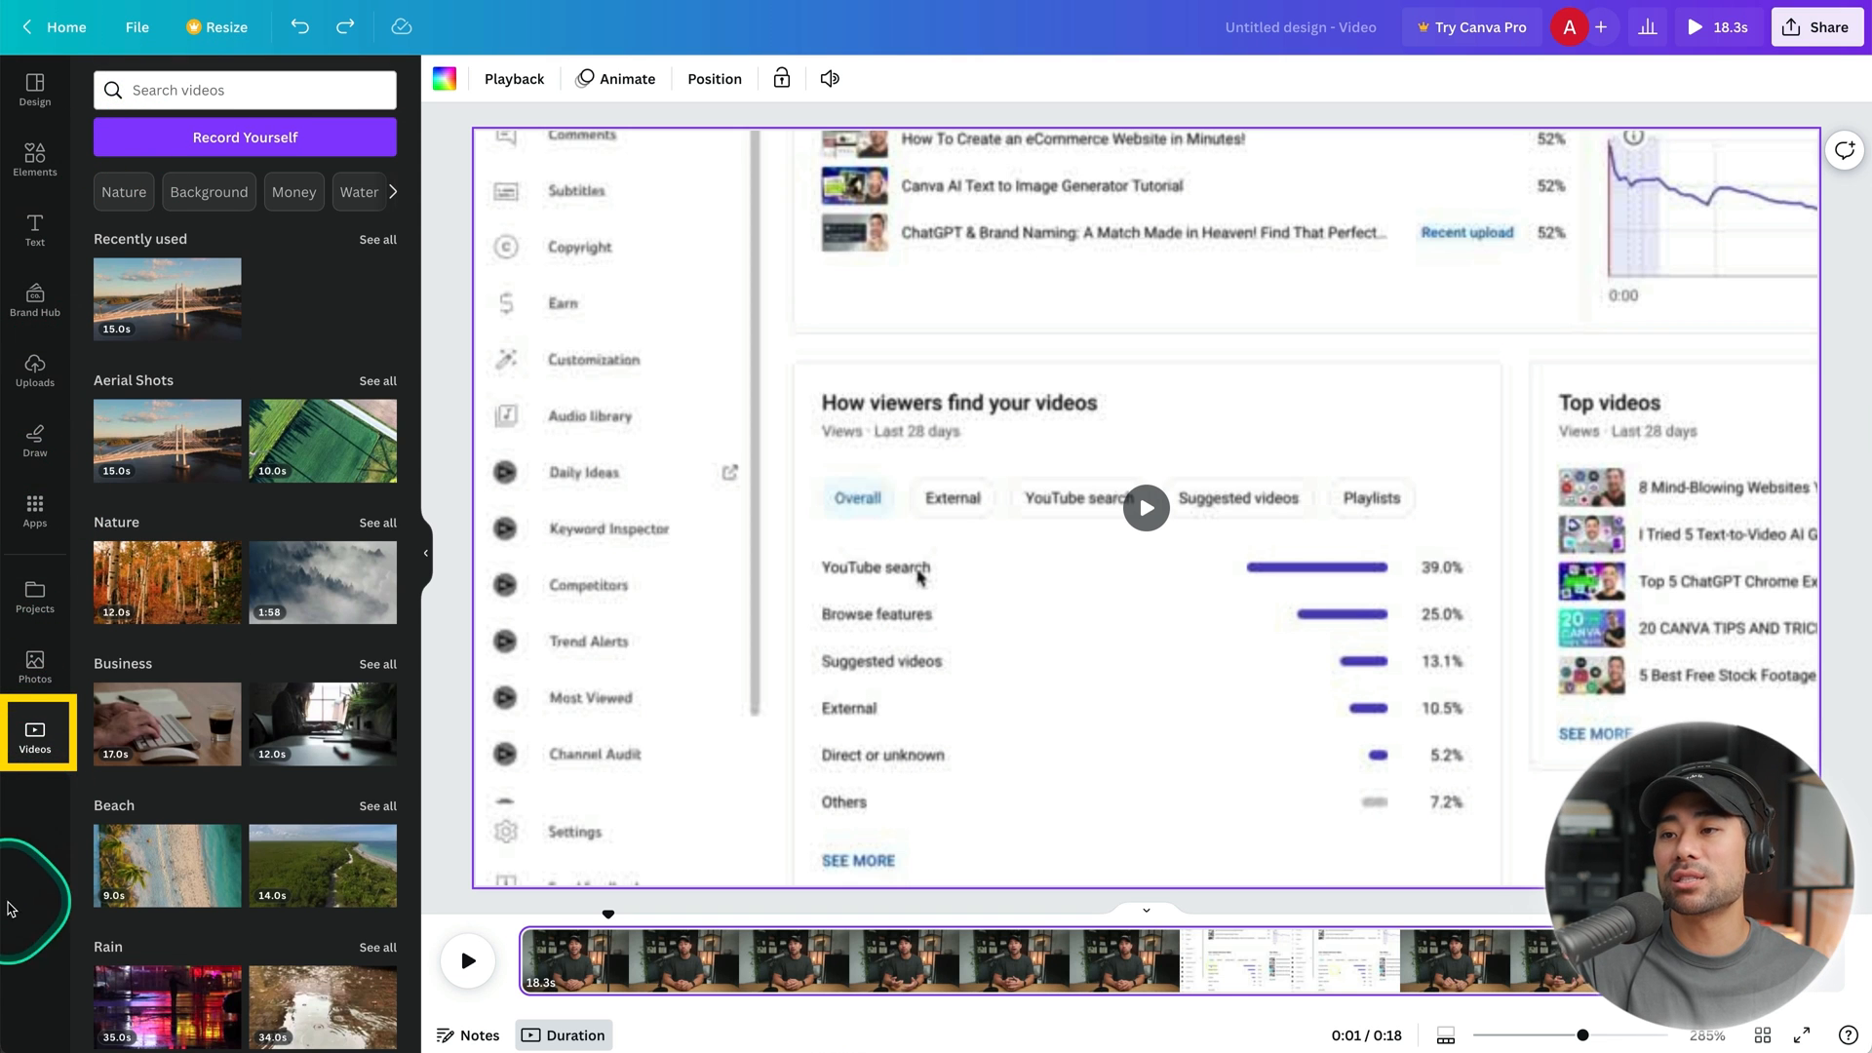
{"action": "scroll", "coordinate": [220, 726], "scroll_direction": "down", "scroll_amount": 7}
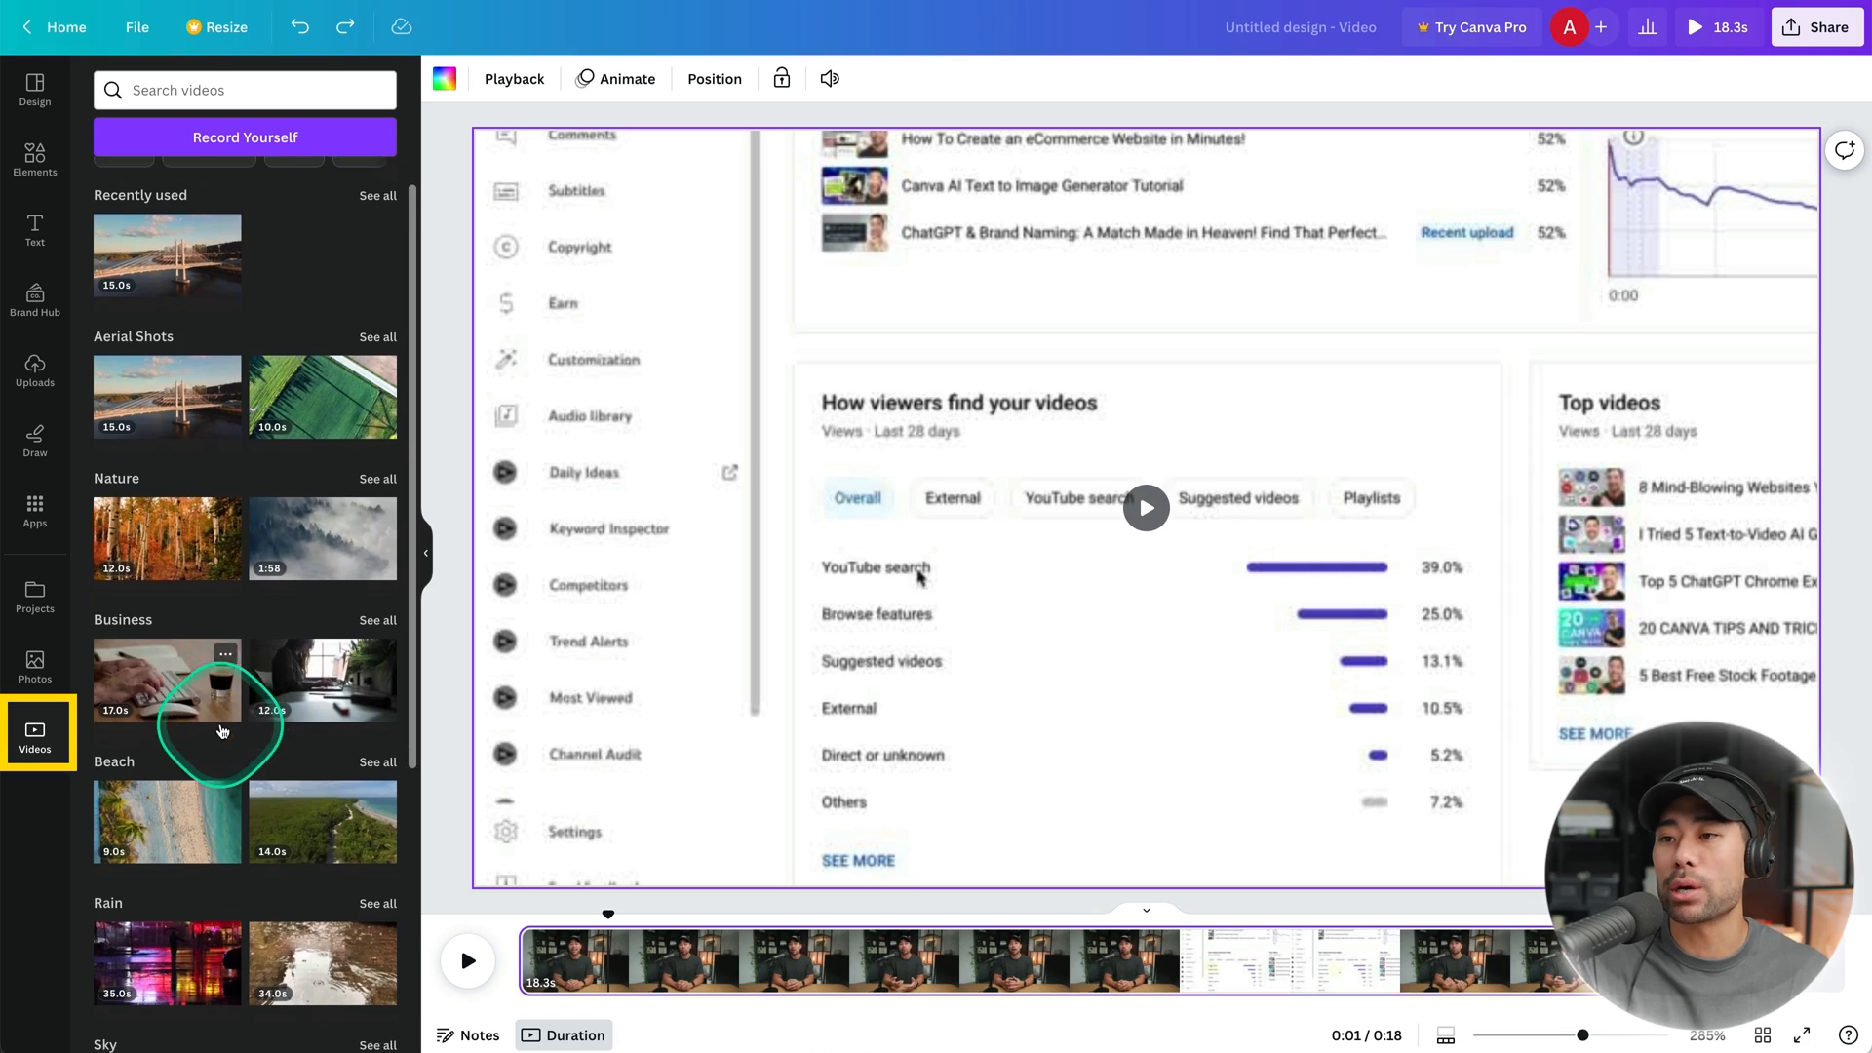
{"action": "scroll", "coordinate": [222, 731], "scroll_direction": "down", "scroll_amount": 5}
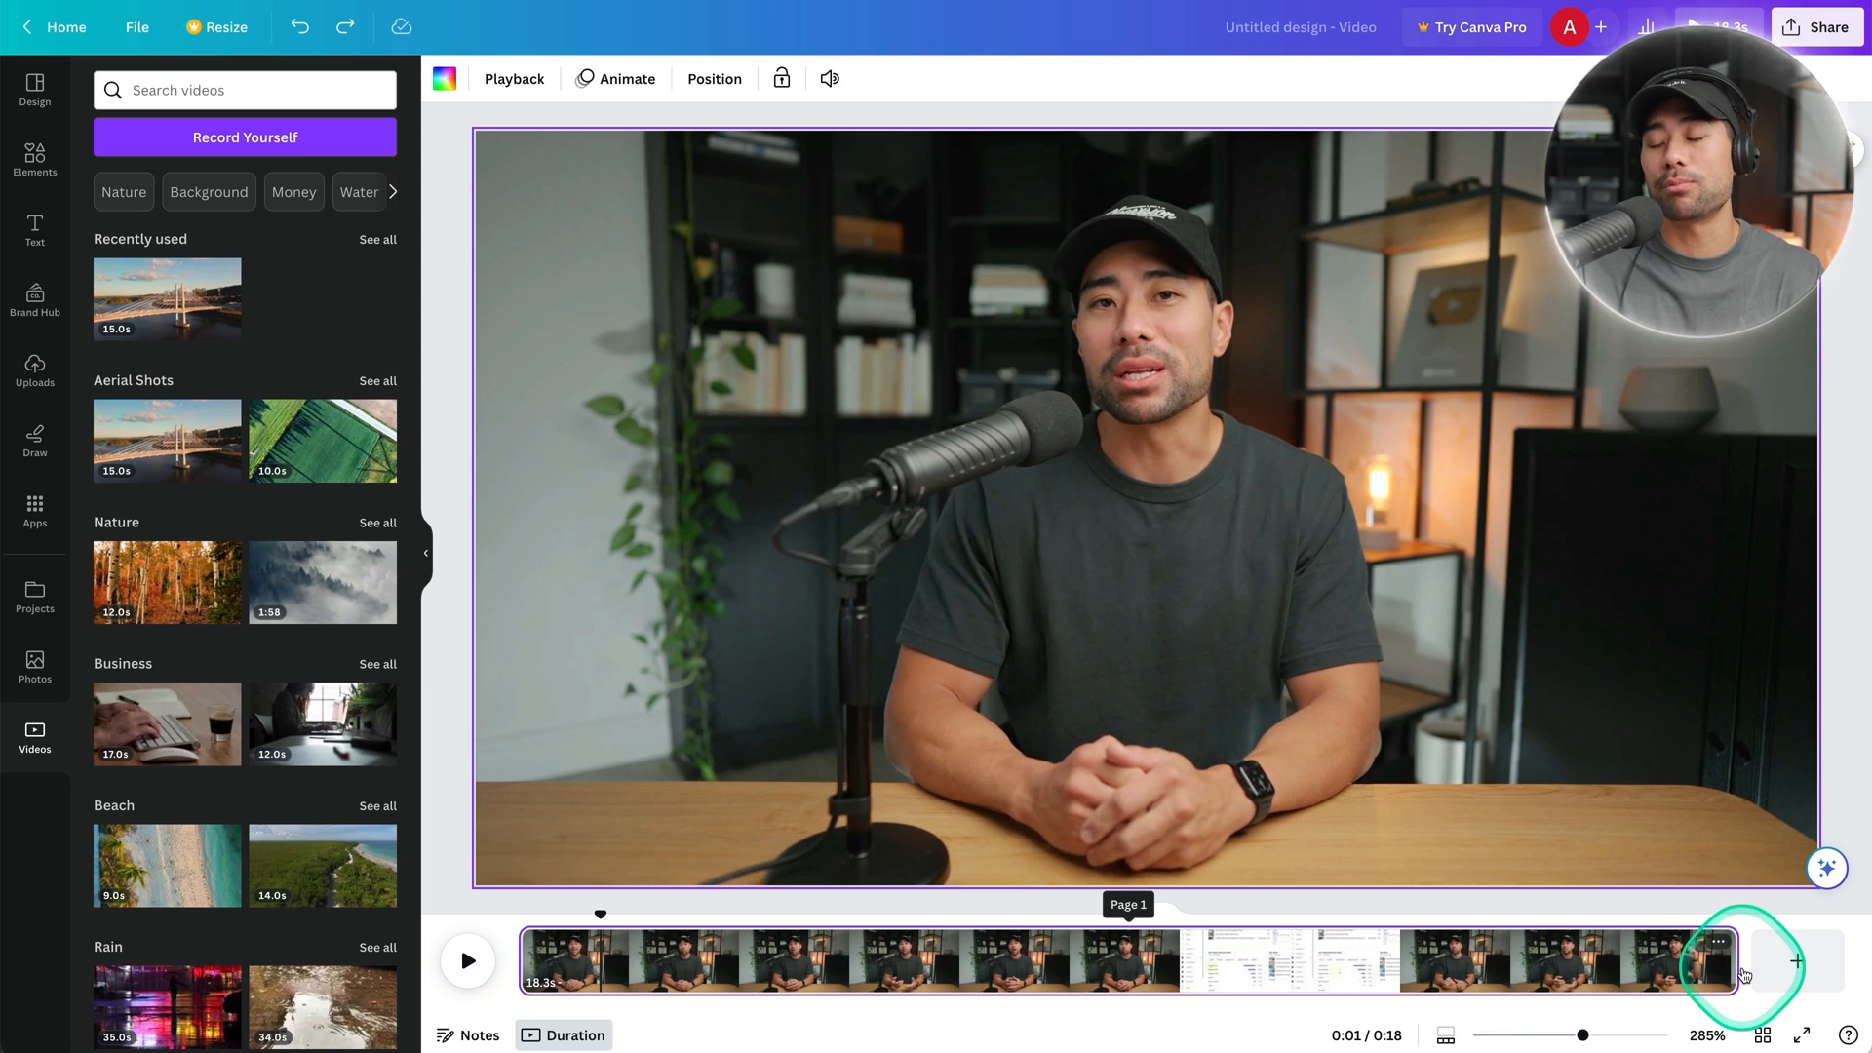
Add a new page after the talking-head clip and insert the 8.0 s stock video of a woman with a laptop, found with "computer".
{"action": "left_click", "coordinate": [1798, 963]}
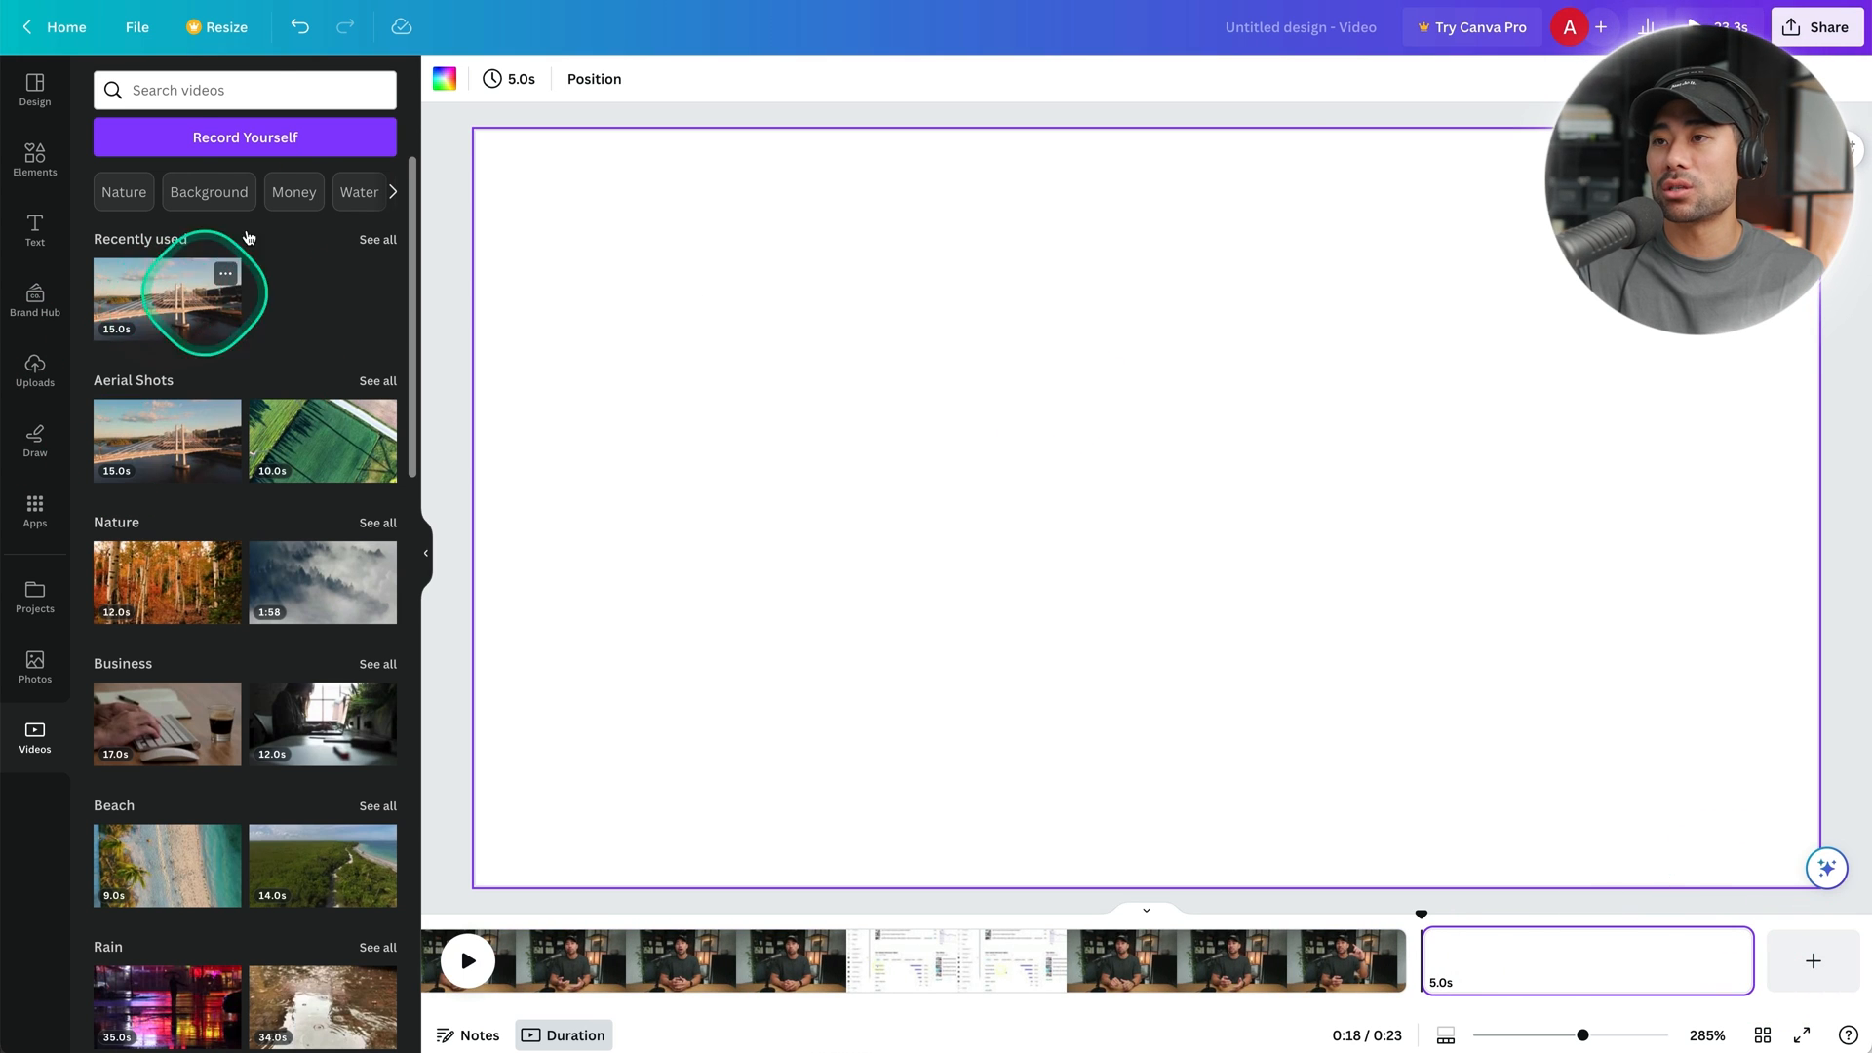
{"action": "left_click", "coordinate": [257, 92]}
{"action": "type", "text": "computer"}
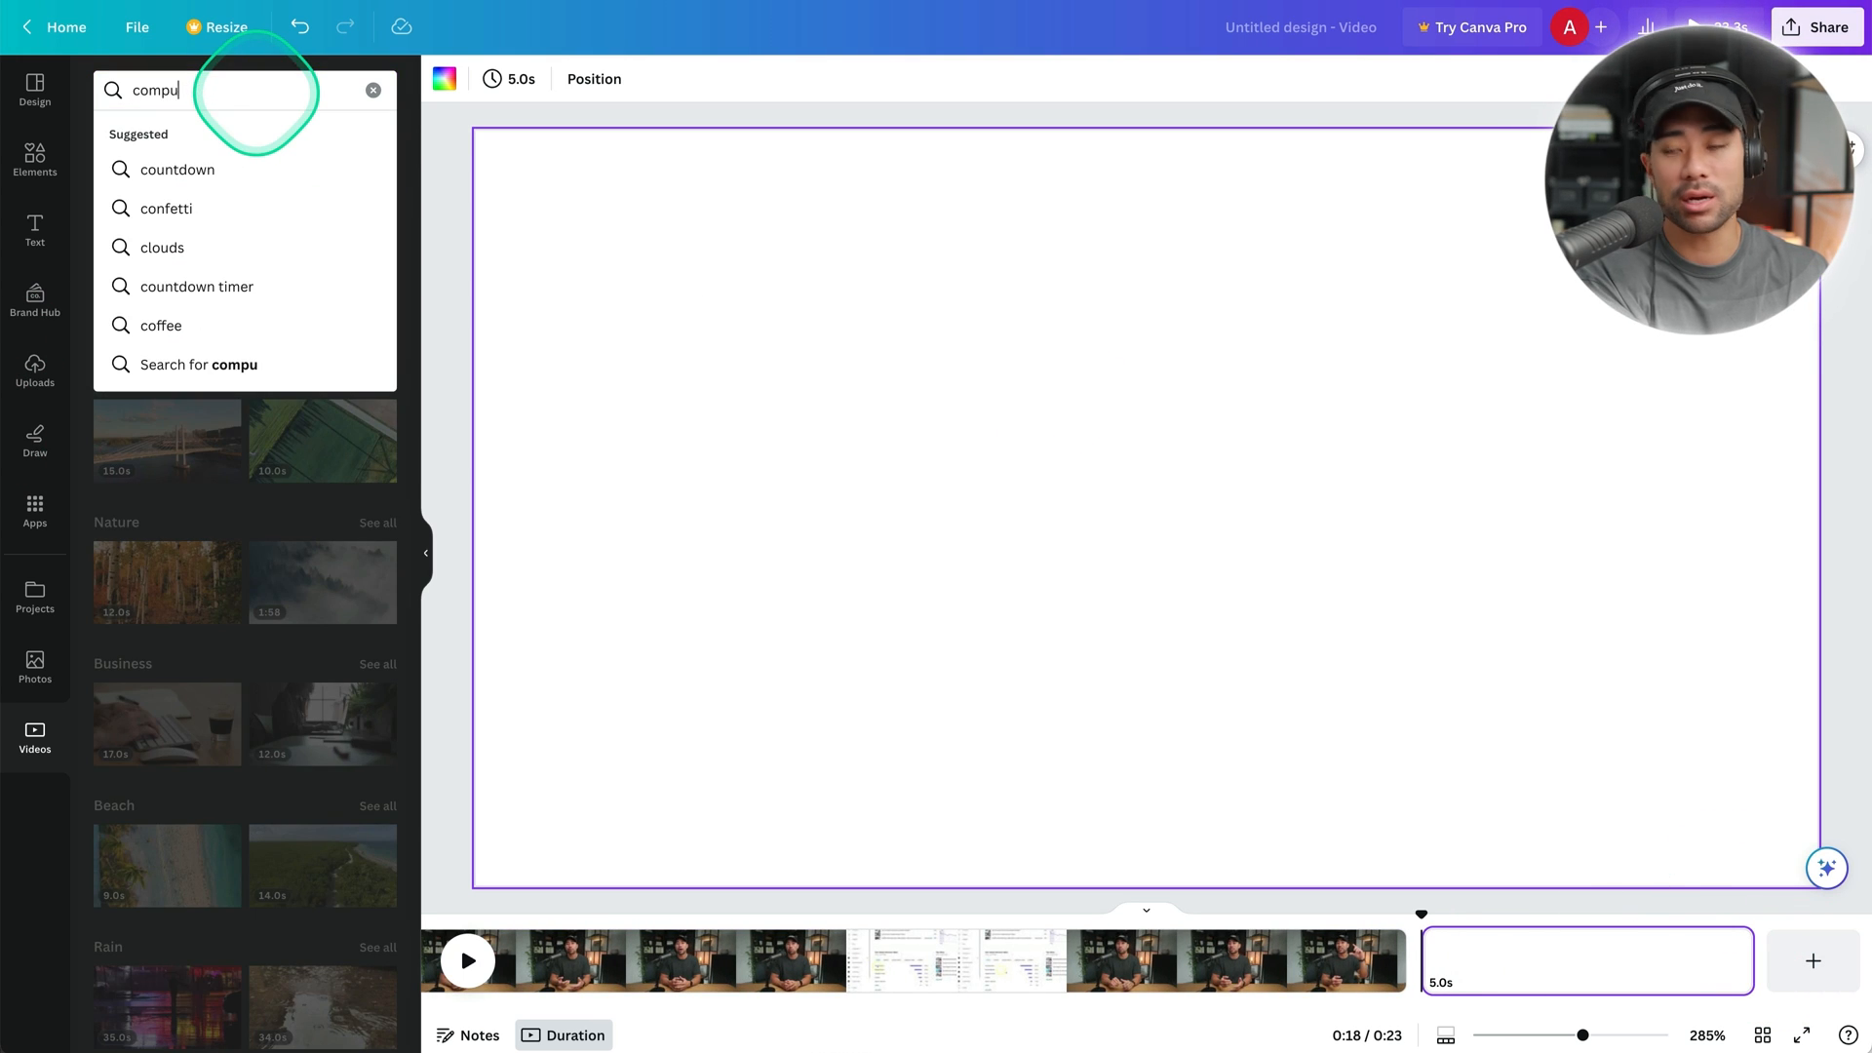
{"action": "key", "text": "Return"}
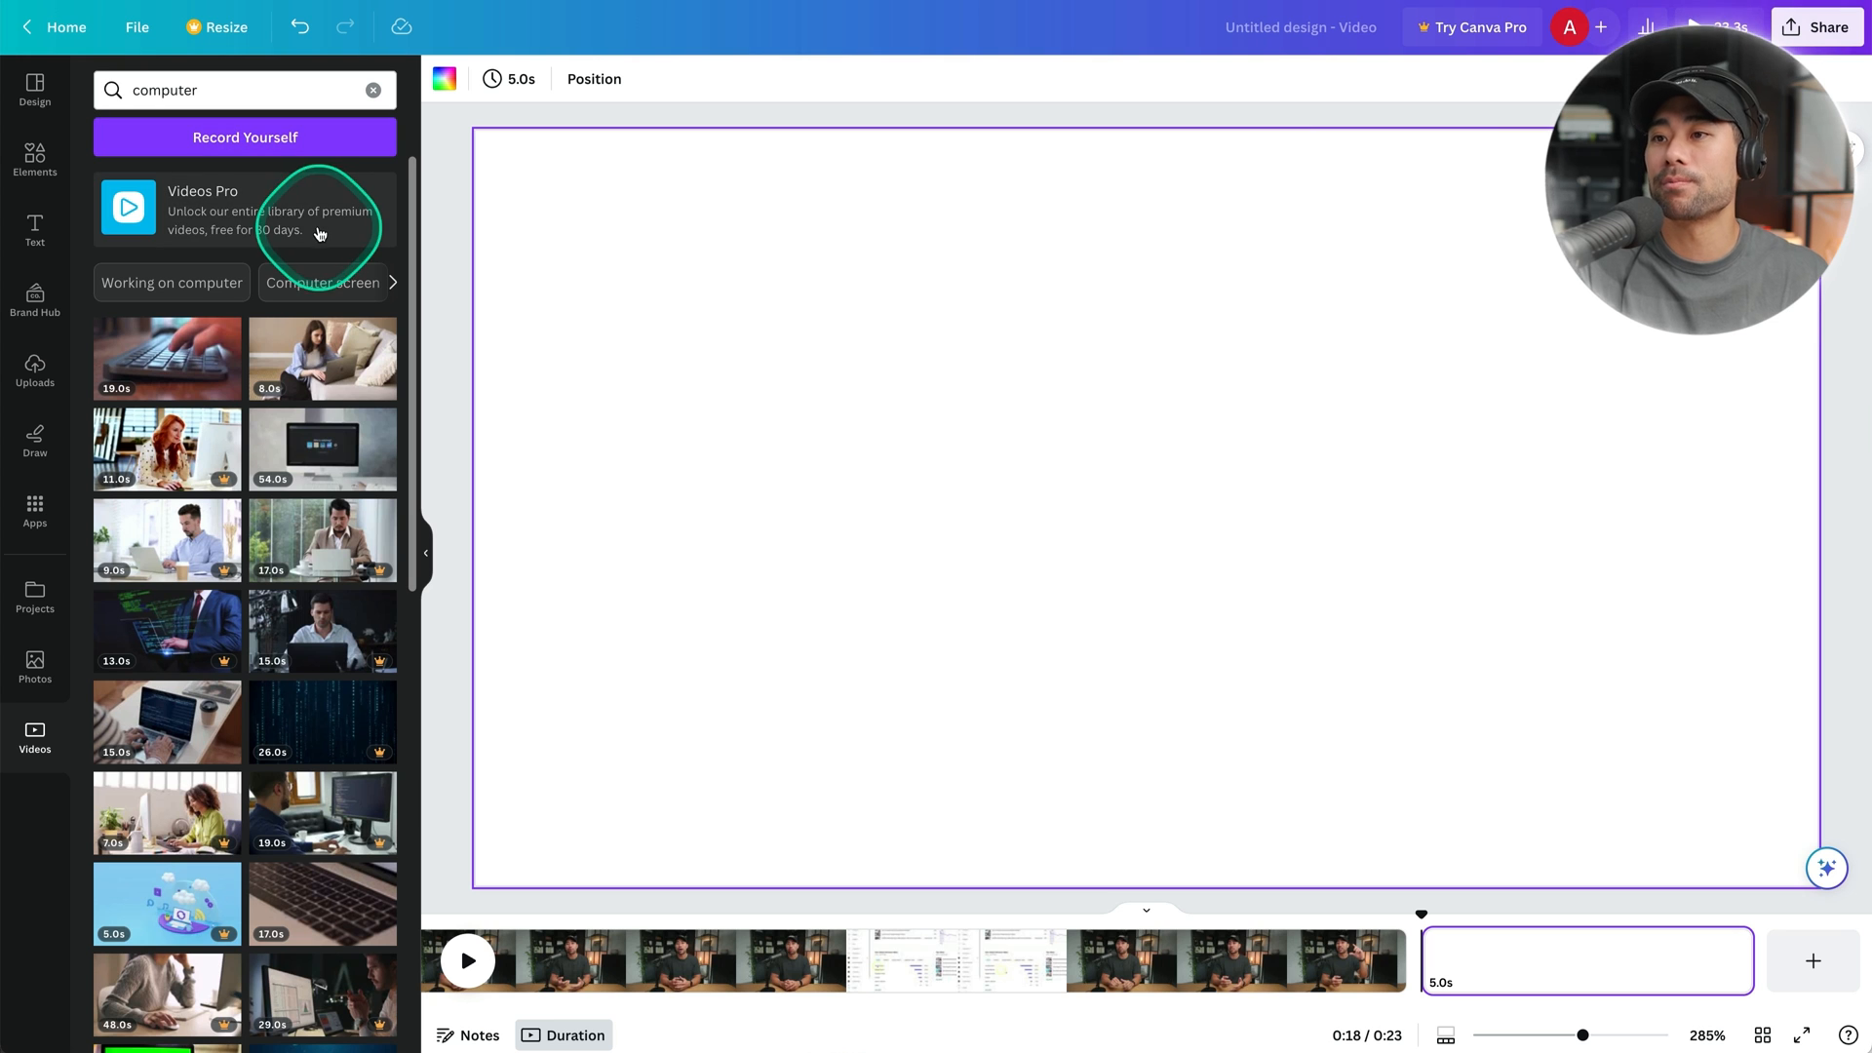
{"action": "left_click", "coordinate": [315, 376]}
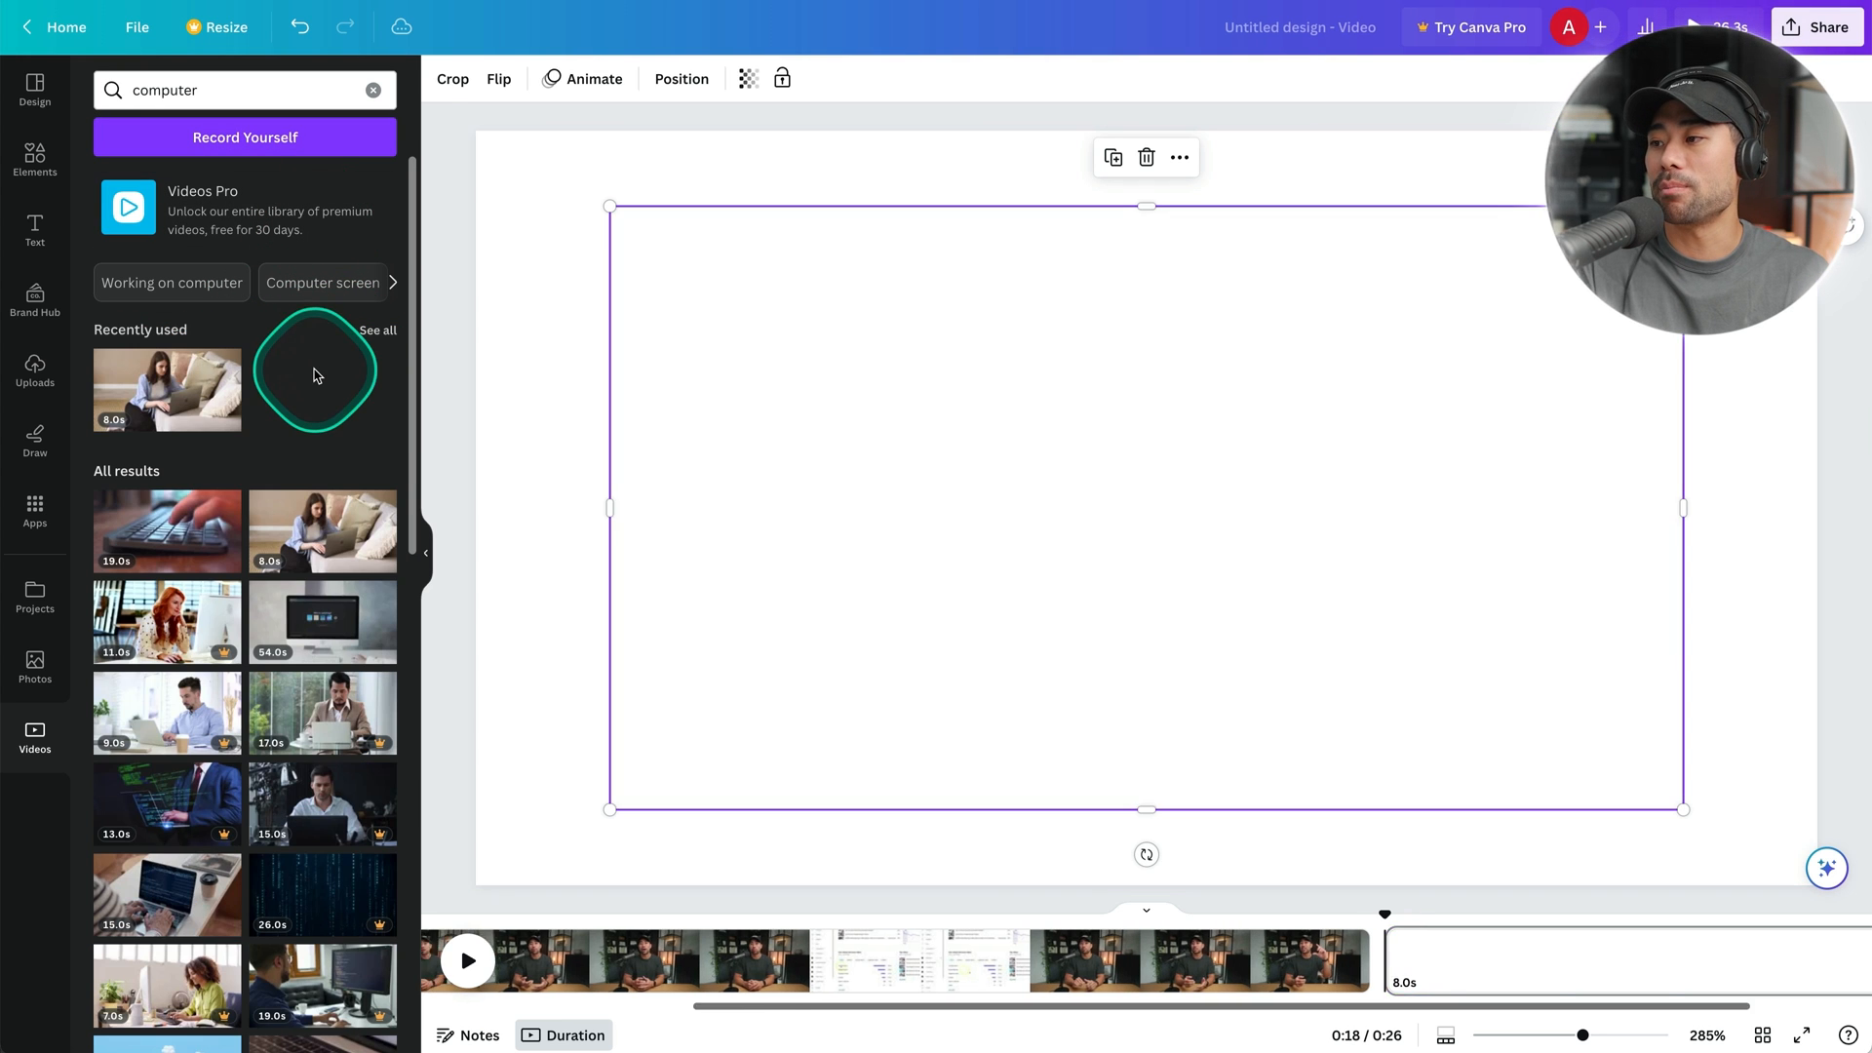
Enlarge the stock laptop video to fill the whole frame and trim its page to 3.0 s.
{"action": "left_click_drag", "start_coordinate": [1286, 663], "coordinate": [1191, 585]}
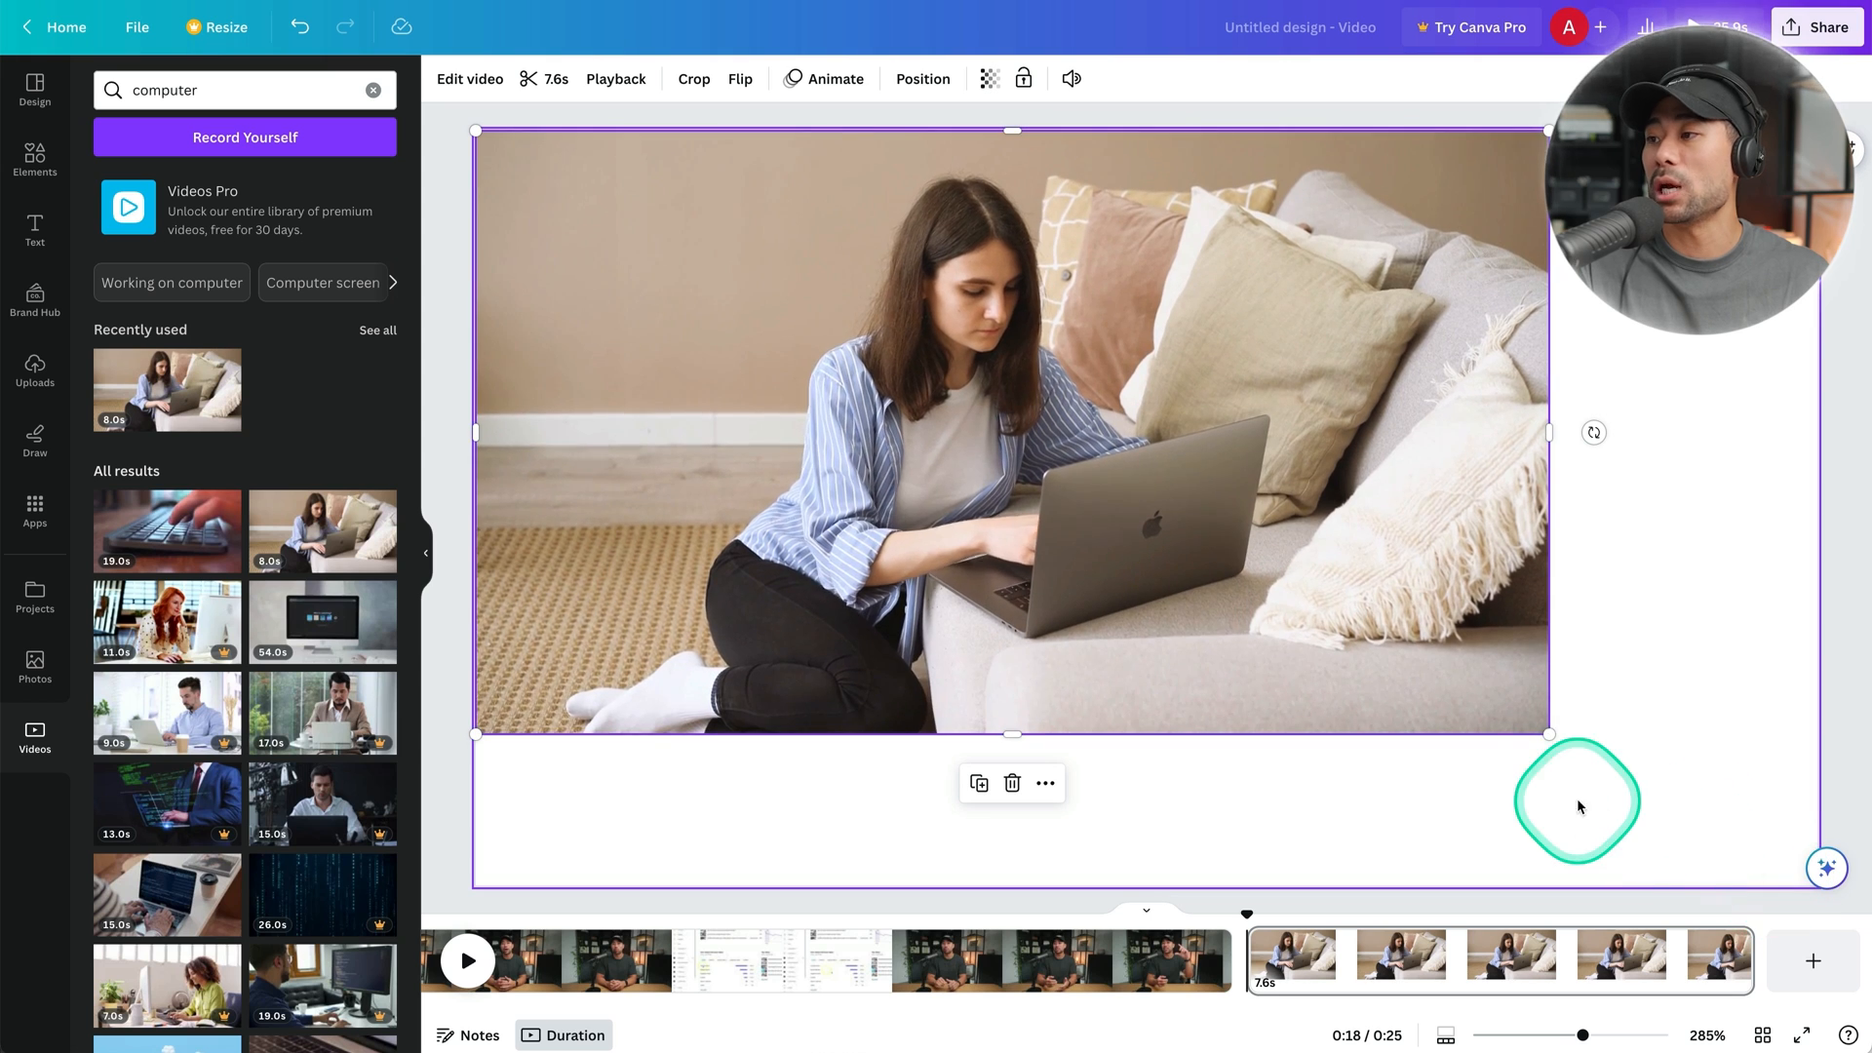
{"action": "left_click_drag", "start_coordinate": [1549, 733], "coordinate": [1813, 883]}
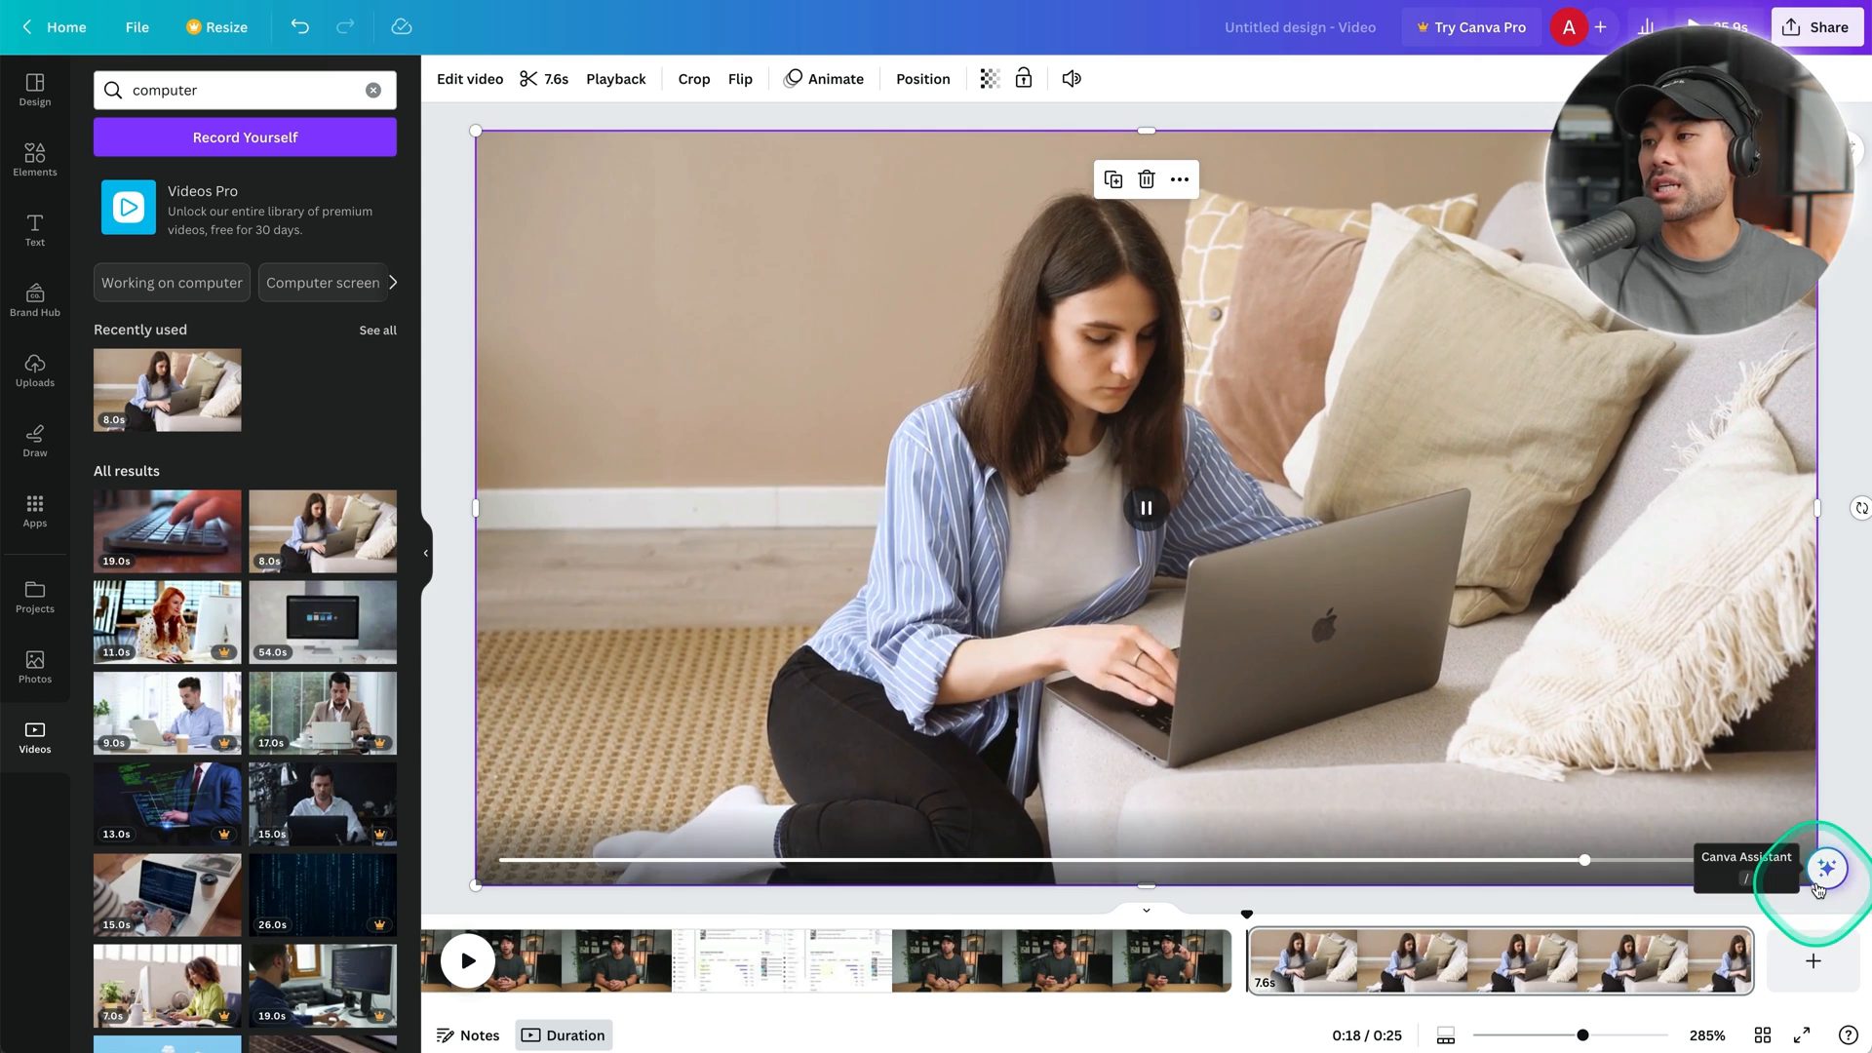
{"action": "left_click", "coordinate": [1718, 965]}
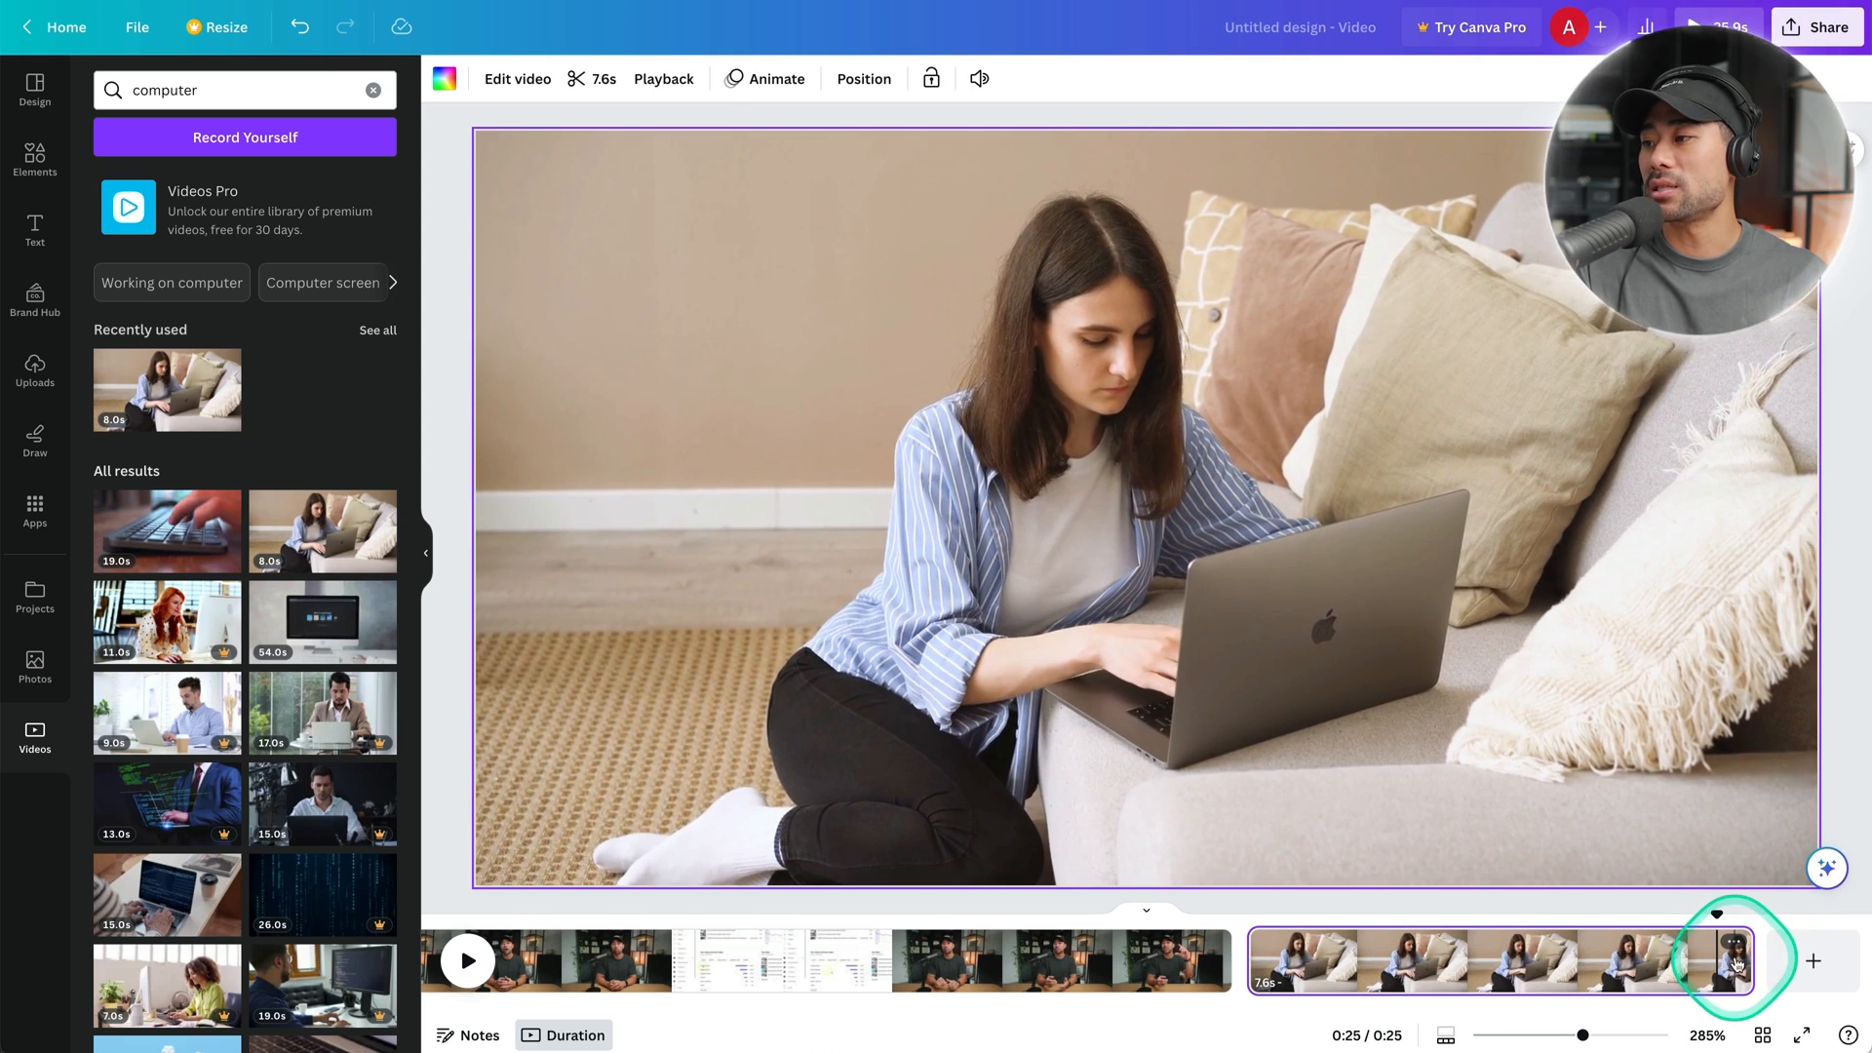
{"action": "left_click_drag", "start_coordinate": [1740, 955], "coordinate": [1439, 961]}
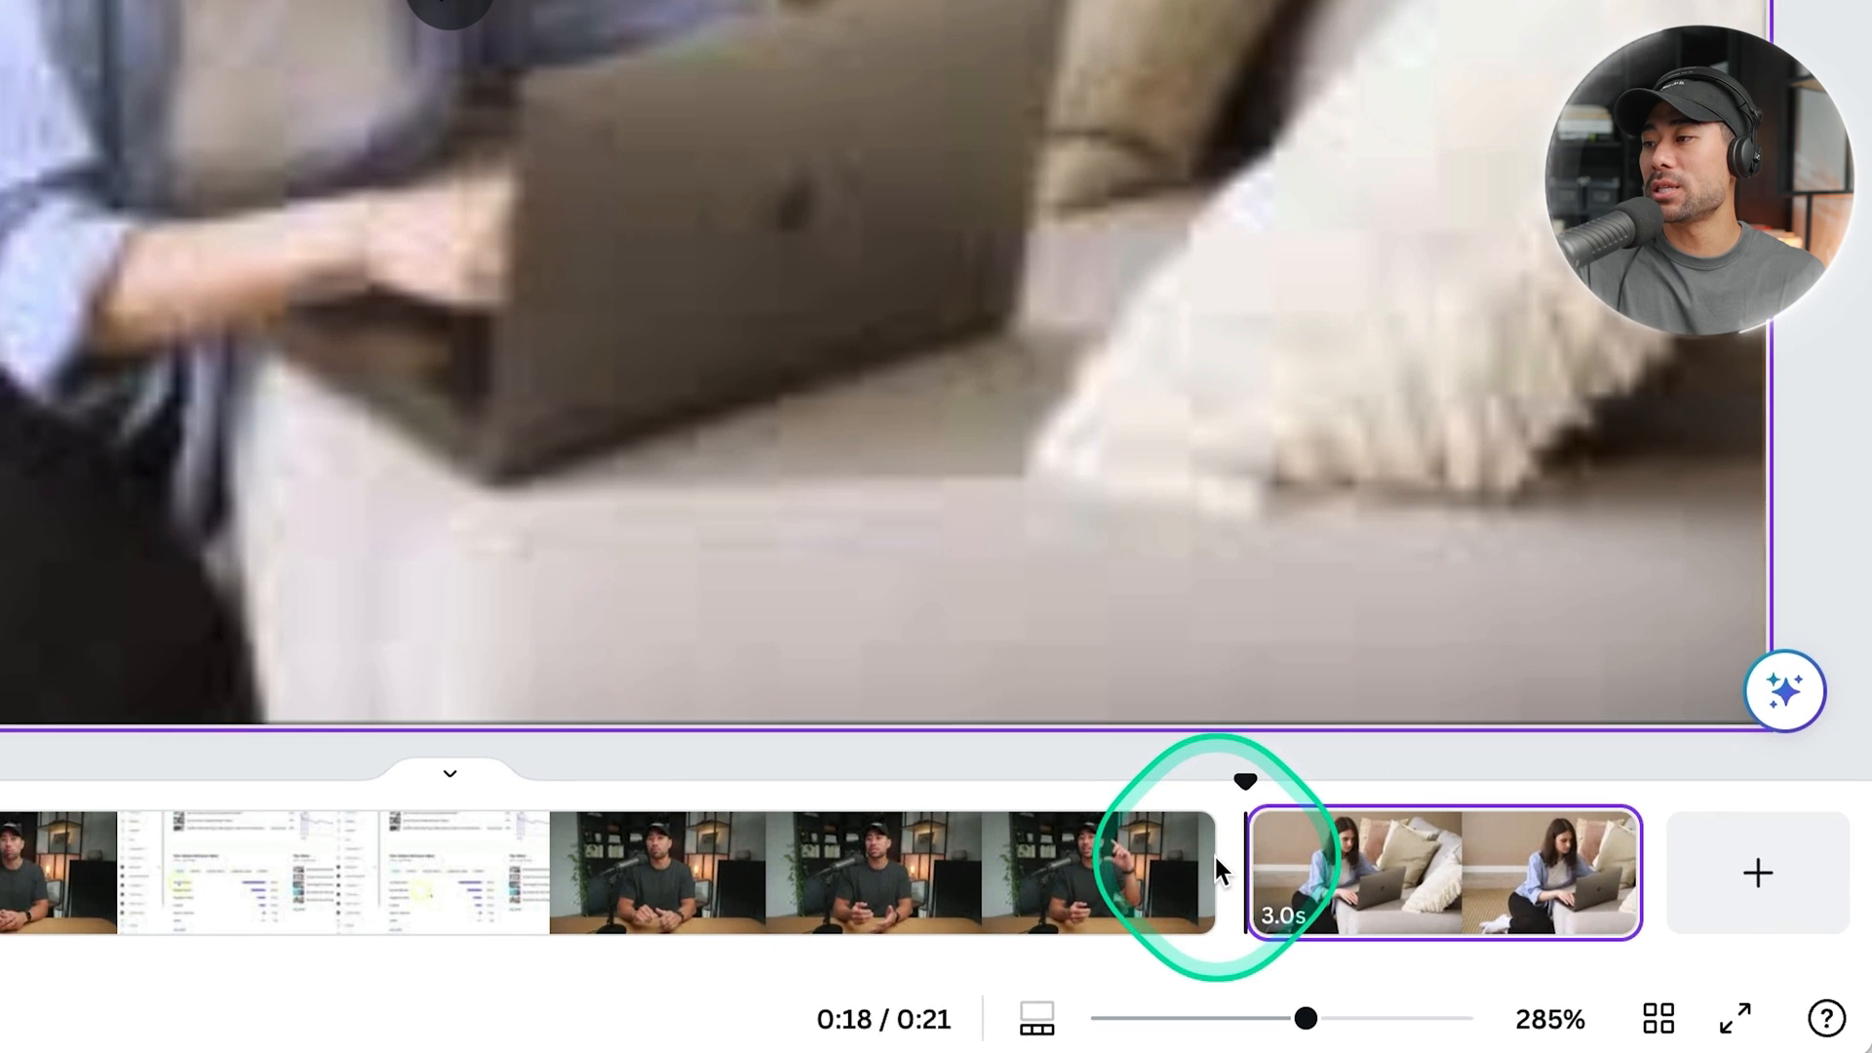
Add a Match & Move transition between the talking-head page and the stock laptop clip.
{"action": "mouse_move", "coordinate": [1540, 952]}
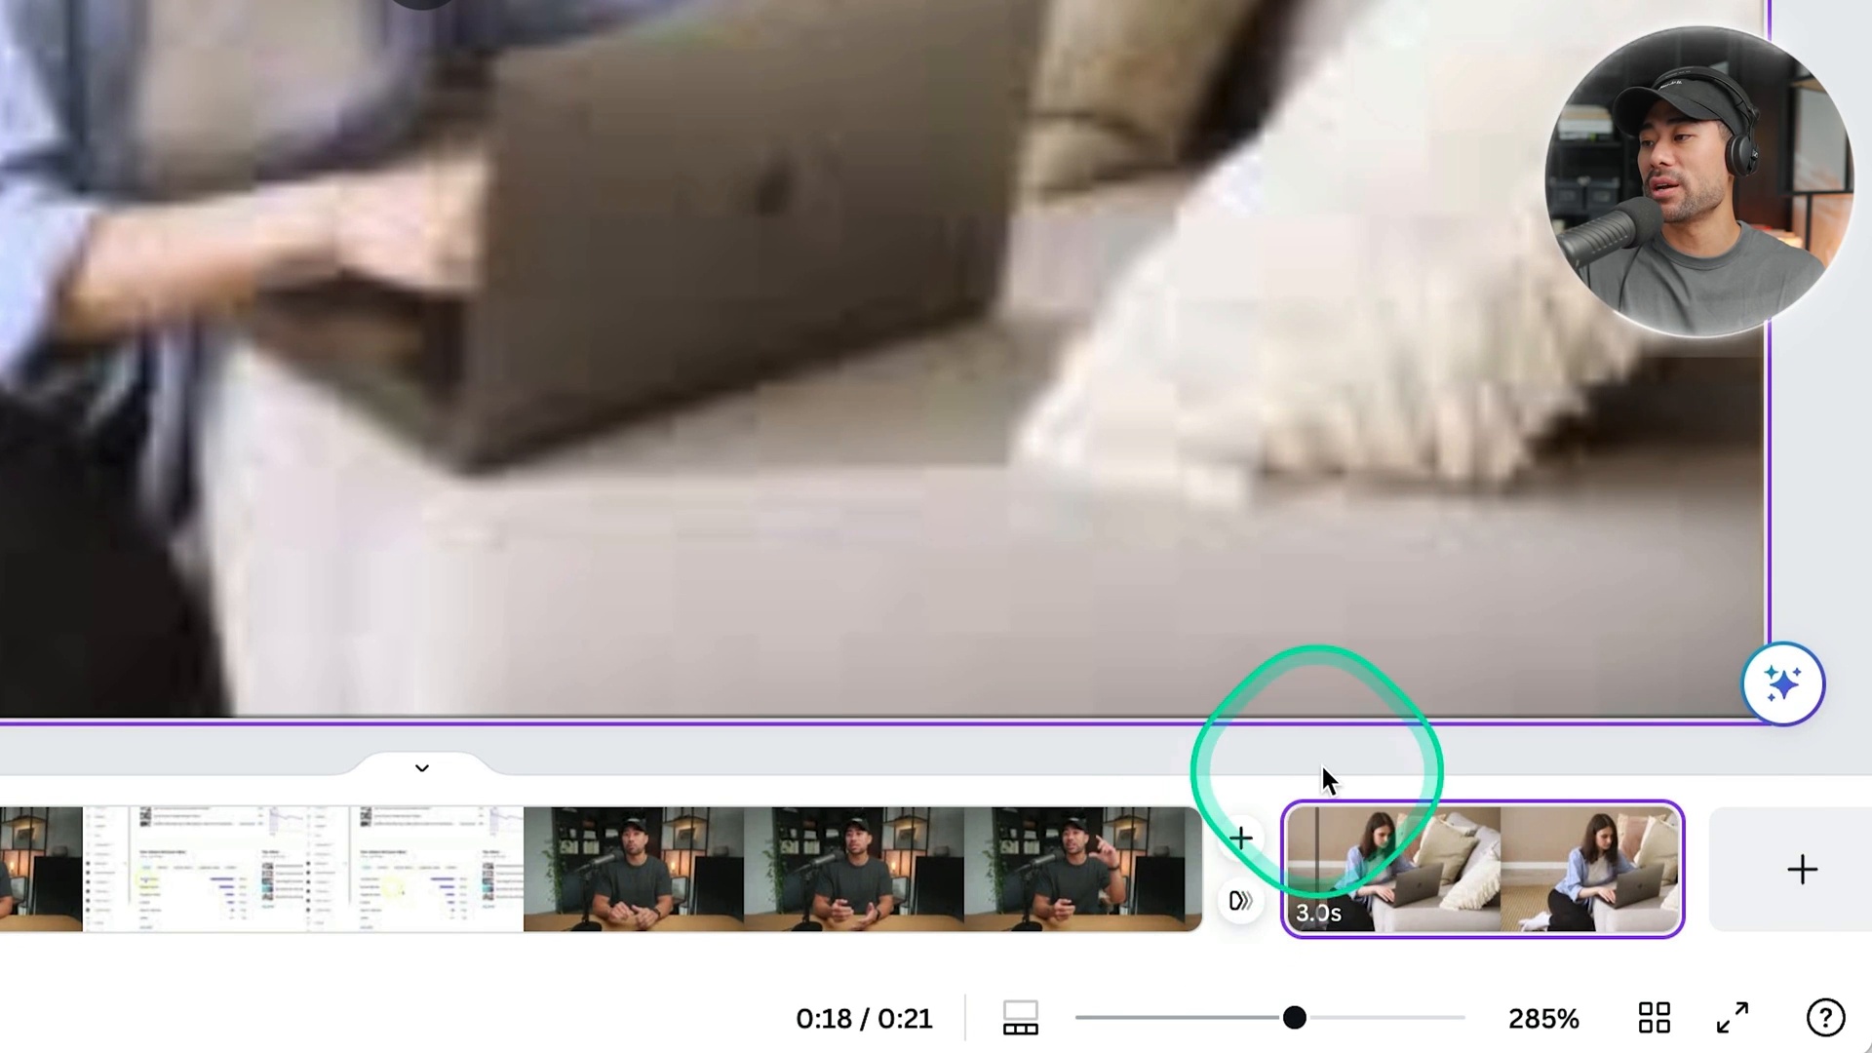
{"action": "mouse_move", "coordinate": [1209, 858]}
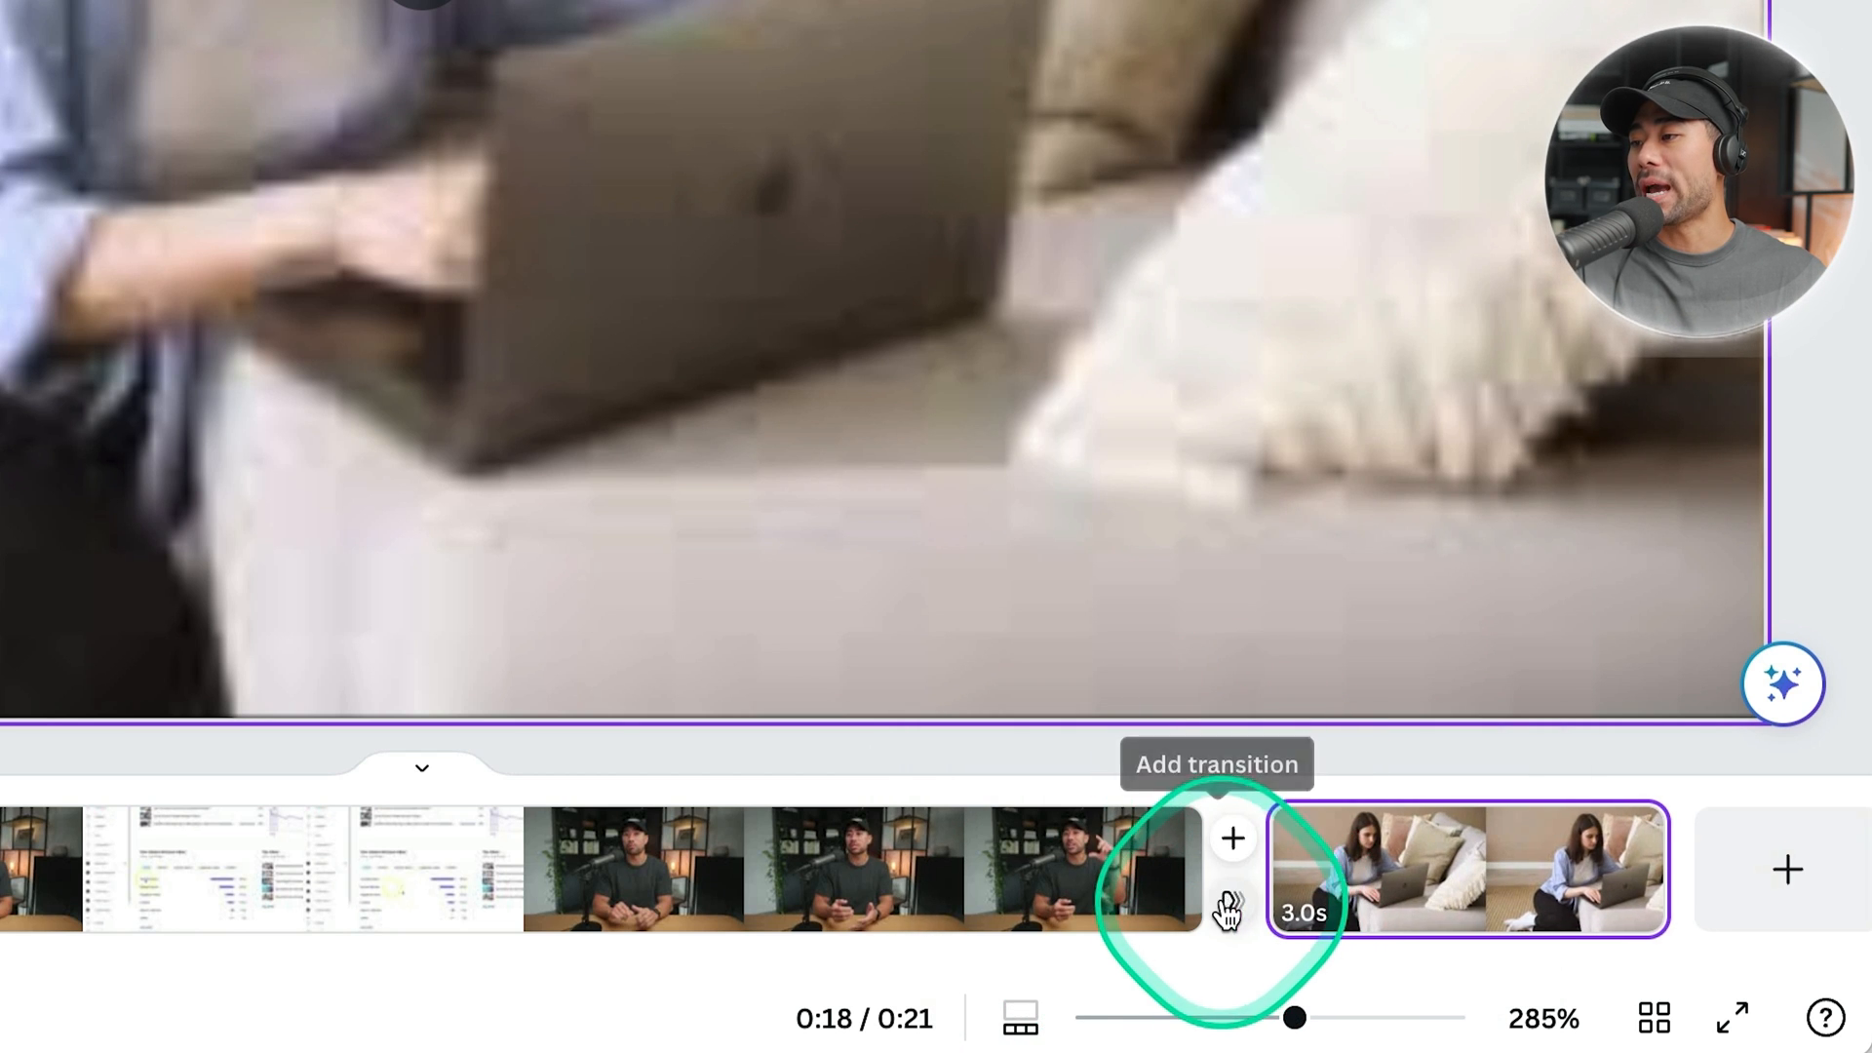
{"action": "left_click", "coordinate": [1239, 907]}
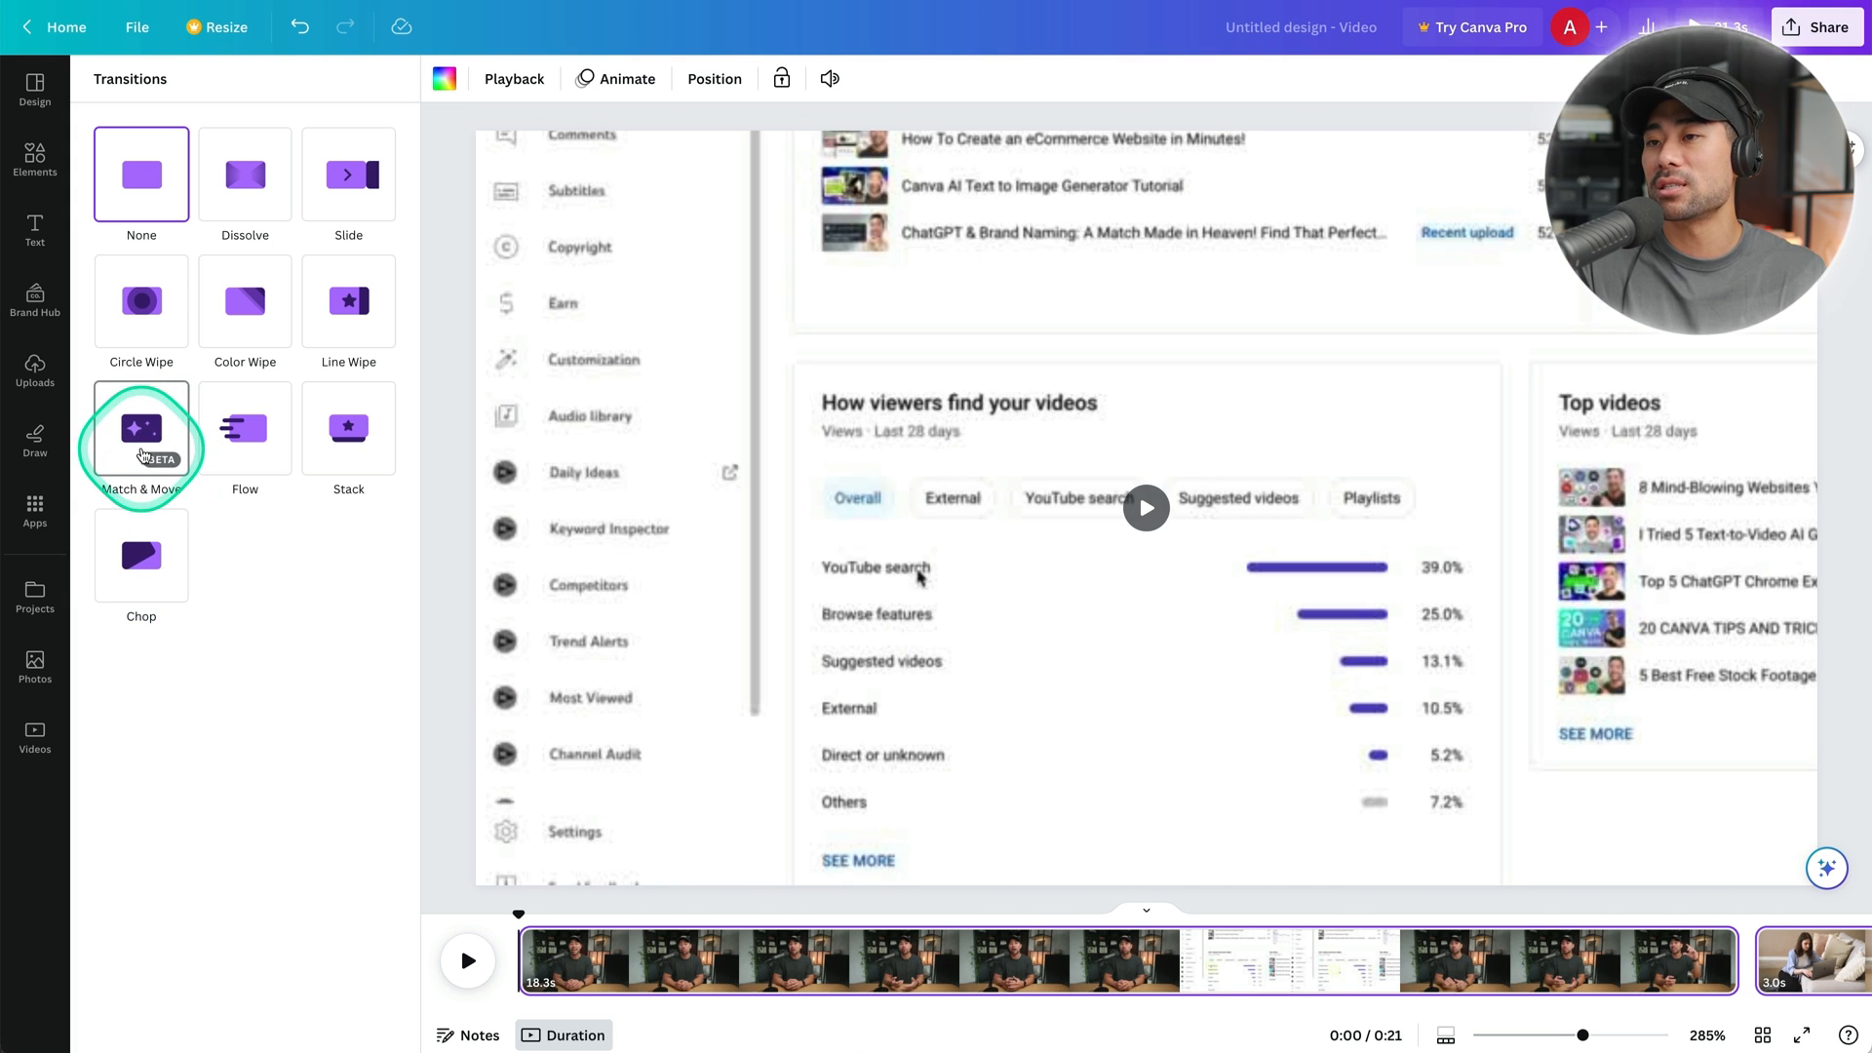
{"action": "left_click", "coordinate": [141, 456]}
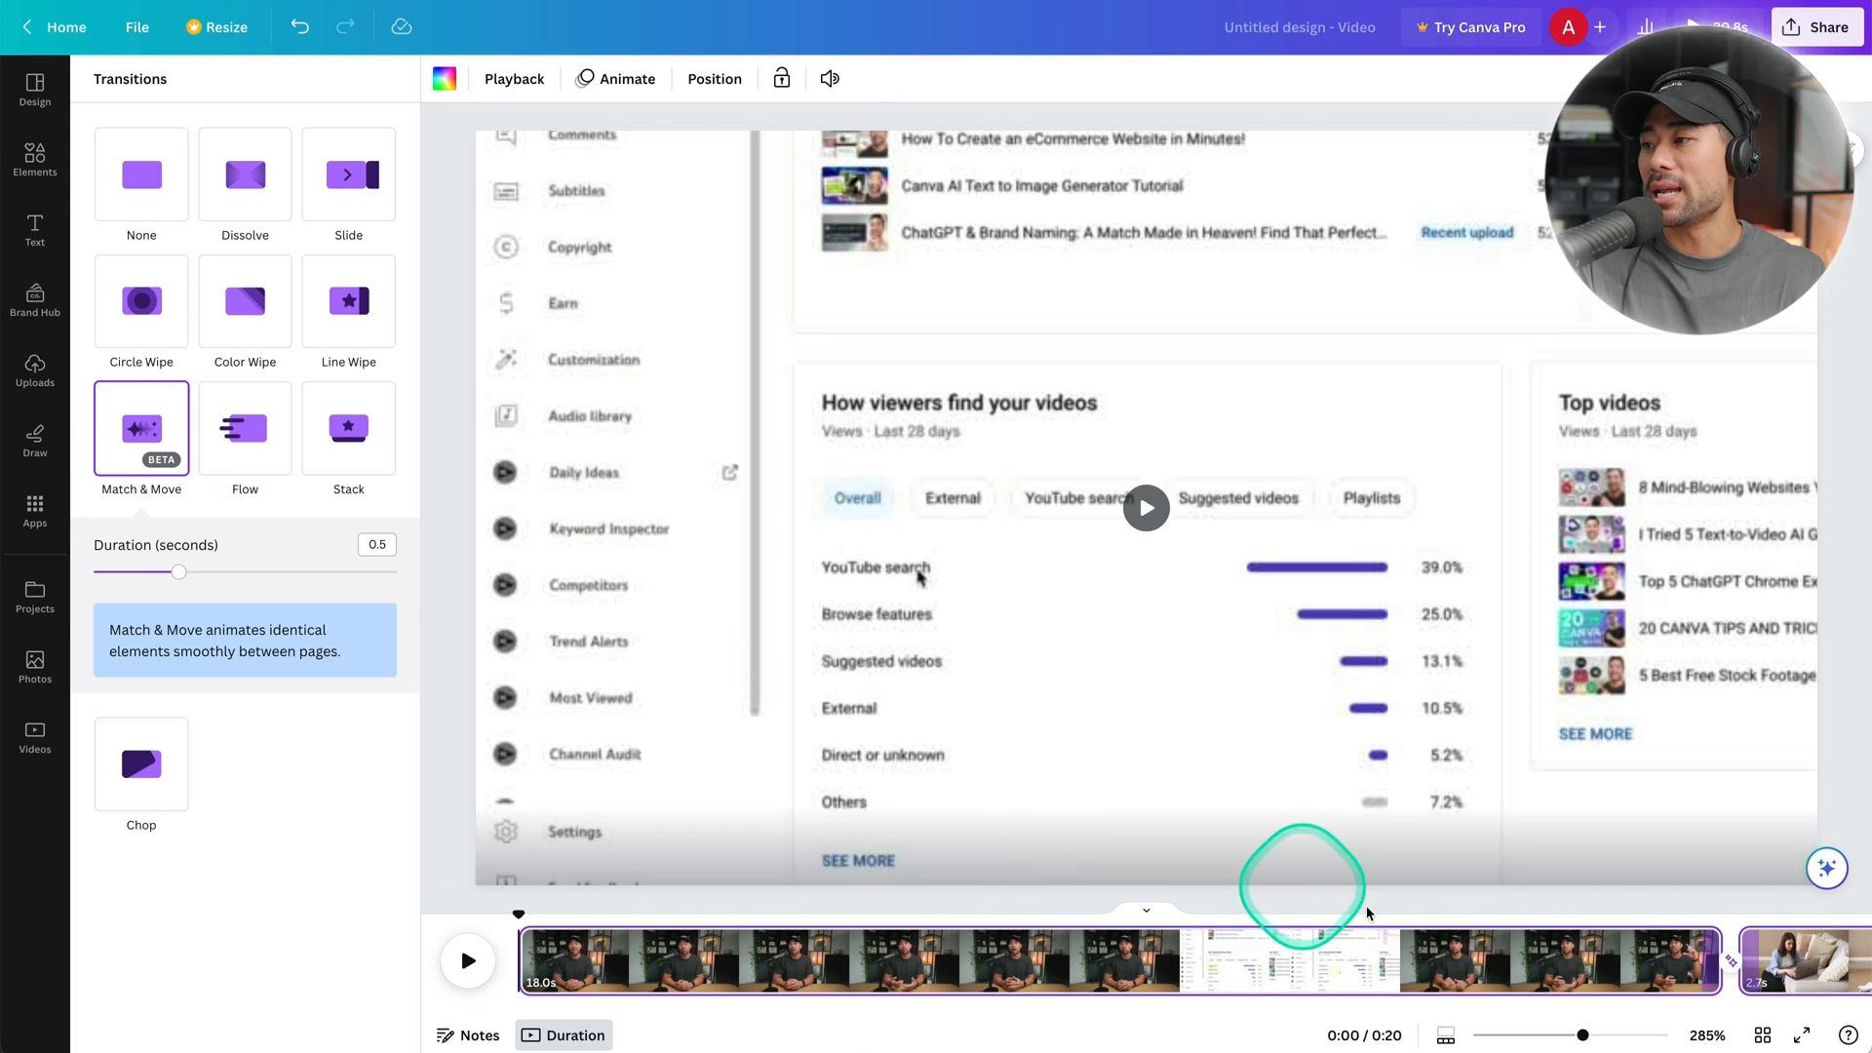
{"action": "scroll", "coordinate": [1734, 953], "scroll_direction": "right", "scroll_amount": 2}
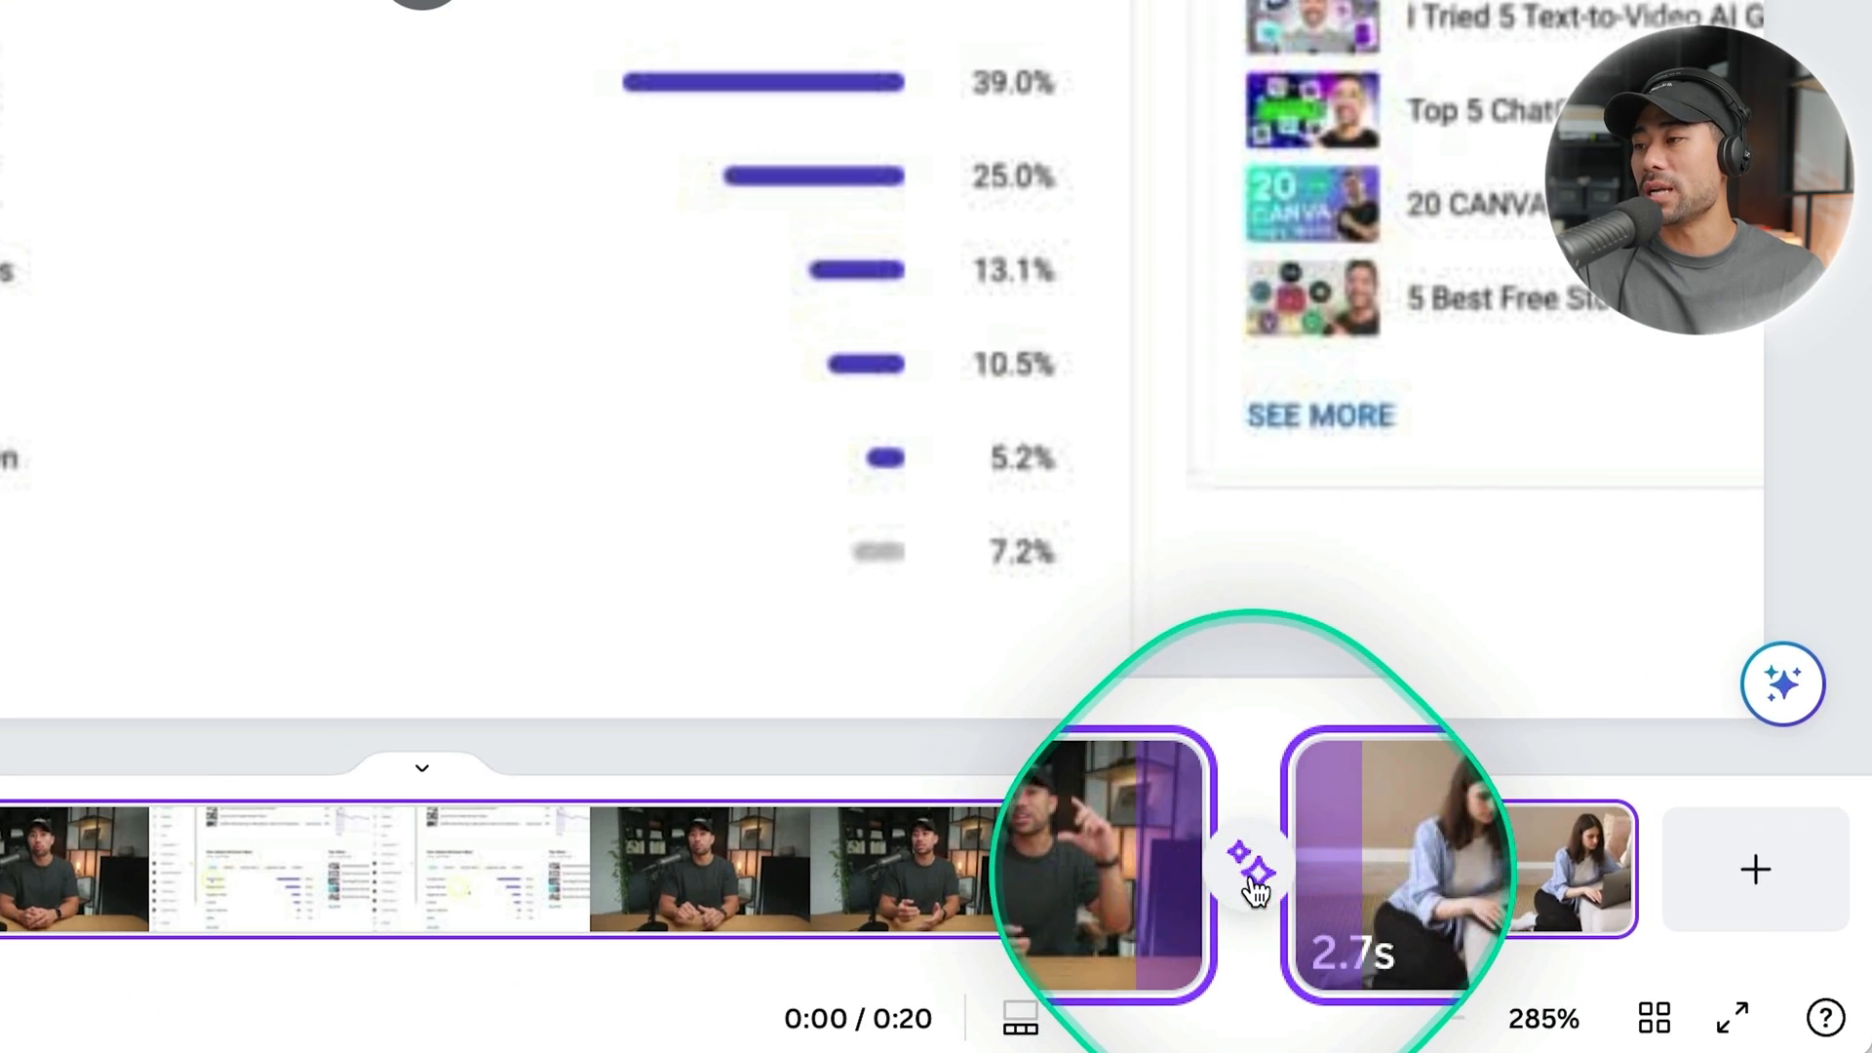
Try the Disco page animation on the stock laptop clip, with the Both and On exit options.
{"action": "left_click", "coordinate": [1413, 866]}
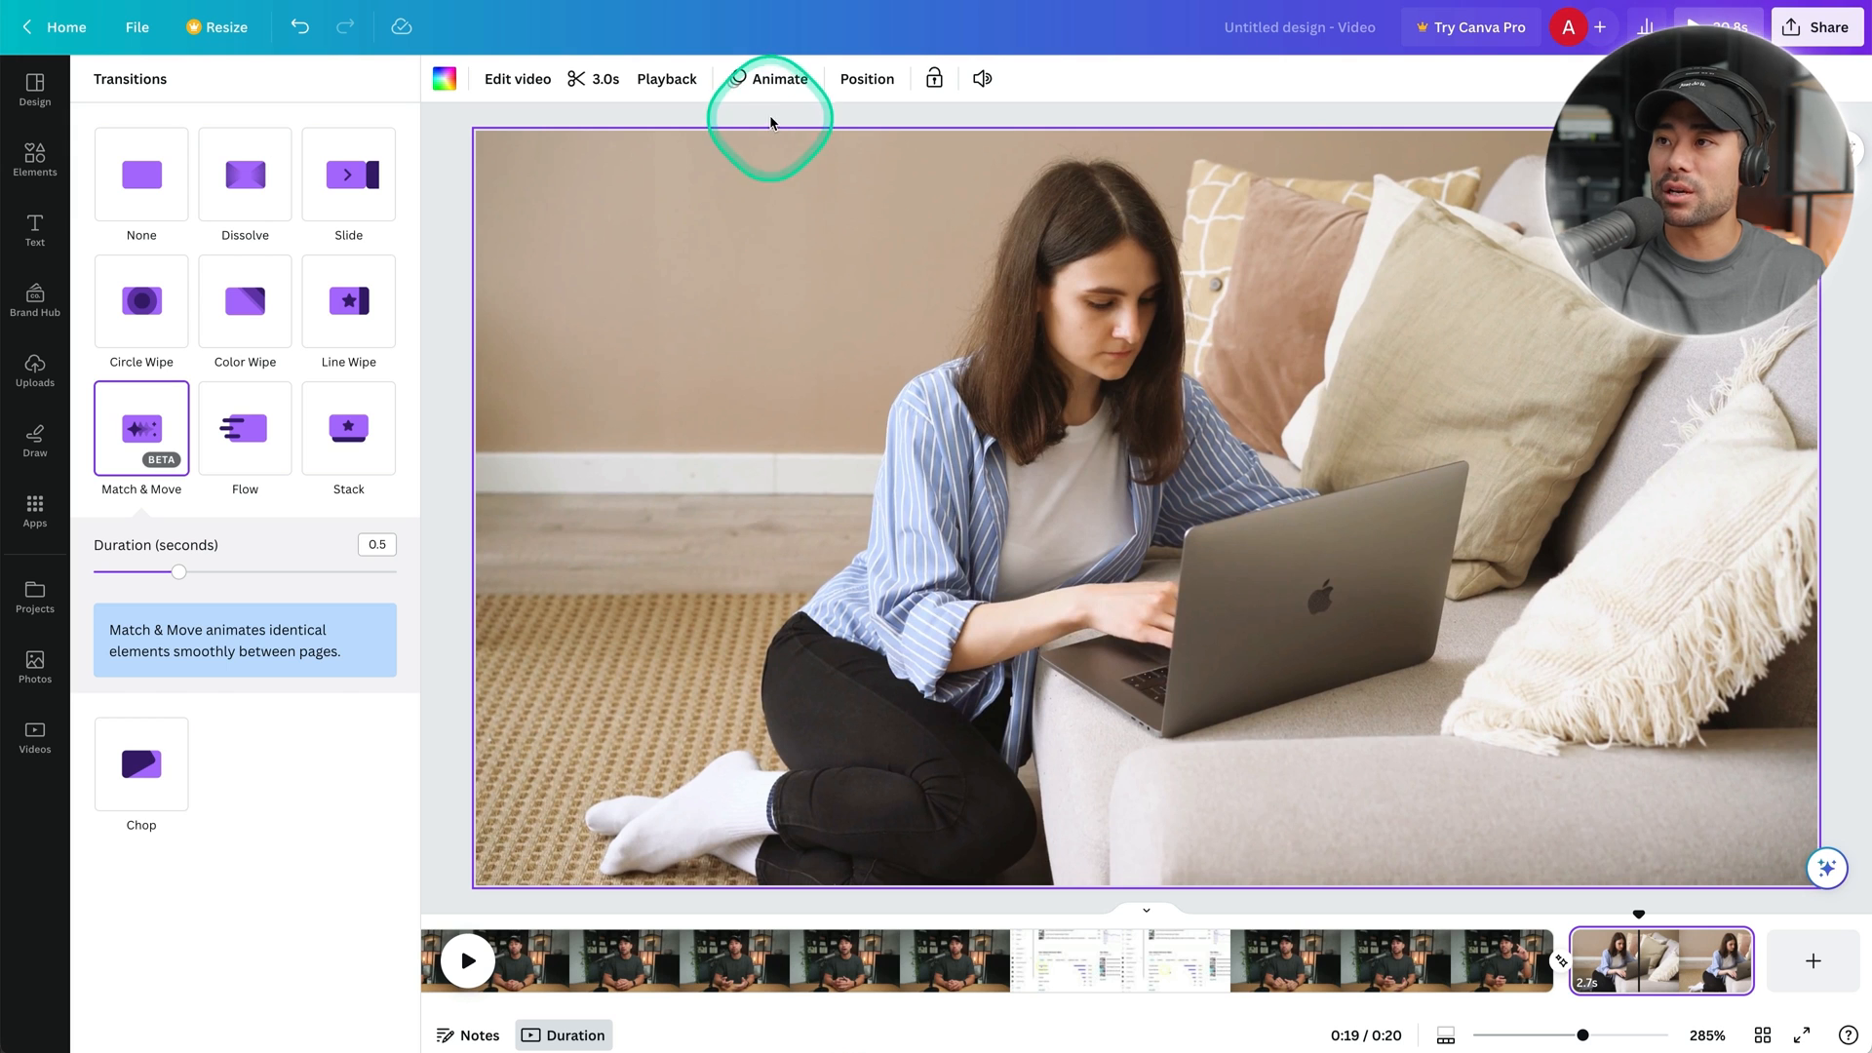
{"action": "left_click", "coordinate": [771, 82]}
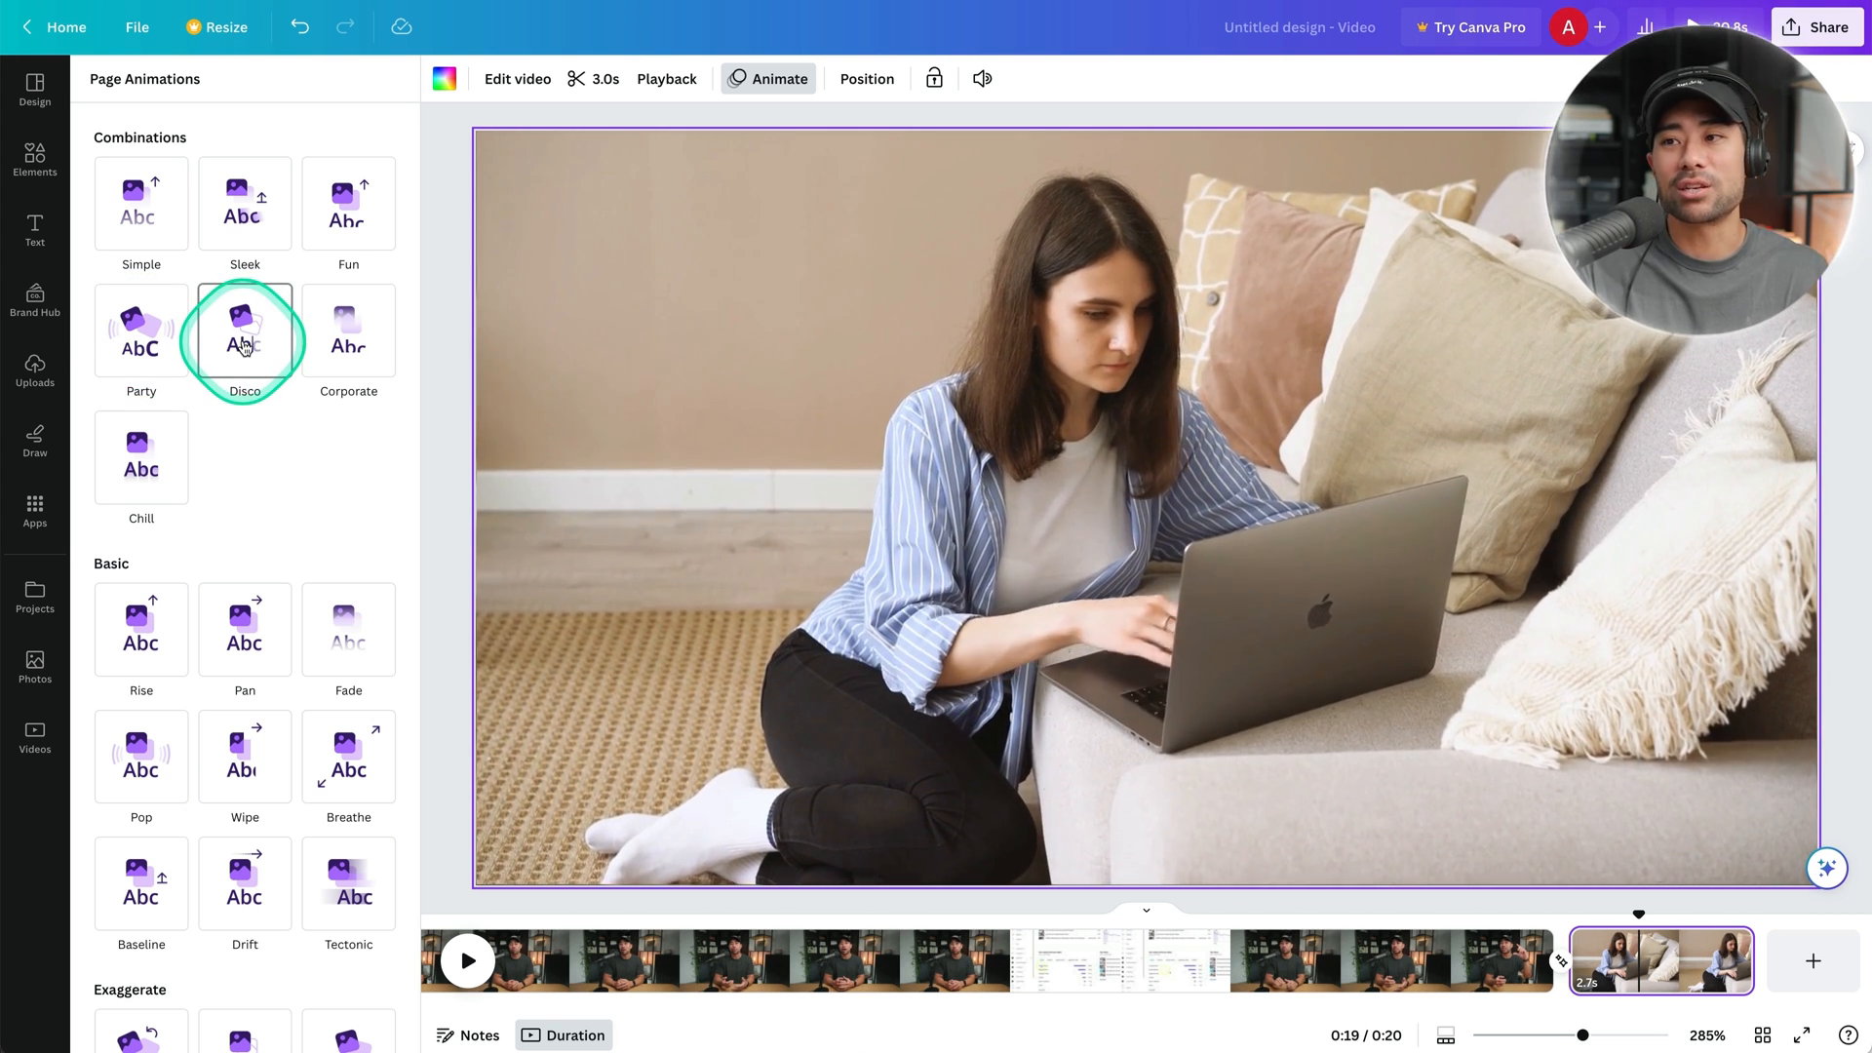
{"action": "left_click", "coordinate": [243, 346]}
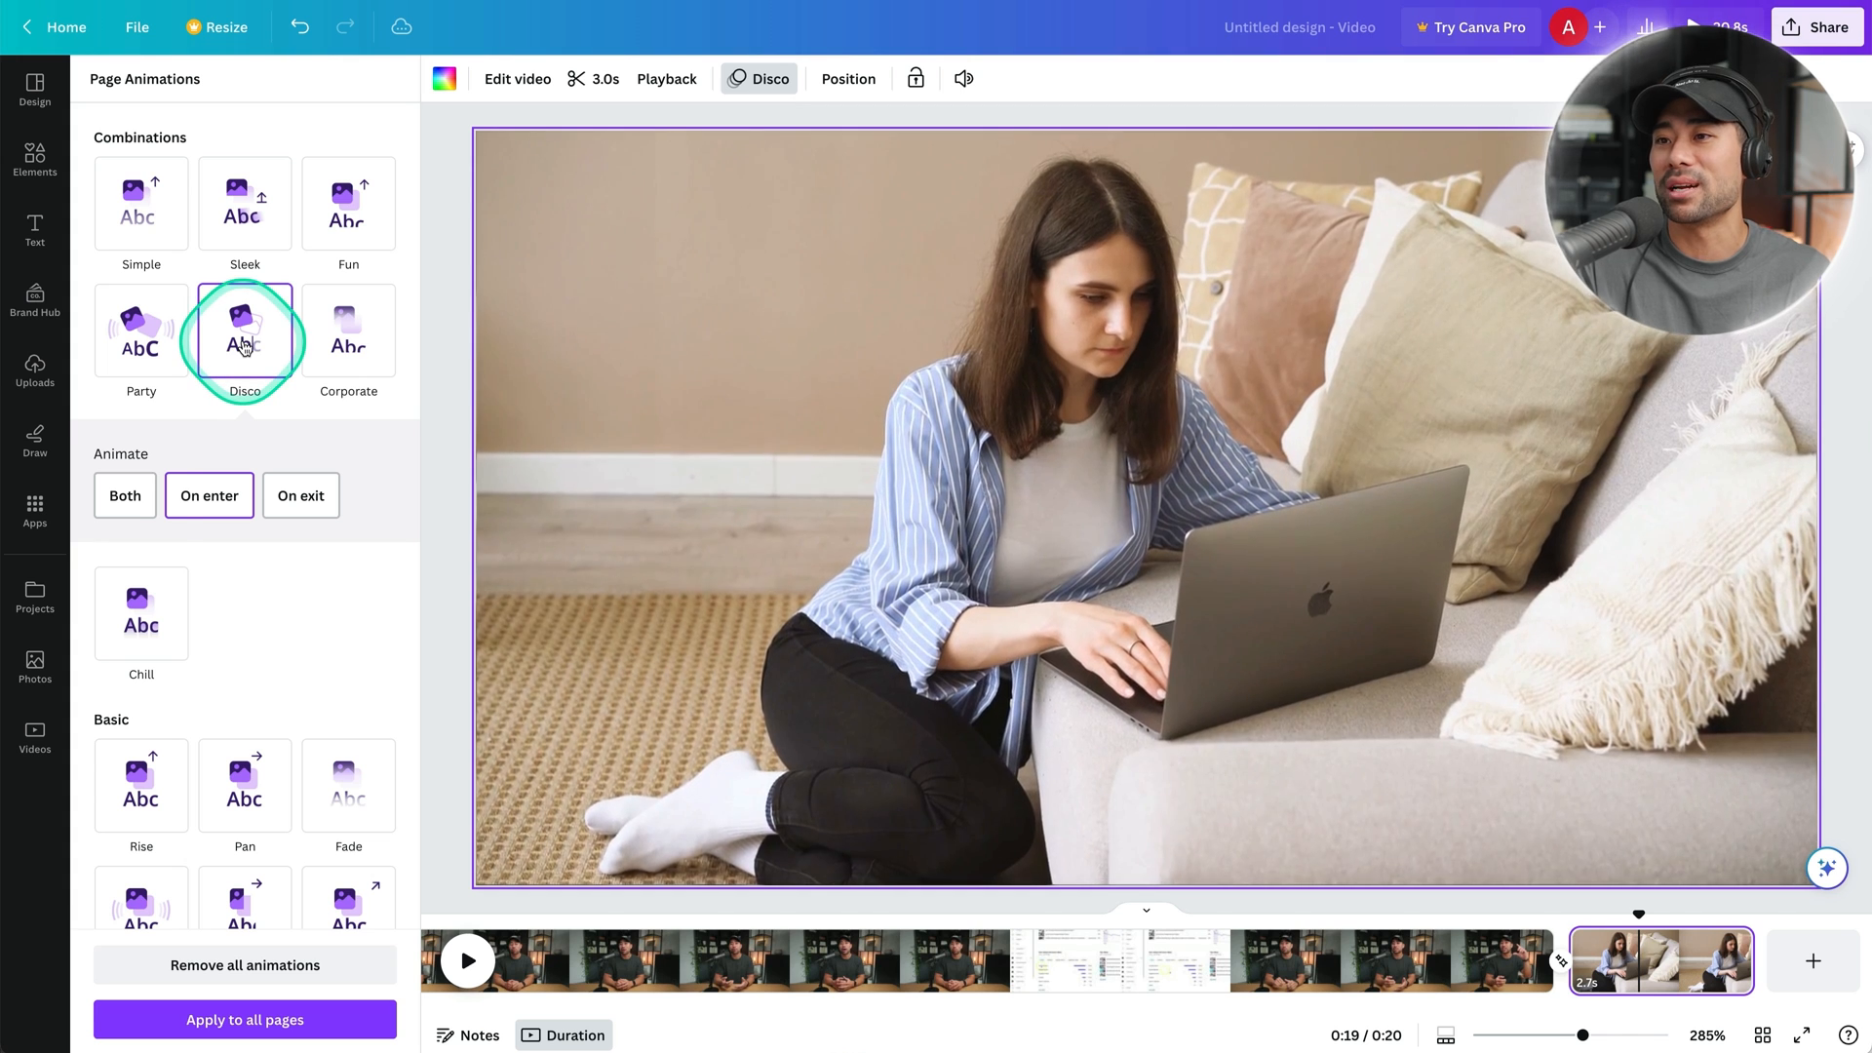
{"action": "left_click", "coordinate": [134, 509]}
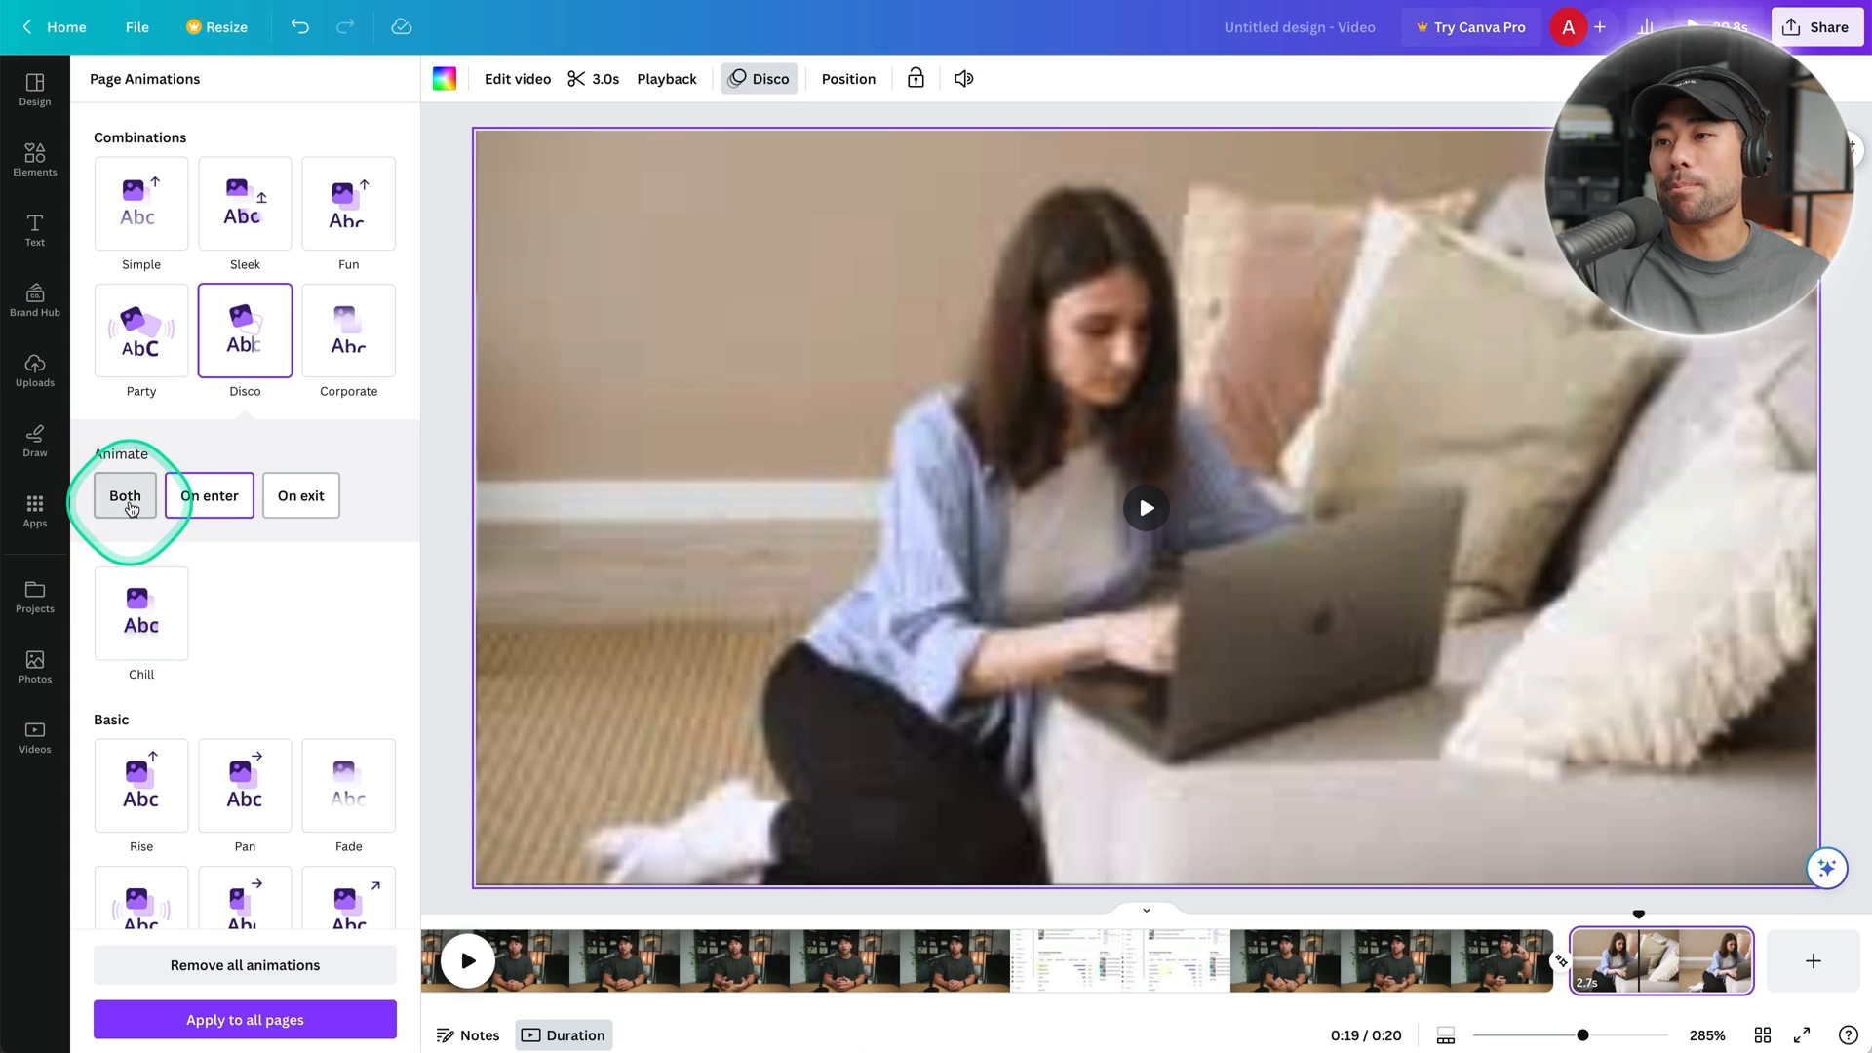
{"action": "left_click", "coordinate": [132, 507]}
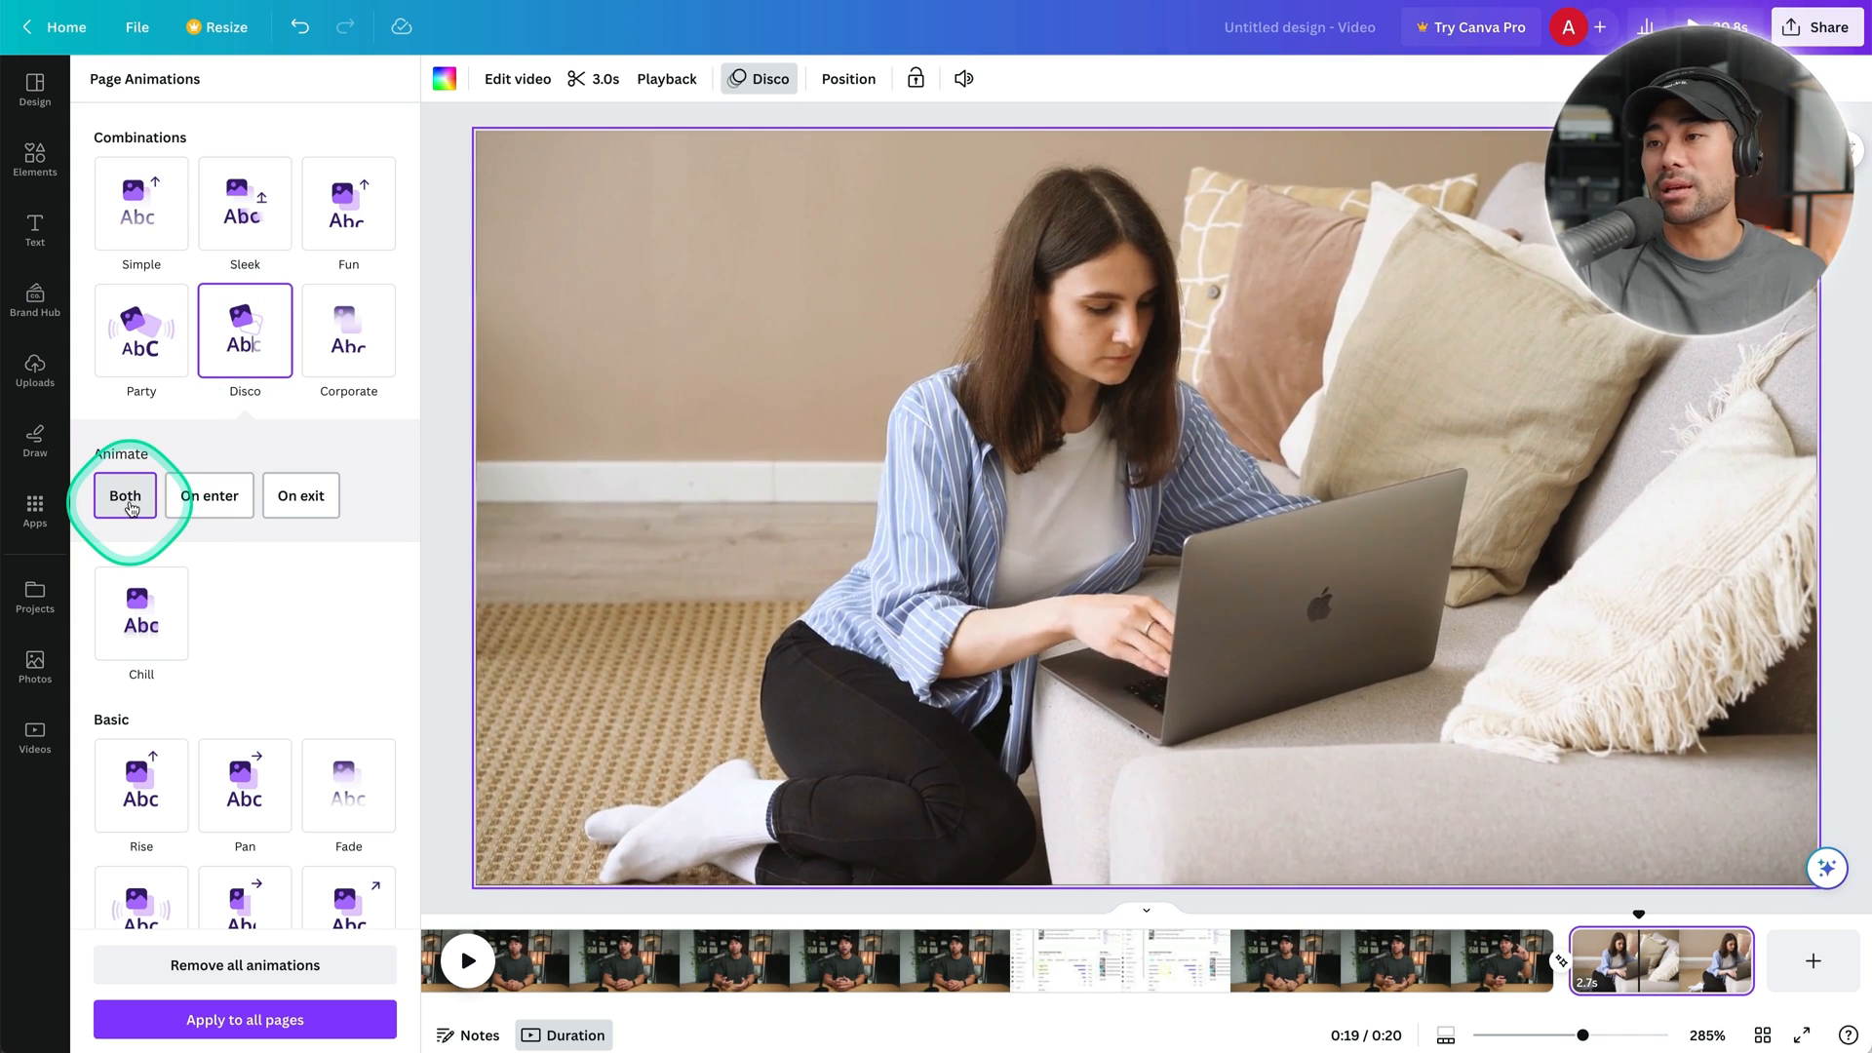
{"action": "left_click", "coordinate": [305, 499]}
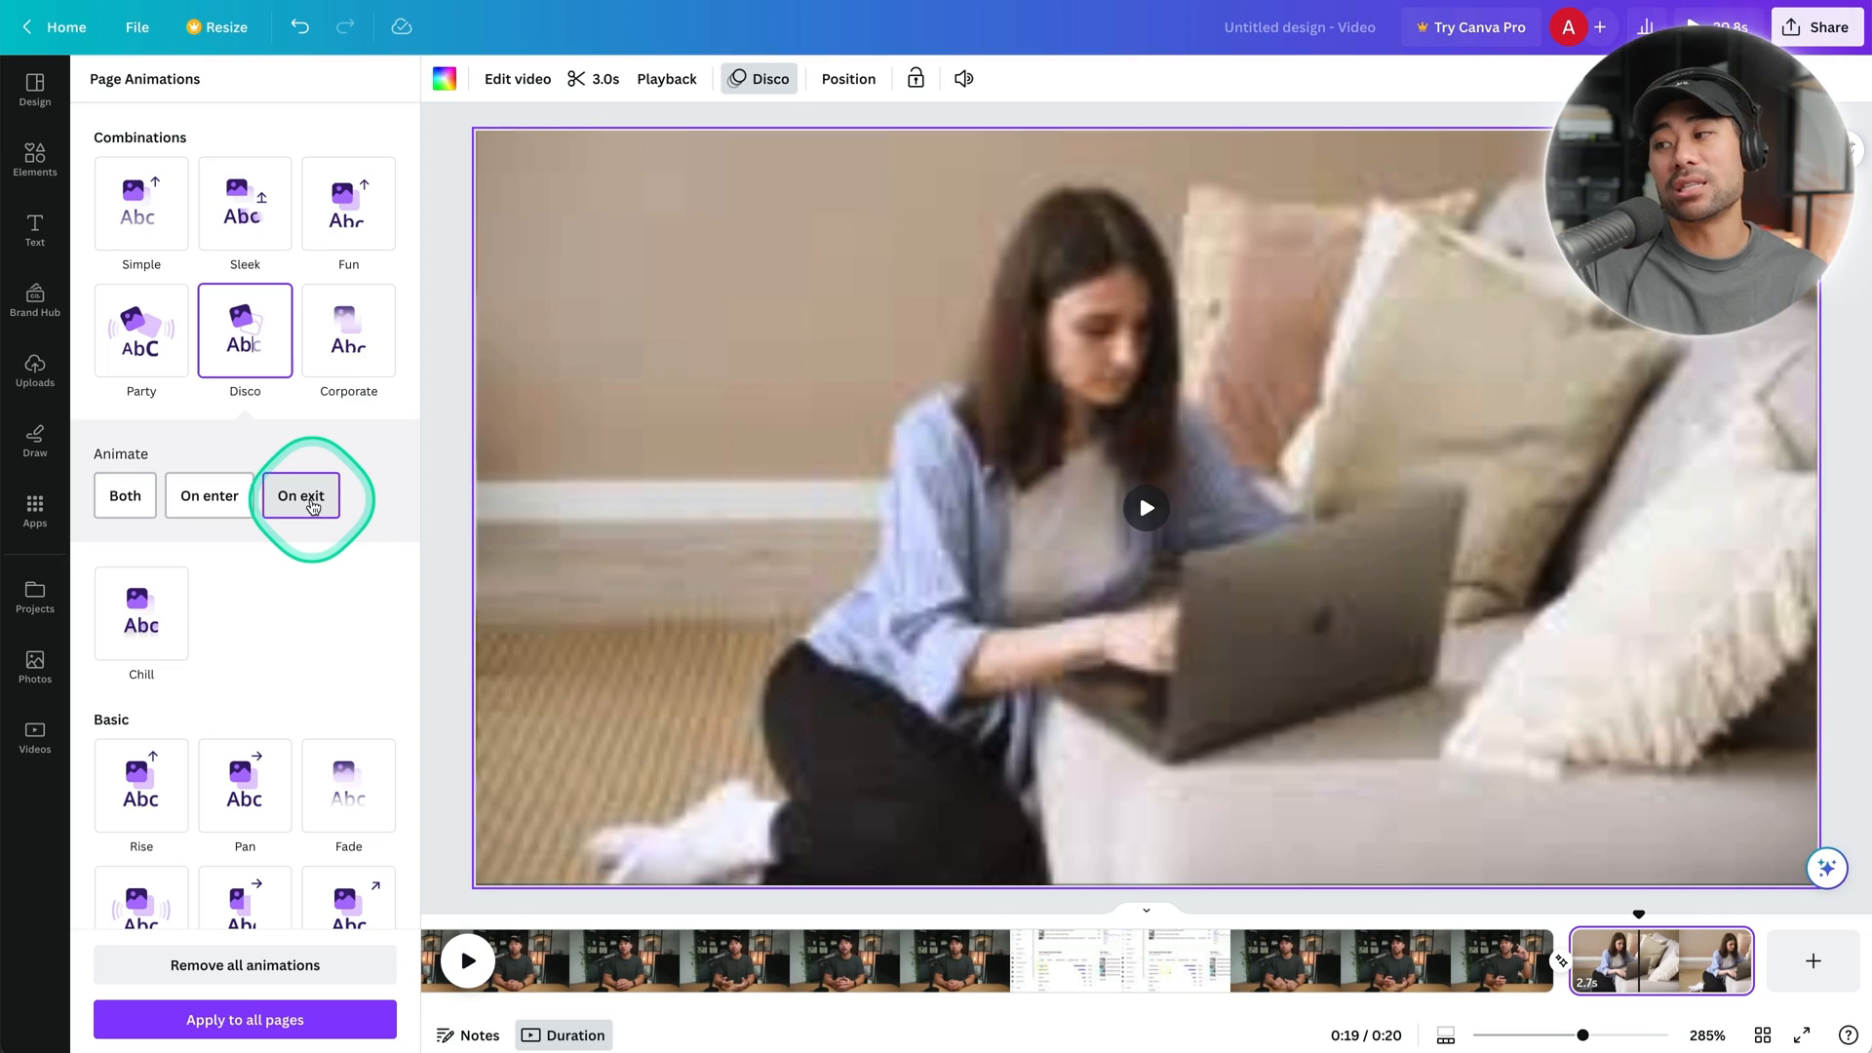
Apply the Photo Zoom page animation to the stock laptop clip.
{"action": "scroll", "coordinate": [256, 647], "scroll_direction": "down", "scroll_amount": 6}
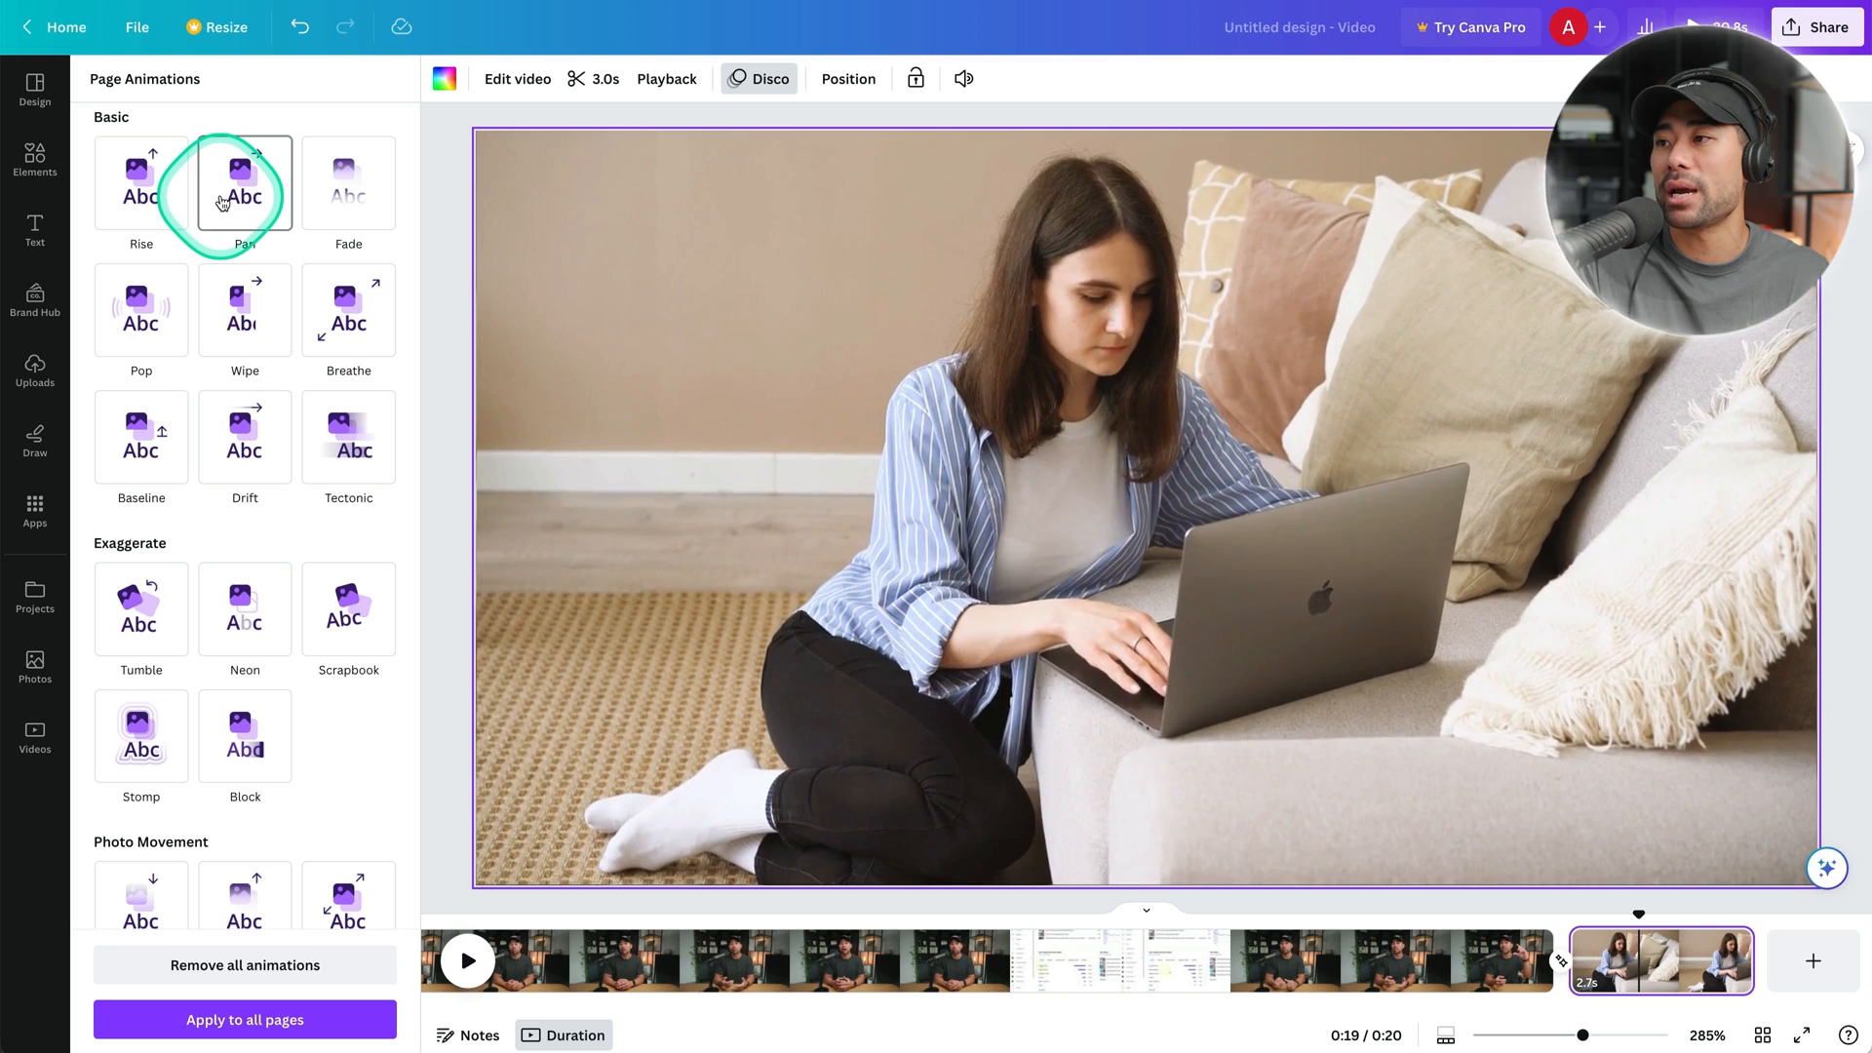
{"action": "scroll", "coordinate": [292, 439], "scroll_direction": "down", "scroll_amount": 1}
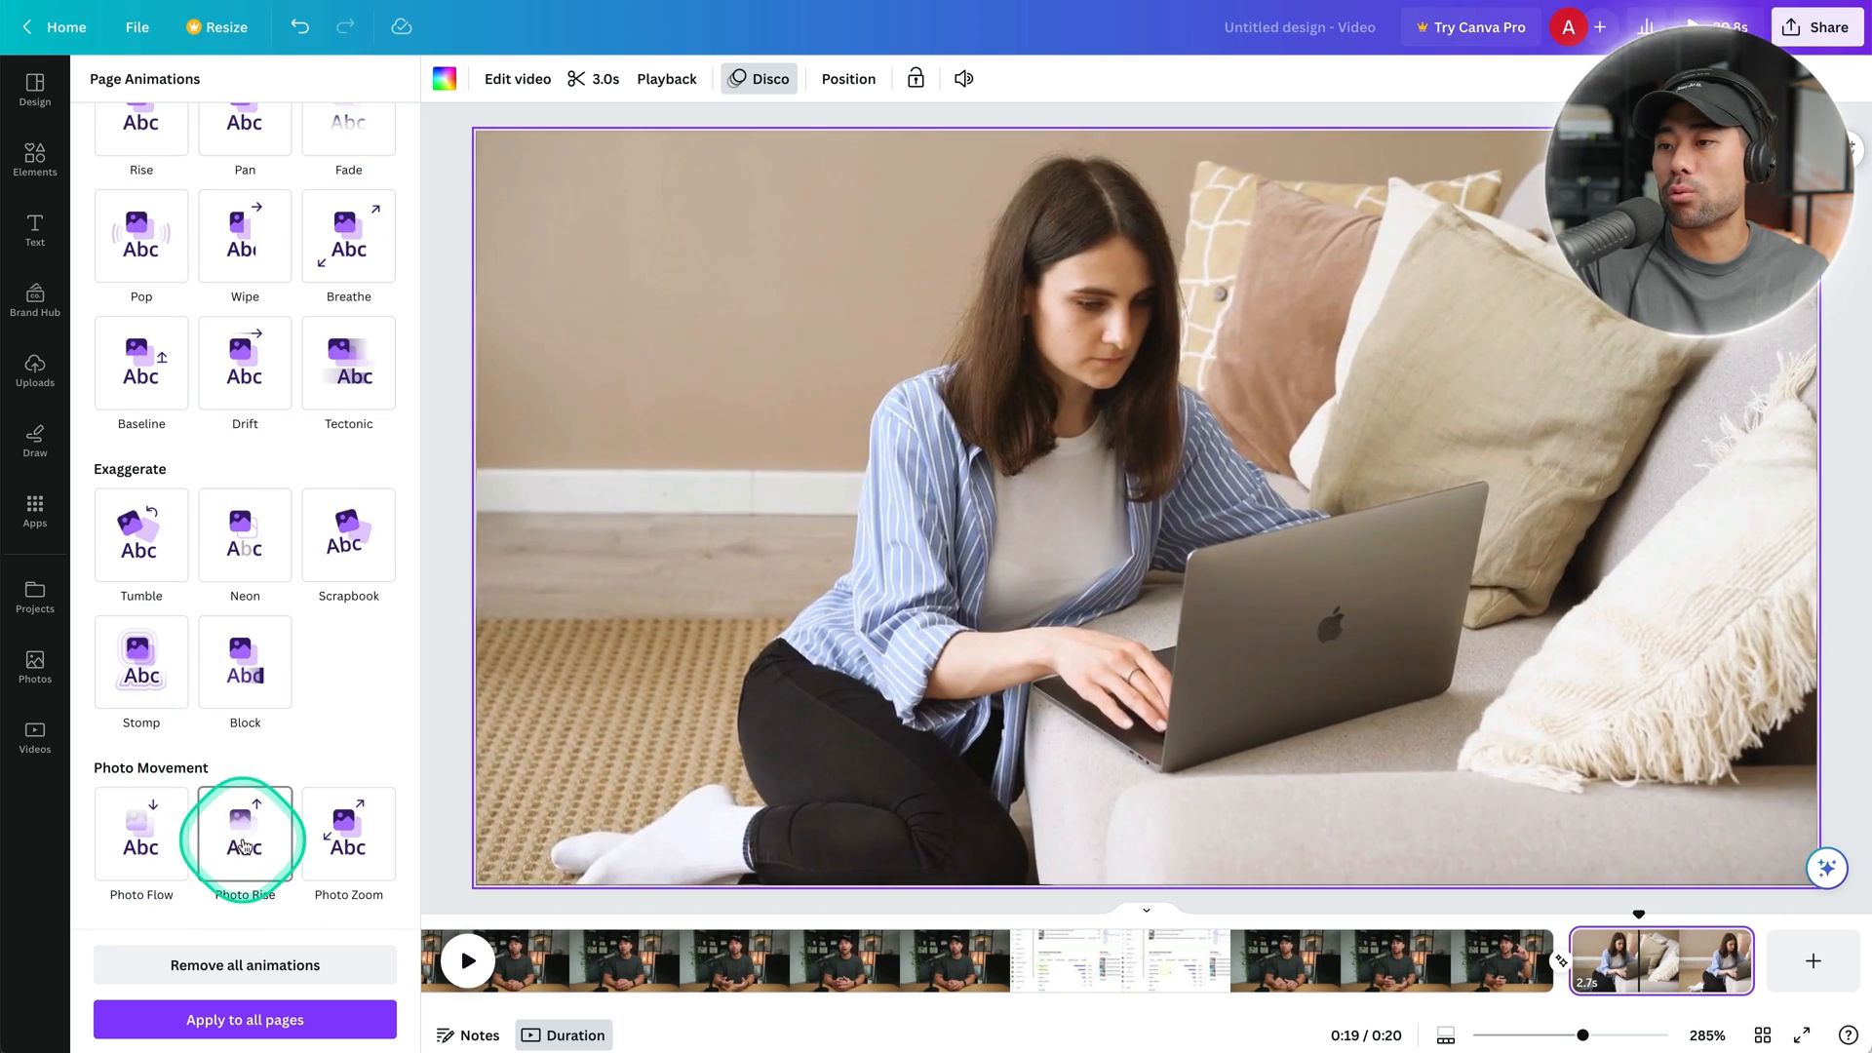
{"action": "left_click", "coordinate": [355, 844]}
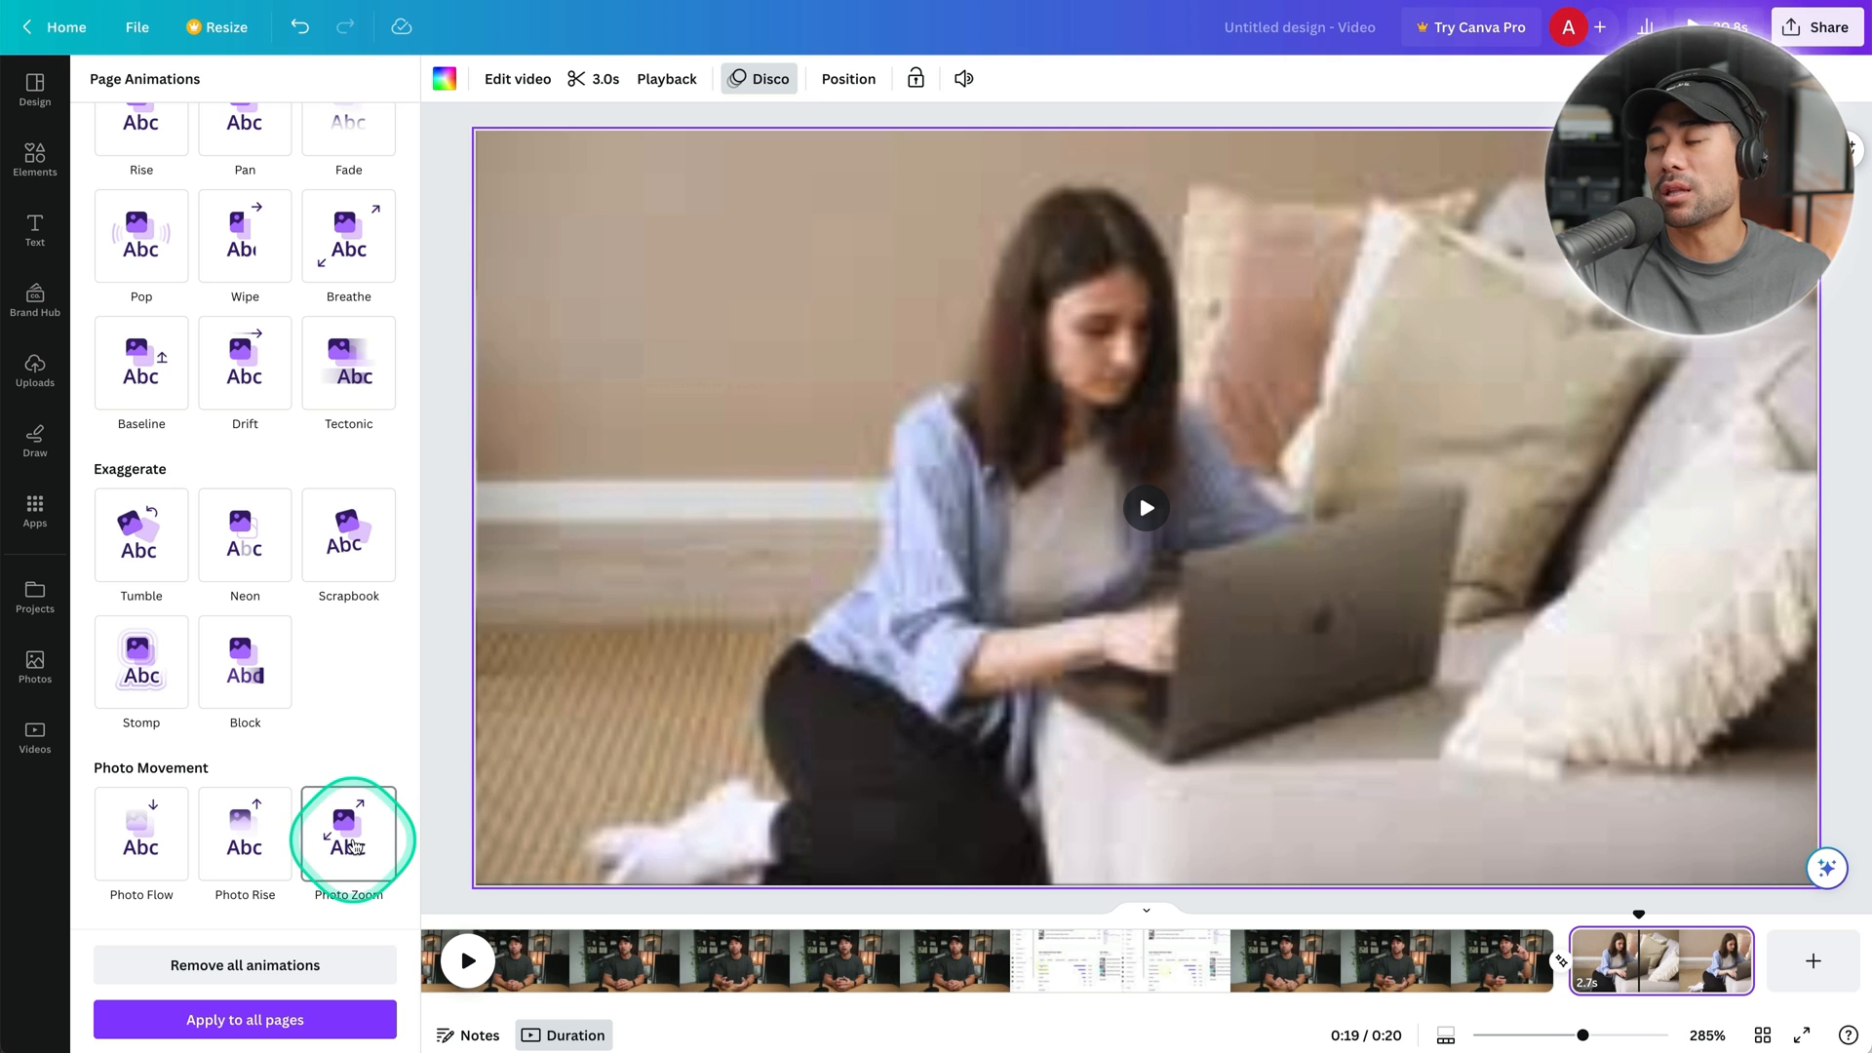
{"action": "left_click", "coordinate": [352, 845]}
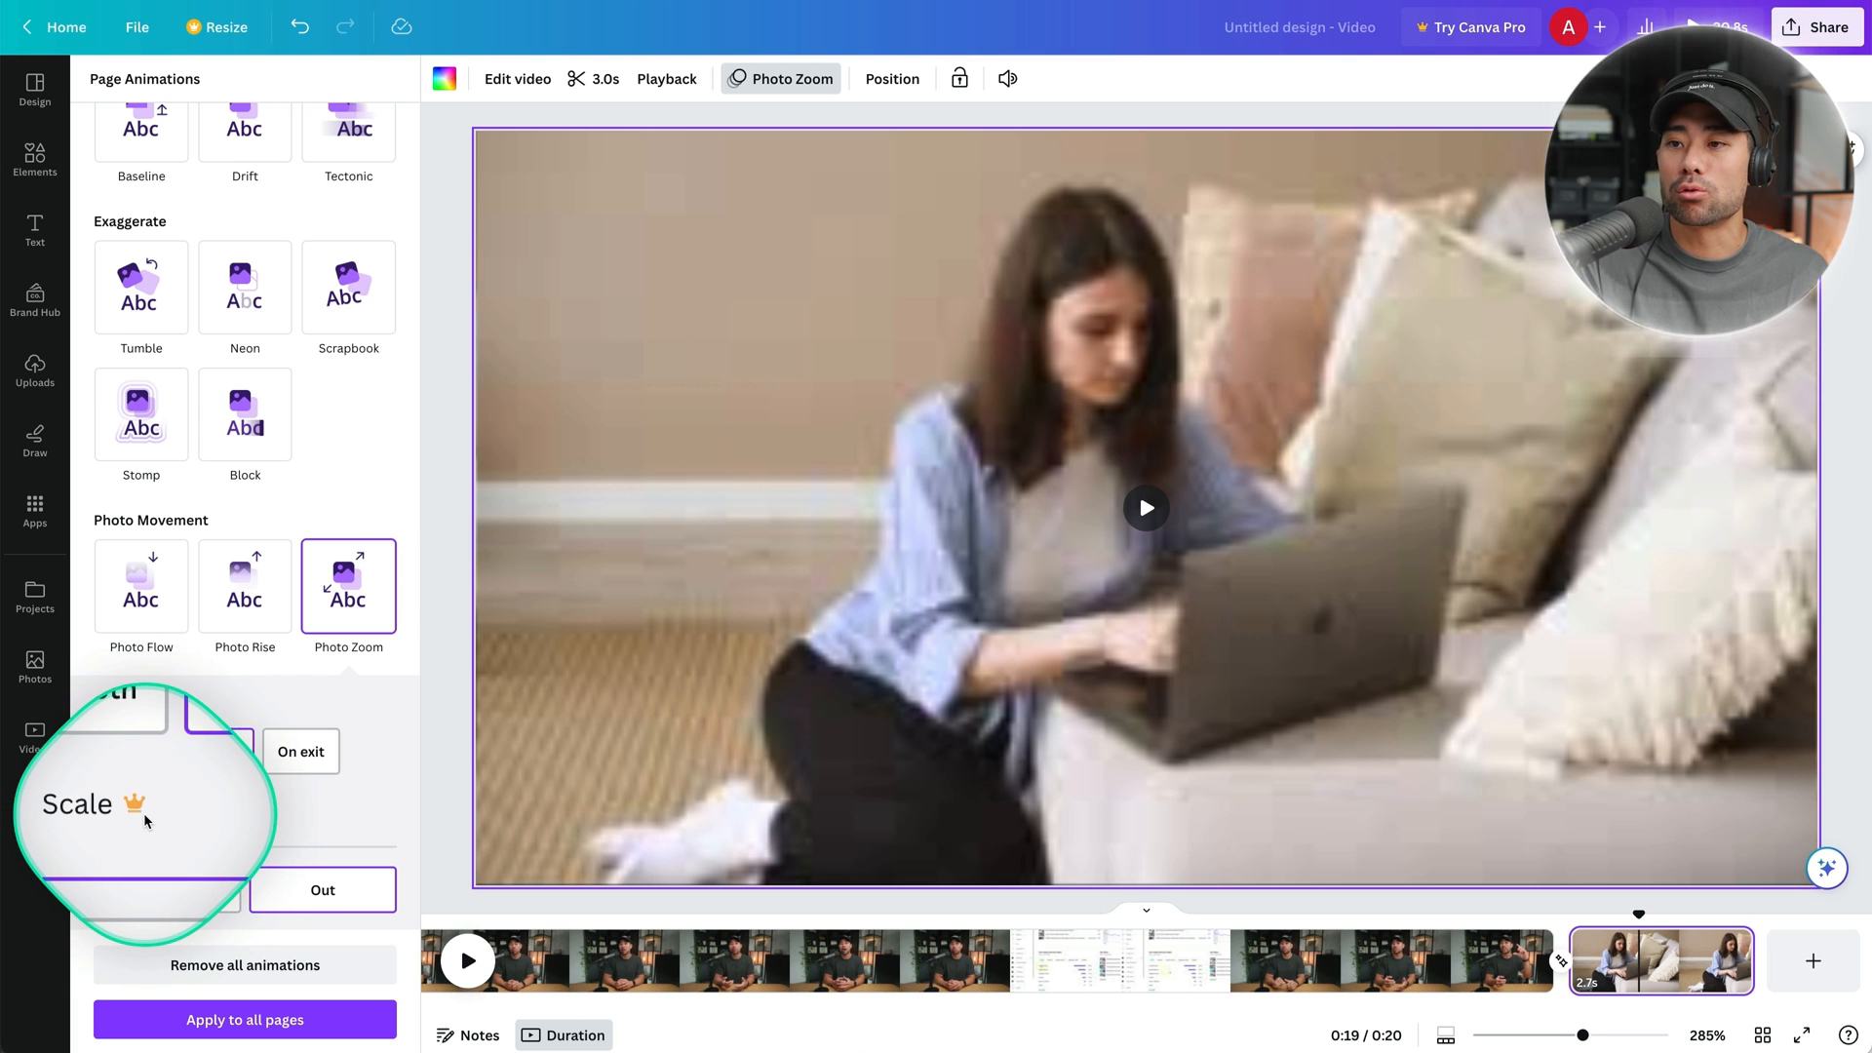
Play back the transition from the talking-head page into the stock laptop clip.
{"action": "left_click", "coordinate": [1516, 928]}
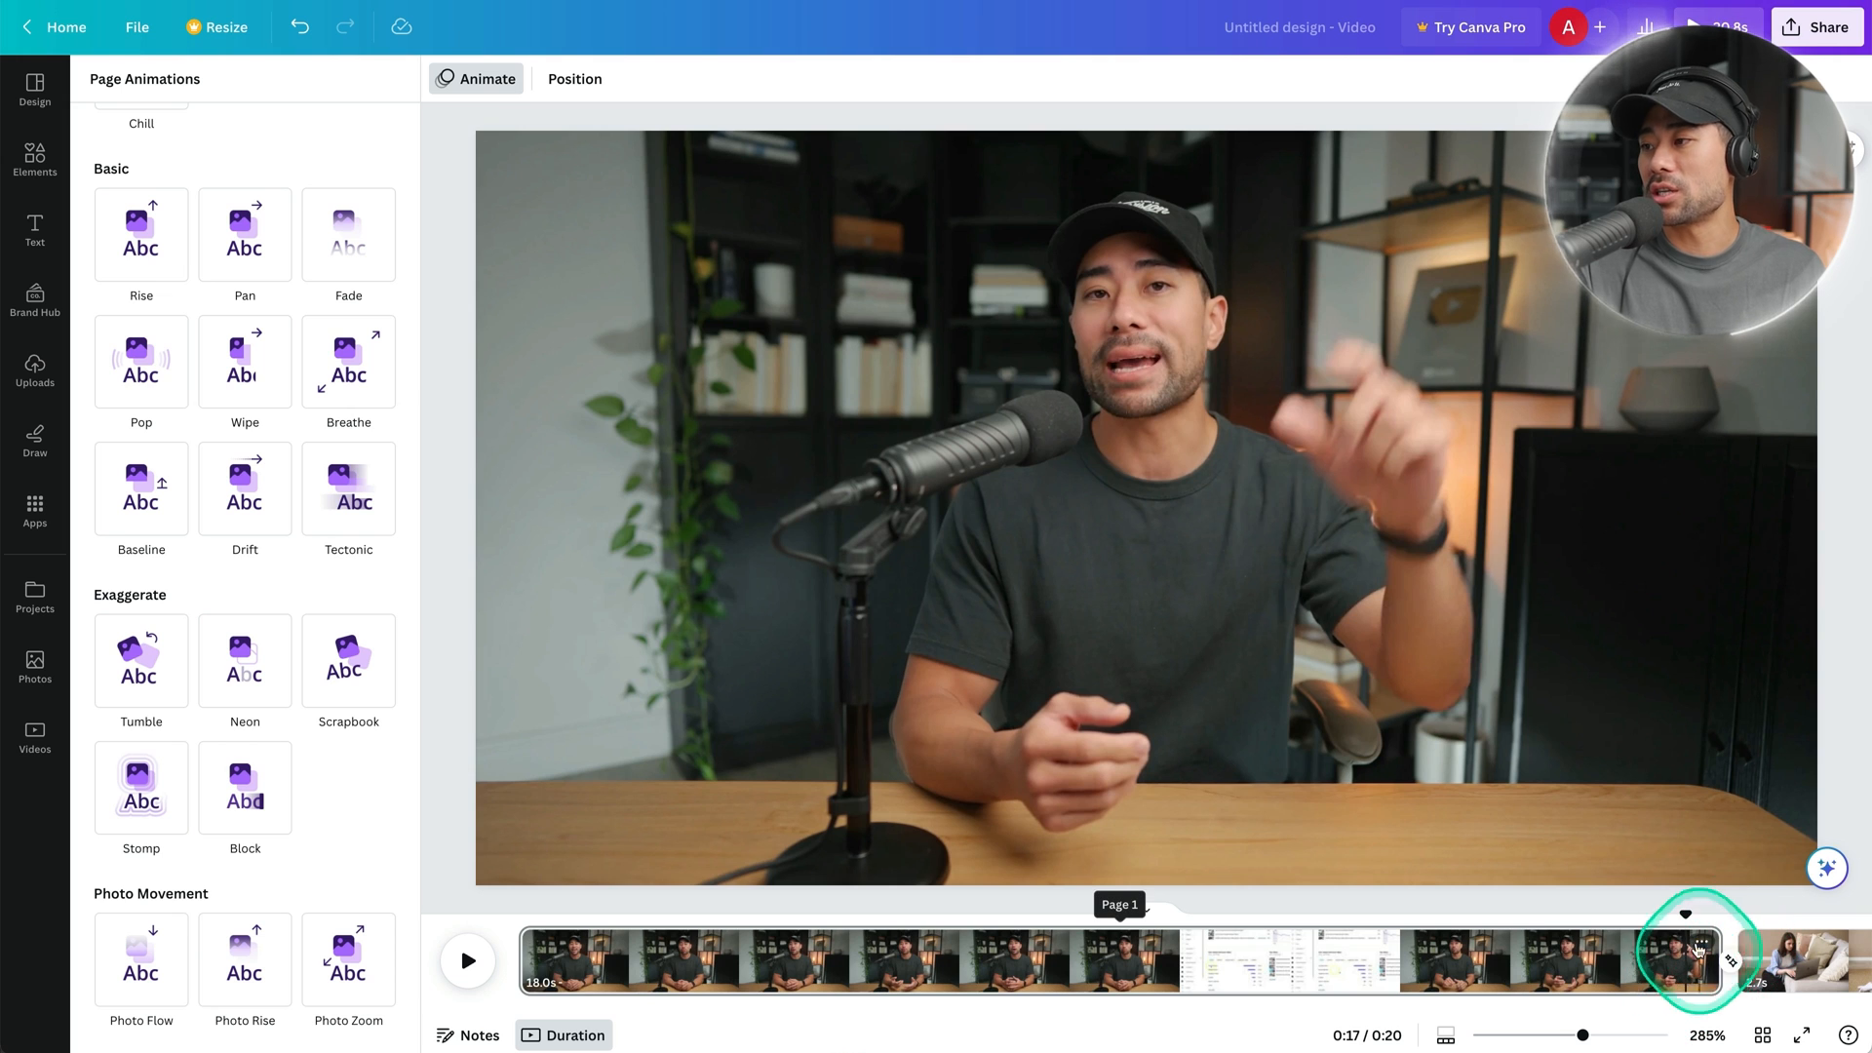
{"action": "key", "text": "space"}
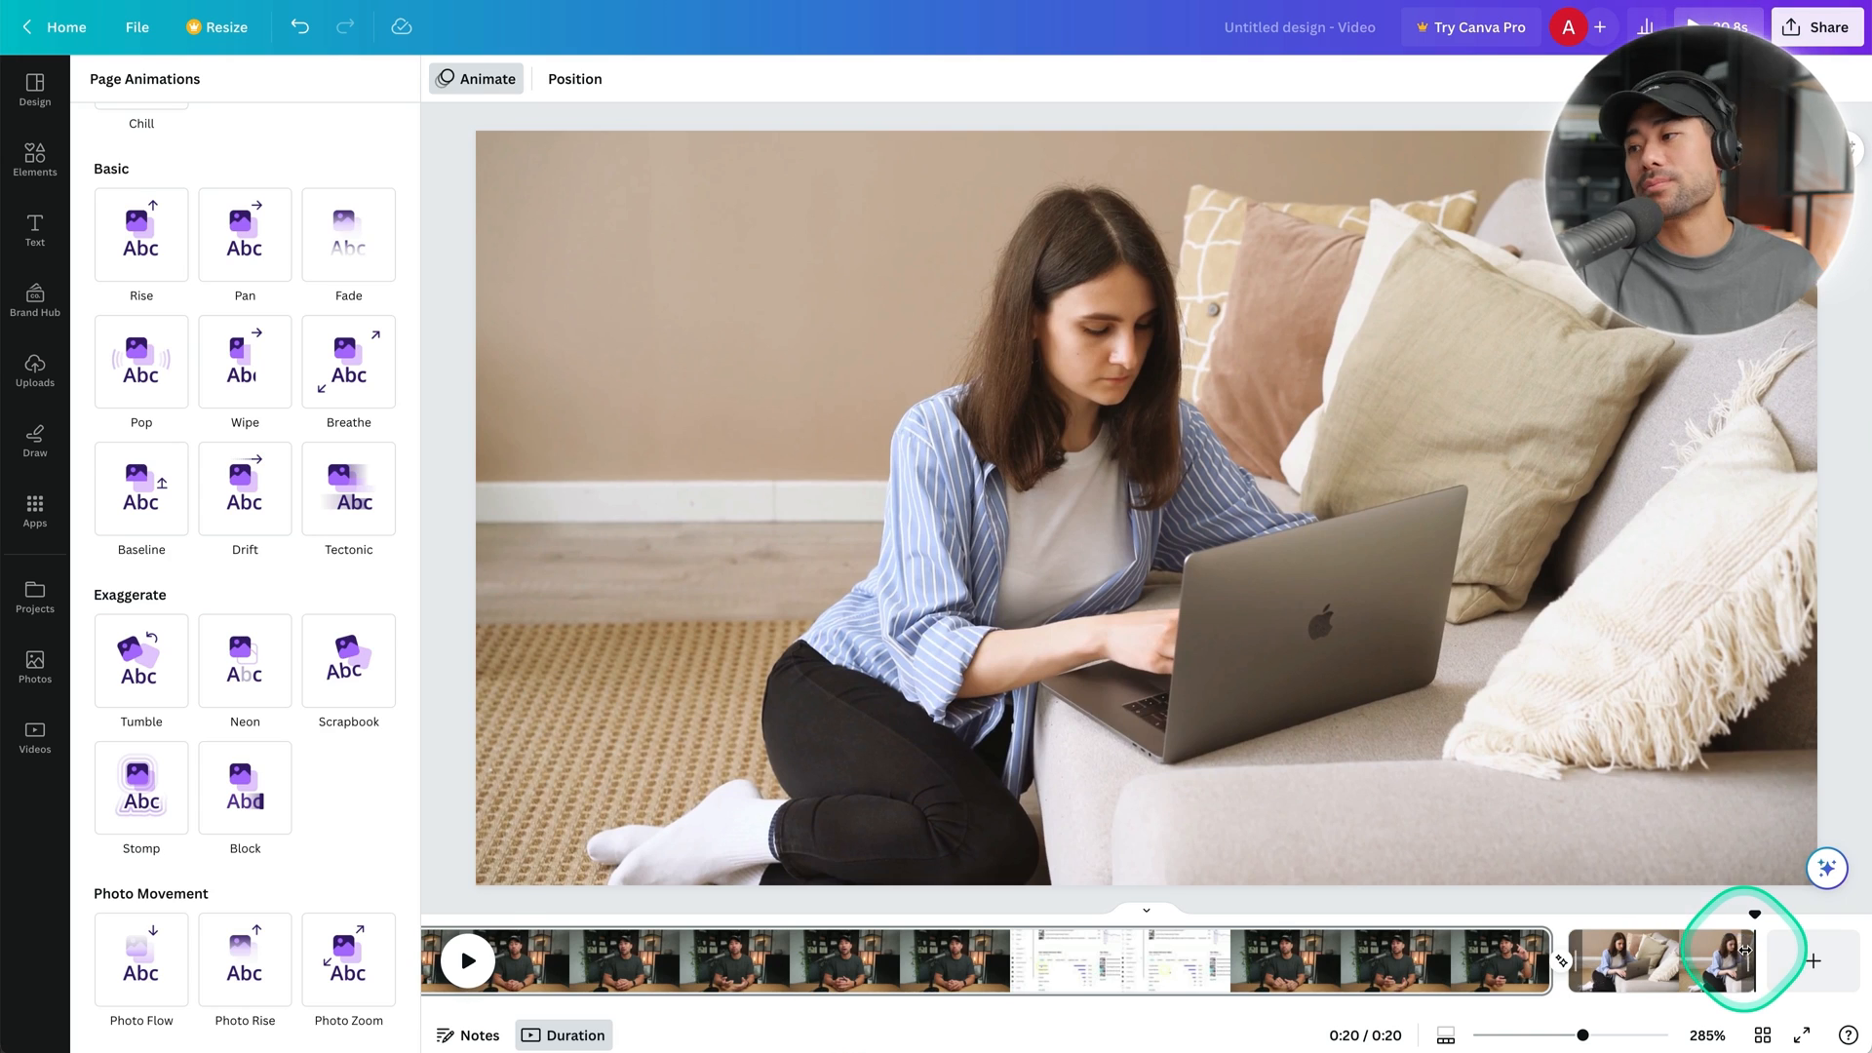
Add a default heading to the talking-head page.
{"action": "left_click", "coordinate": [393, 914]}
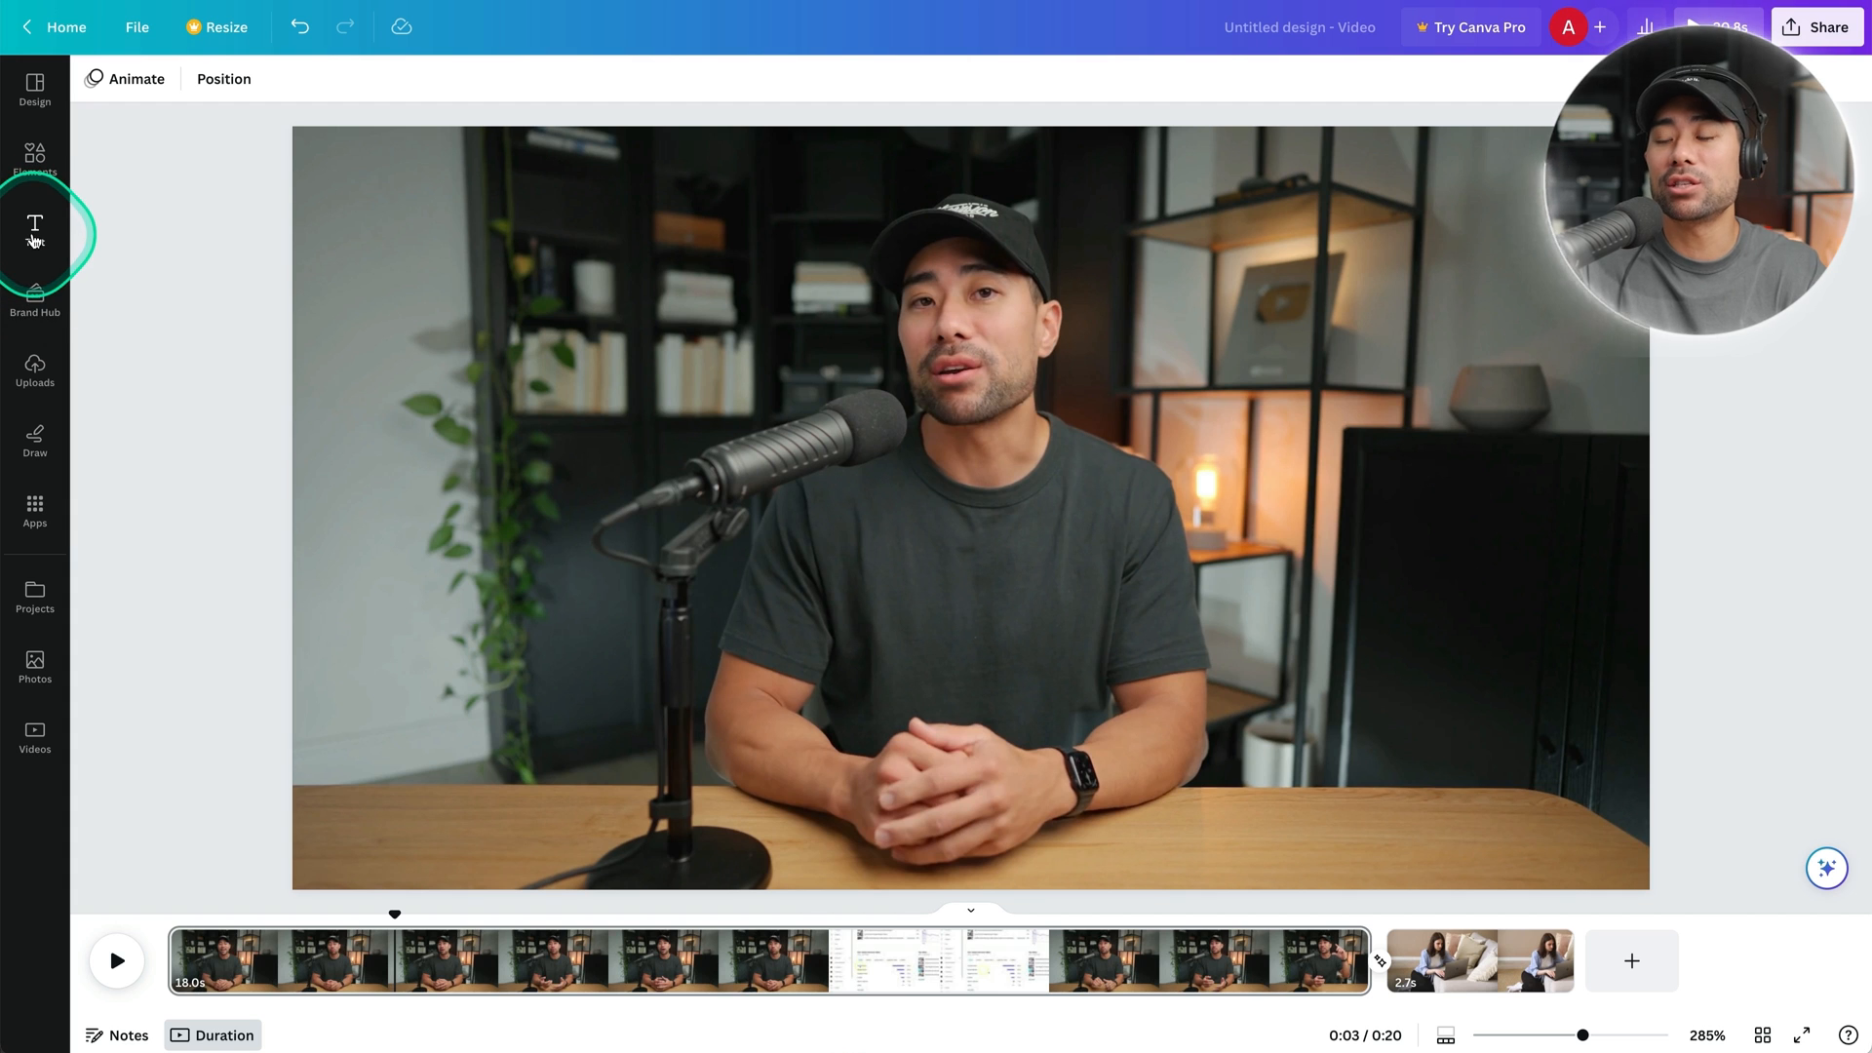
{"action": "left_click", "coordinate": [35, 234]}
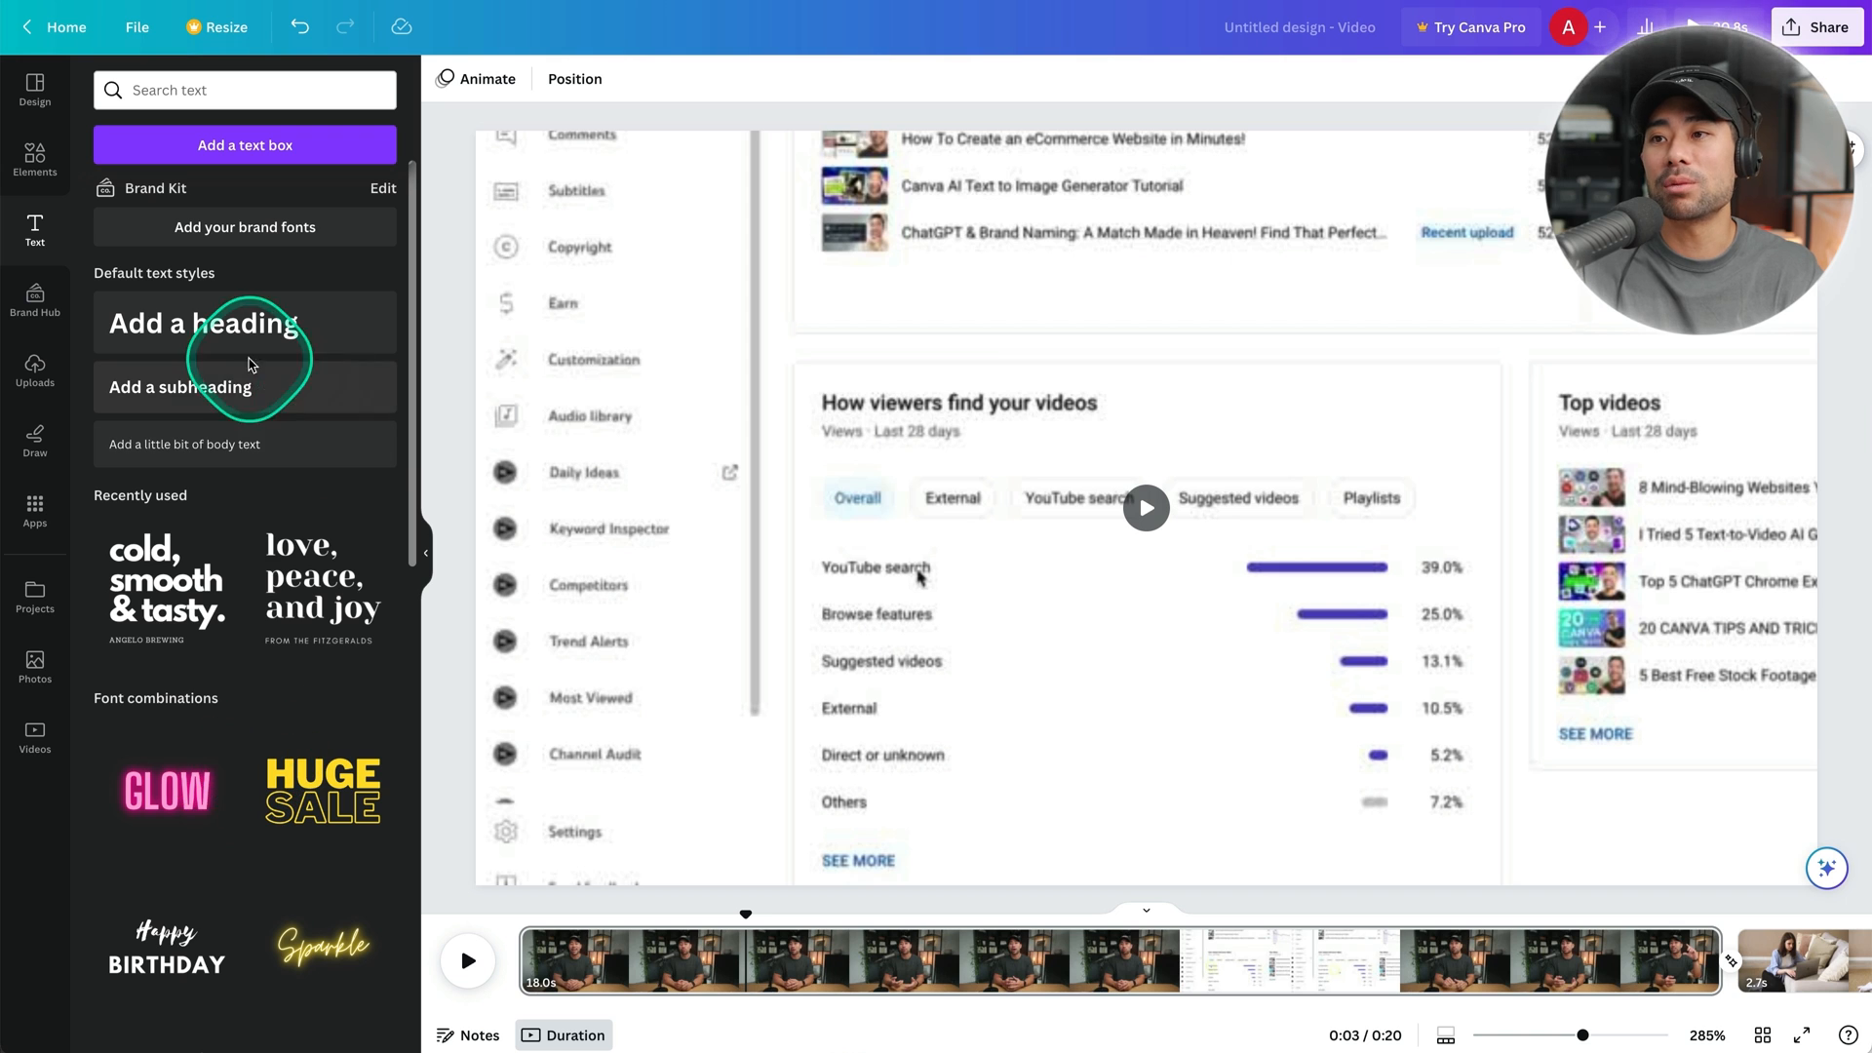
{"action": "left_click", "coordinate": [196, 338]}
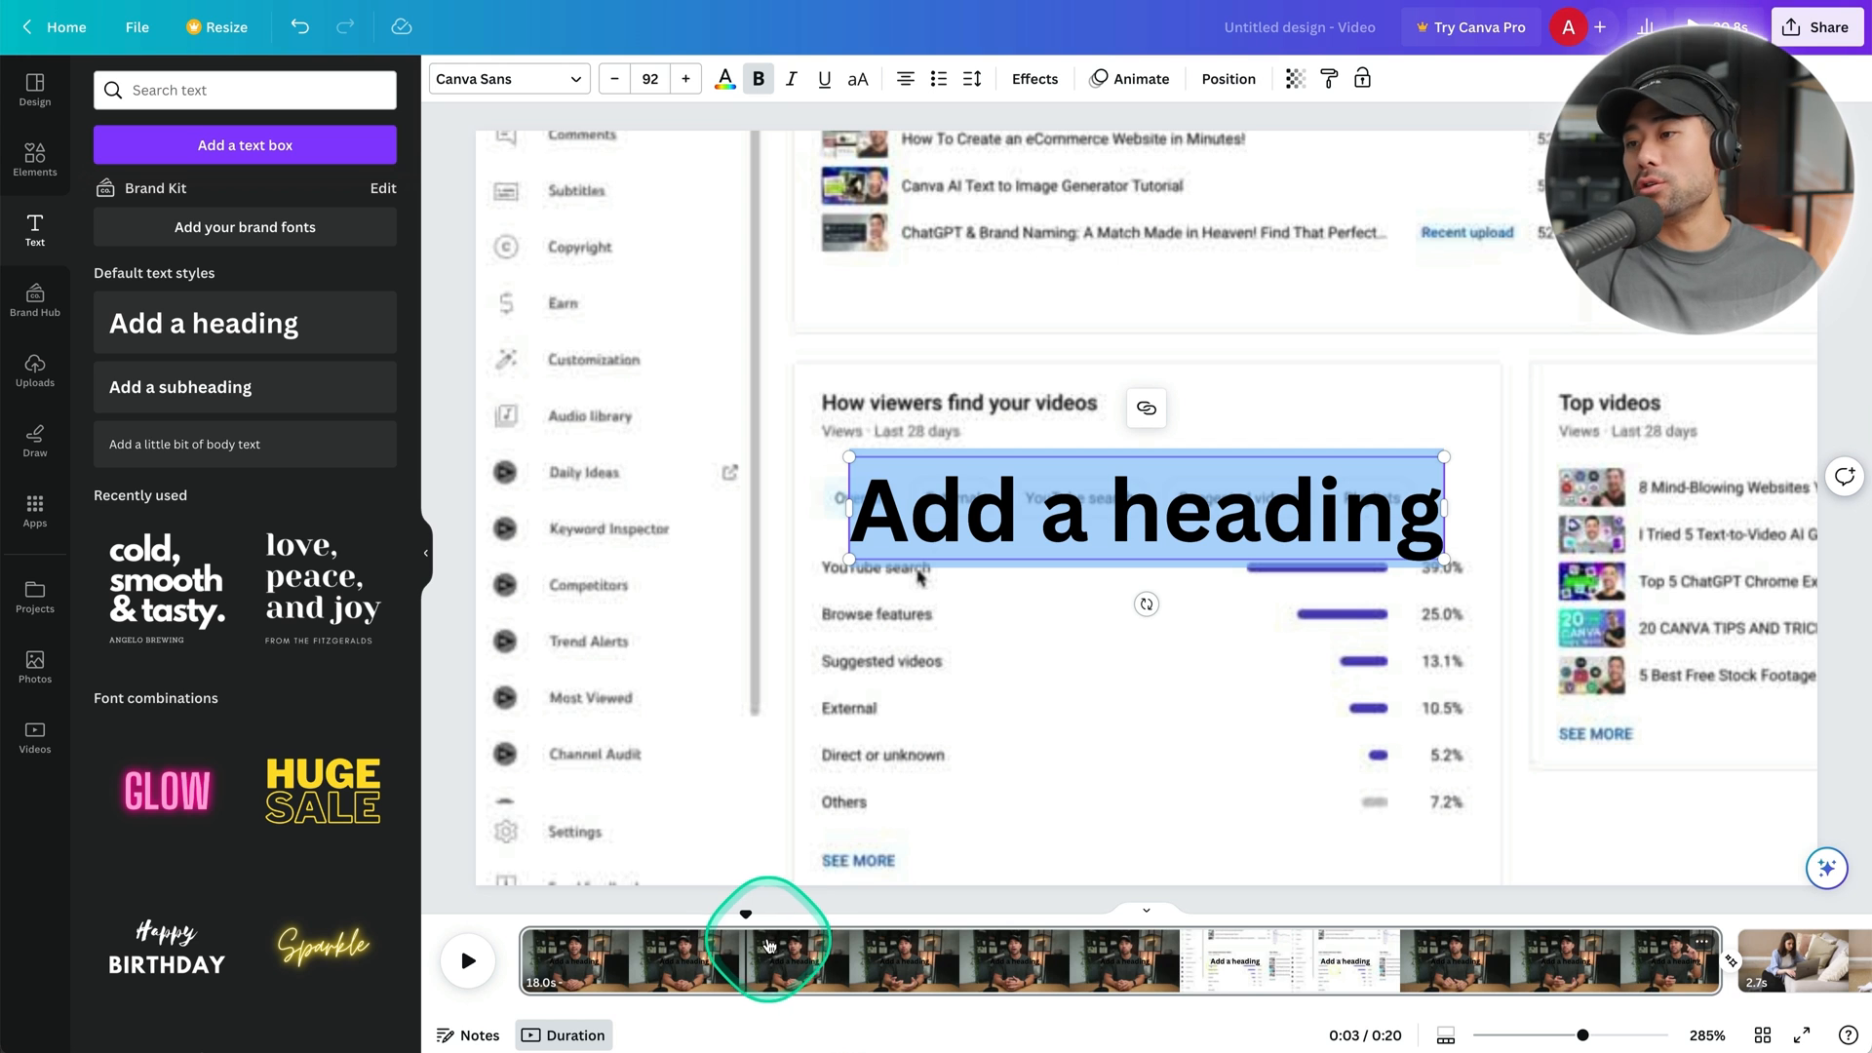
Play back the talking-head page to locate the title's moment and replace the heading's placeholder text with YOUTUBE.
{"action": "left_click_drag", "start_coordinate": [746, 919], "coordinate": [728, 918]}
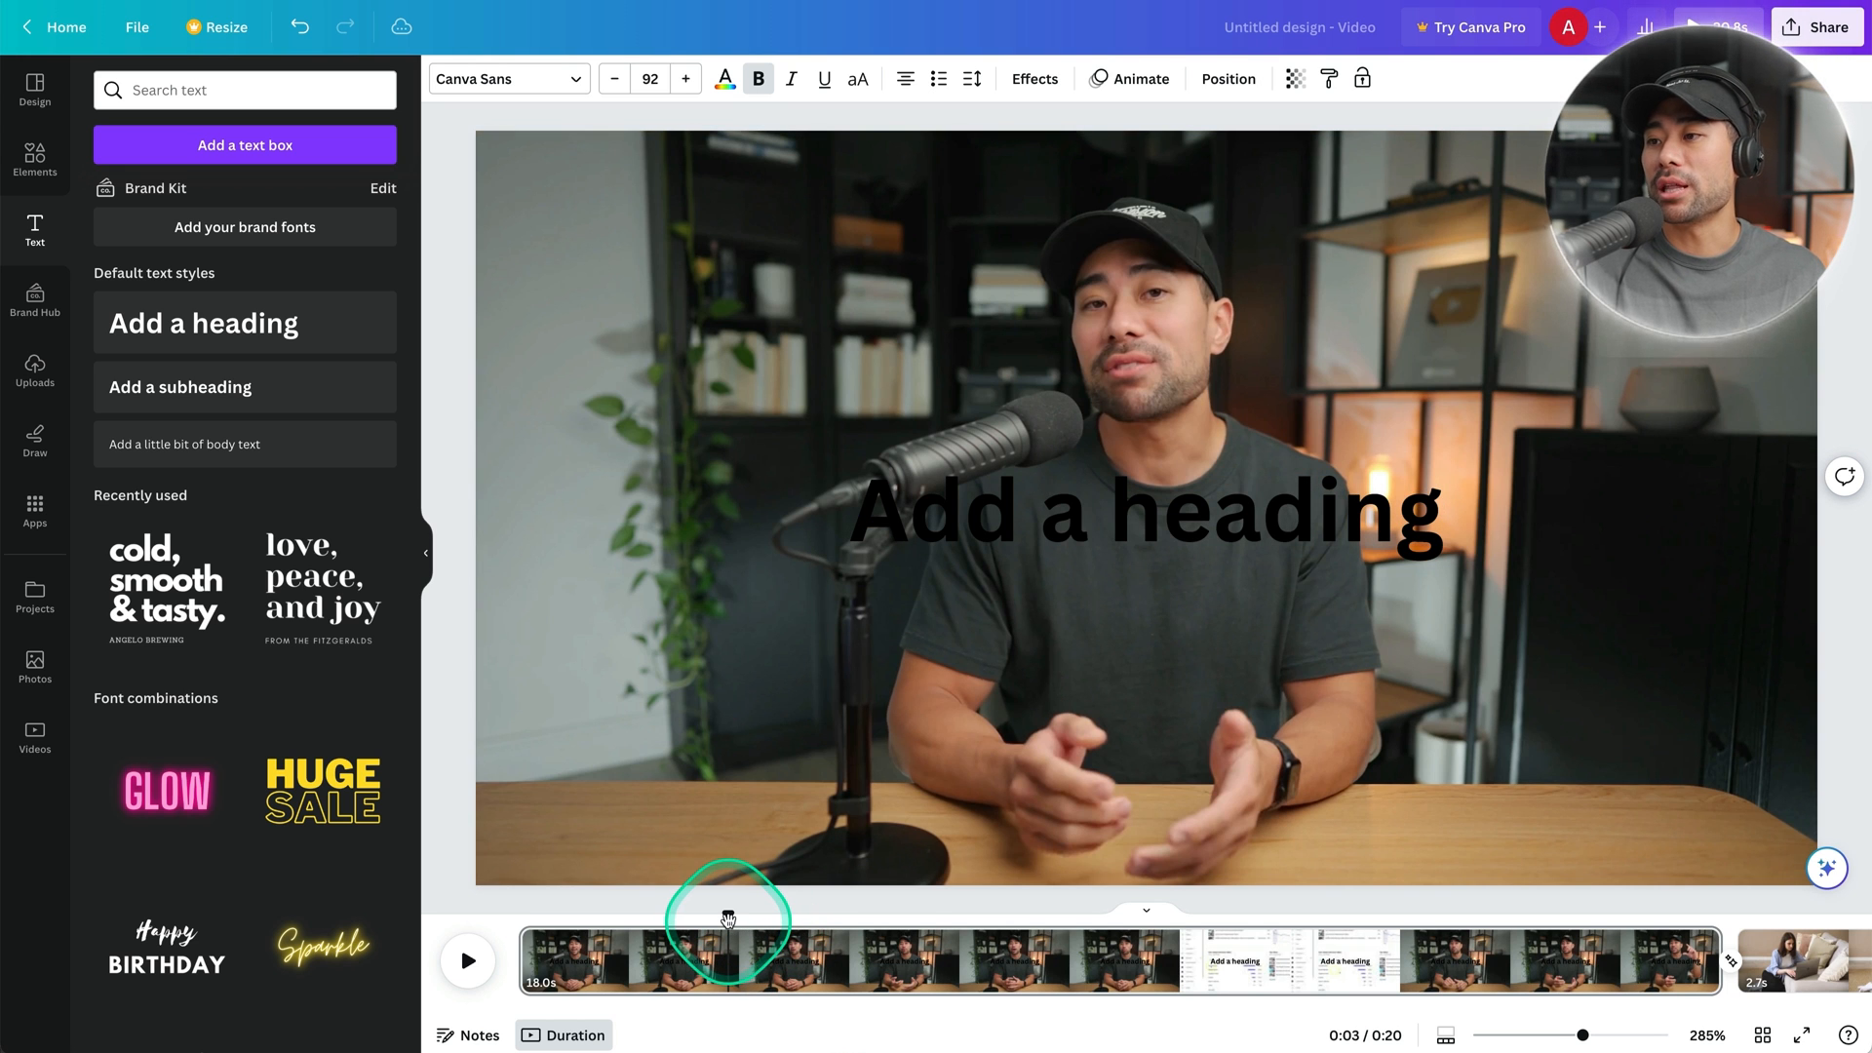
{"action": "key", "text": "space"}
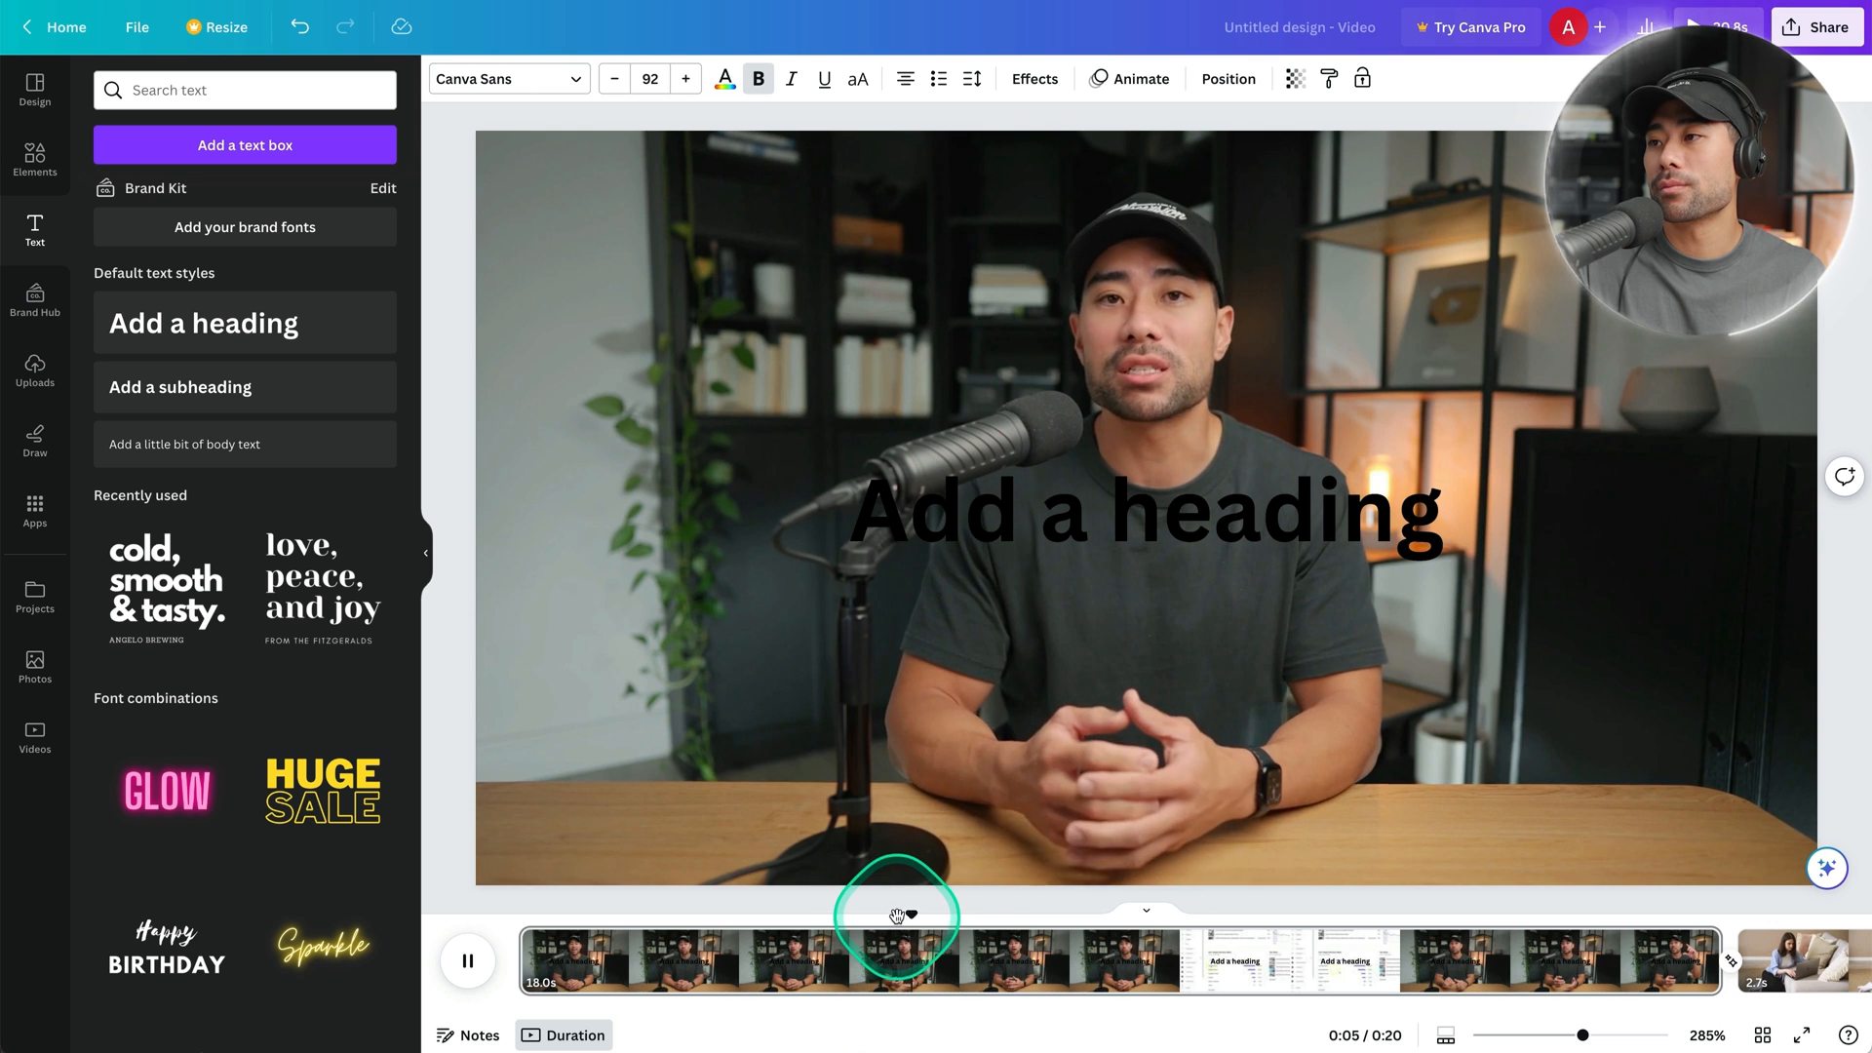
{"action": "key", "text": "space"}
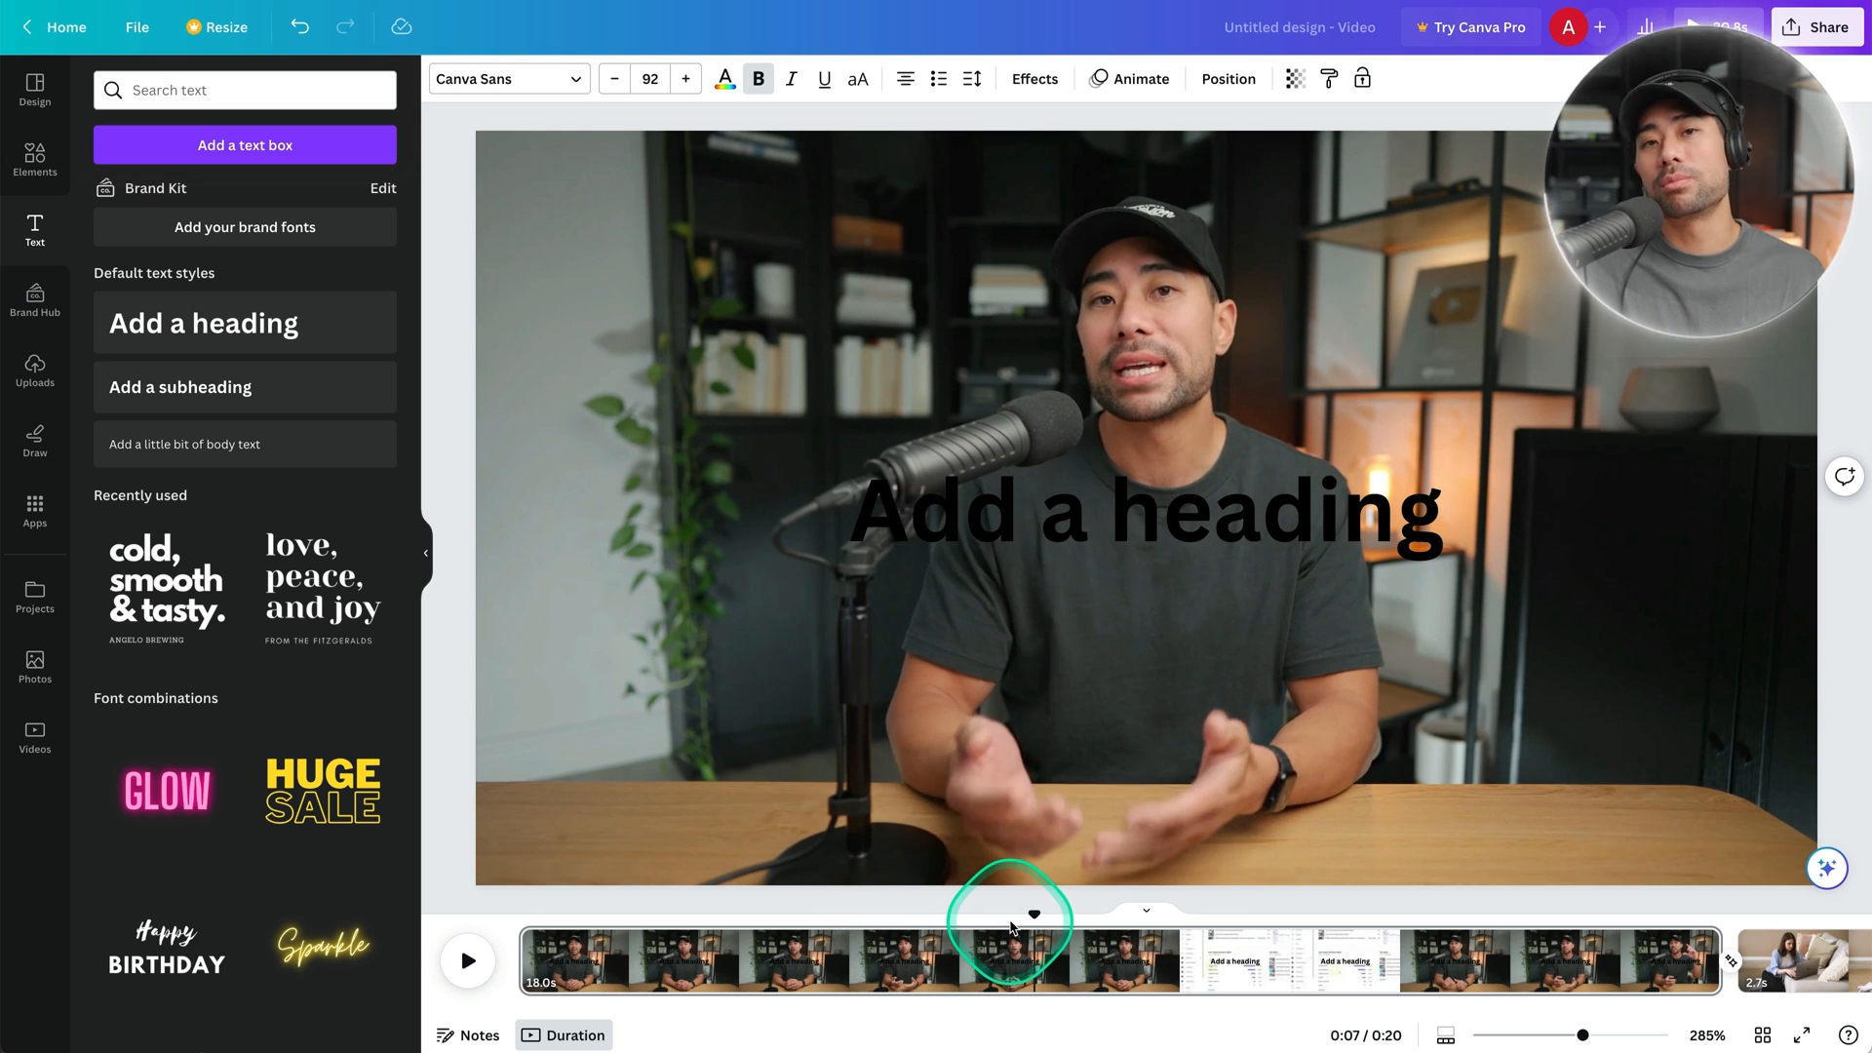
{"action": "key", "text": "space"}
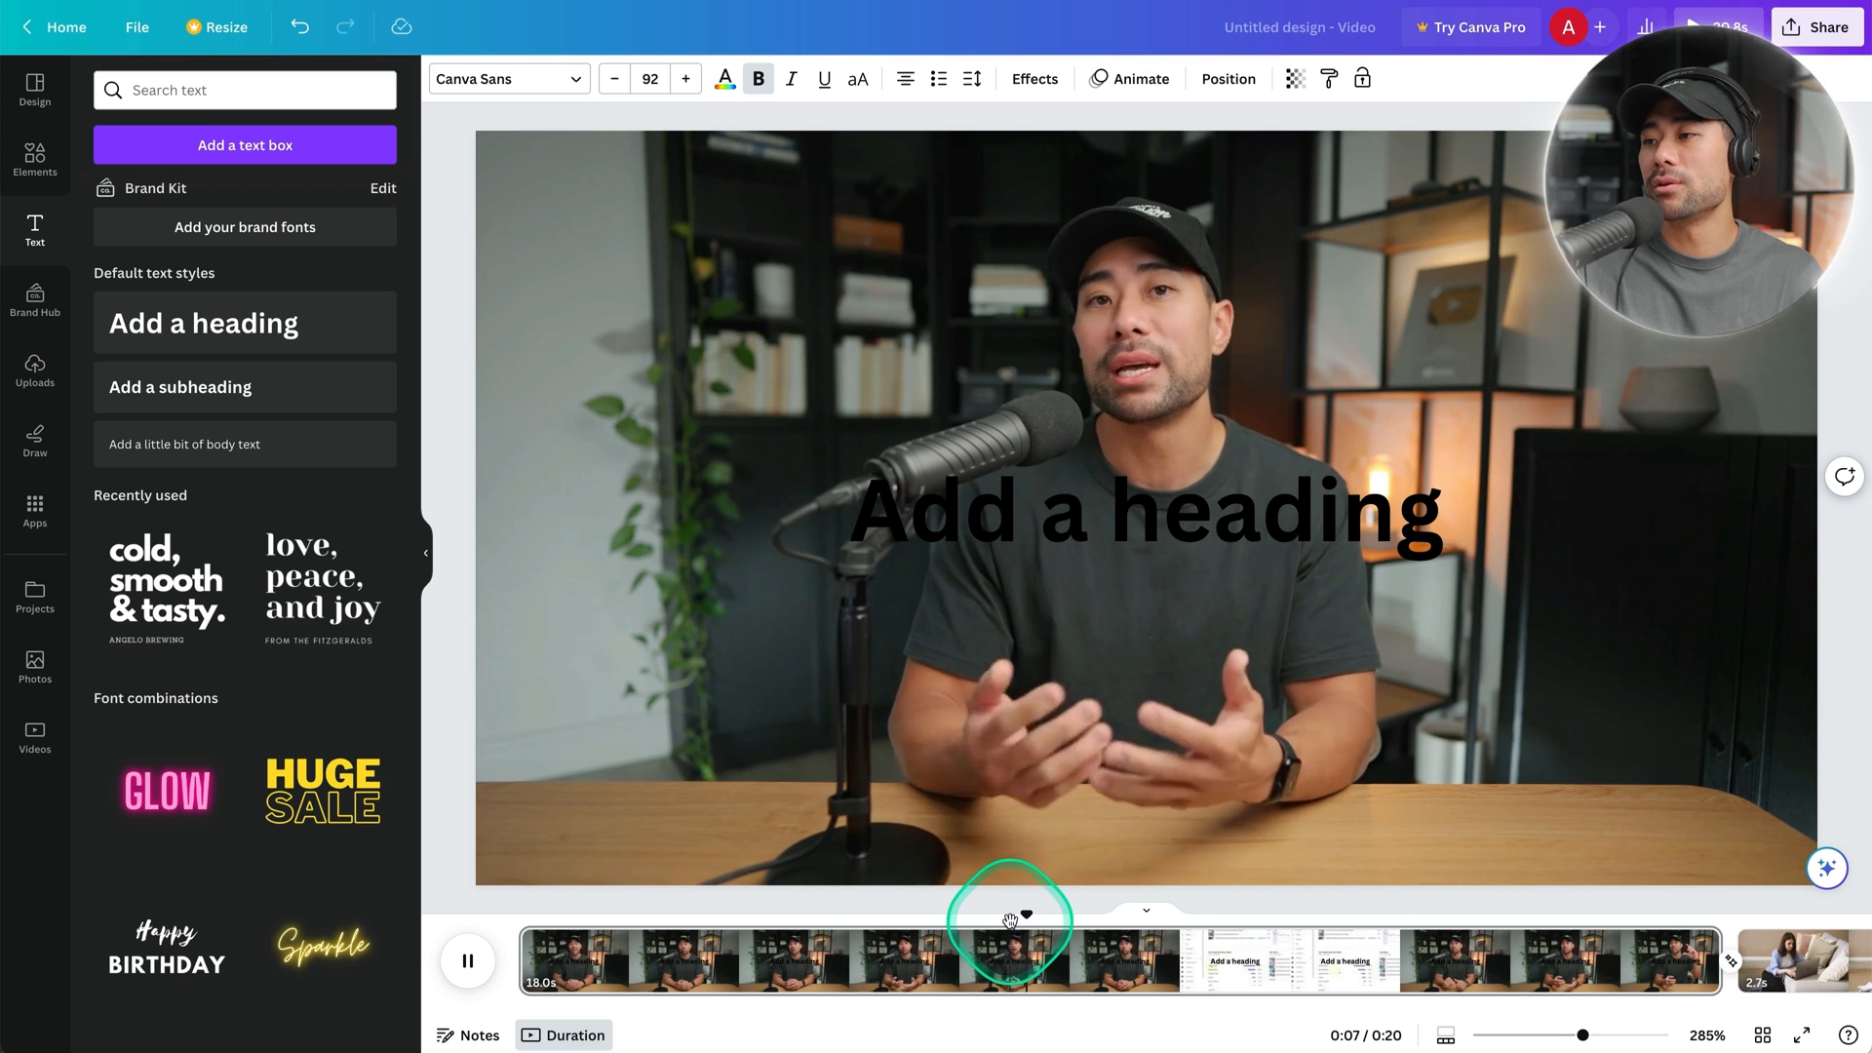
{"action": "key", "text": "space"}
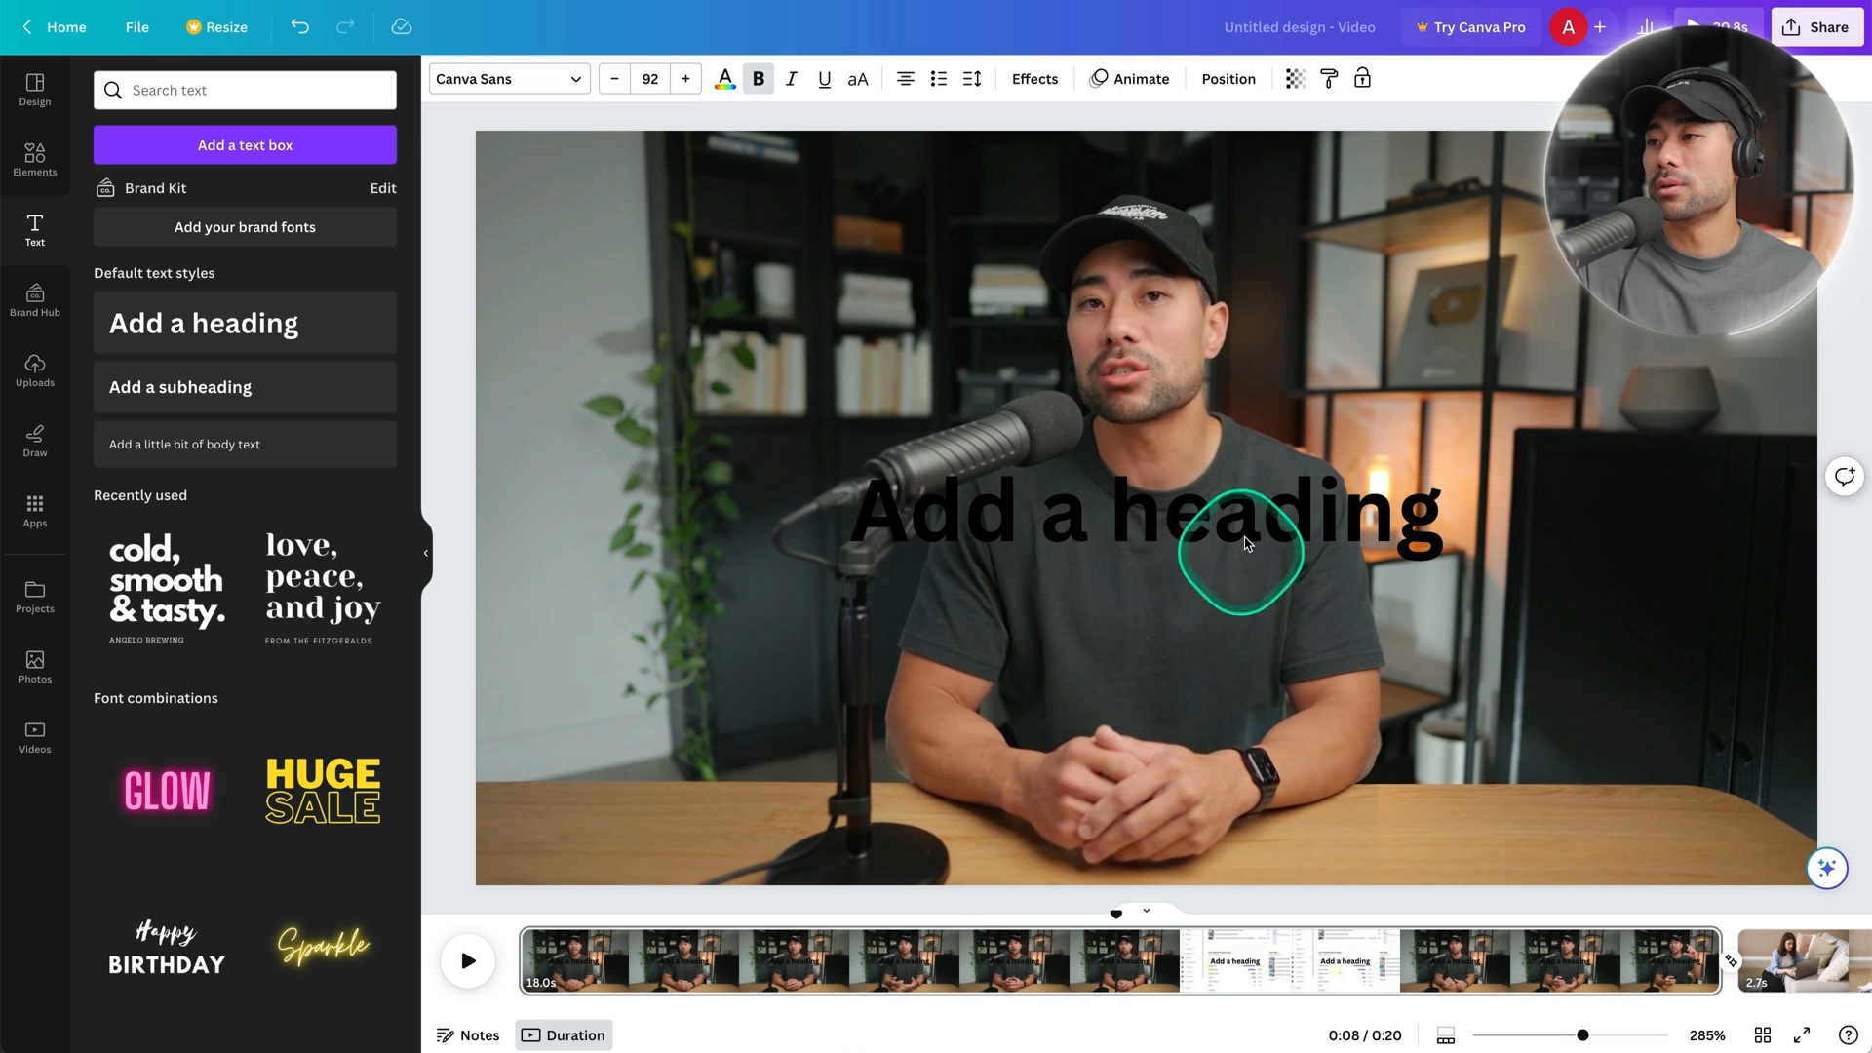
{"action": "double_click", "coordinate": [1194, 528]}
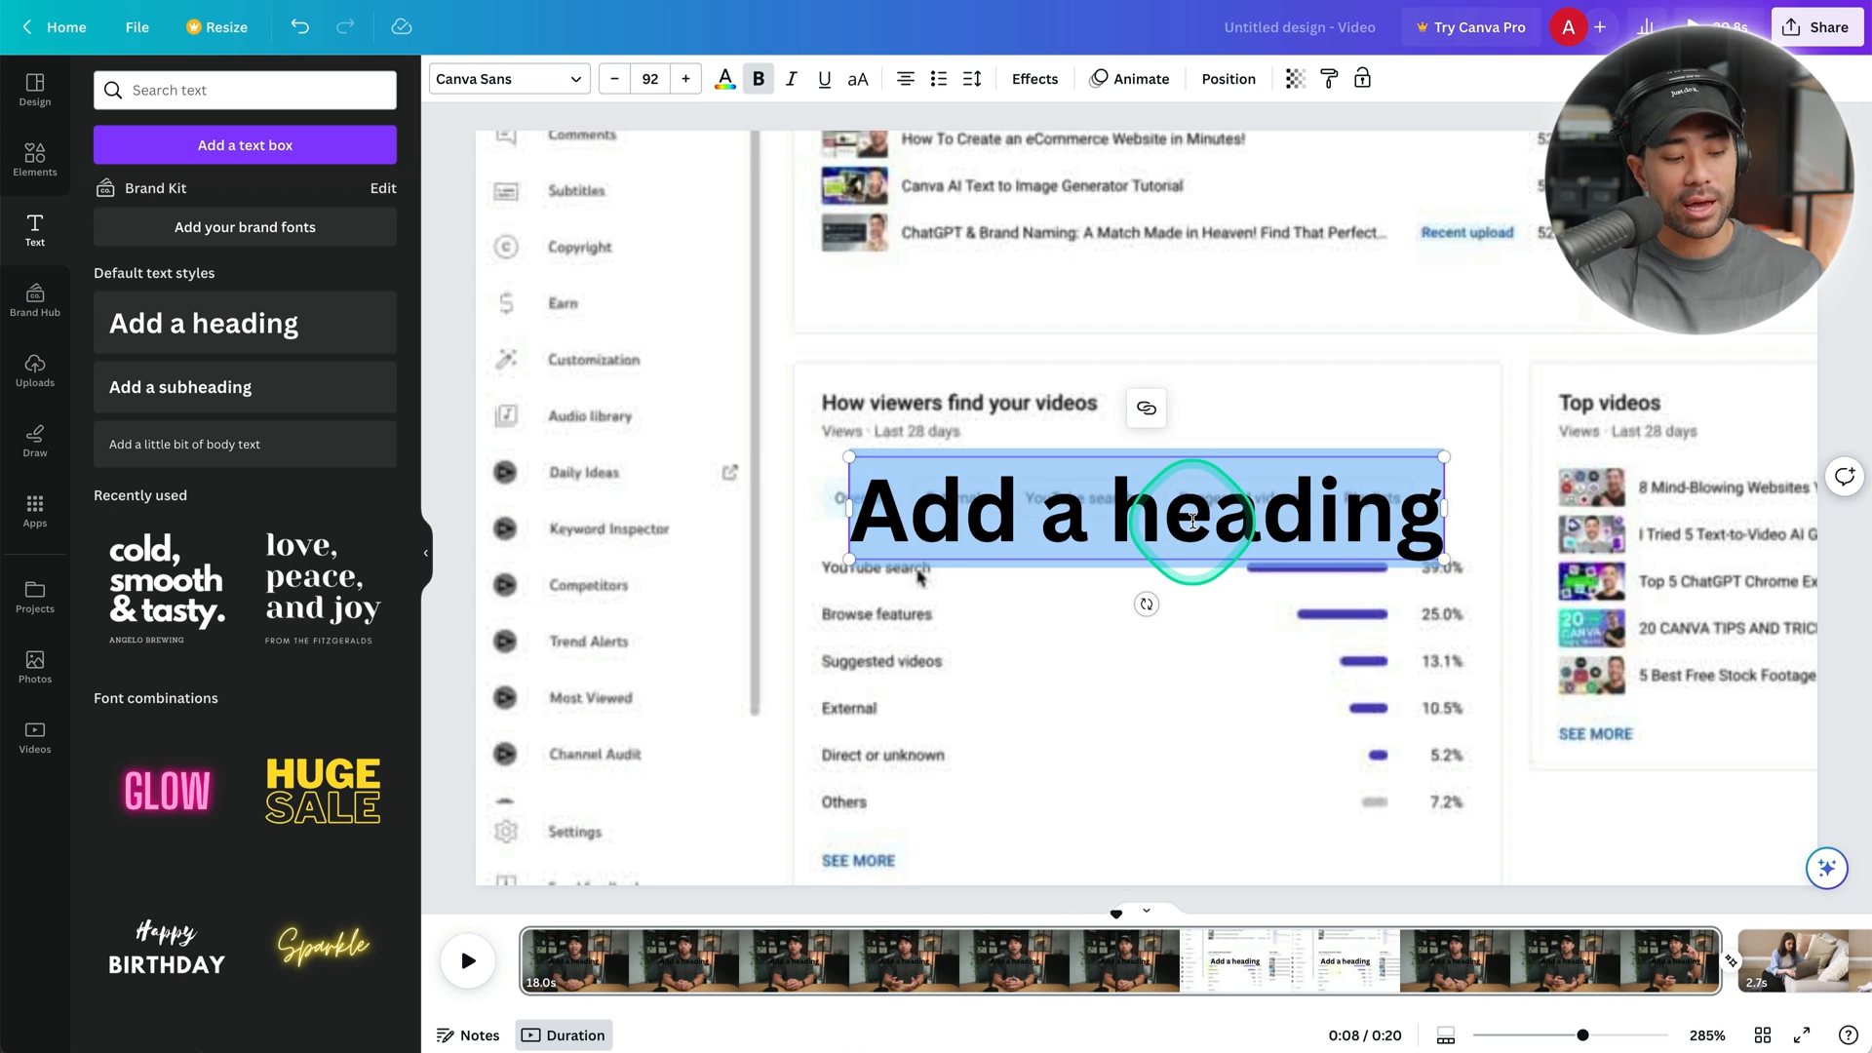
{"action": "type", "text": "YOUTUBE"}
{"action": "left_click", "coordinate": [1115, 952]}
{"action": "left_click", "coordinate": [1289, 580]}
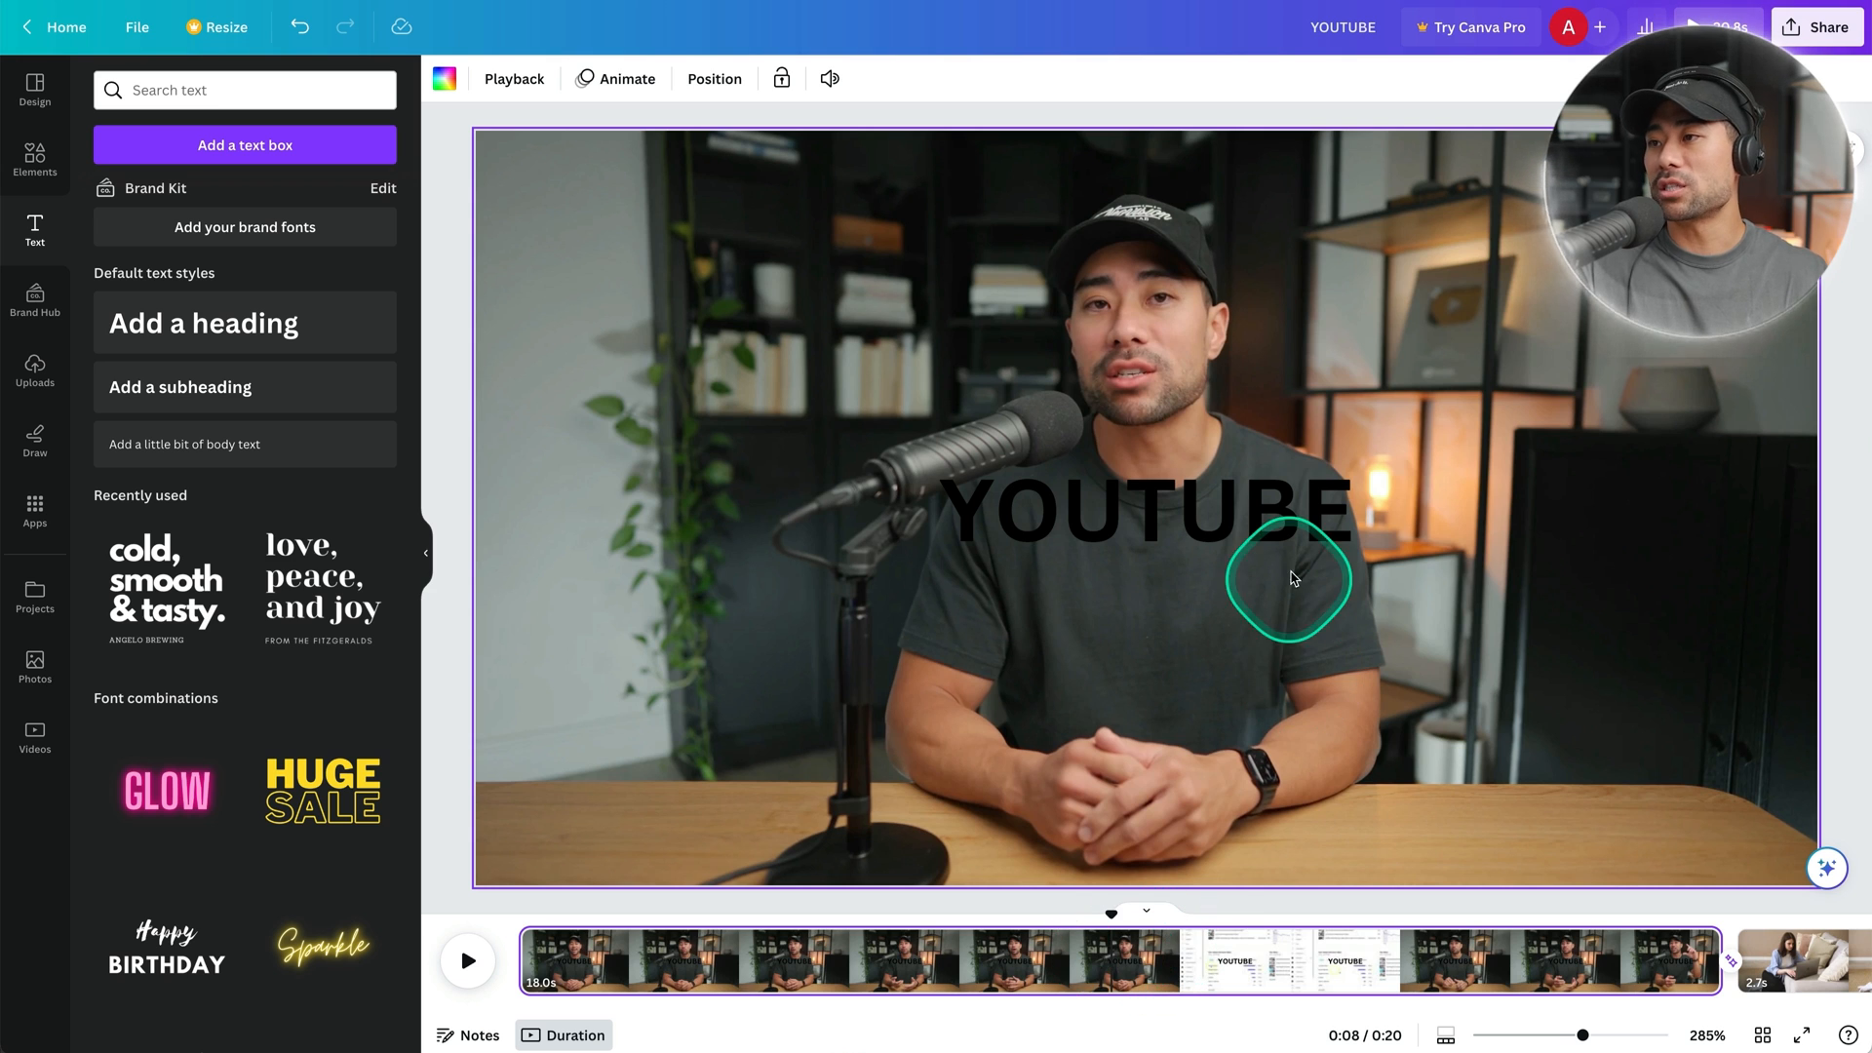
Show the timing of the YOUTUBE text on the timeline.
{"action": "left_click", "coordinate": [1214, 514]}
{"action": "left_click", "coordinate": [1123, 958]}
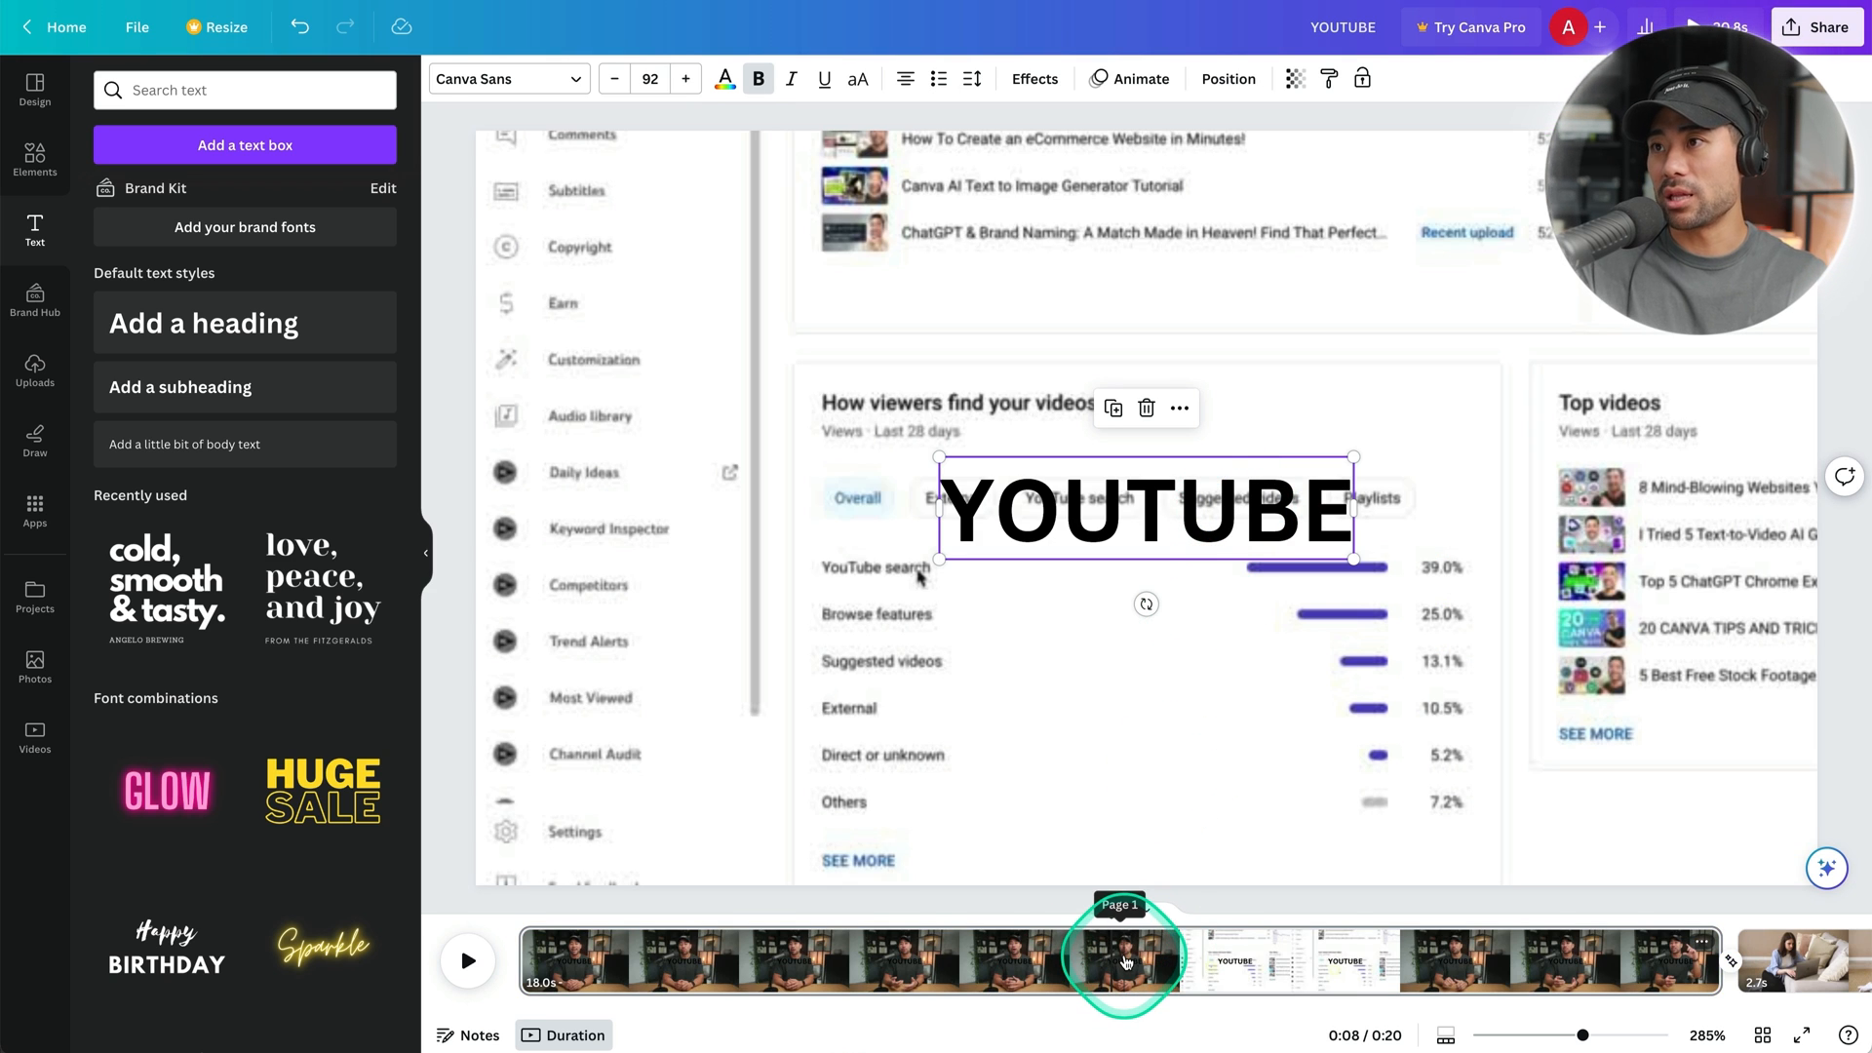
{"action": "left_click", "coordinate": [1218, 514]}
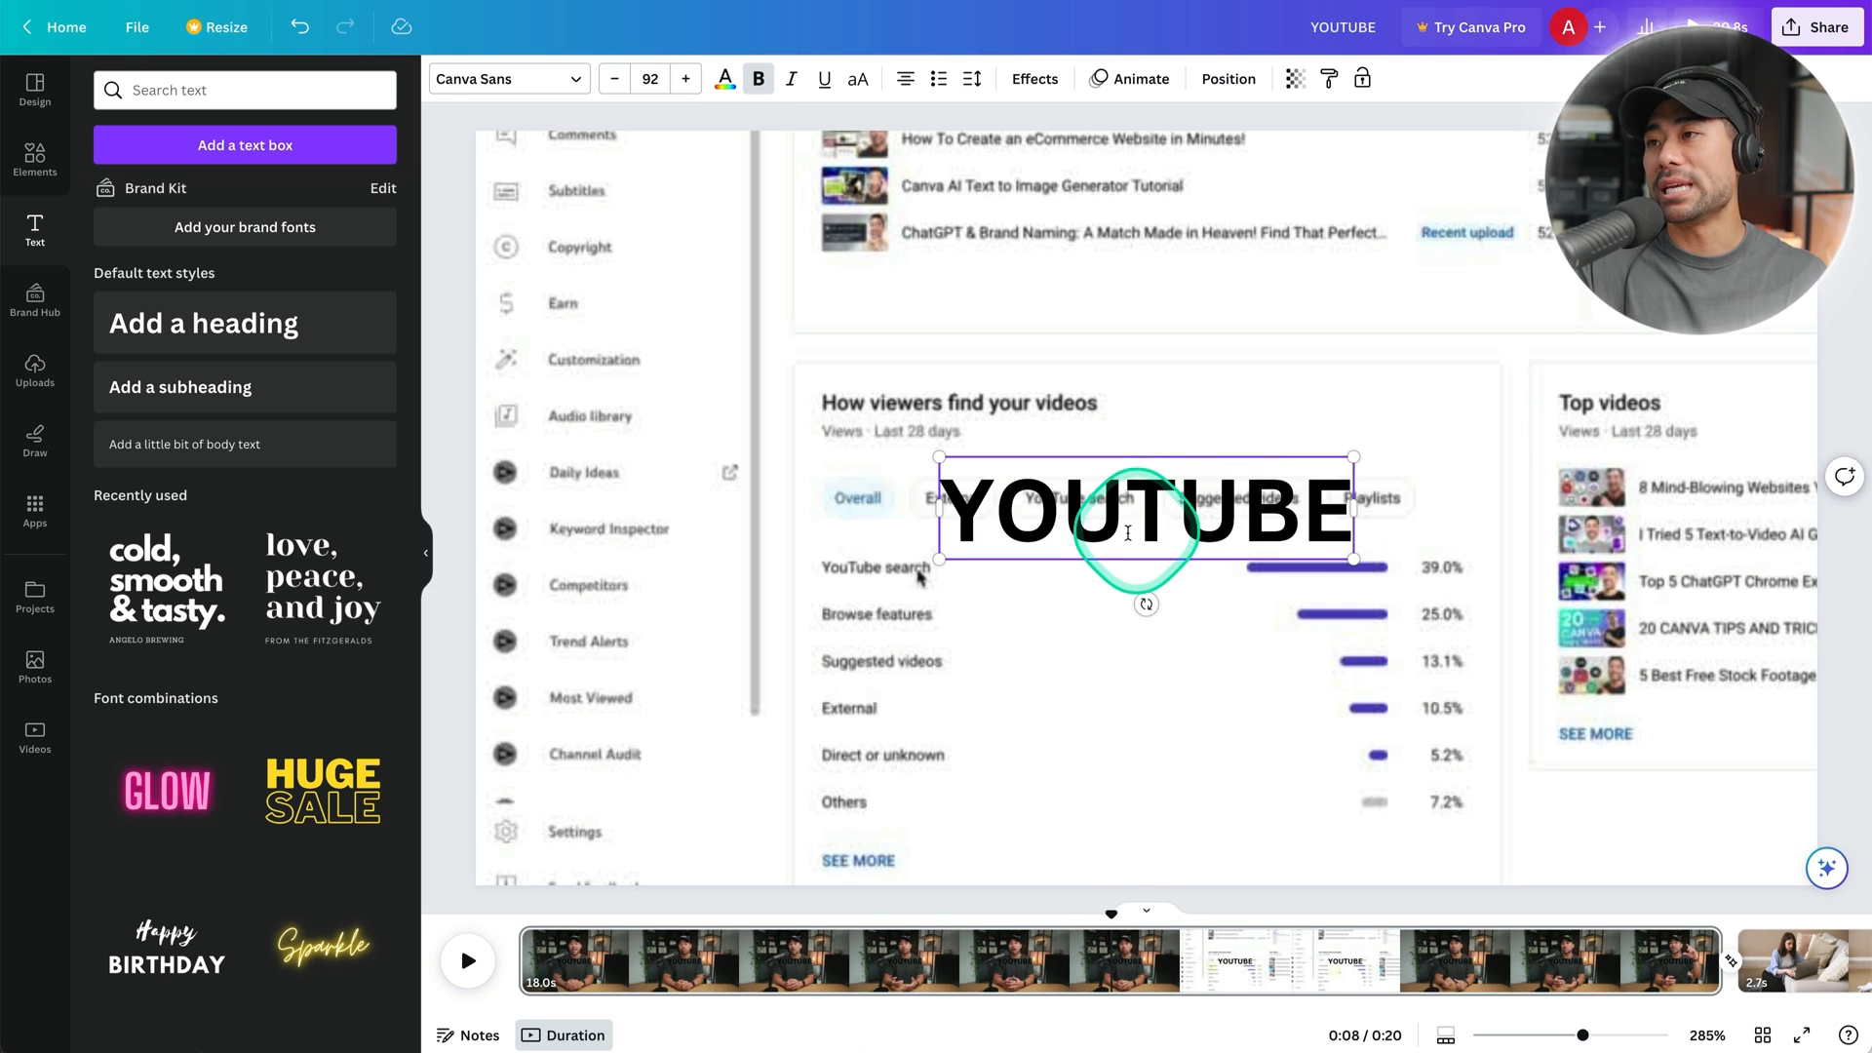
{"action": "left_click", "coordinate": [1228, 78]}
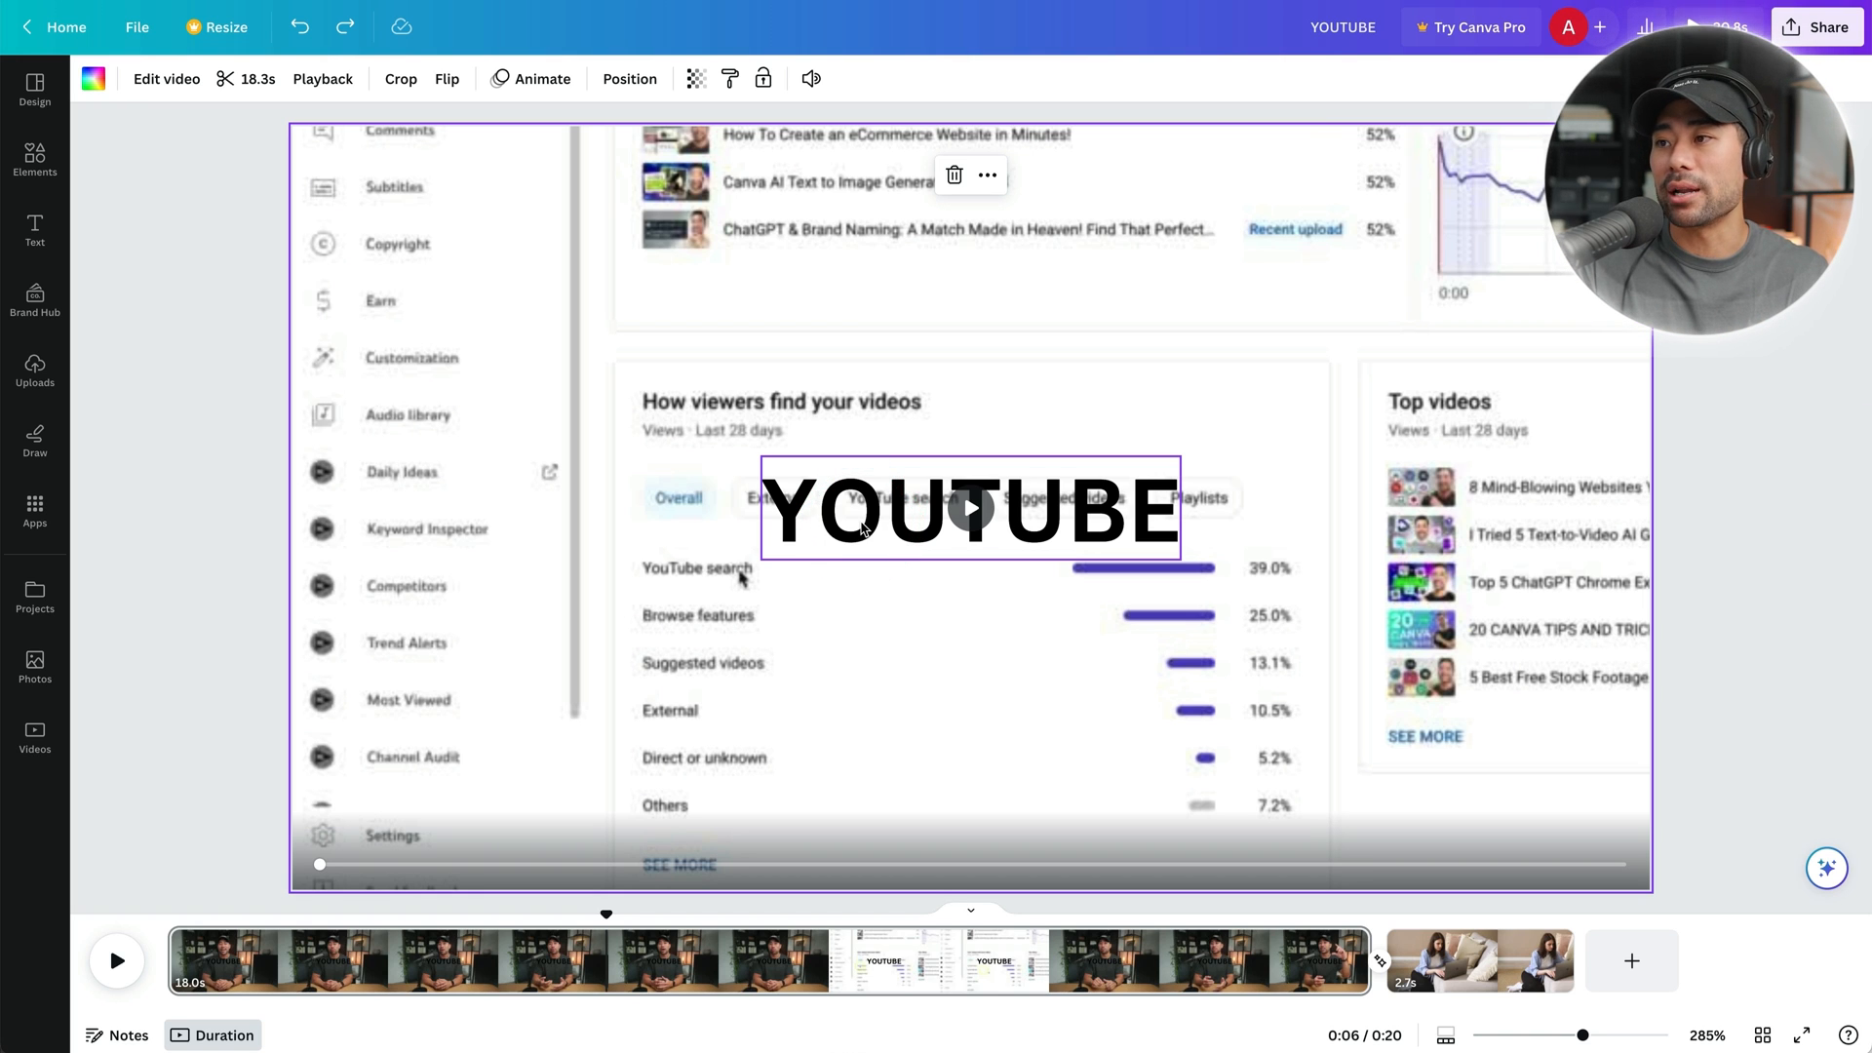
{"action": "right_click", "coordinate": [862, 528]}
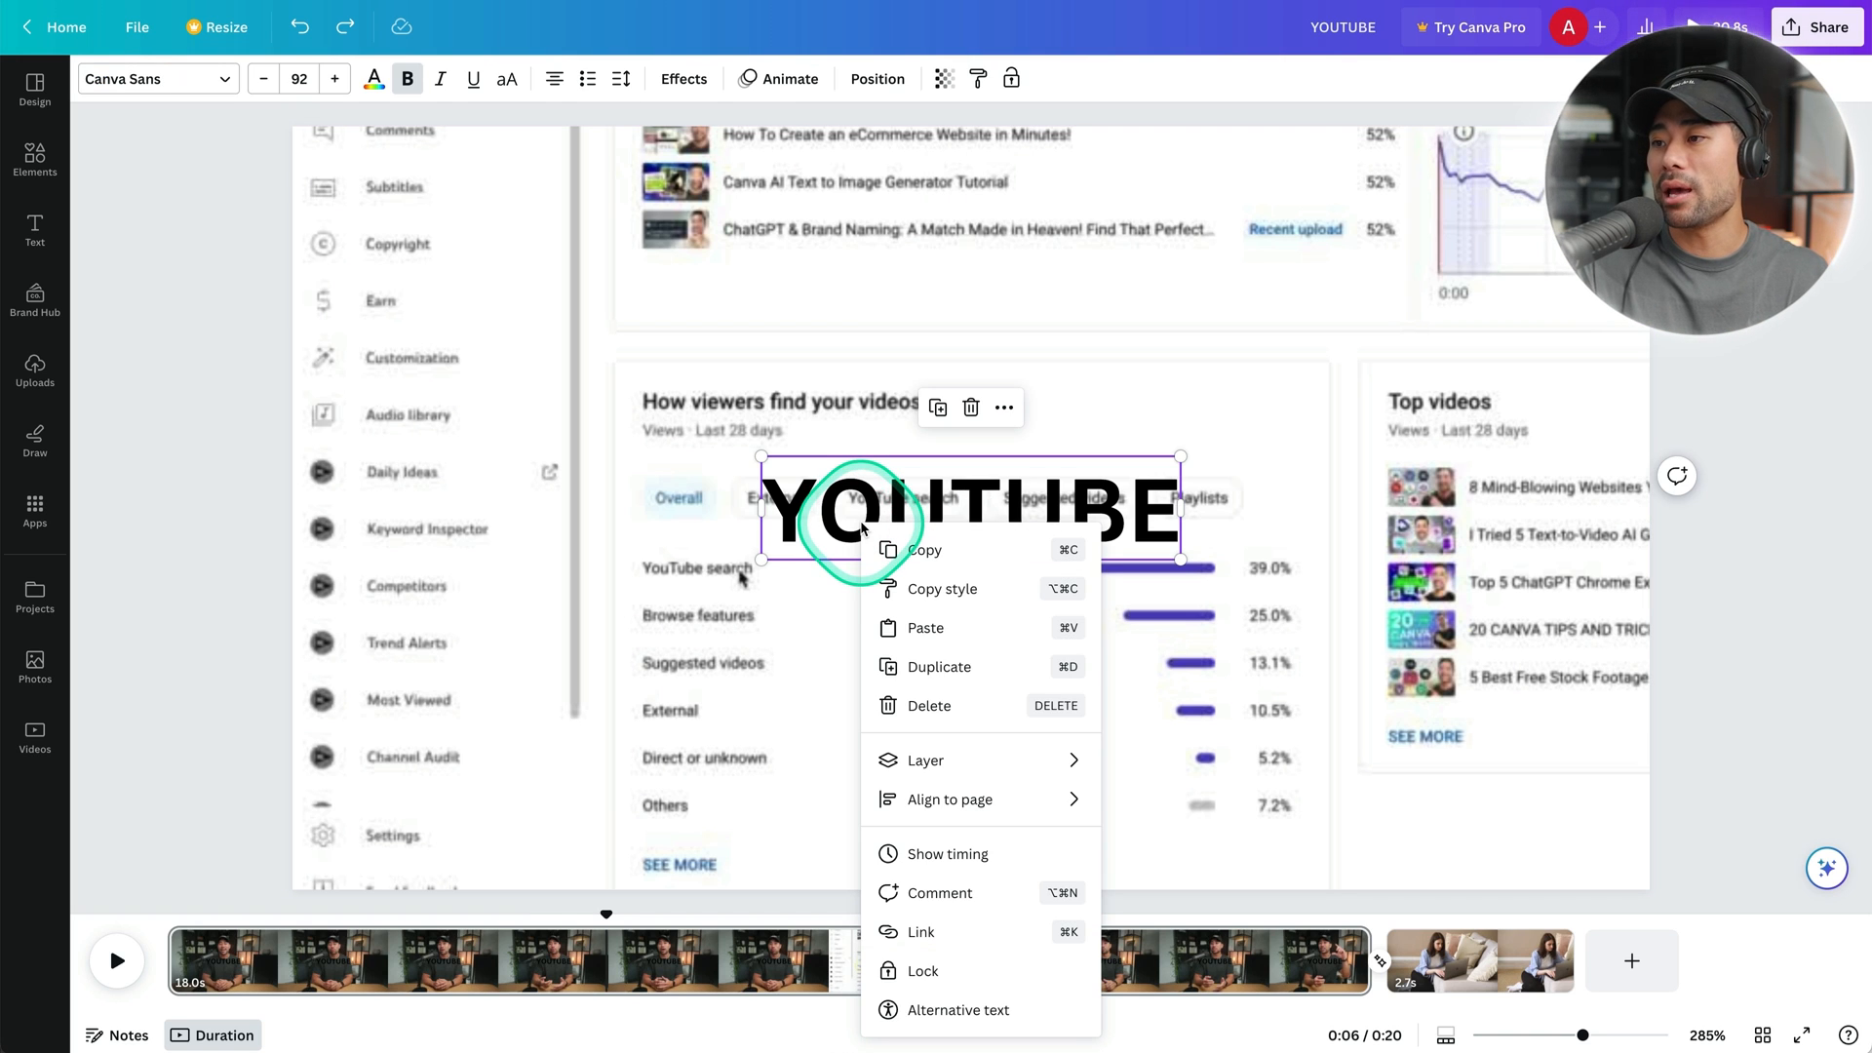
{"action": "left_click", "coordinate": [956, 858]}
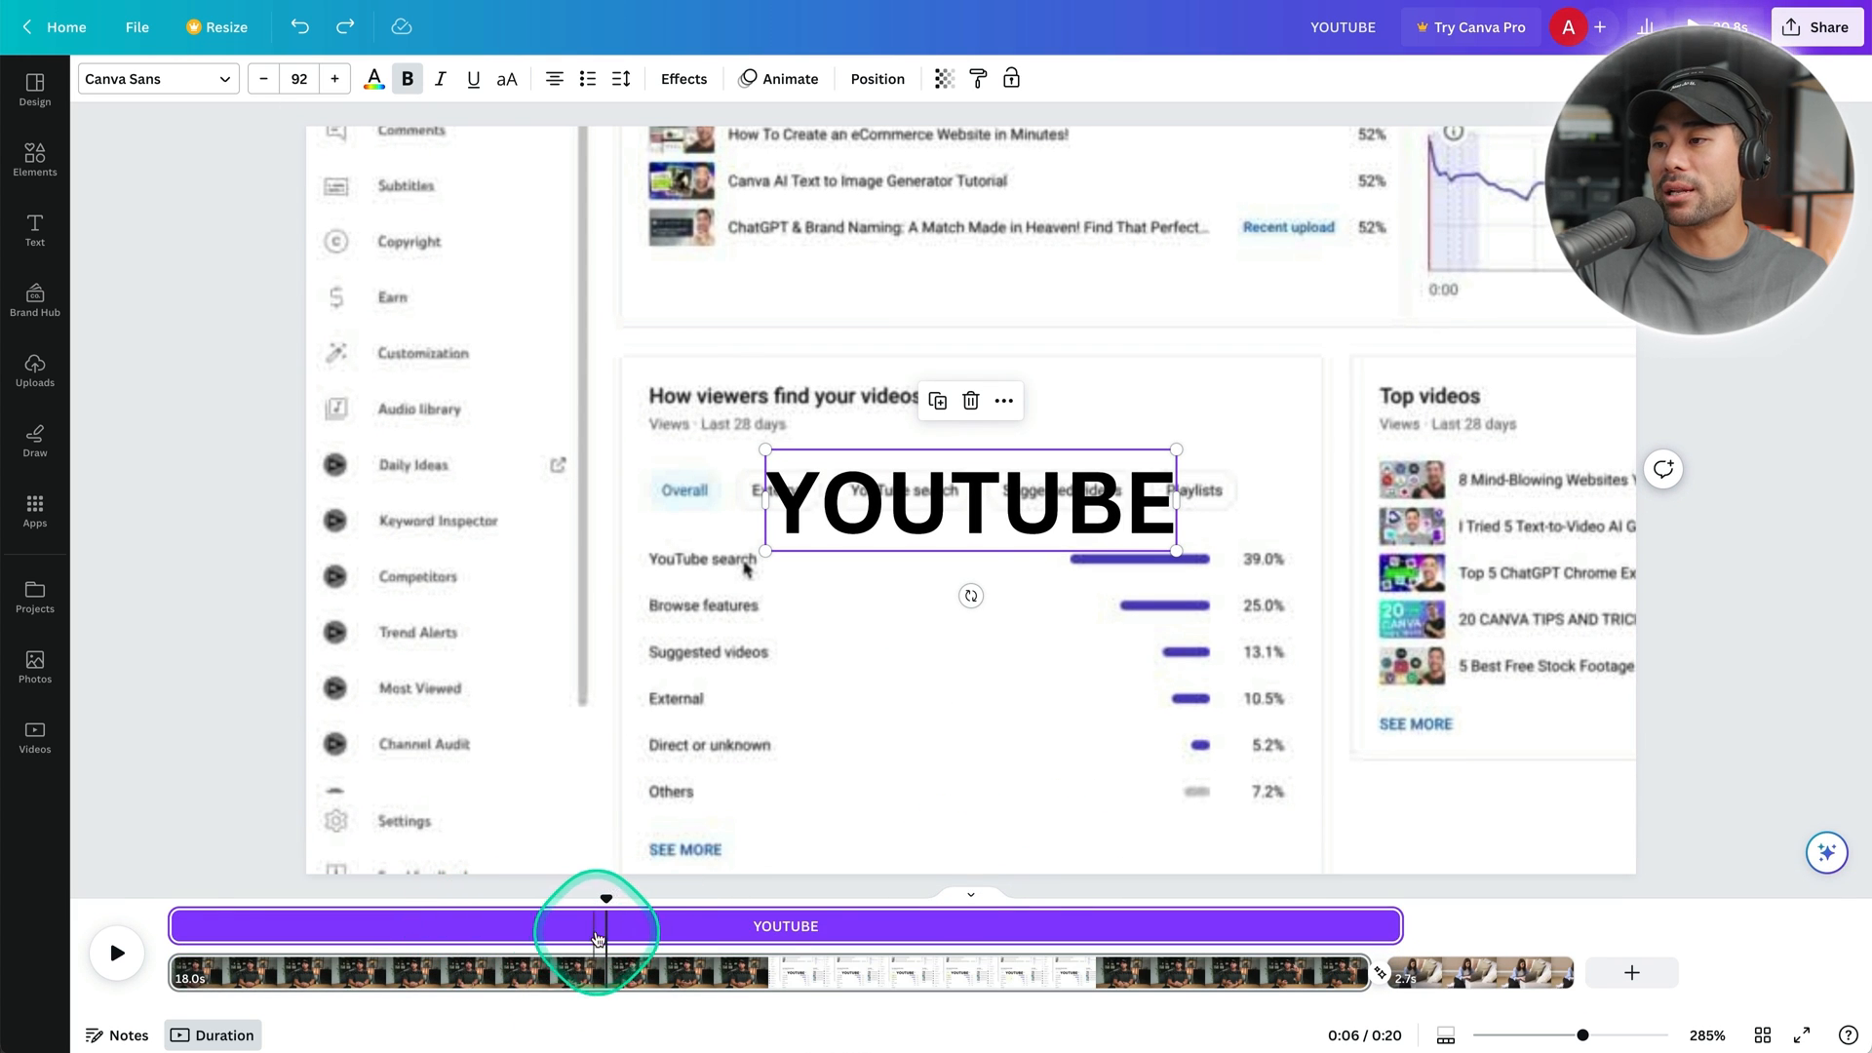
Trim the YOUTUBE text's timing at both ends to a short segment around 0:06.
{"action": "left_click", "coordinate": [597, 938]}
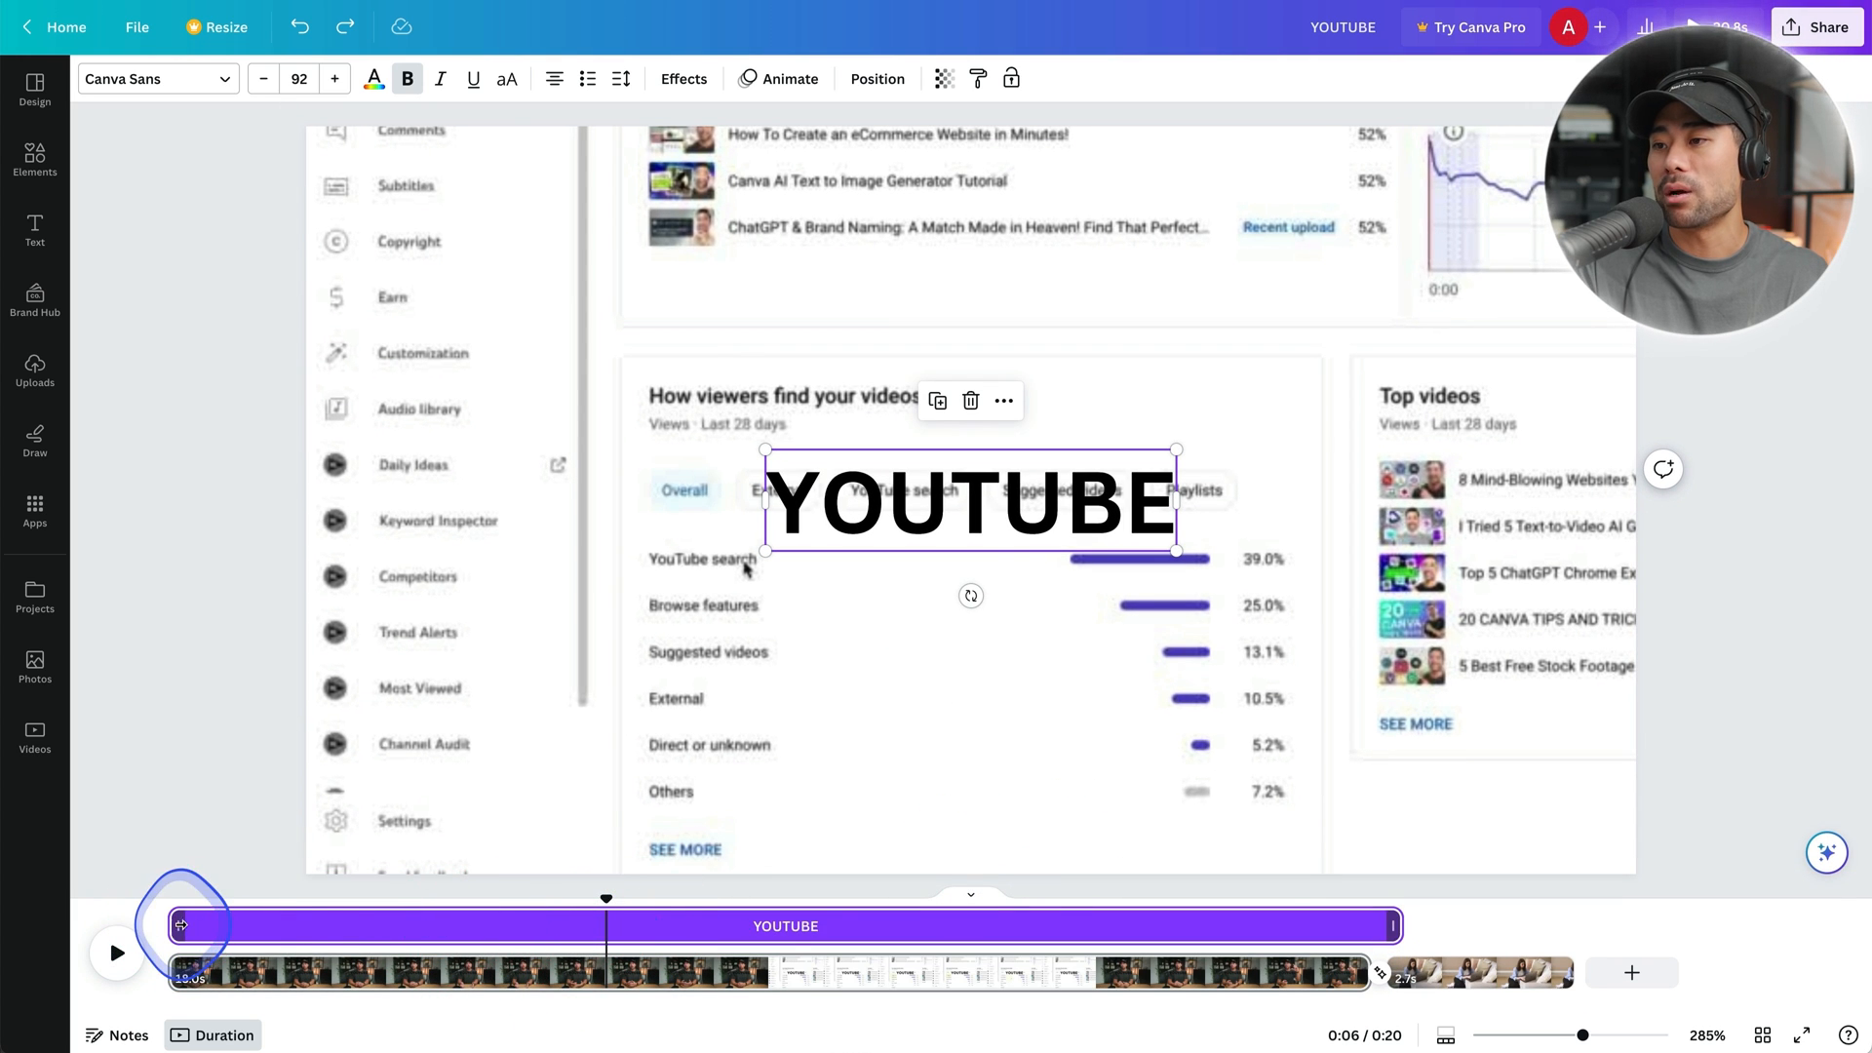
{"action": "left_click_drag", "start_coordinate": [180, 924], "coordinate": [604, 934]}
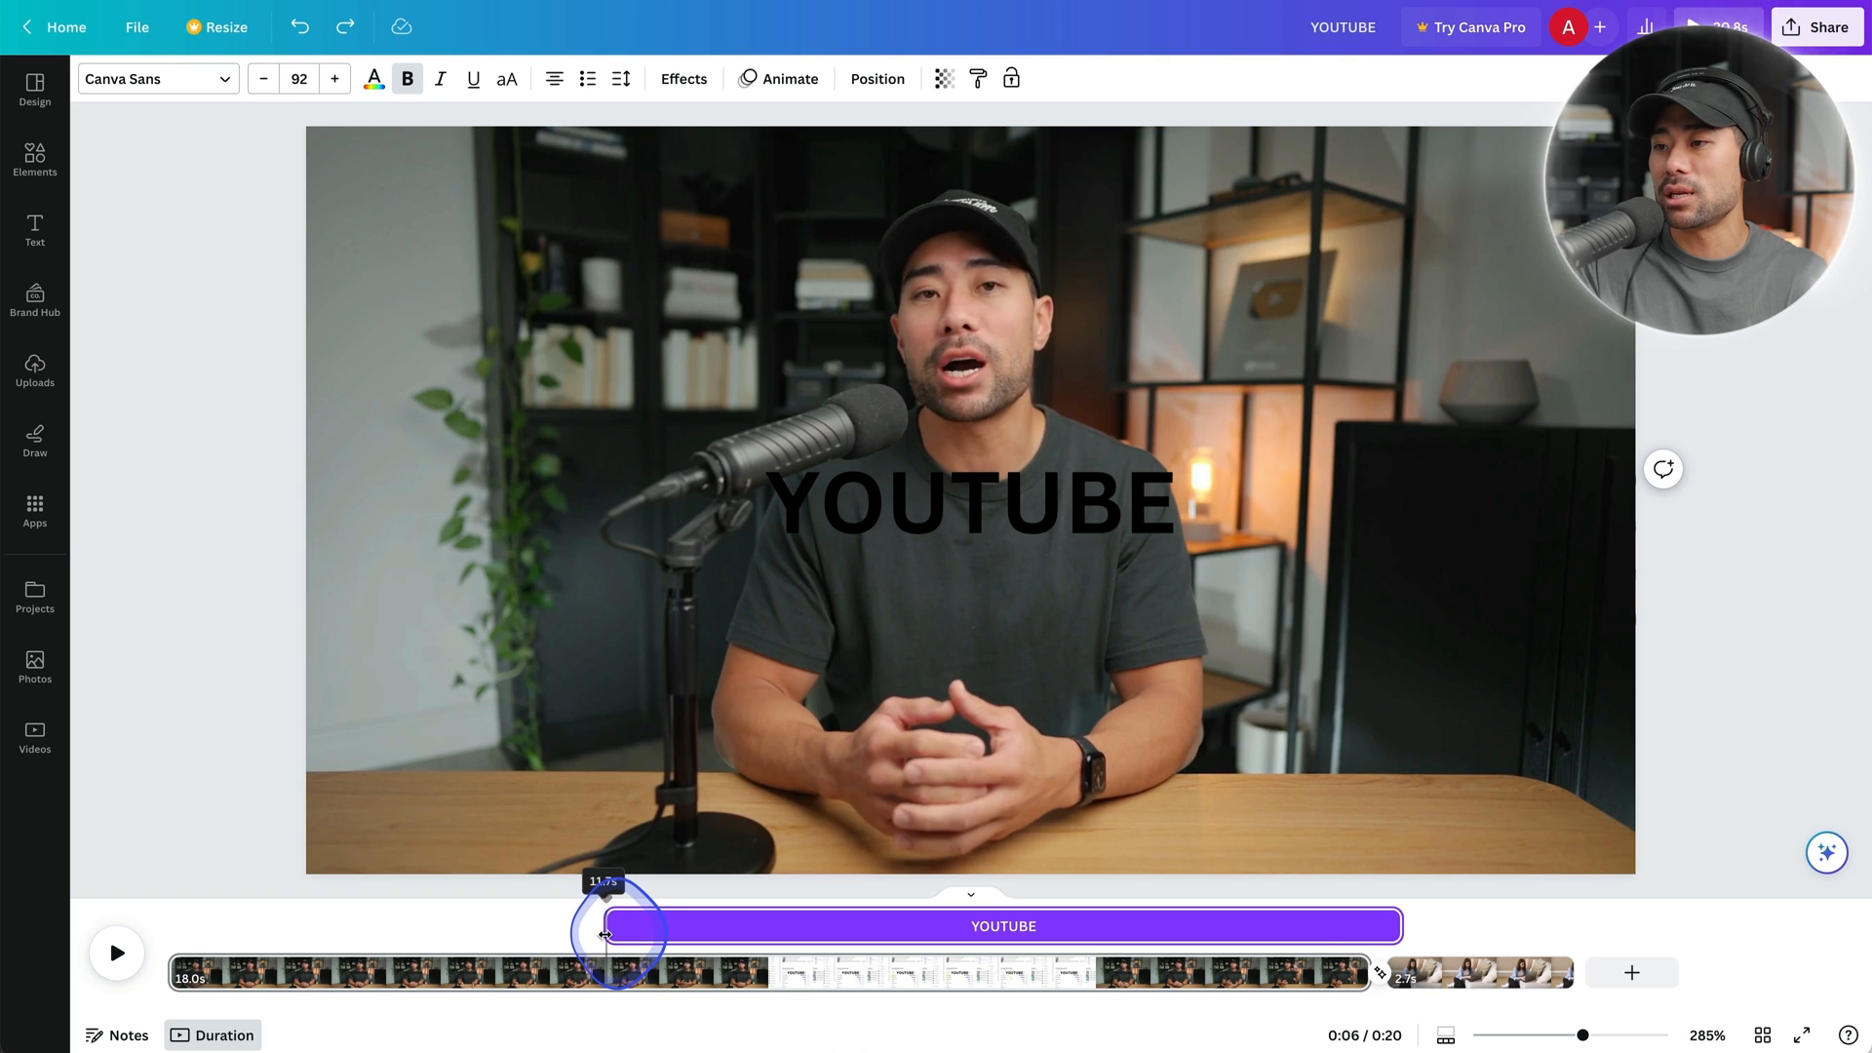
{"action": "left_click_drag", "start_coordinate": [1393, 926], "coordinate": [620, 933]}
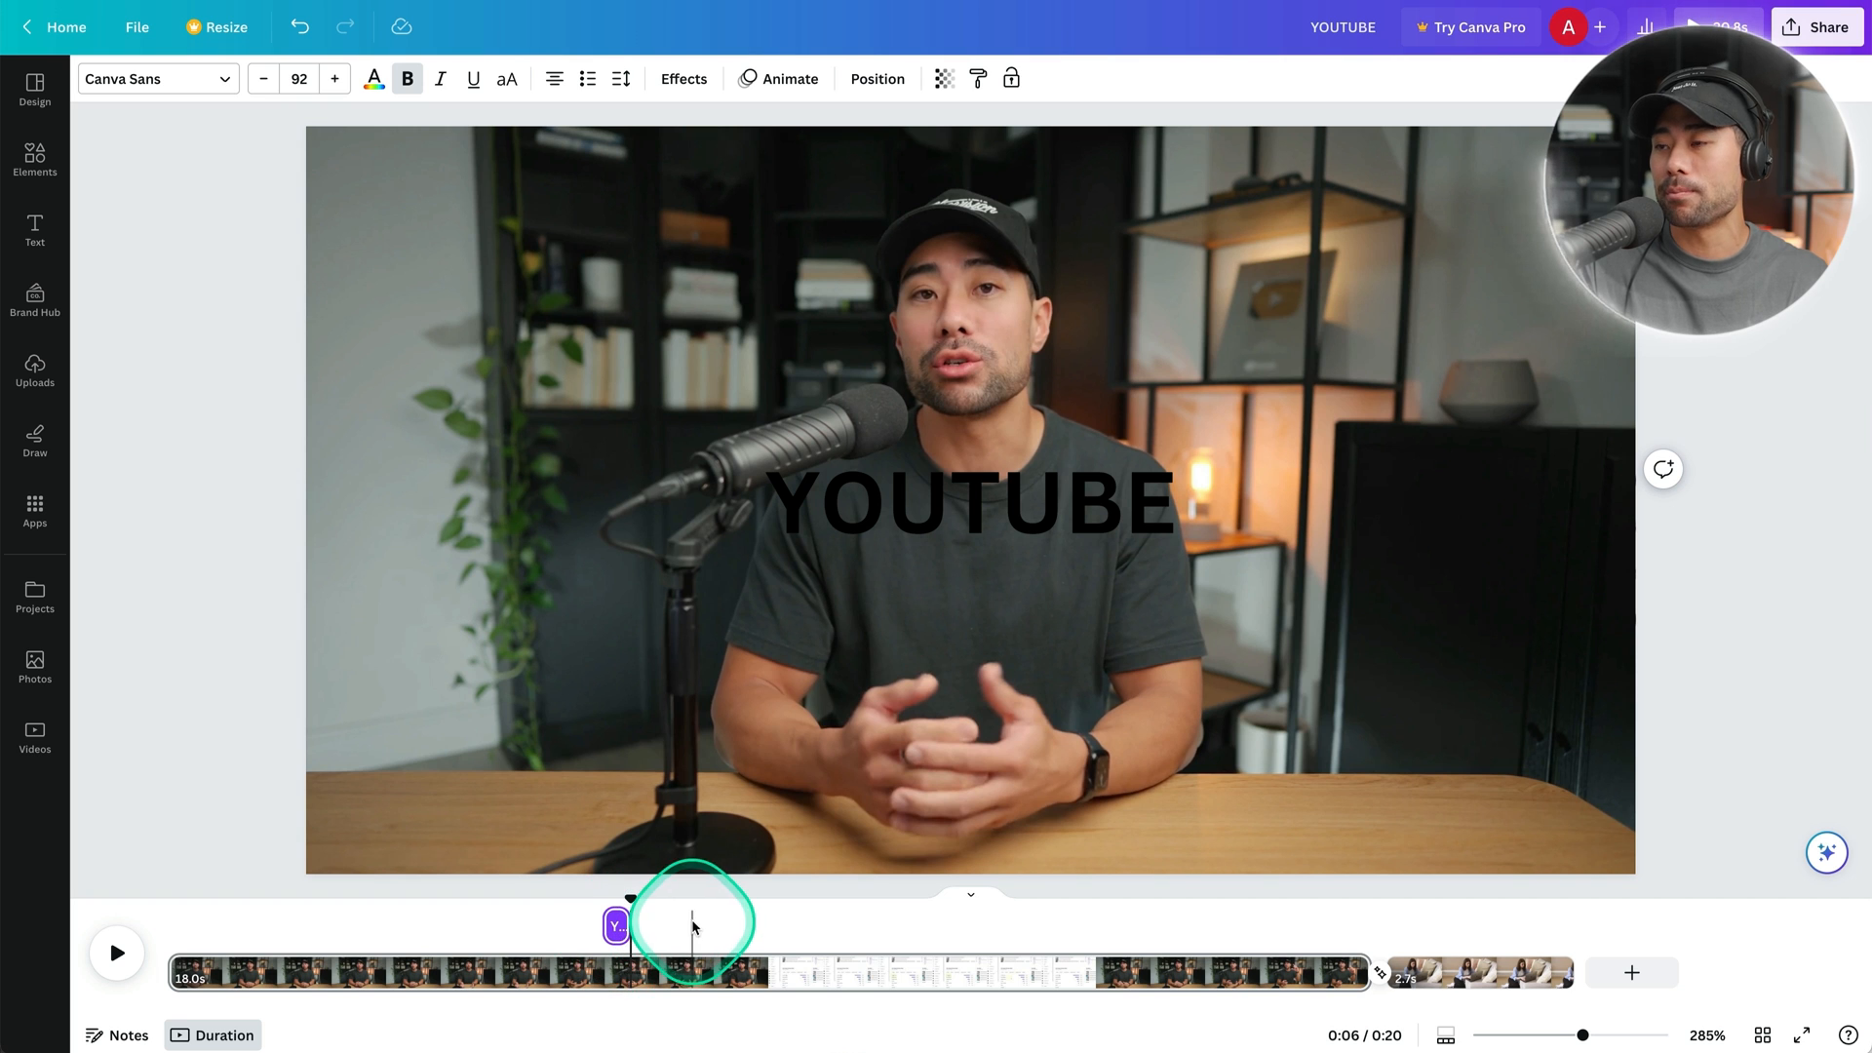
Play back the YOUTUBE text and shift its timeline segment slightly later, ending around 0:07.
{"action": "left_click", "coordinate": [596, 916]}
{"action": "key", "text": "space"}
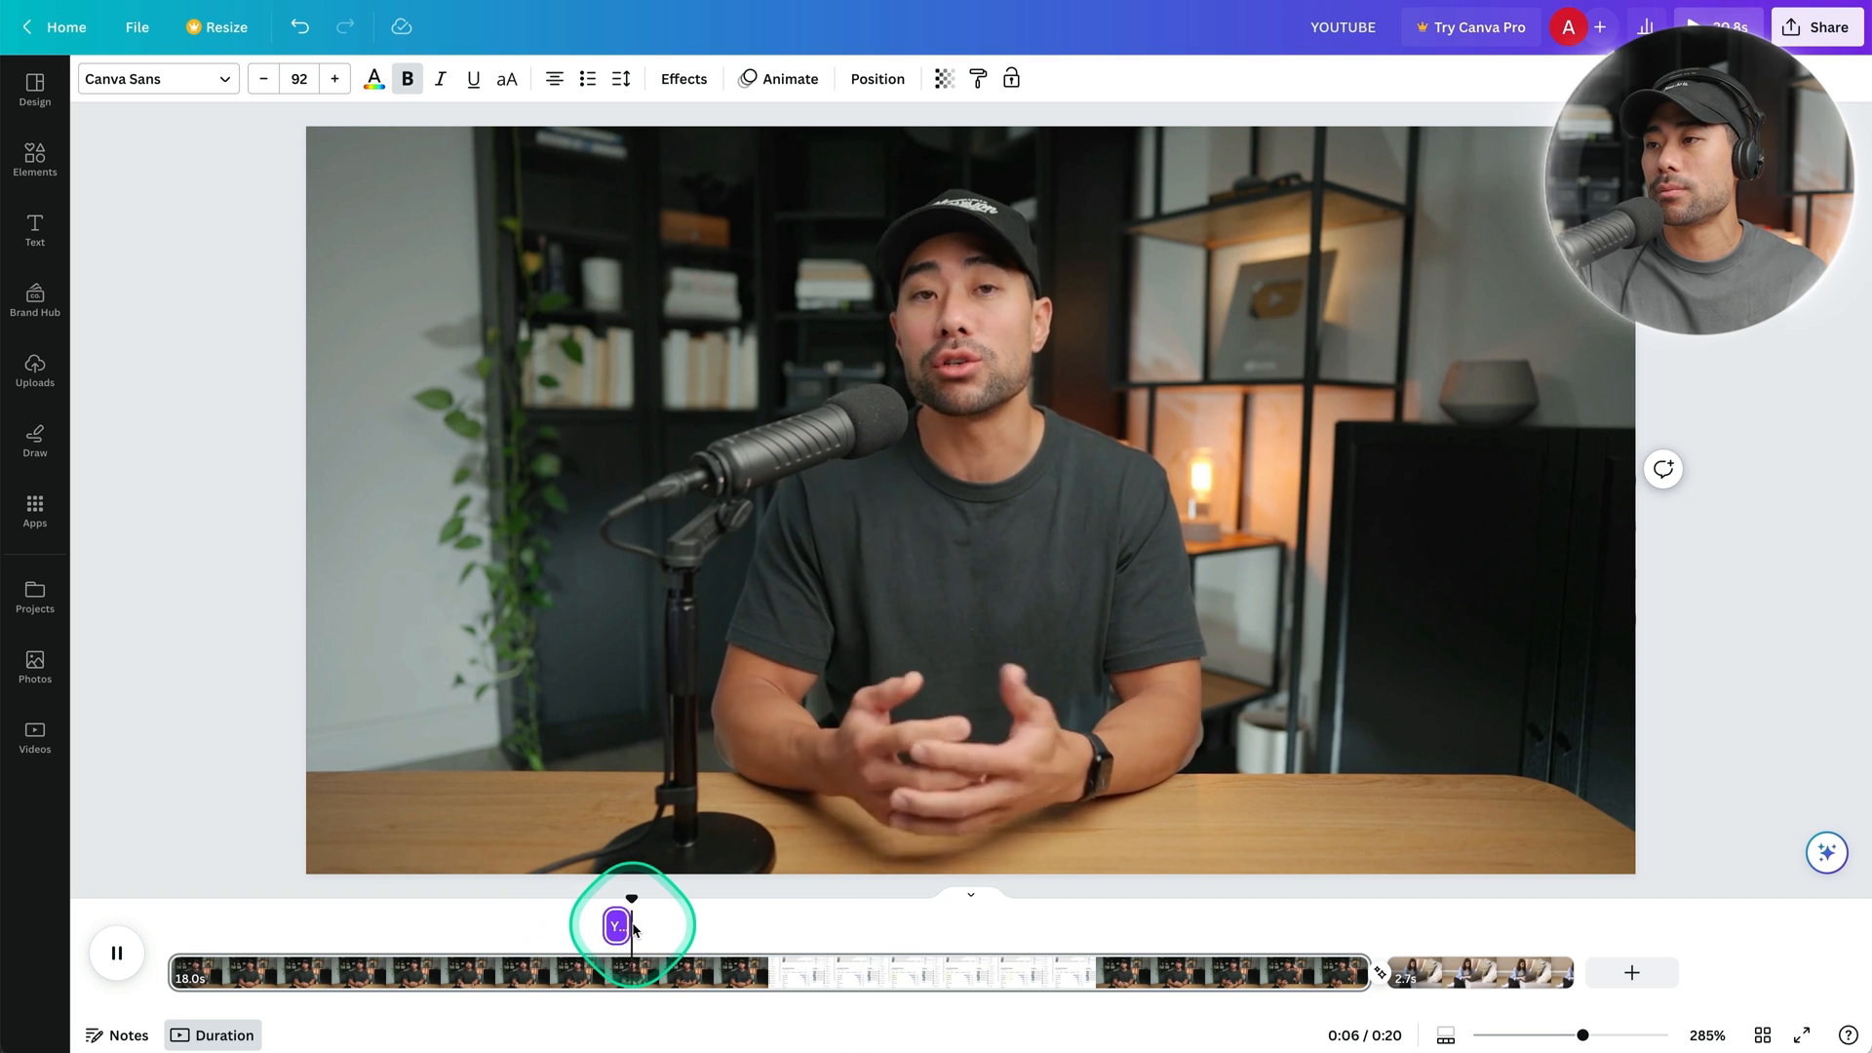
{"action": "key", "text": "space"}
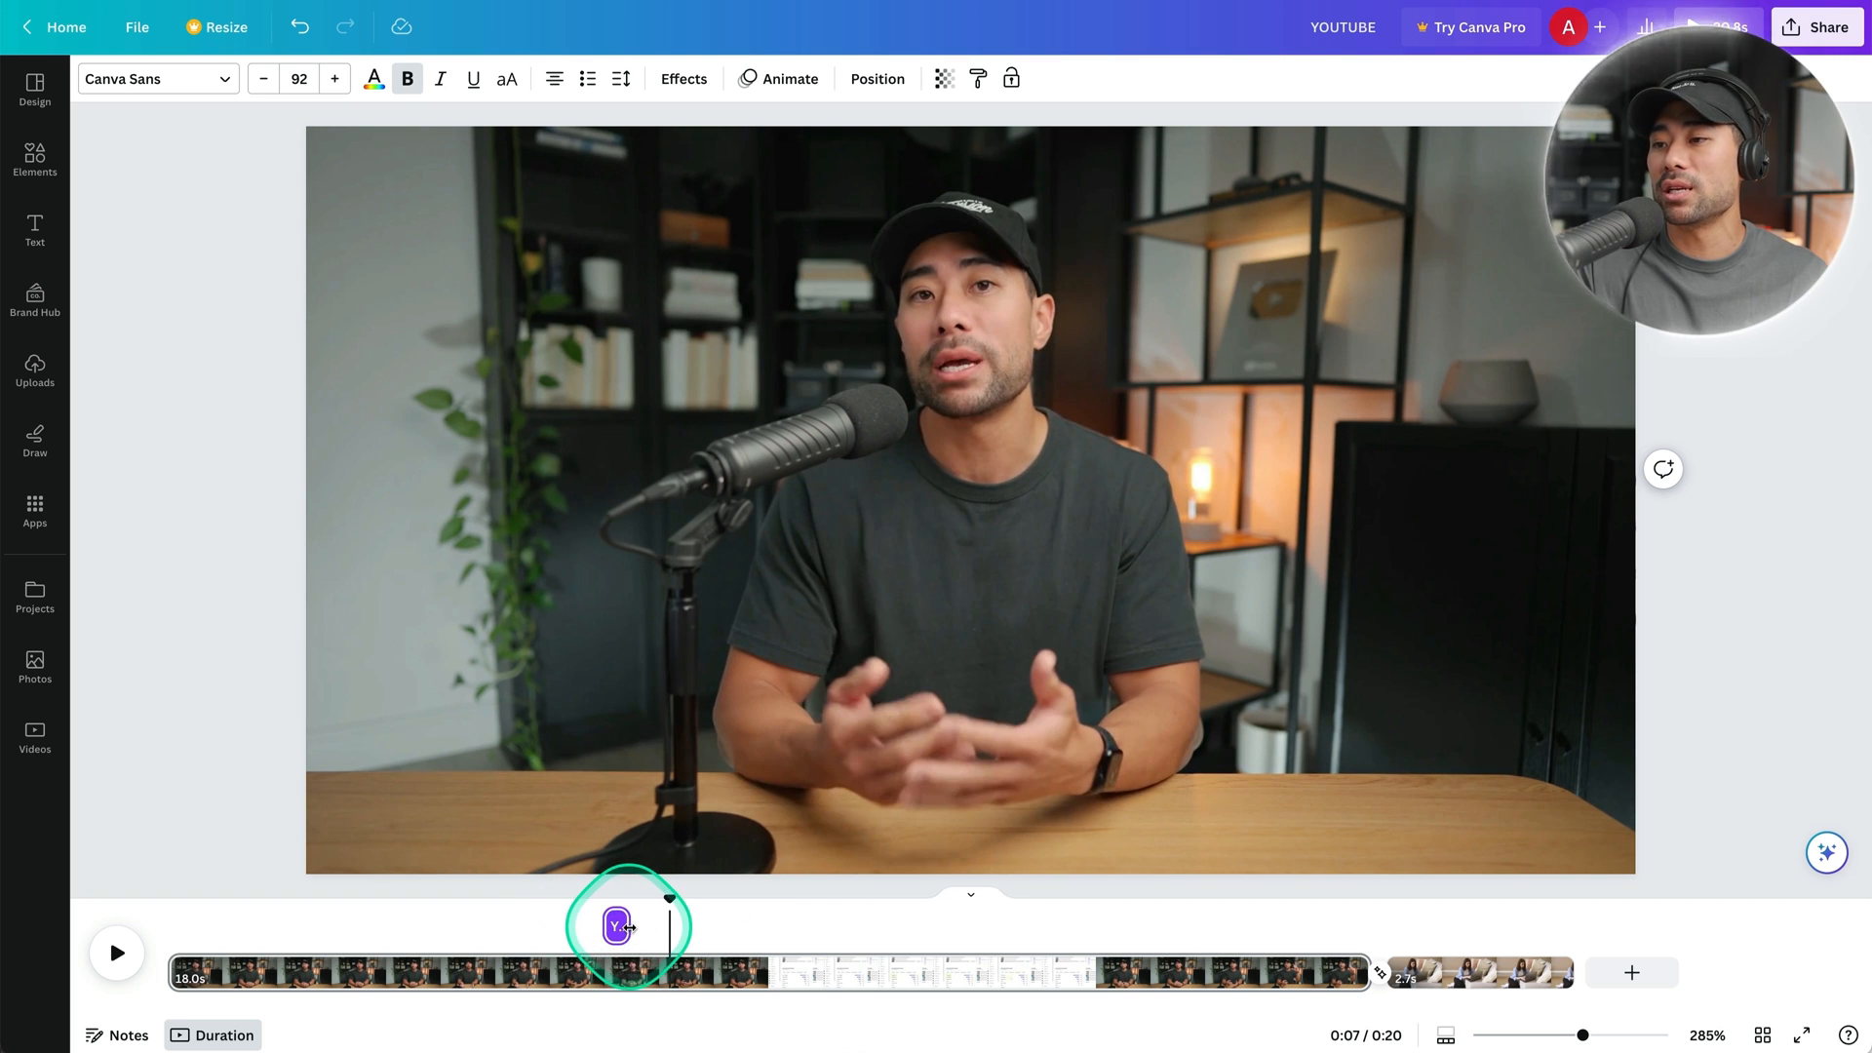
{"action": "mouse_move", "coordinate": [629, 927]}
{"action": "left_mouse_down"}
{"action": "mouse_move", "coordinate": [653, 926]}
{"action": "mouse_move", "coordinate": [628, 924]}
{"action": "left_mouse_up"}
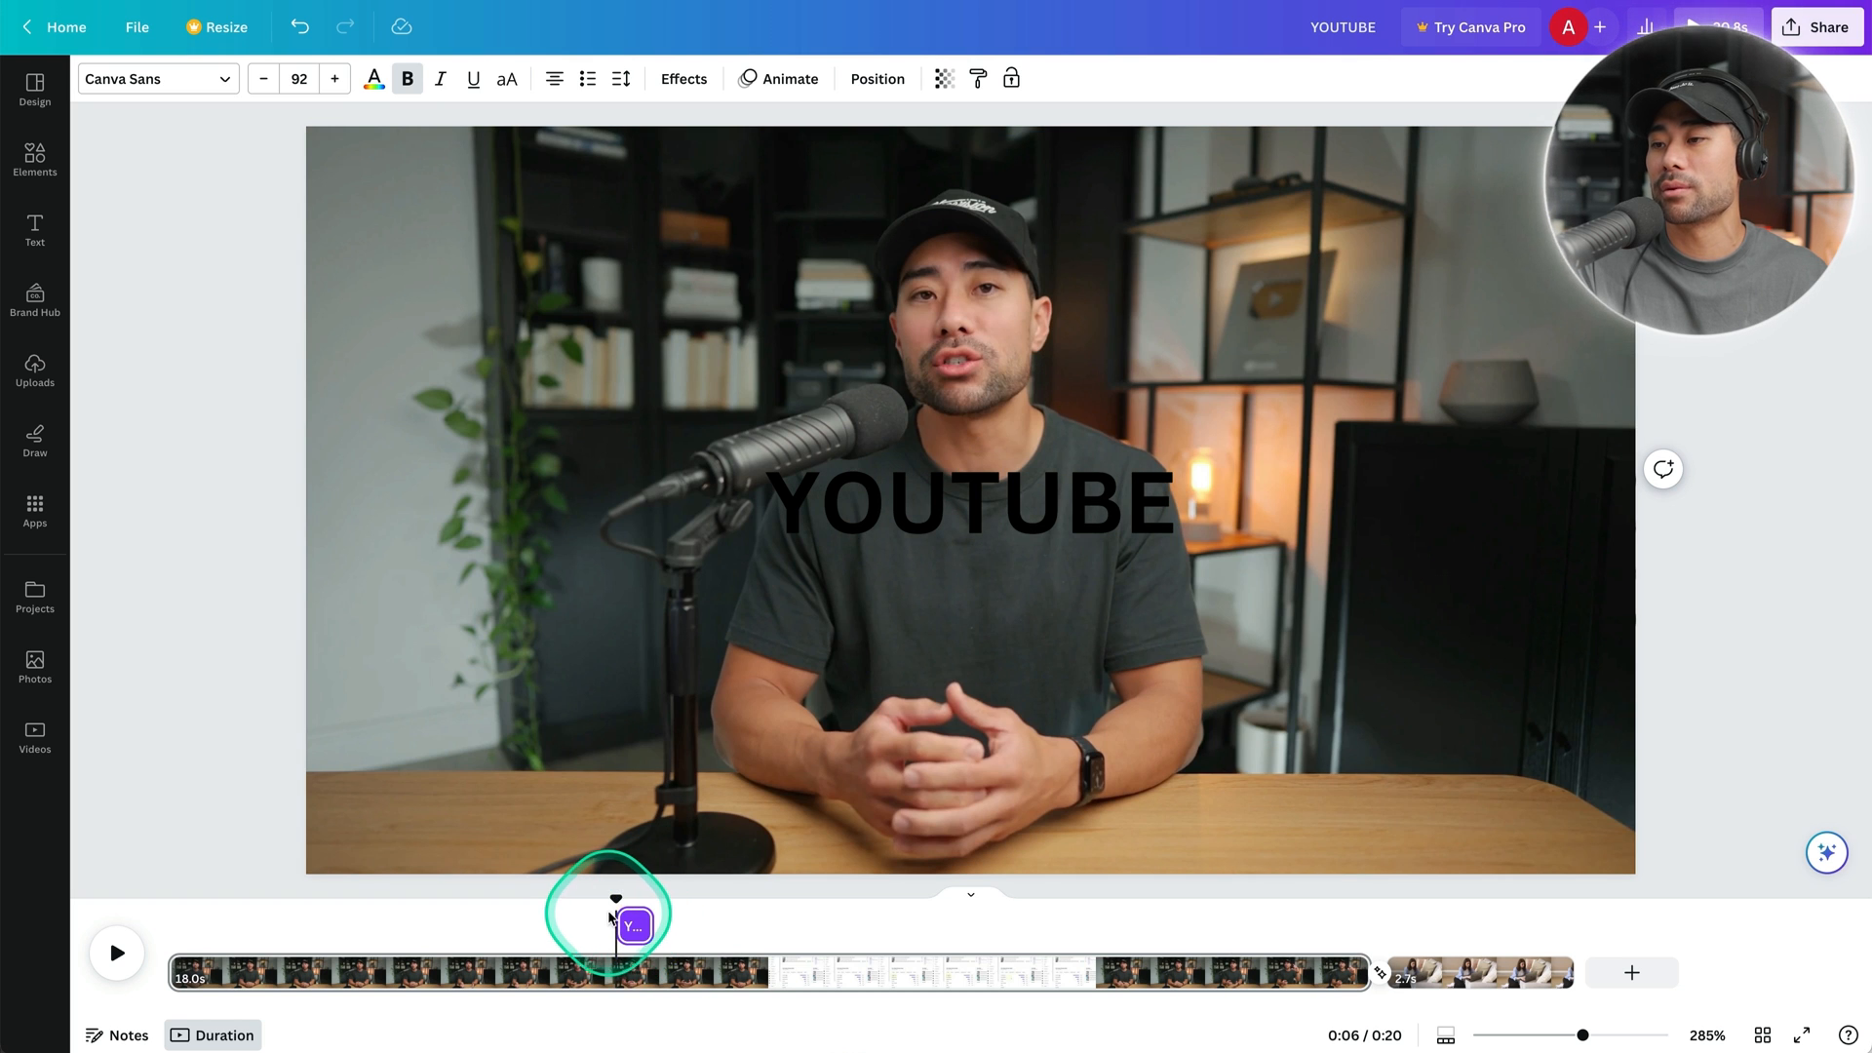
{"action": "key", "text": "space"}
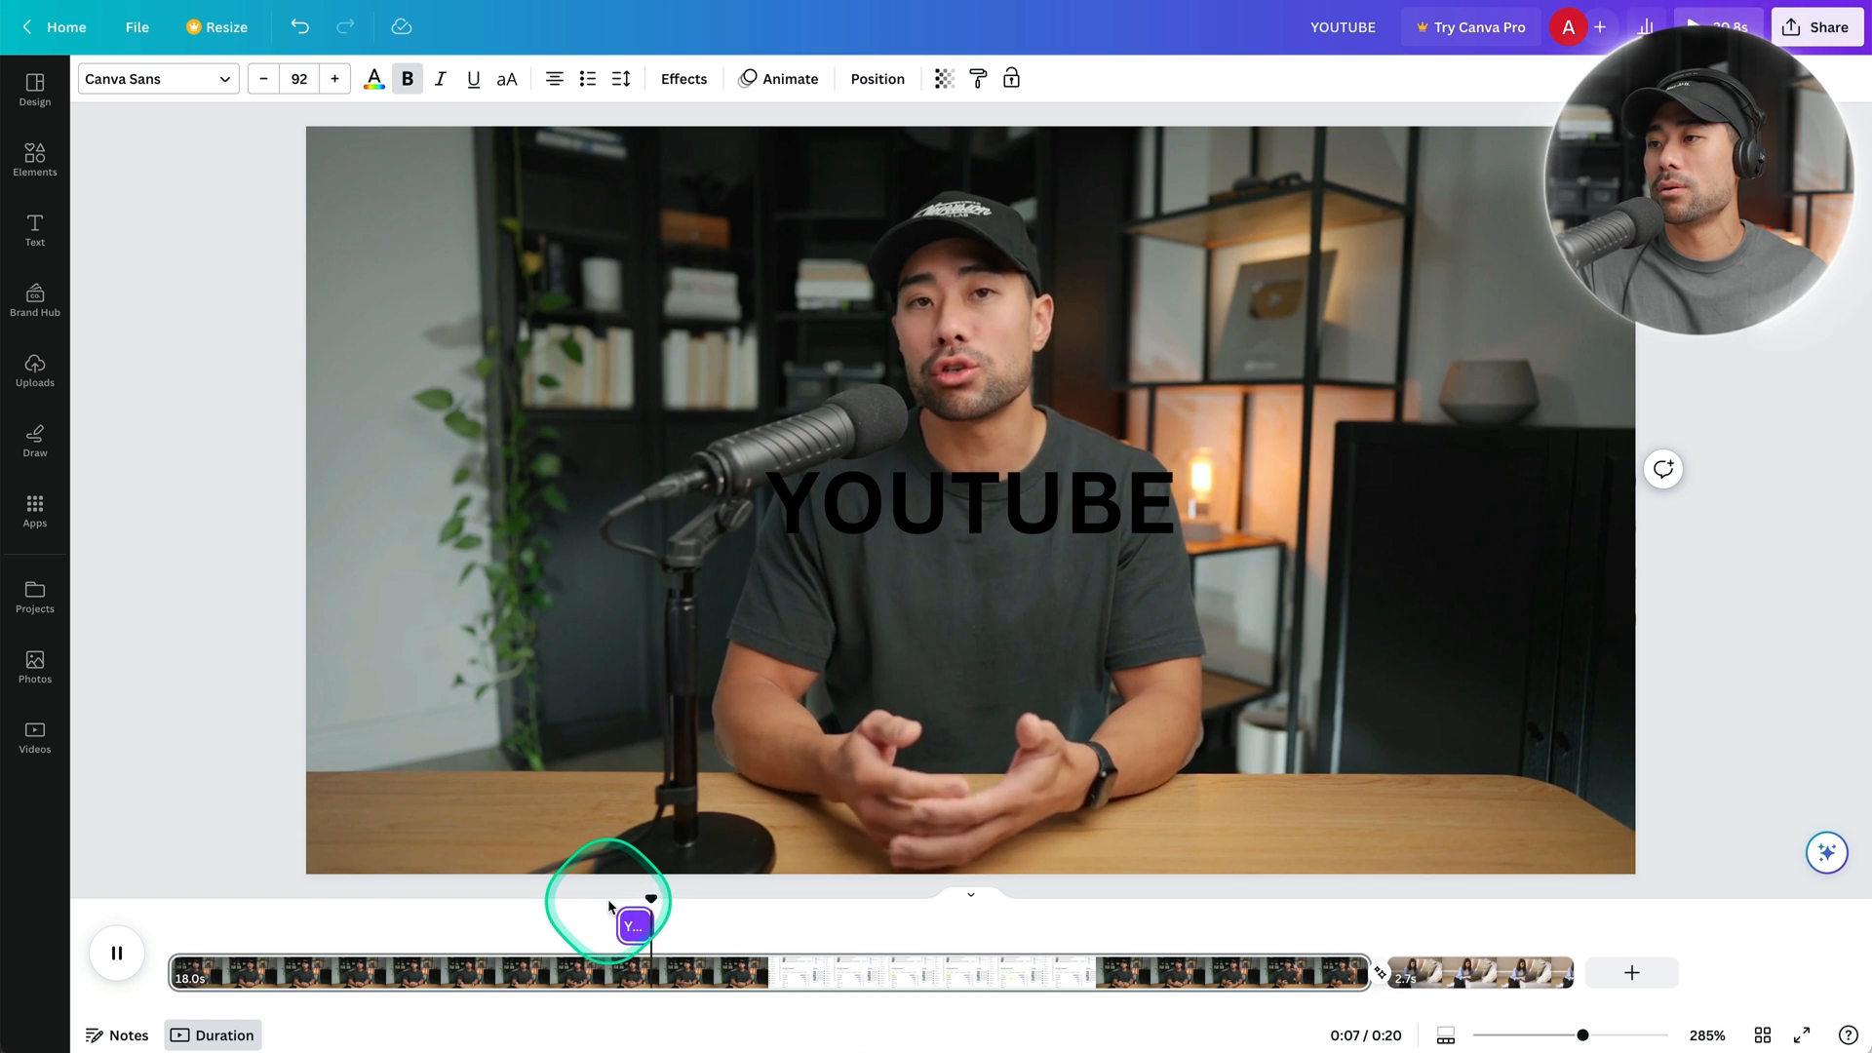
{"action": "key", "text": "space"}
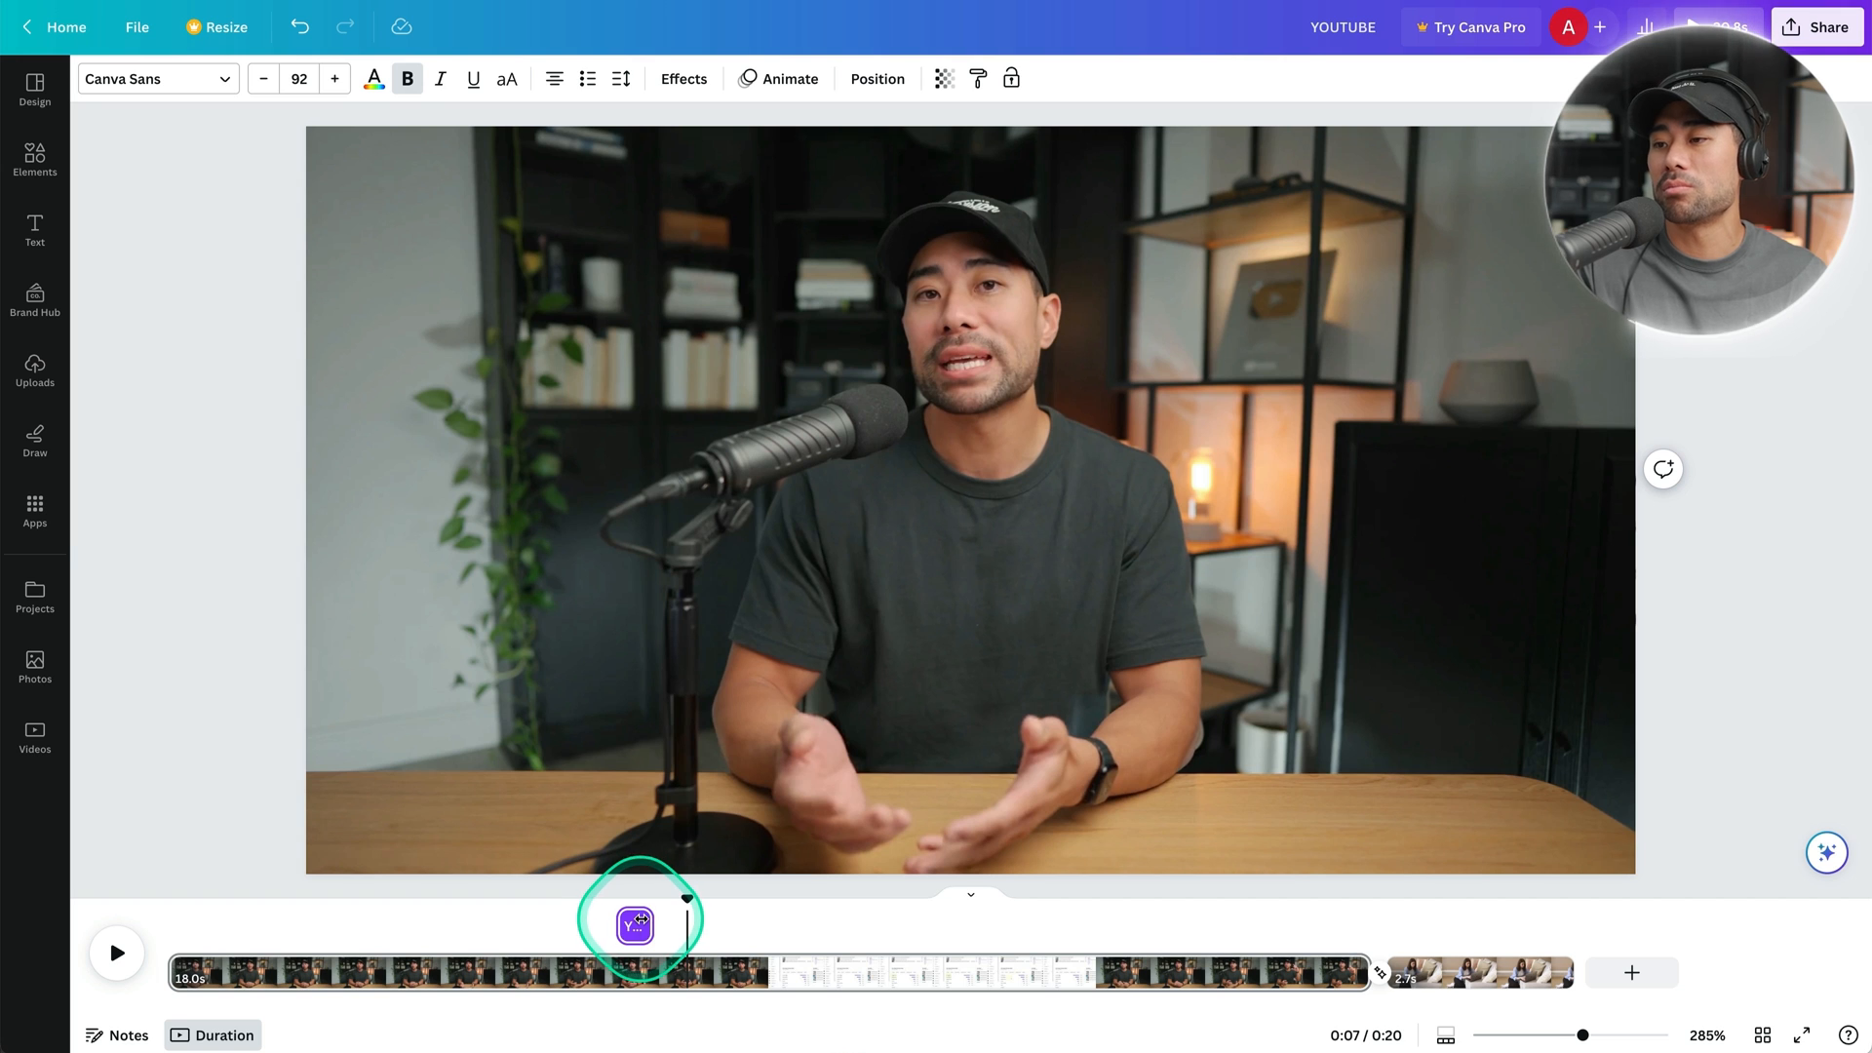
Extend the title's wording to YOUTUBE KEYWORD RESEARCH.
{"action": "left_click", "coordinate": [636, 924]}
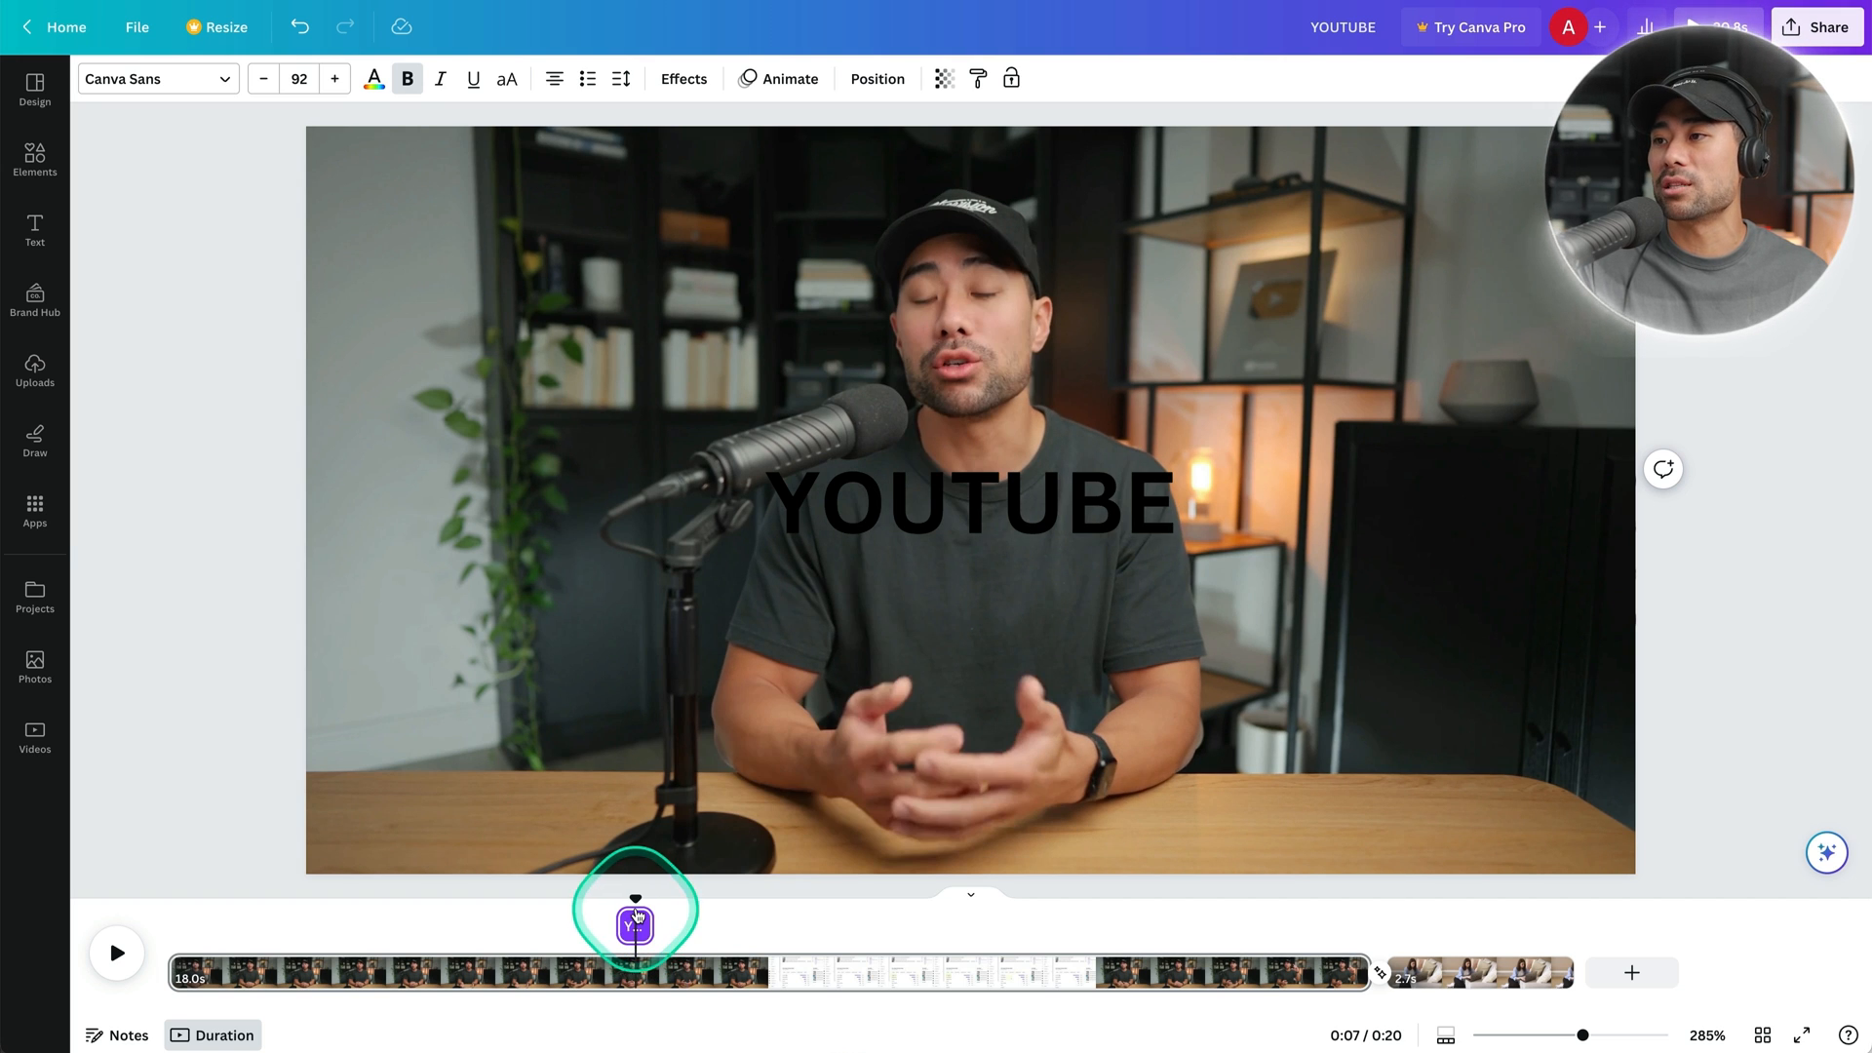
{"action": "left_click", "coordinate": [1129, 532]}
{"action": "left_click", "coordinate": [1158, 496]}
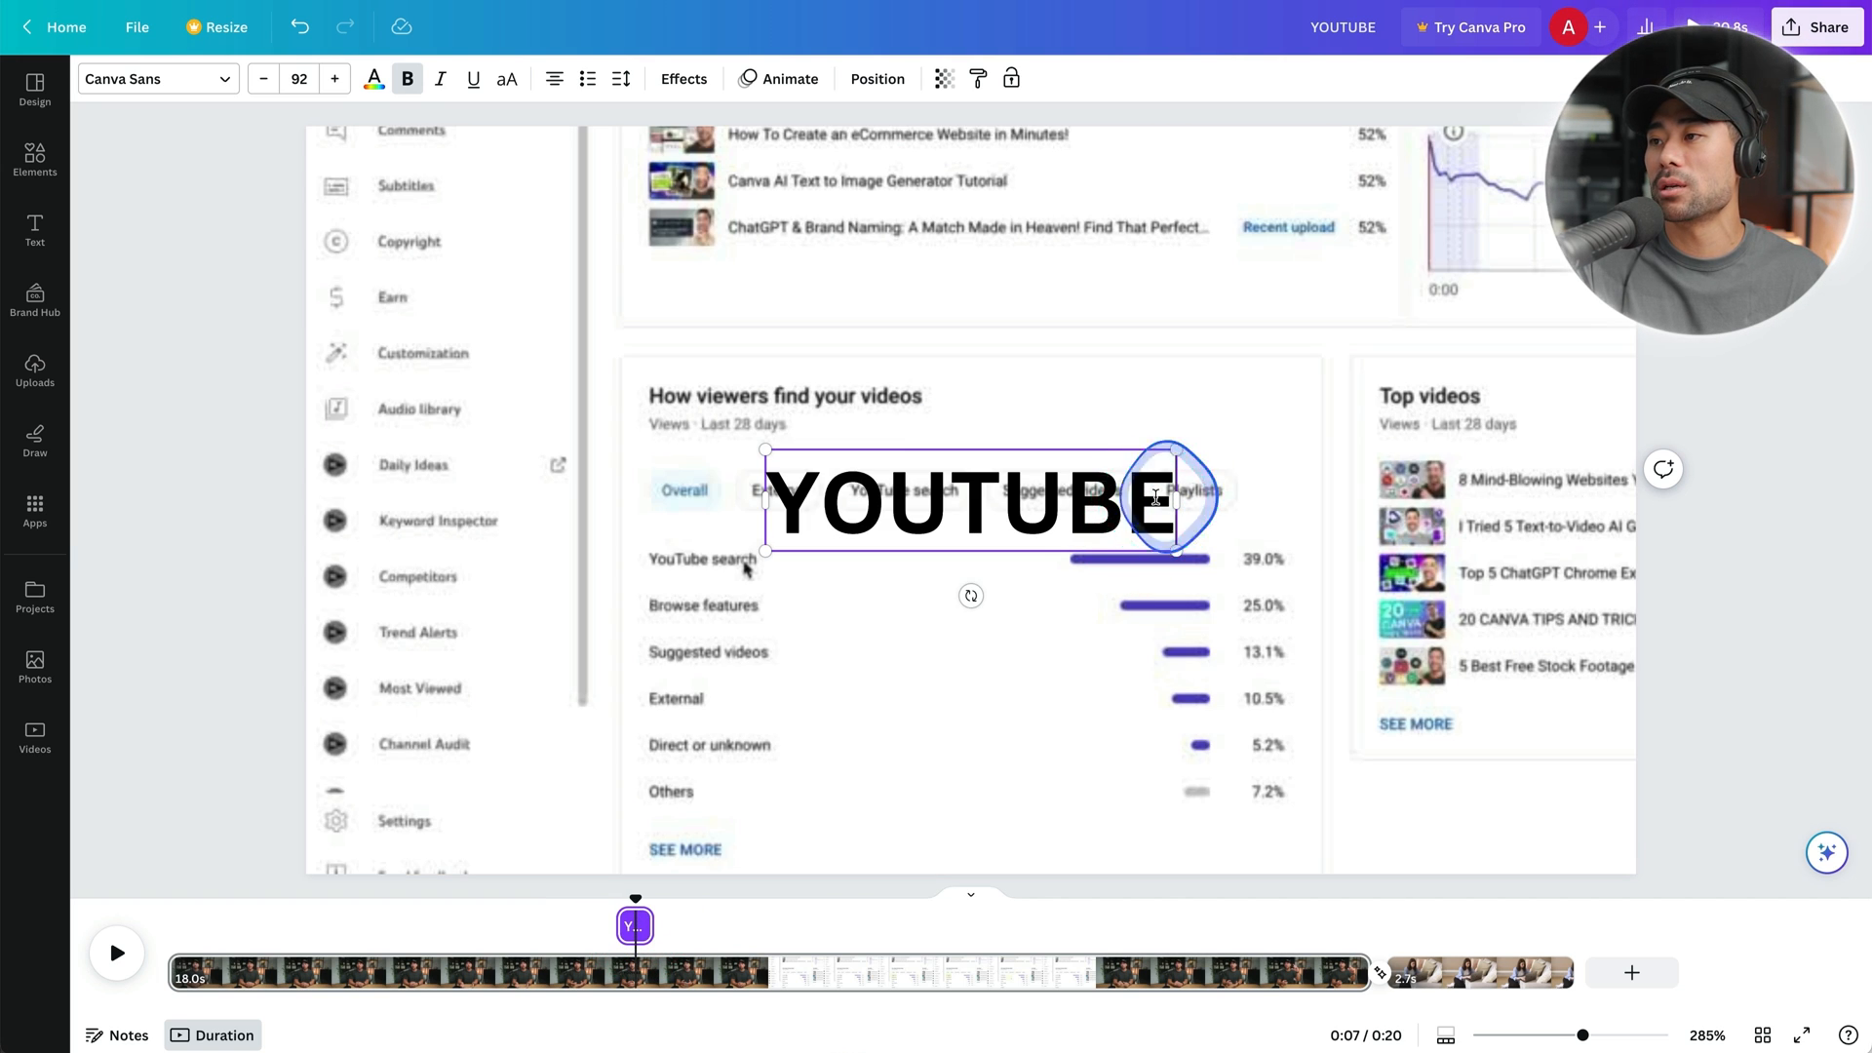
{"action": "type", "text": "KEYWORD RESEARCH"}
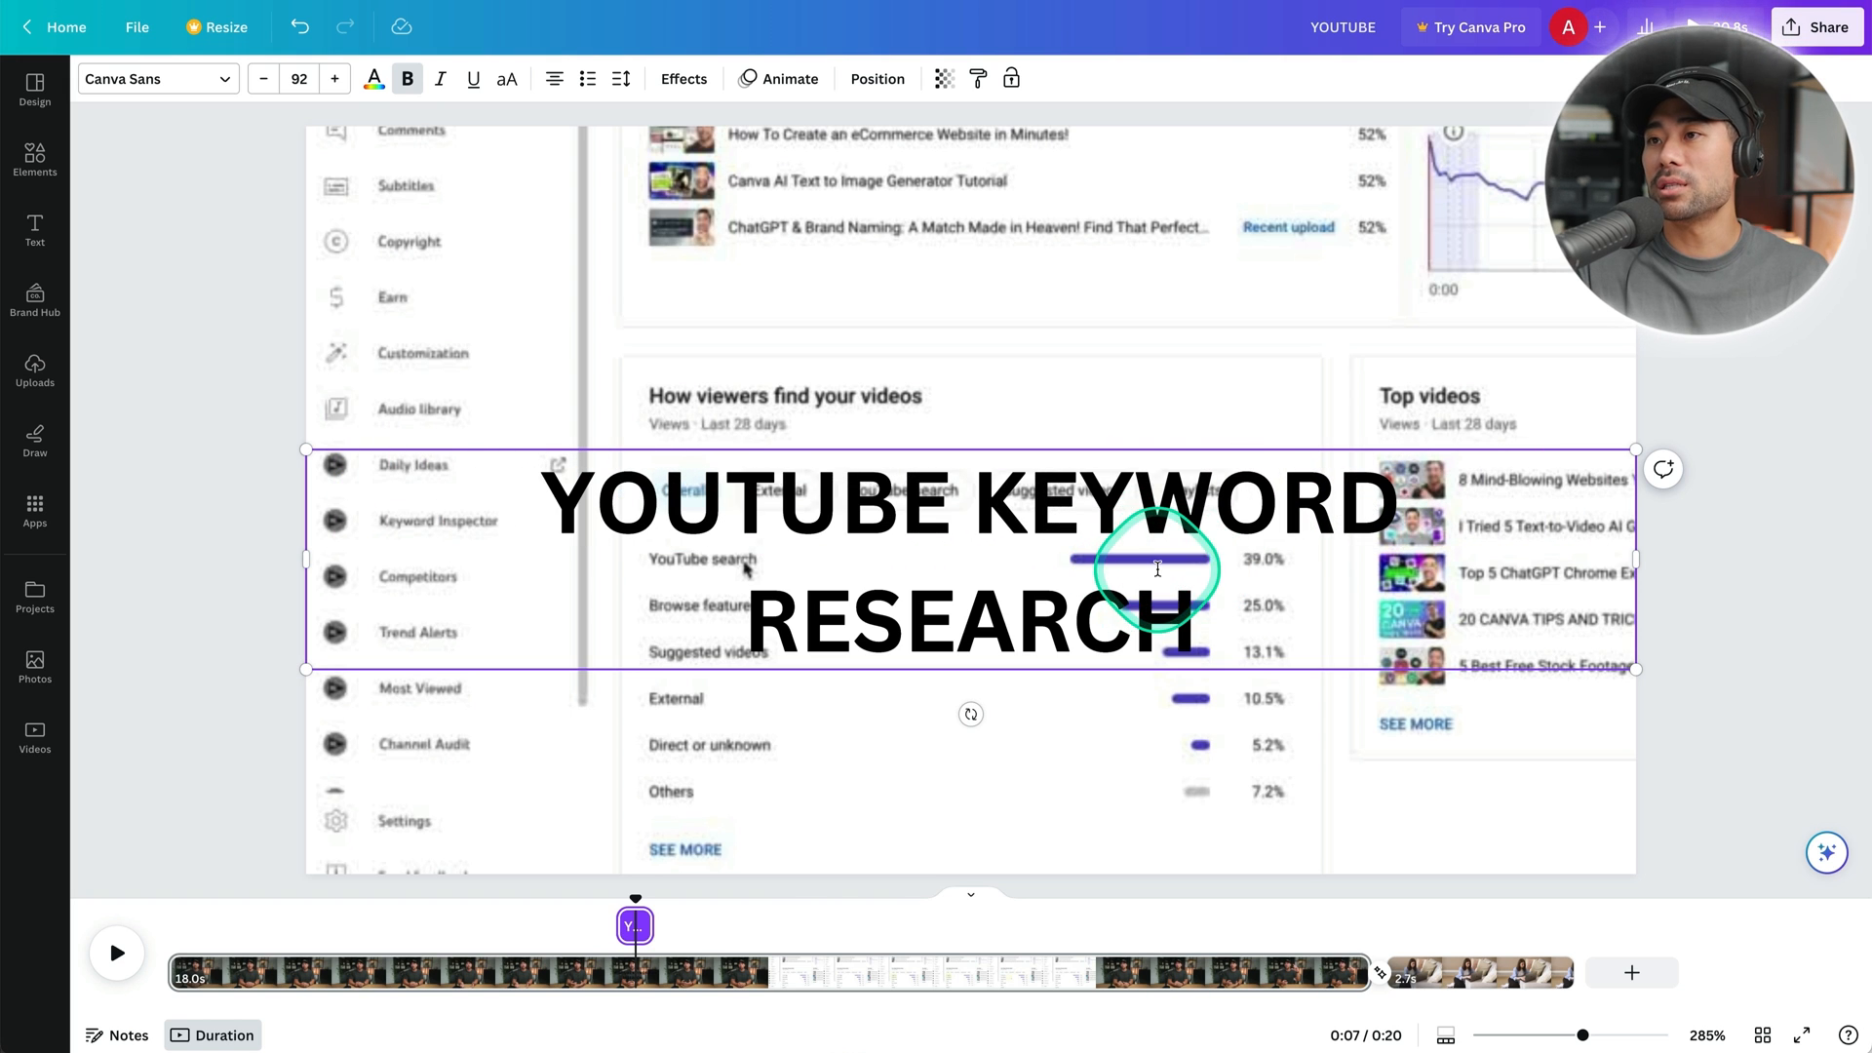
Reduce the font size of the whole YOUTUBE KEYWORD RESEARCH title to 75.
{"action": "key", "text": "ctrl+a"}
{"action": "left_click", "coordinate": [265, 79]}
{"action": "left_click", "coordinate": [265, 79]}
{"action": "left_click", "coordinate": [265, 79]}
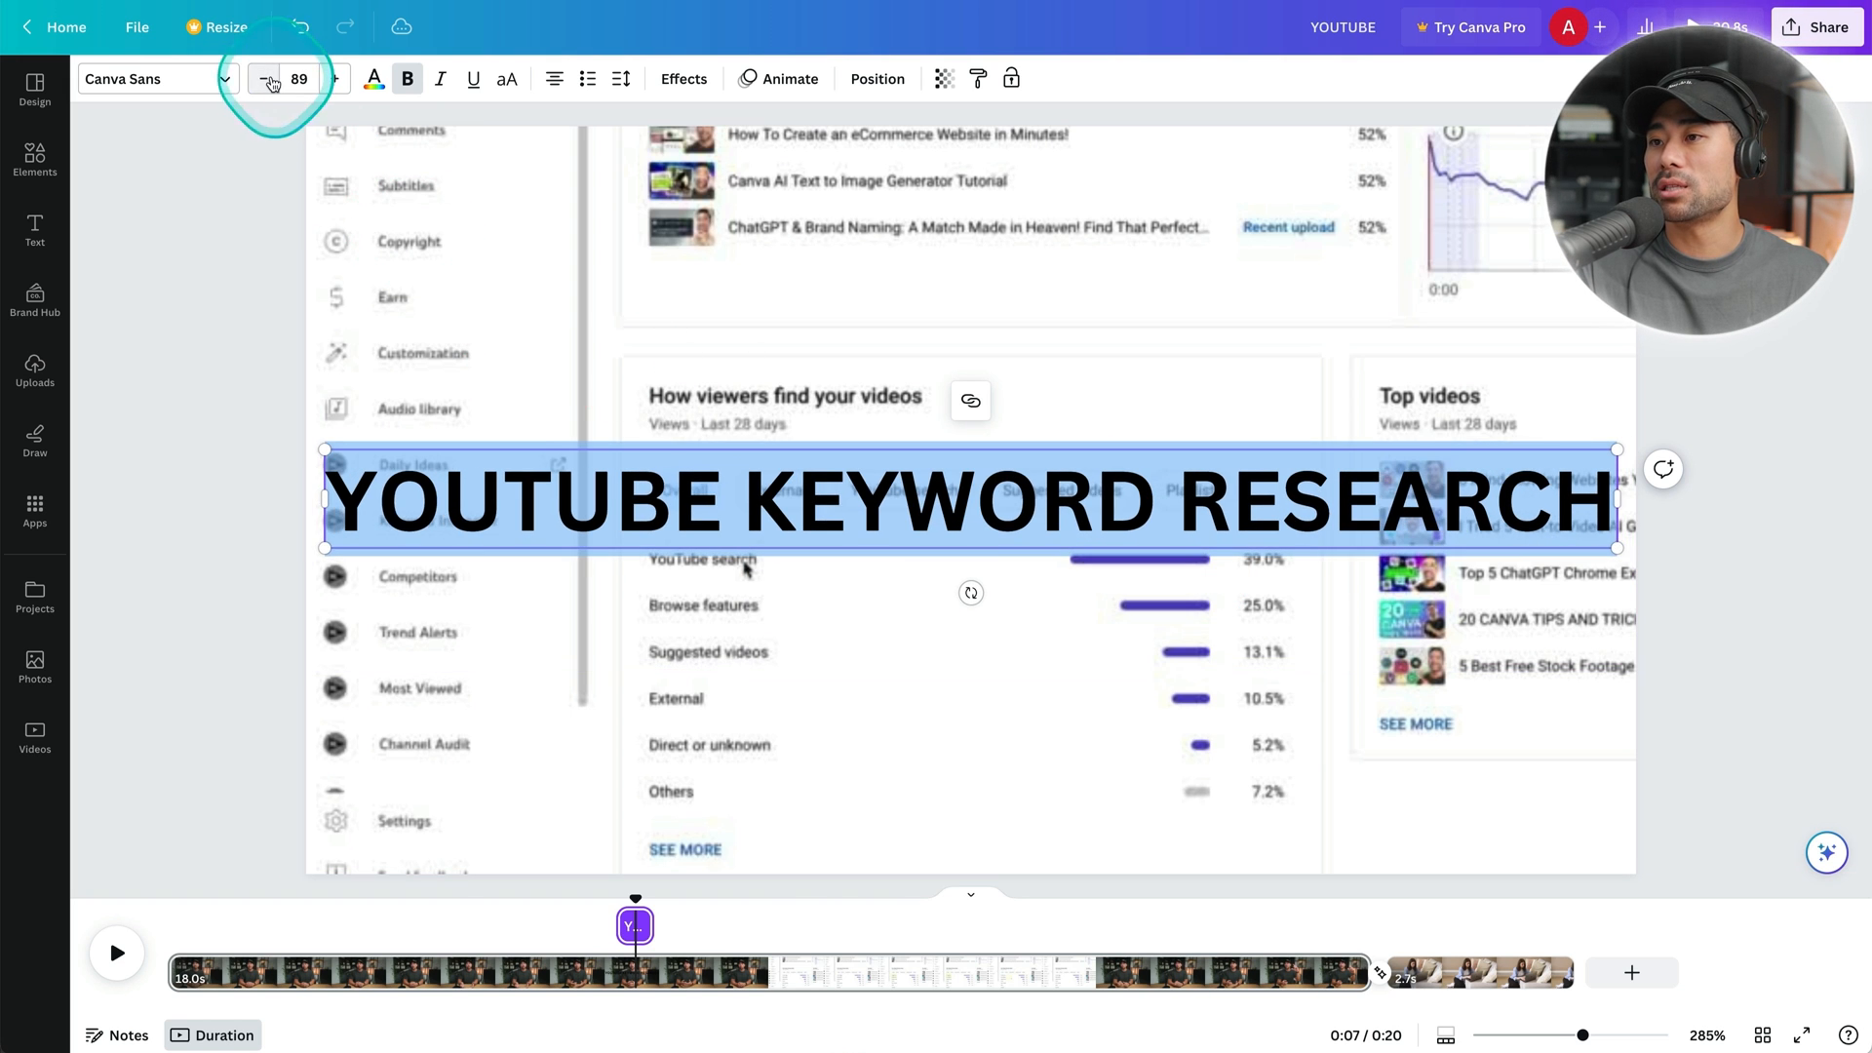
{"action": "left_click", "coordinate": [268, 80]}
{"action": "left_click", "coordinate": [267, 80]}
{"action": "left_click", "coordinate": [267, 80]}
{"action": "left_click", "coordinate": [267, 80]}
{"action": "left_click", "coordinate": [267, 79]}
{"action": "left_click", "coordinate": [267, 80]}
{"action": "left_click", "coordinate": [267, 80]}
{"action": "left_click", "coordinate": [267, 80]}
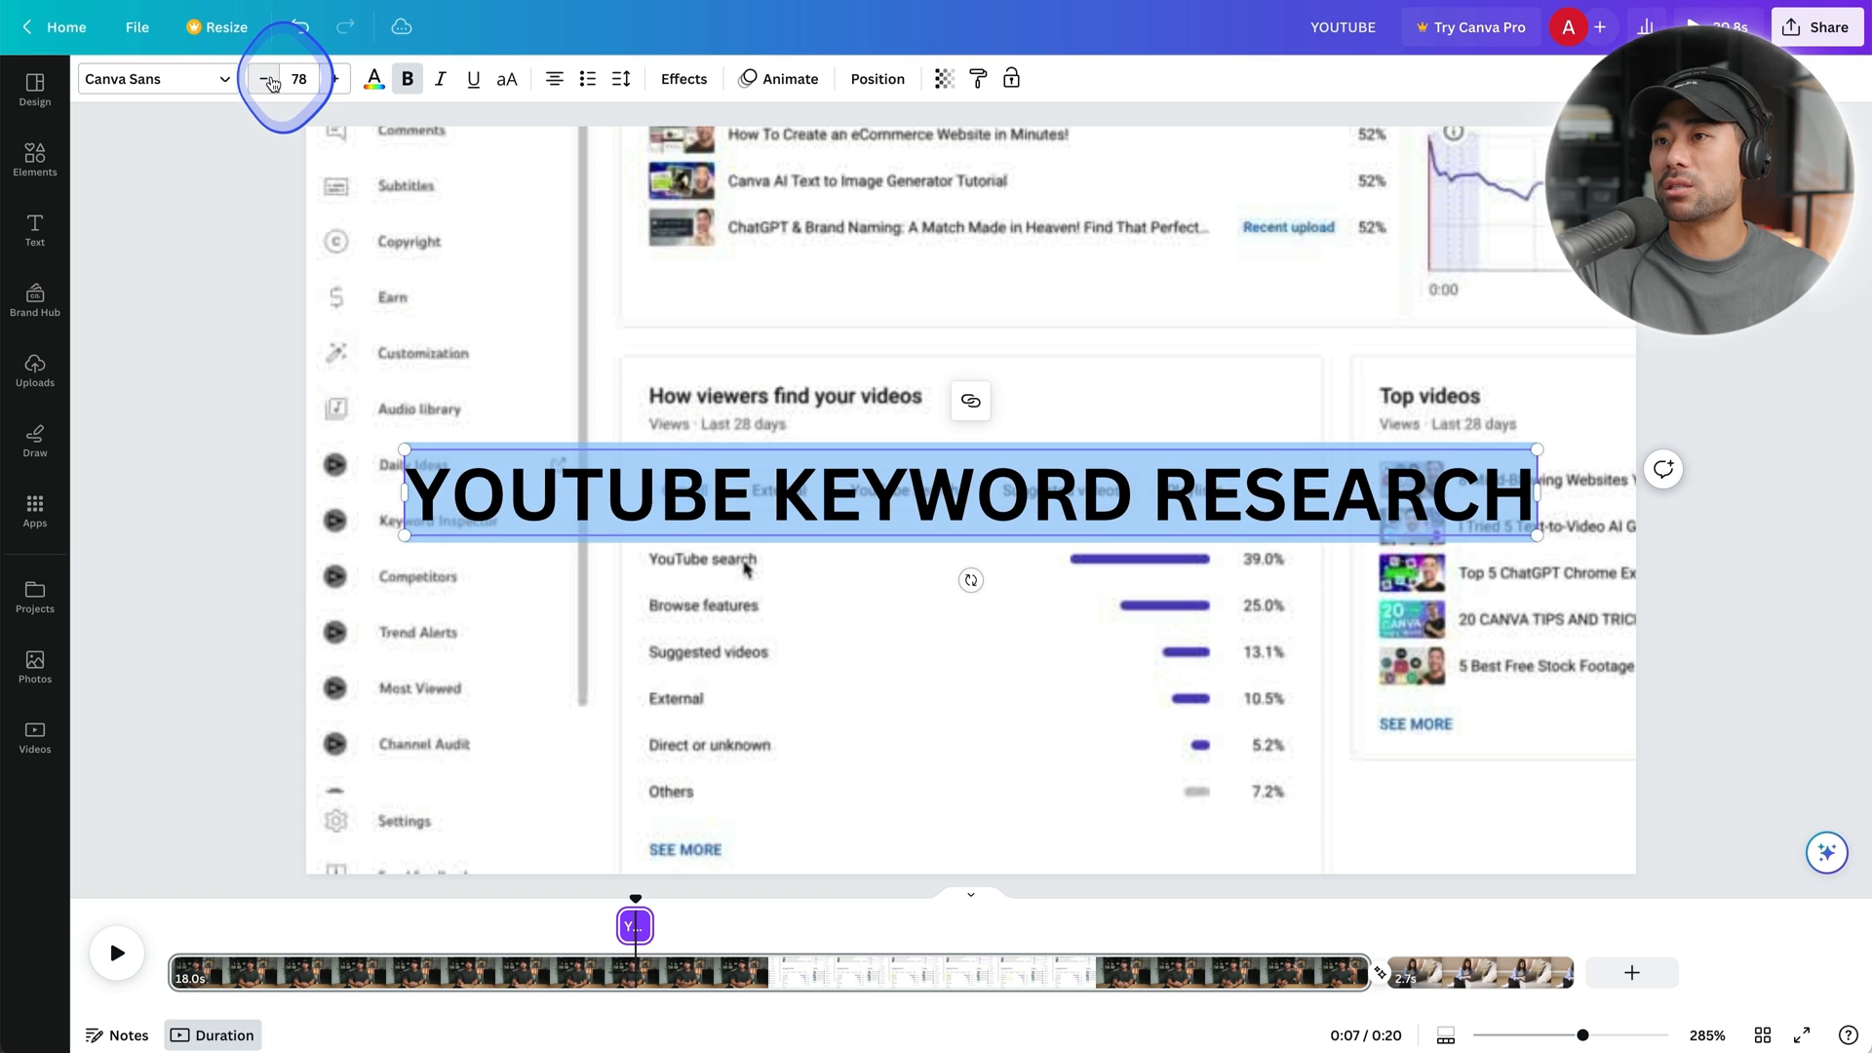
{"action": "left_click", "coordinate": [267, 80]}
{"action": "left_click", "coordinate": [267, 80]}
{"action": "left_click", "coordinate": [267, 80]}
Set the title's font to Lovelo and its text color to white (#FFFFFF).
{"action": "left_click", "coordinate": [225, 80]}
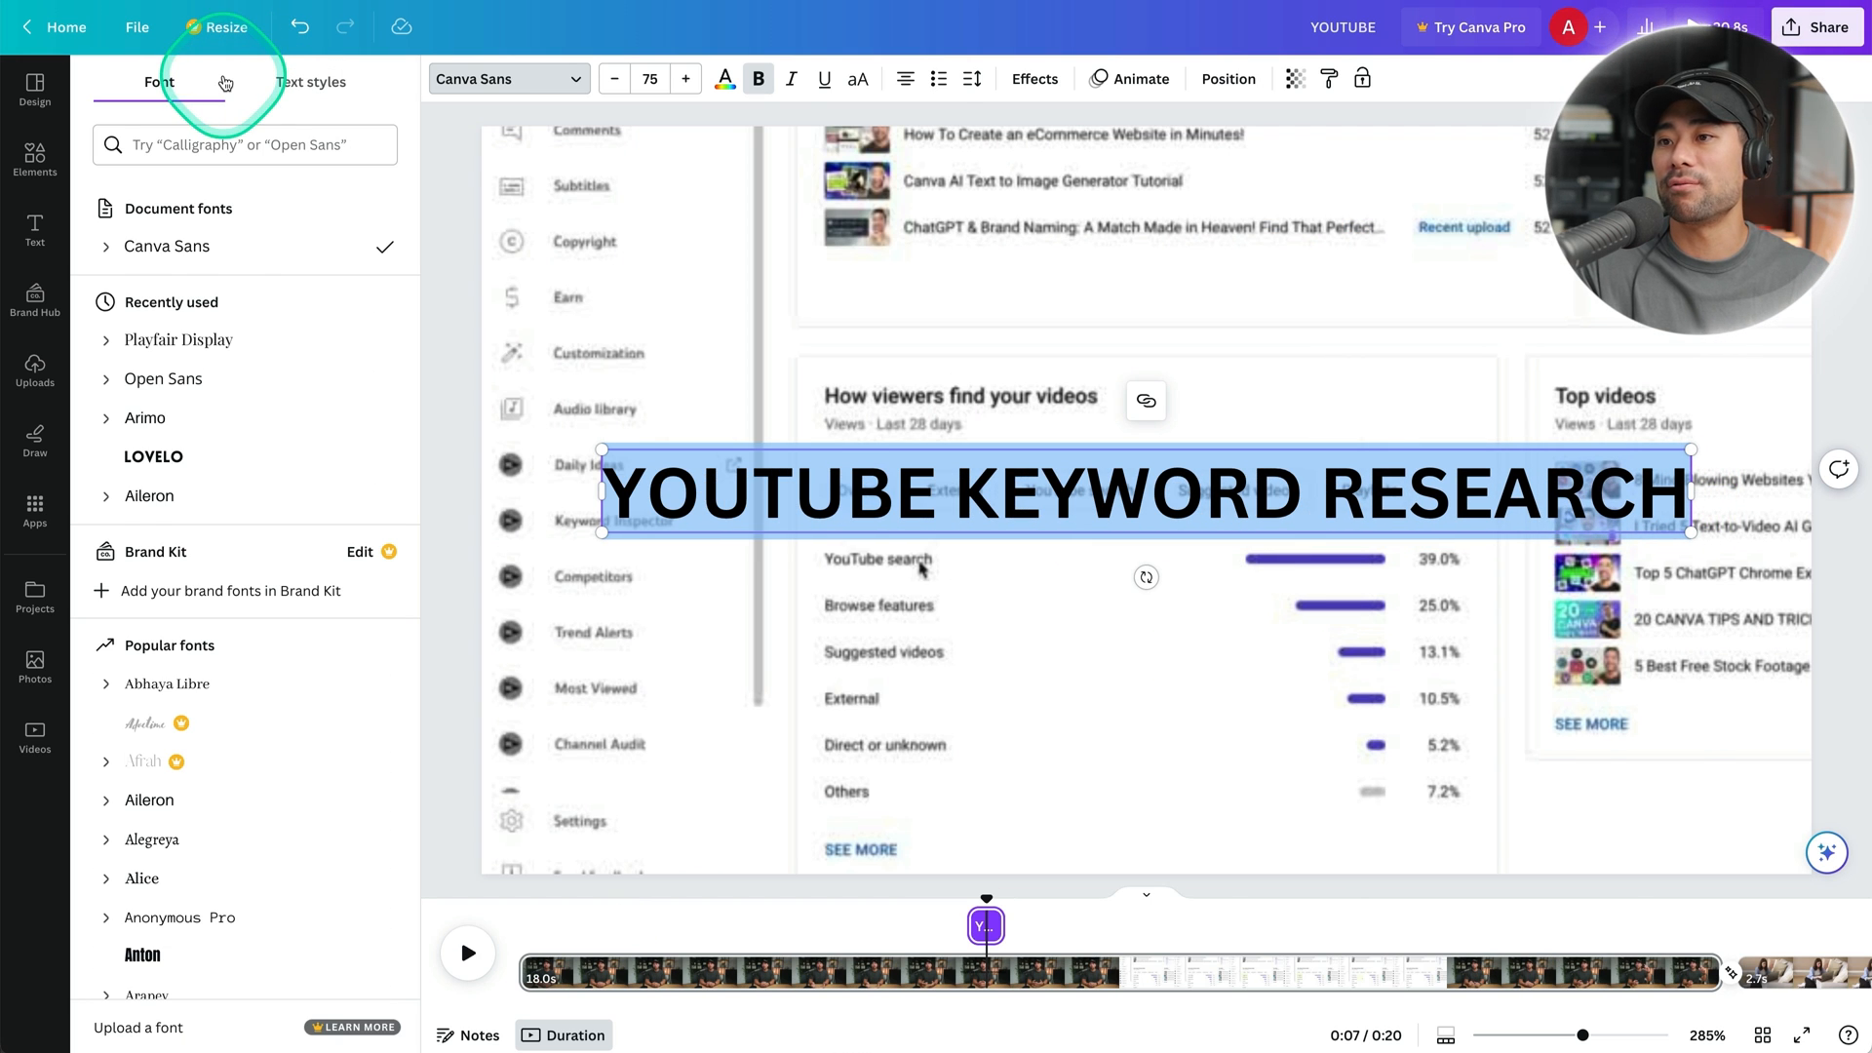
{"action": "left_click", "coordinate": [196, 450]}
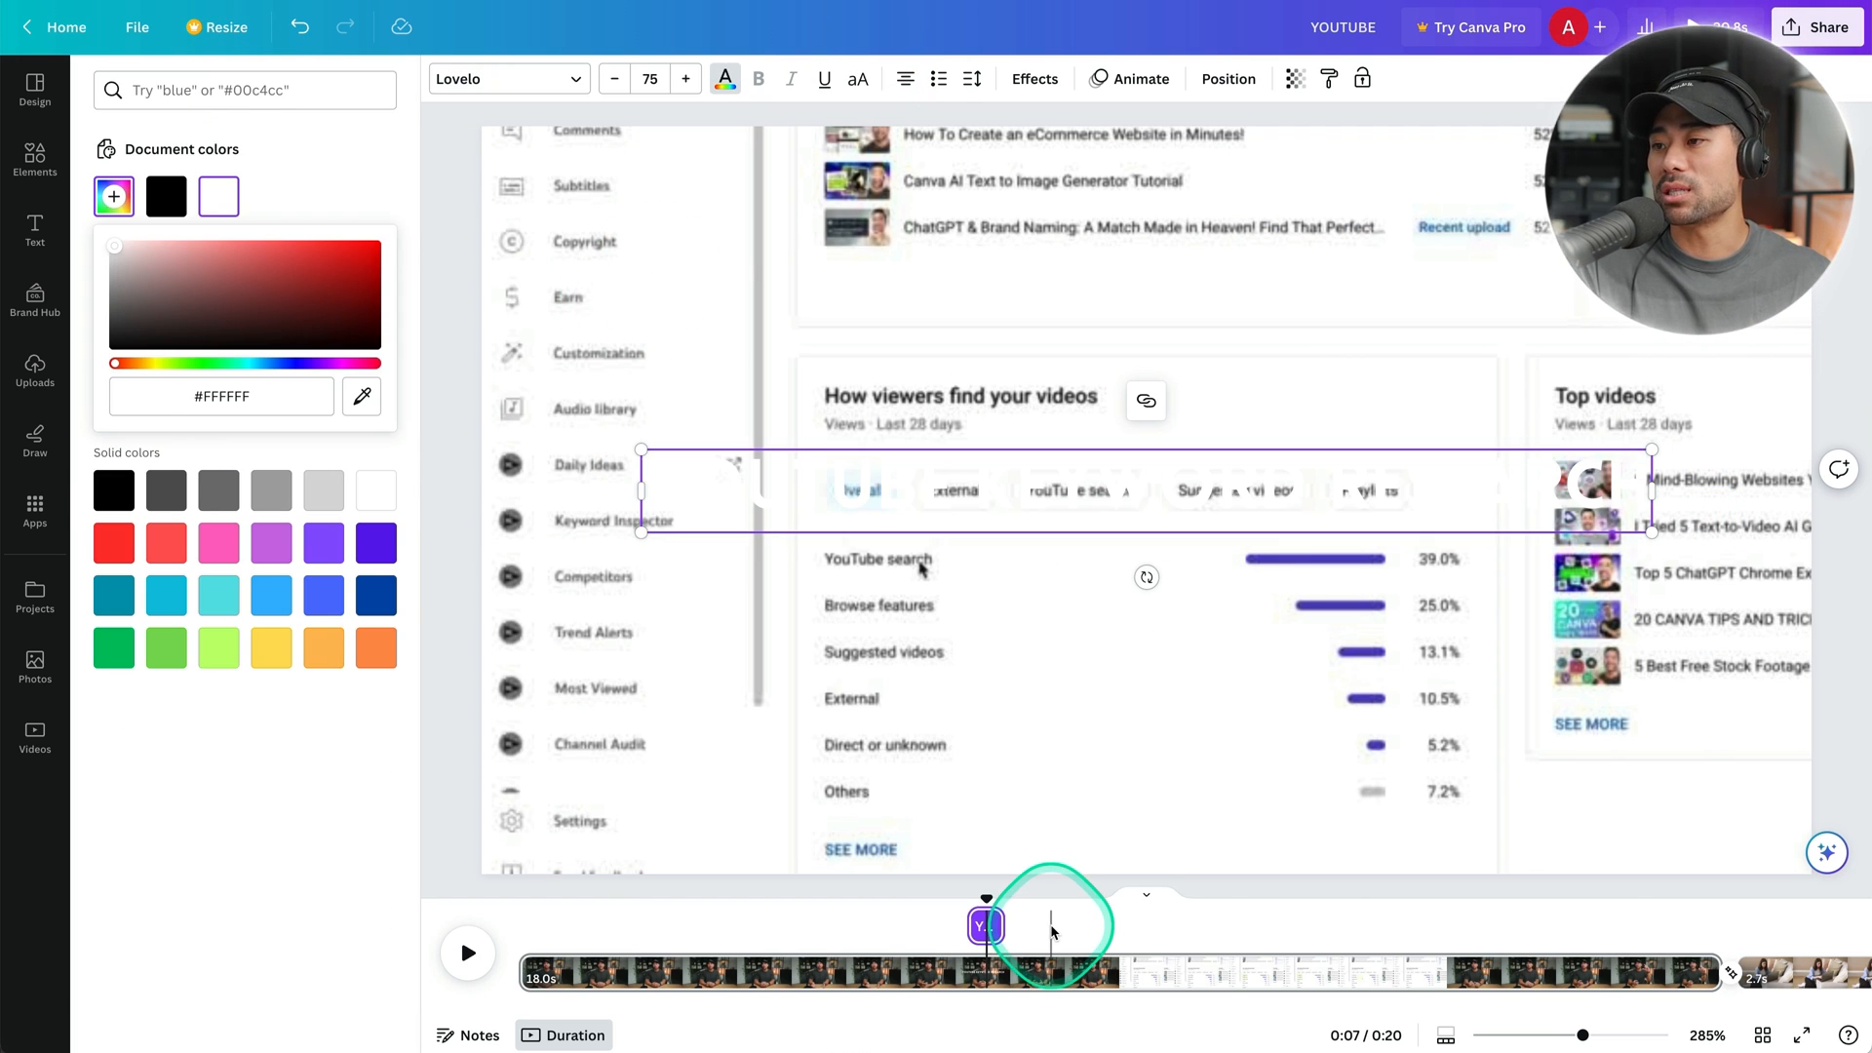
Play back the restyled title and lengthen its timeline segment by moving its end slightly later.
{"action": "left_click", "coordinate": [1052, 931]}
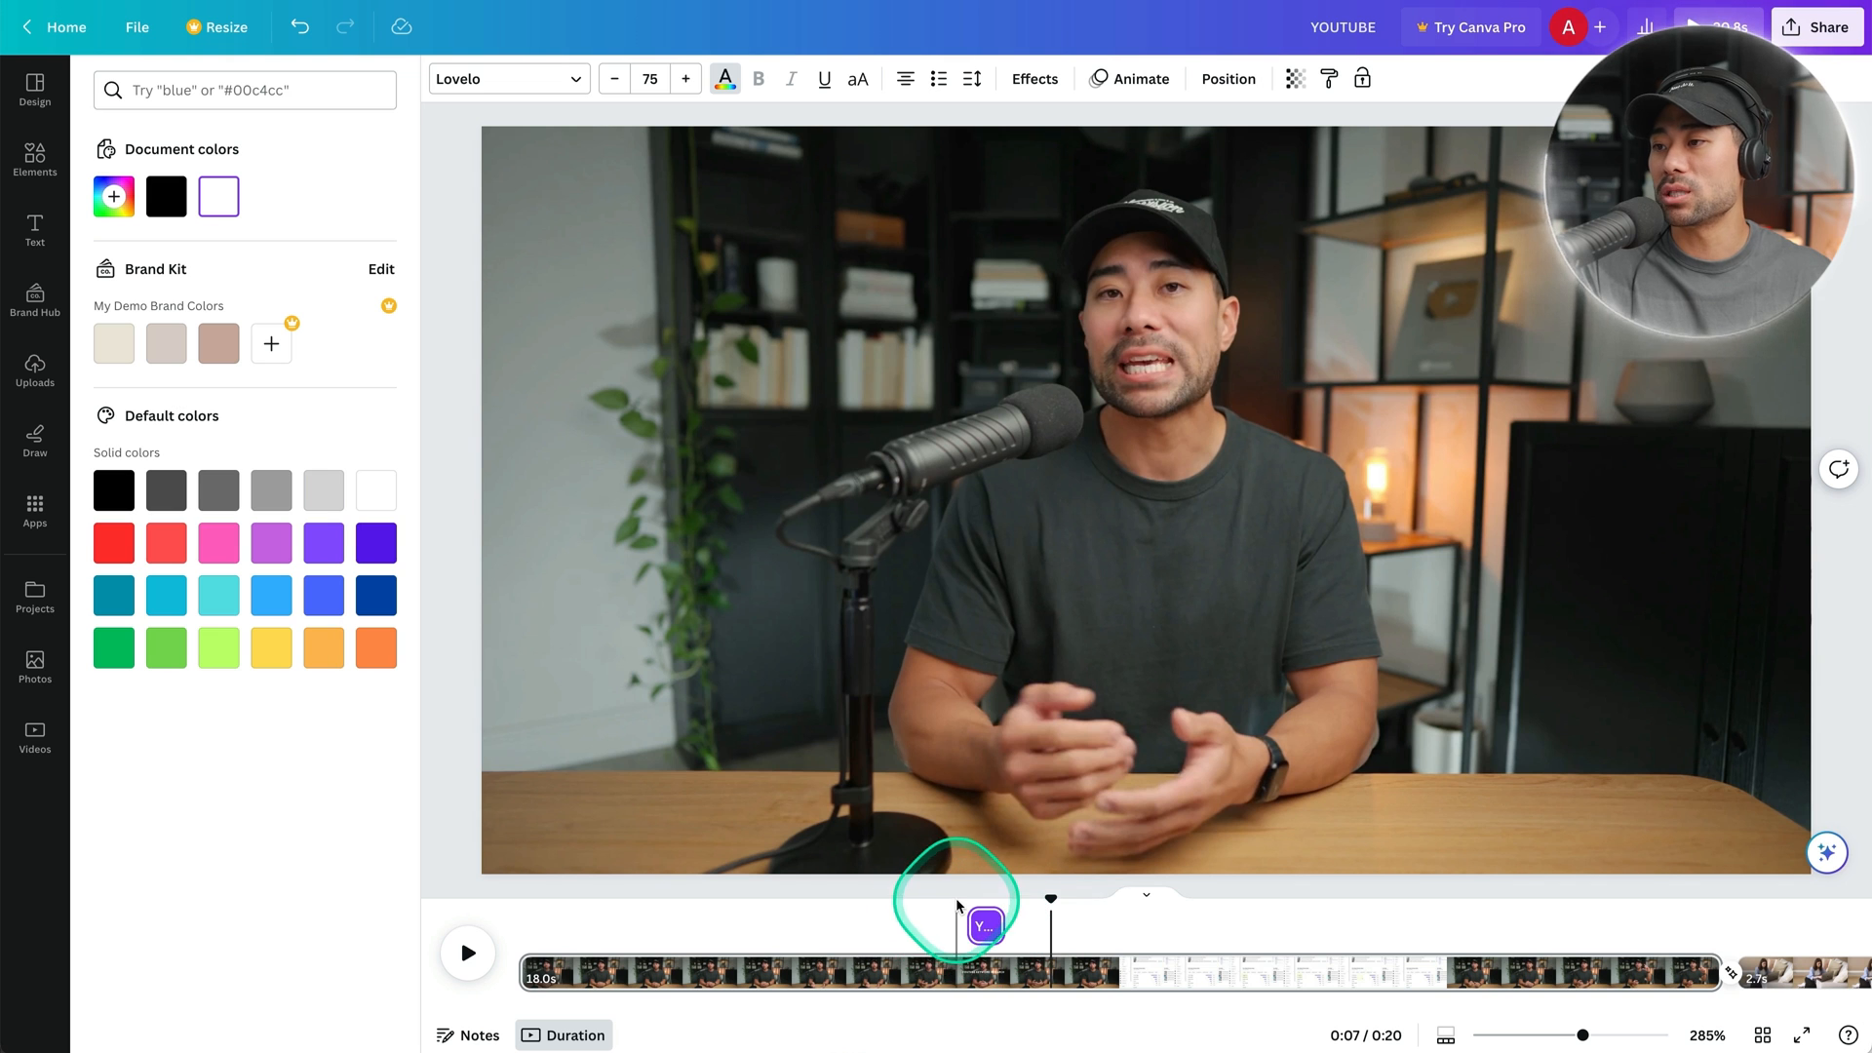
{"action": "left_click", "coordinate": [952, 925]}
{"action": "key", "text": "space"}
{"action": "key", "text": "space"}
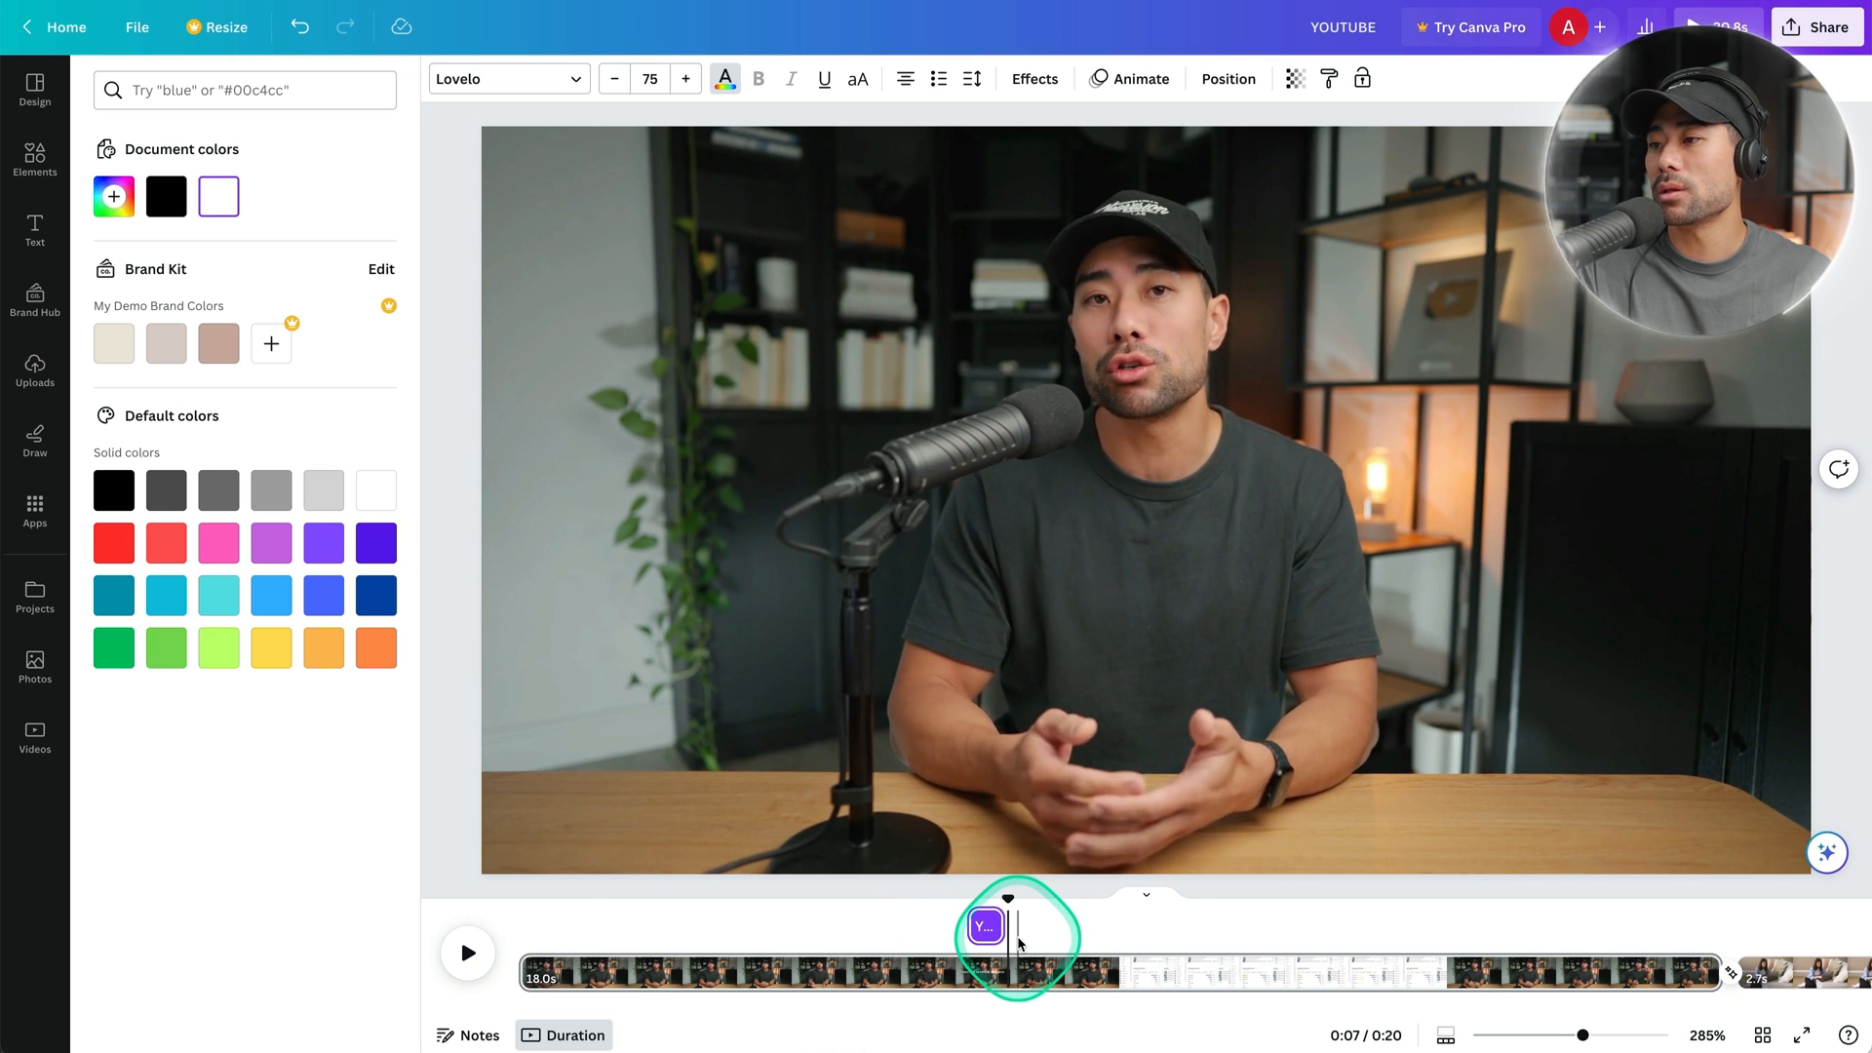
{"action": "left_click_drag", "start_coordinate": [1002, 929], "coordinate": [1036, 928]}
{"action": "left_click", "coordinate": [952, 915]}
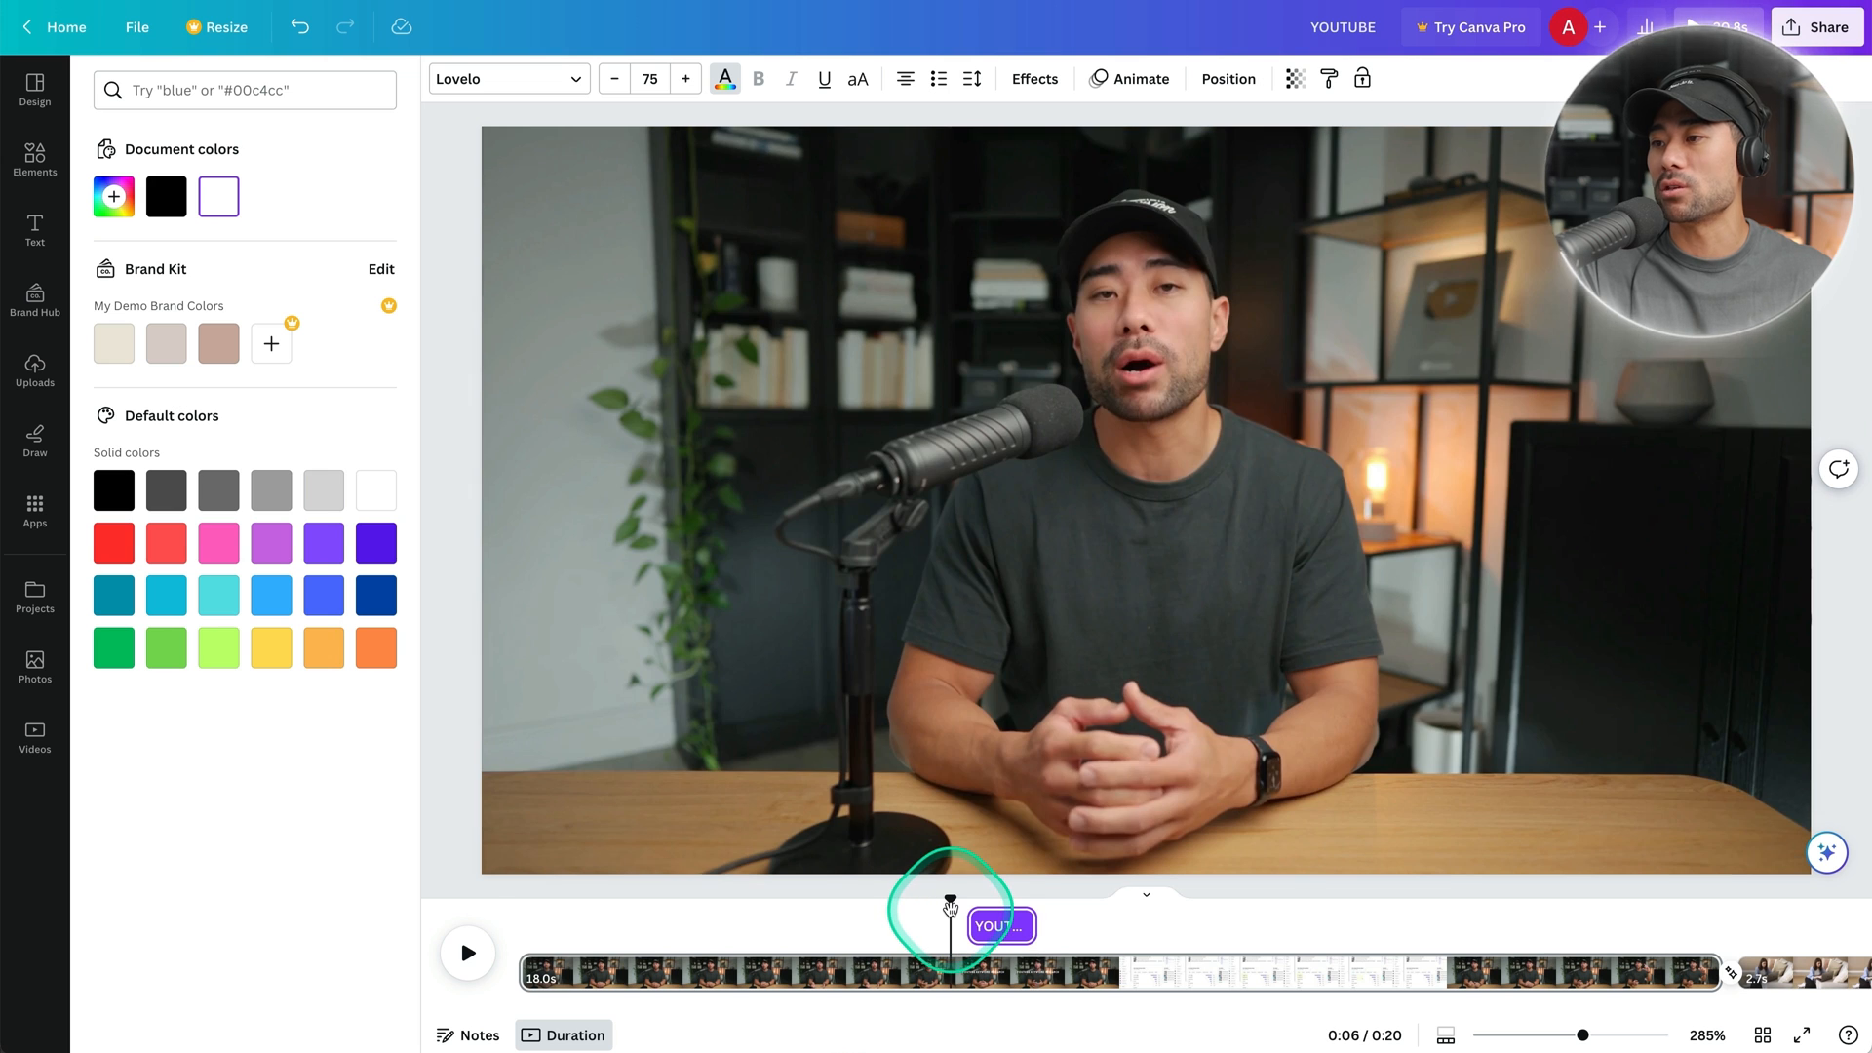
Extend the YOUTUBE KEYWORD RESEARCH title's timeline segment to end just before the screen-recording b-roll, playing back its timing before and after.
{"action": "key", "text": "space"}
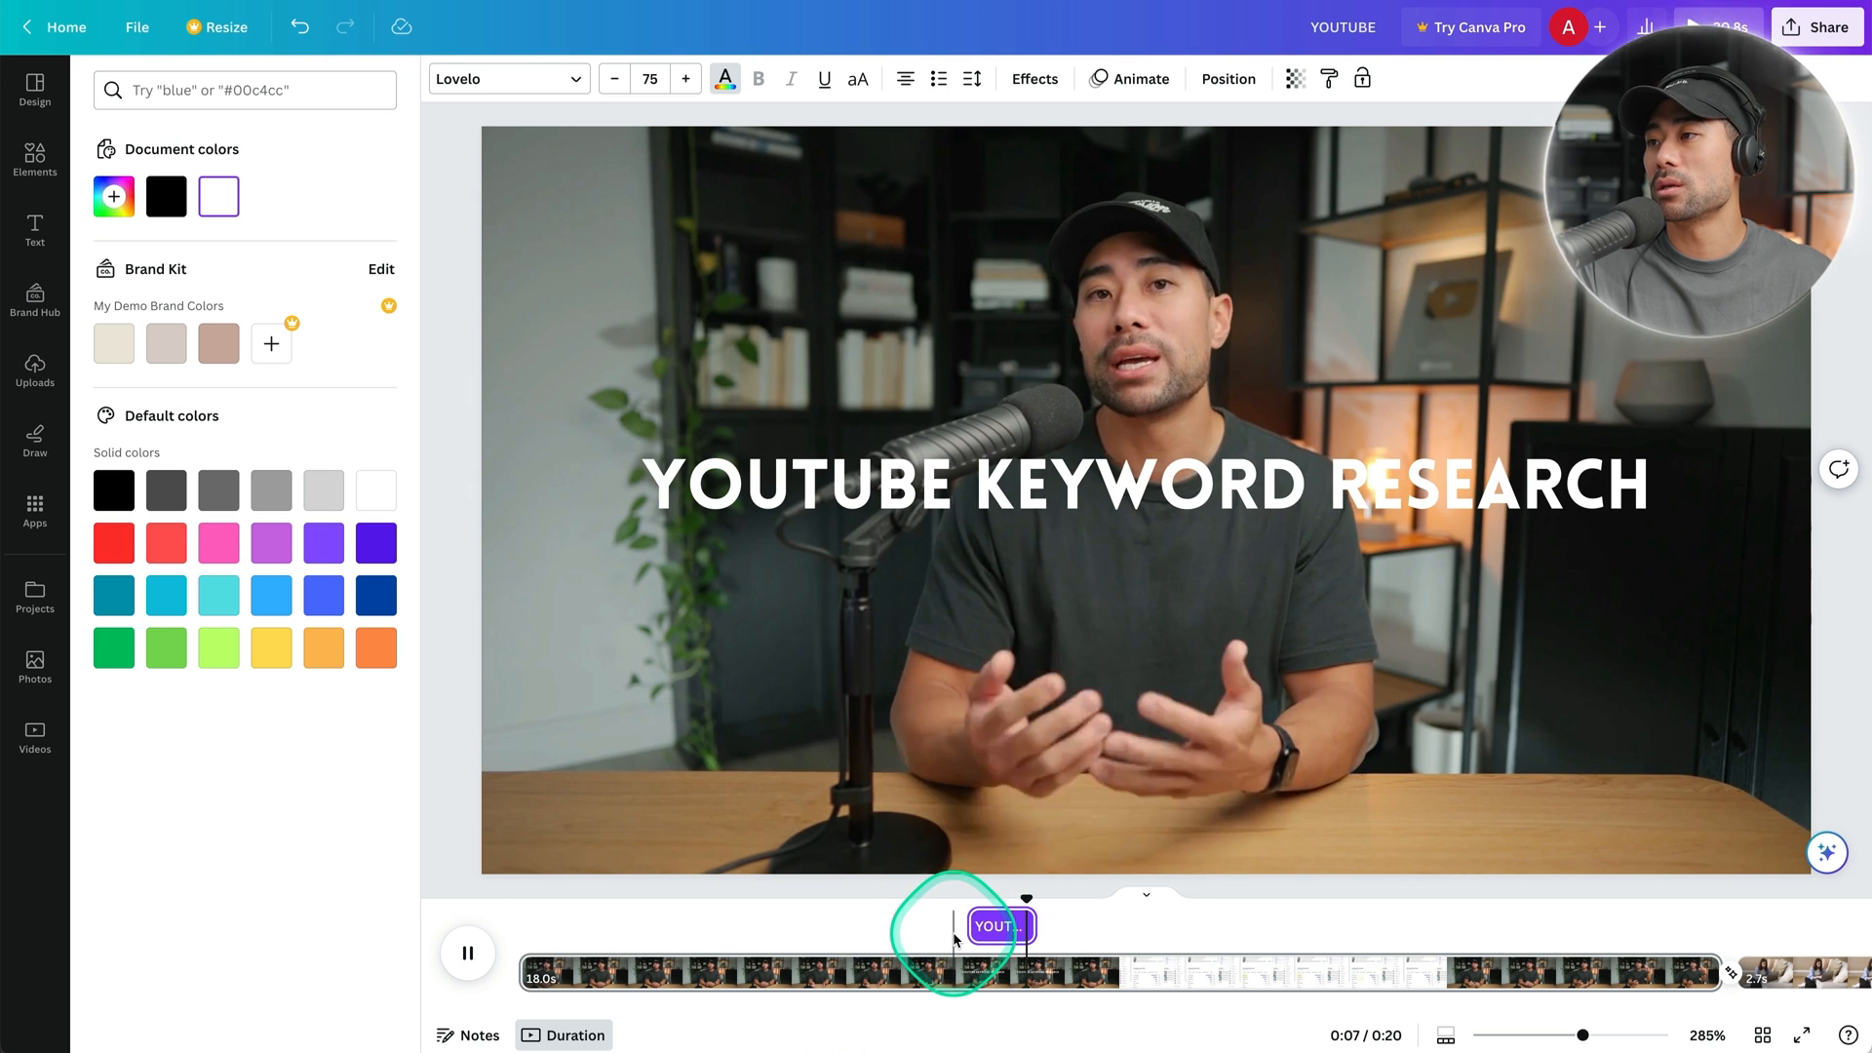
{"action": "key", "text": "space"}
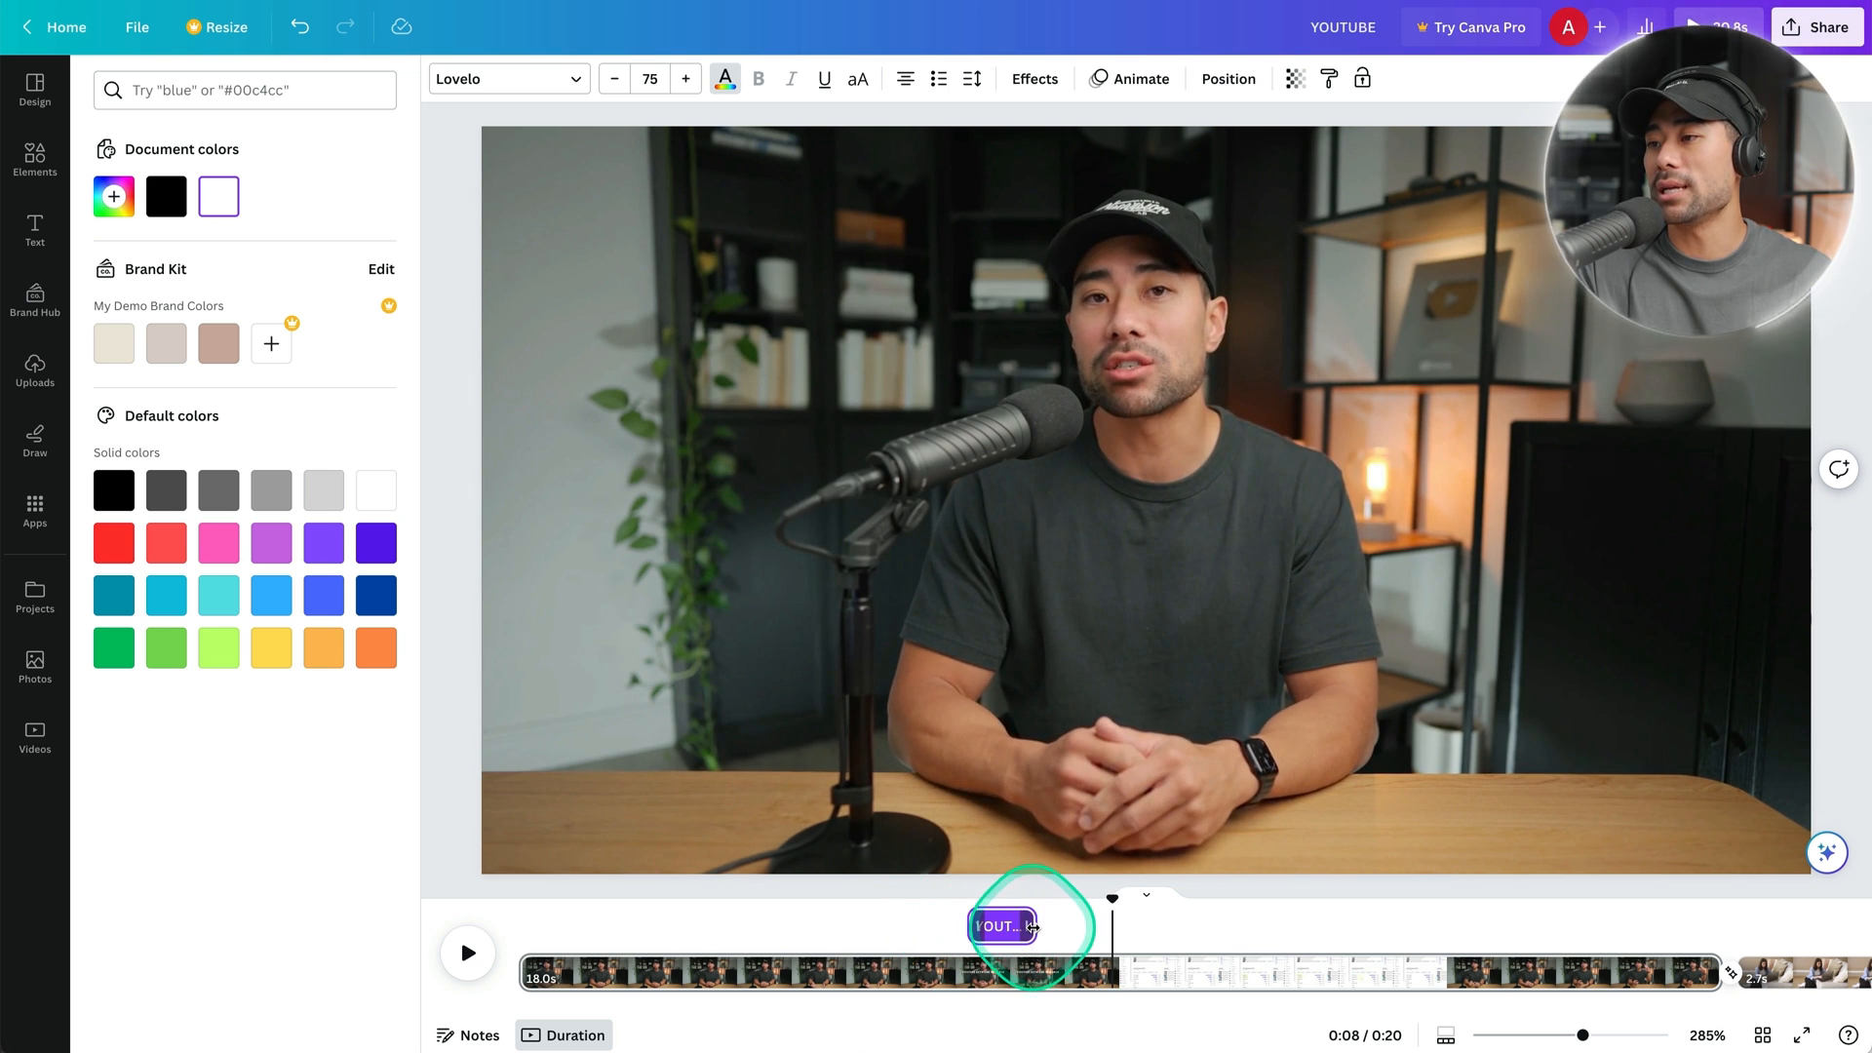
{"action": "left_click_drag", "start_coordinate": [1031, 926], "coordinate": [1112, 926]}
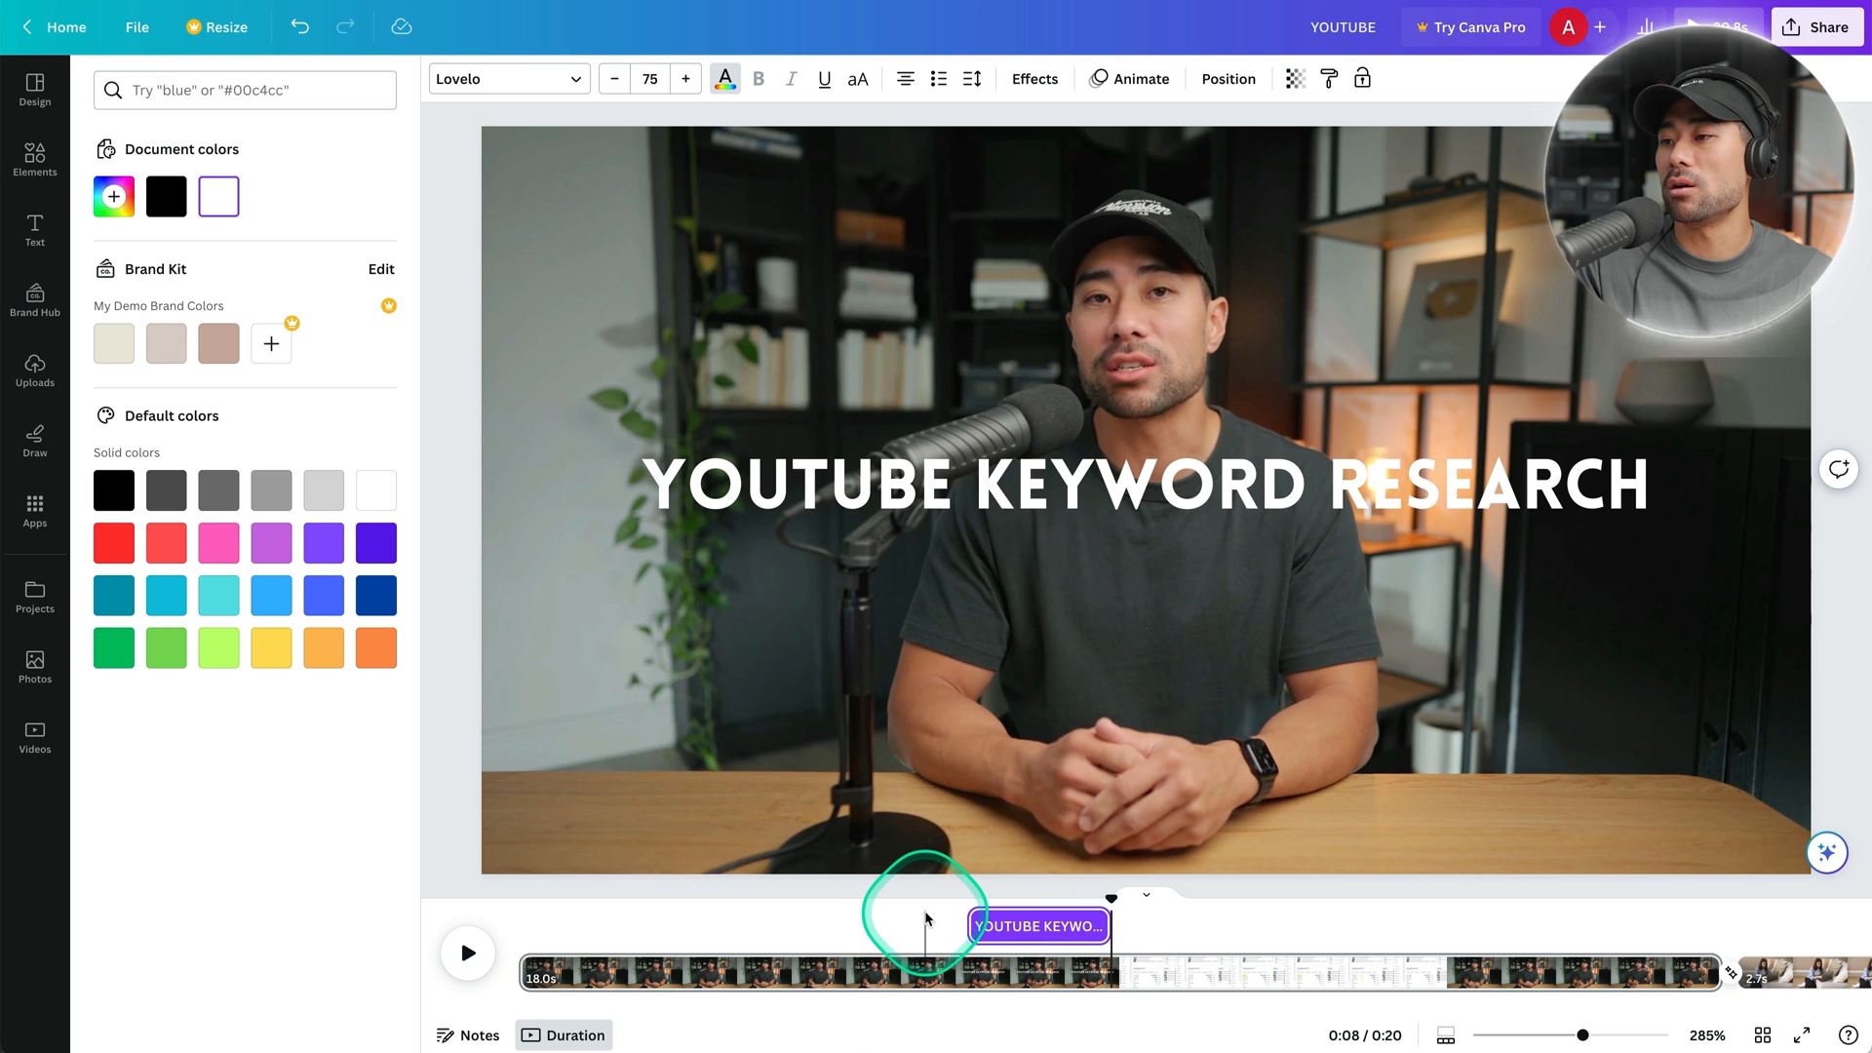
{"action": "left_click", "coordinate": [944, 912]}
{"action": "key", "text": "space"}
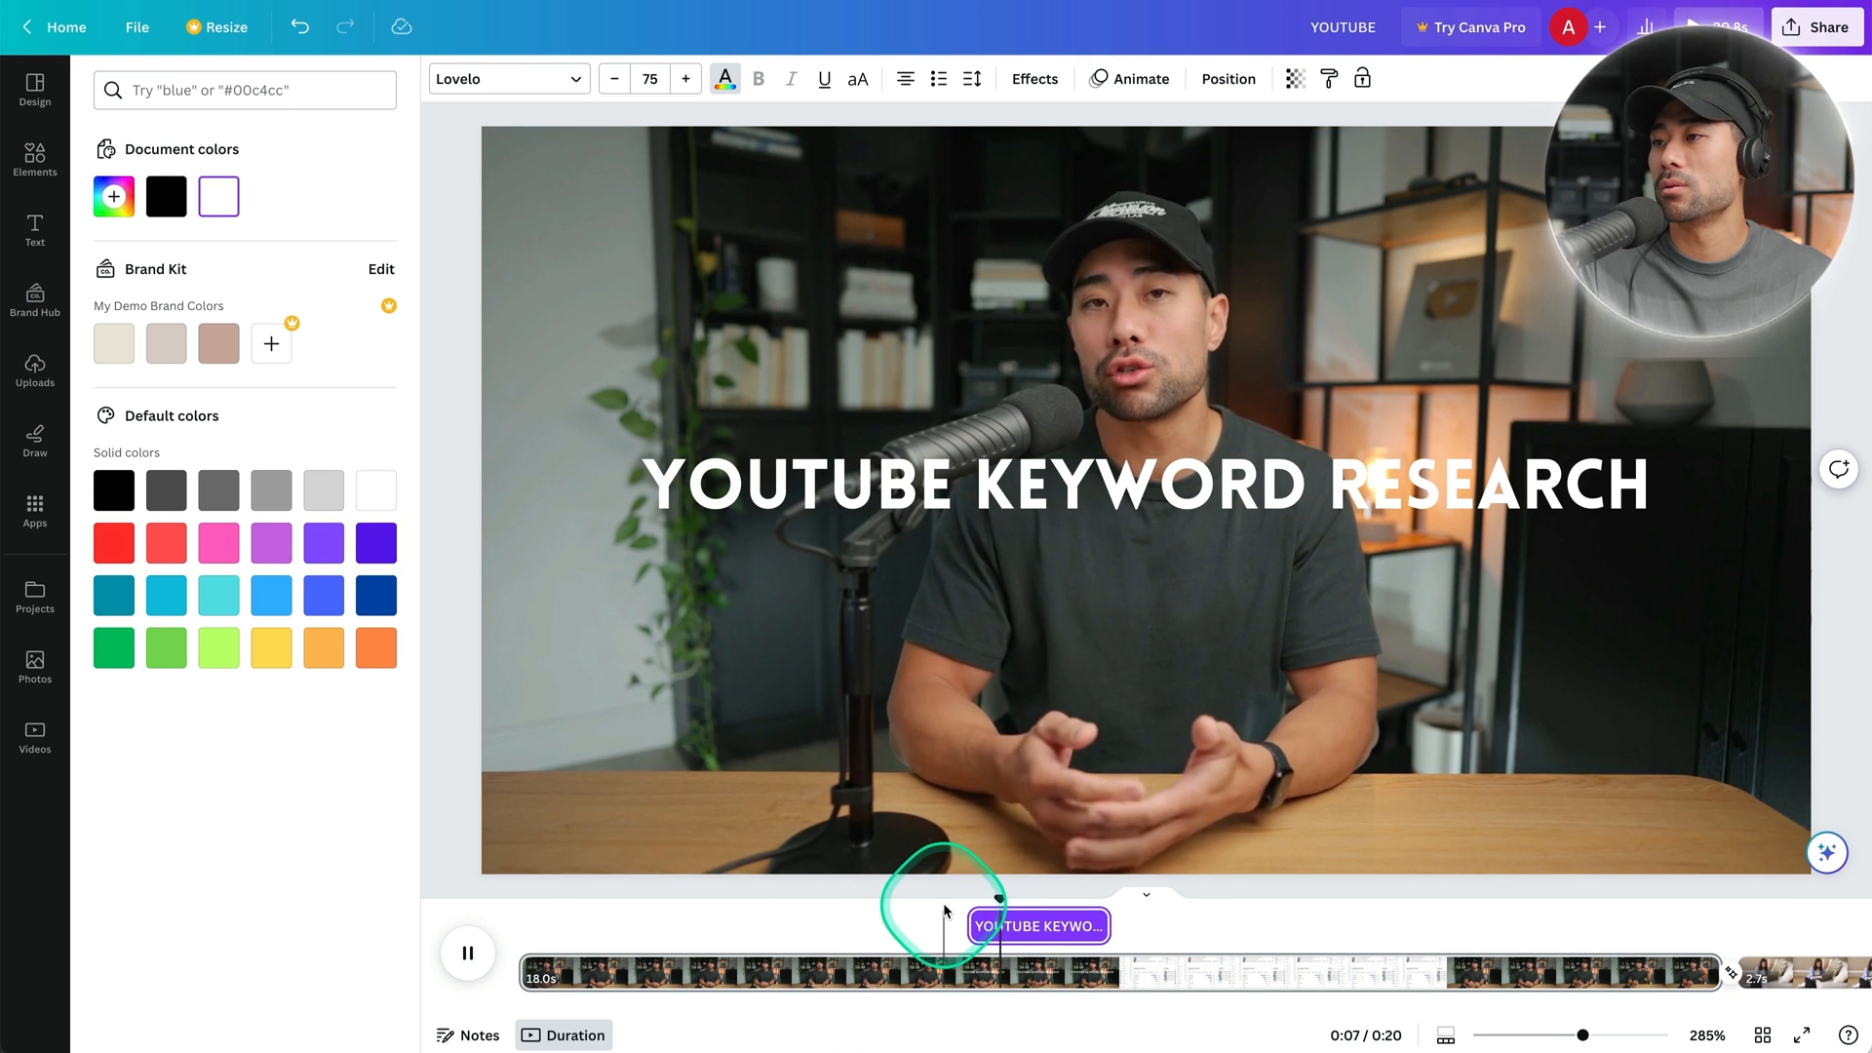
{"action": "key", "text": "space"}
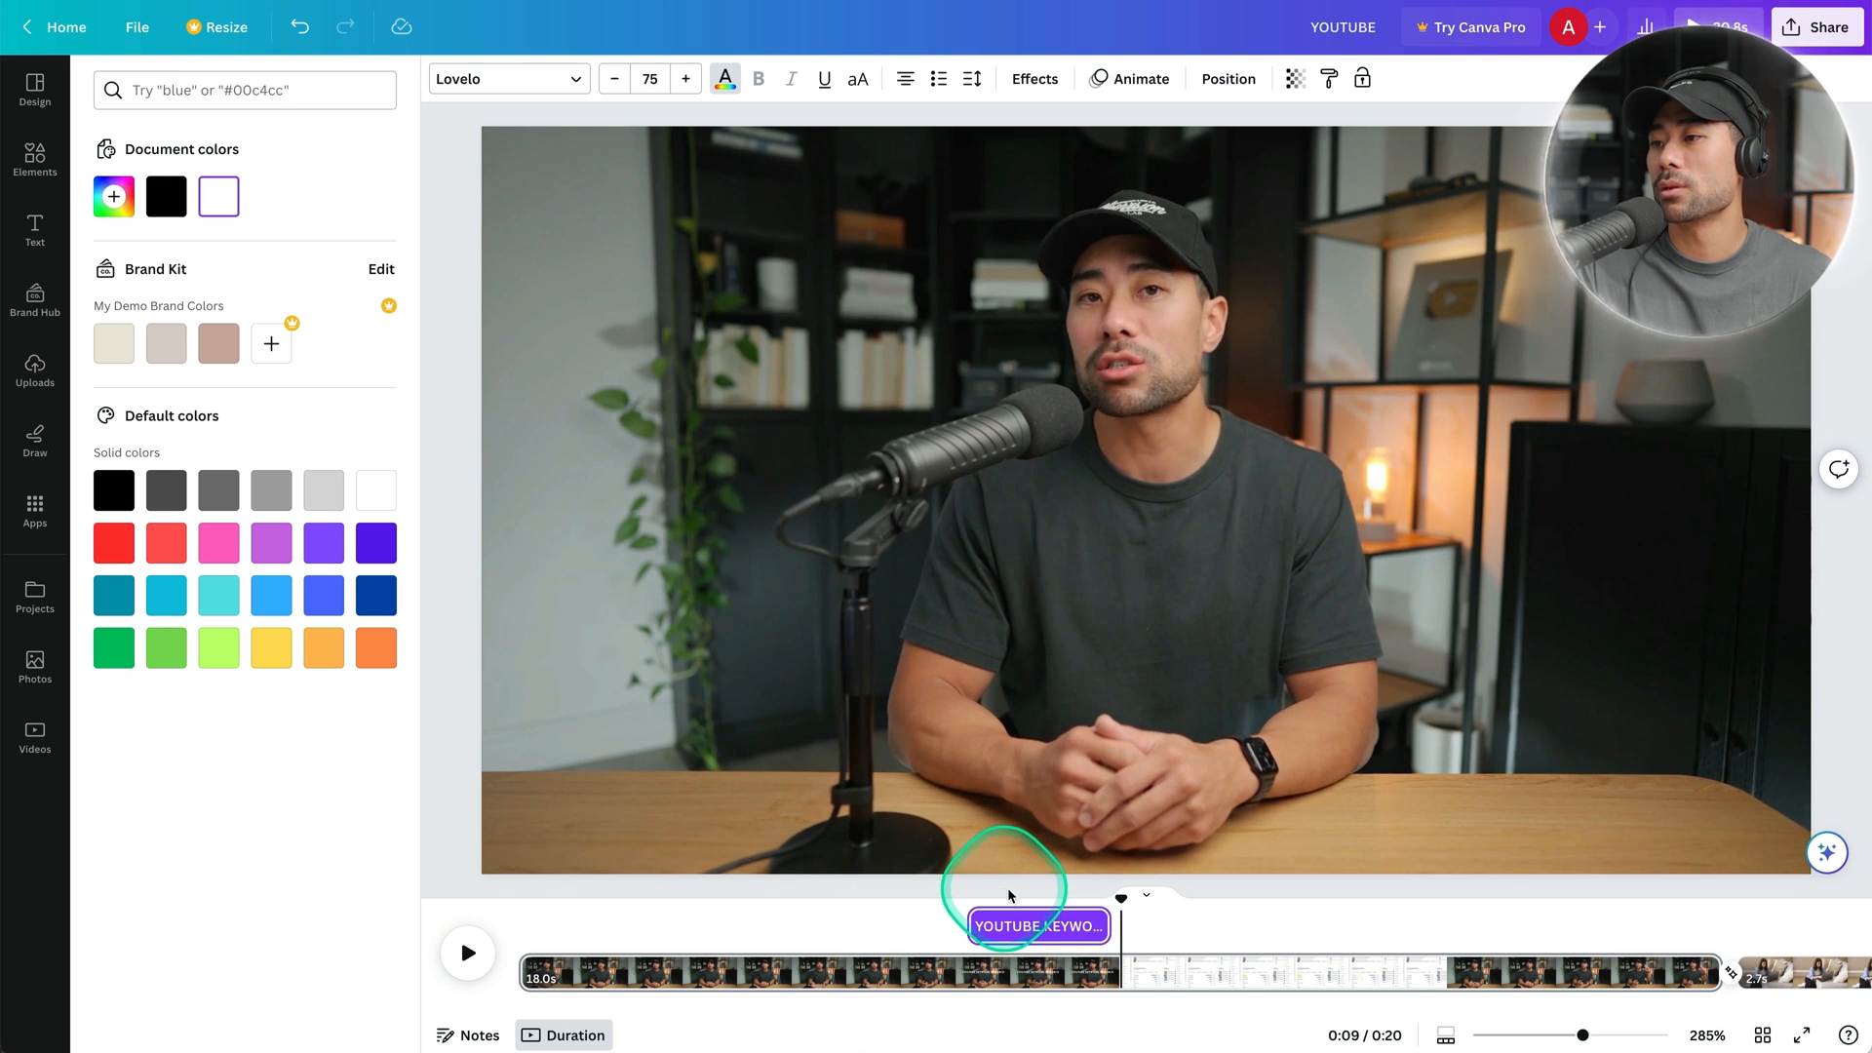
Move the YOUTUBE KEYWORD RESEARCH title down to the lower third of the frame and play back the video.
{"action": "left_click", "coordinate": [1043, 917]}
{"action": "left_click", "coordinate": [1176, 479]}
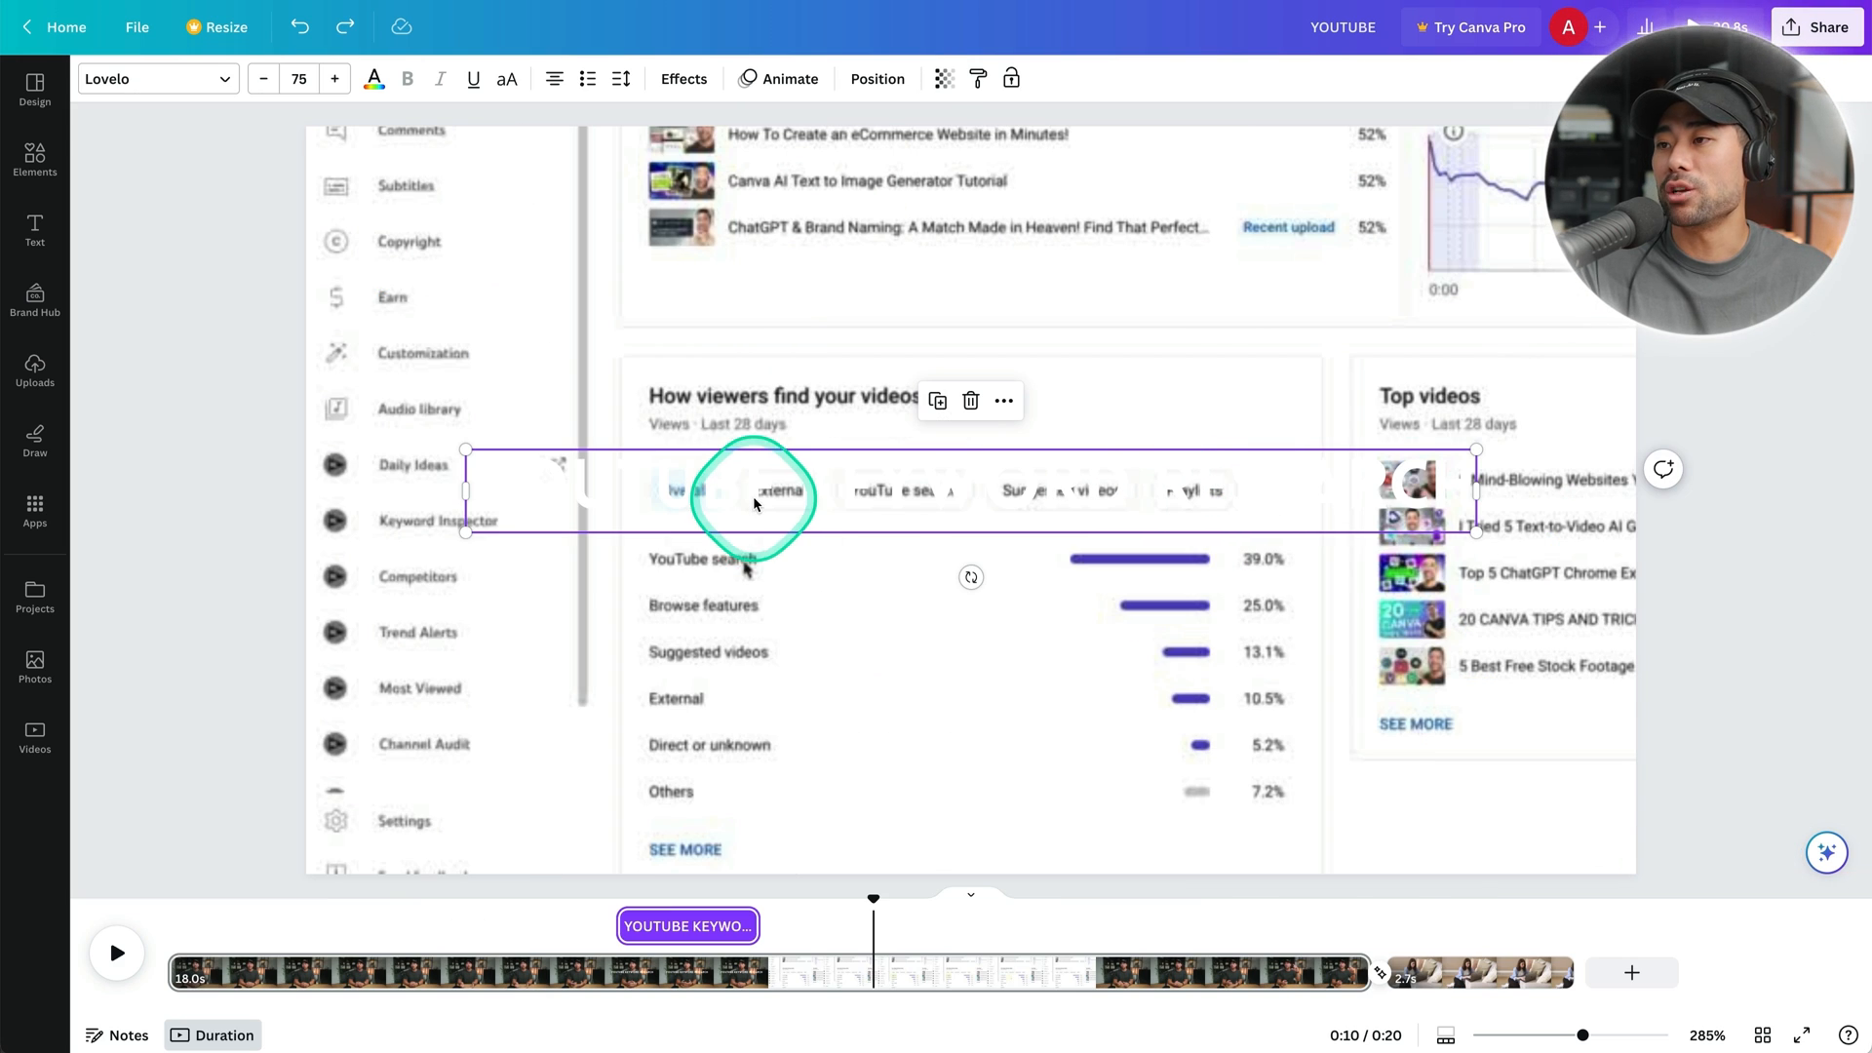
{"action": "left_click_drag", "start_coordinate": [755, 504], "coordinate": [754, 715]}
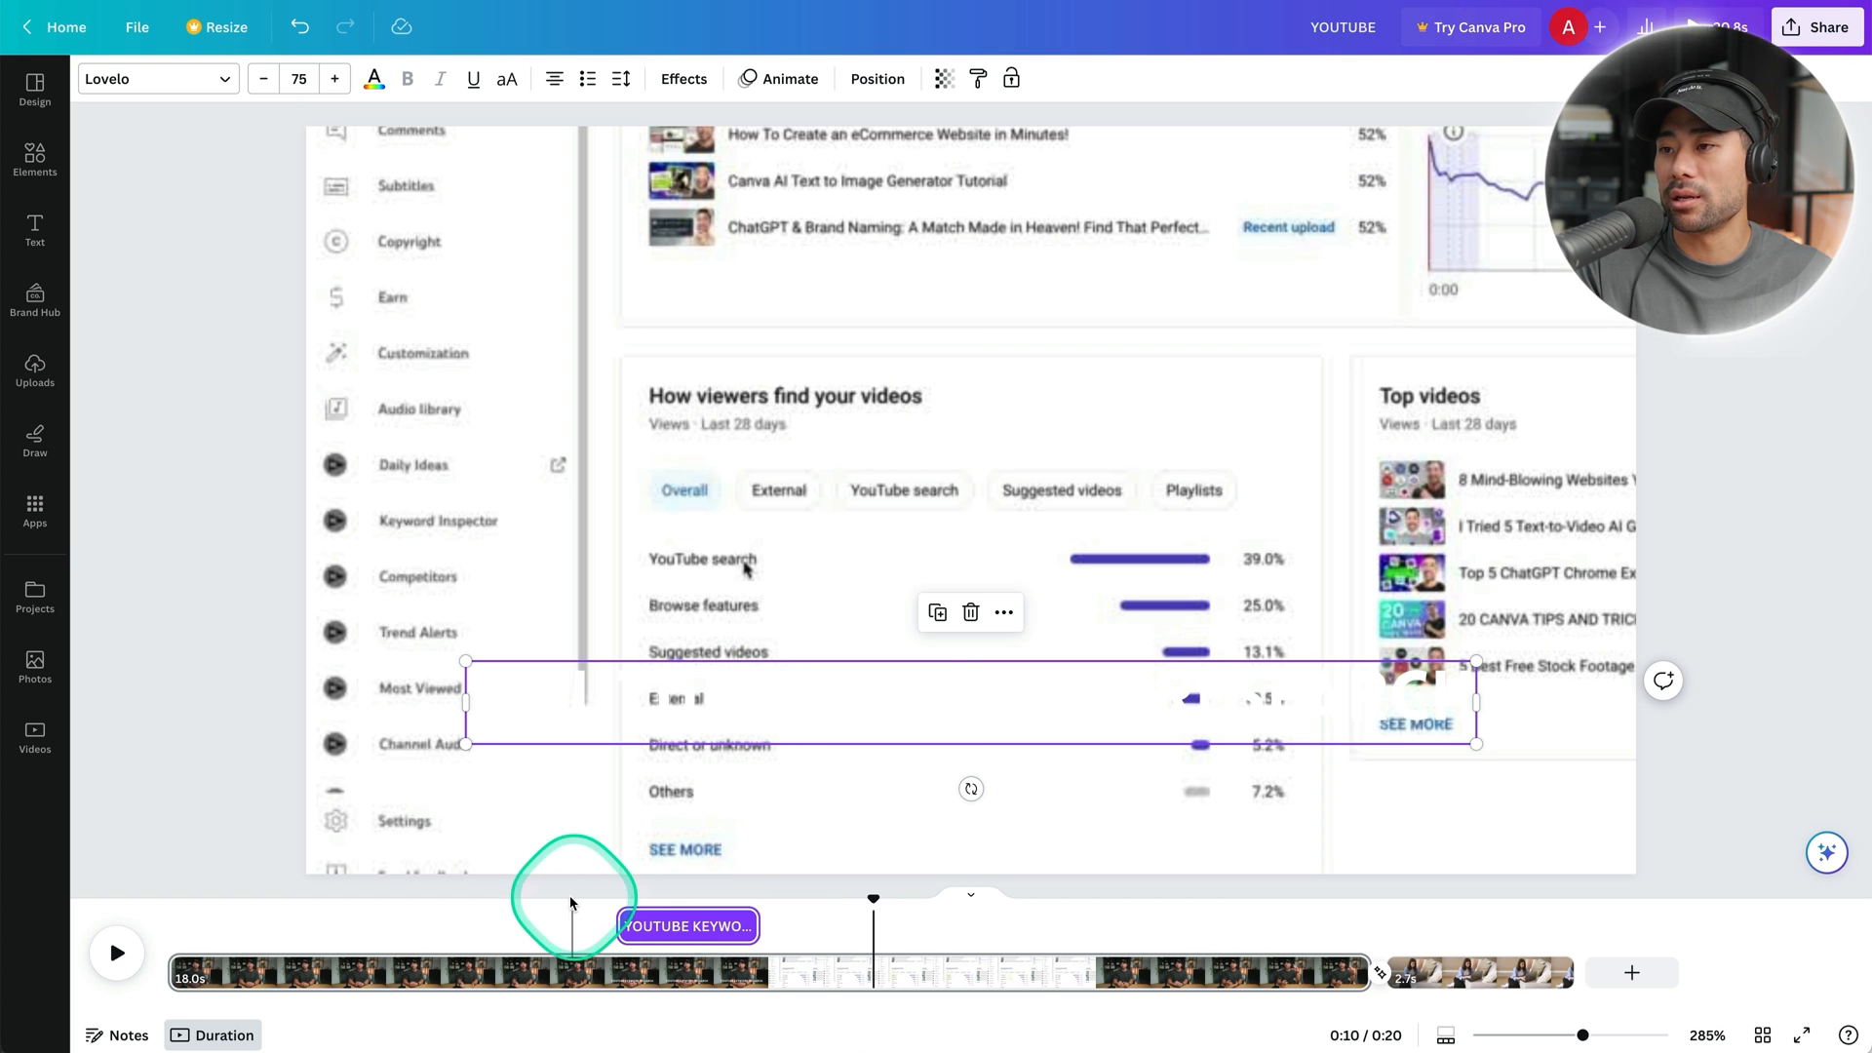
{"action": "left_click", "coordinate": [523, 901]}
{"action": "key", "text": "space"}
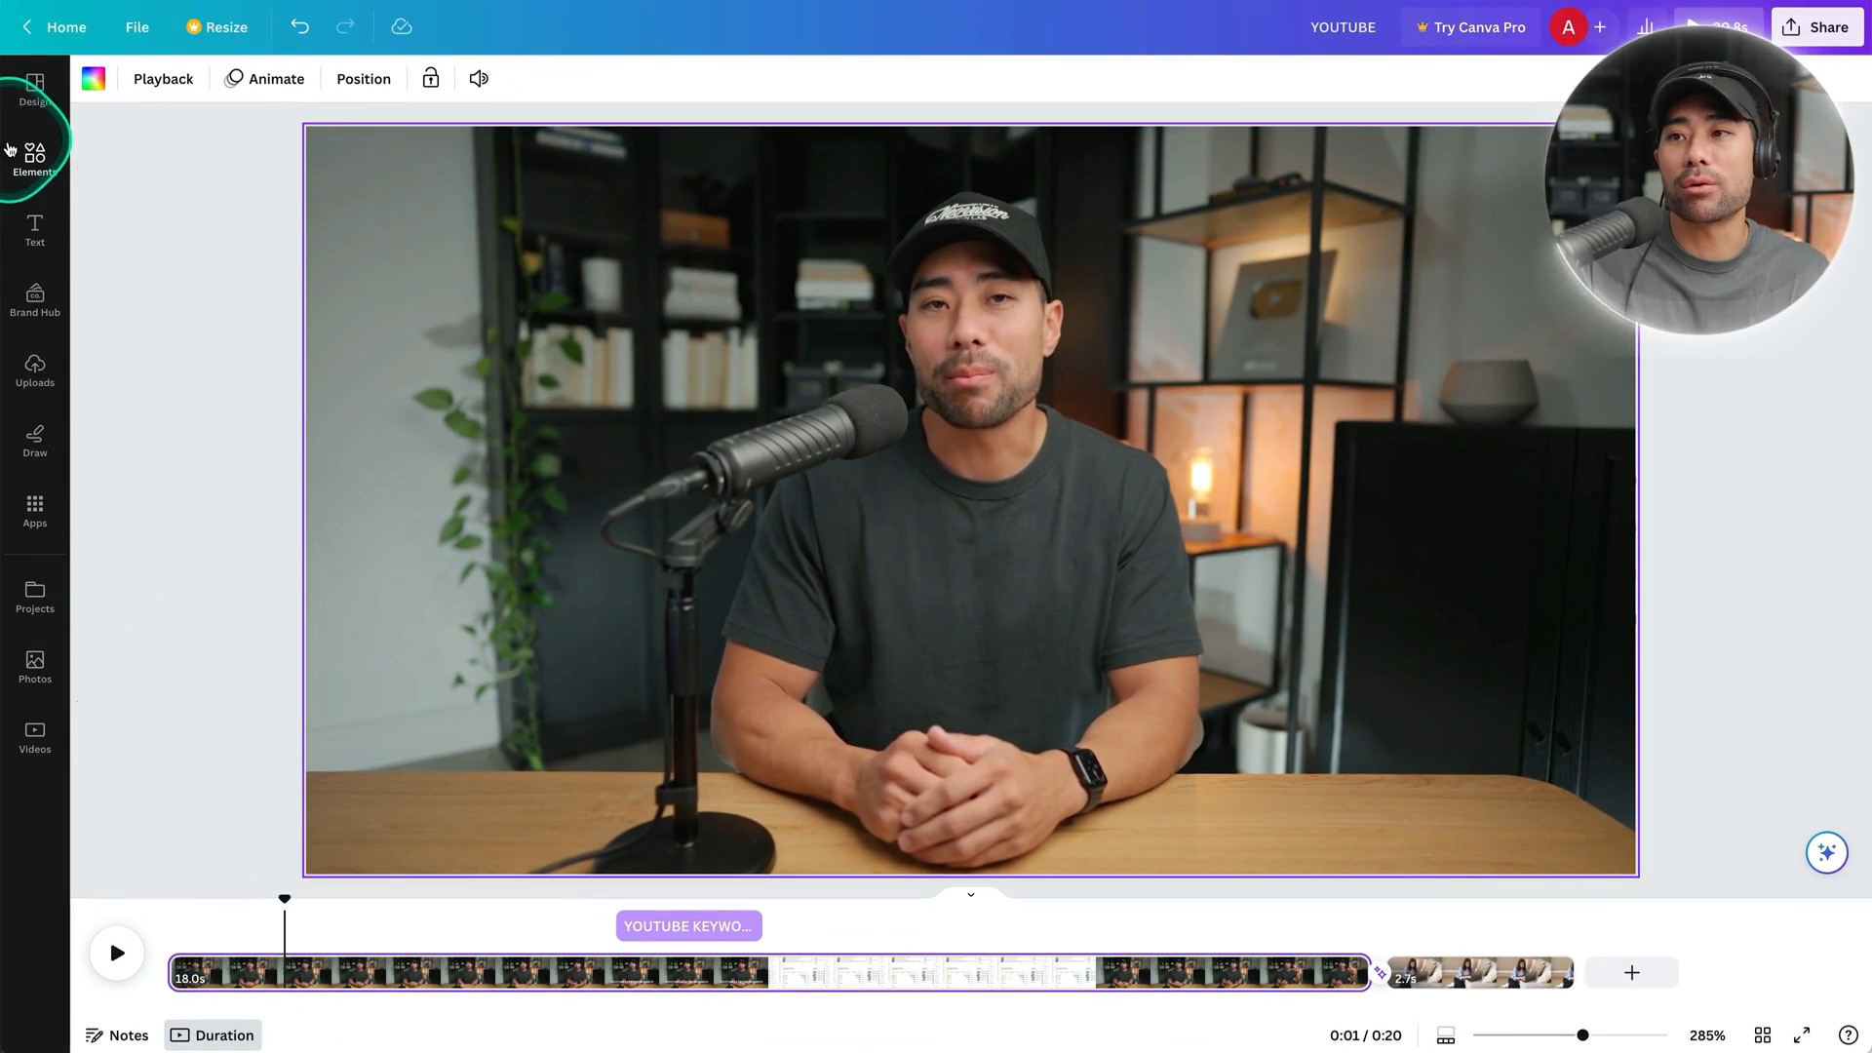
Browse the Elements library from graphics and stickers to frames and grids, then look over the text styles and drawing tools.
{"action": "left_click", "coordinate": [44, 177]}
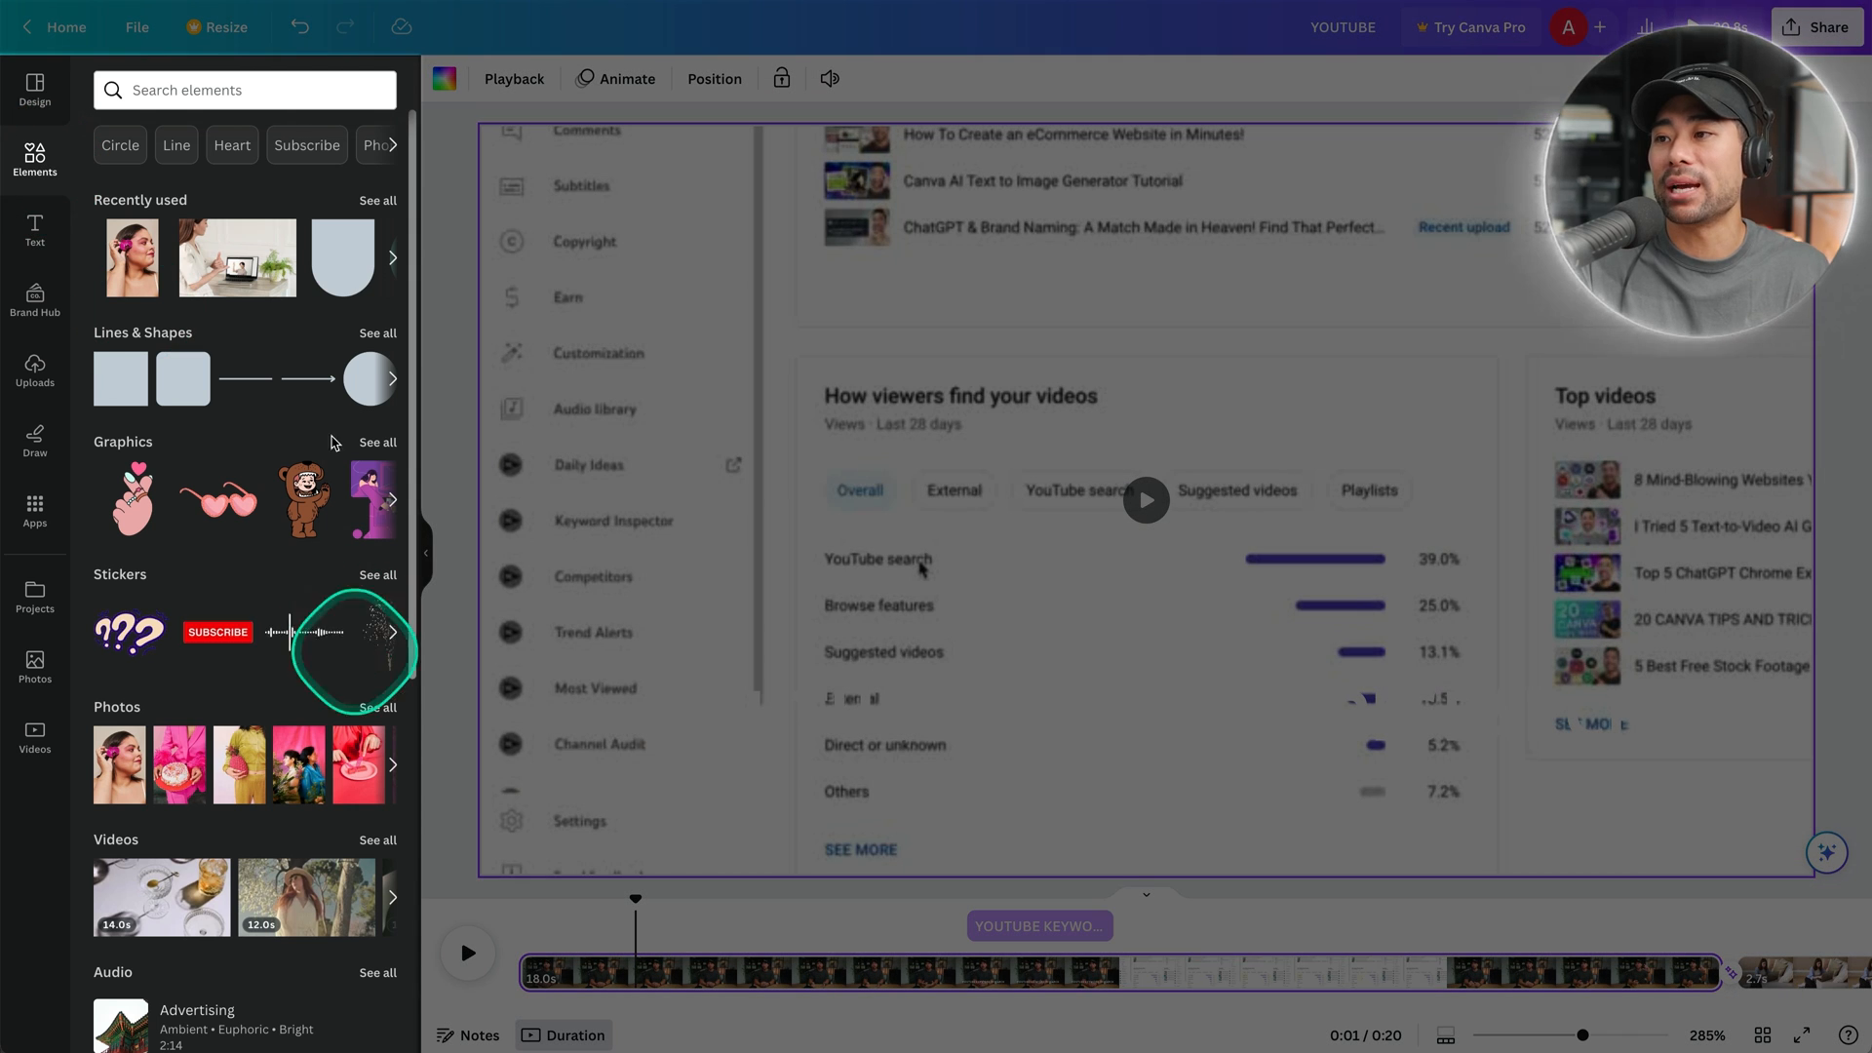
{"action": "scroll", "coordinate": [259, 523], "scroll_direction": "down", "scroll_amount": 7}
{"action": "scroll", "coordinate": [237, 552], "scroll_direction": "up", "scroll_amount": 7}
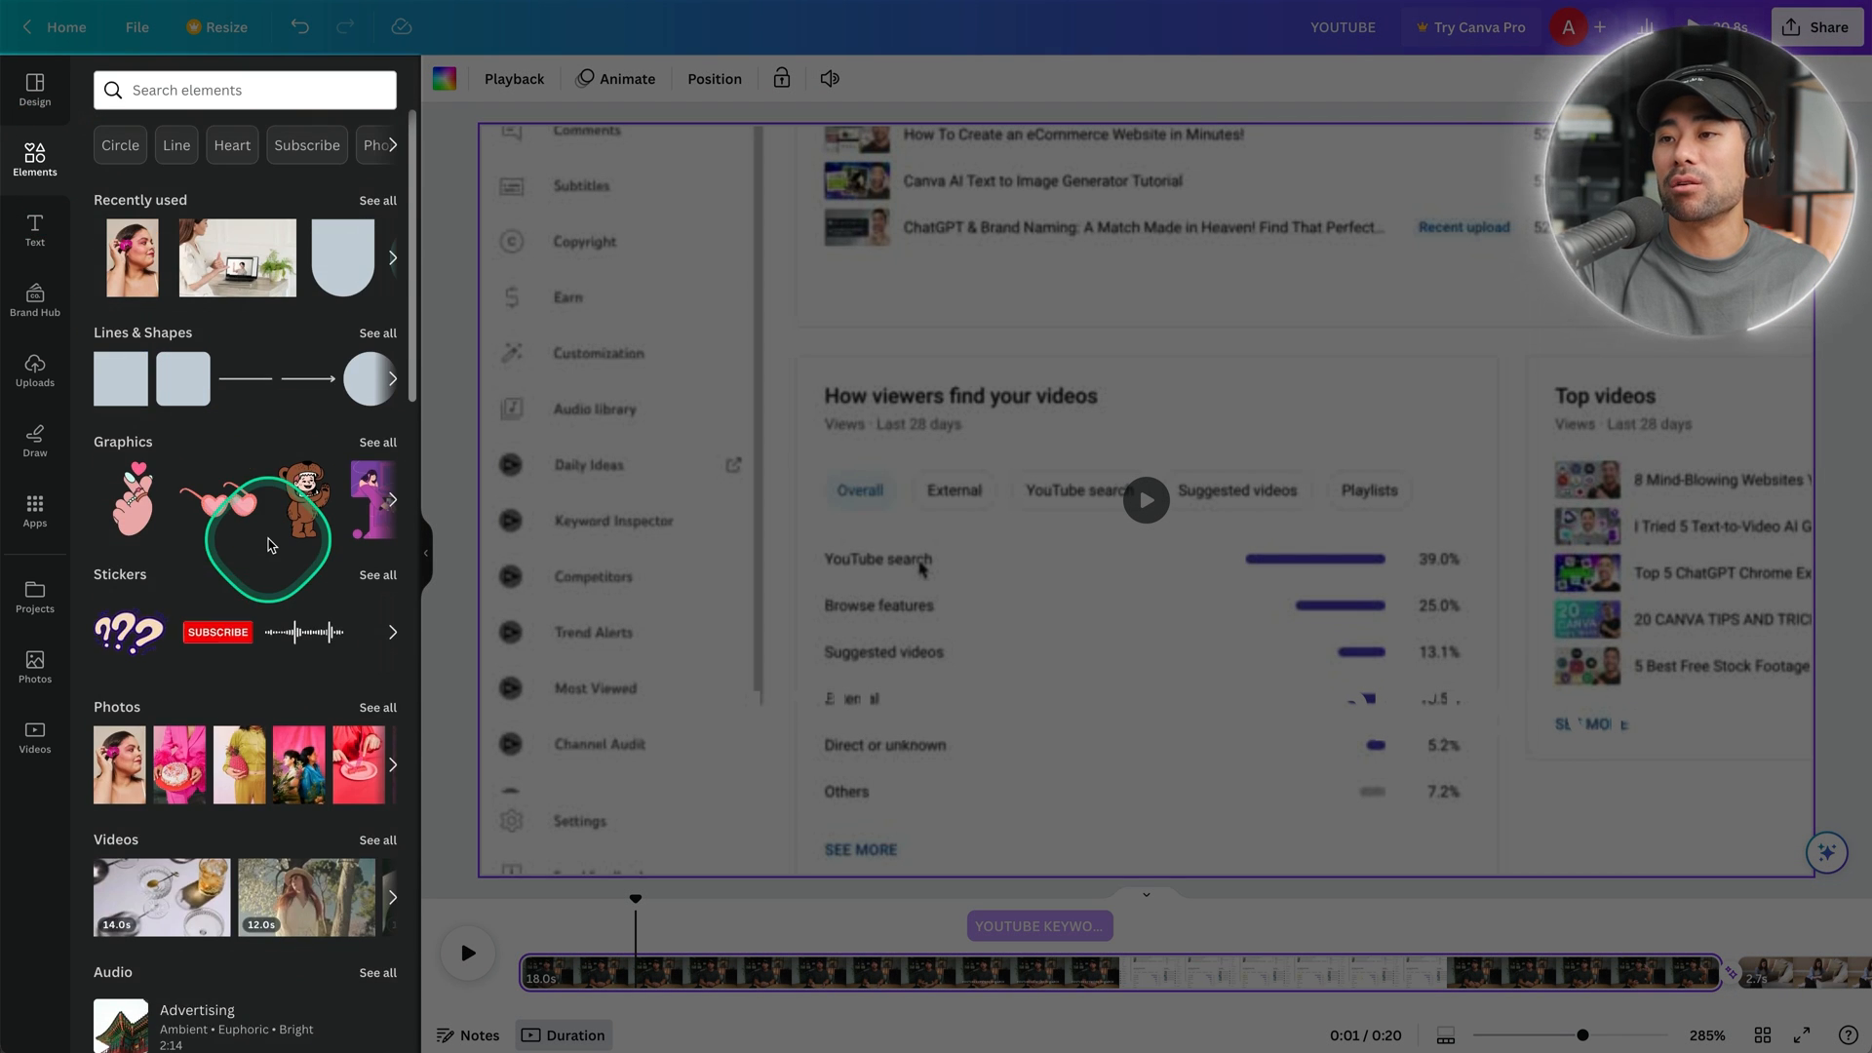
{"action": "scroll", "coordinate": [271, 544], "scroll_direction": "down", "scroll_amount": 9}
{"action": "scroll", "coordinate": [271, 544], "scroll_direction": "down", "scroll_amount": 3}
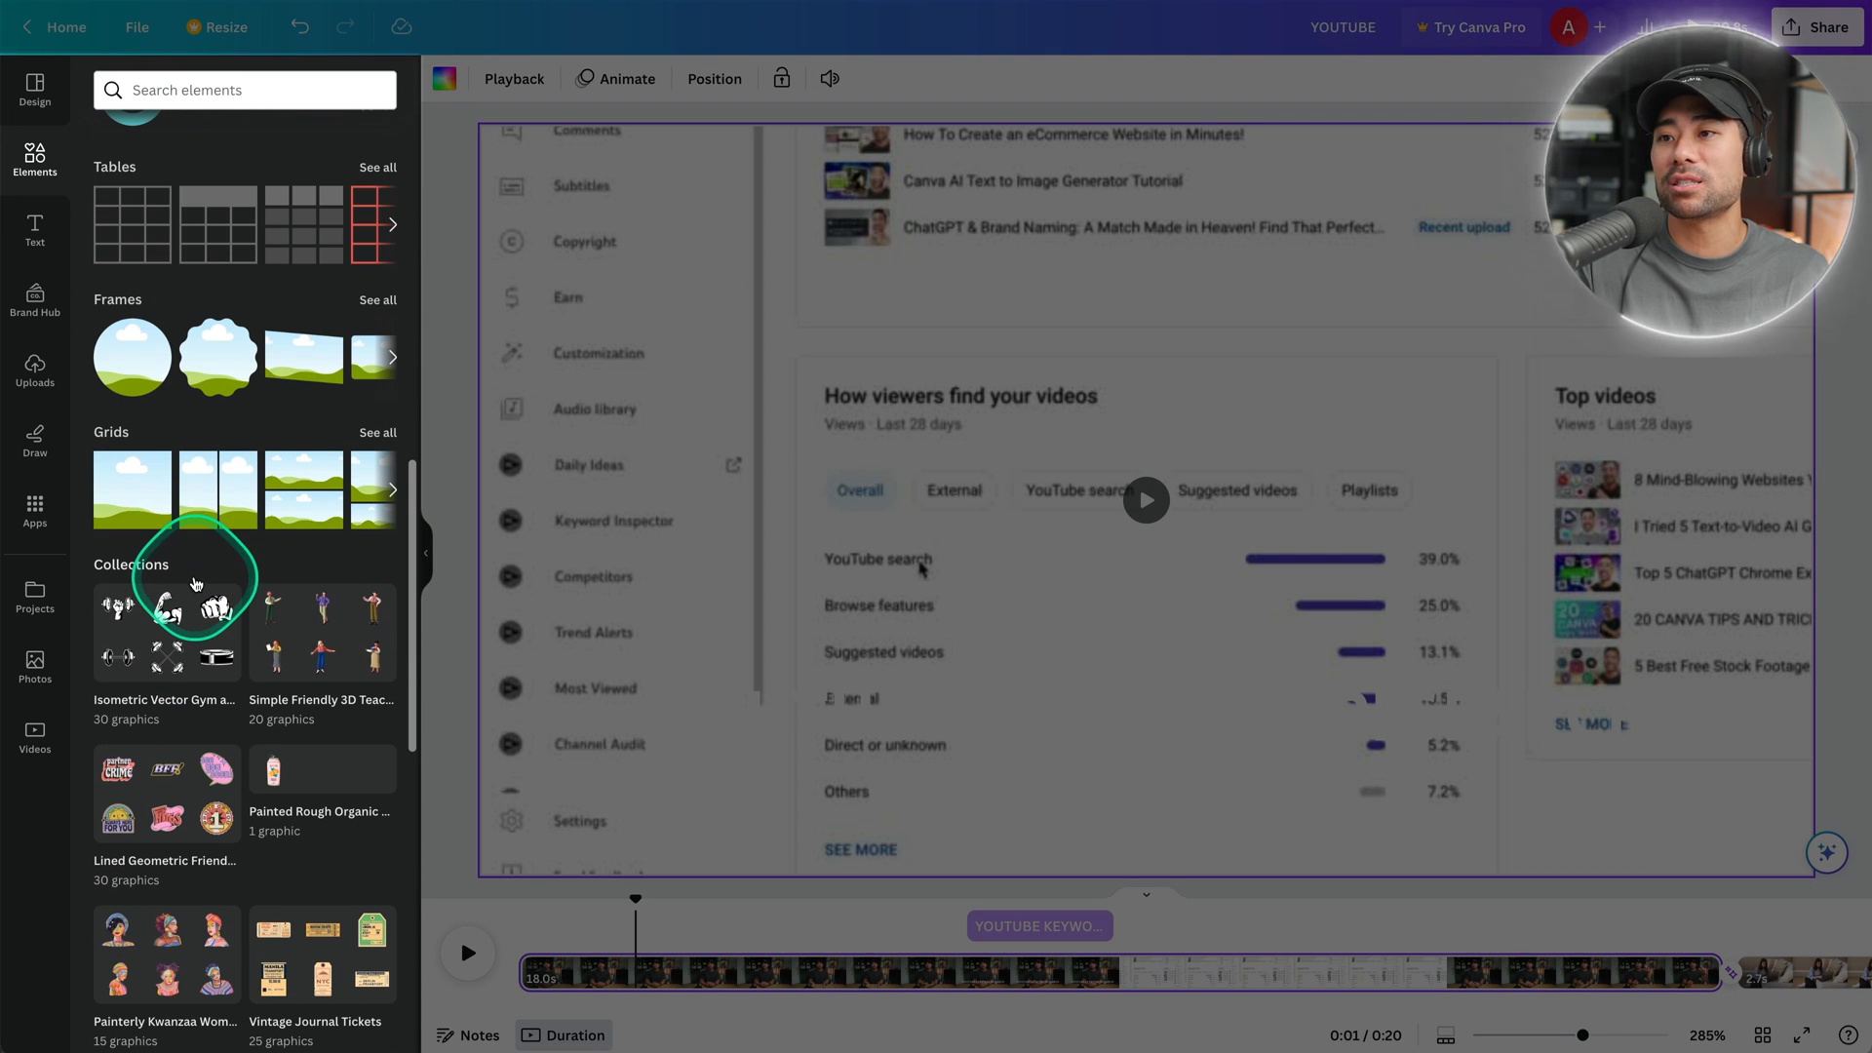
{"action": "scroll", "coordinate": [188, 877], "scroll_direction": "up", "scroll_amount": 12}
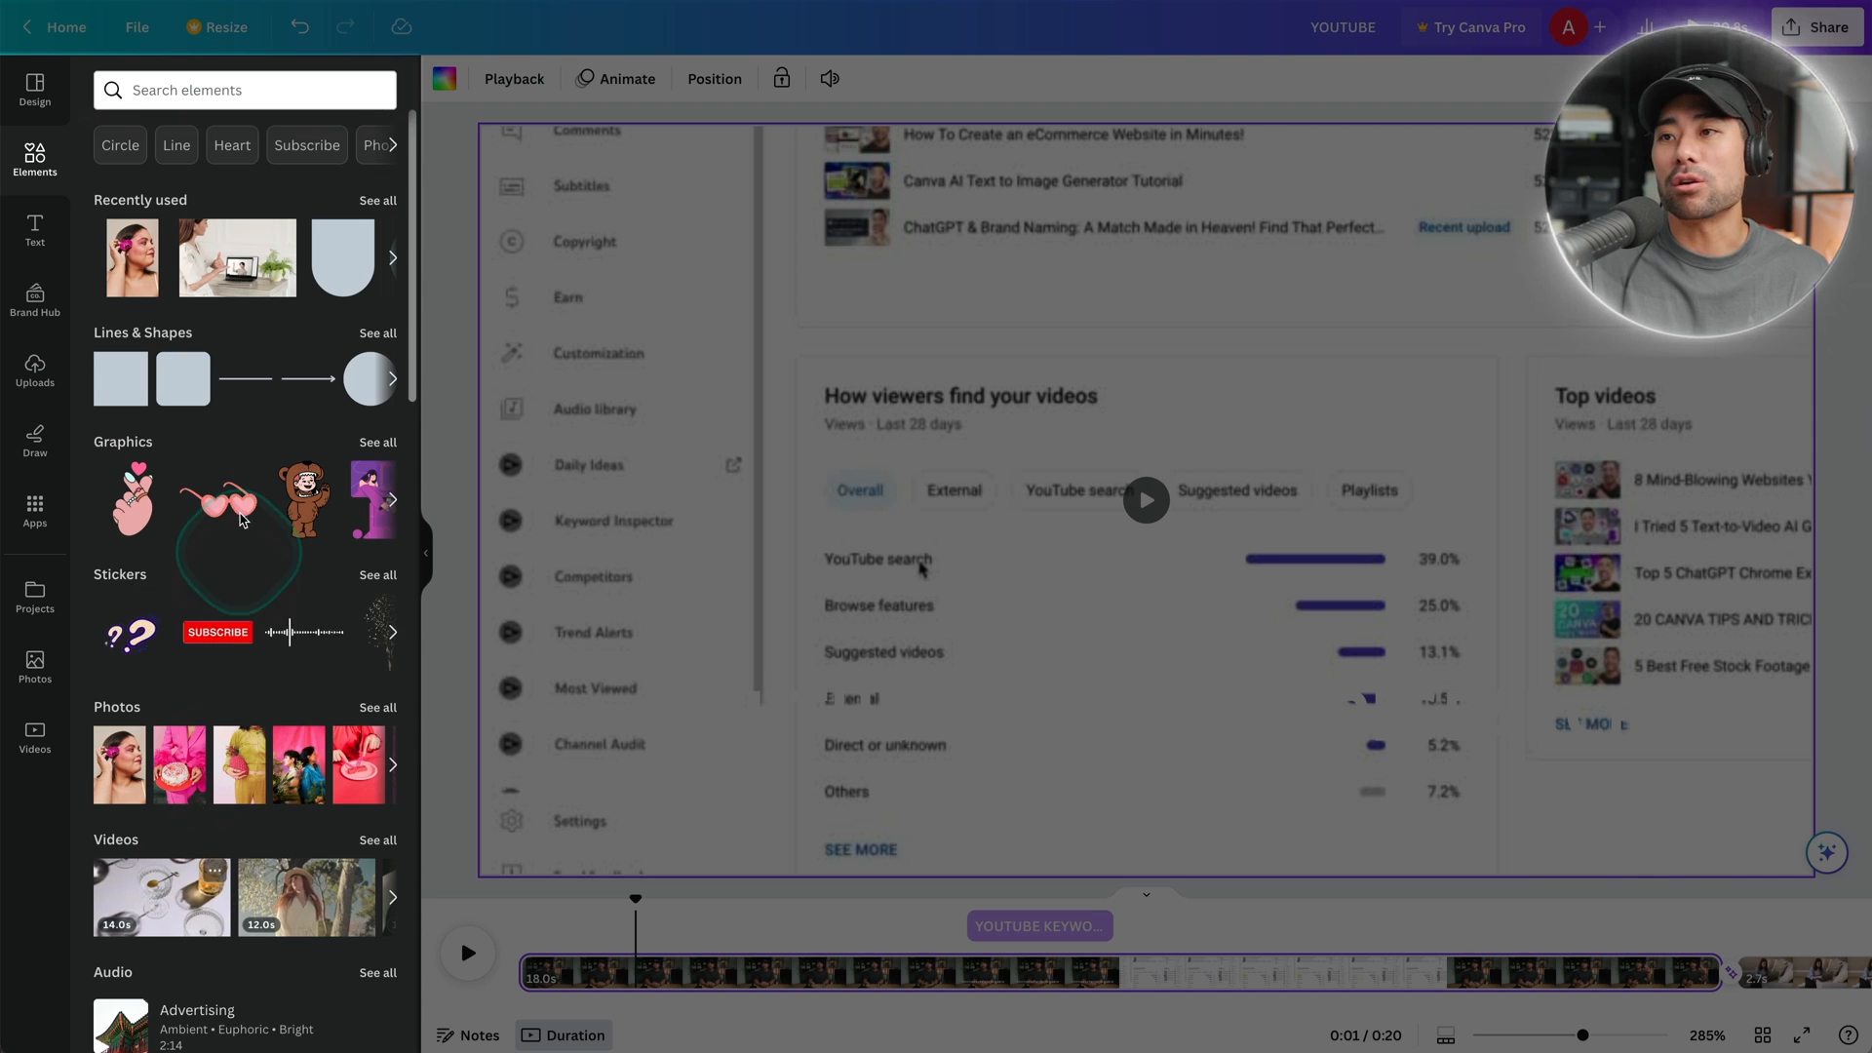
{"action": "left_click", "coordinate": [181, 98]}
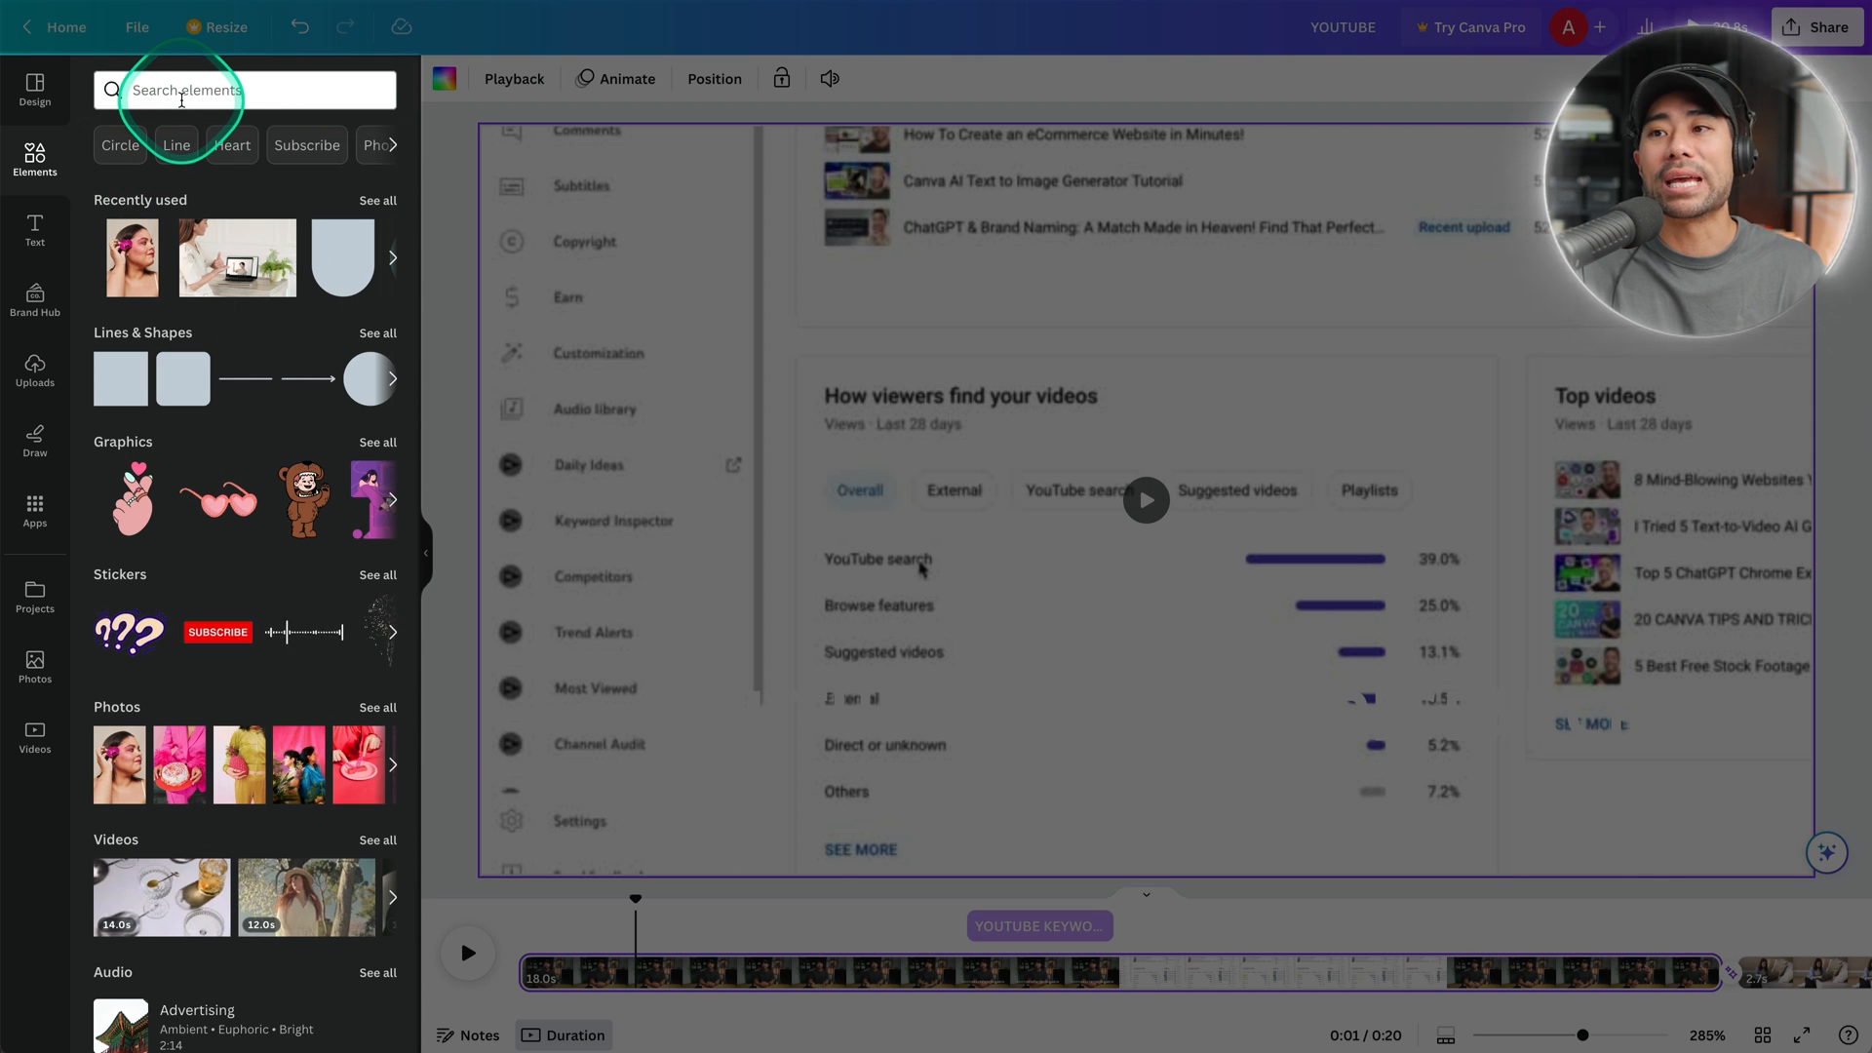
{"action": "left_click", "coordinate": [57, 234]}
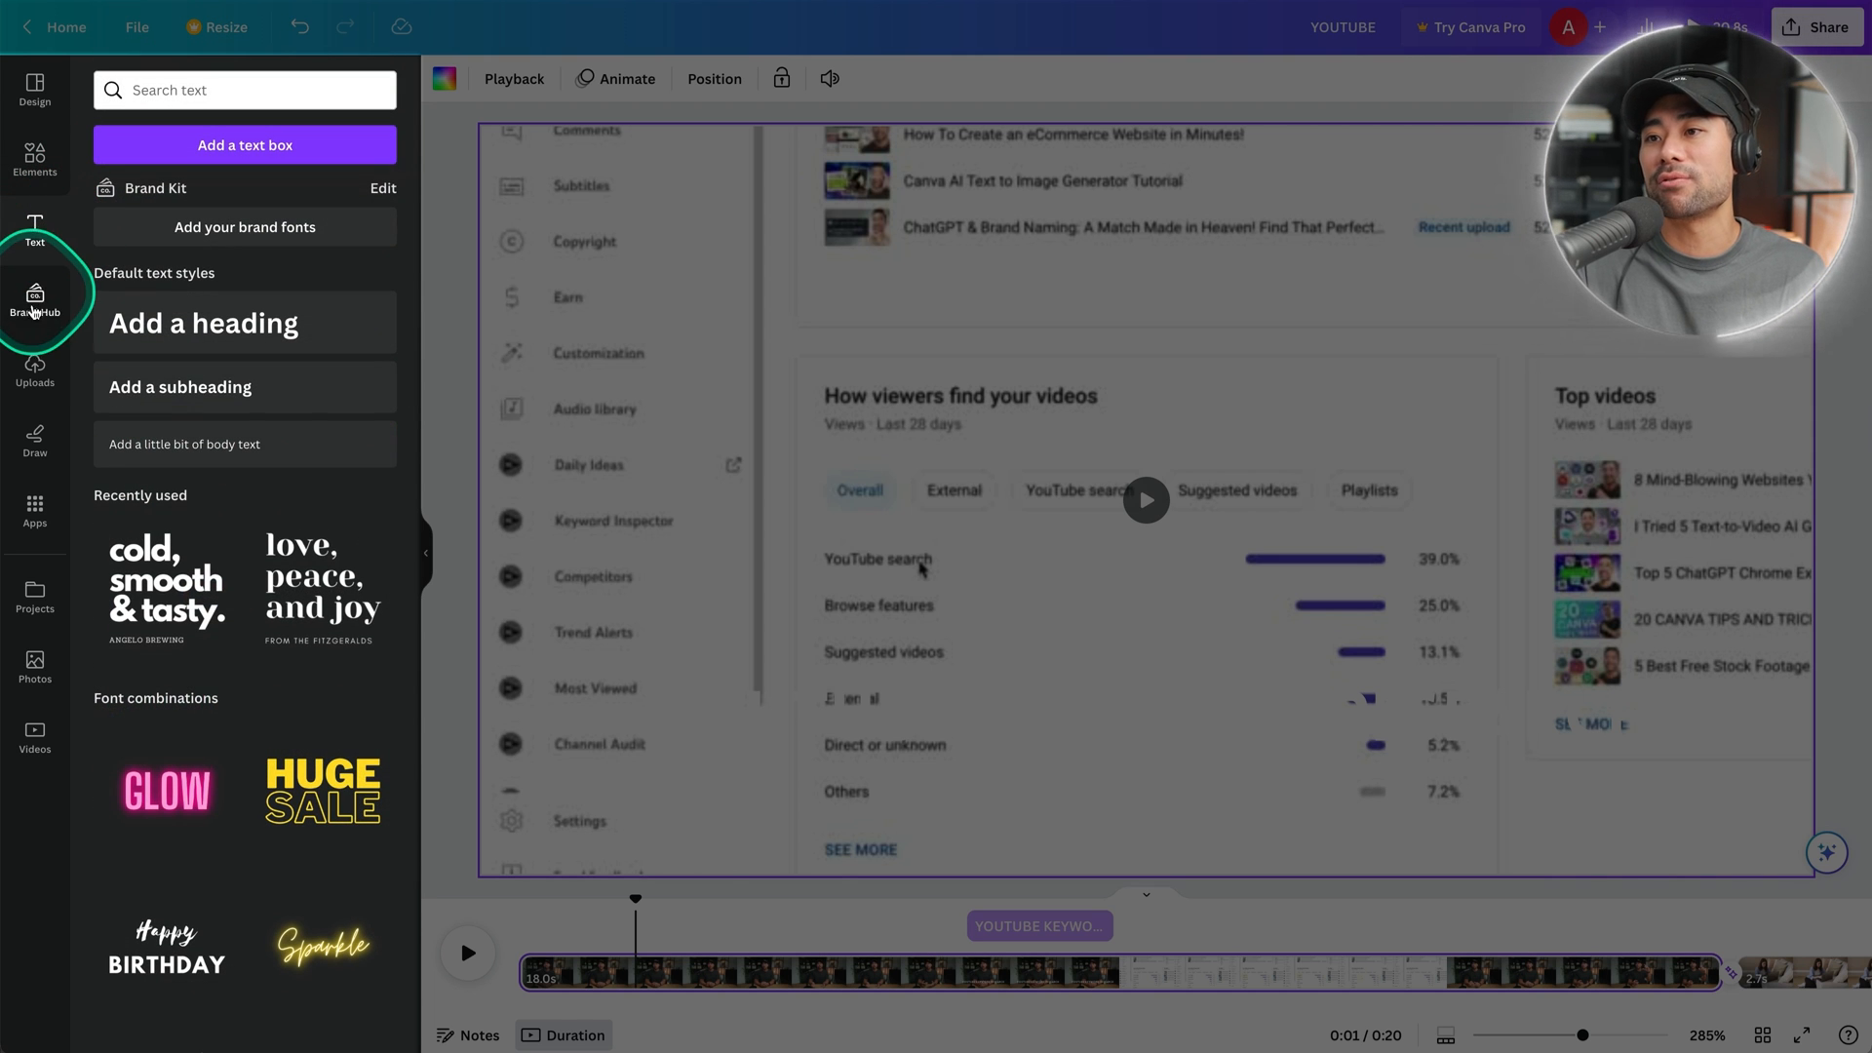
{"action": "left_click", "coordinate": [34, 444]}
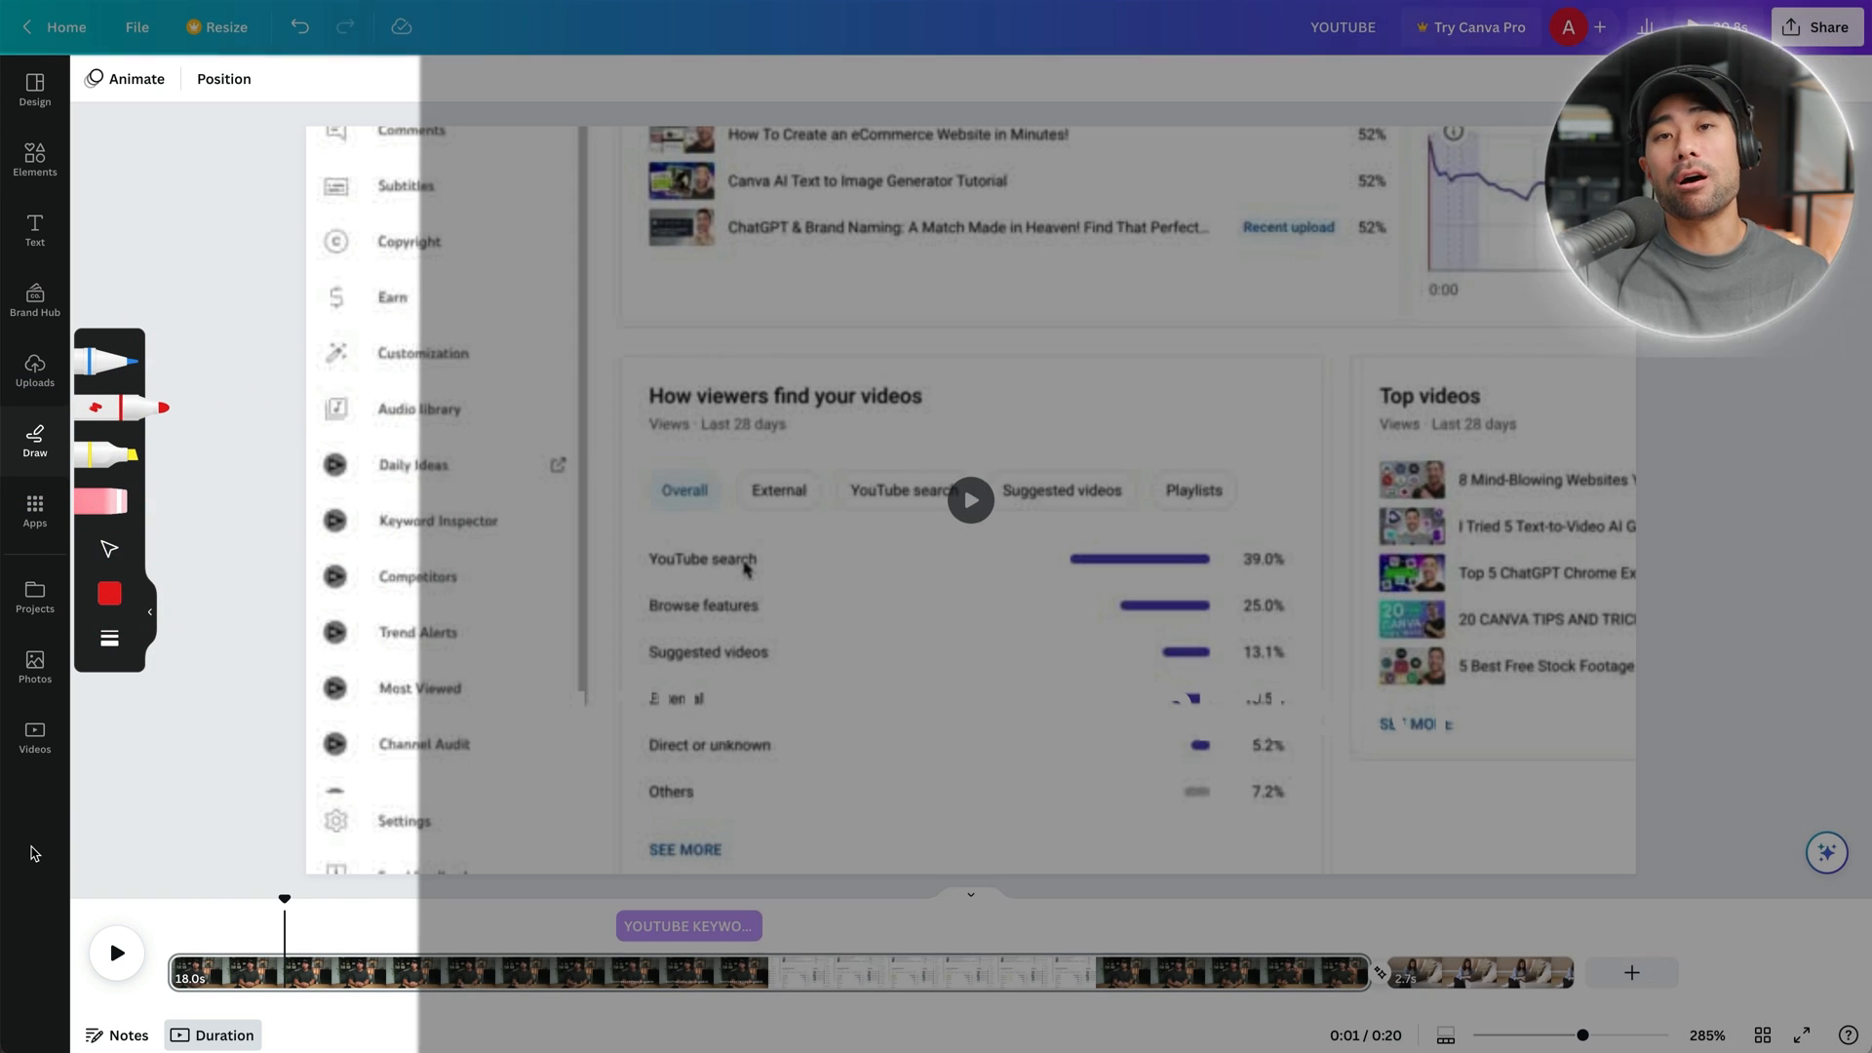
{"action": "left_click", "coordinate": [29, 853]}
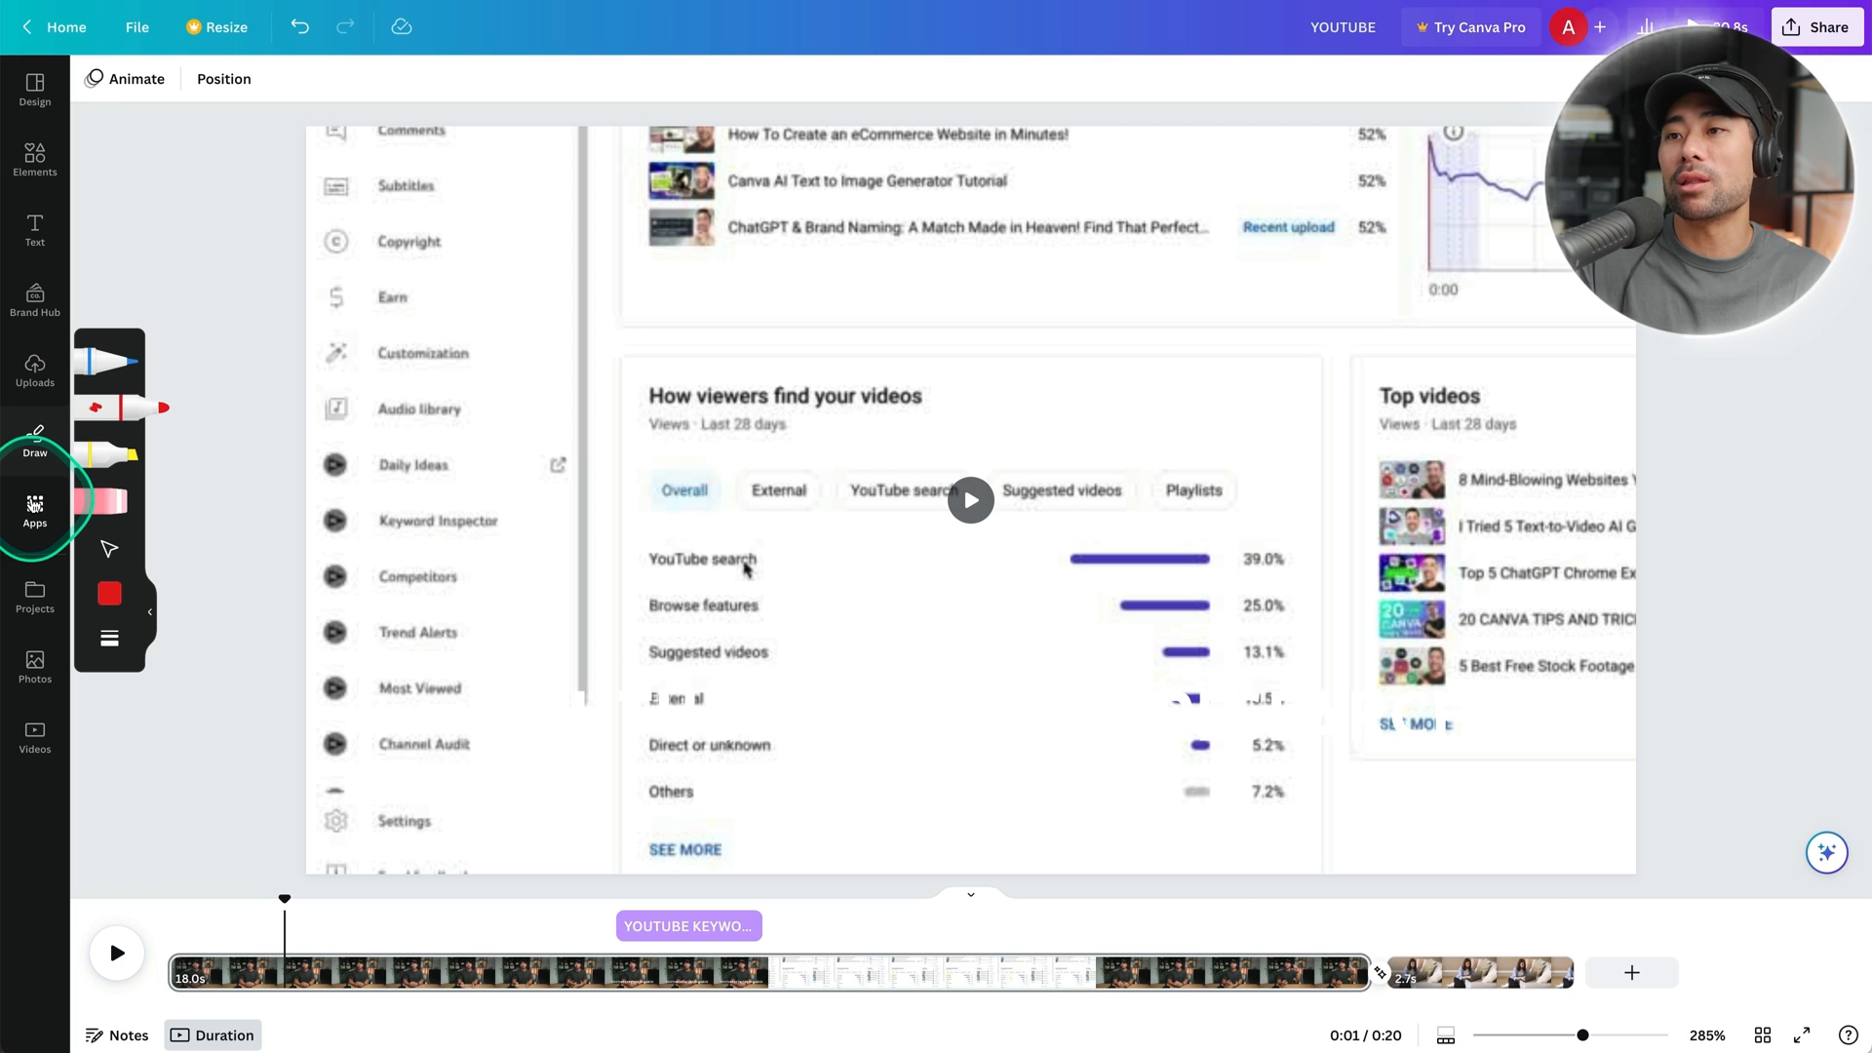
Clear the videos search in Apps, open the Audio app and browse its music tracks by category.
{"action": "left_click", "coordinate": [34, 504]}
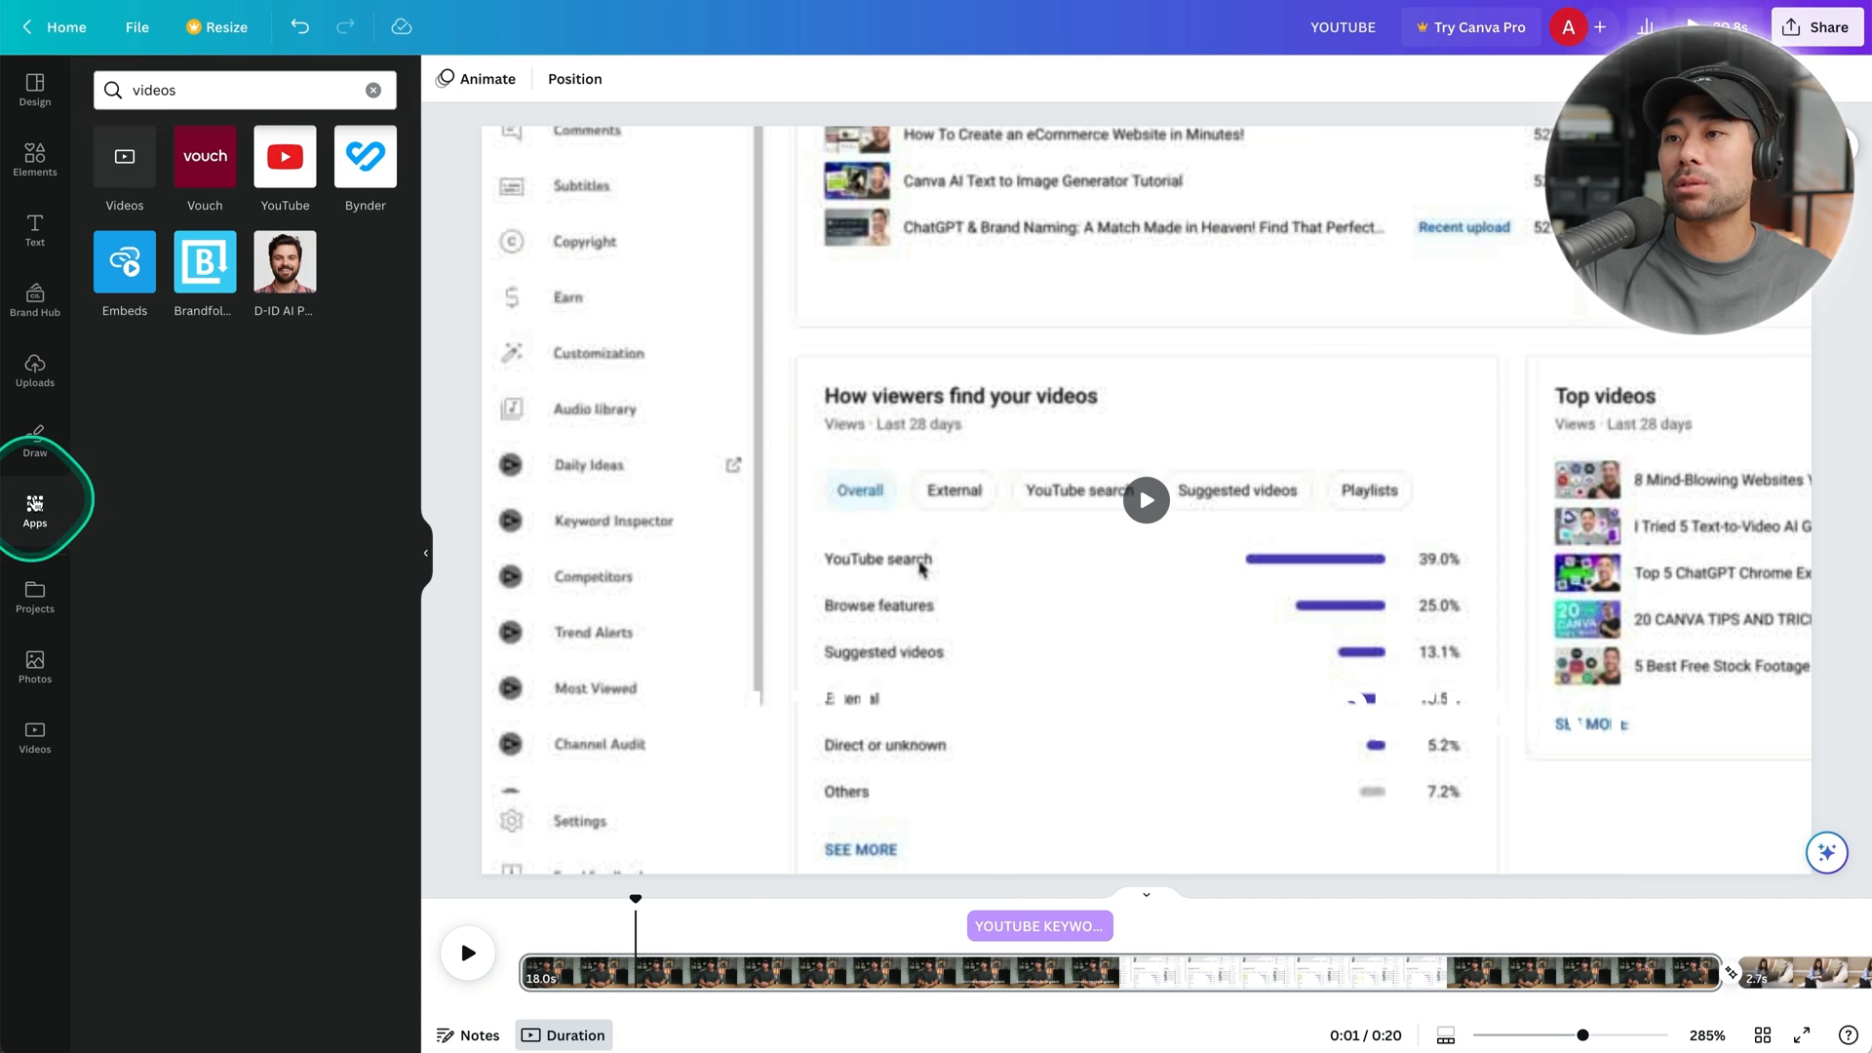
{"action": "left_click", "coordinate": [373, 90]}
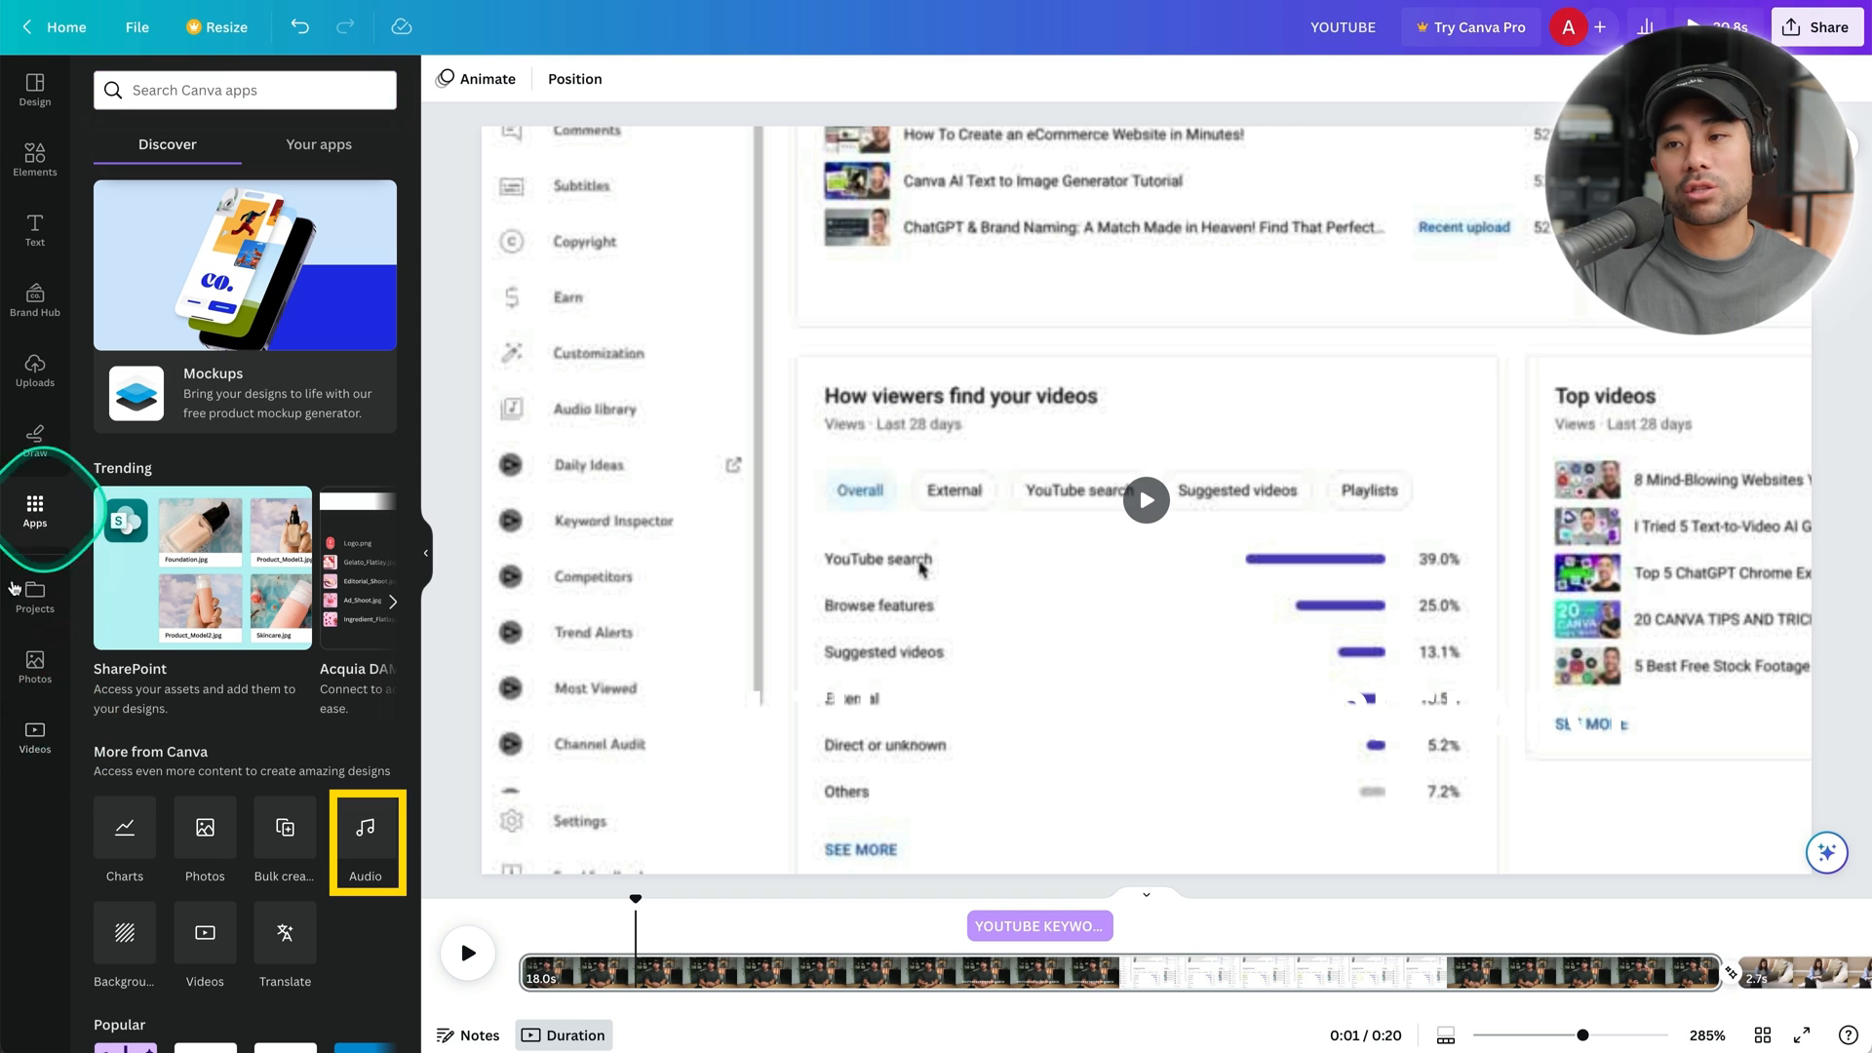
{"action": "left_click", "coordinate": [371, 830]}
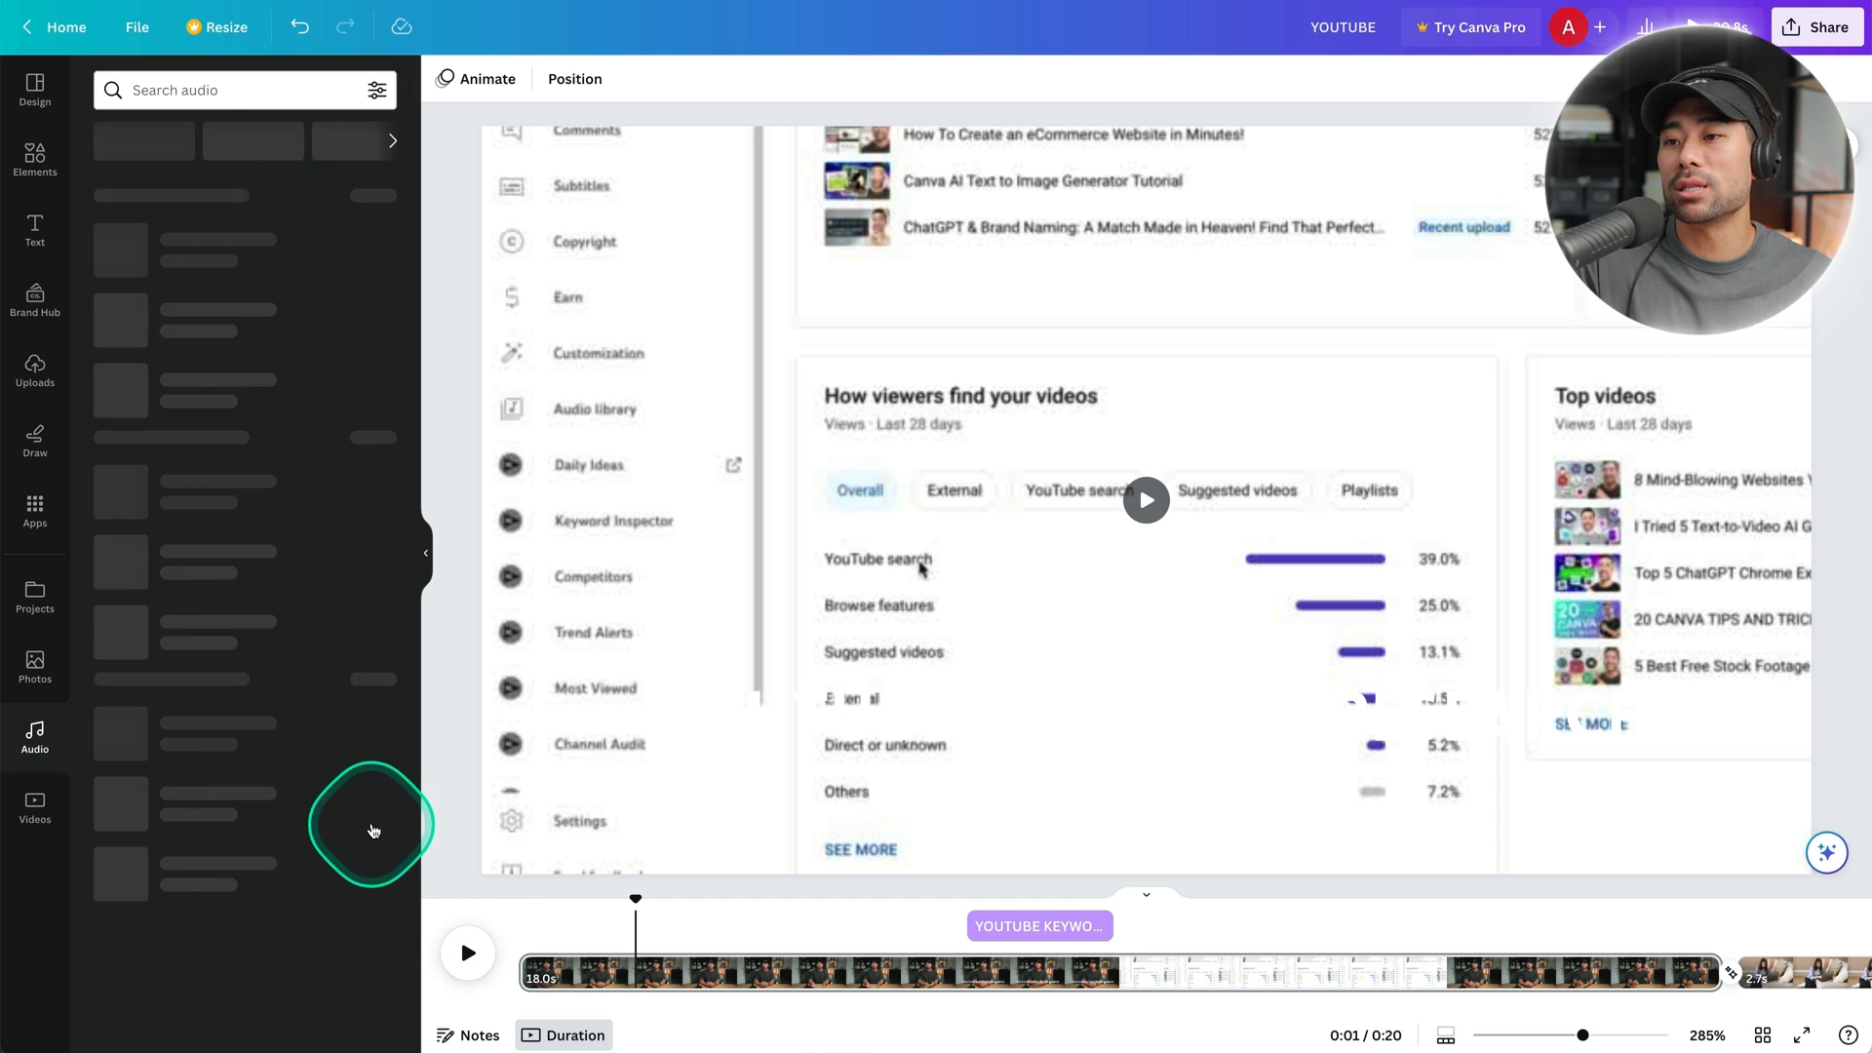
{"action": "scroll", "coordinate": [288, 407], "scroll_direction": "down", "scroll_amount": 10}
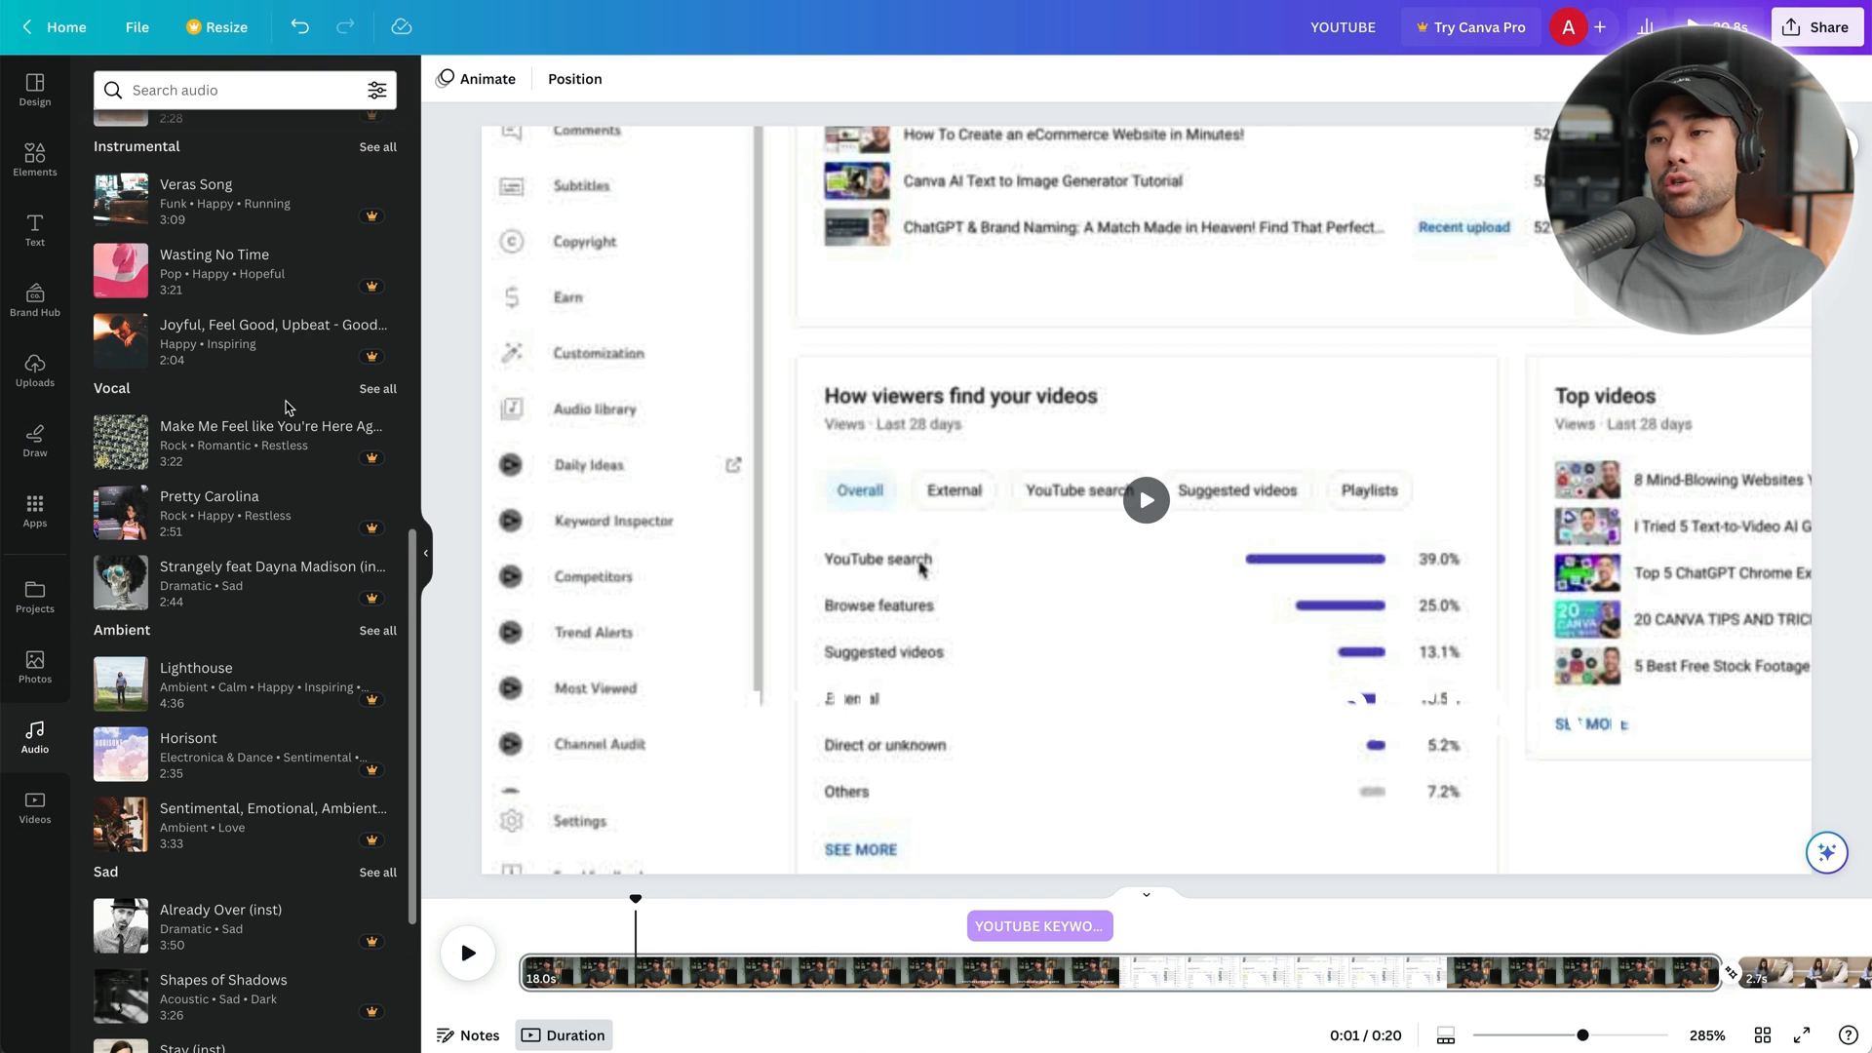
{"action": "scroll", "coordinate": [289, 406], "scroll_direction": "down", "scroll_amount": 10}
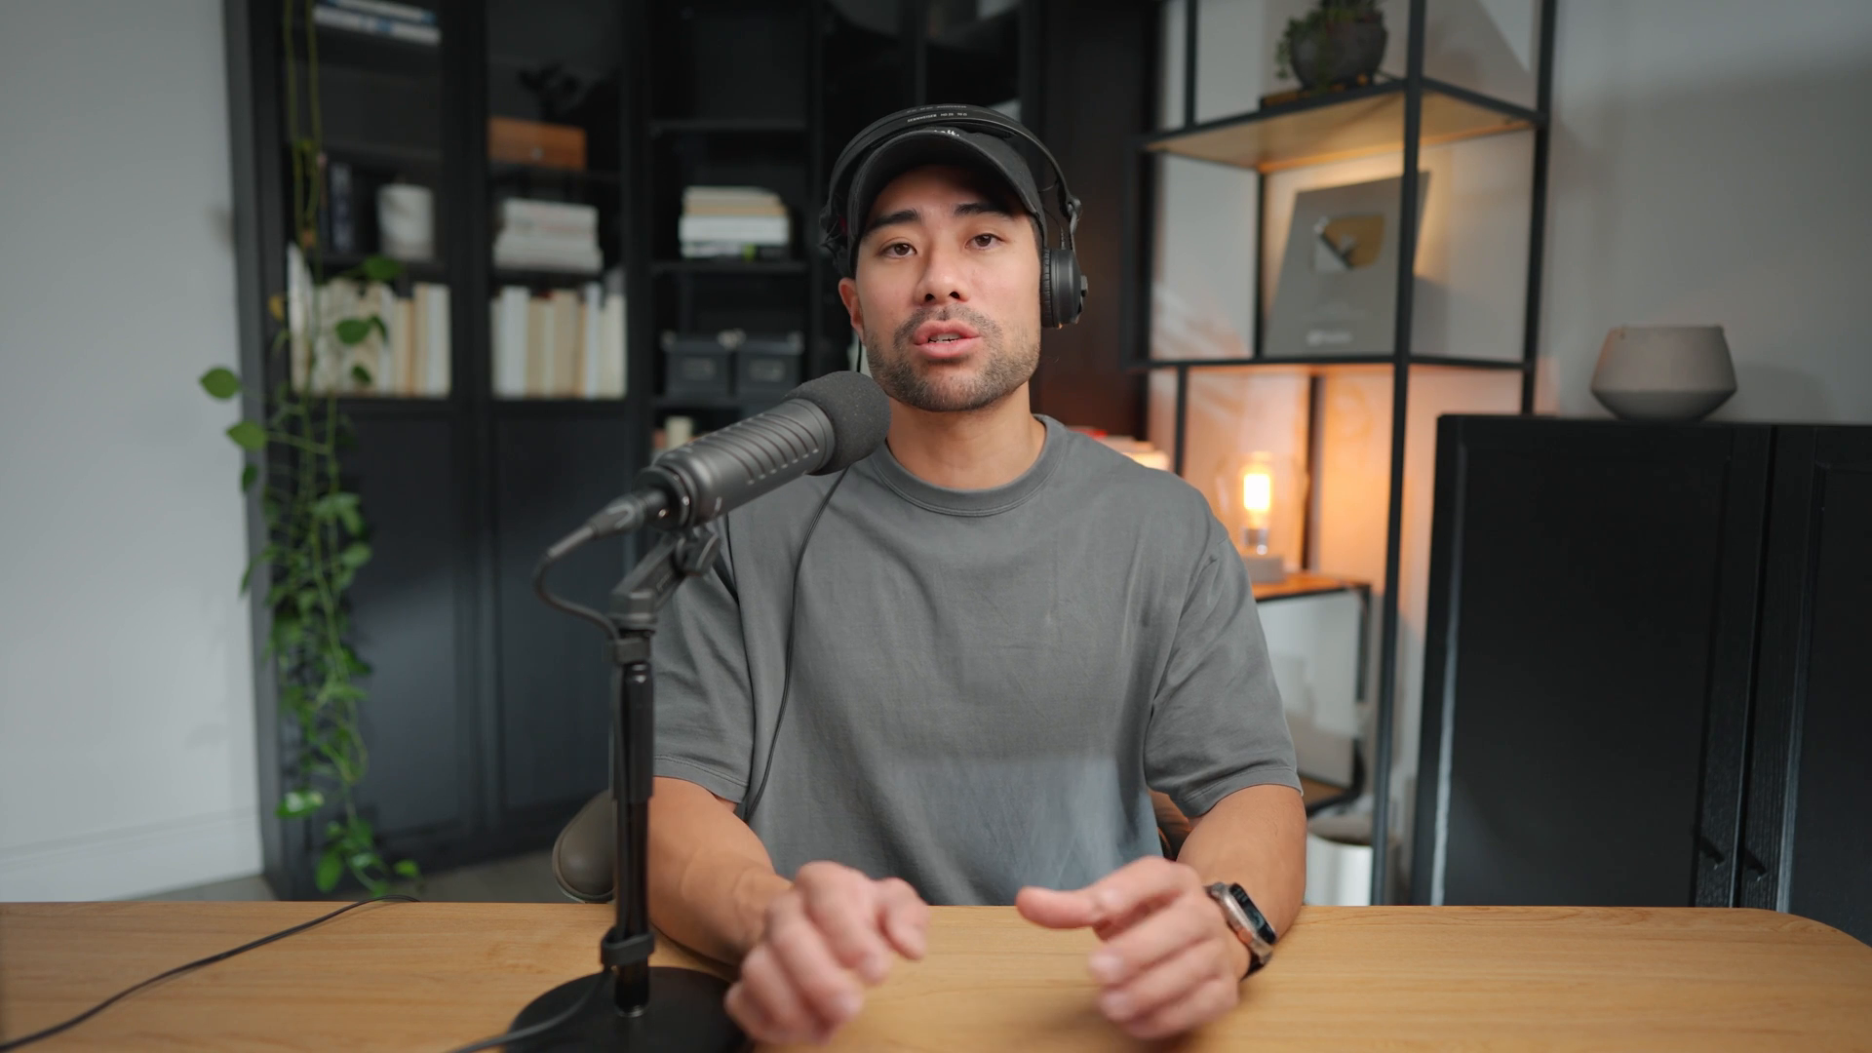